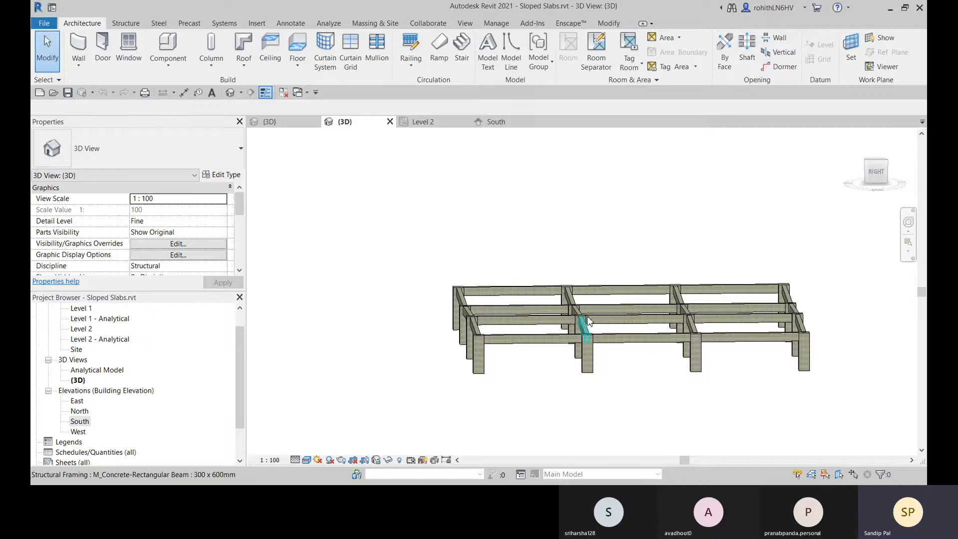
# Examine the sloped beam frame in 3D and check the column and beam level offsets in the South elevation
pyautogui.moveTo(558, 278); pyautogui.dragTo(594, 268, button='middle')
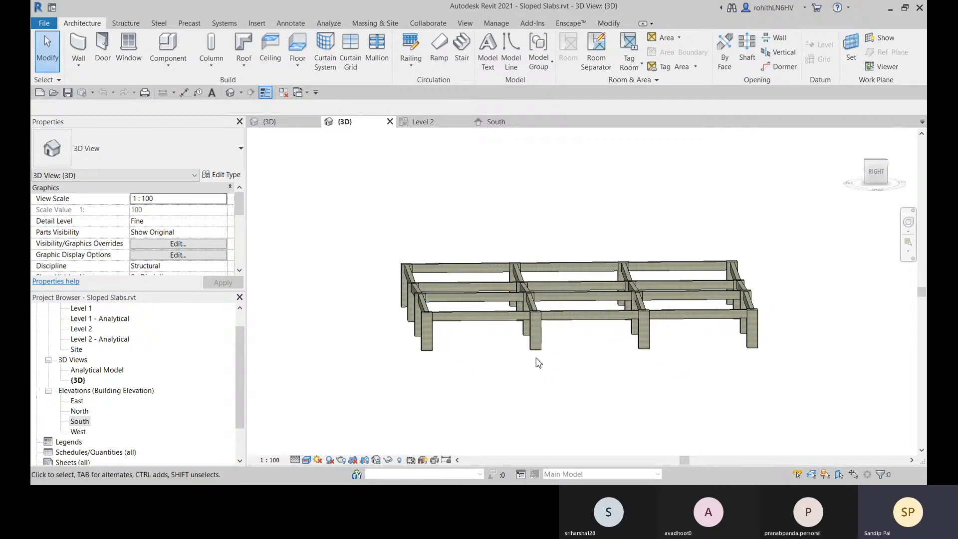
pyautogui.moveTo(534, 360); pyautogui.dragTo(662, 393, button='middle')
pyautogui.keyDown('shift'); pyautogui.moveTo(518, 311); pyautogui.dragTo(511, 330, button='middle'); pyautogui.keyUp('shift')
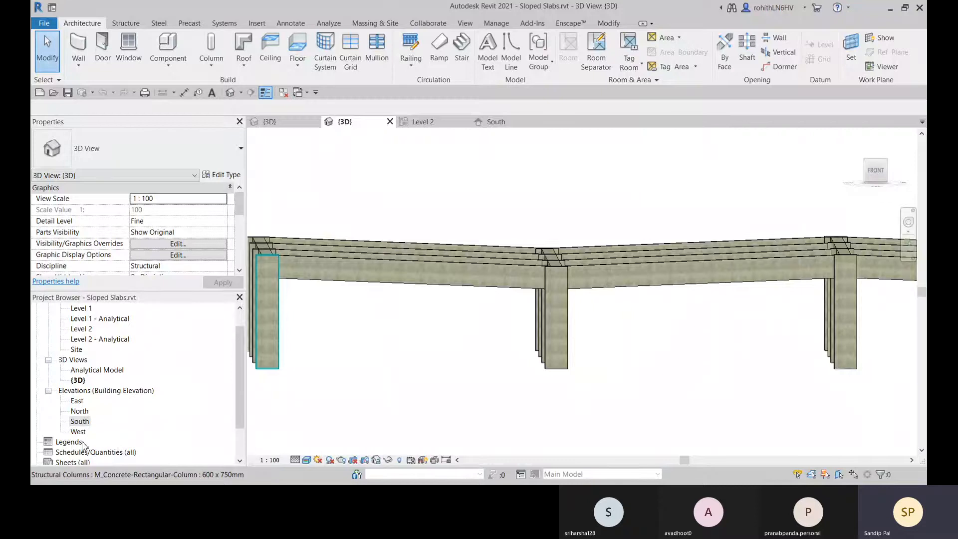
pyautogui.click(482, 121)
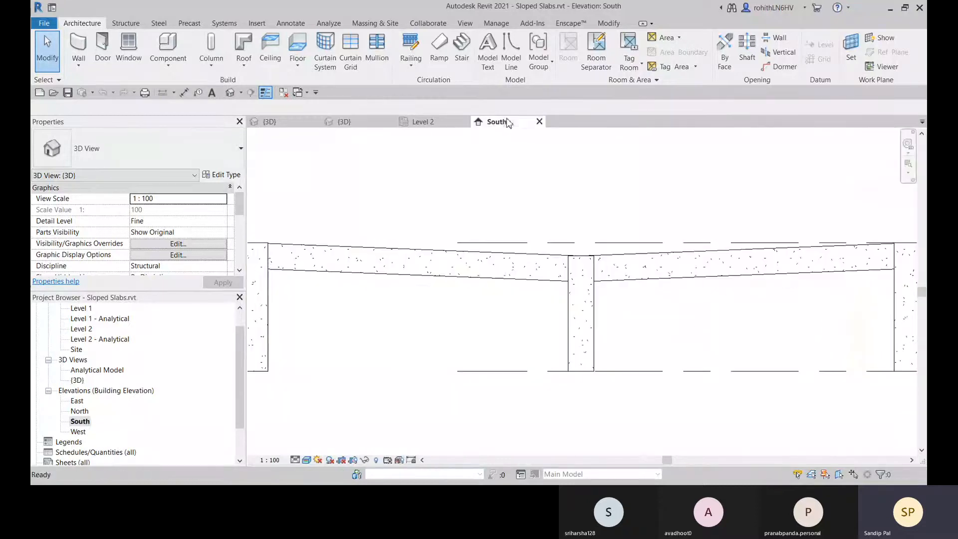
pyautogui.scroll(-3, 609, 360)
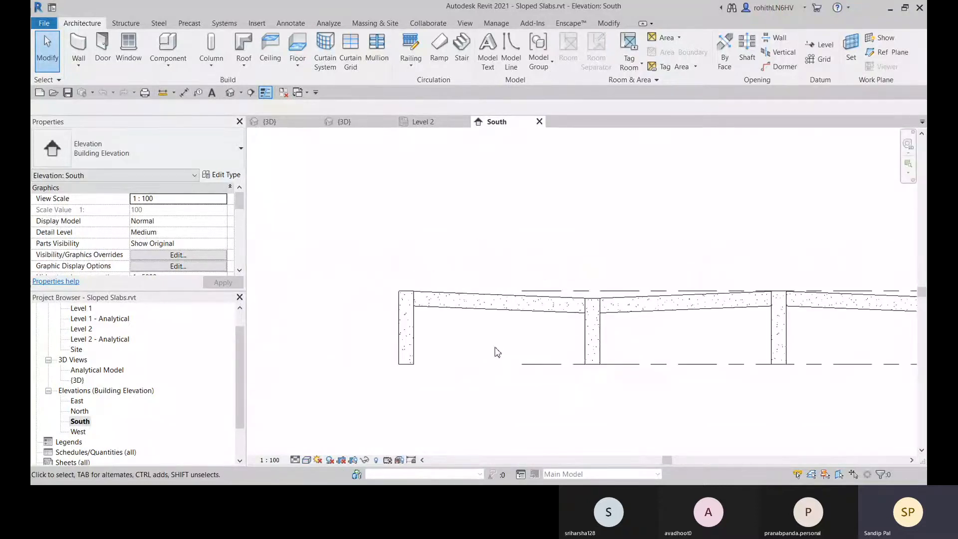
pyautogui.click(414, 328)
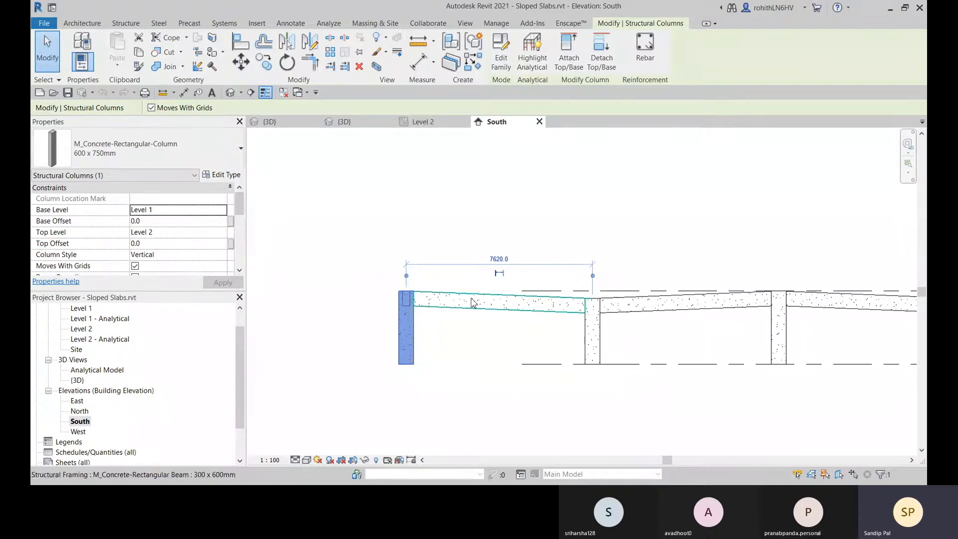
pyautogui.click(593, 332)
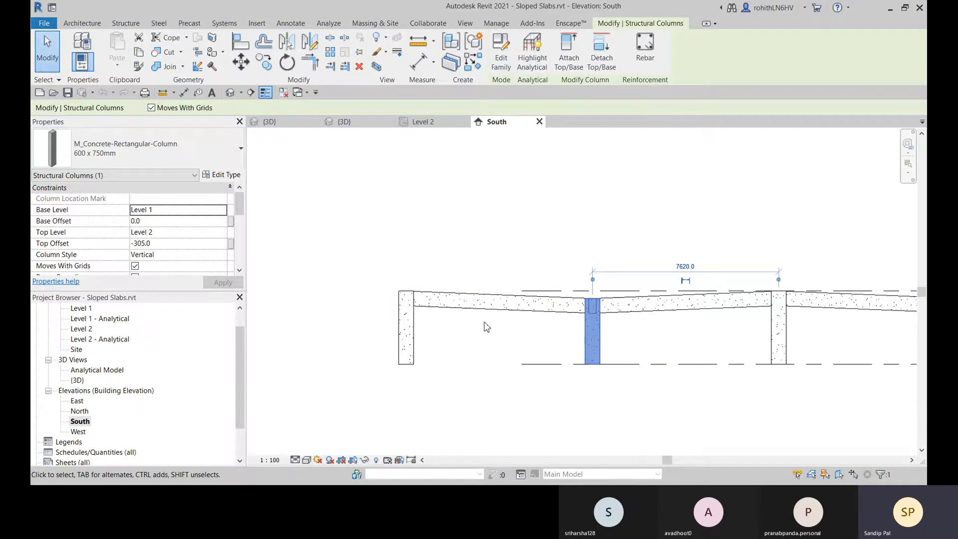
pyautogui.click(452, 300)
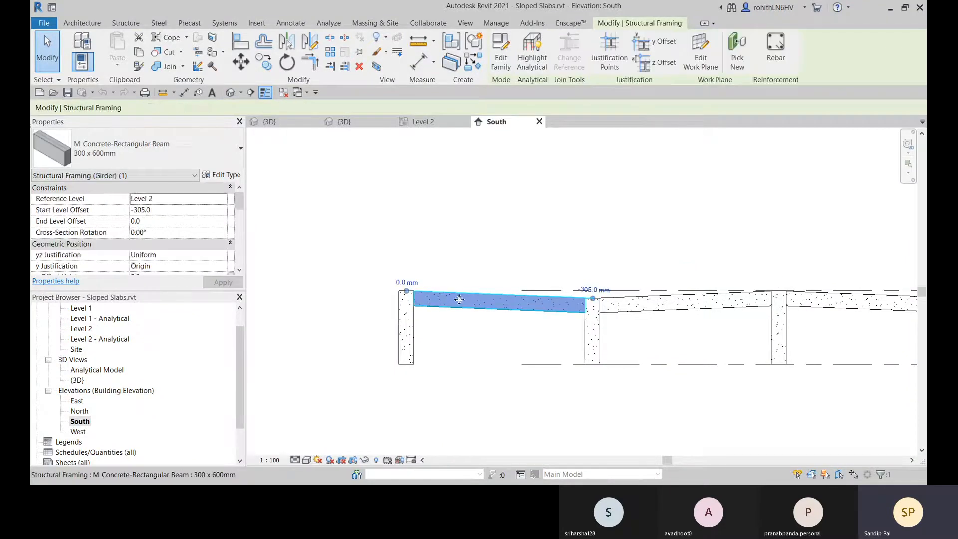
pyautogui.moveTo(604, 310); pyautogui.dragTo(477, 325, button='middle')
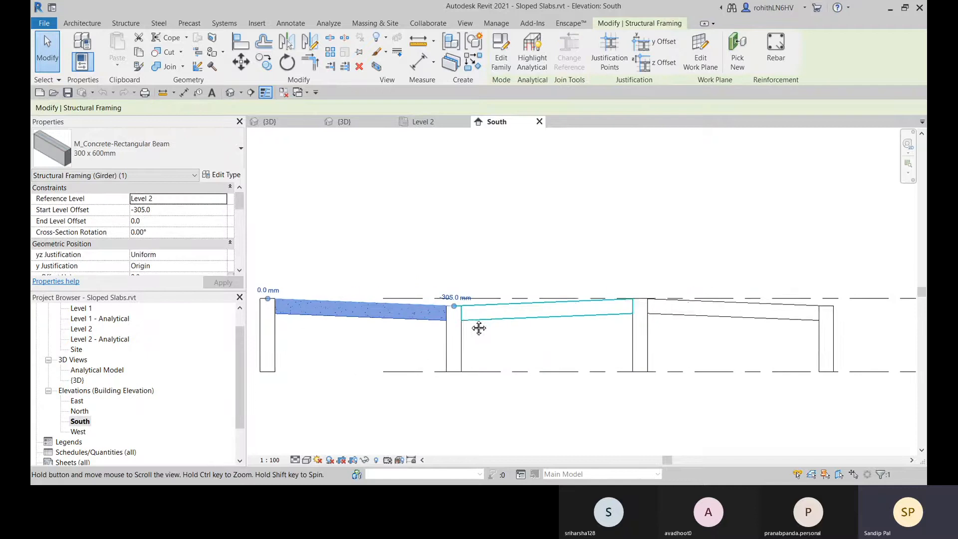
pyautogui.scroll(-2, 579, 320)
pyautogui.moveTo(547, 340); pyautogui.dragTo(647, 359, button='middle')
pyautogui.click(501, 381)
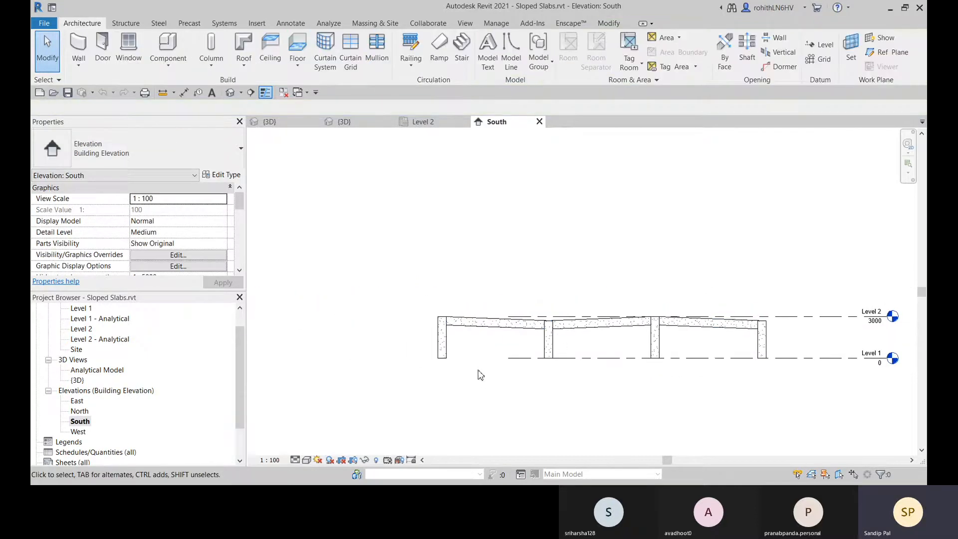
# Start a structural floor in the Level 2 plan using the 160mm Concrete With 50mm Metal Deck type
pyautogui.click(422, 122)
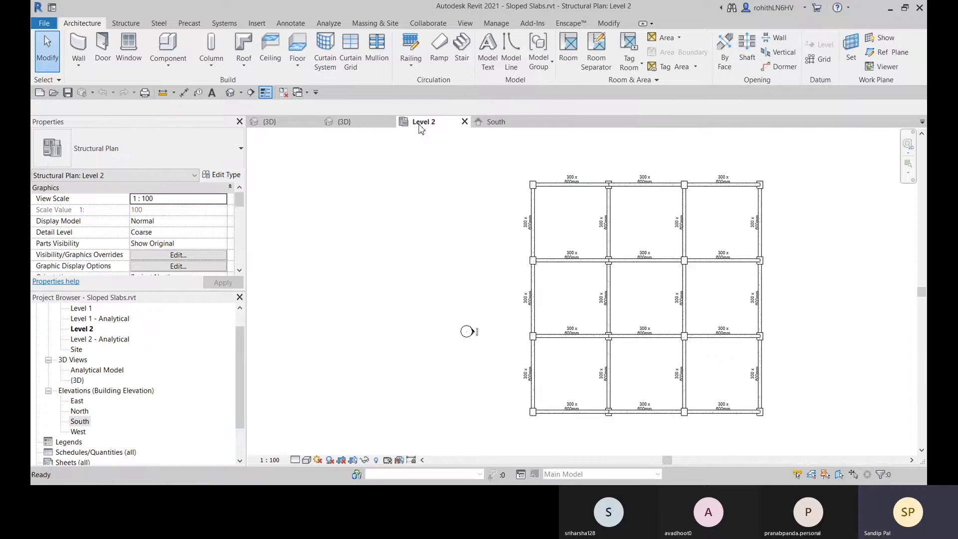
pyautogui.scroll(-1, 722, 275)
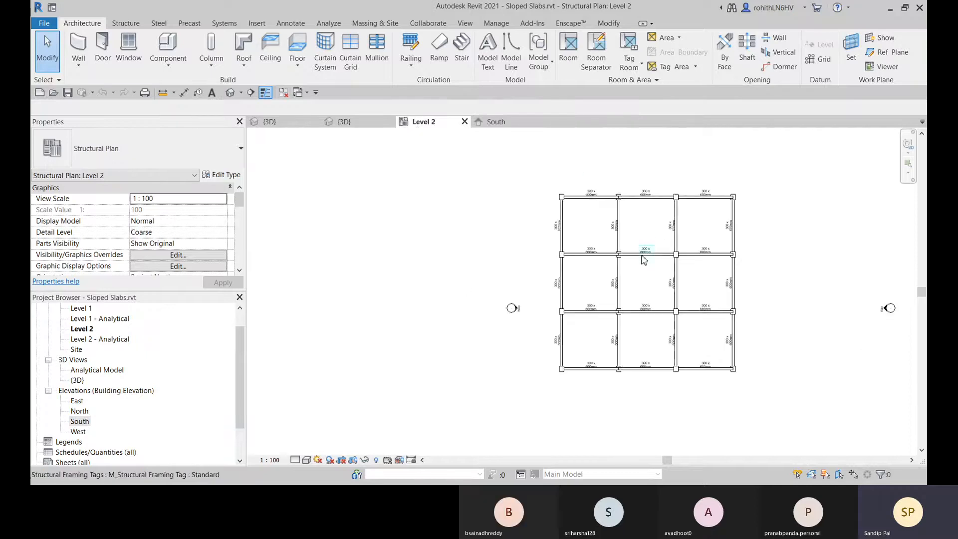
pyautogui.scroll(3, 689, 210)
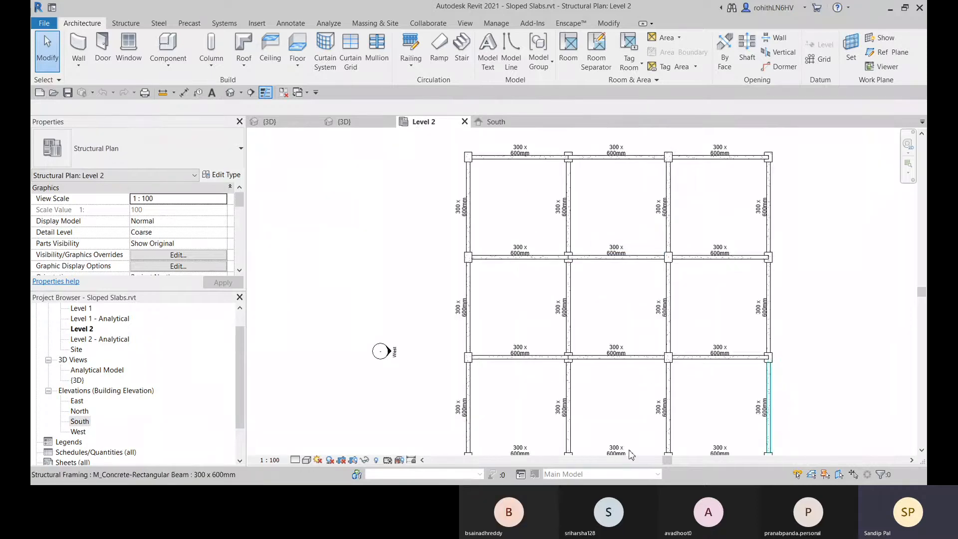
pyautogui.scroll(-2, 626, 417)
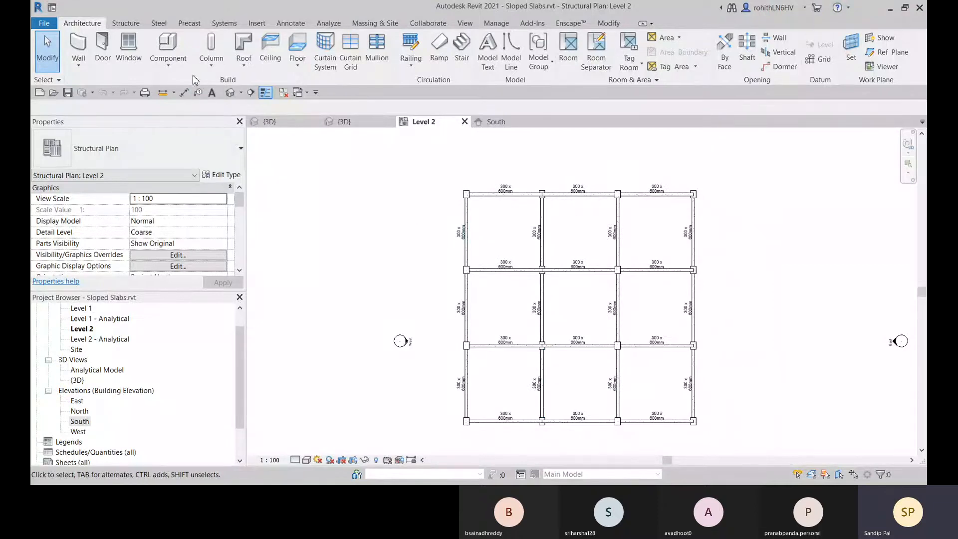
pyautogui.click(123, 24)
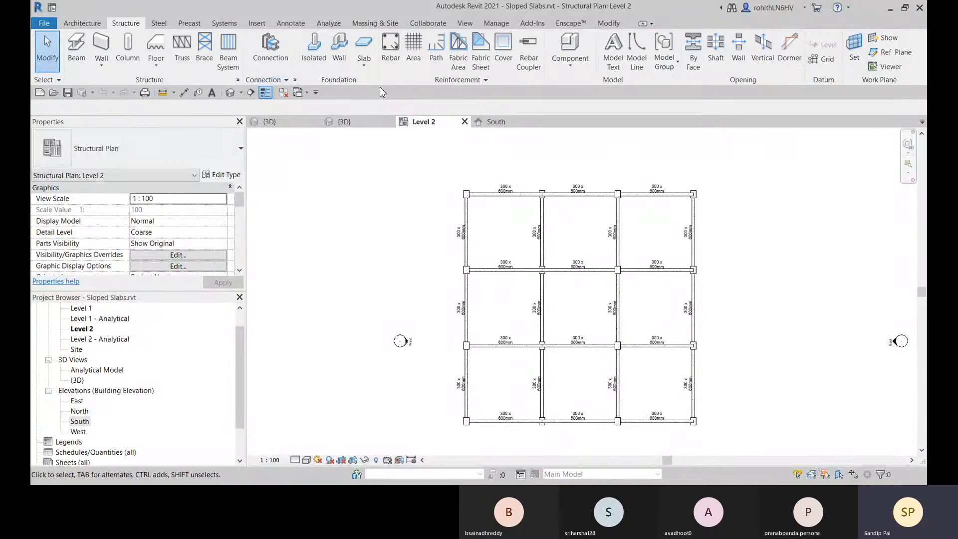
pyautogui.click(164, 67)
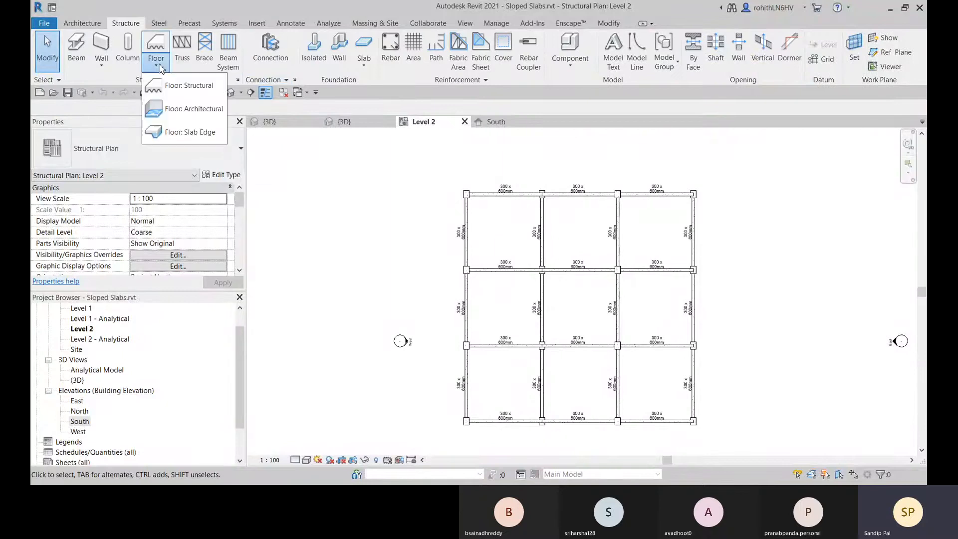
pyautogui.click(187, 86)
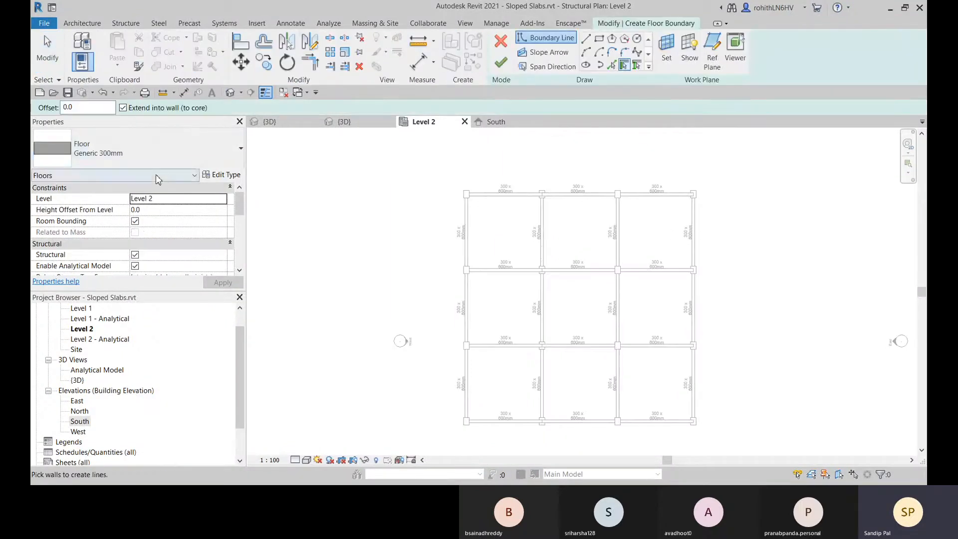
pyautogui.click(163, 162)
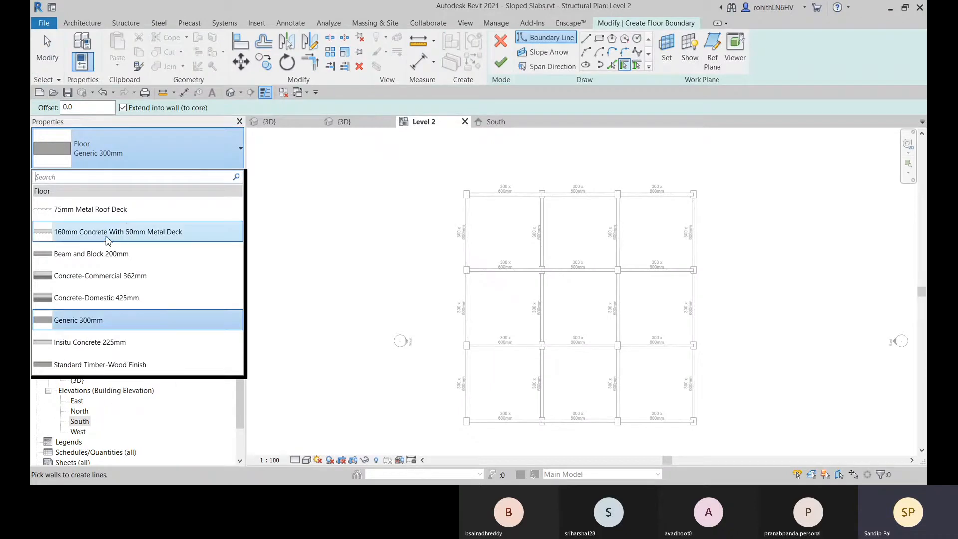
pyautogui.click(108, 232)
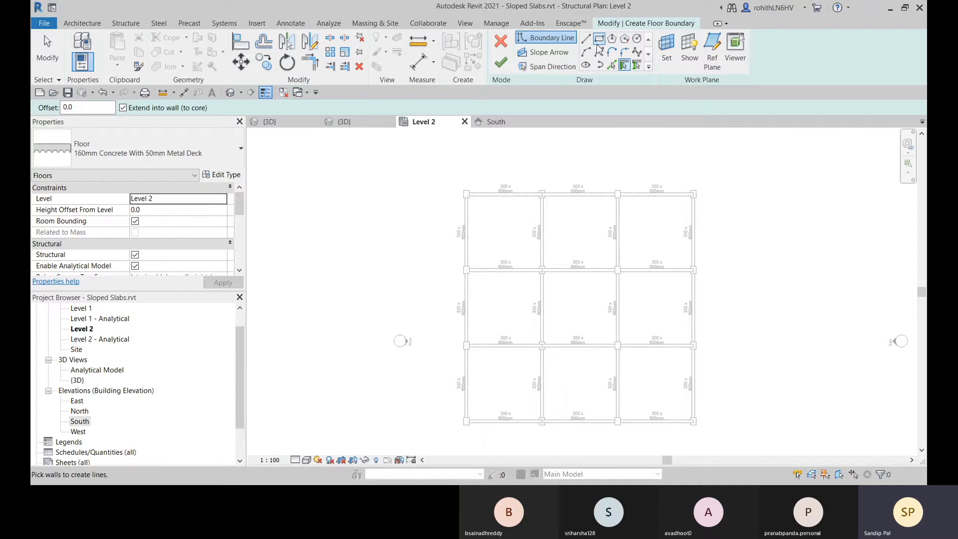
# Sketch a rectangular floor boundary between the beam endpoints at the grid's upper-left and lower-right corner columns, and finish the floor
pyautogui.click(598, 42)
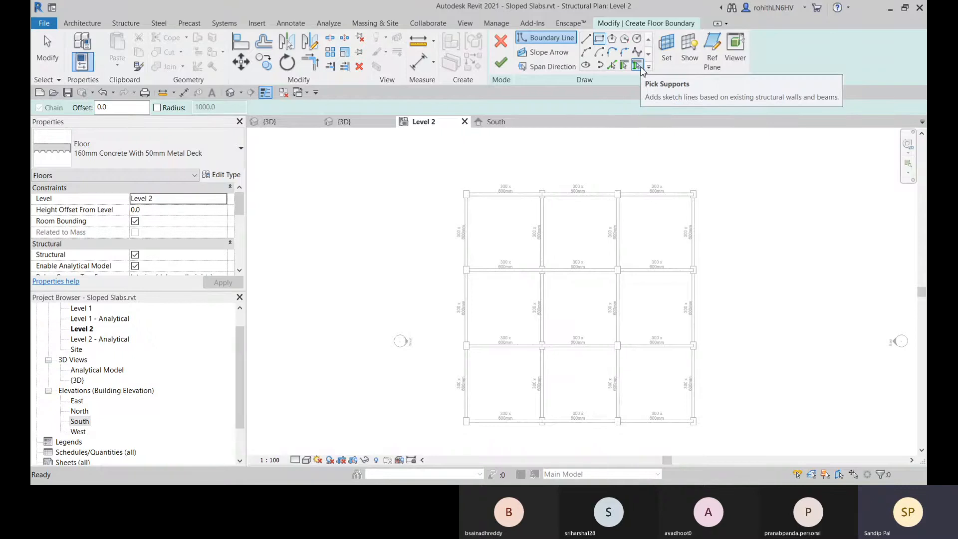
pyautogui.scroll(2, 465, 190)
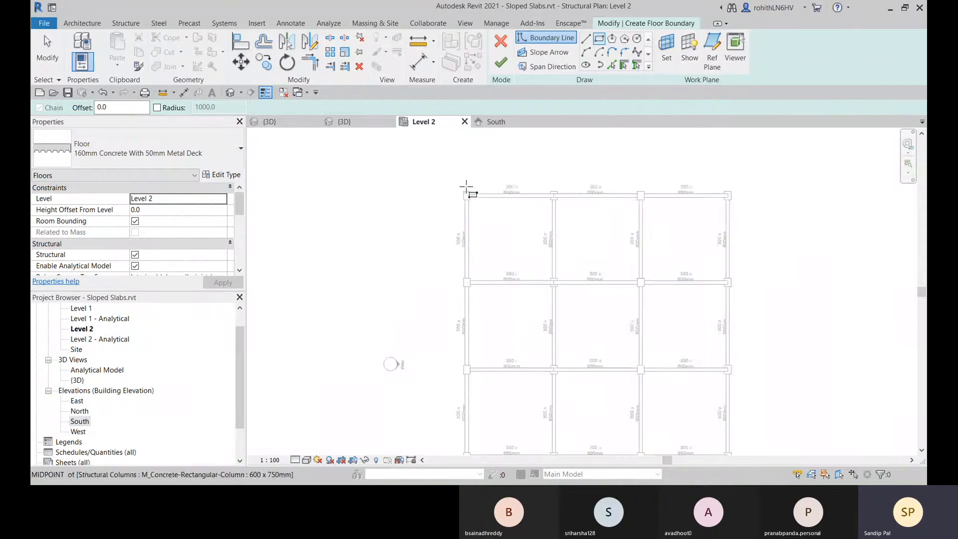
pyautogui.scroll(3, 468, 195)
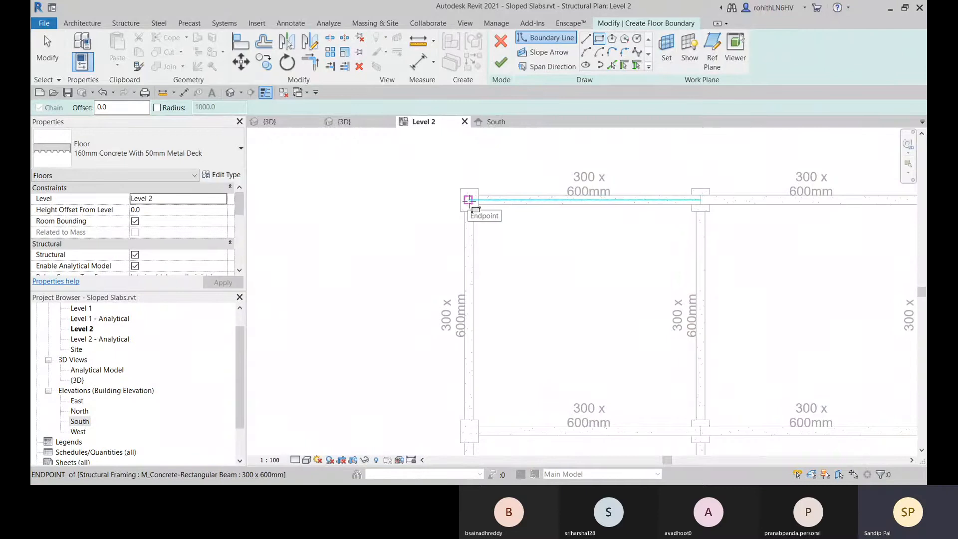
pyautogui.click(468, 200)
pyautogui.scroll(-3, 534, 297)
pyautogui.scroll(-4, 537, 302)
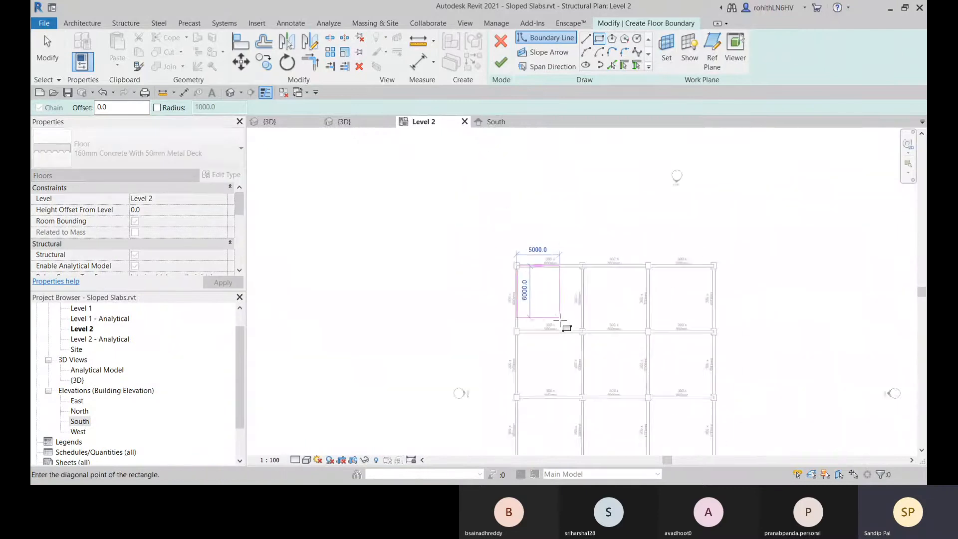
pyautogui.scroll(5, 589, 316)
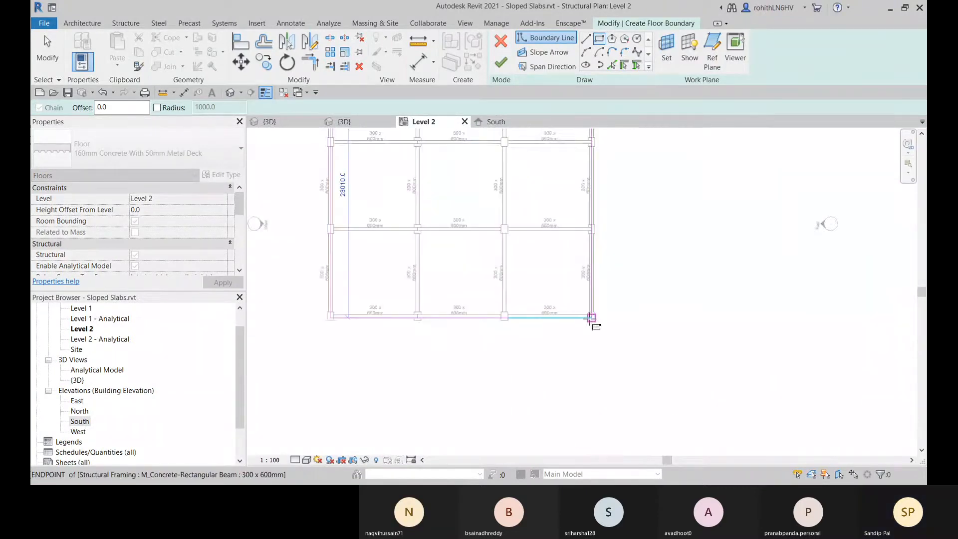
pyautogui.scroll(2, 603, 319)
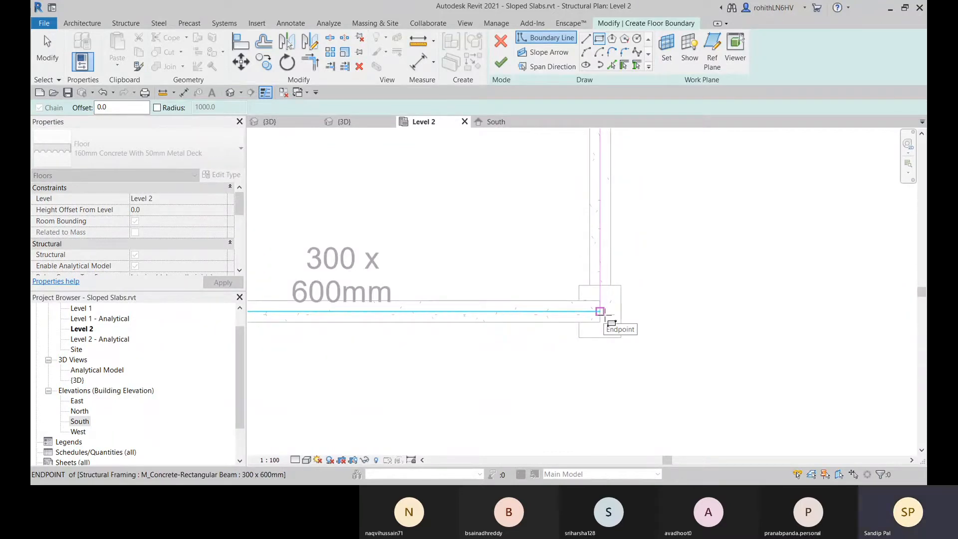
pyautogui.click(601, 312)
pyautogui.scroll(-6, 592, 272)
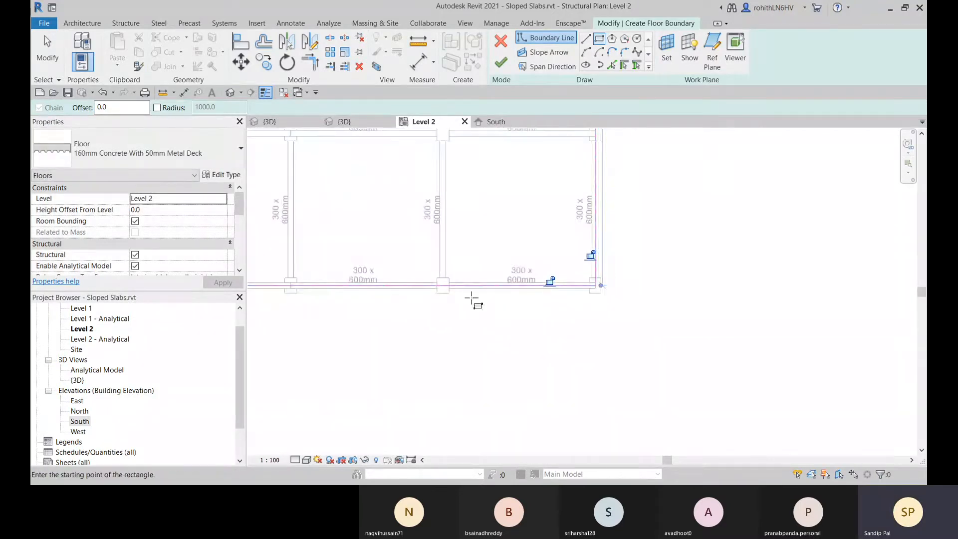
pyautogui.scroll(-4, 680, 313)
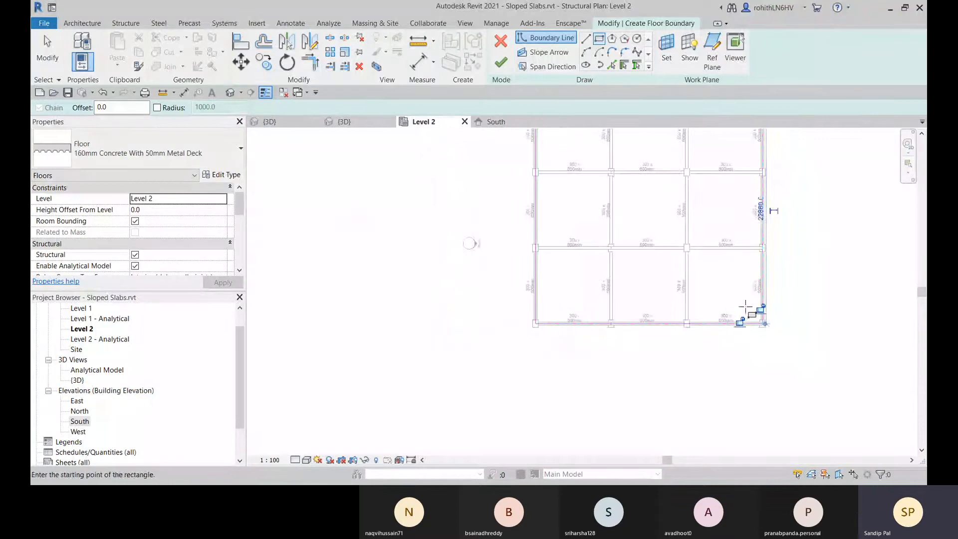
pyautogui.moveTo(744, 316); pyautogui.dragTo(693, 331, button='middle')
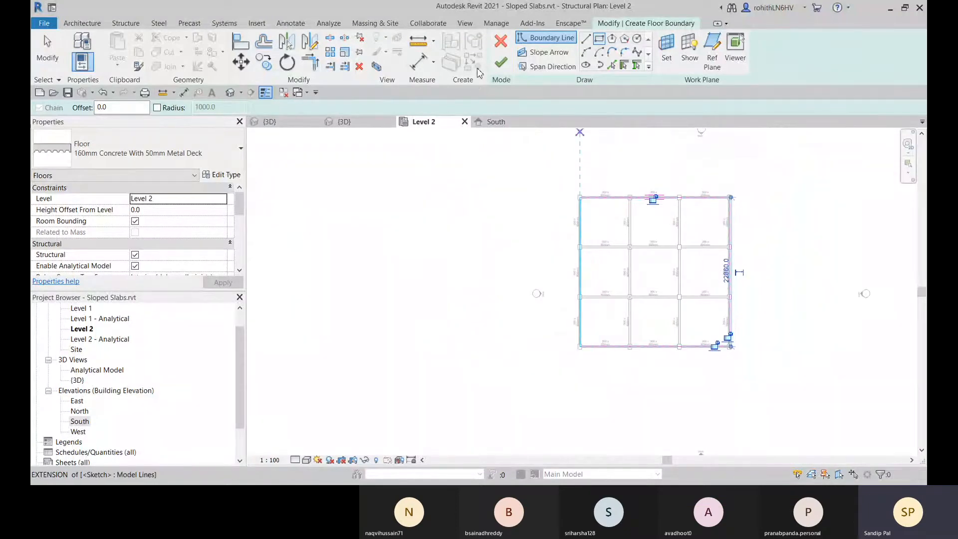
pyautogui.click(501, 63)
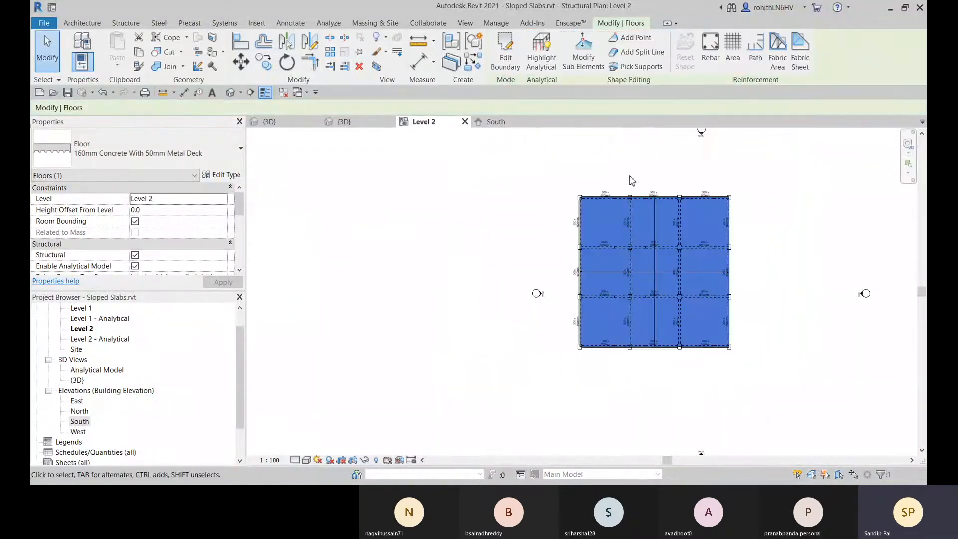
# Examine how the new floor sits on the sloped beams in 3D and at the South elevation's lowered end column, with the floor selected
pyautogui.click(362, 125)
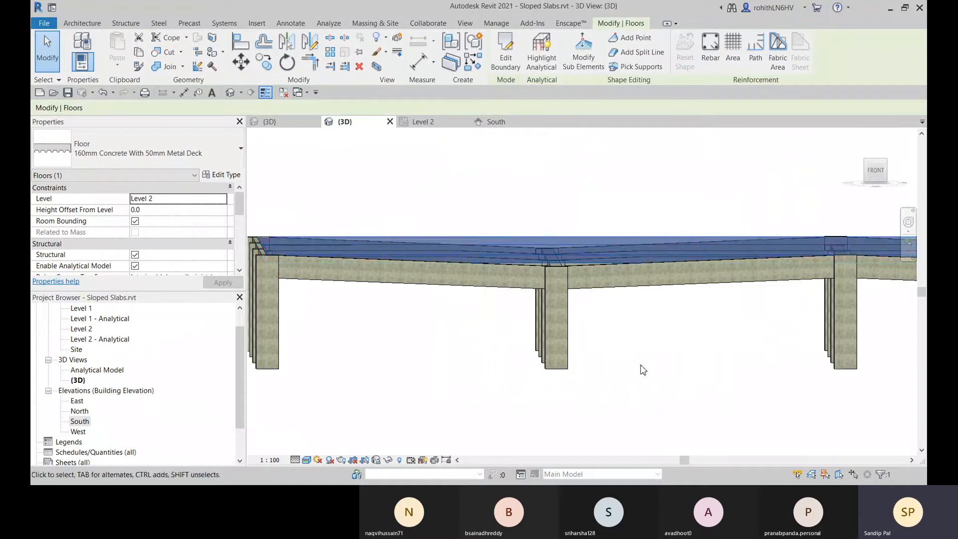
pyautogui.keyDown('shift'); pyautogui.moveTo(609, 351); pyautogui.dragTo(469, 364, button='middle'); pyautogui.keyUp('shift')
pyautogui.click(577, 250)
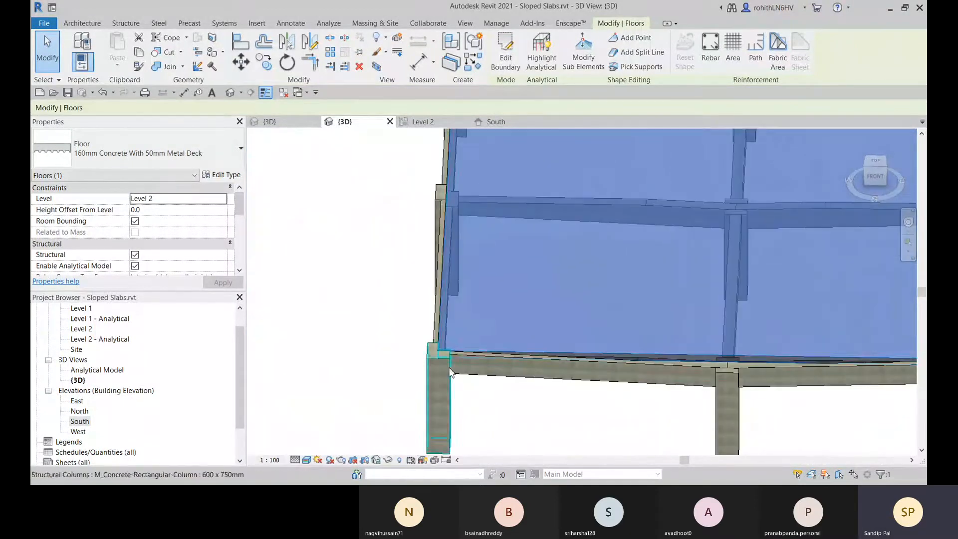
pyautogui.click(497, 122)
pyautogui.scroll(8, 630, 317)
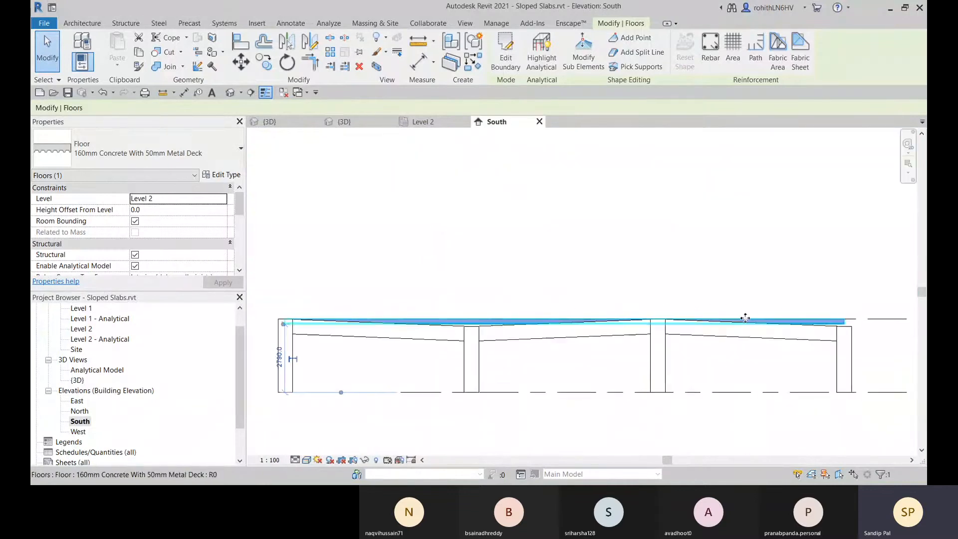
pyautogui.moveTo(683, 312); pyautogui.dragTo(463, 284, button='middle')
pyautogui.scroll(2, 676, 299)
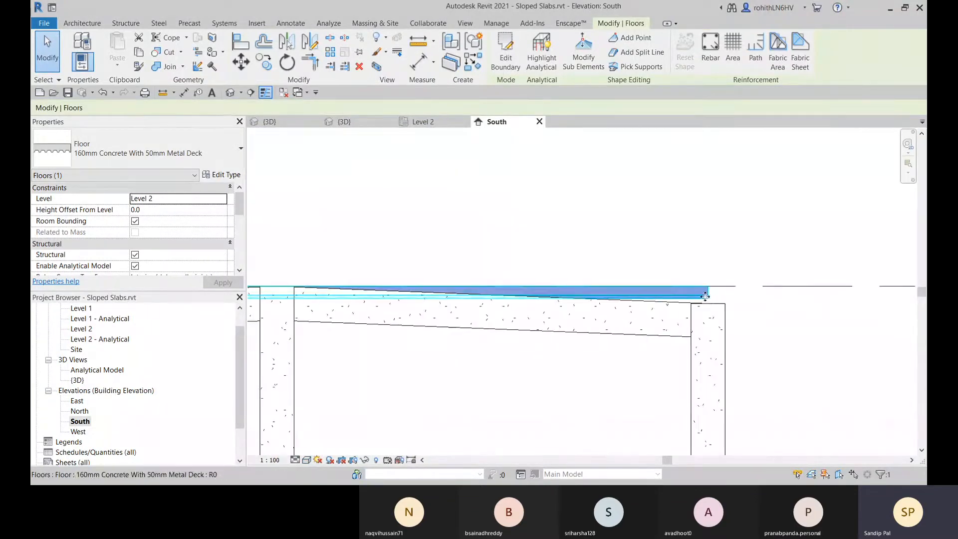
pyautogui.scroll(2, 719, 305)
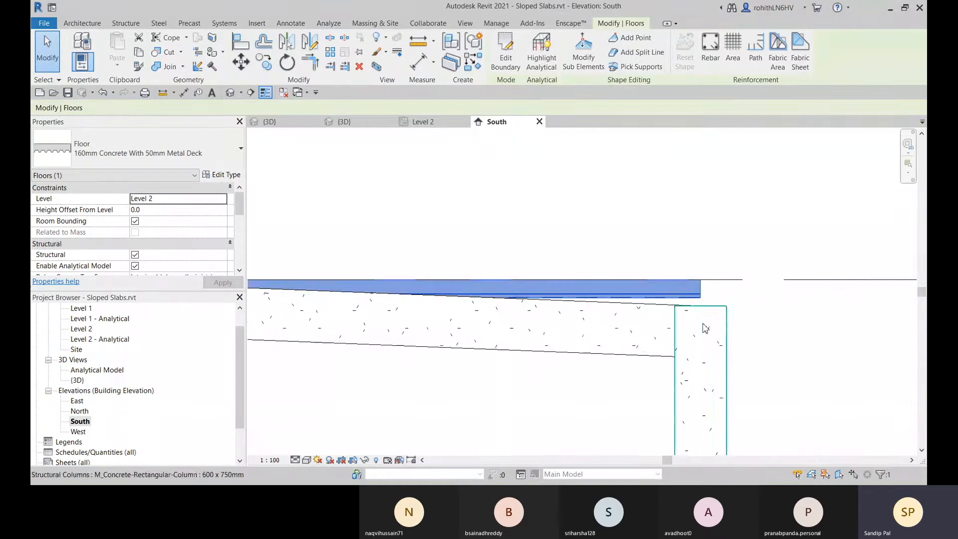
pyautogui.click(741, 288)
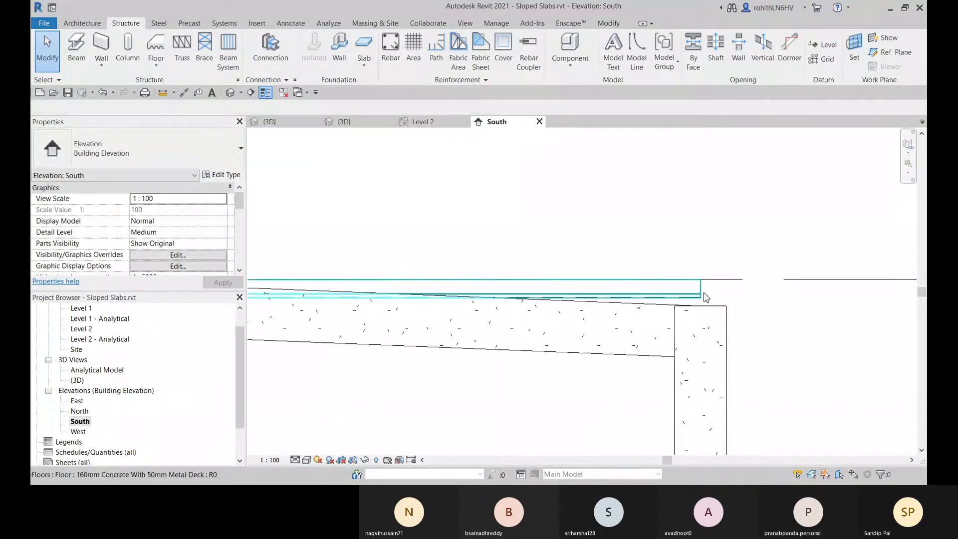
pyautogui.click(704, 292)
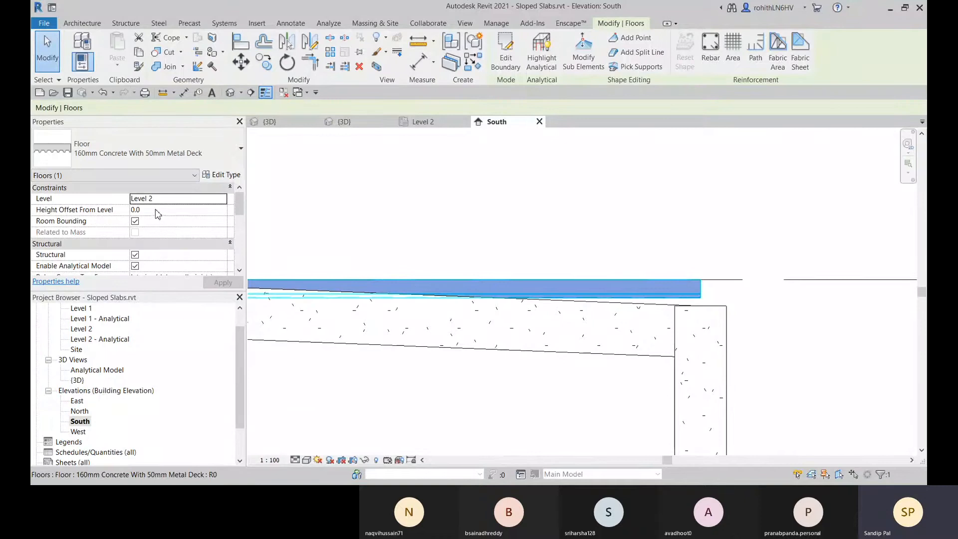
# Check the floor type's thickness and set the floor's height offset from Level 2 to 210 mm
pyautogui.click(221, 174)
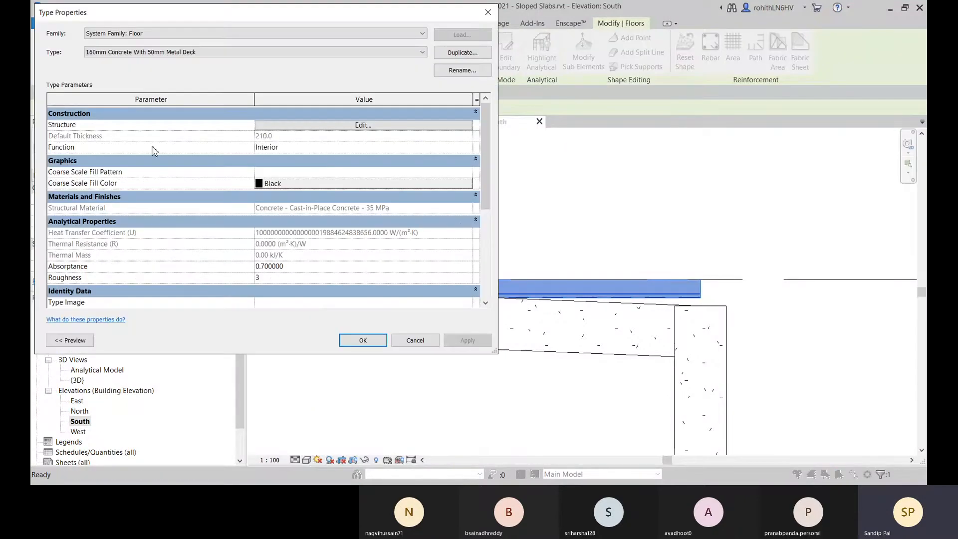
pyautogui.click(415, 340)
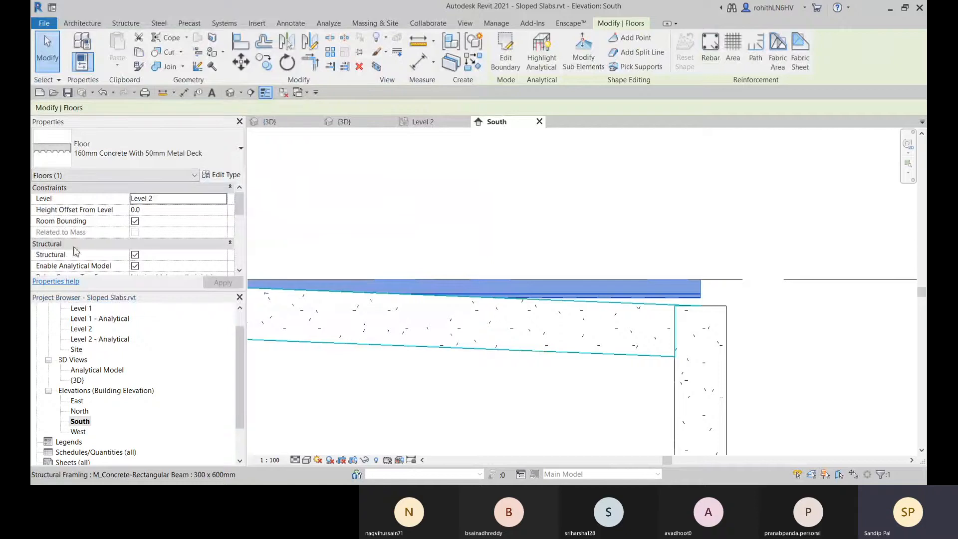
pyautogui.click(164, 210)
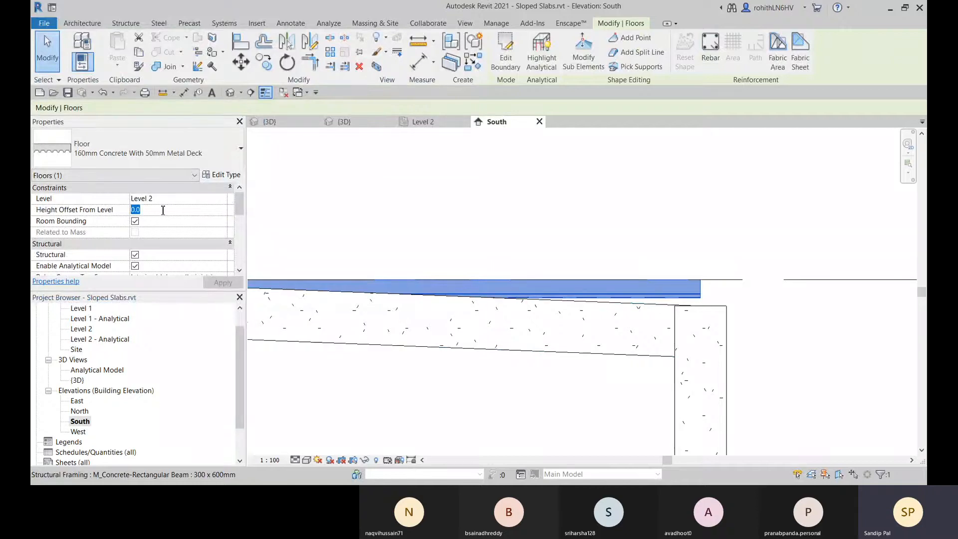
pyautogui.write('21')
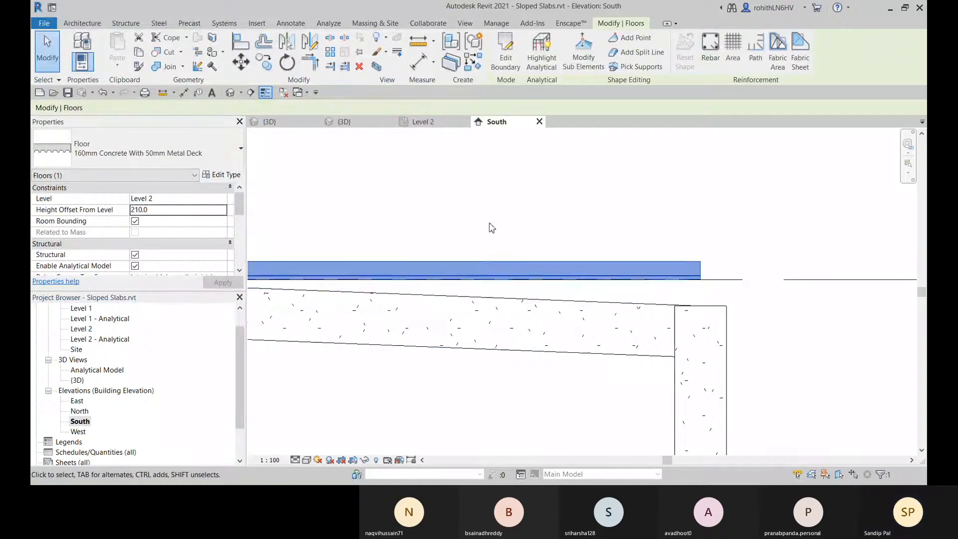
# Examine the raised floor against the sloped beams in the South elevation and in 3D, with the floor selected
pyautogui.scroll(-2, 514, 265)
pyautogui.scroll(-5, 539, 307)
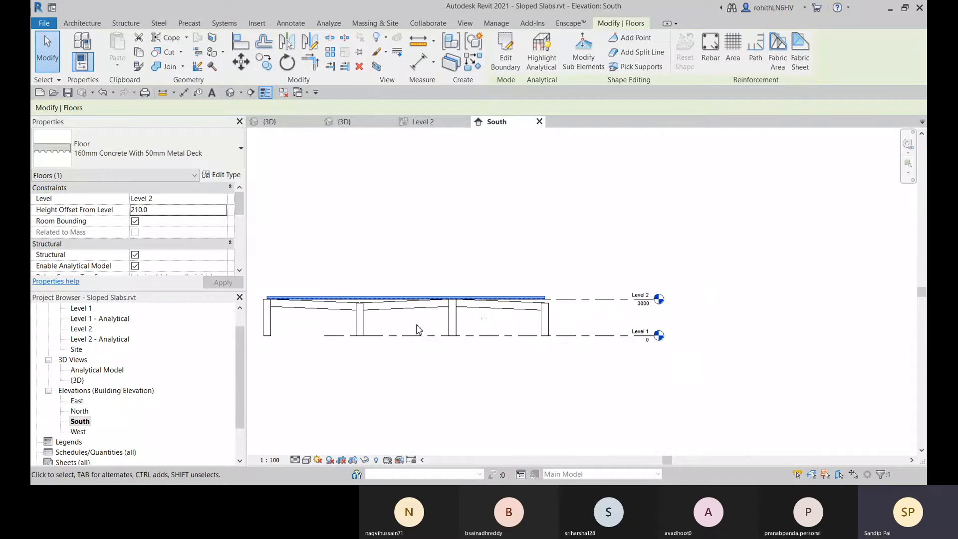
pyautogui.click(344, 121)
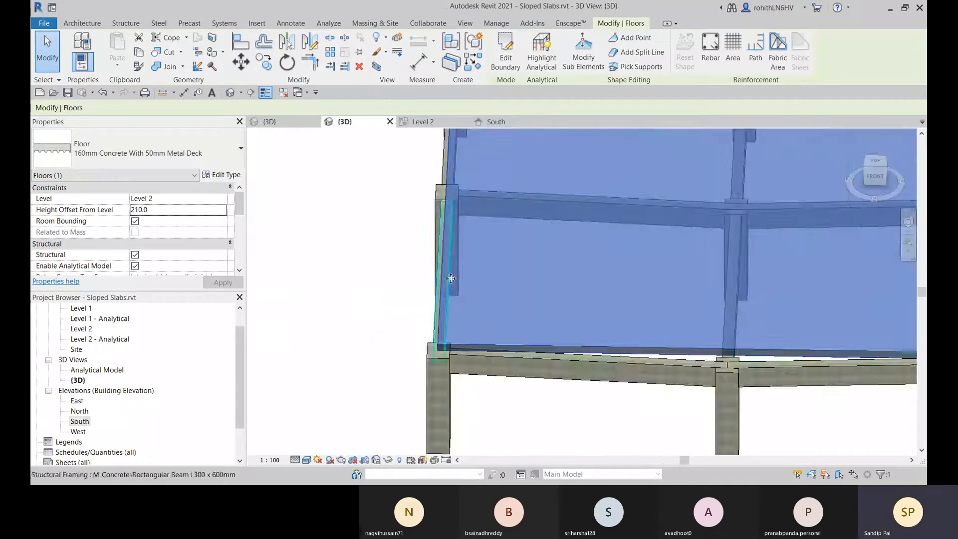
pyautogui.keyDown('shift'); pyautogui.moveTo(489, 369); pyautogui.dragTo(430, 353, button='middle'); pyautogui.keyUp('shift')
pyautogui.click(507, 313)
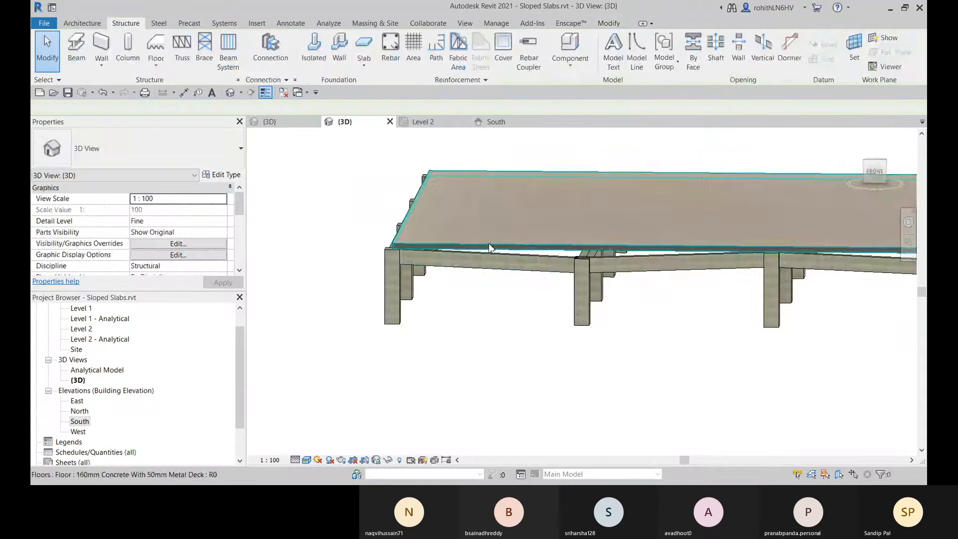
pyautogui.click(500, 196)
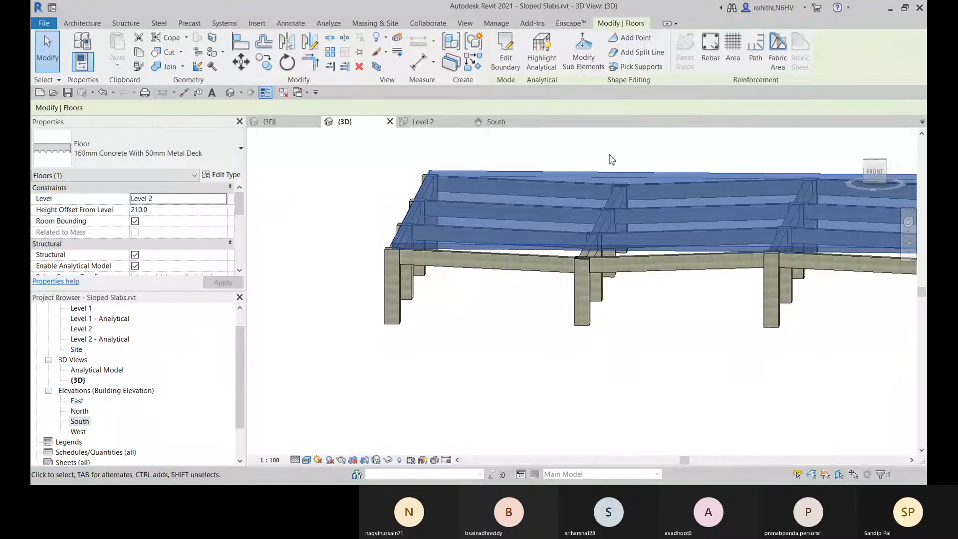
pyautogui.keyDown('shift'); pyautogui.moveTo(612, 159); pyautogui.dragTo(599, 190, button='middle'); pyautogui.keyUp('shift')
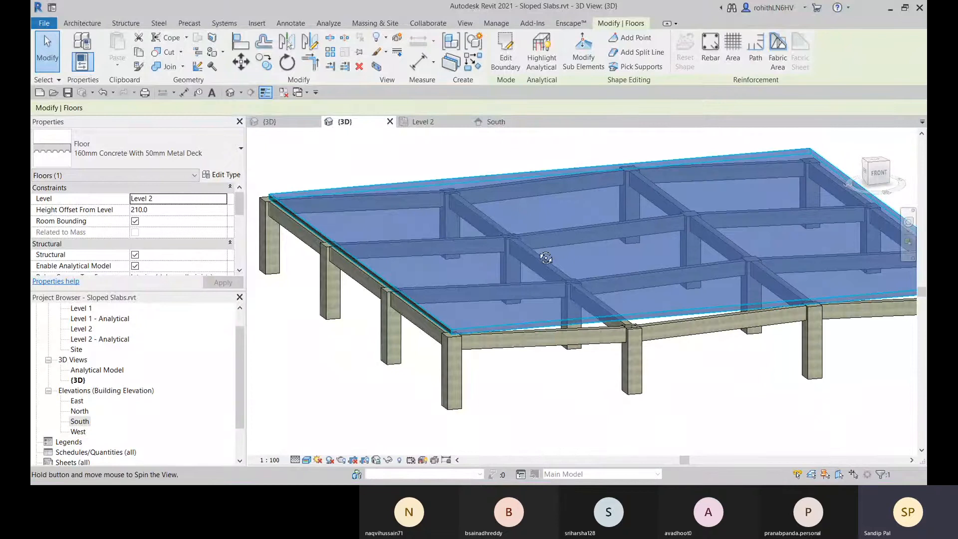
pyautogui.keyDown('shift'); pyautogui.moveTo(492, 233); pyautogui.dragTo(509, 222, button='middle'); pyautogui.keyUp('shift')
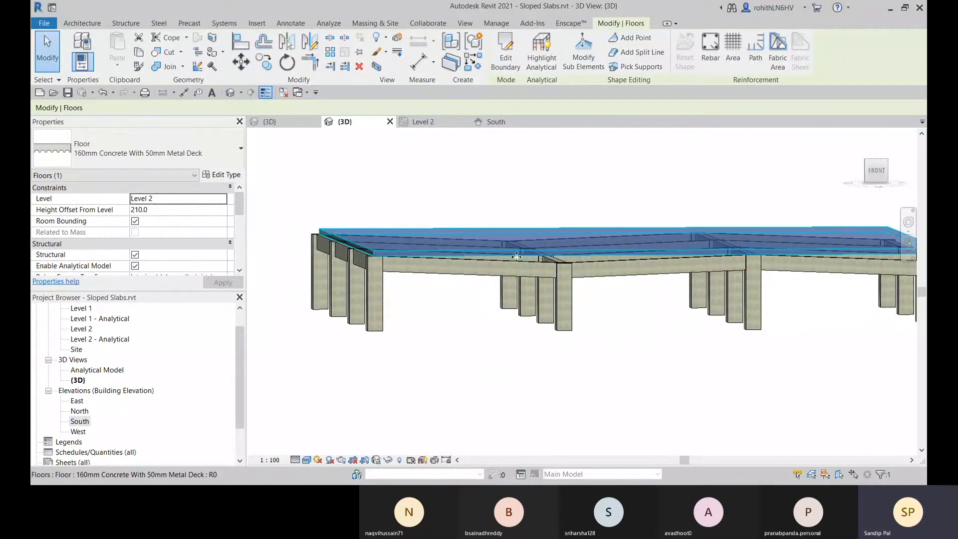
pyautogui.keyDown('shift'); pyautogui.moveTo(513, 247); pyautogui.dragTo(468, 231, button='middle'); pyautogui.keyUp('shift')
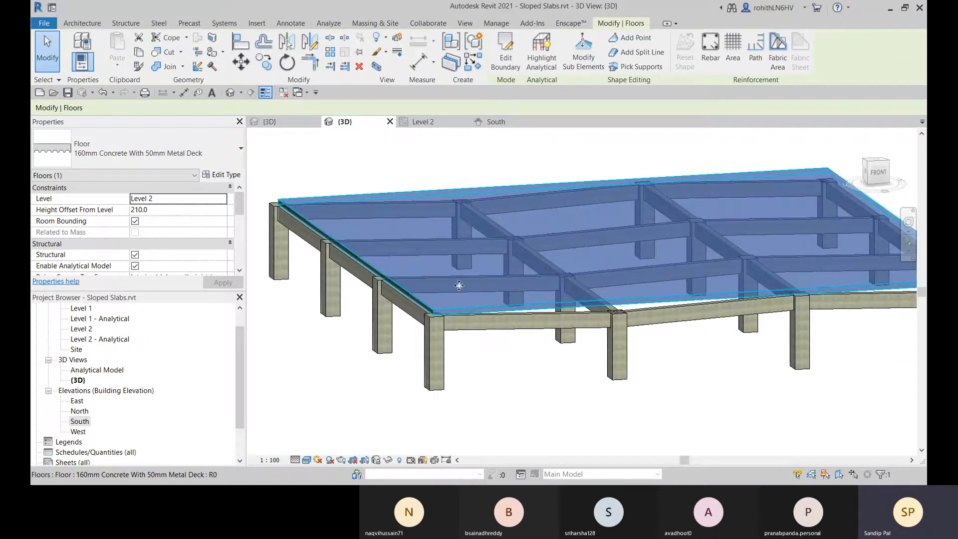
# Start Pick Supports on the floor and pick the three sloped beams along the front edge as slab supports
pyautogui.click(641, 67)
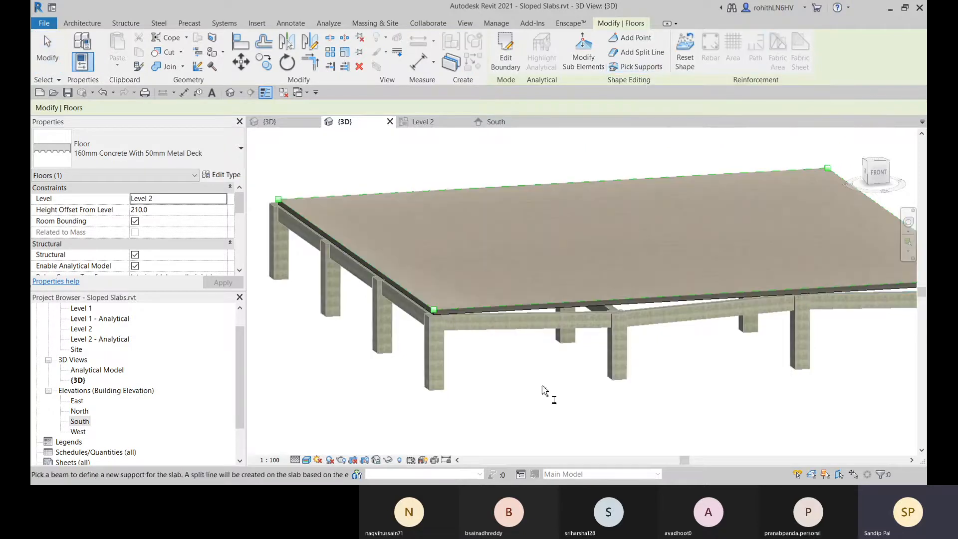
pyautogui.click(557, 325)
pyautogui.keyDown('shift'); pyautogui.moveTo(580, 353); pyautogui.dragTo(579, 285, button='middle'); pyautogui.keyUp('shift')
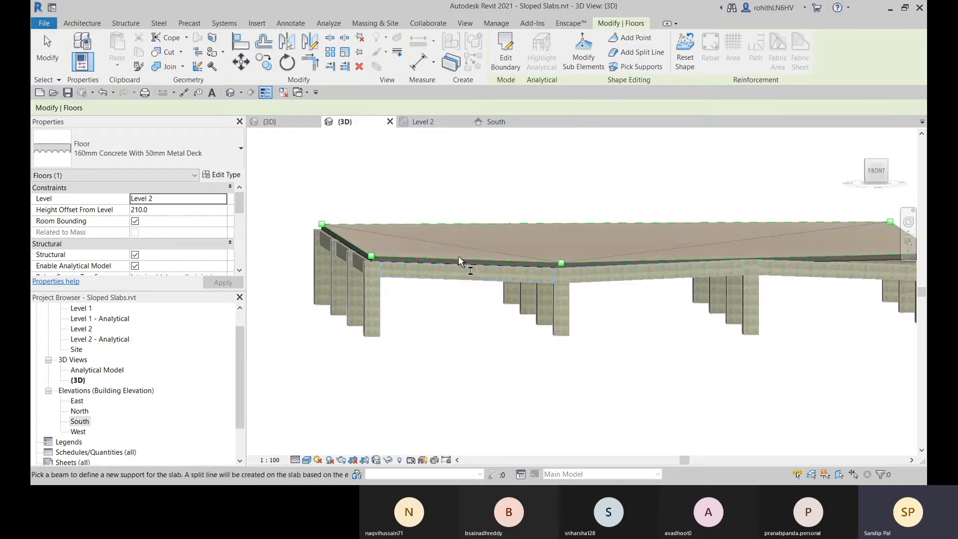
pyautogui.keyDown('shift'); pyautogui.moveTo(602, 249); pyautogui.dragTo(645, 309, button='middle'); pyautogui.keyUp('shift')
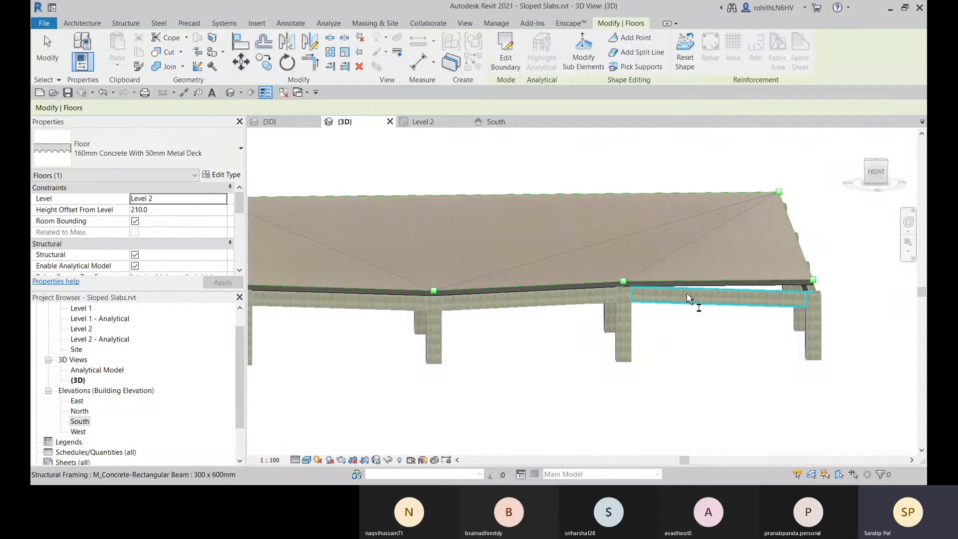
pyautogui.keyDown('shift'); pyautogui.moveTo(743, 315); pyautogui.dragTo(560, 369, button='middle'); pyautogui.keyUp('shift')
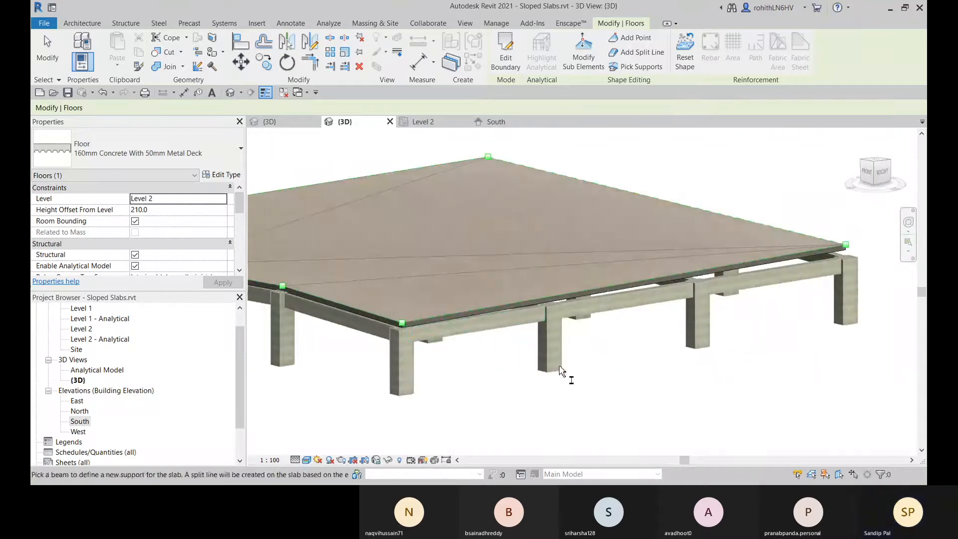
# Pick the perimeter beams along the right, back and left edges of the frame as further slab supports
pyautogui.click(478, 332)
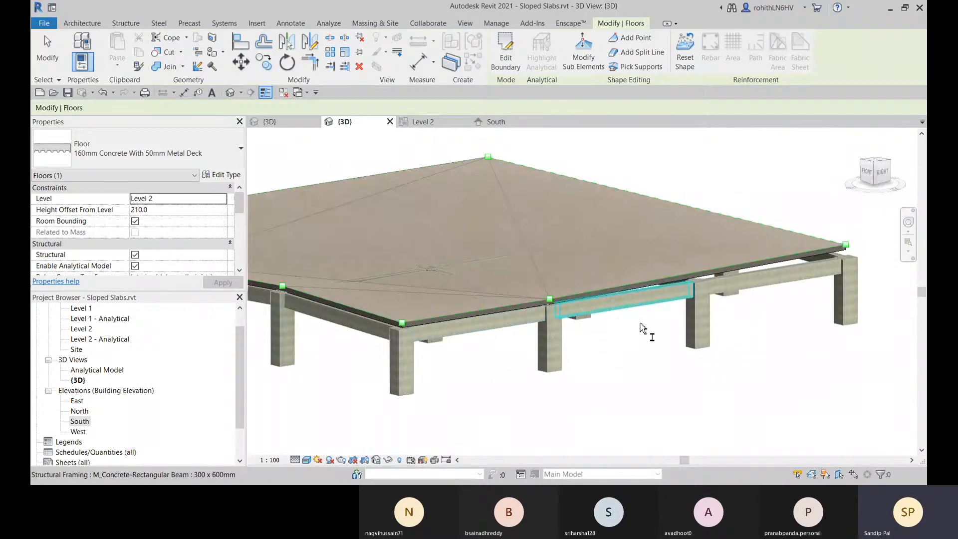
pyautogui.keyDown('shift'); pyautogui.moveTo(680, 325); pyautogui.dragTo(541, 288, button='middle'); pyautogui.keyUp('shift')
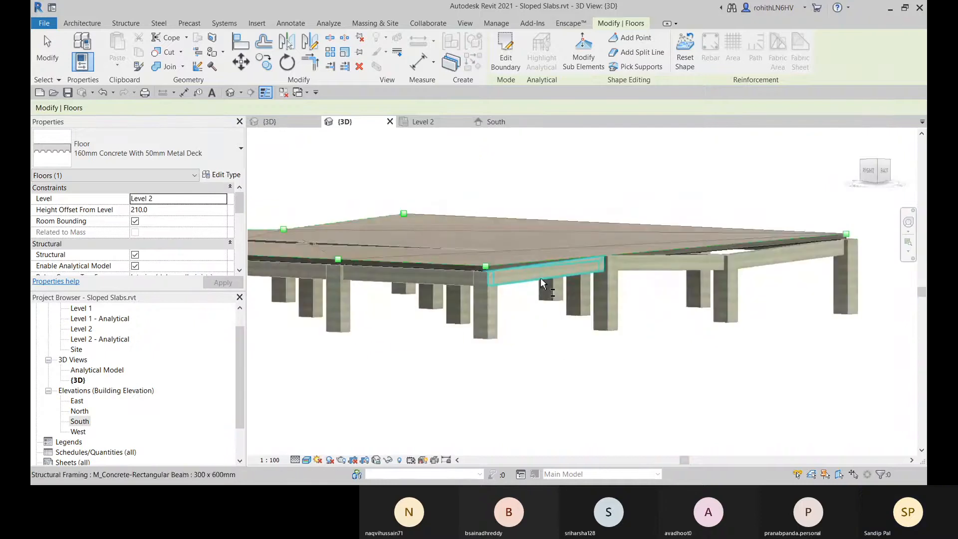
pyautogui.keyDown('shift'); pyautogui.moveTo(649, 295); pyautogui.dragTo(501, 302, button='middle'); pyautogui.keyUp('shift')
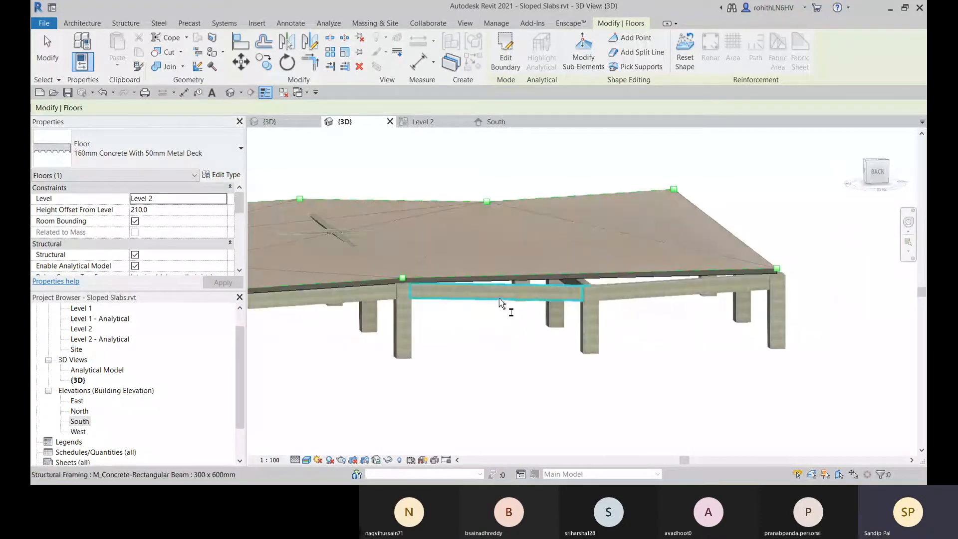
pyautogui.click(501, 302)
pyautogui.keyDown('shift'); pyautogui.moveTo(734, 300); pyautogui.dragTo(483, 342, button='middle'); pyautogui.keyUp('shift')
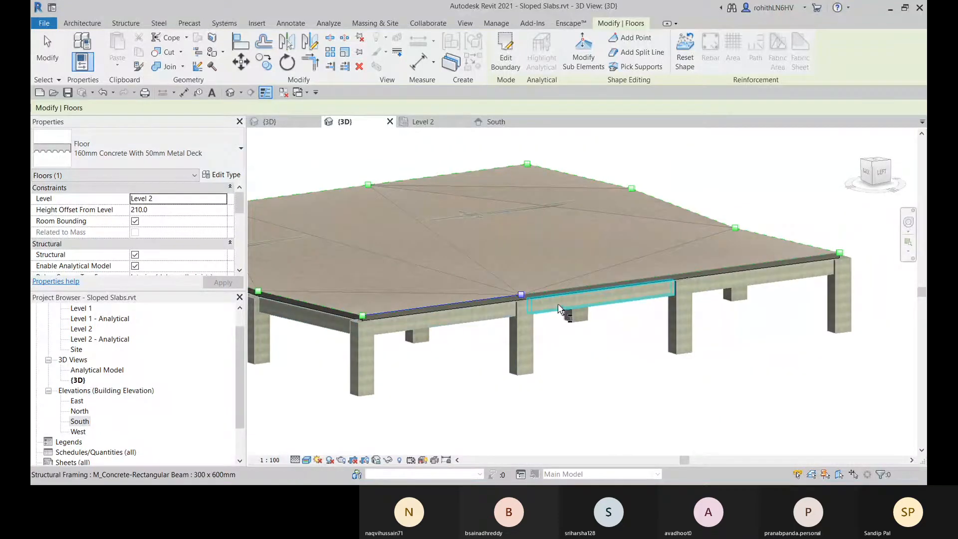
pyautogui.keyDown('shift'); pyautogui.moveTo(773, 300); pyautogui.dragTo(574, 199, button='middle'); pyautogui.keyUp('shift')
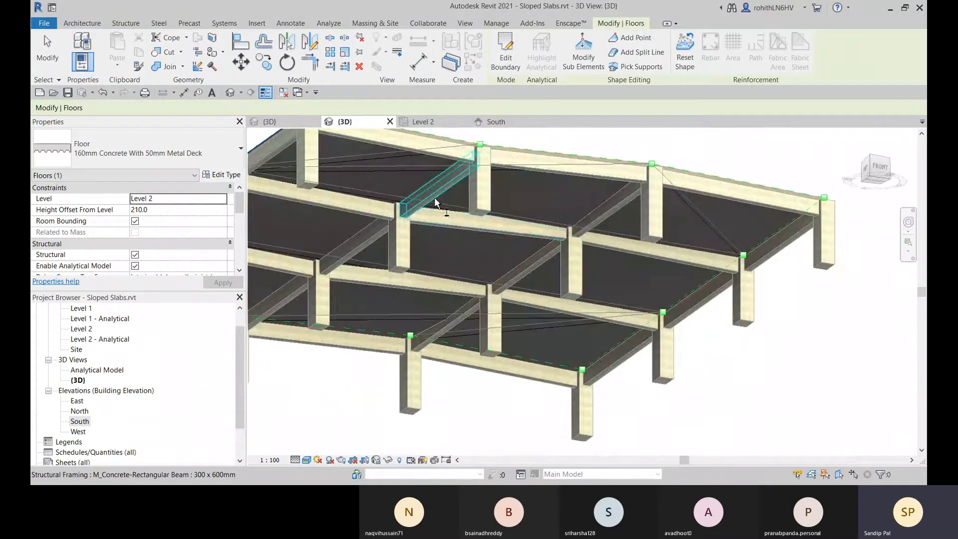
# Pick the beams of both interior lines running front to back as slab supports, viewing the frame from below
pyautogui.click(434, 197)
pyautogui.click(351, 253)
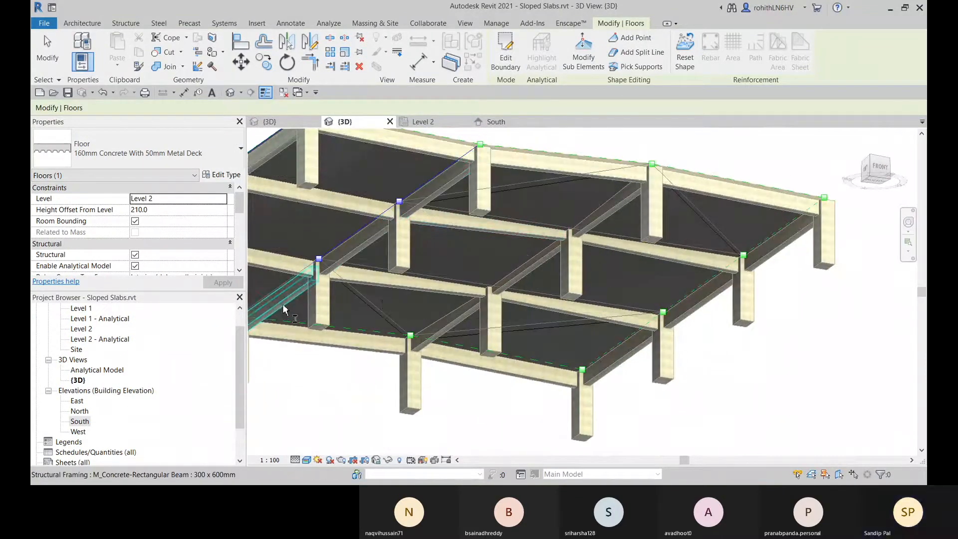
pyautogui.click(283, 304)
pyautogui.moveTo(393, 308); pyautogui.dragTo(485, 305, button='middle')
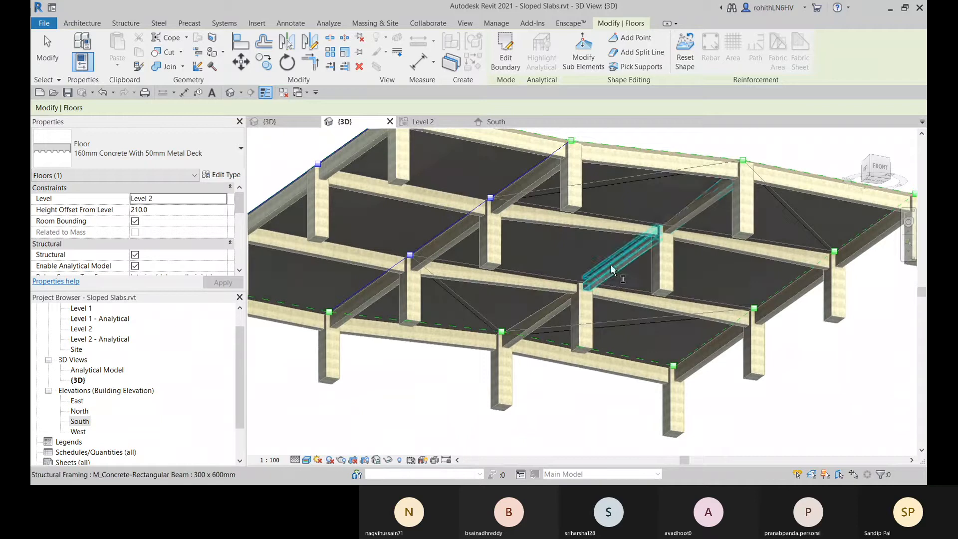
pyautogui.click(696, 212)
pyautogui.click(640, 254)
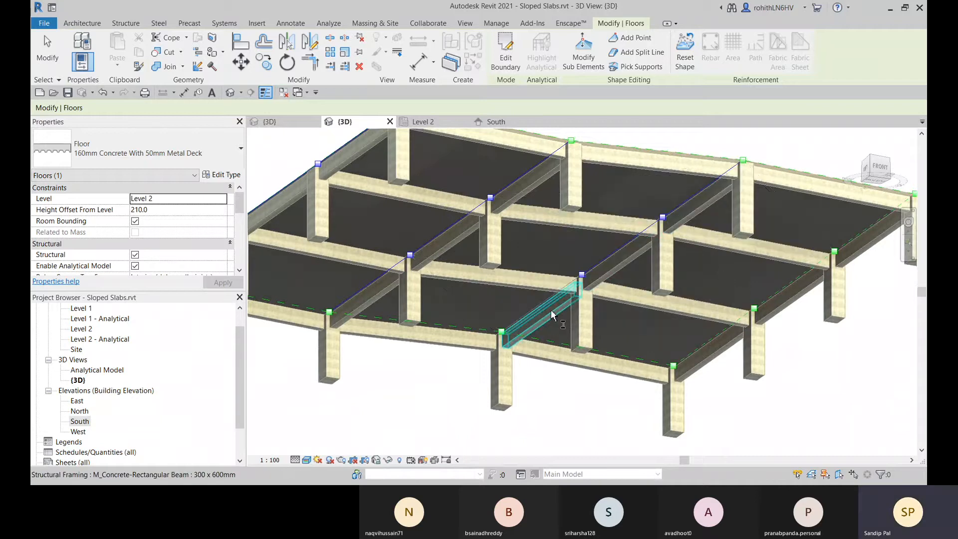
pyautogui.click(510, 332)
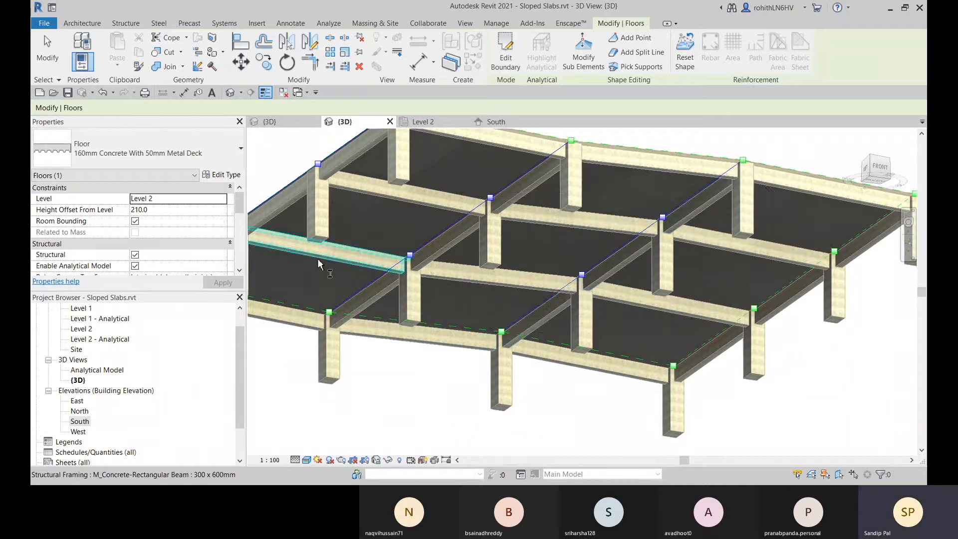
# Pick the interior beams running left to right as slab supports and finish picking supports
pyautogui.click(396, 194)
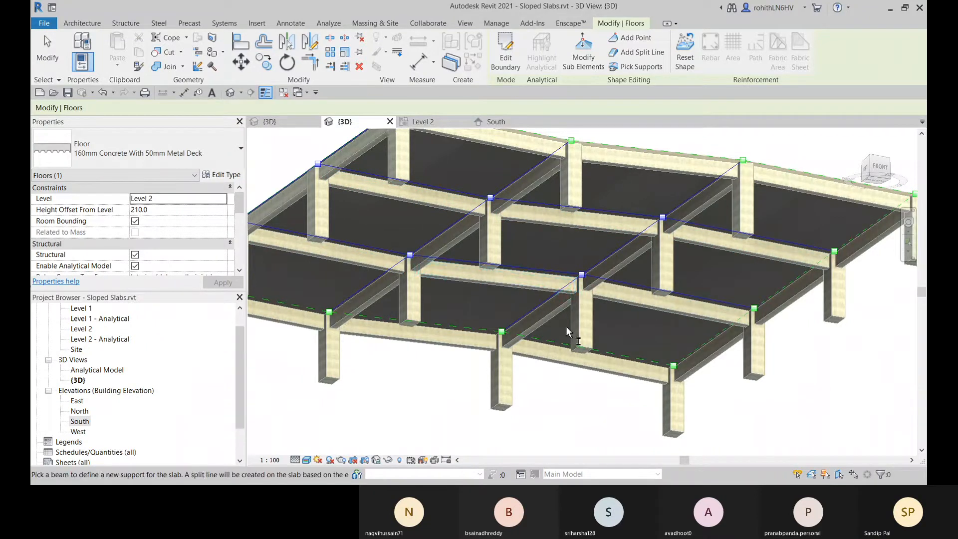
pyautogui.scroll(-2, 566, 325)
pyautogui.keyDown('shift'); pyautogui.moveTo(568, 341); pyautogui.dragTo(597, 480, button='middle'); pyautogui.keyUp('shift')
pyautogui.keyDown('shift'); pyautogui.moveTo(457, 270); pyautogui.dragTo(624, 246, button='middle'); pyautogui.keyUp('shift')
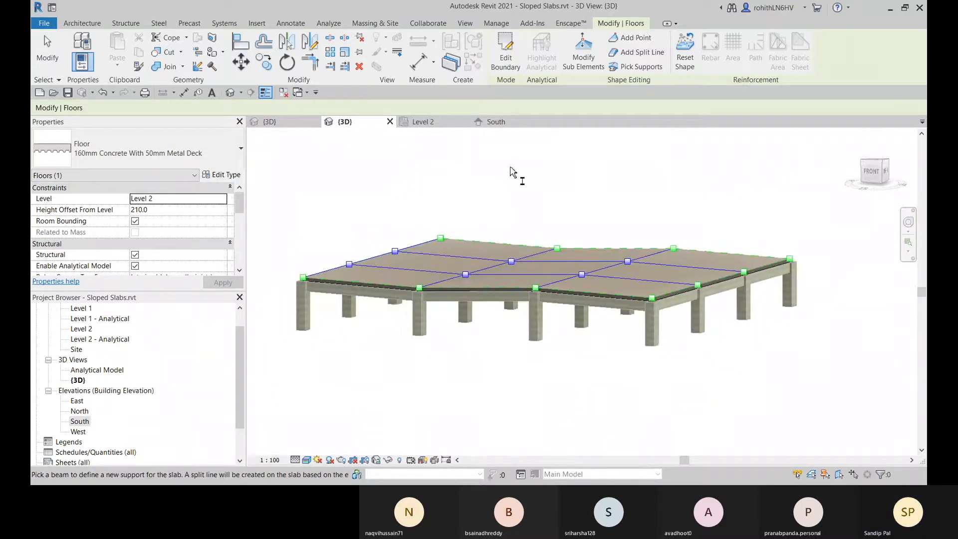
pyautogui.rightClick(512, 173)
pyautogui.click(521, 172)
pyautogui.rightClick(516, 178)
pyautogui.click(522, 183)
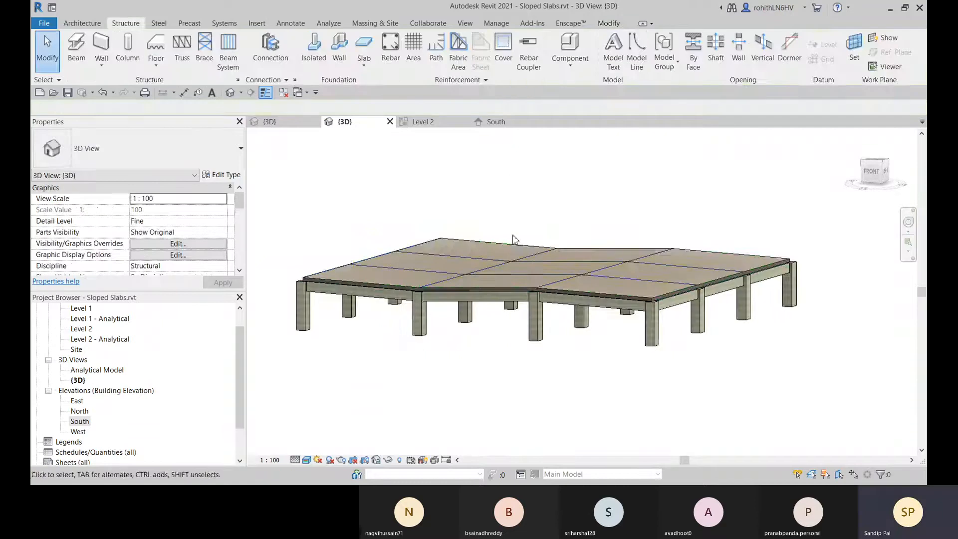
# Examine the reshaped slab over the sloped beams from several angles in 3D
pyautogui.click(514, 240)
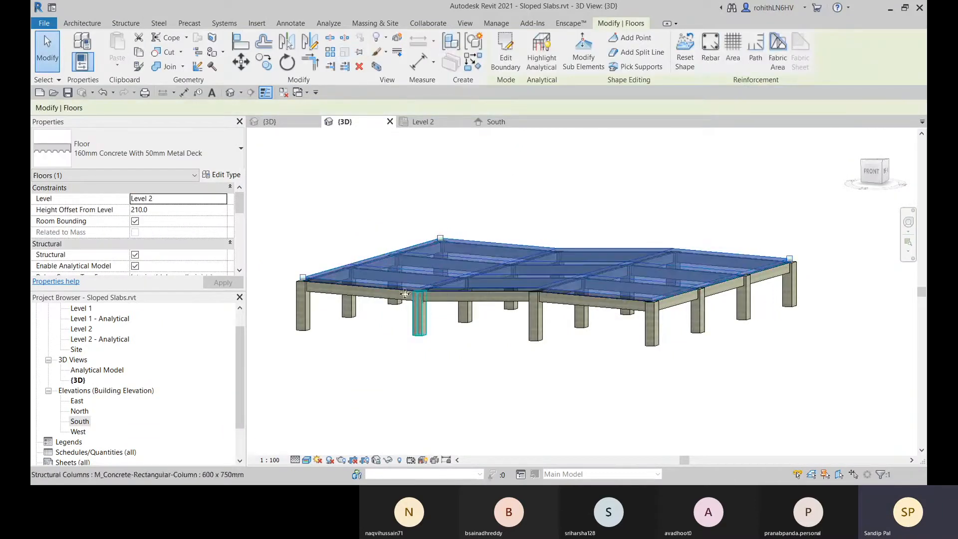
pyautogui.keyDown('shift'); pyautogui.moveTo(470, 218); pyautogui.dragTo(482, 326, button='middle'); pyautogui.keyUp('shift')
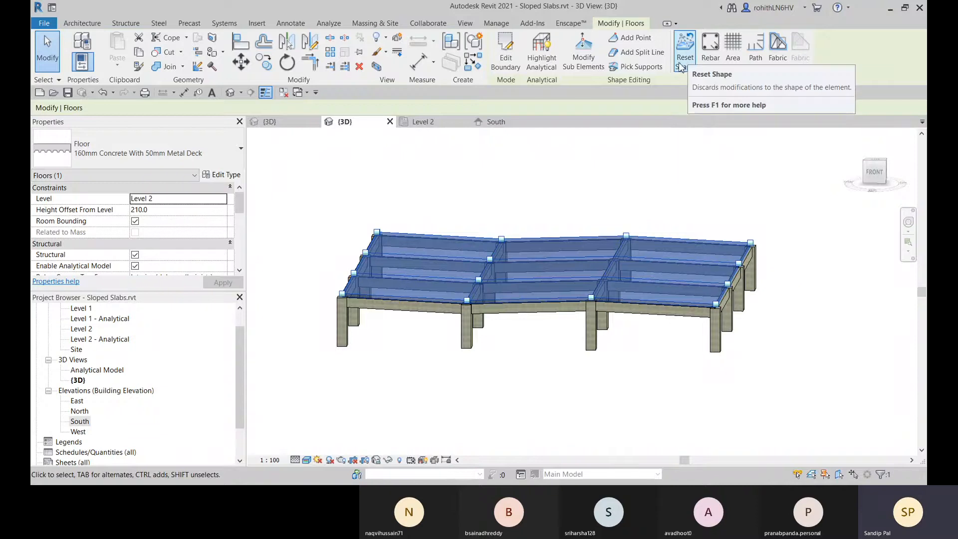
pyautogui.keyDown('shift'); pyautogui.moveTo(440, 257); pyautogui.dragTo(480, 310, button='middle'); pyautogui.keyUp('shift')
pyautogui.click(479, 154)
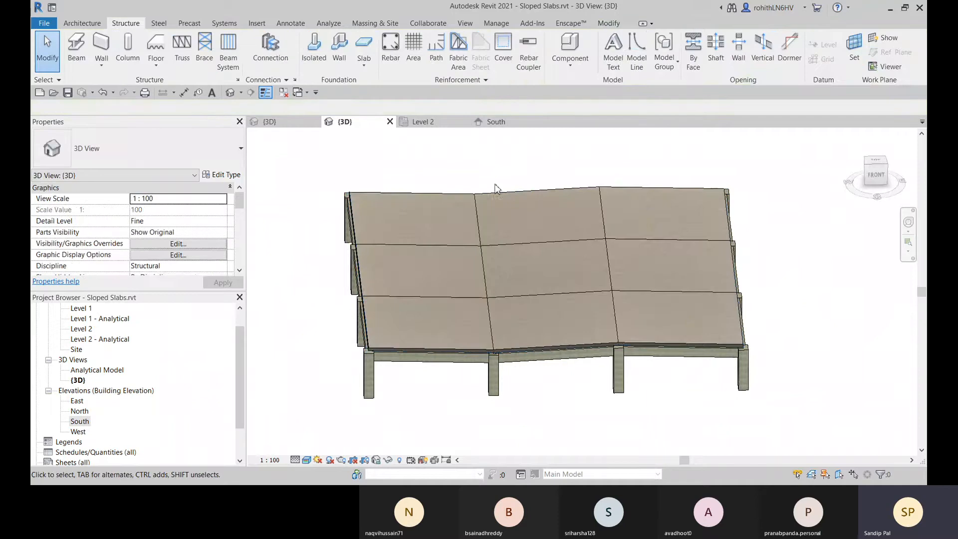
pyautogui.keyDown('shift'); pyautogui.moveTo(479, 153); pyautogui.dragTo(499, 225, button='middle'); pyautogui.keyUp('shift')
# Start an area reinforcement hosted on the sloped floor slab and switch to the Level 2 plan for its boundary sketch
pyautogui.click(502, 219)
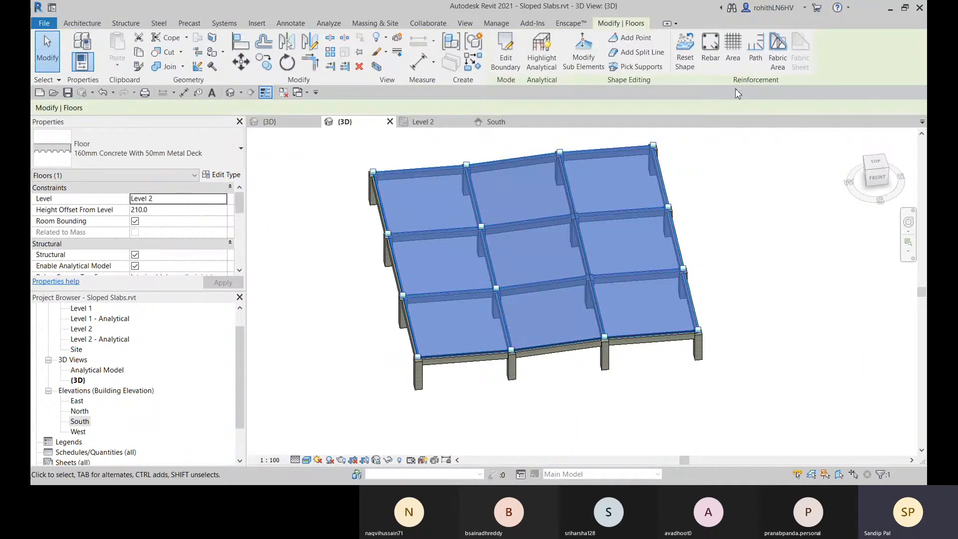
pyautogui.click(734, 55)
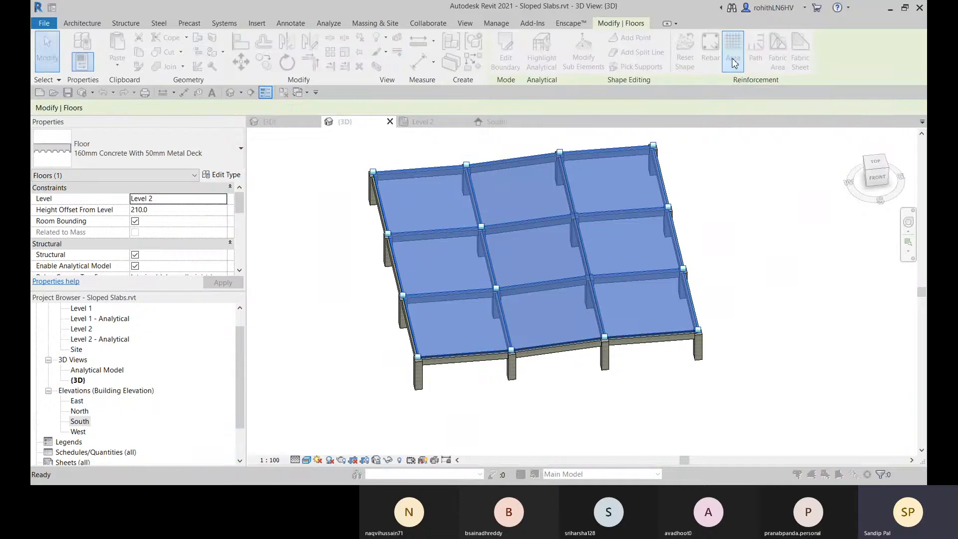
pyautogui.click(499, 274)
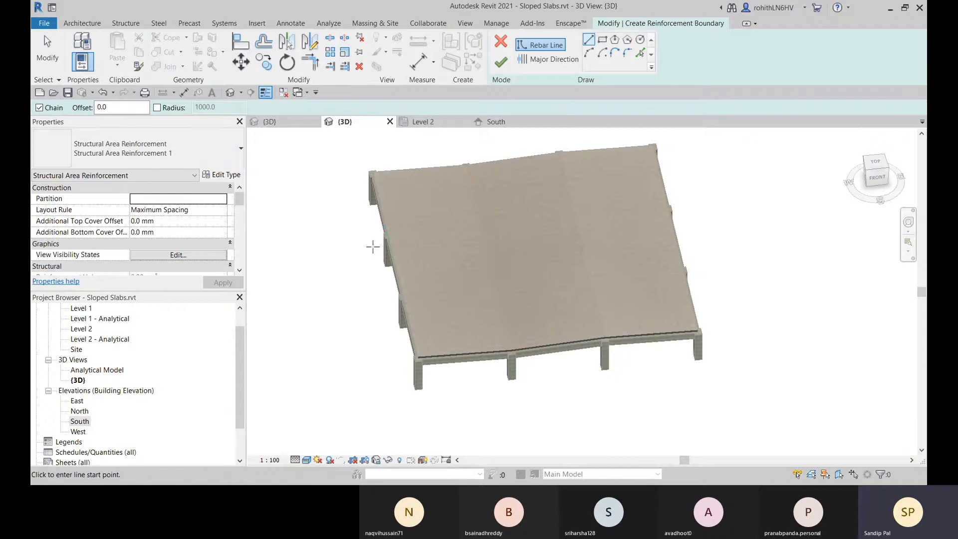
pyautogui.click(419, 124)
pyautogui.moveTo(575, 243); pyautogui.dragTo(449, 261, button='middle')
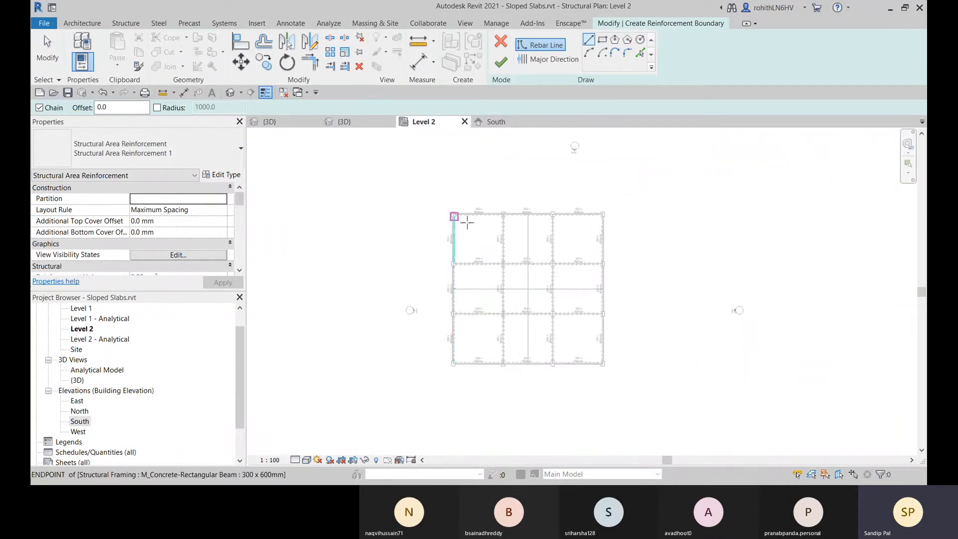
# Sketch a rectangular reinforcement boundary from the slab's upper-left corner to its lower-right corner
pyautogui.scroll(3, 467, 223)
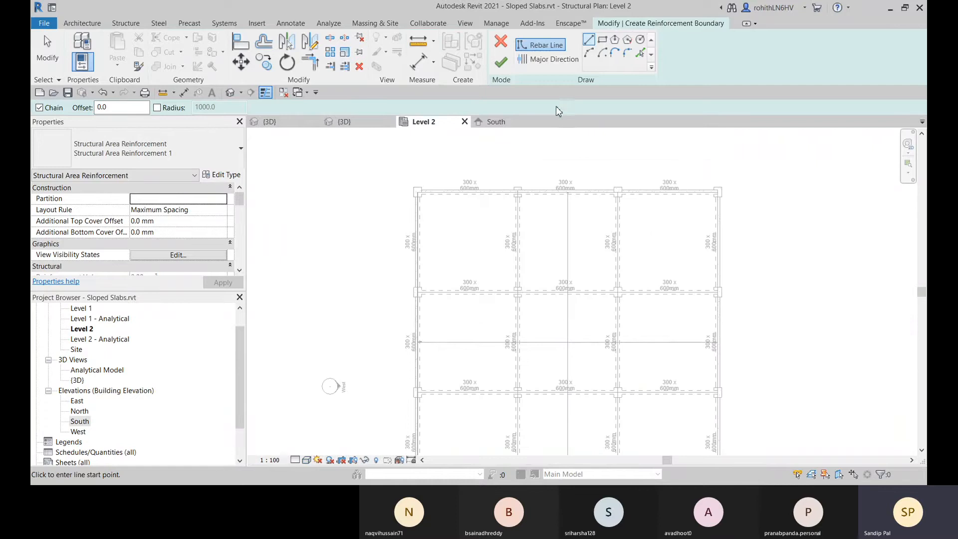
pyautogui.scroll(5, 412, 192)
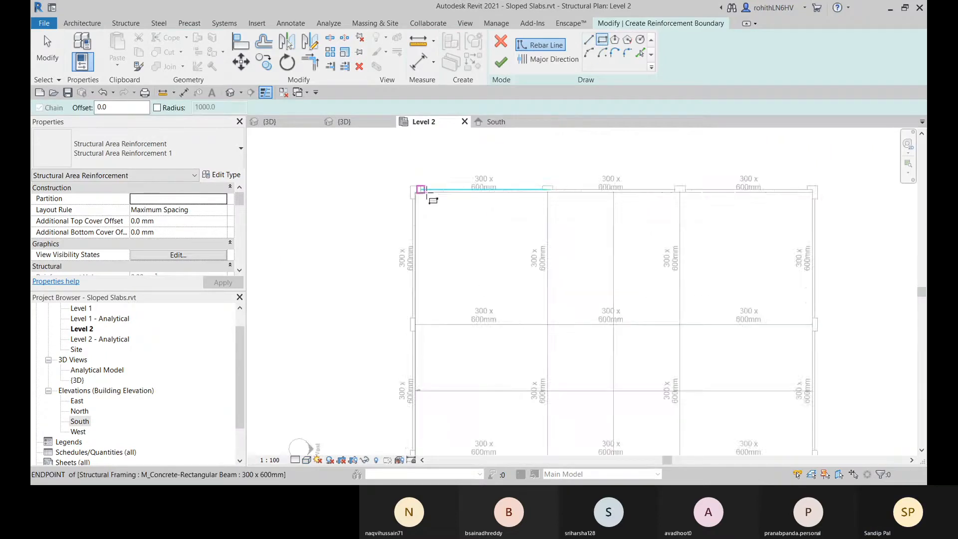
pyautogui.scroll(2, 412, 192)
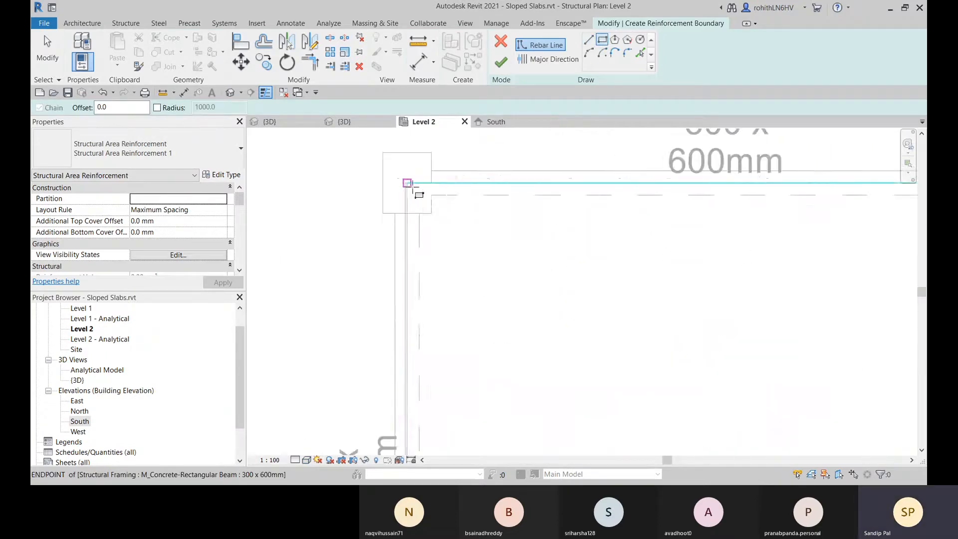
pyautogui.scroll(2, 408, 186)
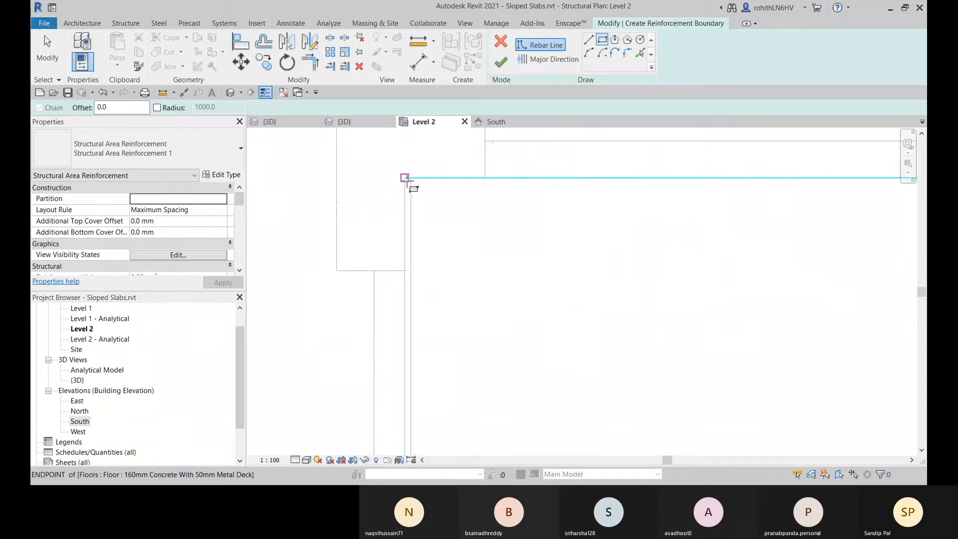
pyautogui.click(407, 178)
pyautogui.scroll(-4, 488, 232)
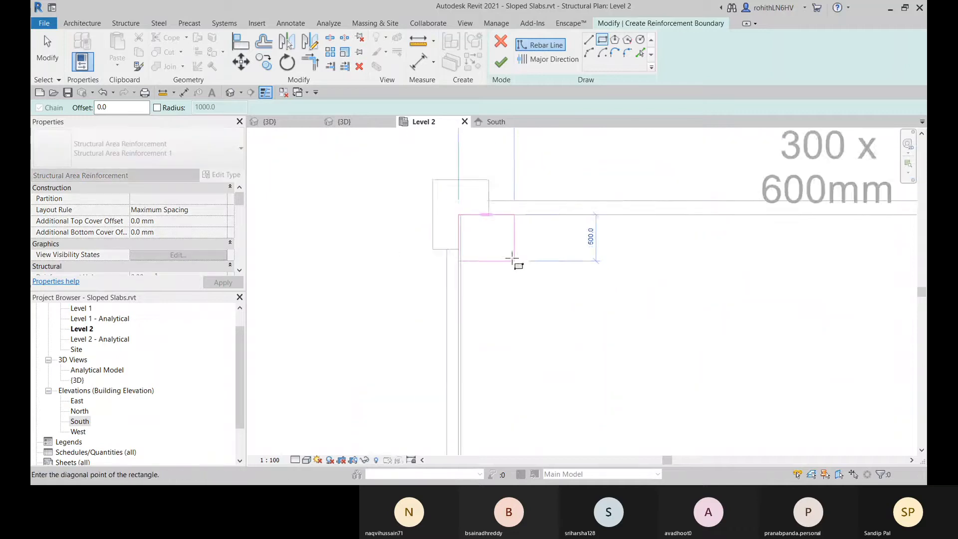
pyautogui.scroll(-6, 560, 314)
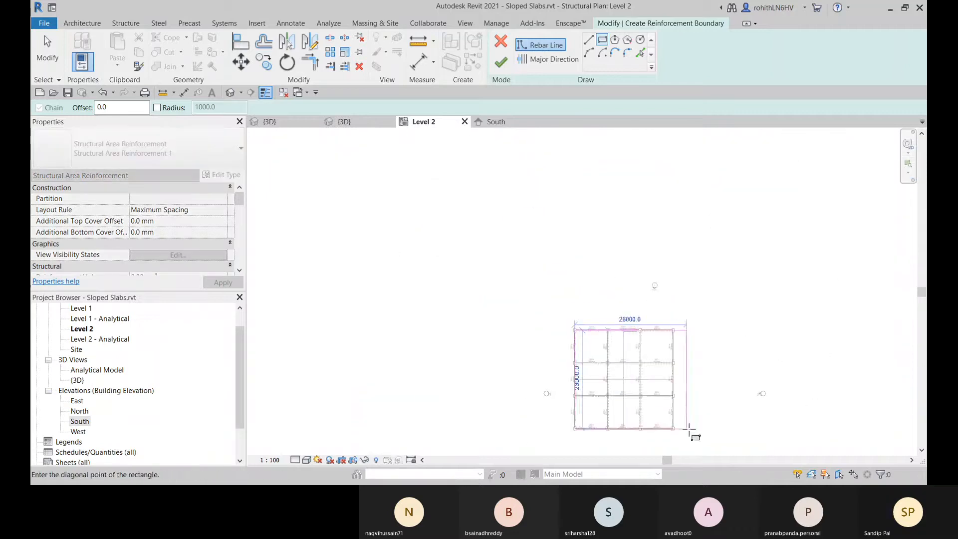
pyautogui.scroll(5, 674, 427)
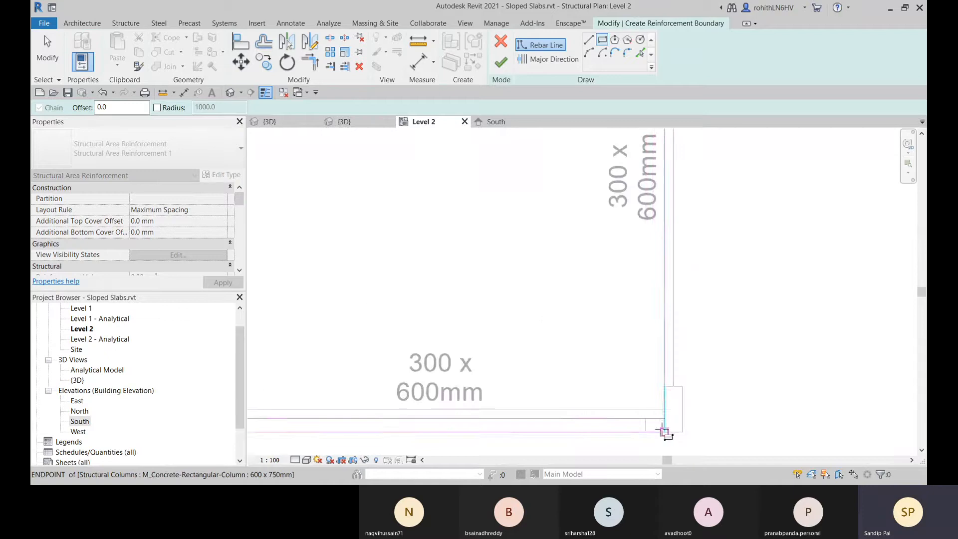
pyautogui.click(667, 413)
pyautogui.scroll(-2, 504, 362)
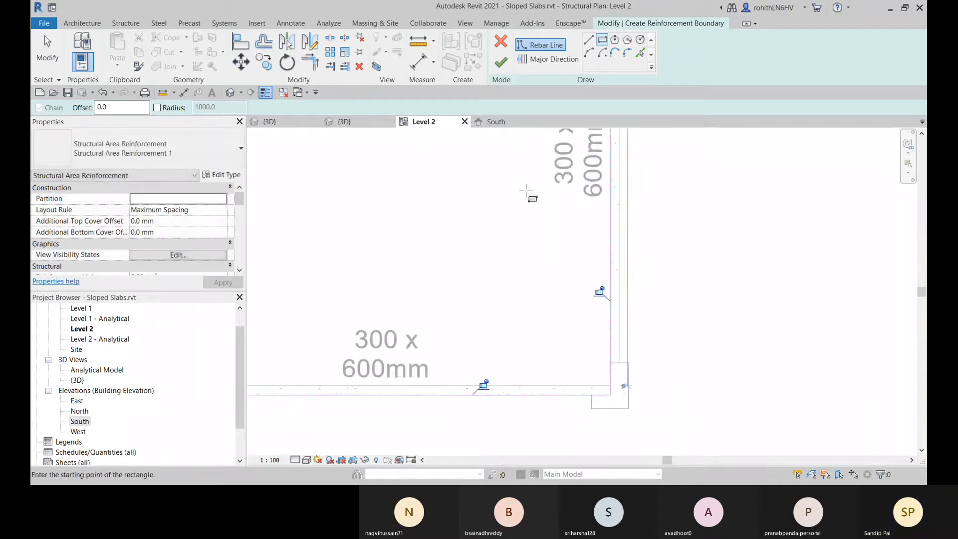
pyautogui.scroll(-4, 556, 323)
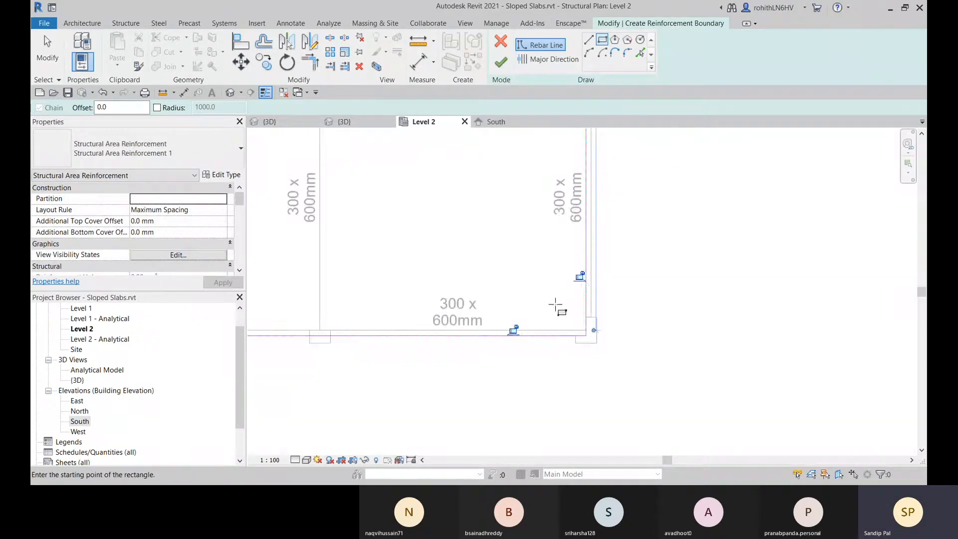
pyautogui.scroll(-3, 557, 323)
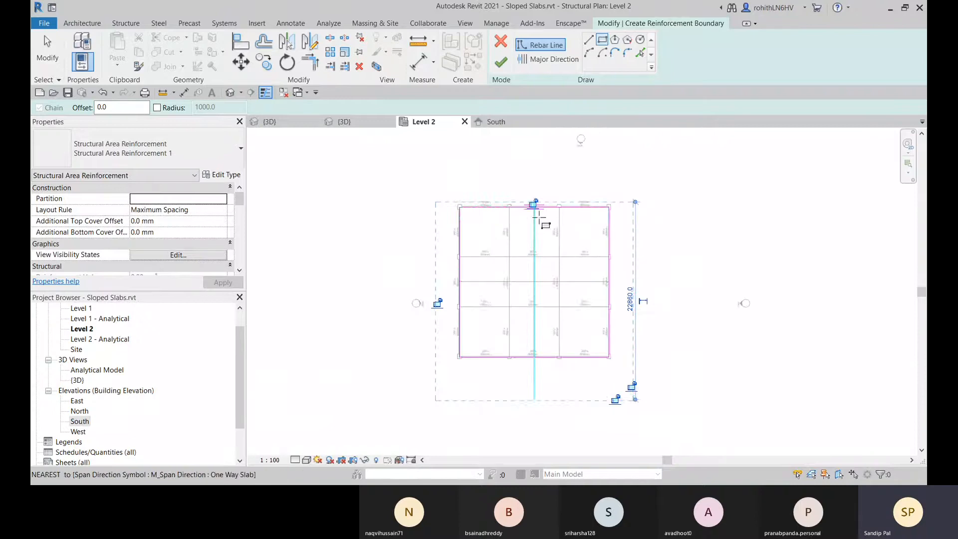
# Set the major direction along the left boundary line, finish the area reinforcement sketch and dismiss the warning
pyautogui.scroll(1, 530, 206)
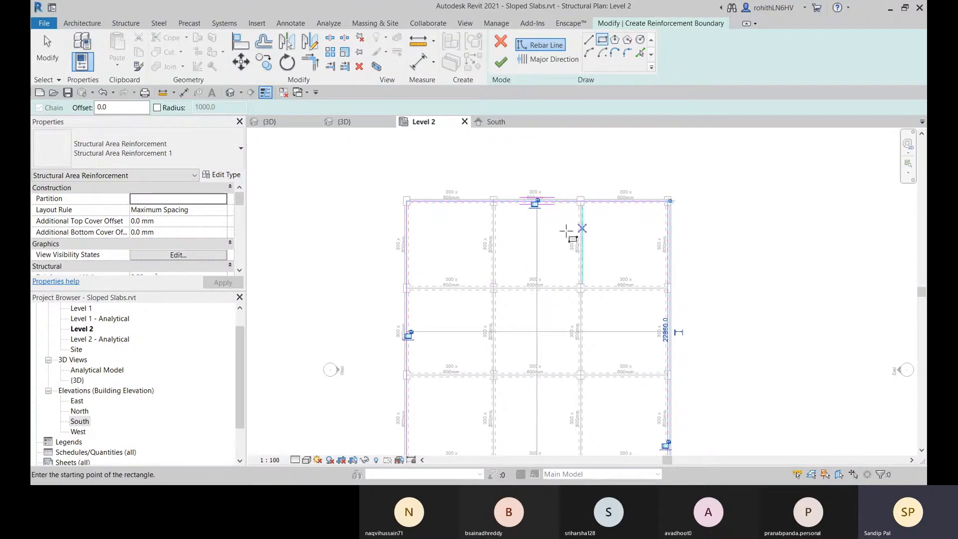
pyautogui.click(548, 60)
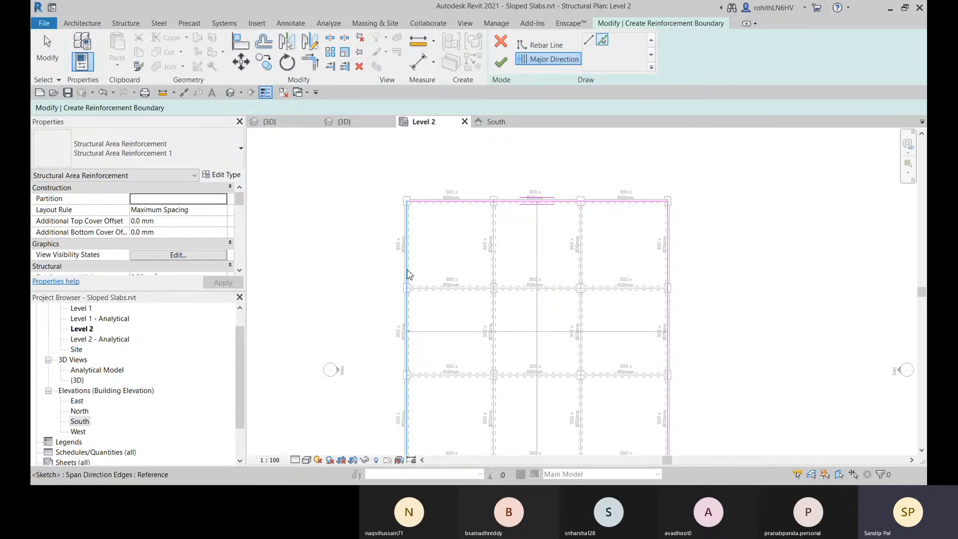
pyautogui.scroll(-1, 444, 322)
pyautogui.moveTo(465, 343); pyautogui.dragTo(478, 321, button='middle')
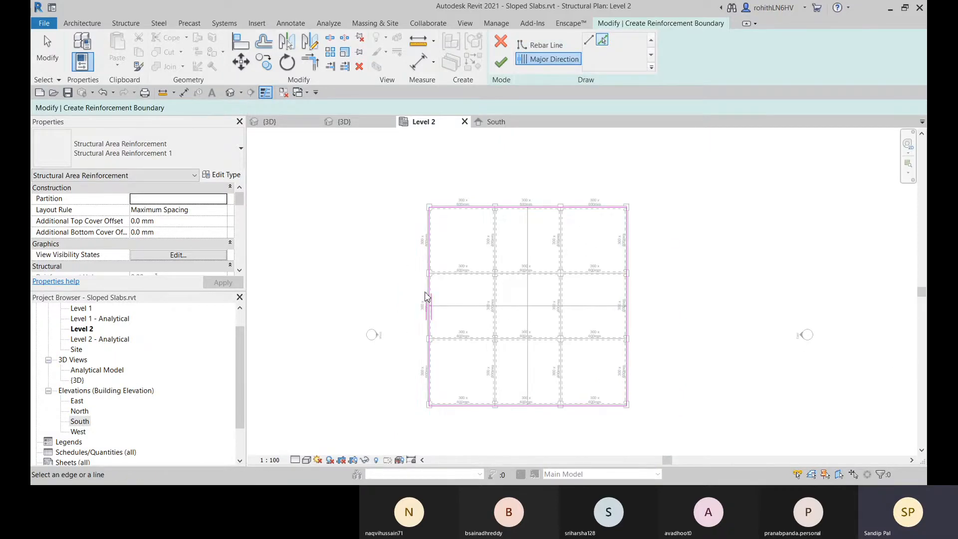
pyautogui.click(501, 63)
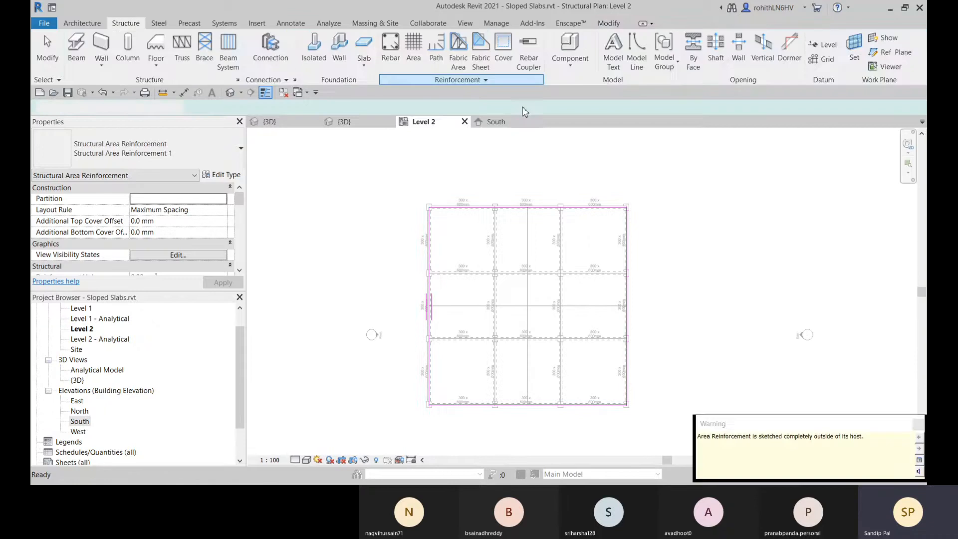
pyautogui.moveTo(726, 425); pyautogui.dragTo(570, 320)
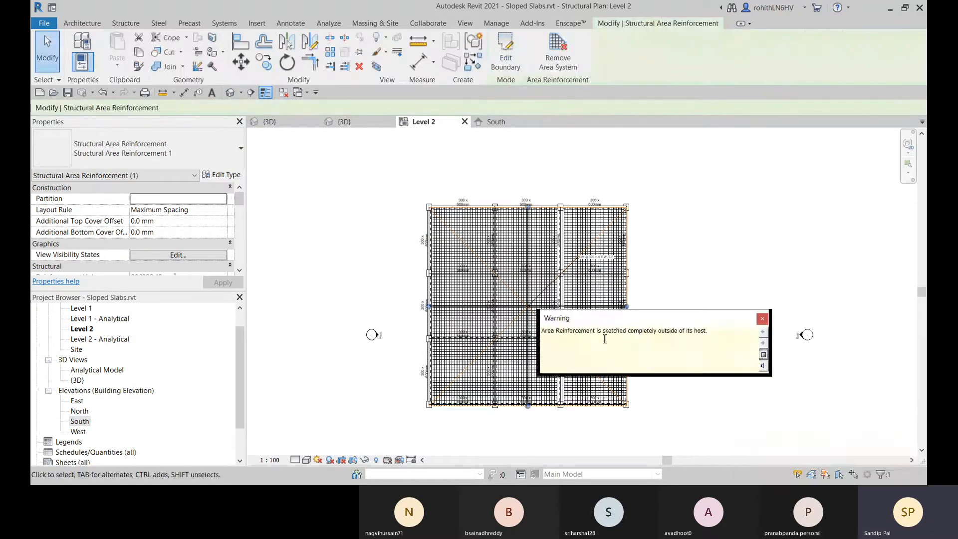
pyautogui.click(763, 319)
# Examine the reinforcement grid near the slab's corners in the Level 2 plan and in 3D
pyautogui.scroll(5, 436, 231)
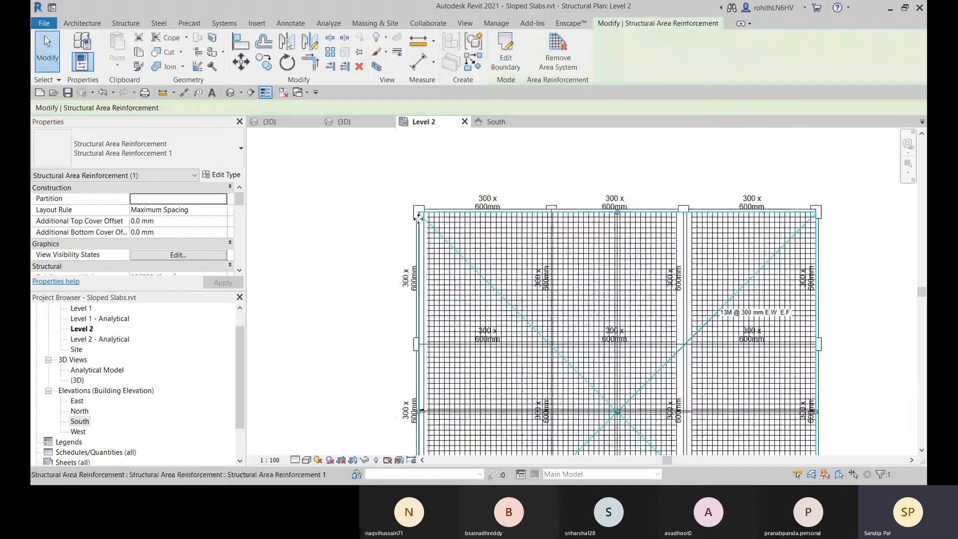
pyautogui.scroll(1, 469, 225)
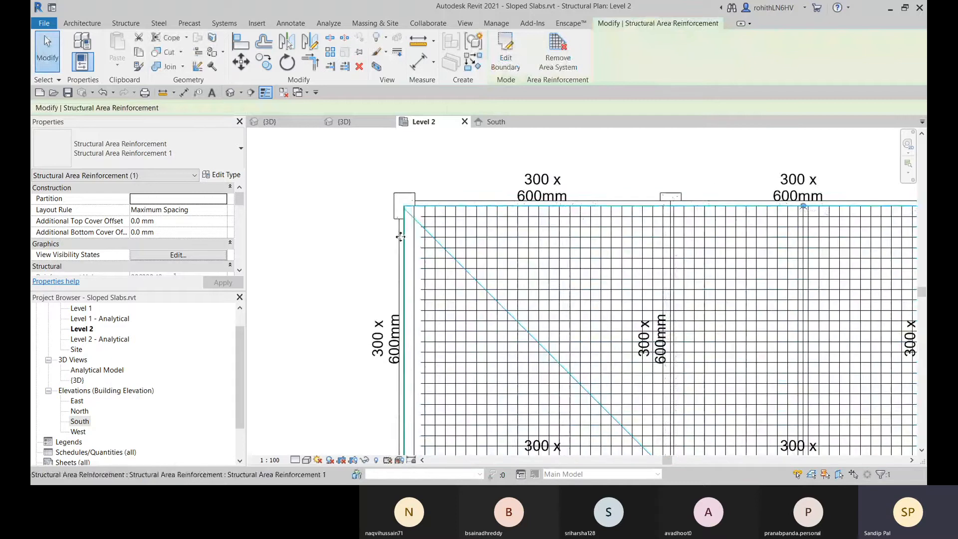
pyautogui.click(344, 122)
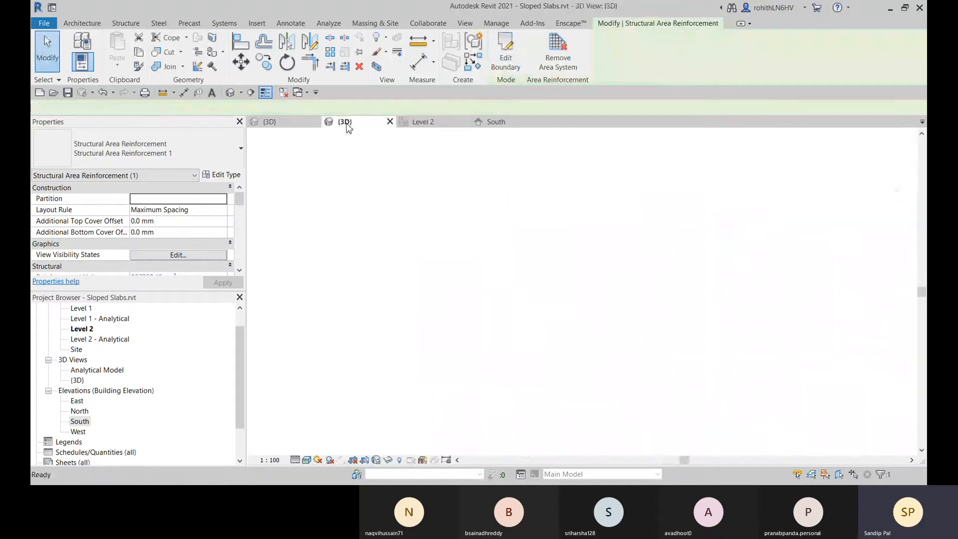
pyautogui.scroll(5, 435, 367)
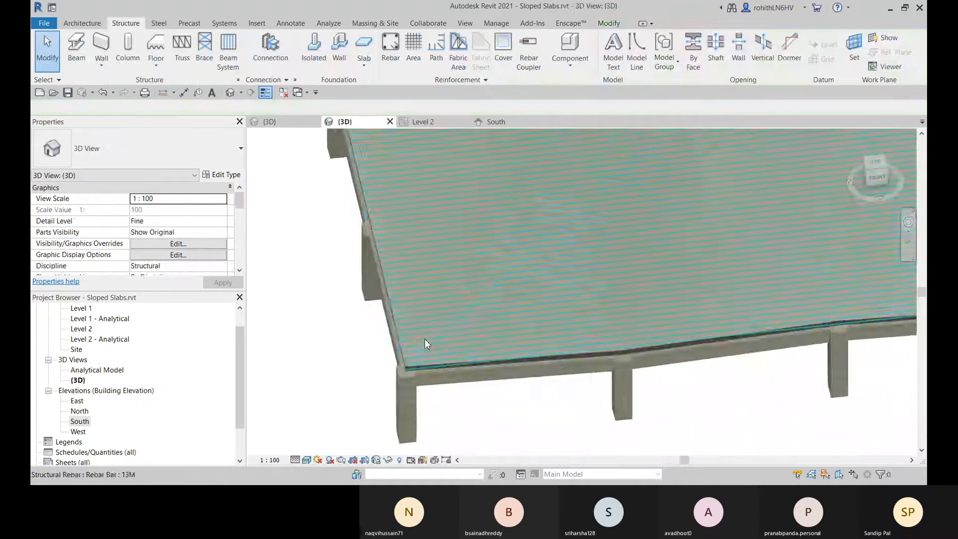
pyautogui.scroll(-5, 352, 380)
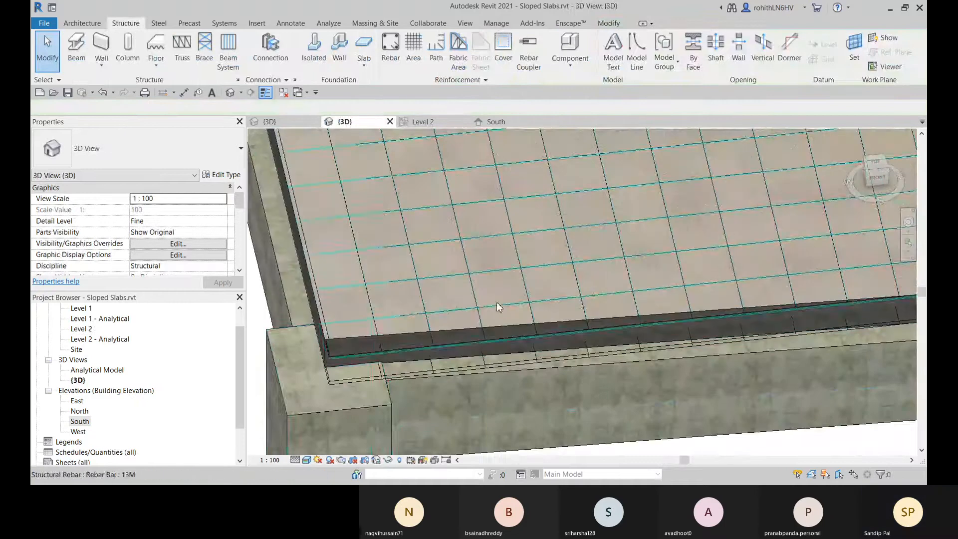
pyautogui.scroll(3, 419, 368)
pyautogui.keyDown('shift'); pyautogui.moveTo(418, 367); pyautogui.dragTo(411, 385, button='middle'); pyautogui.keyUp('shift')
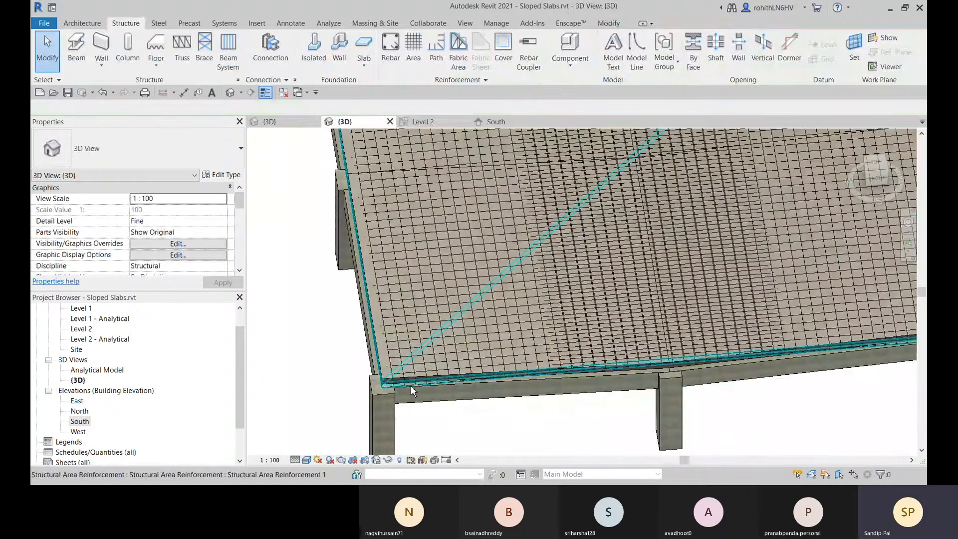
# Inspect the rebar sets and the area reinforcement outline individually in the Level 2 plan
pyautogui.click(454, 125)
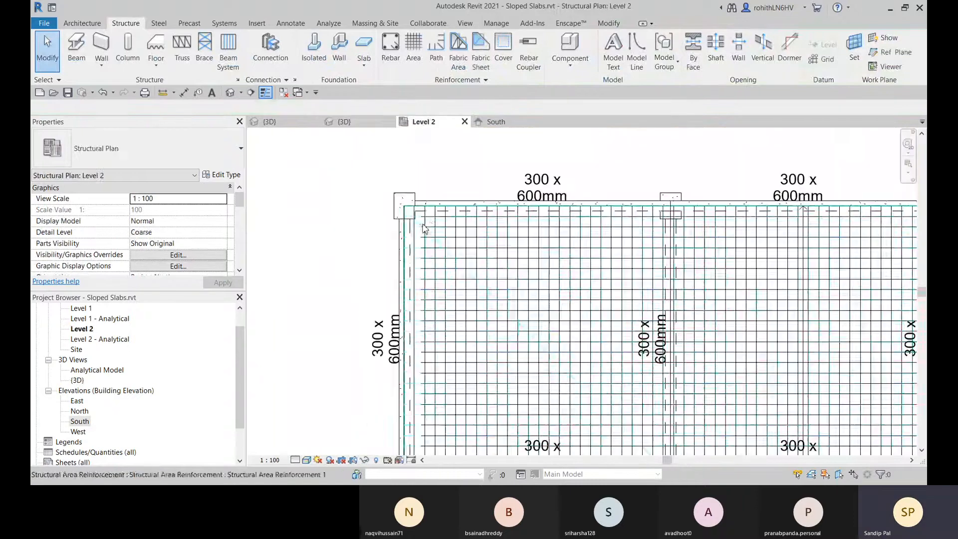
pyautogui.click(434, 227)
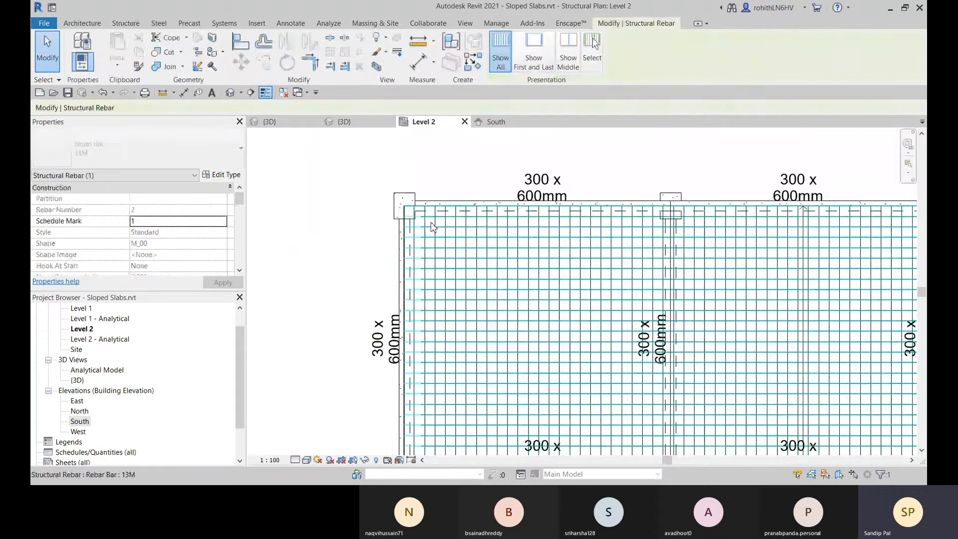
pyautogui.scroll(-4, 483, 164)
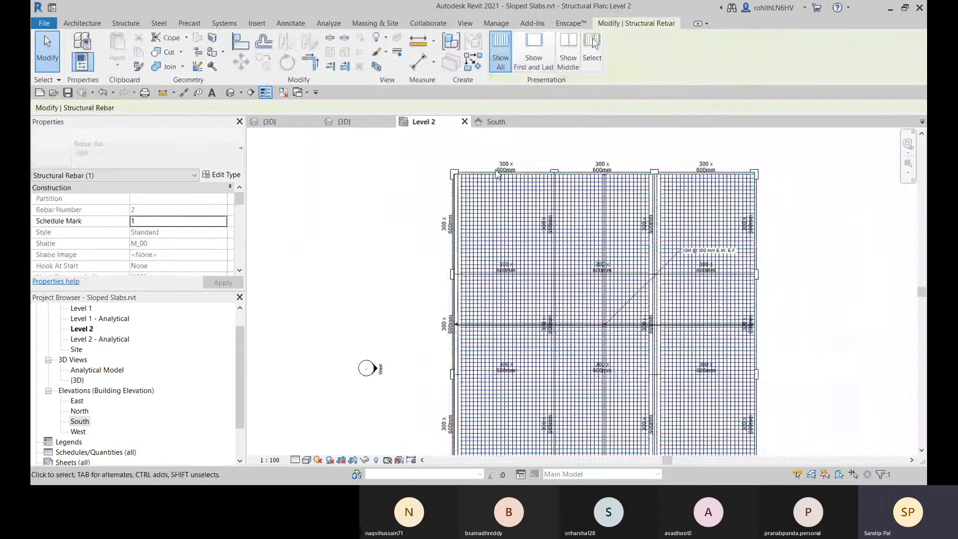
pyautogui.click(562, 150)
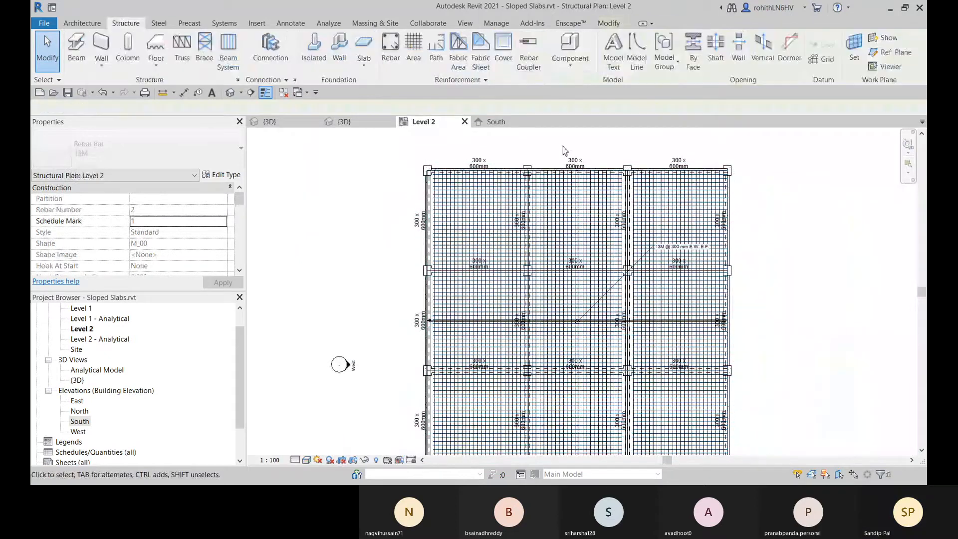
pyautogui.click(532, 221)
pyautogui.click(741, 154)
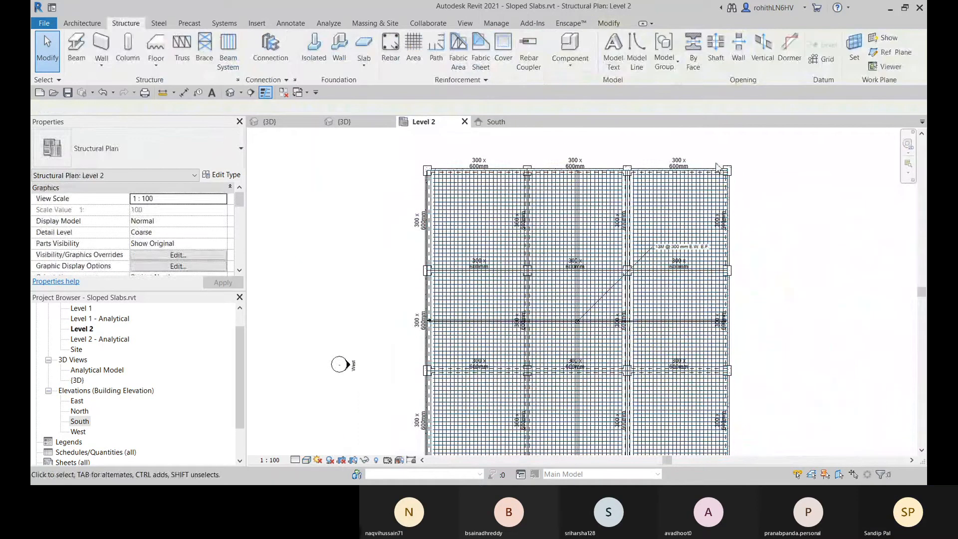
pyautogui.click(709, 176)
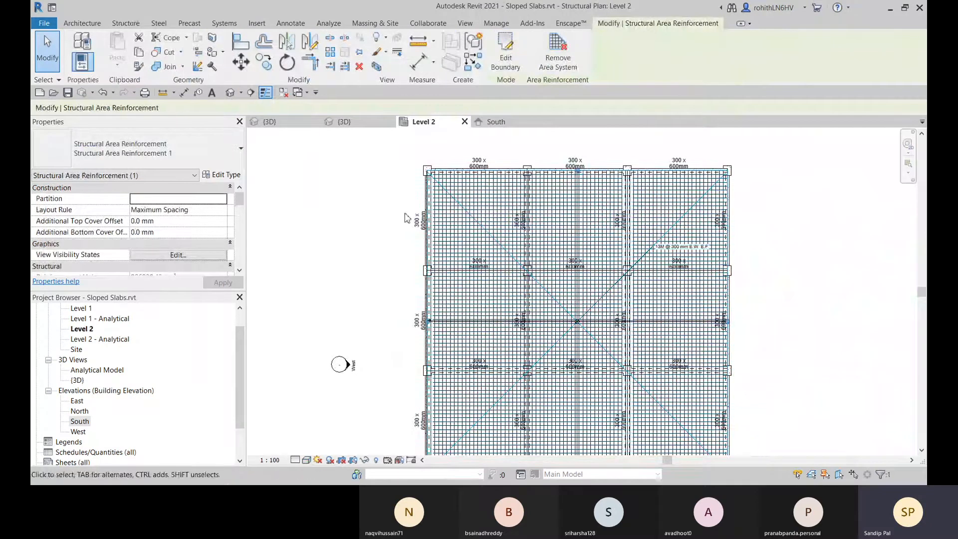
pyautogui.click(400, 188)
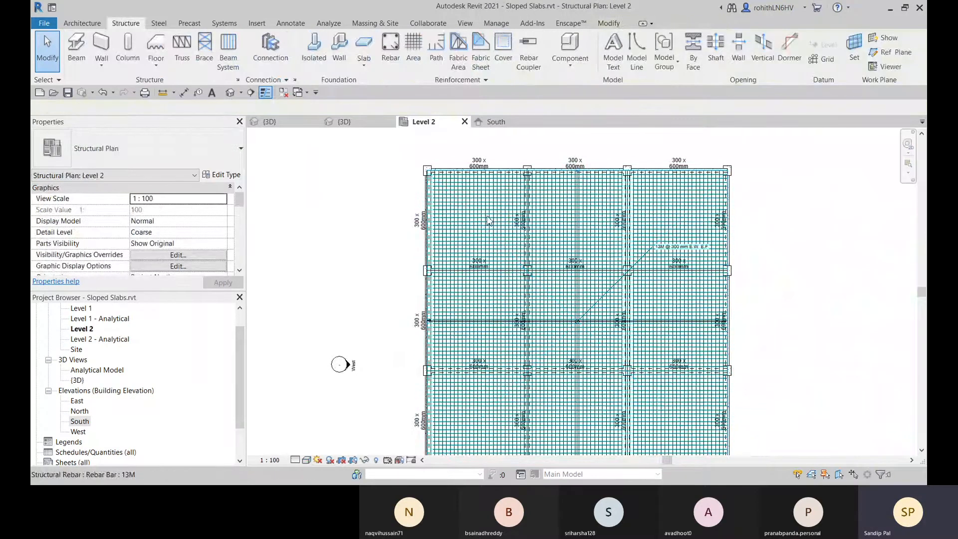
# Open the slab's area reinforcement boundary for editing and shift its left boundary line slightly inward from the slab edge
pyautogui.click(428, 242)
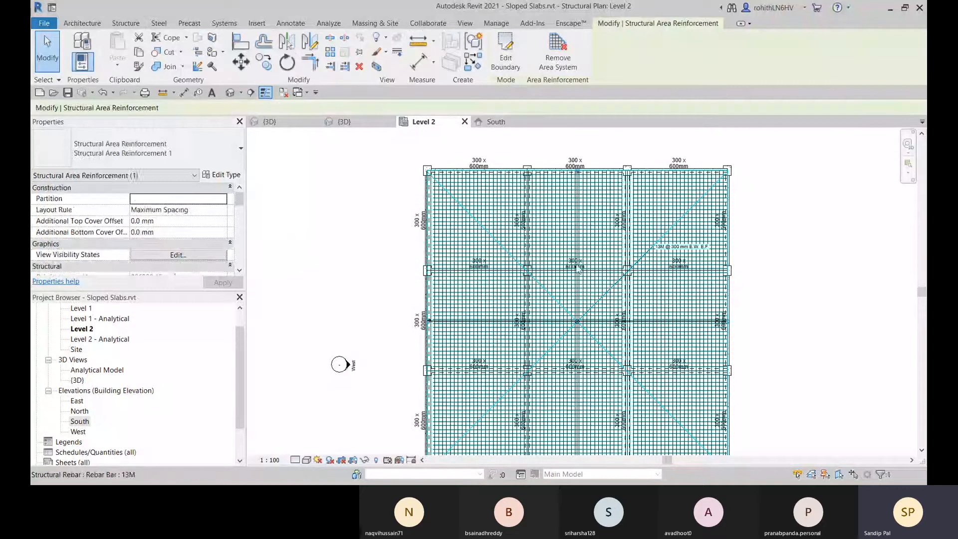
pyautogui.click(509, 65)
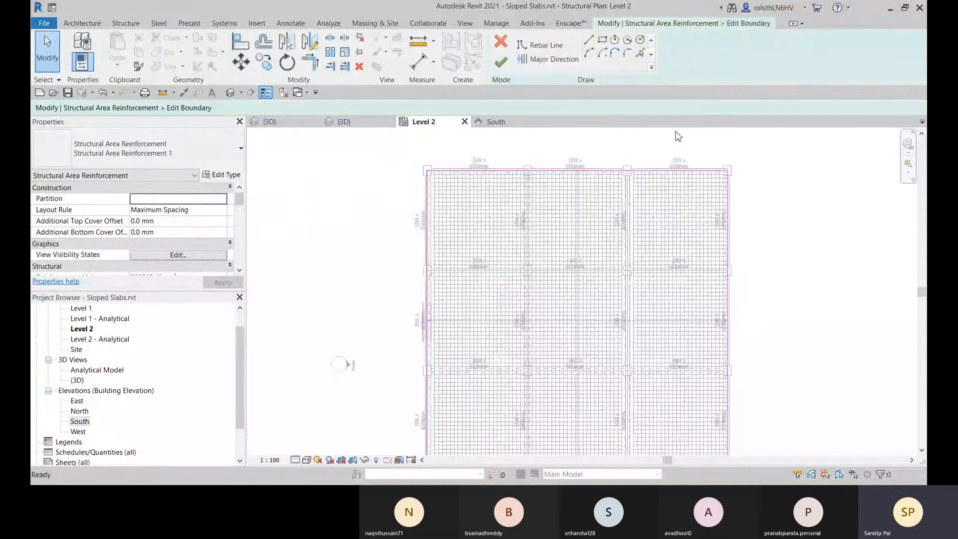
pyautogui.scroll(6, 440, 164)
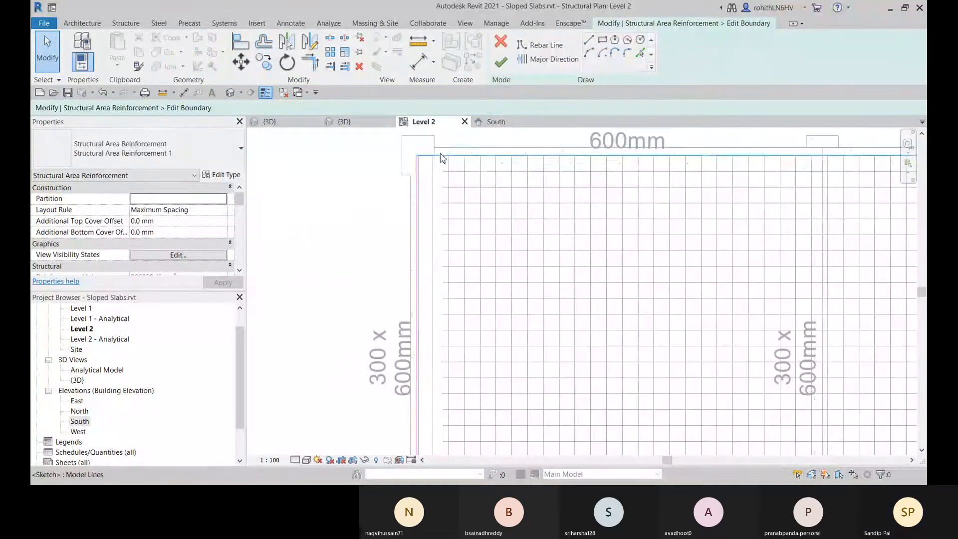
pyautogui.scroll(4, 422, 175)
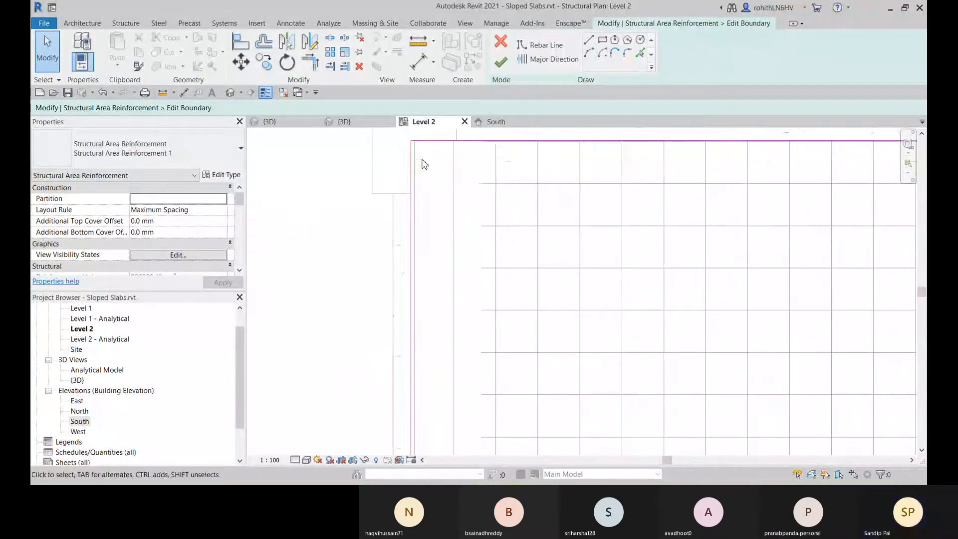
pyautogui.click(412, 182)
pyautogui.moveTo(415, 184)
pyautogui.mouseDown()
pyautogui.moveTo(427, 182)
pyautogui.moveTo(418, 184)
pyautogui.mouseUp()
pyautogui.scroll(-6, 429, 181)
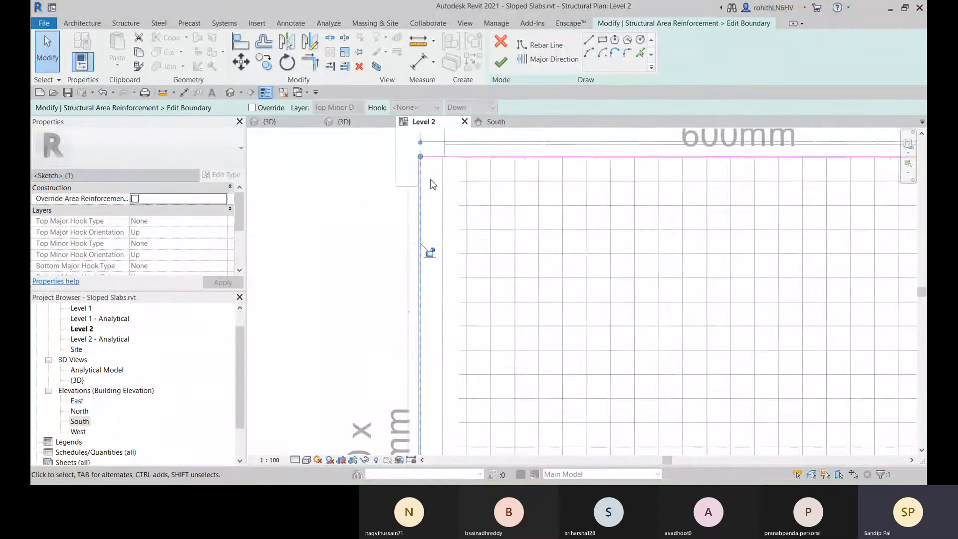
# Examine the top boundary line at the slab's upper-right and upper-left corners
pyautogui.moveTo(548, 197); pyautogui.dragTo(259, 179, button='middle')
pyautogui.moveTo(625, 200); pyautogui.dragTo(446, 200, button='middle')
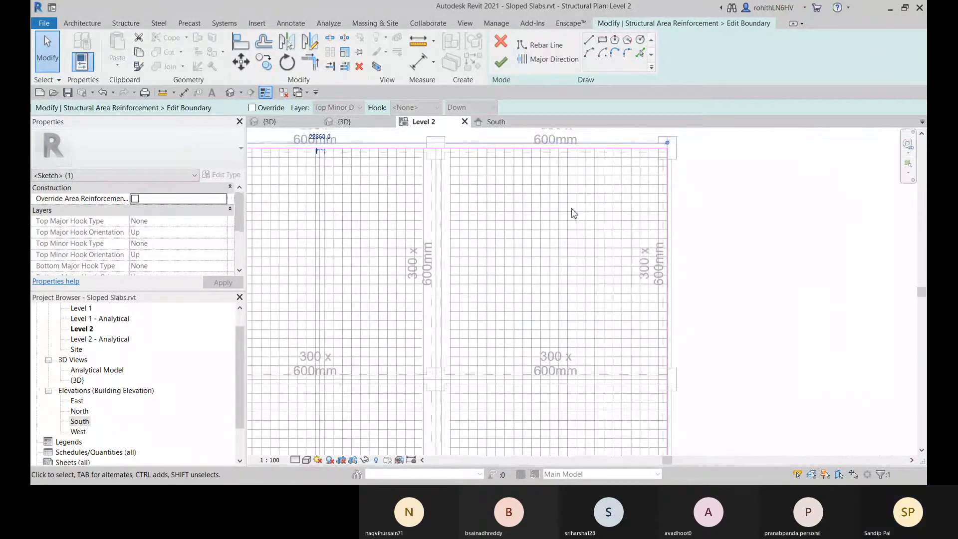
pyautogui.scroll(5, 697, 159)
pyautogui.scroll(4, 697, 160)
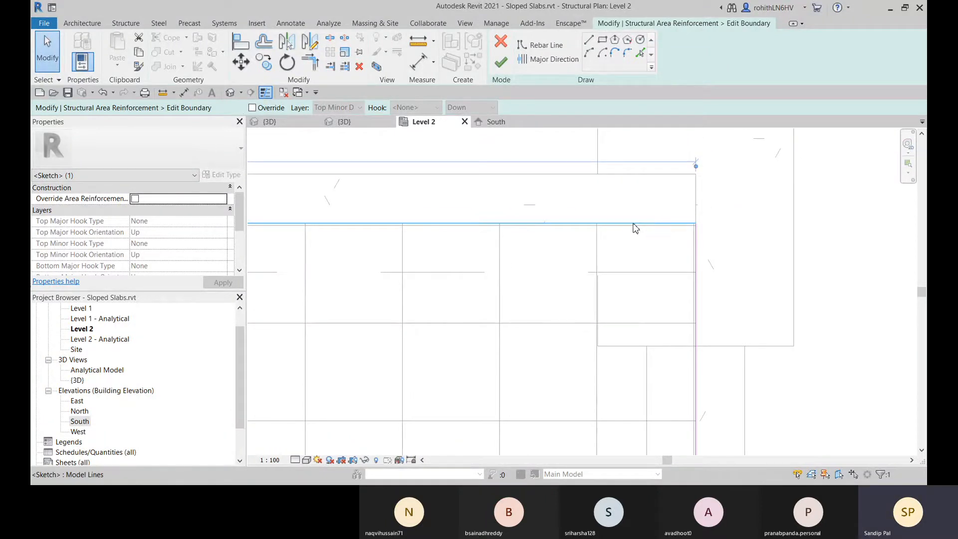
pyautogui.scroll(-8, 635, 228)
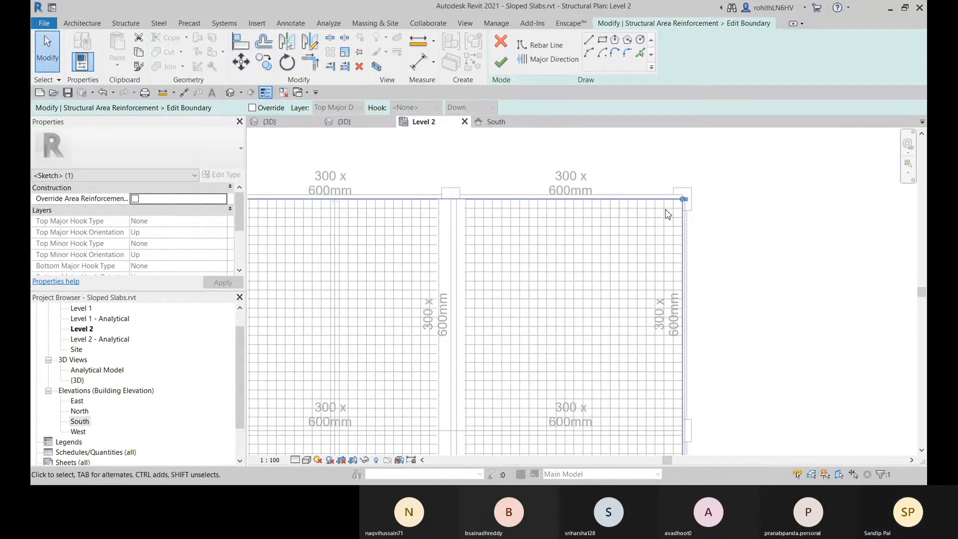
pyautogui.moveTo(380, 223); pyautogui.dragTo(719, 184, button='middle')
pyautogui.scroll(6, 413, 164)
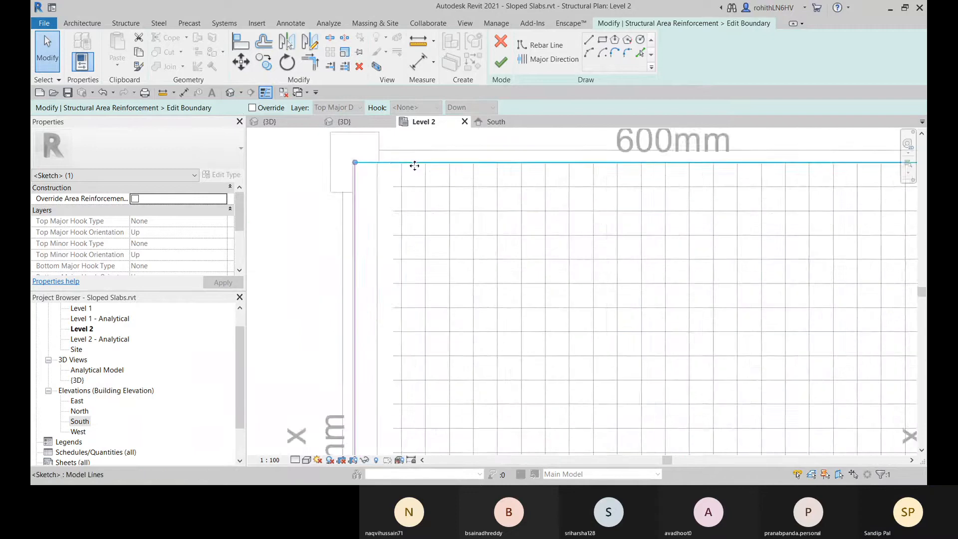
pyautogui.scroll(7, 314, 165)
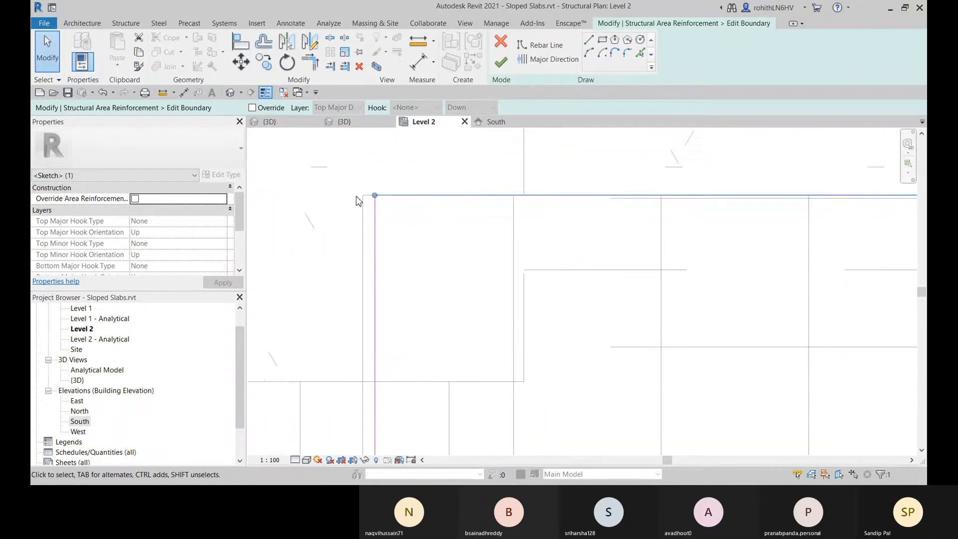
pyautogui.scroll(-5, 419, 204)
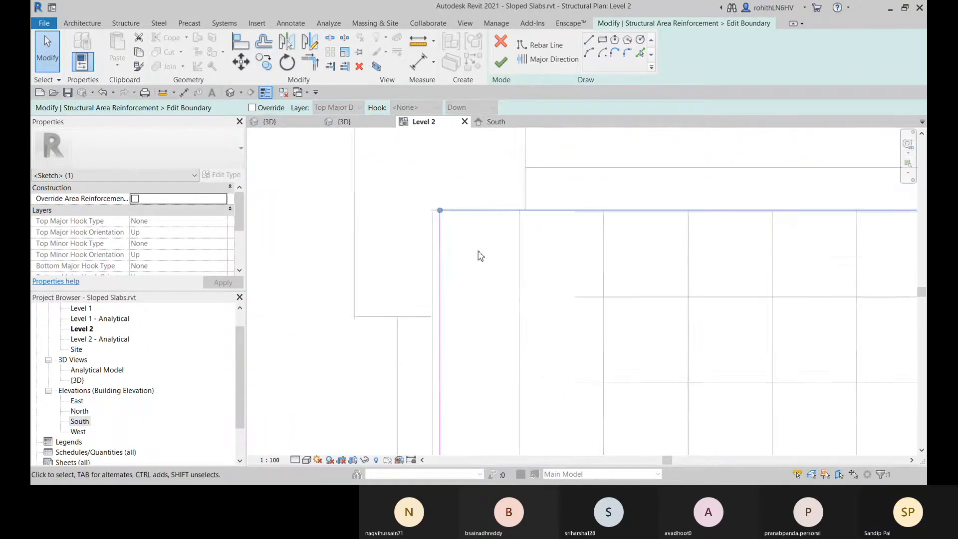
pyautogui.scroll(-6, 519, 260)
# Move the bottom boundary line up about 150 mm onto the centreline of the lower column row
pyautogui.moveTo(524, 259); pyautogui.dragTo(494, 150, button='middle')
pyautogui.scroll(6, 478, 342)
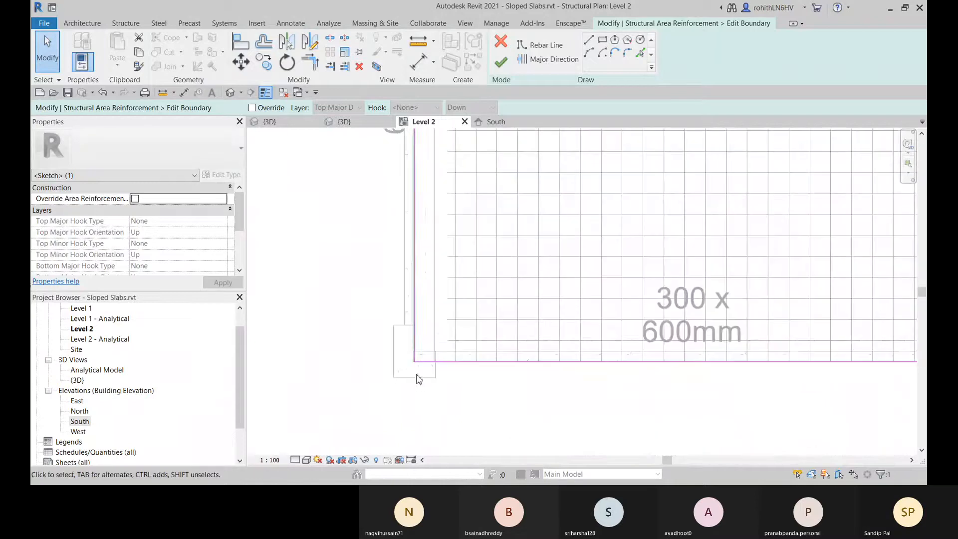
pyautogui.scroll(4, 429, 370)
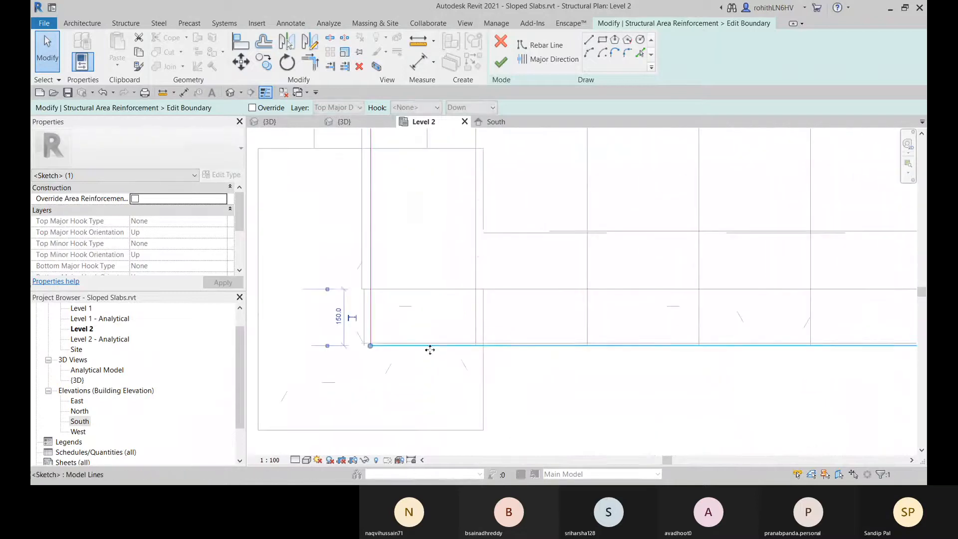
pyautogui.scroll(1, 428, 349)
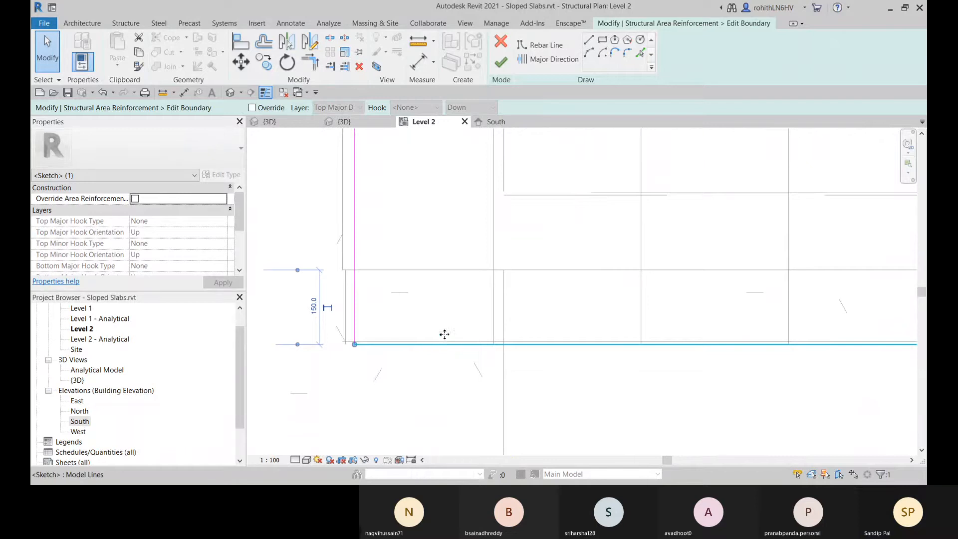
pyautogui.moveTo(444, 344); pyautogui.dragTo(441, 340)
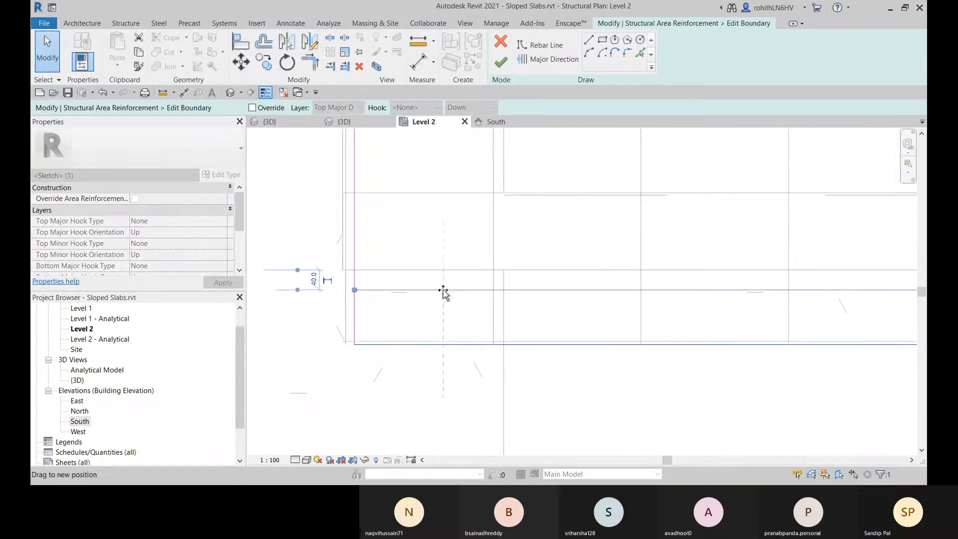
pyautogui.moveTo(443, 289); pyautogui.dragTo(447, 267)
pyautogui.scroll(4, 554, 325)
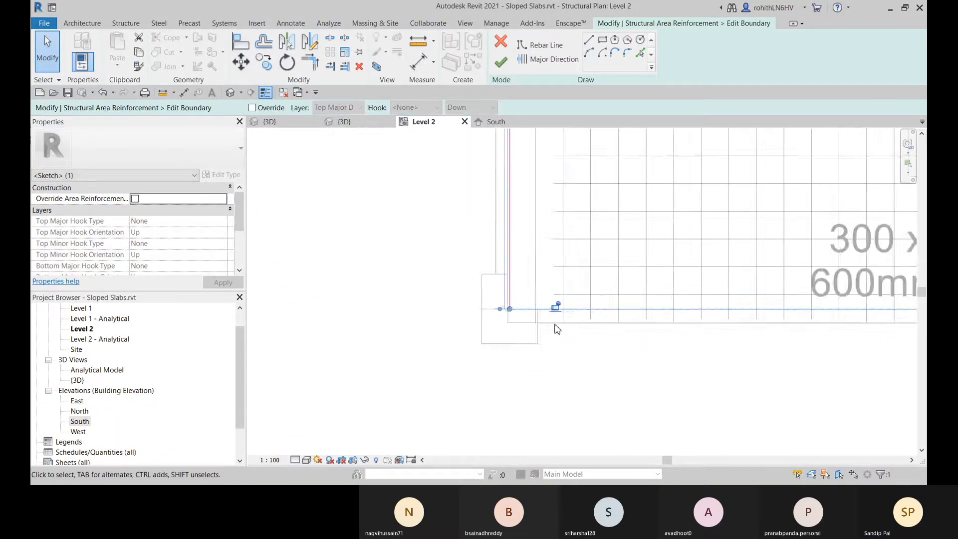
# Check the boundary's lower-right corner, finish the boundary edit and deselect the area reinforcement
pyautogui.scroll(-5, 557, 329)
pyautogui.moveTo(427, 368)
pyautogui.mouseDown(button='middle')
pyautogui.moveTo(453, 376)
pyautogui.moveTo(436, 374)
pyautogui.mouseUp(button='middle')
pyautogui.scroll(5, 584, 343)
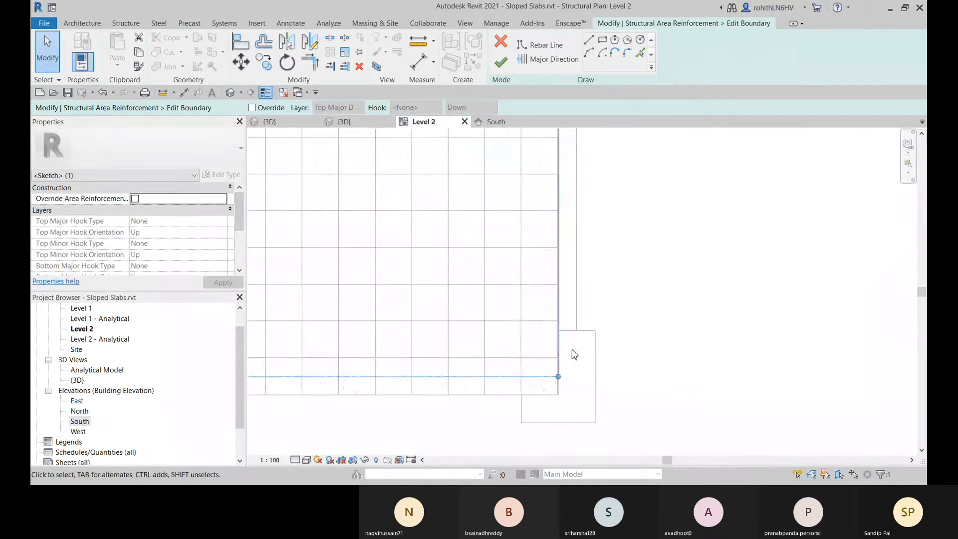
pyautogui.scroll(2, 572, 374)
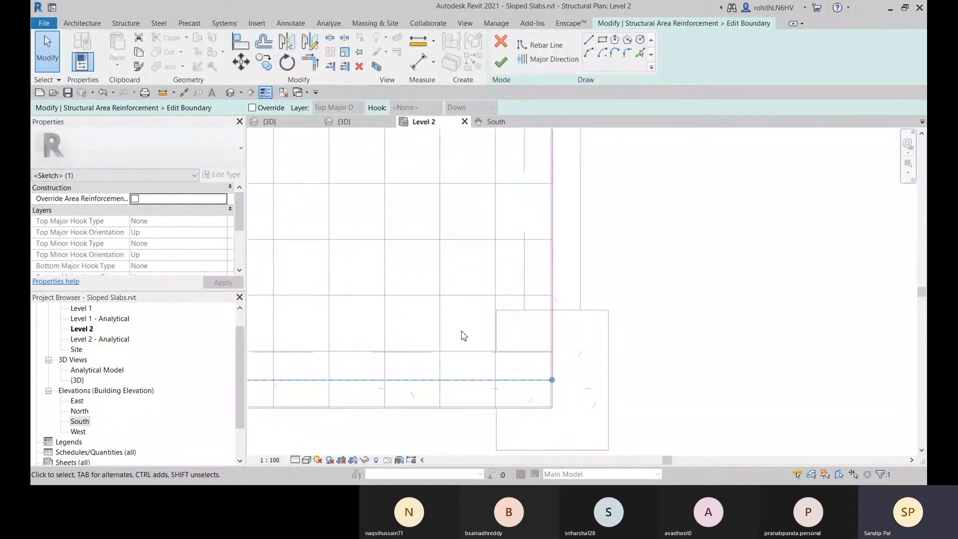
pyautogui.click(502, 63)
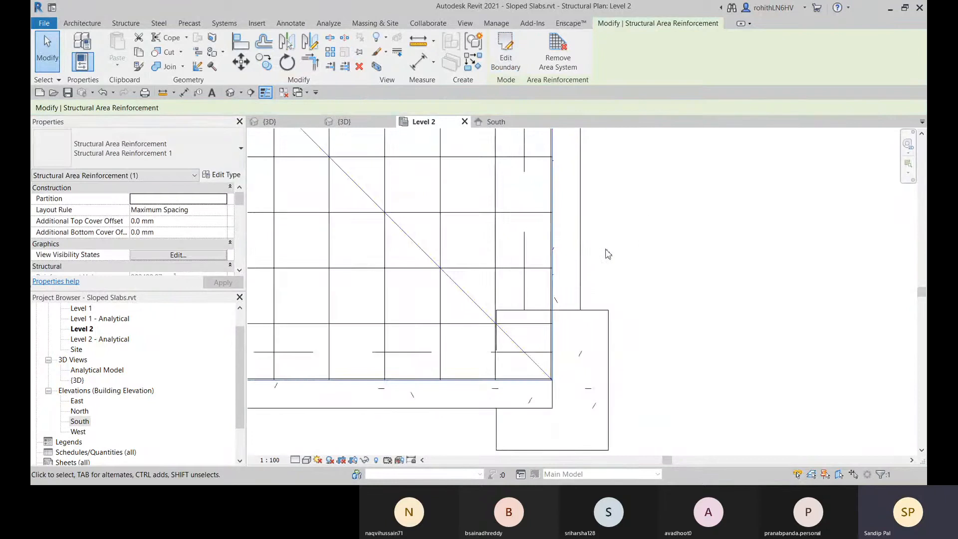
pyautogui.scroll(-4, 636, 280)
pyautogui.click(728, 222)
pyautogui.moveTo(664, 276); pyautogui.dragTo(731, 373, button='middle')
pyautogui.scroll(-2, 527, 334)
pyautogui.moveTo(450, 395); pyautogui.dragTo(458, 425, button='middle')
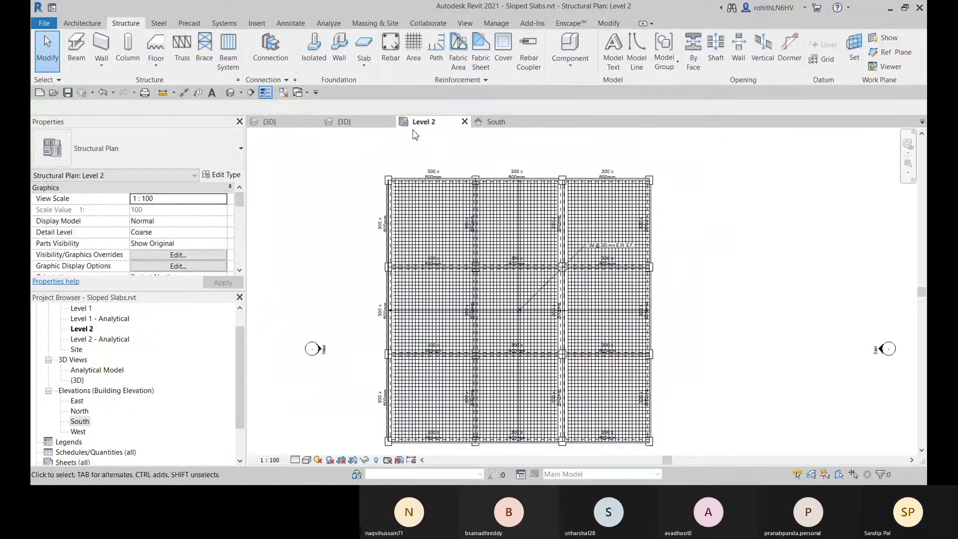
# Set a 13M rebar set of the slab to view as solid in the {3D} view through its view visibility states
pyautogui.click(448, 214)
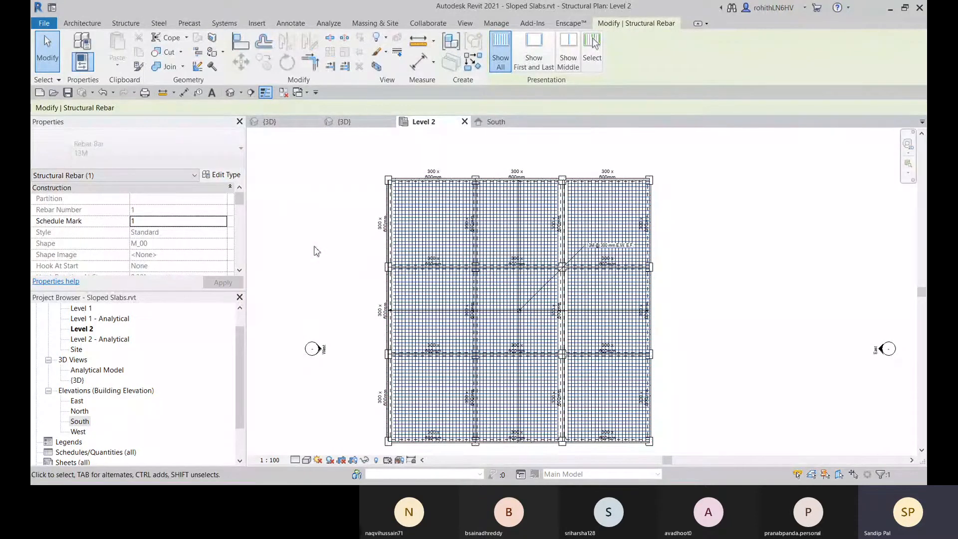
pyautogui.scroll(-5, 147, 235)
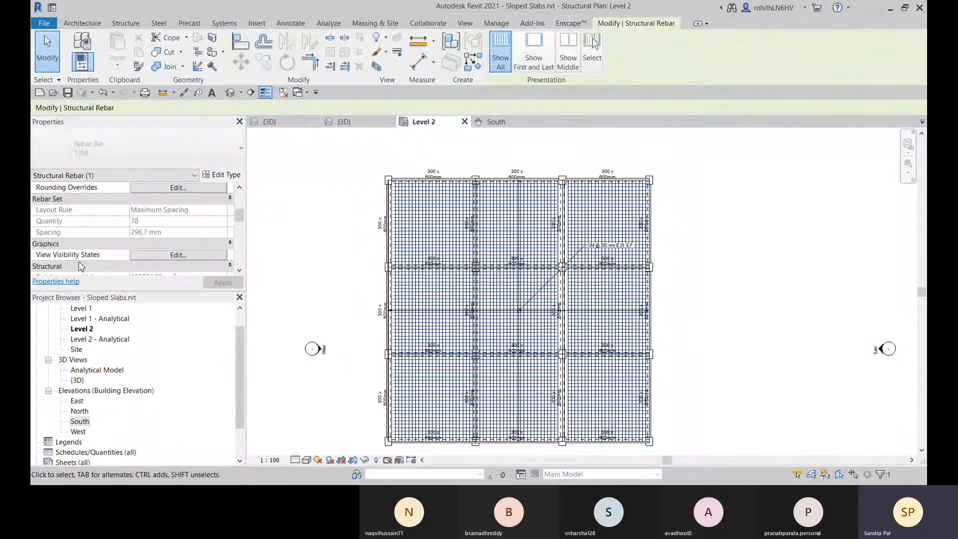
pyautogui.click(167, 255)
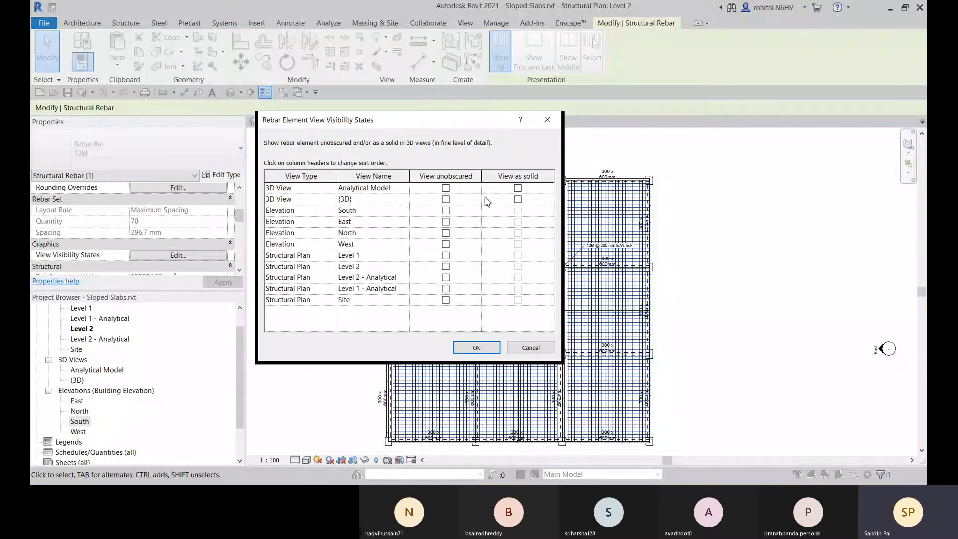
pyautogui.click(518, 199)
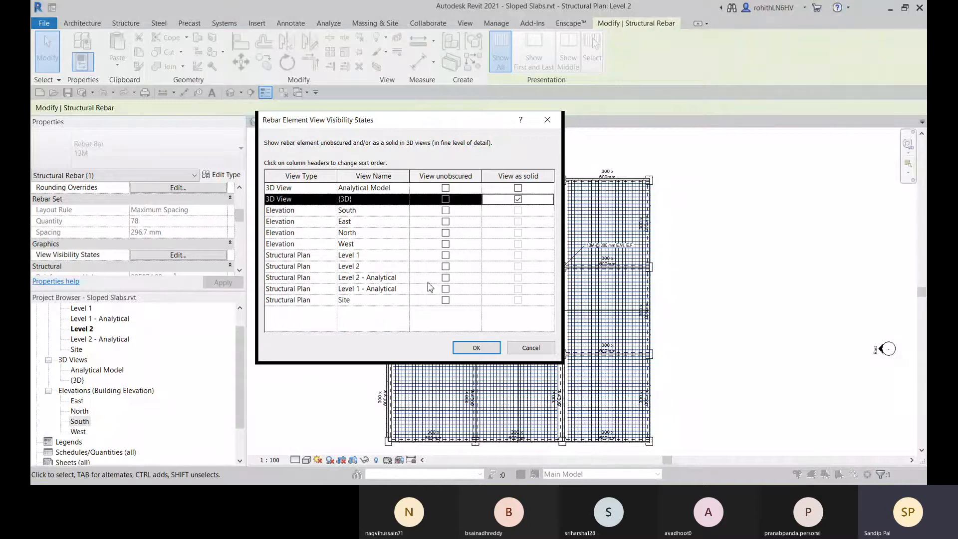
pyautogui.click(484, 348)
# Examine the slab's solid rebar bars in the 3D view, close up along the front edge and as a whole
pyautogui.click(345, 123)
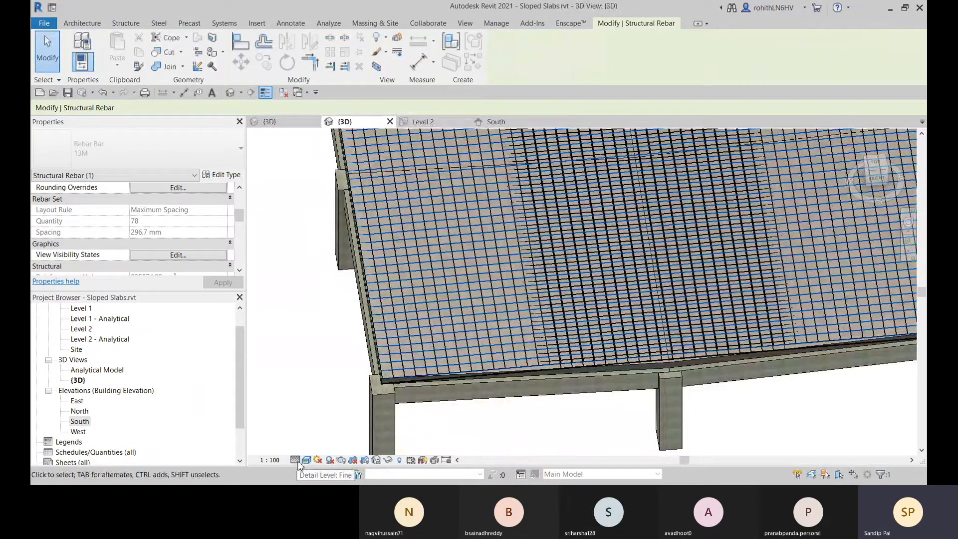
pyautogui.scroll(6, 615, 361)
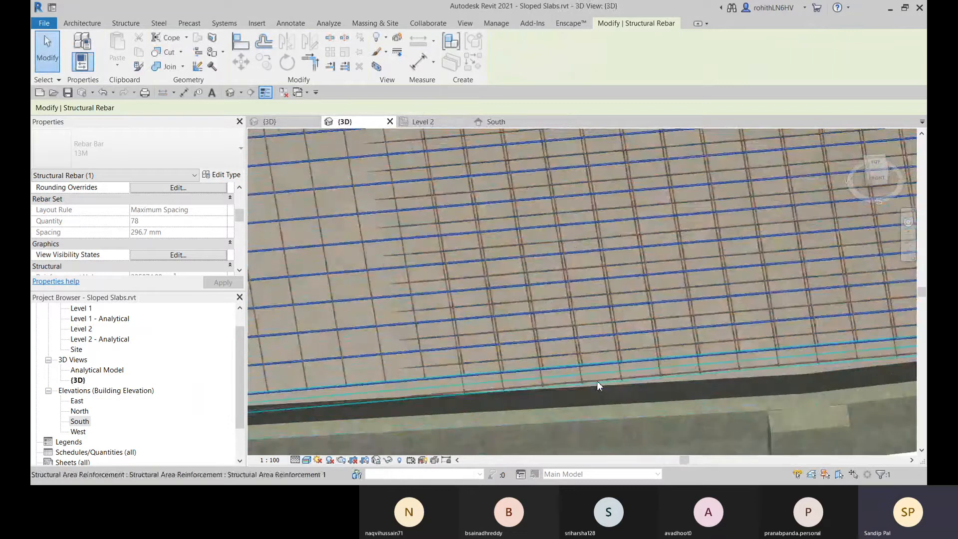
pyautogui.scroll(2, 575, 370)
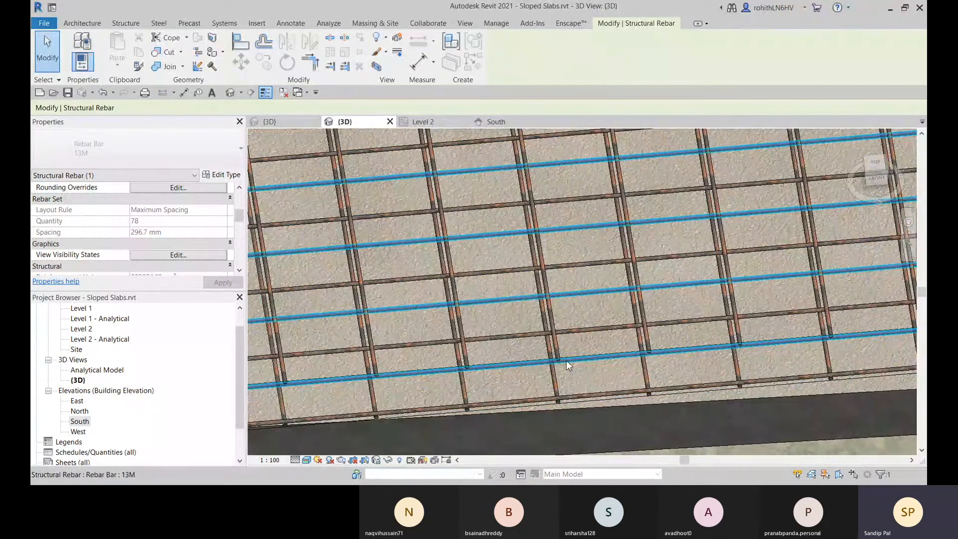
pyautogui.scroll(-8, 591, 358)
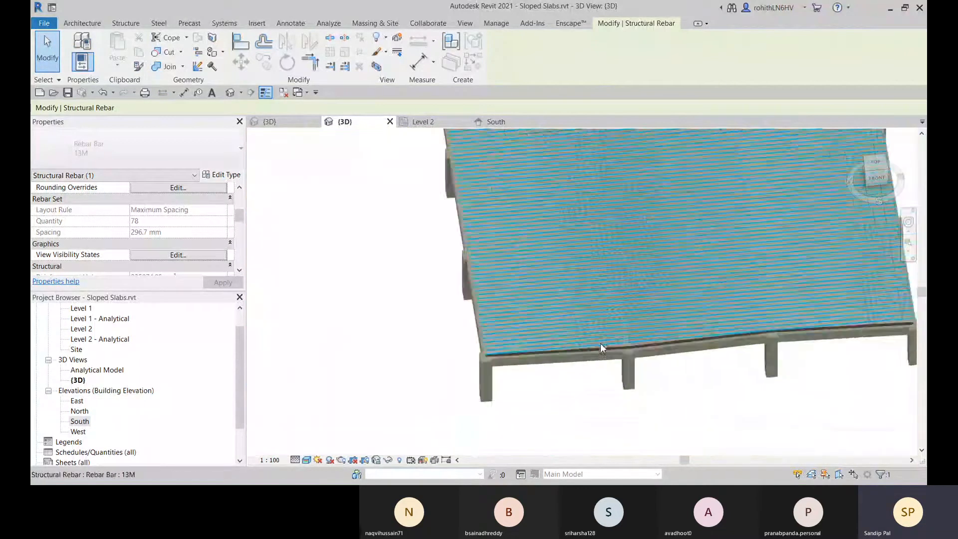
pyautogui.scroll(-3, 601, 343)
pyautogui.click(593, 424)
pyautogui.keyDown('shift'); pyautogui.moveTo(625, 411); pyautogui.dragTo(646, 244, button='middle'); pyautogui.keyUp('shift')
pyautogui.scroll(5, 646, 250)
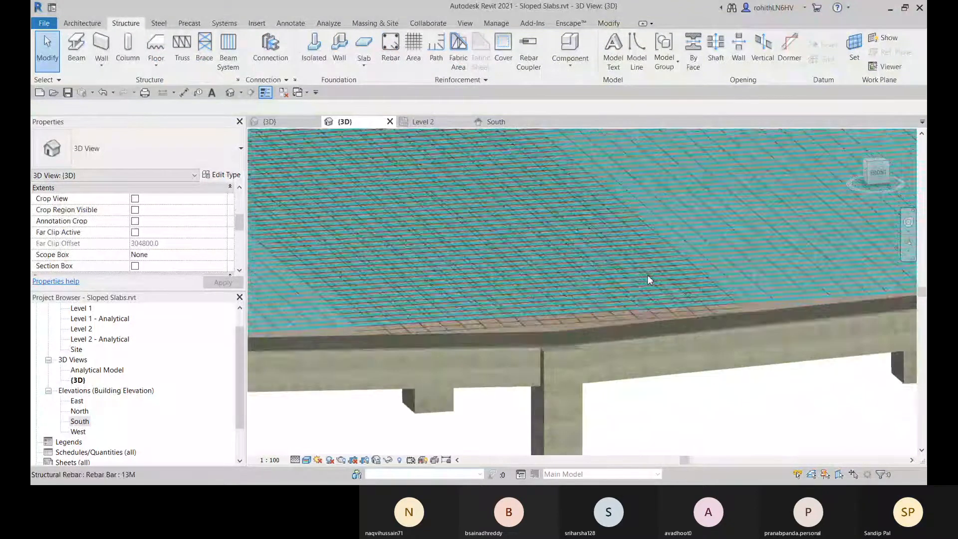
pyautogui.keyDown('shift'); pyautogui.moveTo(652, 276); pyautogui.dragTo(607, 298, button='middle'); pyautogui.keyUp('shift')
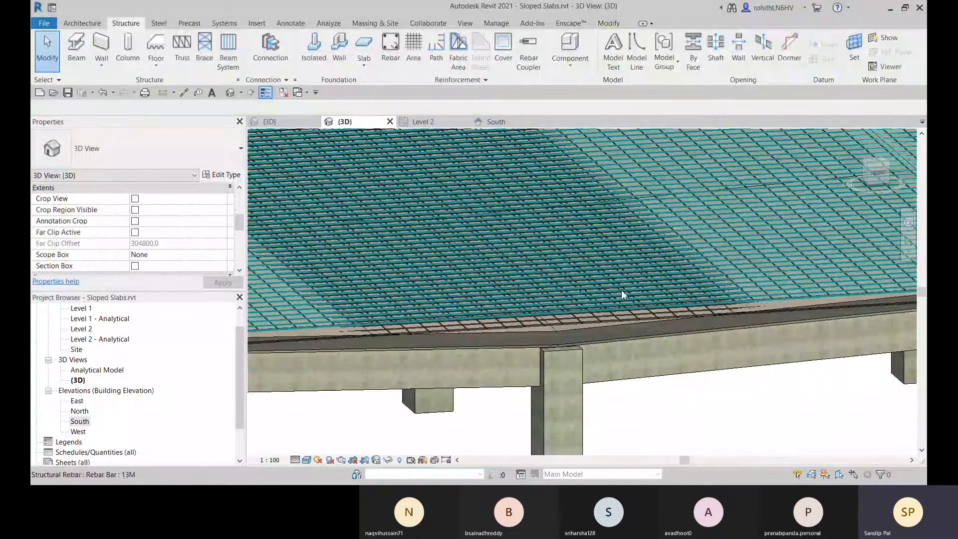
pyautogui.scroll(-6, 558, 313)
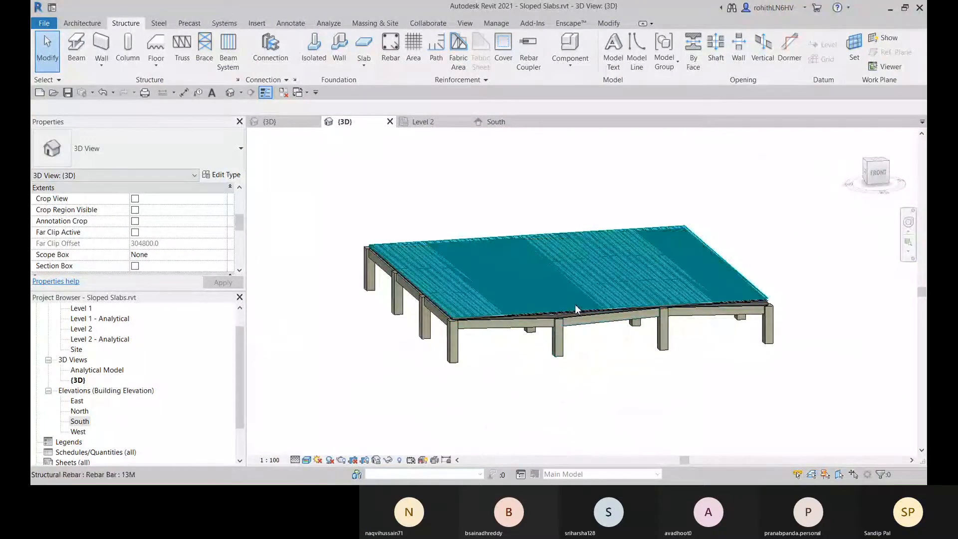
pyautogui.click(576, 305)
pyautogui.moveTo(576, 349); pyautogui.dragTo(590, 363, button='middle')
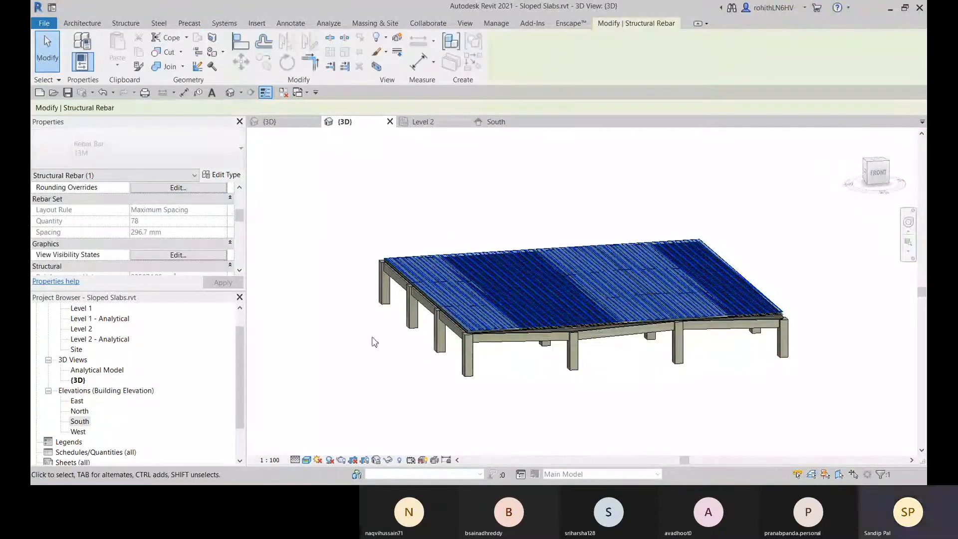
pyautogui.click(353, 246)
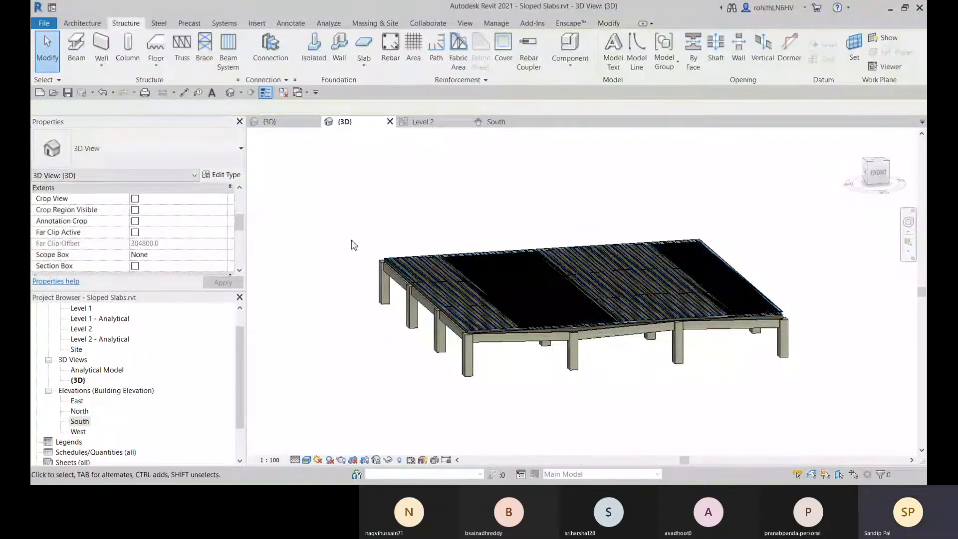
# Switch to the 3D view of the Trusses project and cancel the save reminder
pyautogui.click(286, 124)
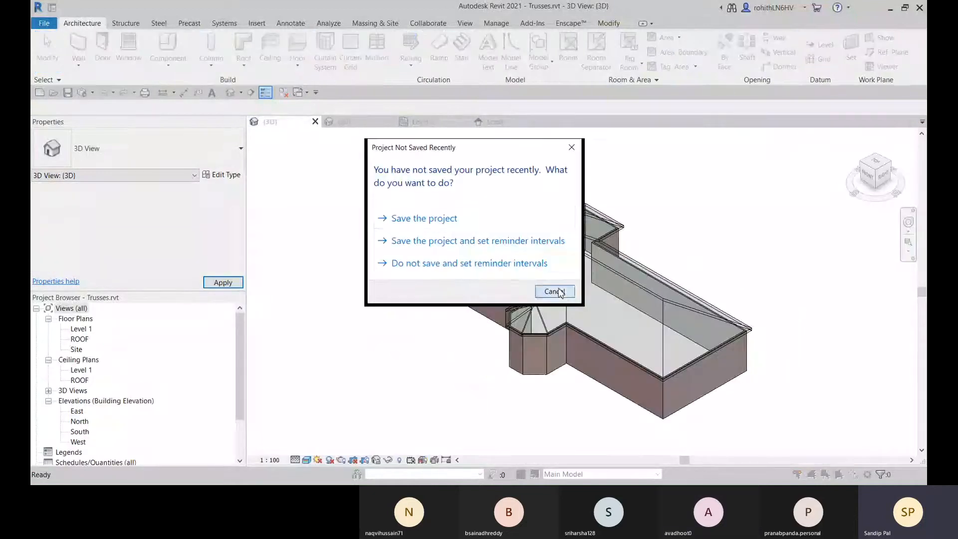
pyautogui.click(554, 292)
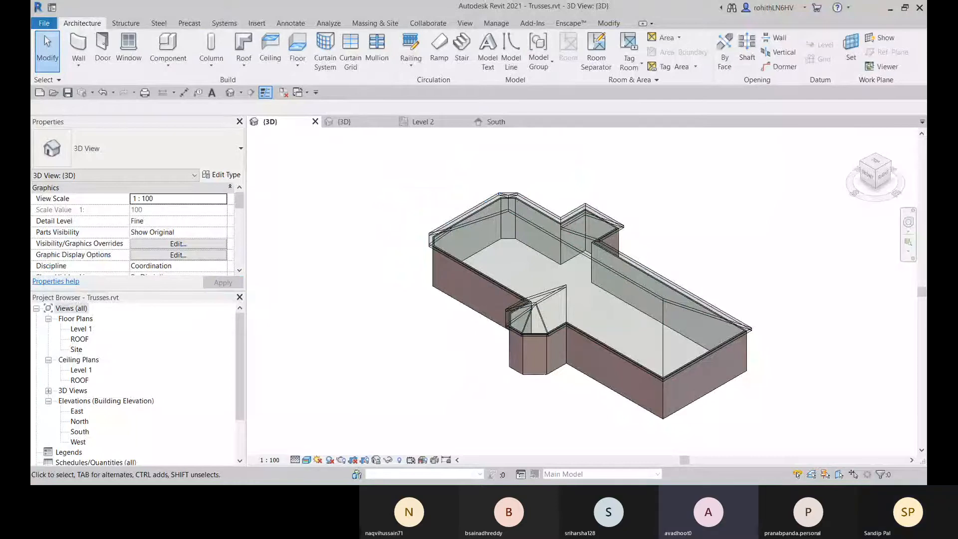
# Switch to the Level 2 plan of the Sloped Slabs project and check the area reinforcement at the slab's upper-left corner
pyautogui.click(423, 121)
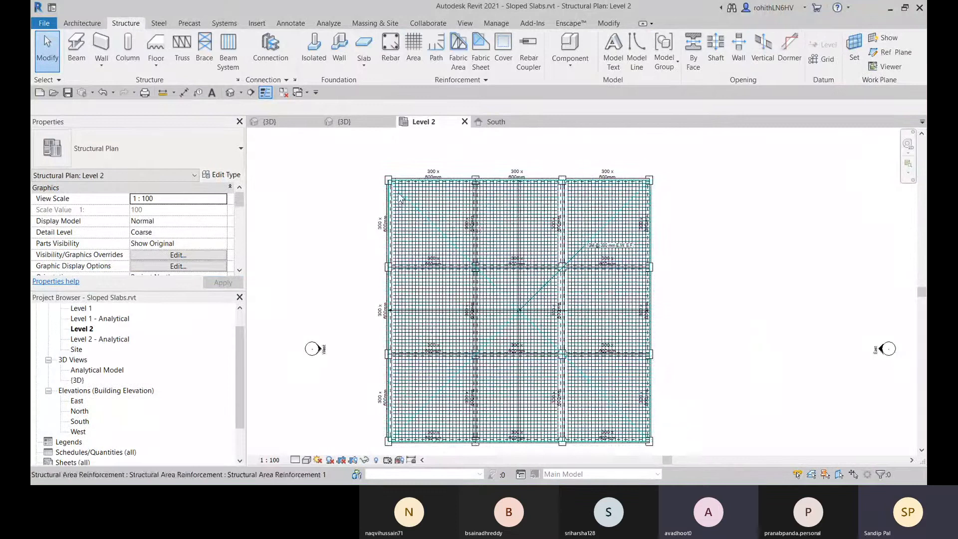
pyautogui.scroll(5, 381, 185)
pyautogui.scroll(3, 381, 186)
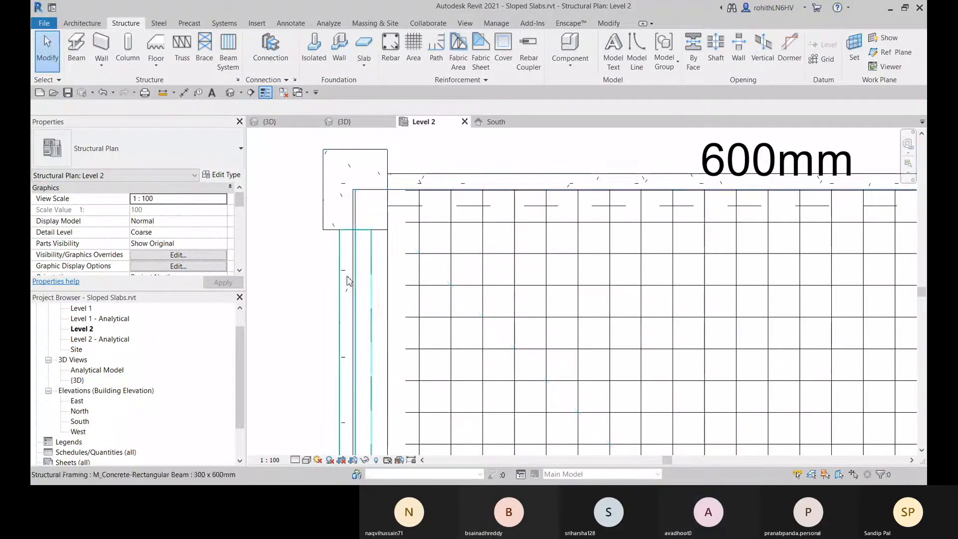
pyautogui.moveTo(357, 278); pyautogui.dragTo(426, 207, button='middle')
pyautogui.moveTo(433, 240); pyautogui.dragTo(392, 280, button='middle')
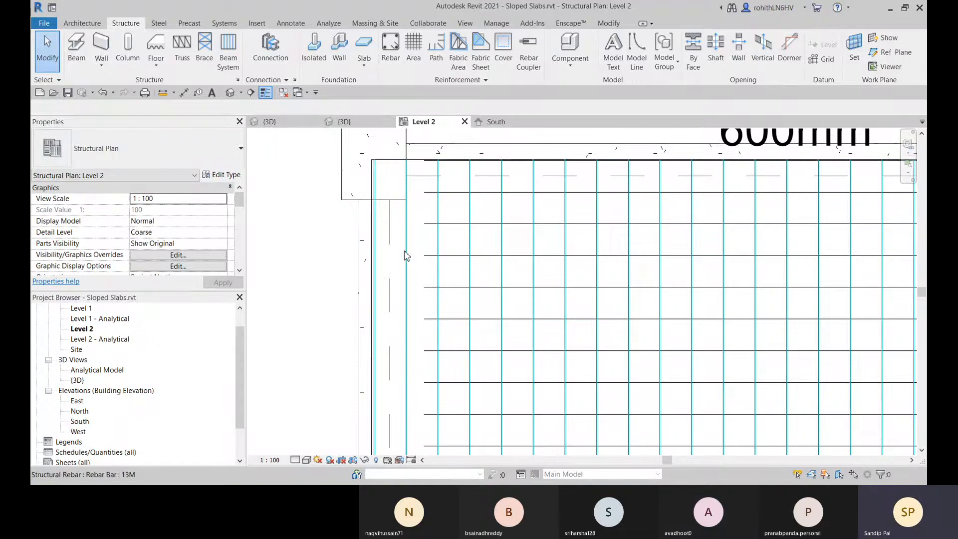
pyautogui.click(378, 224)
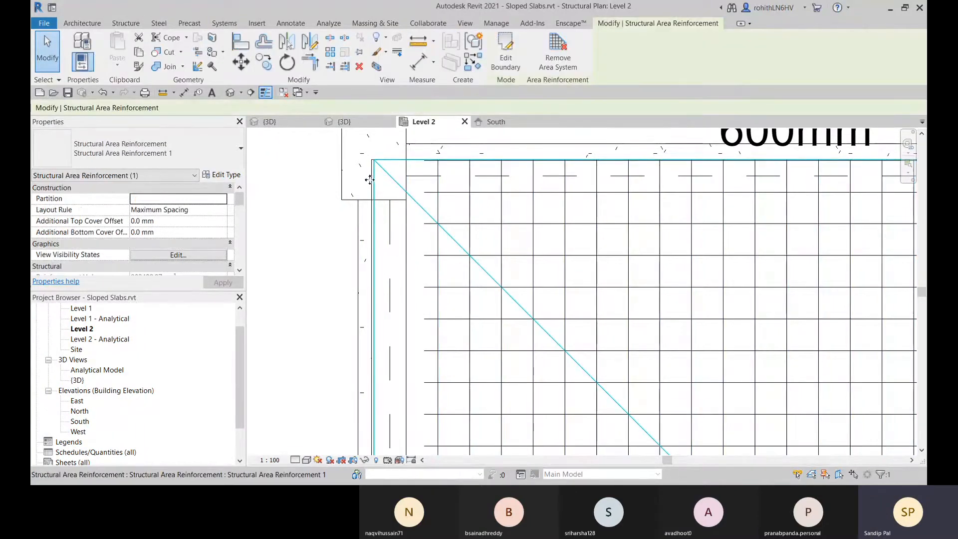
pyautogui.click(432, 201)
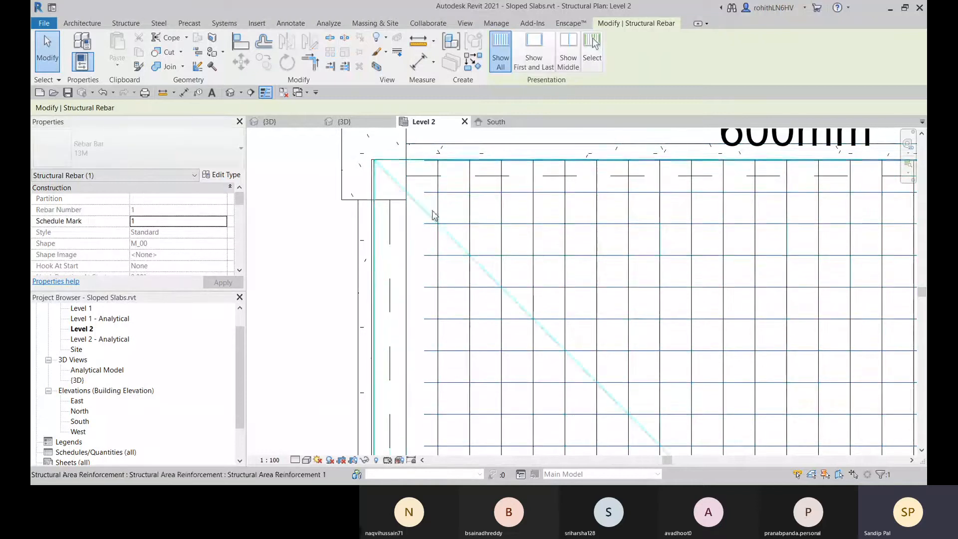
pyautogui.click(335, 252)
# Delete the area reinforcement and the 160mm Concrete With 50mm Metal Deck floor from Level 2
pyautogui.click(373, 240)
pyautogui.scroll(-3, 425, 230)
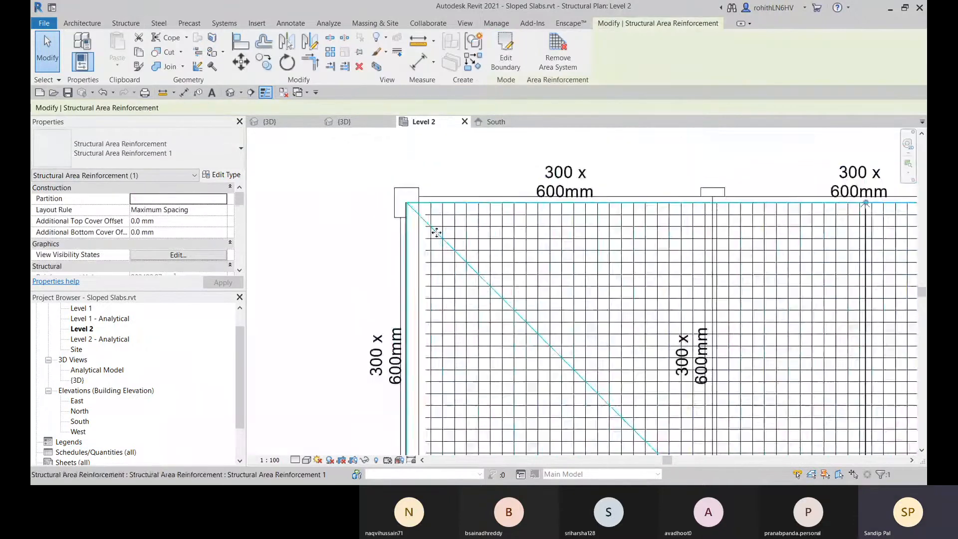
pyautogui.scroll(-4, 436, 233)
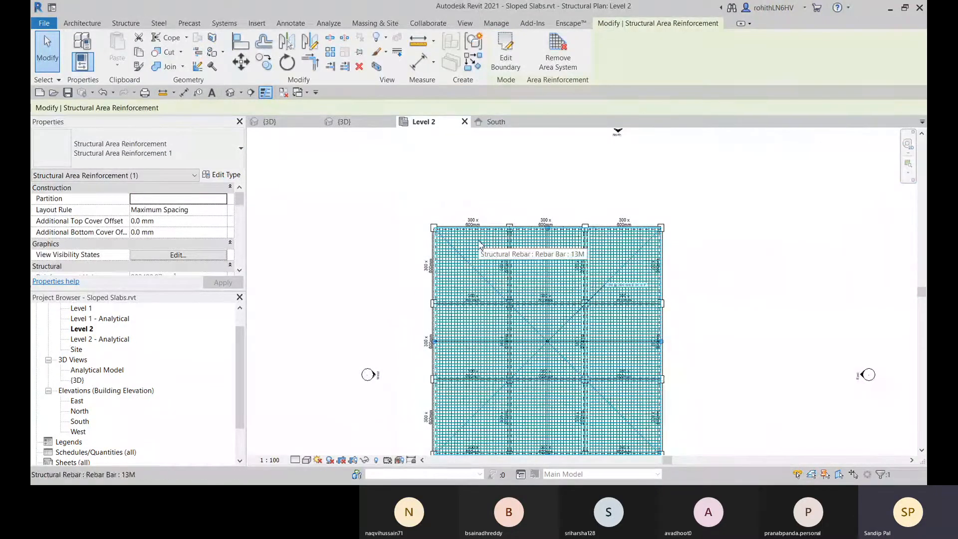
pyautogui.press('Escape')
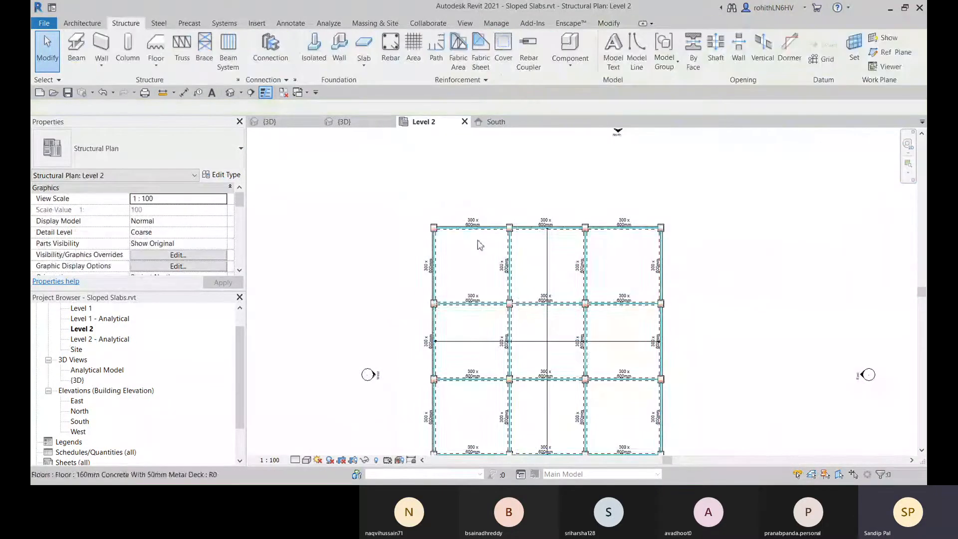
pyautogui.click(446, 248)
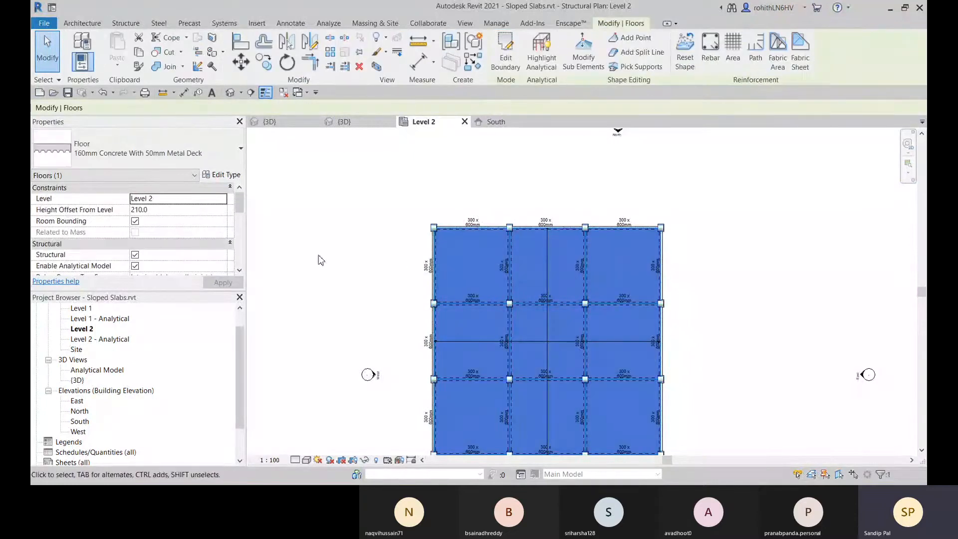
pyautogui.press('Escape')
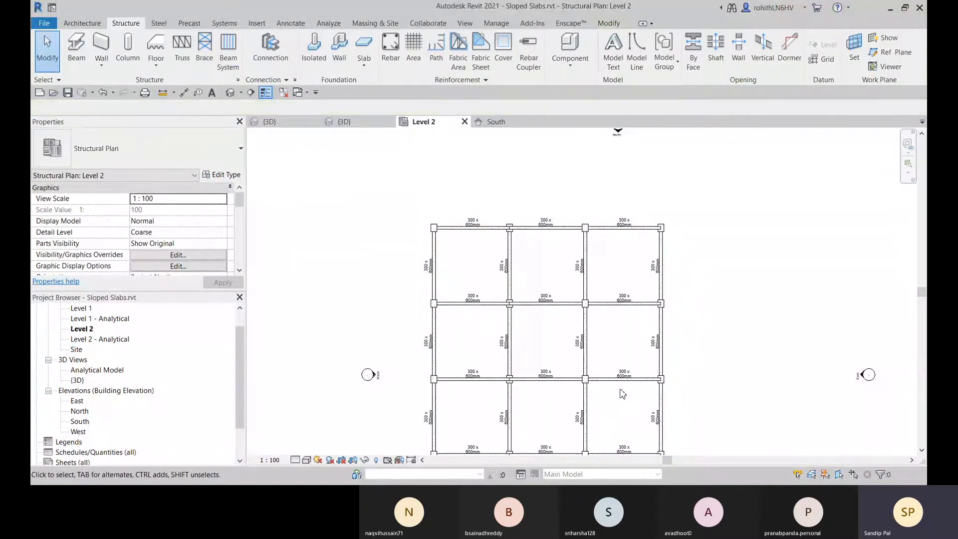
# Start a 150mm Foundation Slab on Level 2 and create its boundary from the four beams around the upper-left bay
pyautogui.scroll(3, 477, 295)
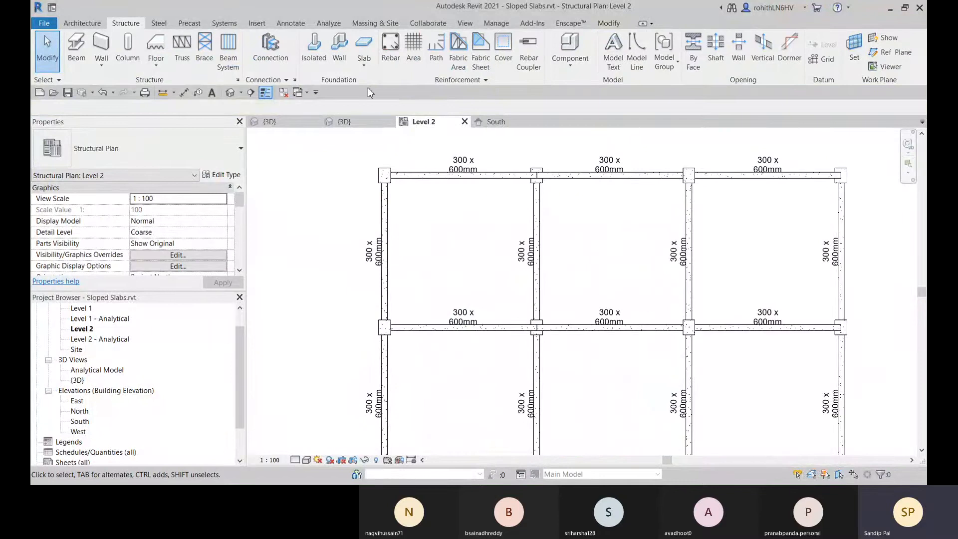
pyautogui.click(369, 70)
pyautogui.click(392, 80)
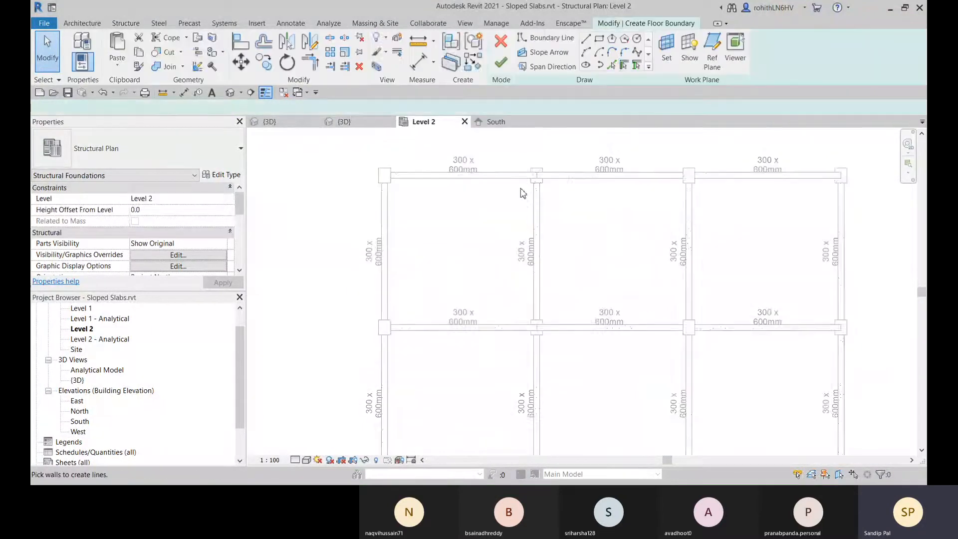
pyautogui.scroll(4, 402, 189)
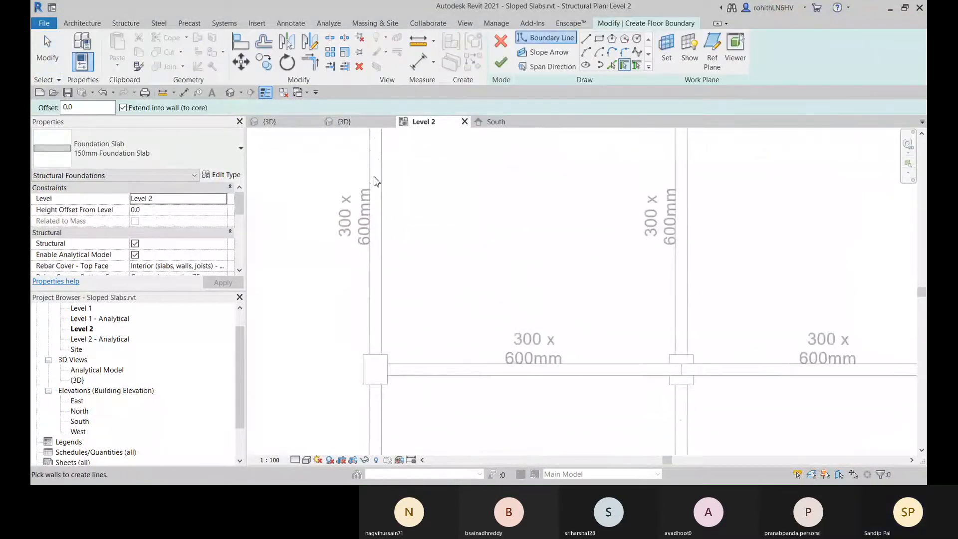
pyautogui.moveTo(413, 182); pyautogui.dragTo(402, 254, button='middle')
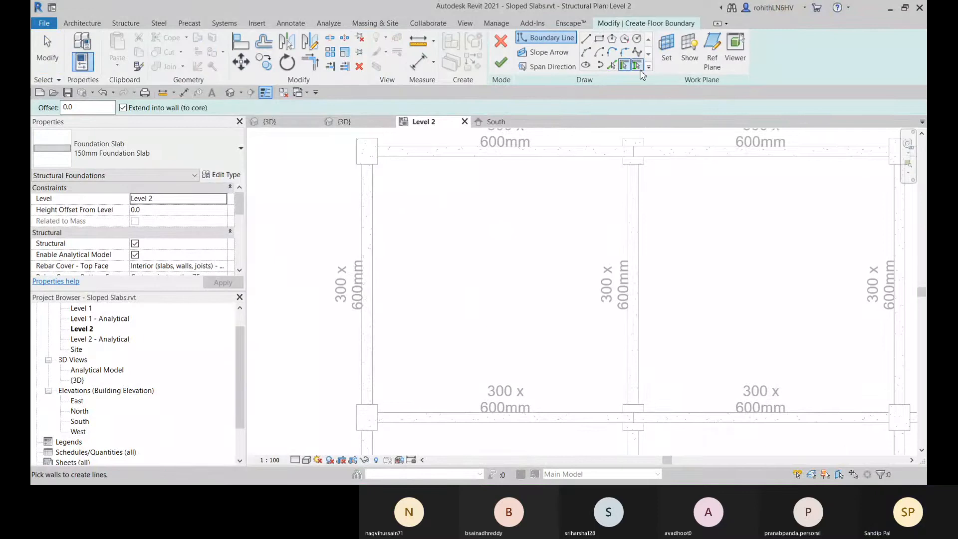
pyautogui.click(637, 65)
pyautogui.click(397, 153)
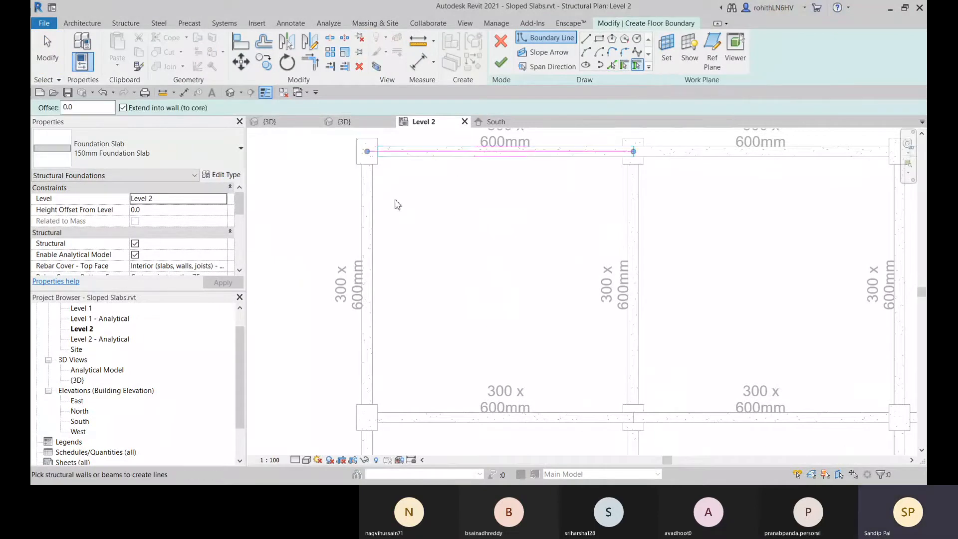
pyautogui.click(364, 205)
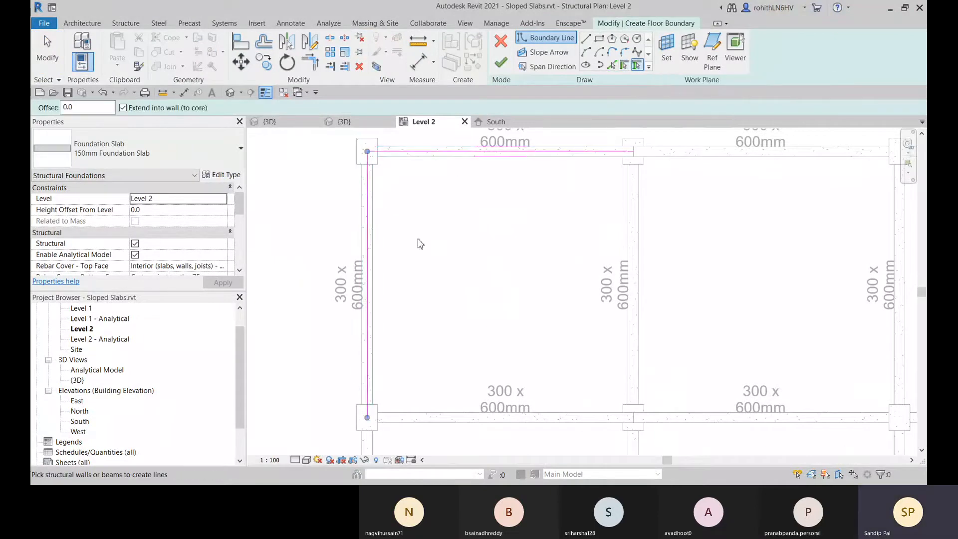
pyautogui.click(633, 284)
pyautogui.click(474, 423)
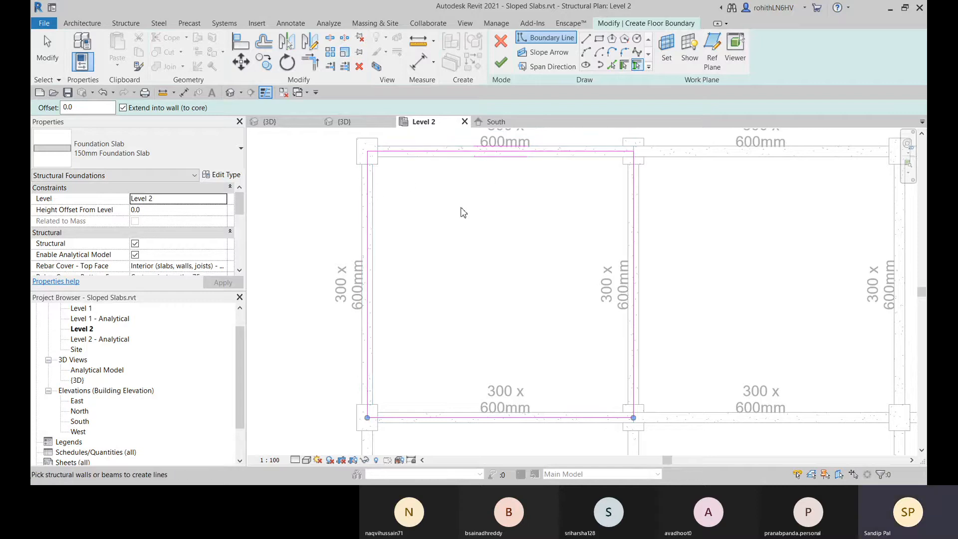
pyautogui.rightClick(468, 211)
pyautogui.click(492, 216)
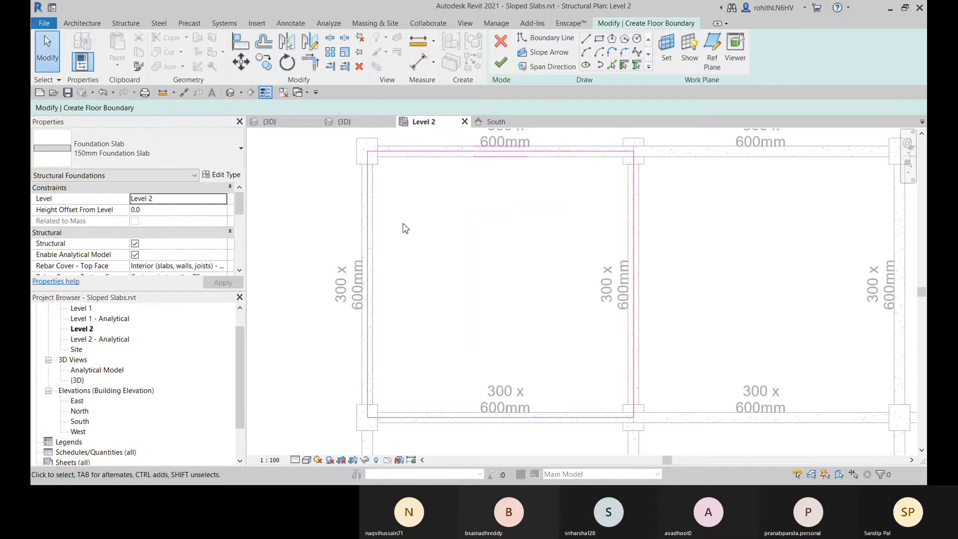
# Move the four slab boundary lines inward onto the inner faces of the bay's beams
pyautogui.click(370, 217)
pyautogui.scroll(3, 371, 220)
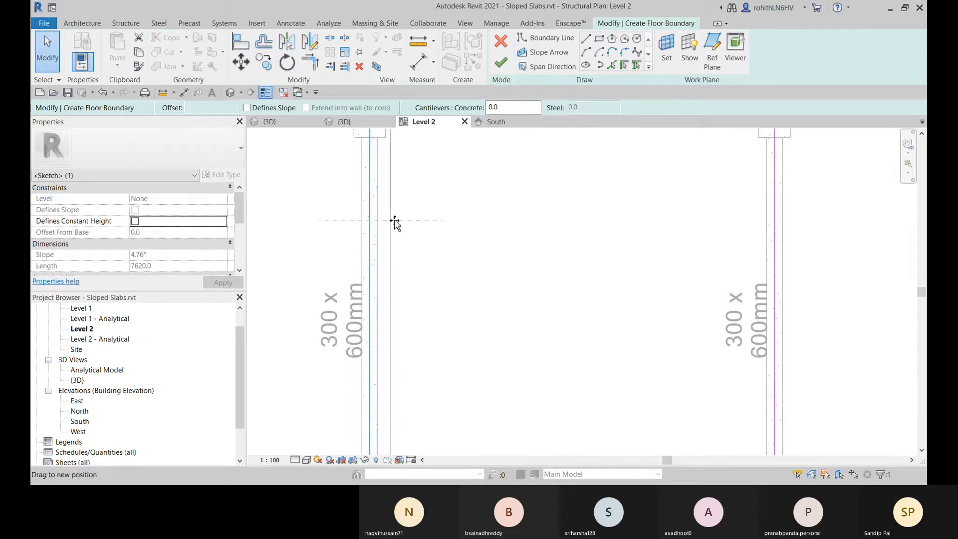
pyautogui.scroll(-2, 439, 222)
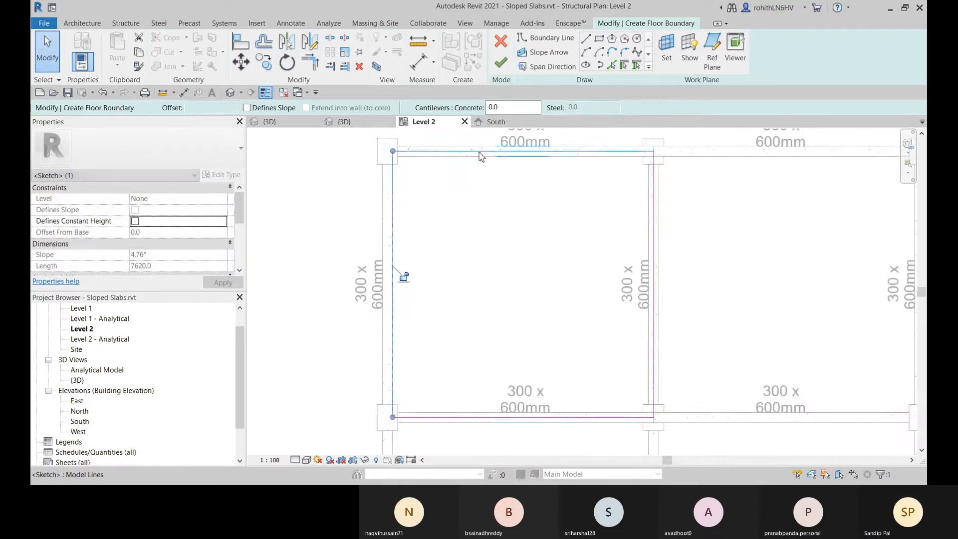
pyautogui.click(454, 151)
pyautogui.moveTo(455, 167); pyautogui.dragTo(456, 159)
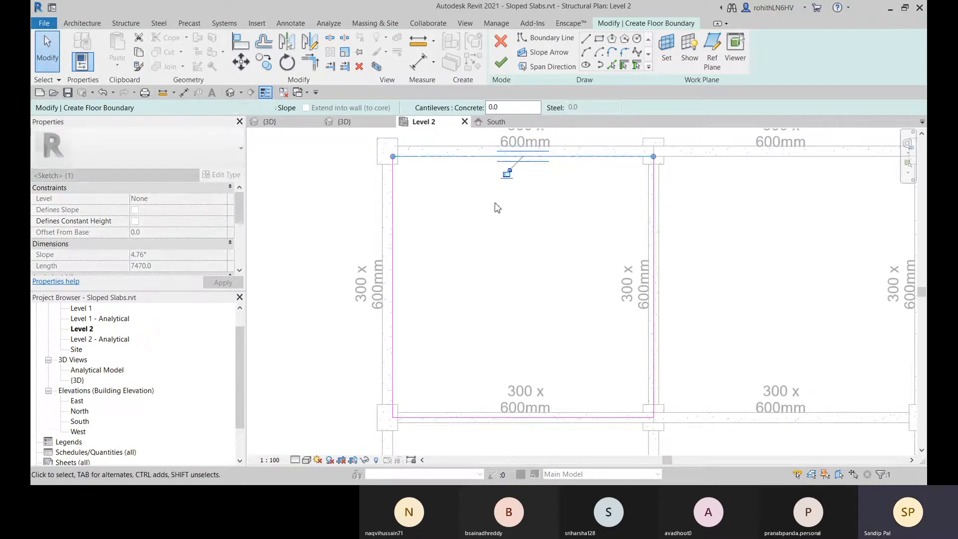
pyautogui.click(652, 199)
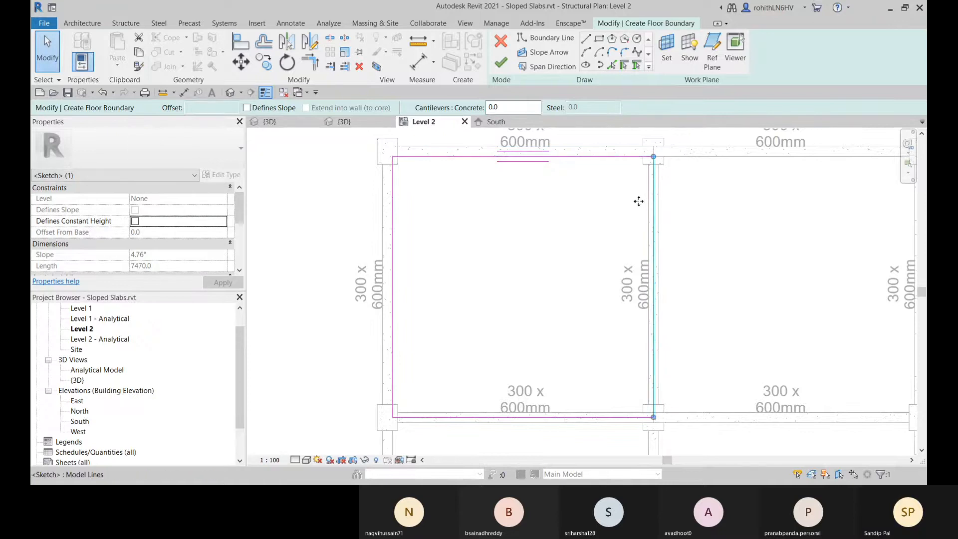
pyautogui.moveTo(639, 200); pyautogui.dragTo(644, 210)
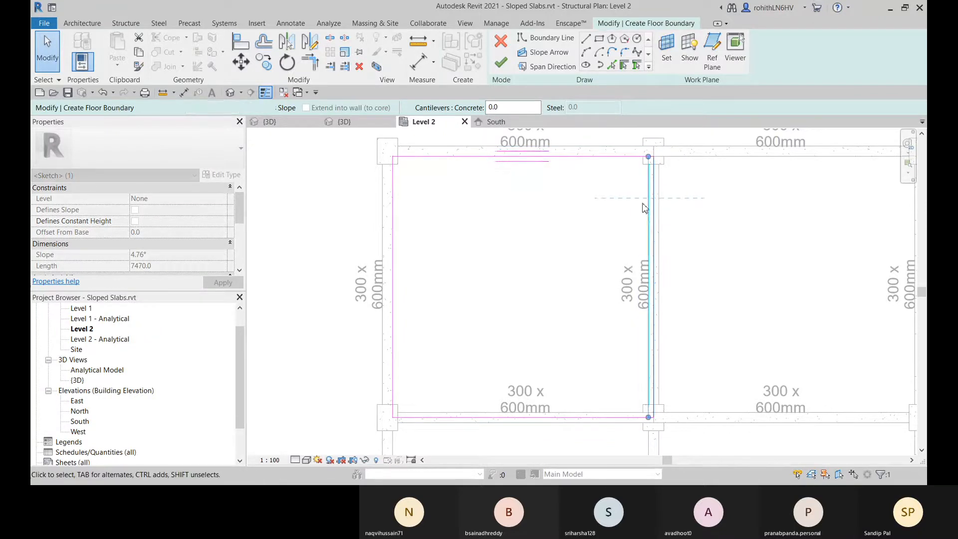
pyautogui.click(553, 413)
pyautogui.moveTo(553, 413); pyautogui.dragTo(552, 412)
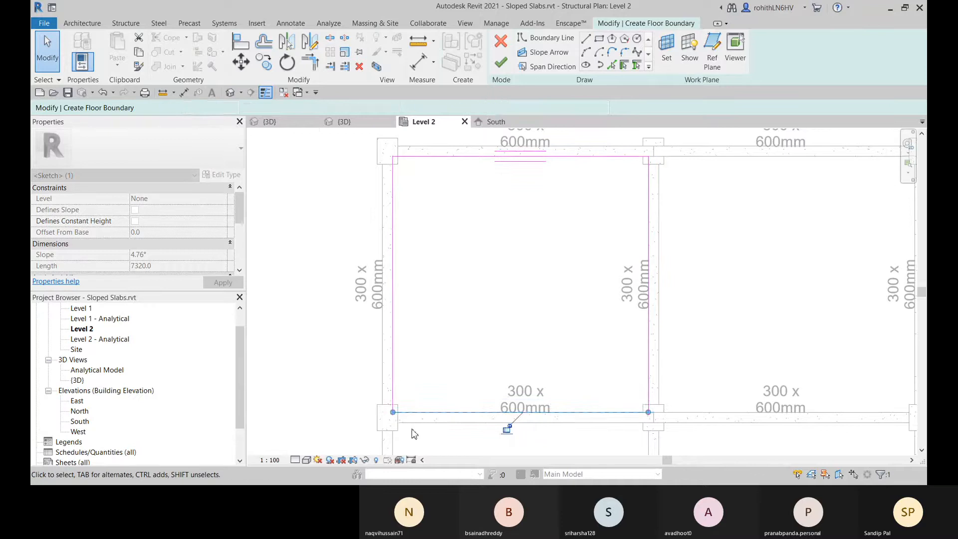
# Add boundary lines along the inner corner of the bay's lower-left column
pyautogui.scroll(3, 404, 412)
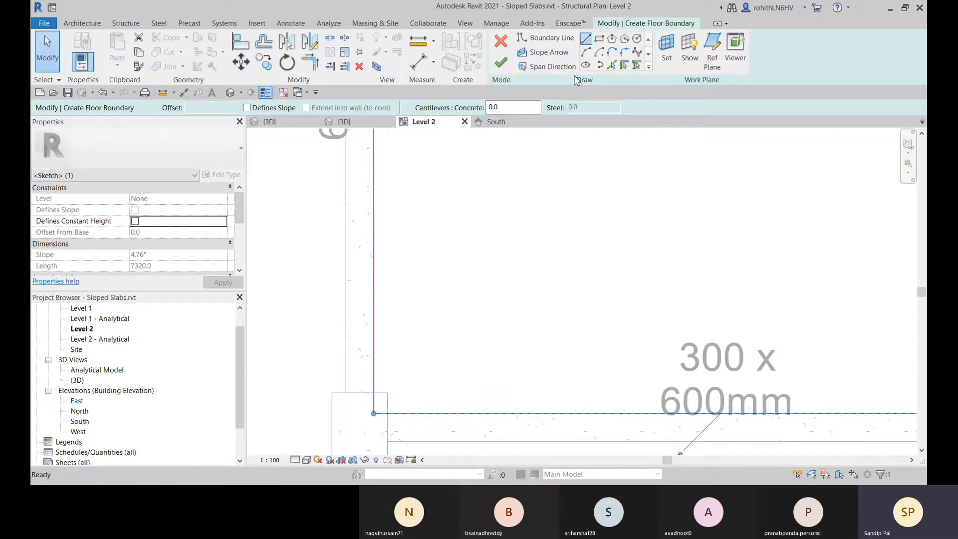
pyautogui.click(546, 37)
pyautogui.click(387, 413)
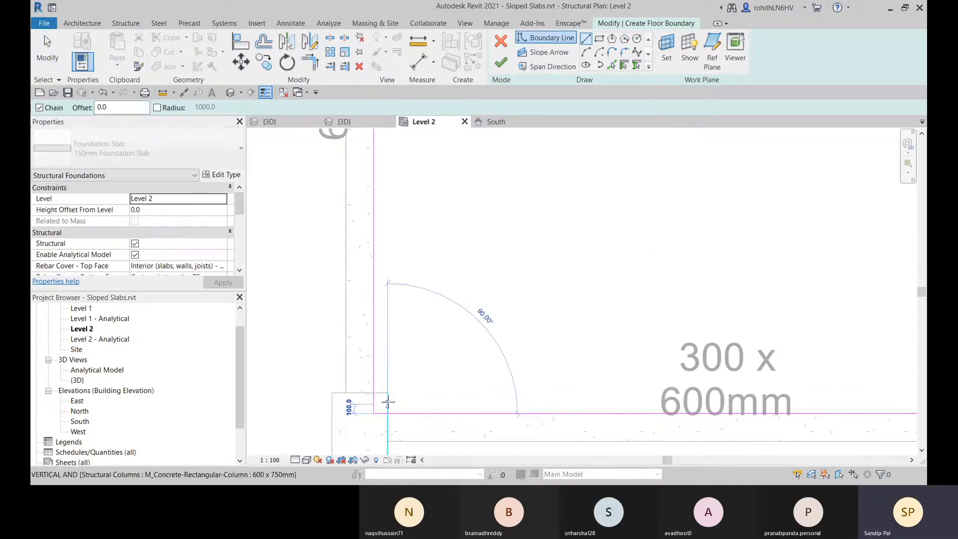
pyautogui.press('Escape')
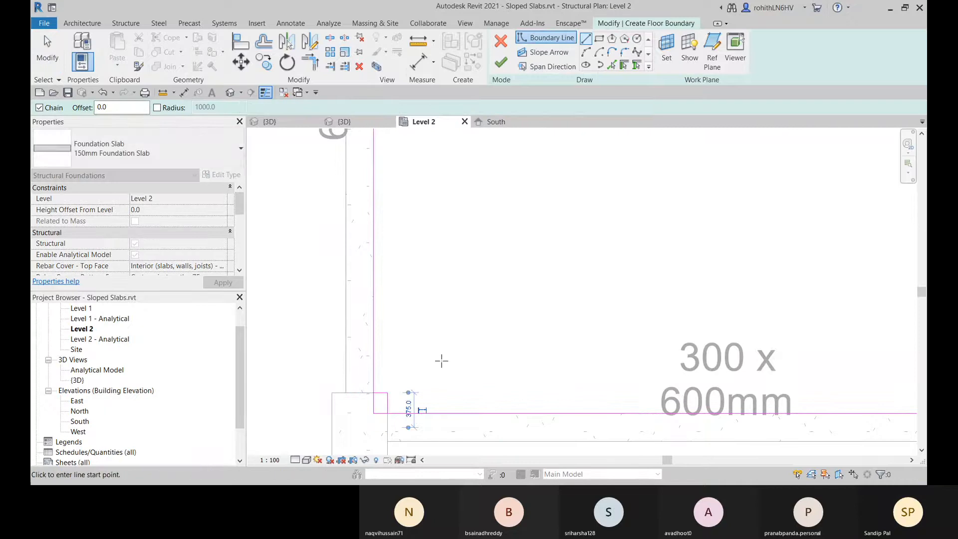
pyautogui.rightClick(441, 360)
pyautogui.click(464, 206)
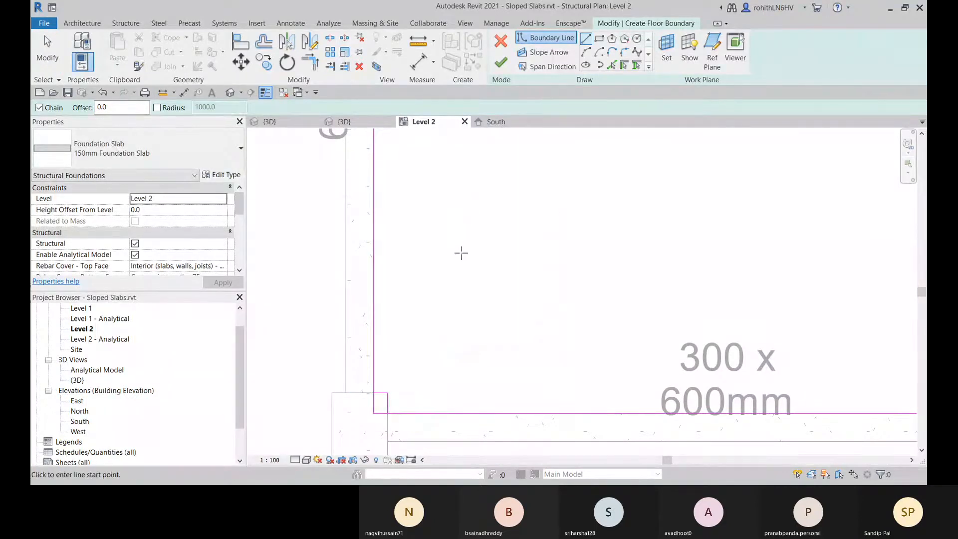
# Add boundary lines along the inner corner of the bay's lower-right column
pyautogui.scroll(-2, 461, 252)
pyautogui.moveTo(528, 251); pyautogui.dragTo(376, 290, button='middle')
pyautogui.scroll(1, 537, 350)
pyautogui.scroll(1, 517, 374)
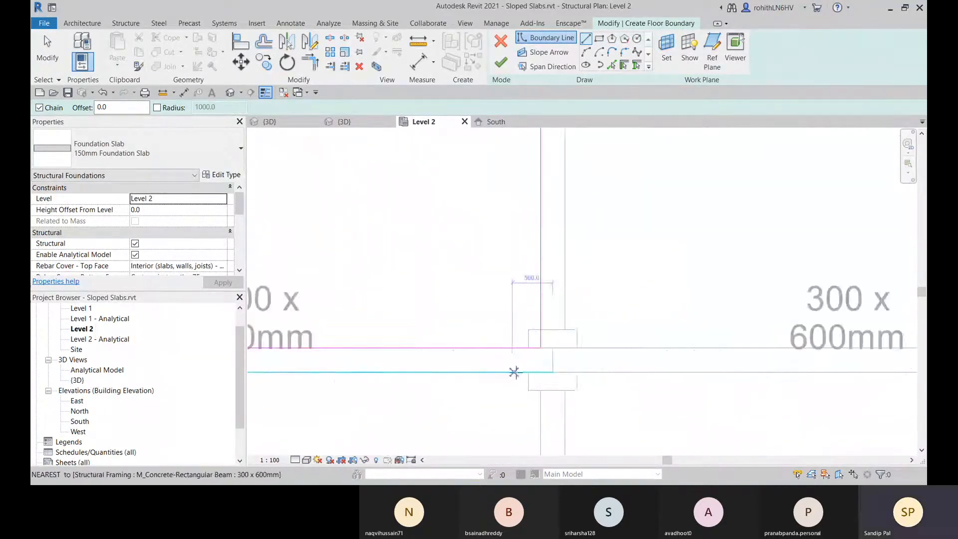
pyautogui.scroll(1, 515, 372)
pyautogui.click(535, 339)
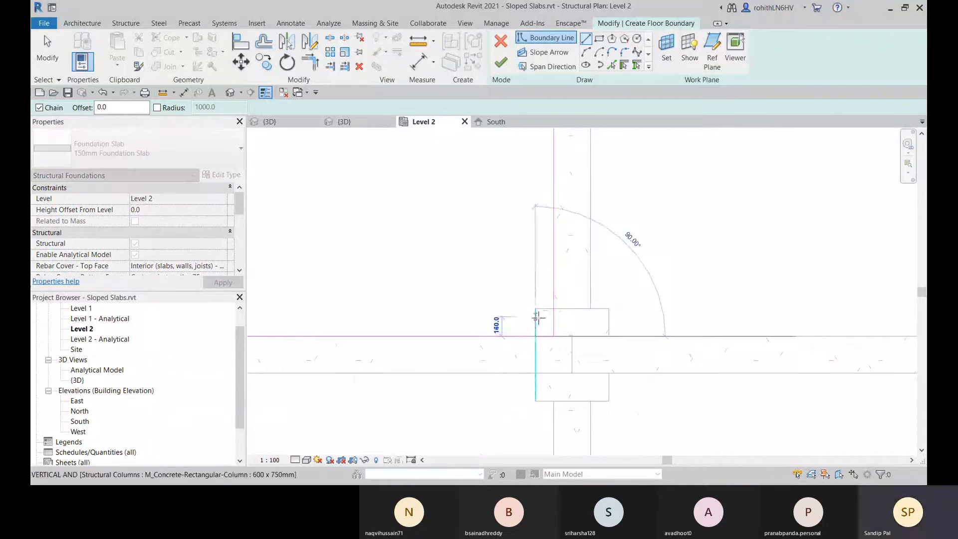
pyautogui.click(535, 310)
pyautogui.press('Escape')
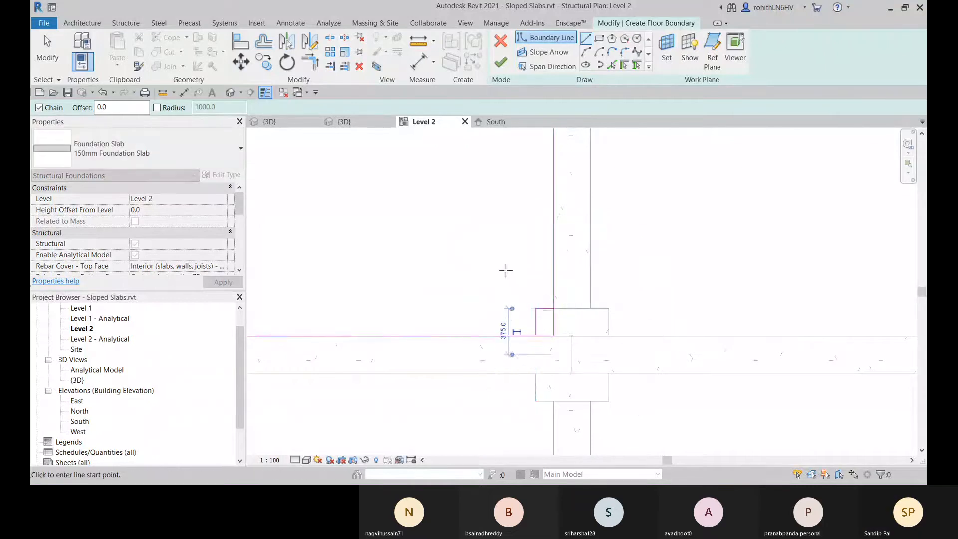
# Add boundary lines along the inner corner of the bay's upper-right column
pyautogui.scroll(-3, 511, 274)
pyautogui.scroll(2, 544, 242)
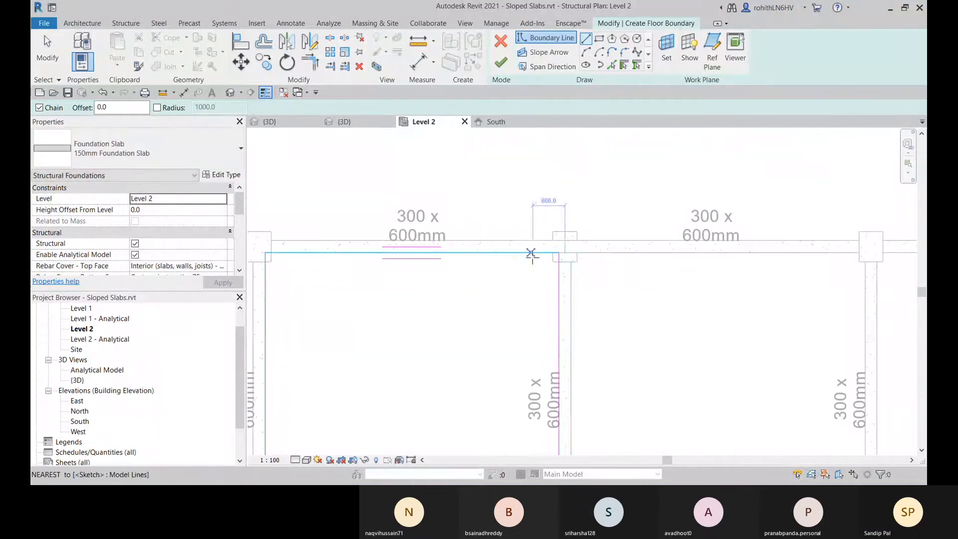
pyautogui.scroll(4, 578, 264)
pyautogui.click(569, 270)
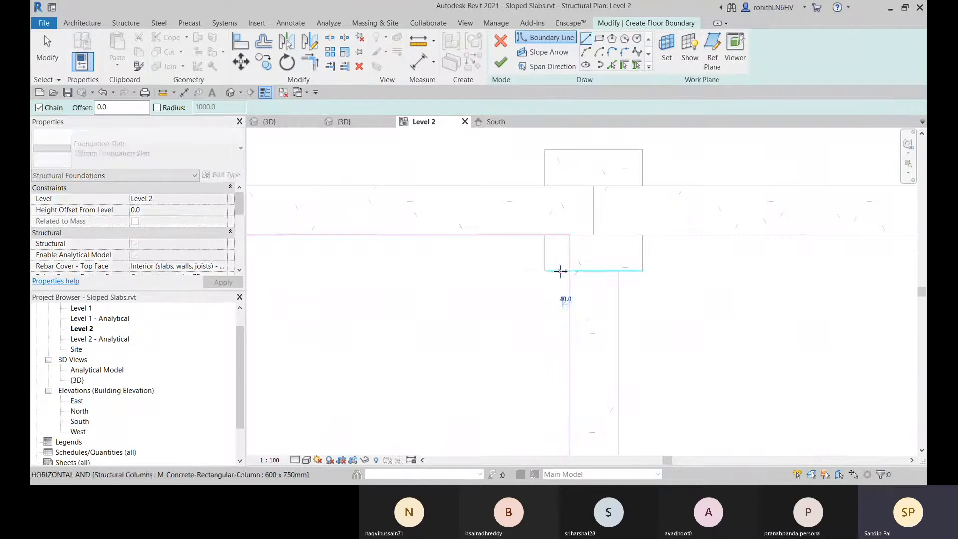
pyautogui.press('Escape')
pyautogui.scroll(-3, 548, 243)
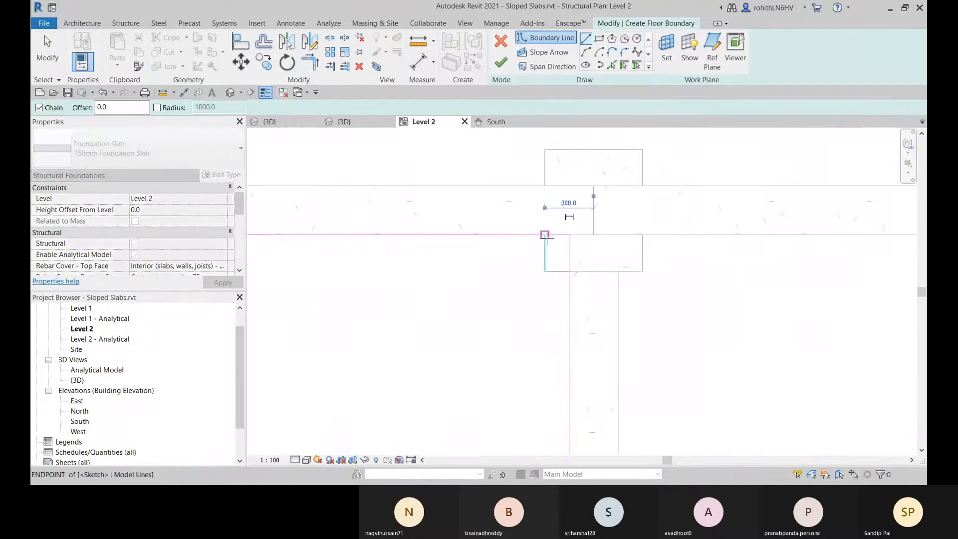
# Add boundary lines along the inner corner of the bay's upper-left column
pyautogui.moveTo(510, 257); pyautogui.dragTo(863, 303, button='middle')
pyautogui.scroll(2, 448, 271)
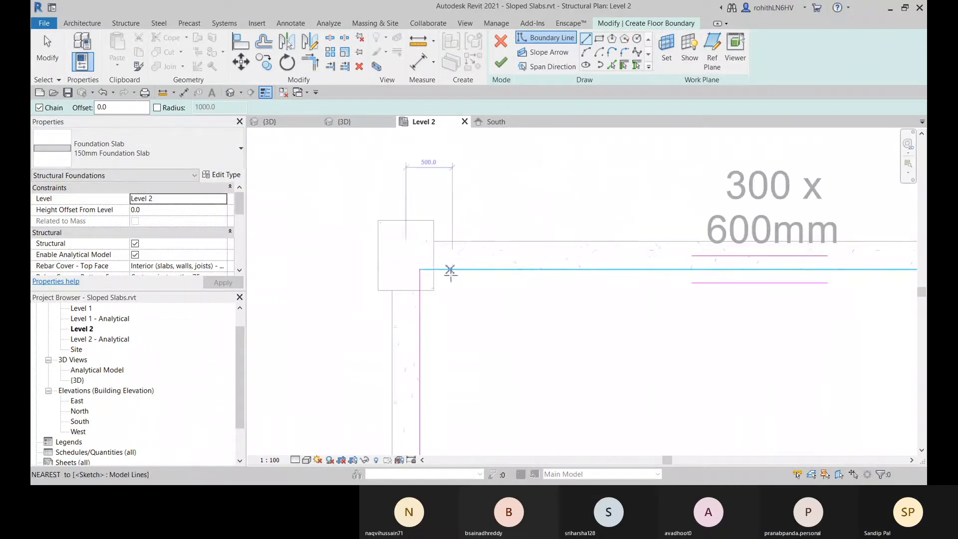
pyautogui.click(433, 270)
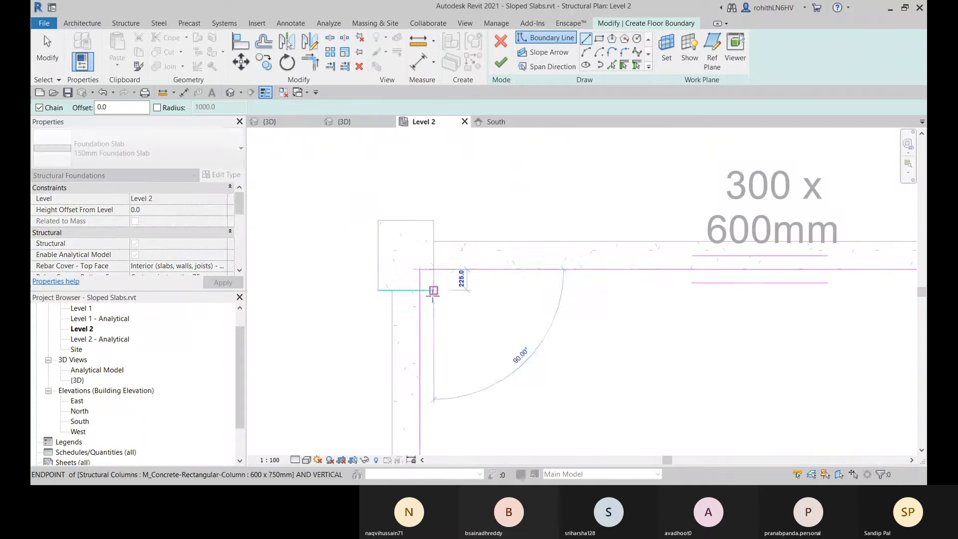
pyautogui.rightClick(473, 293)
pyautogui.click(499, 300)
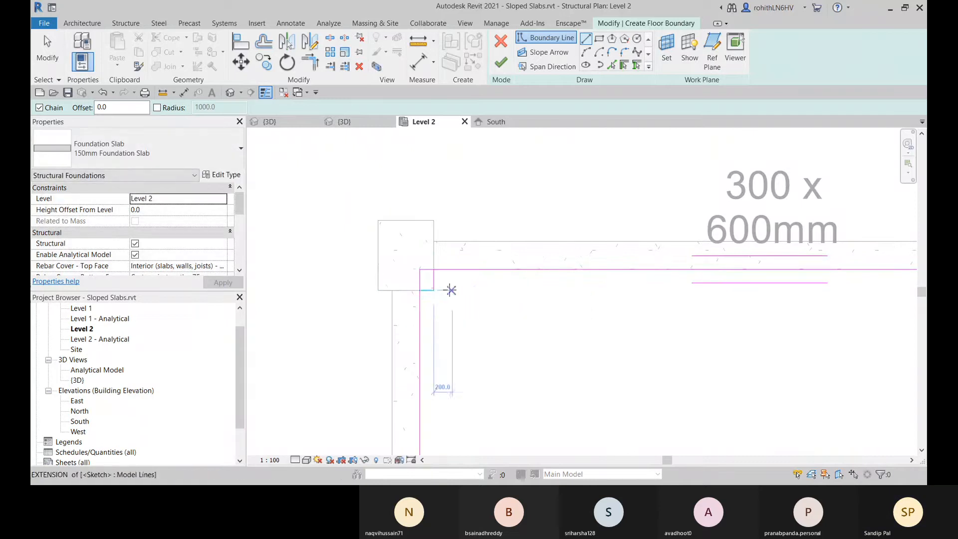
# Split the slab boundary at the upper-left column with Delete Inner Segment enabled, removing the segments inside the column
pyautogui.click(329, 38)
pyautogui.scroll(2, 439, 269)
pyautogui.scroll(2, 444, 268)
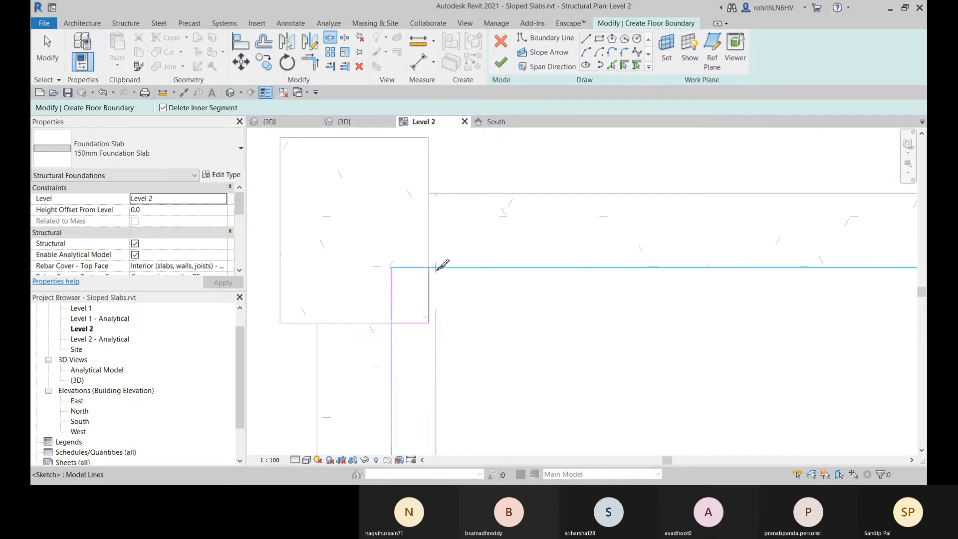
pyautogui.click(428, 268)
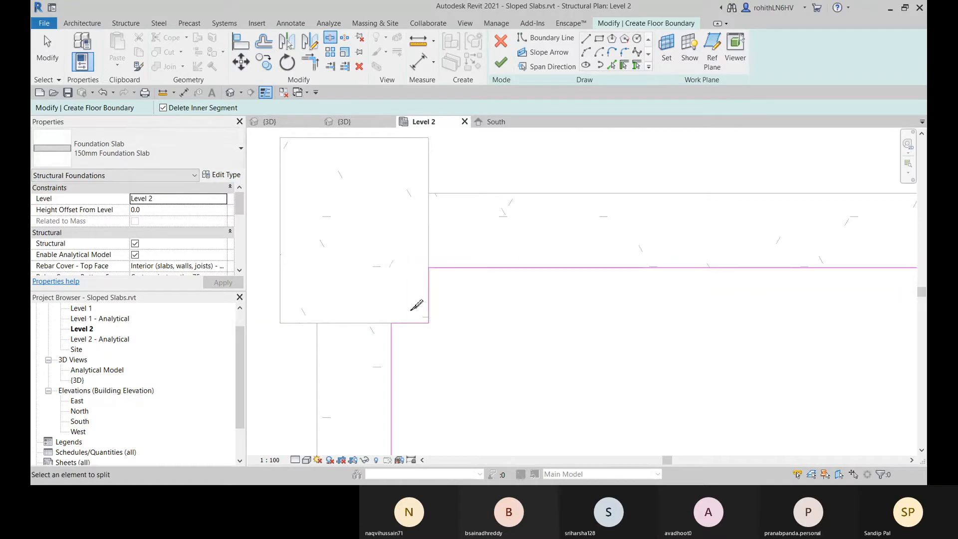
# Split away the slab boundary segments that lie inside the bay's upper-right column
pyautogui.scroll(-6, 423, 322)
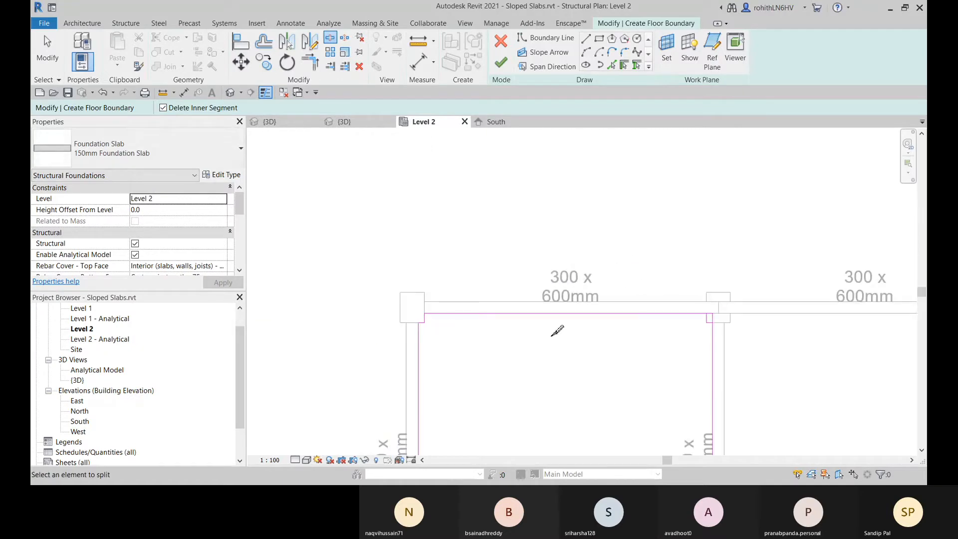
pyautogui.scroll(6, 750, 322)
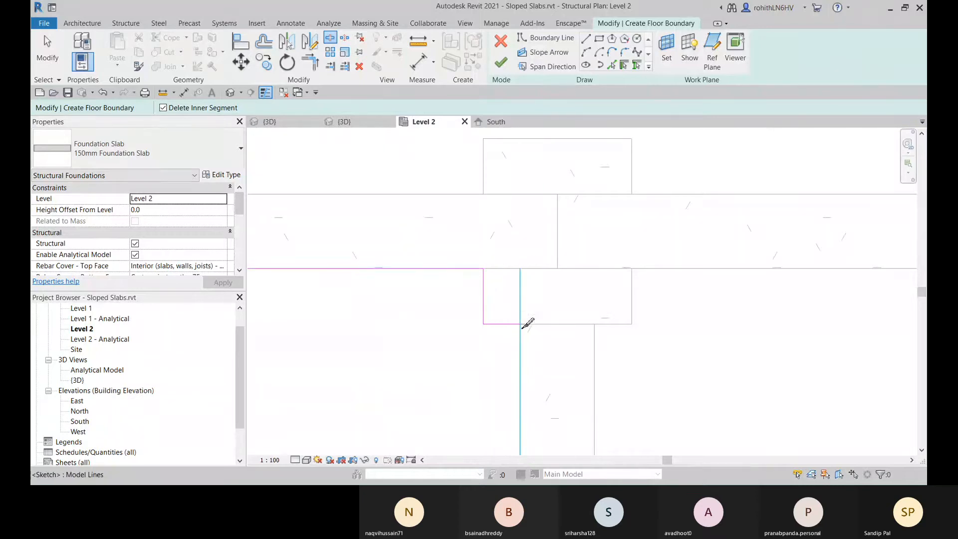
pyautogui.scroll(-6, 535, 289)
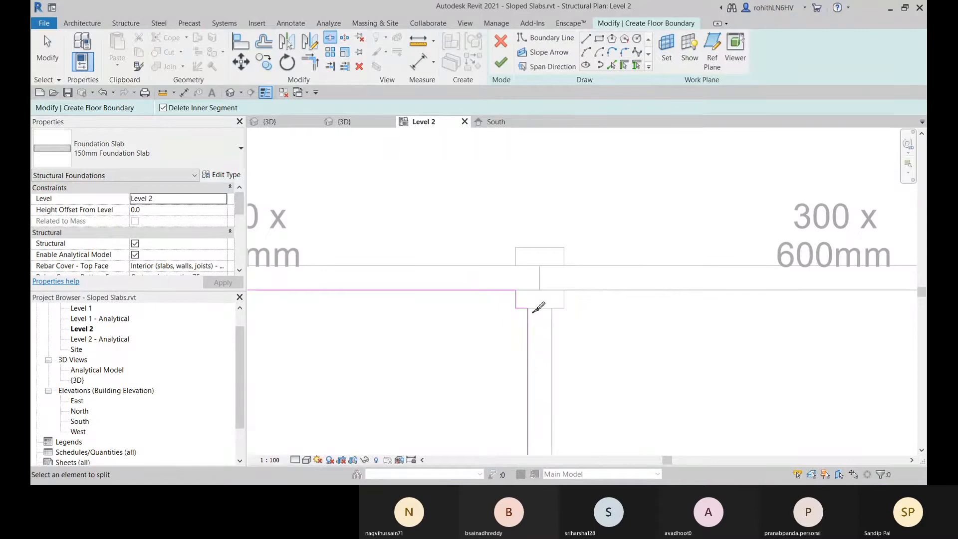
# Split away the slab boundary segments that lie inside the bay's lower-right column
pyautogui.scroll(6, 515, 267)
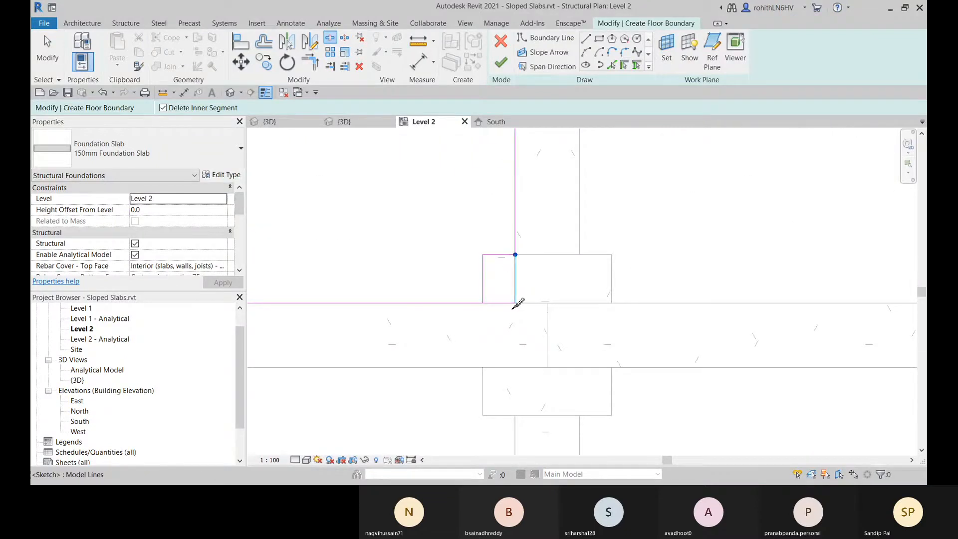
pyautogui.click(516, 303)
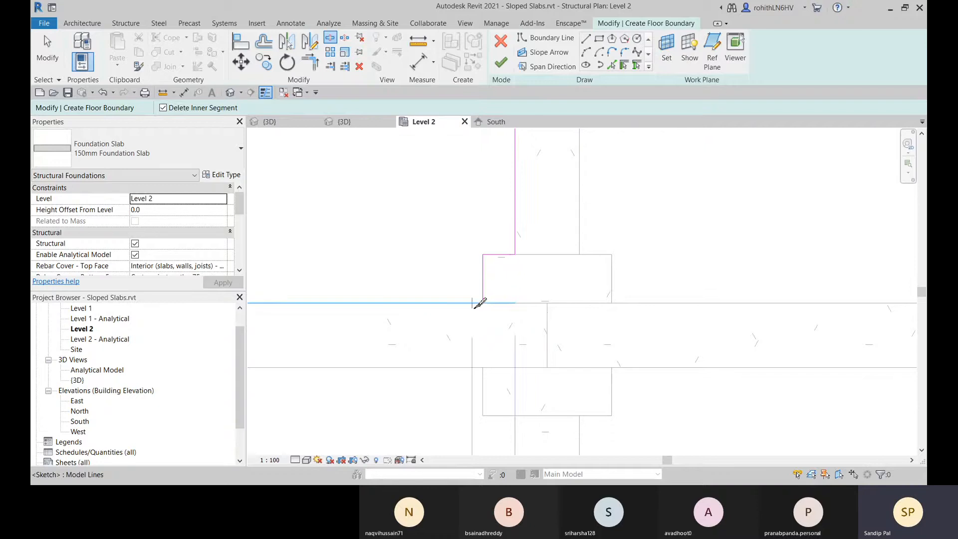
pyautogui.click(482, 303)
pyautogui.click(515, 303)
pyautogui.scroll(-1, 458, 302)
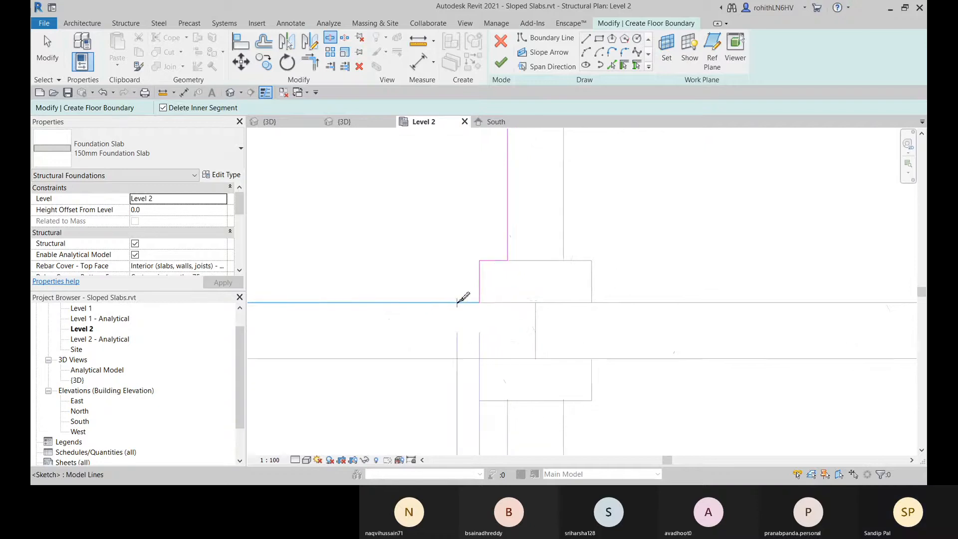
# Split away the slab boundary segments that lie inside the bay's lower-left column
pyautogui.scroll(-7, 457, 303)
pyautogui.moveTo(501, 310); pyautogui.dragTo(746, 267, button='middle')
pyautogui.scroll(2, 405, 261)
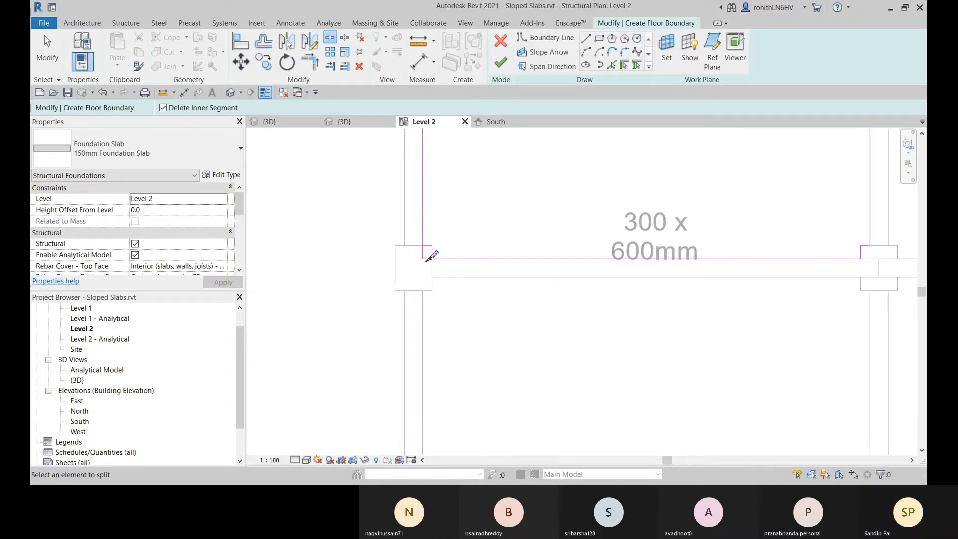
pyautogui.scroll(2, 431, 255)
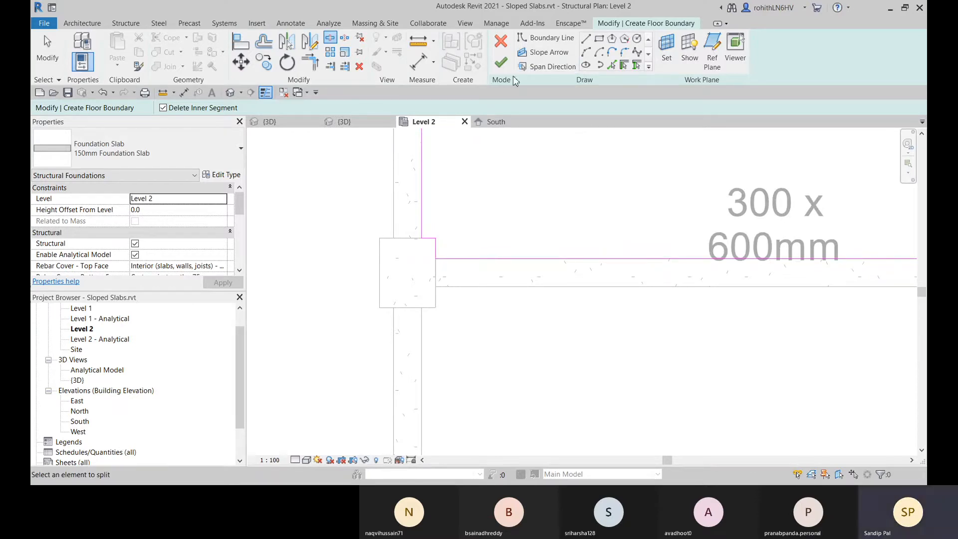
# Finish the boundary sketch to create the 150mm foundation slab in the bay
pyautogui.scroll(-5, 464, 304)
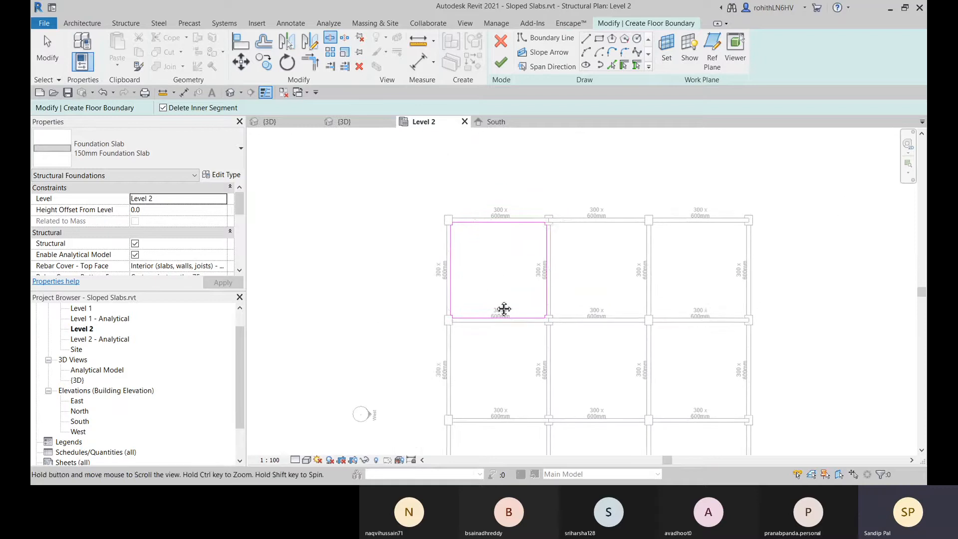
pyautogui.moveTo(504, 309); pyautogui.dragTo(491, 310, button='middle')
pyautogui.press('s')
pyautogui.press('l')
pyautogui.click(501, 64)
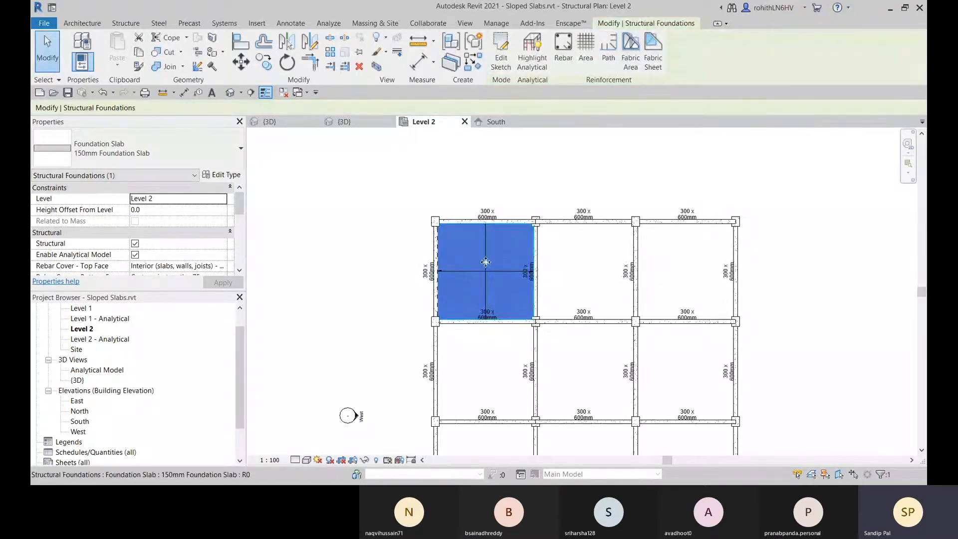
# Start an area reinforcement on the new foundation slab, accepting rebar shape definitions that include hooks
pyautogui.scroll(4, 467, 249)
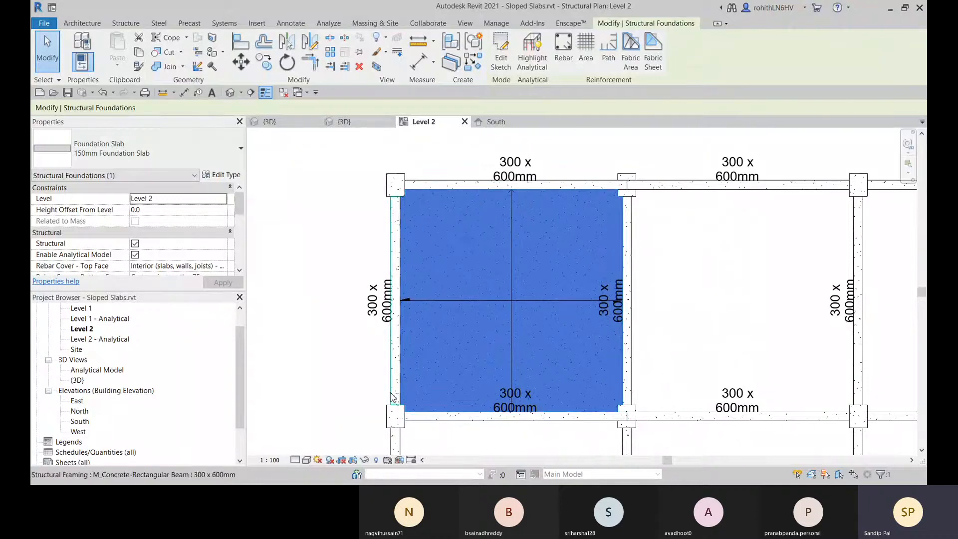
pyautogui.scroll(2, 414, 361)
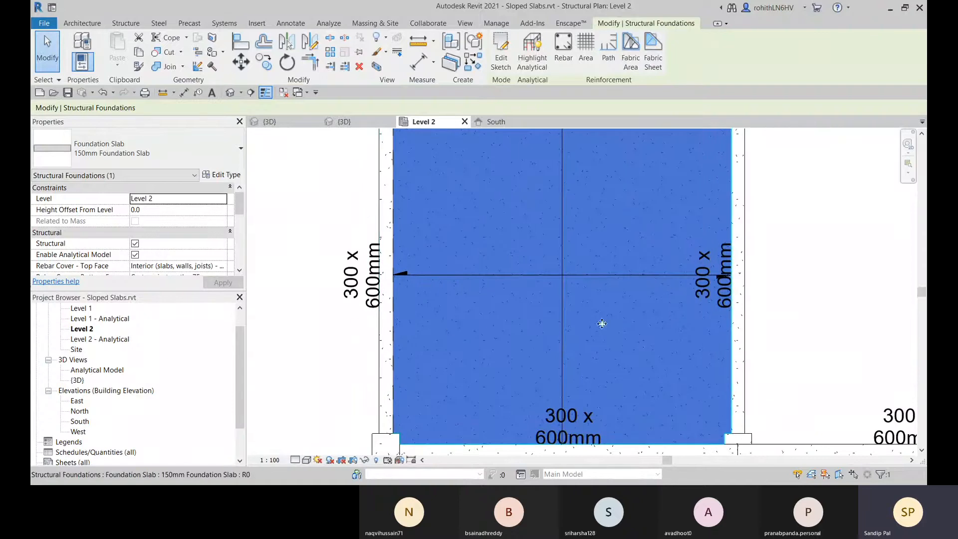
pyautogui.click(583, 64)
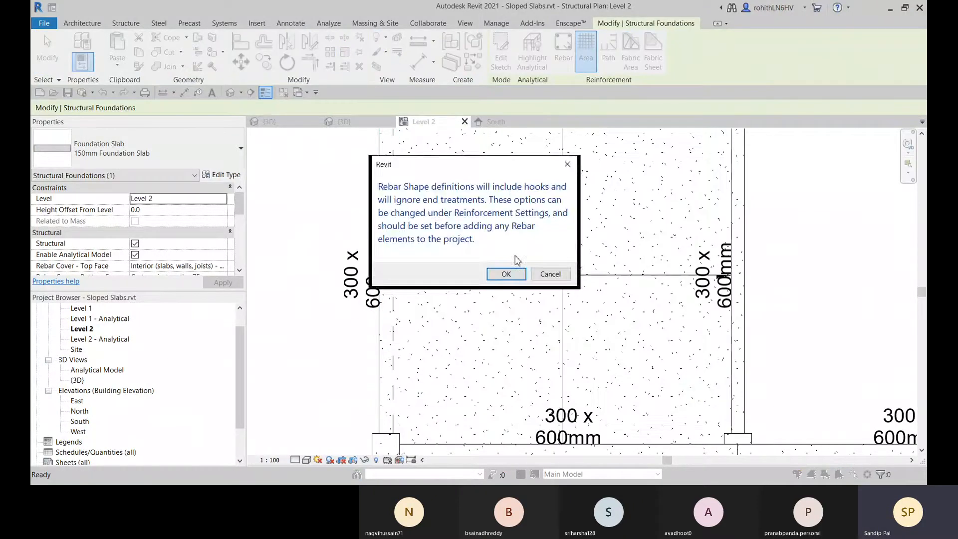
pyautogui.click(506, 275)
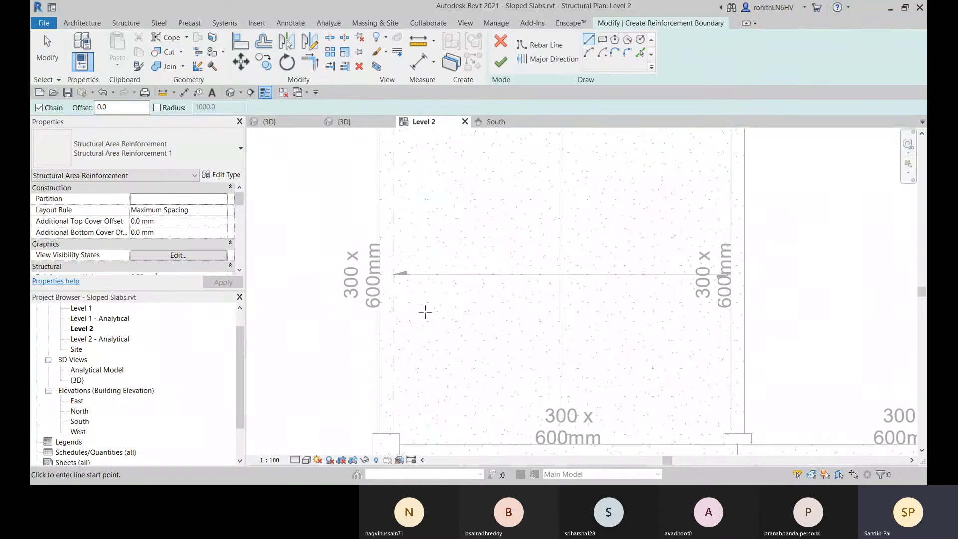
# Pick rebar boundary lines along the bay's upper beam, the upper-right column's inner faces and the right beam
pyautogui.scroll(-3, 425, 313)
pyautogui.scroll(2, 411, 202)
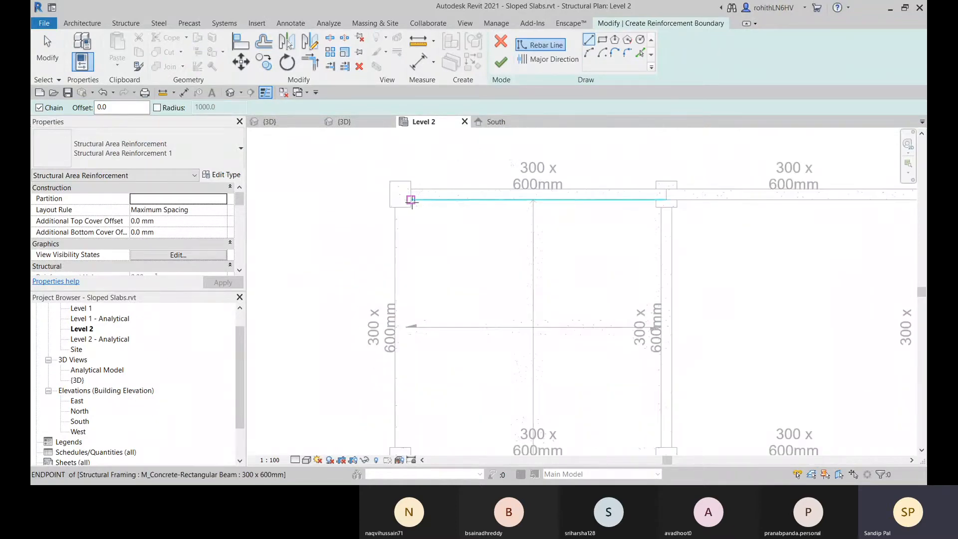
pyautogui.click(603, 39)
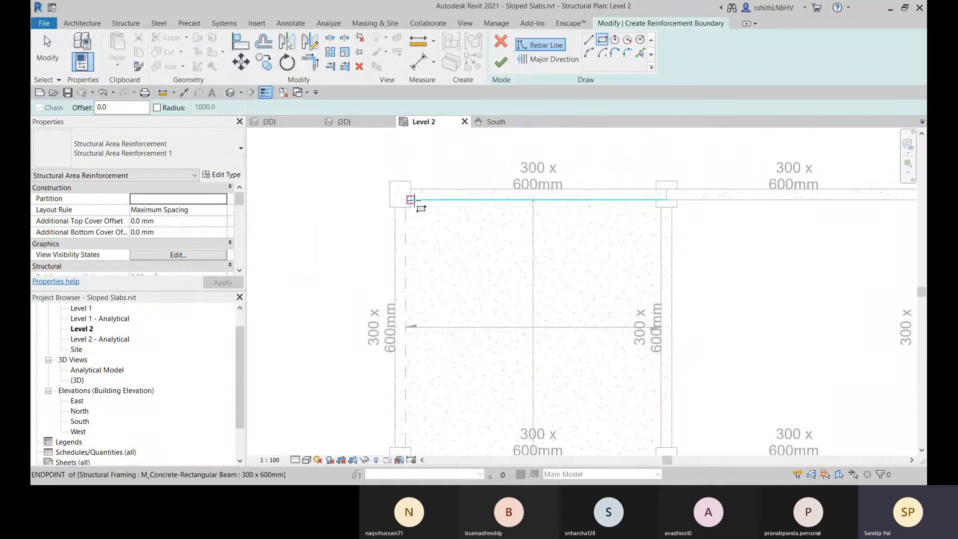
pyautogui.press('p')
pyautogui.press('l')
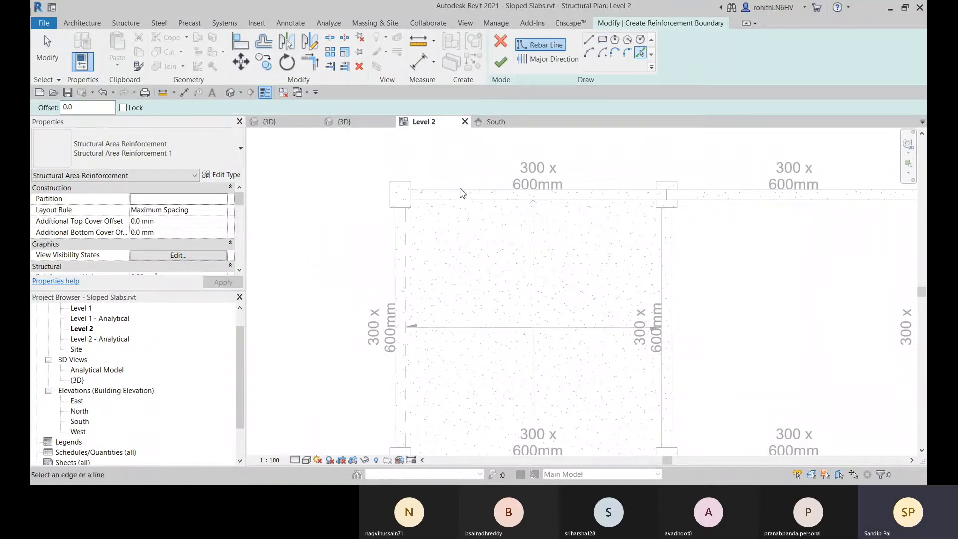
pyautogui.click(434, 200)
pyautogui.scroll(2, 660, 205)
pyautogui.scroll(2, 660, 209)
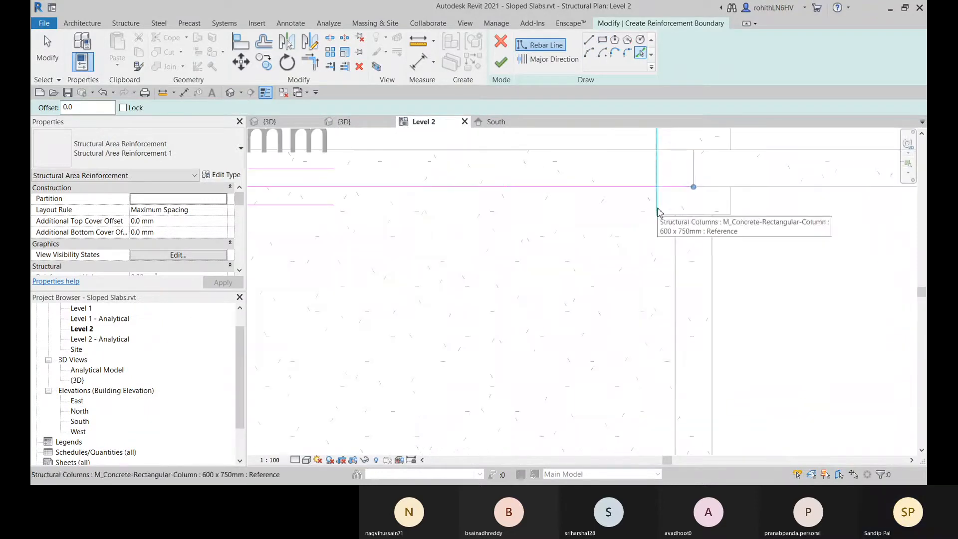
pyautogui.click(664, 214)
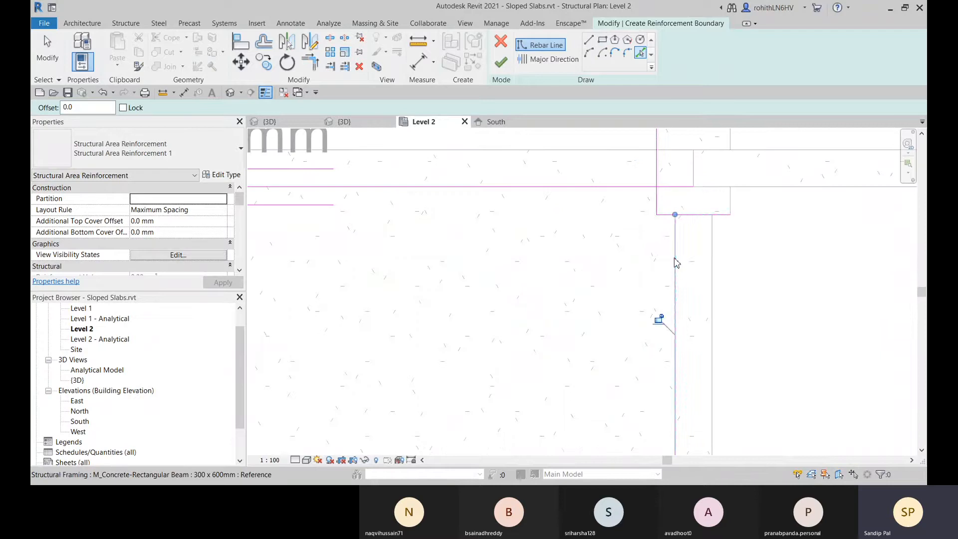
pyautogui.scroll(-5, 649, 289)
pyautogui.moveTo(642, 190); pyautogui.dragTo(638, 155, button='middle')
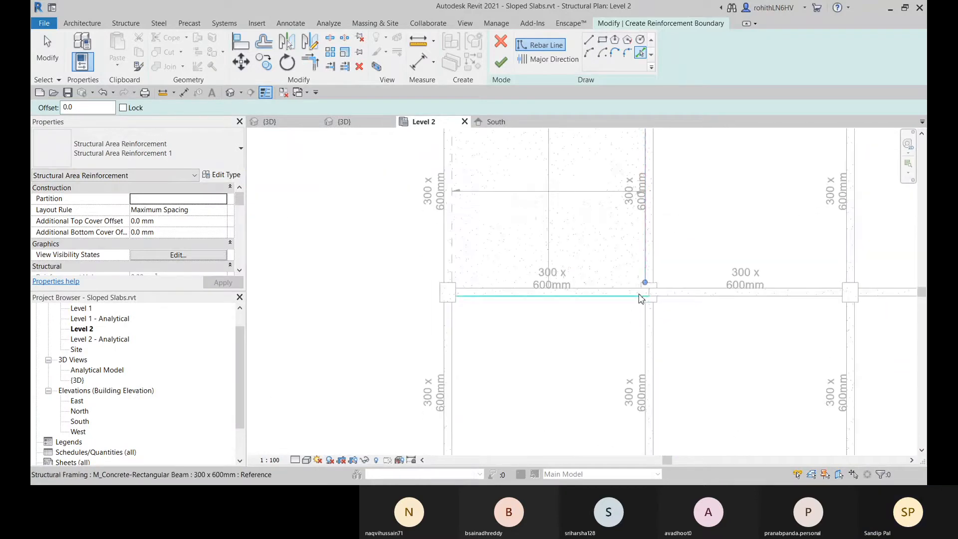
# Pick rebar boundary lines along the lower-right column's inner faces and the lower beam's inner face
pyautogui.scroll(4, 641, 282)
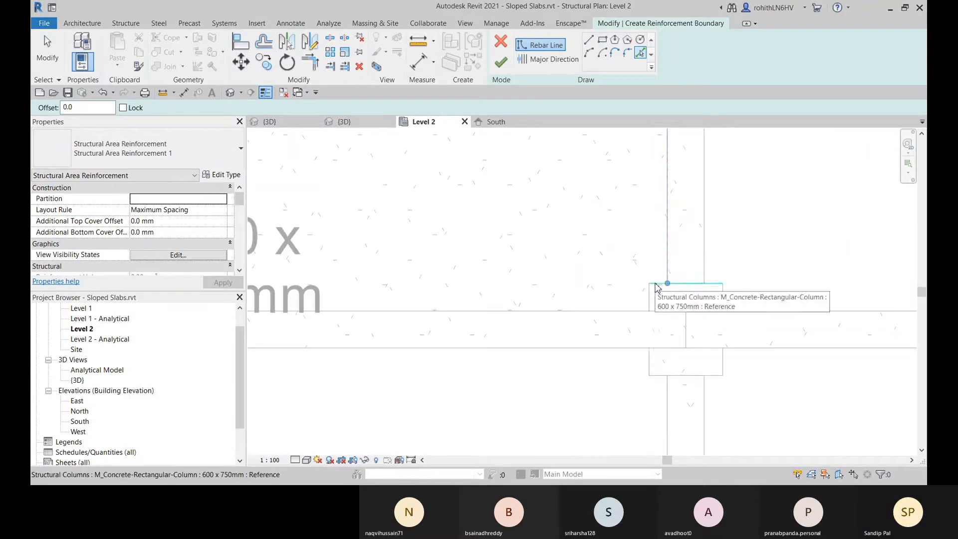
pyautogui.click(655, 288)
pyautogui.click(617, 311)
pyautogui.scroll(-4, 599, 316)
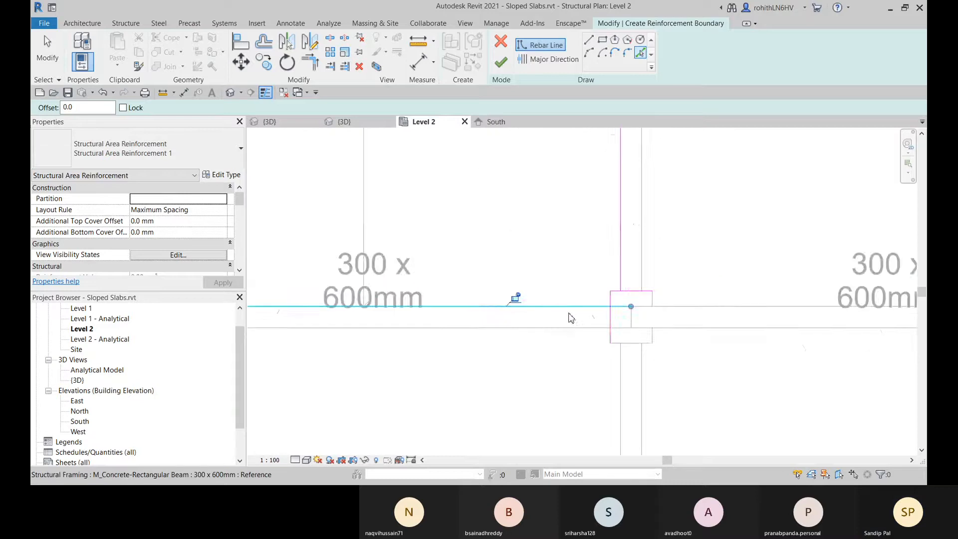
# Pick rebar boundary lines along the lower-left column's inner faces and the left beam's inner face
pyautogui.scroll(3, 419, 311)
pyautogui.scroll(2, 420, 312)
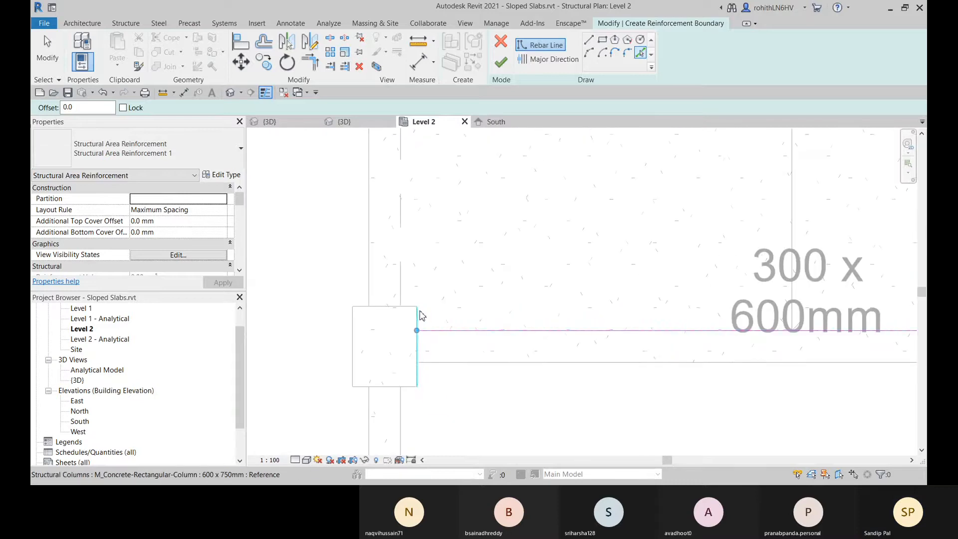
pyautogui.click(418, 308)
pyautogui.click(411, 307)
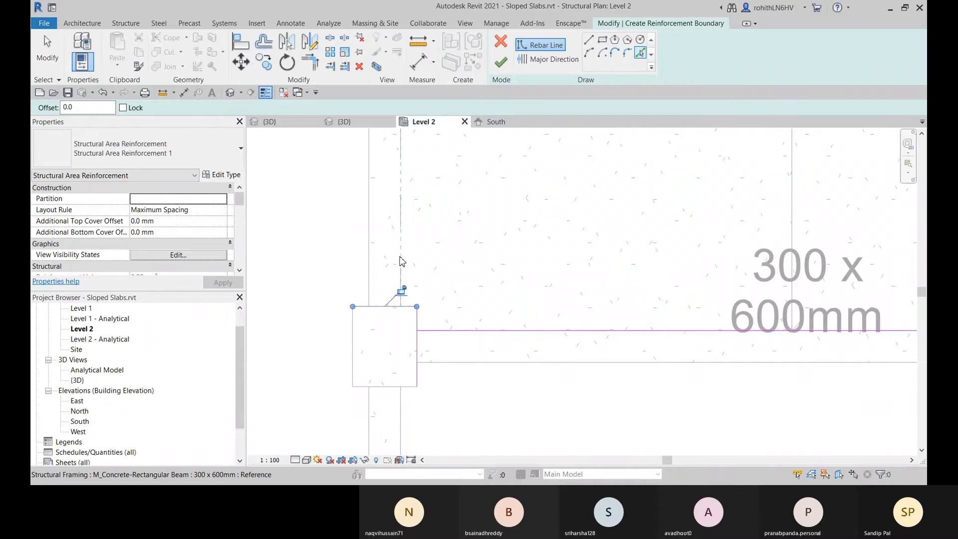
pyautogui.scroll(-4, 429, 239)
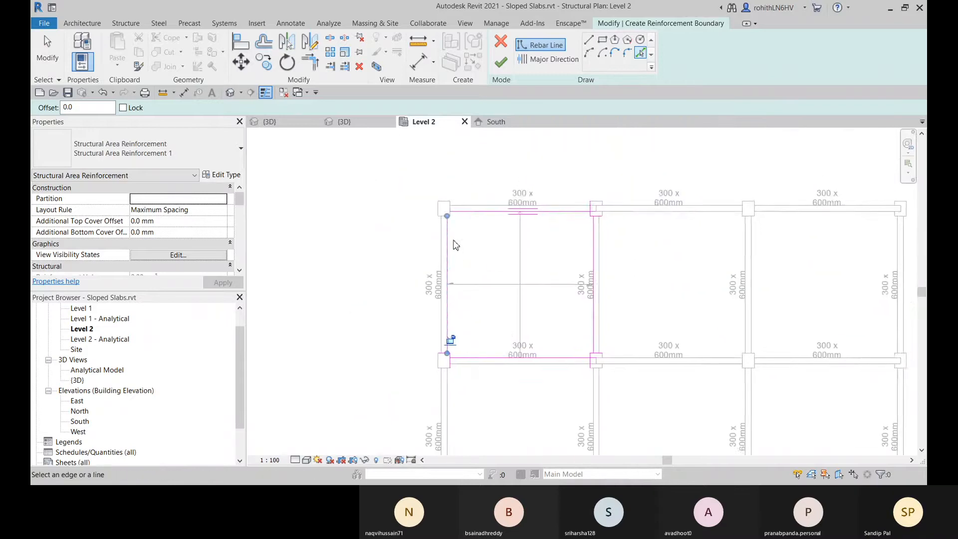
# Pick rebar boundary lines along the inner faces of the bay's upper-left column
pyautogui.scroll(5, 449, 240)
pyautogui.click(448, 222)
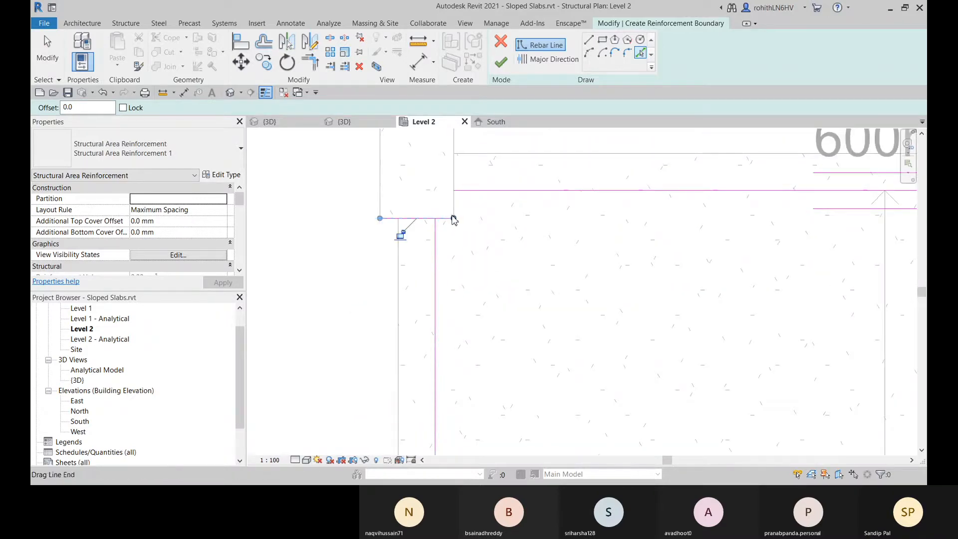
pyautogui.click(455, 205)
# Trim the rebar boundary lines into corners around the bay's upper-left and lower-left columns
pyautogui.click(316, 71)
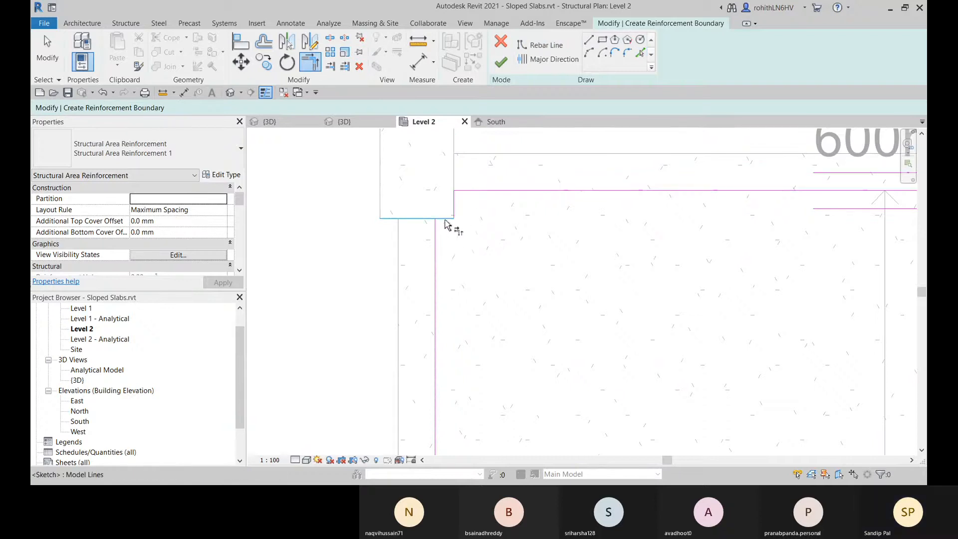
pyautogui.scroll(-1, 482, 282)
pyautogui.moveTo(487, 303); pyautogui.dragTo(472, 169, button='middle')
pyautogui.scroll(-2, 473, 168)
pyautogui.moveTo(483, 391); pyautogui.dragTo(469, 145, button='middle')
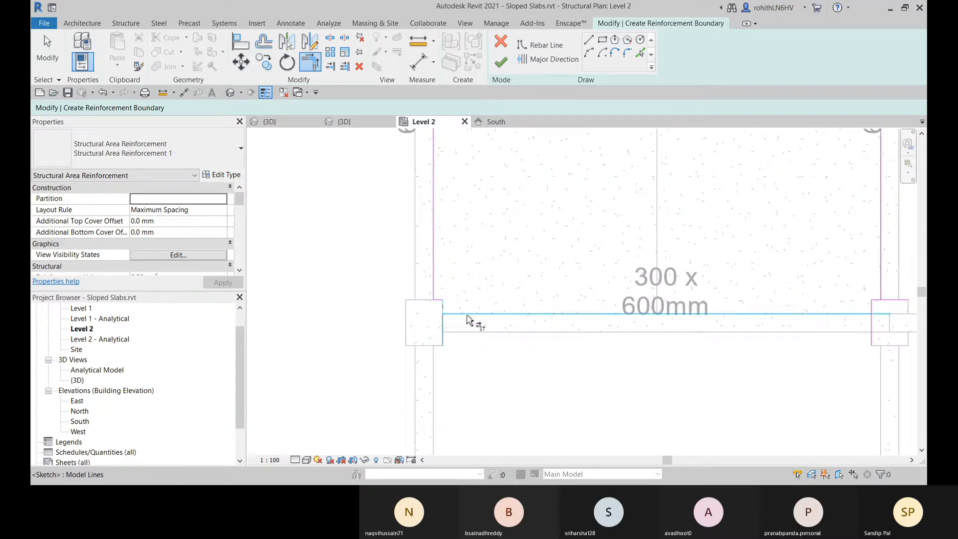
# Trim the lower beam, right beam and column-face boundary lines into corners around the bay's lower-right column
pyautogui.scroll(-1, 529, 297)
pyautogui.moveTo(485, 302); pyautogui.dragTo(266, 320, button='middle')
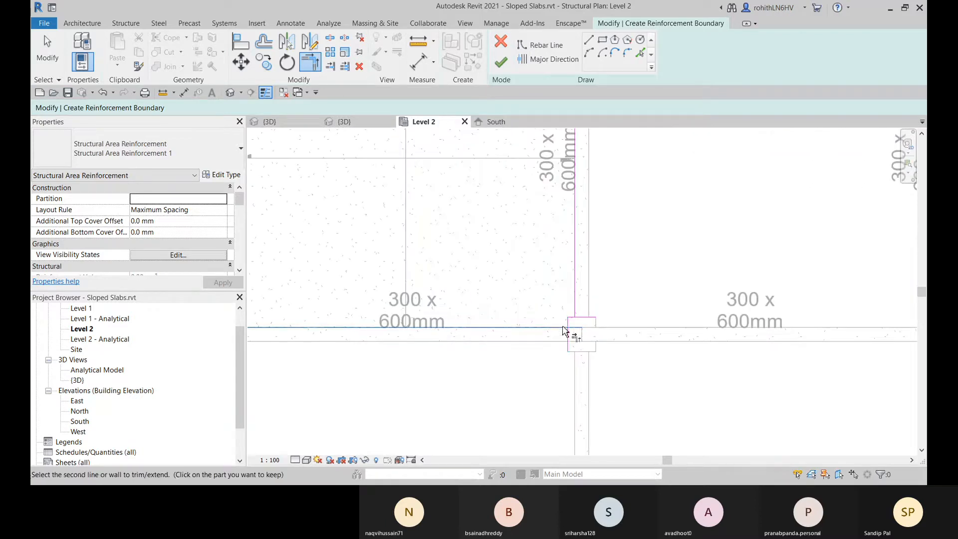
pyautogui.click(568, 327)
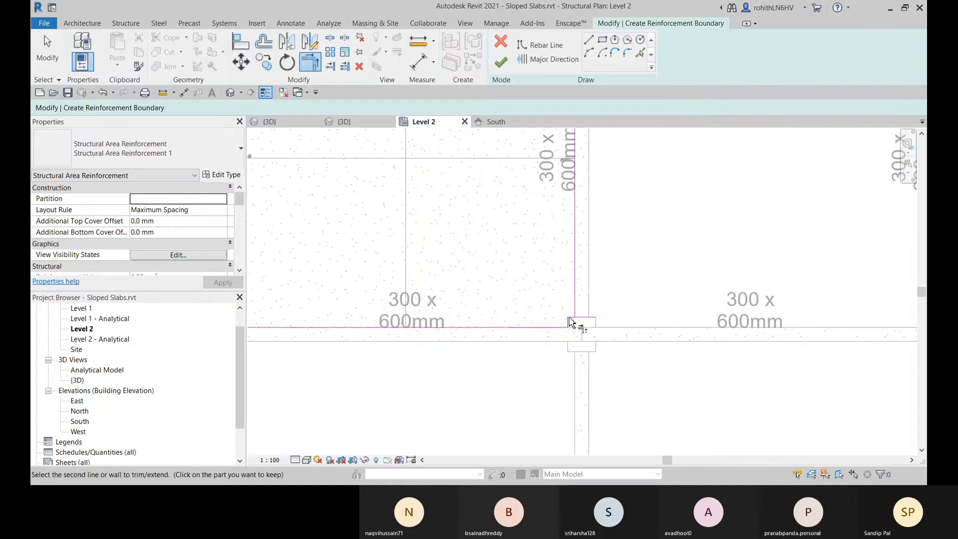
pyautogui.scroll(3, 572, 326)
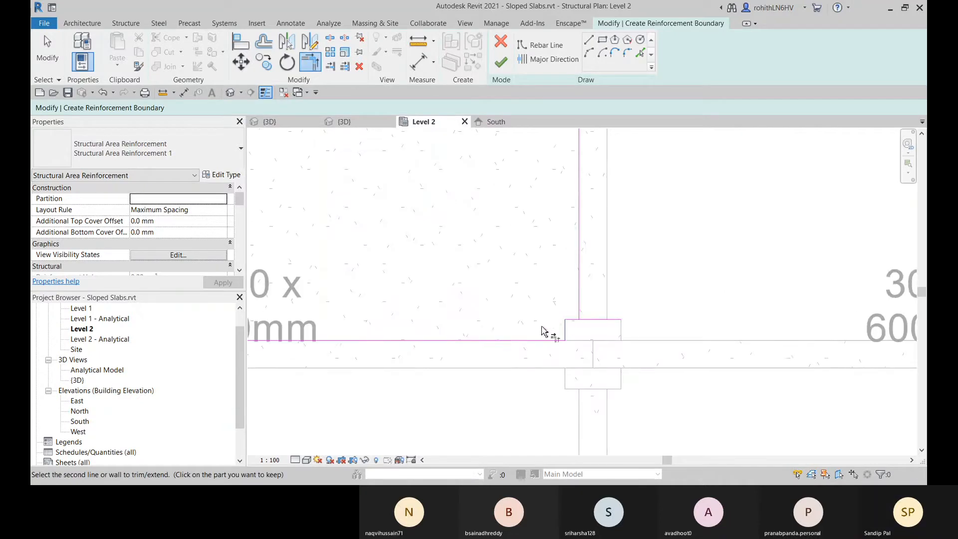
pyautogui.press('Escape')
pyautogui.press('Escape')
pyautogui.click(310, 64)
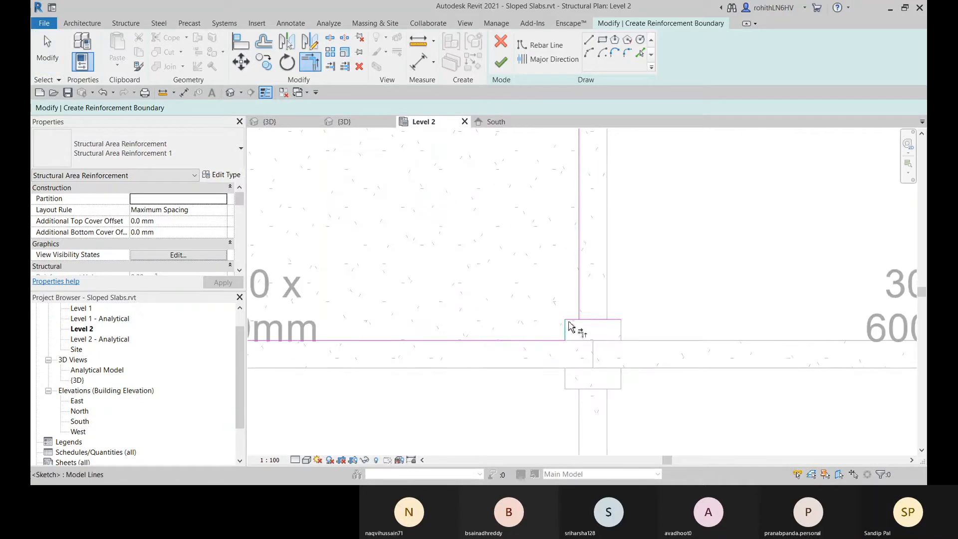
# Trim the upper beam, right beam and column-face boundary lines into corners around the bay's upper-right column
pyautogui.scroll(-3, 583, 300)
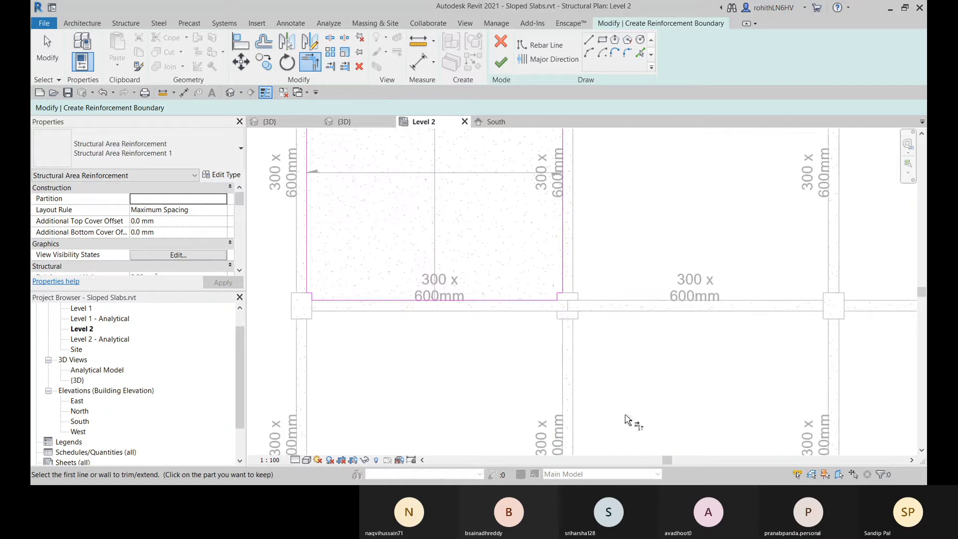
pyautogui.scroll(2, 574, 435)
pyautogui.scroll(4, 546, 288)
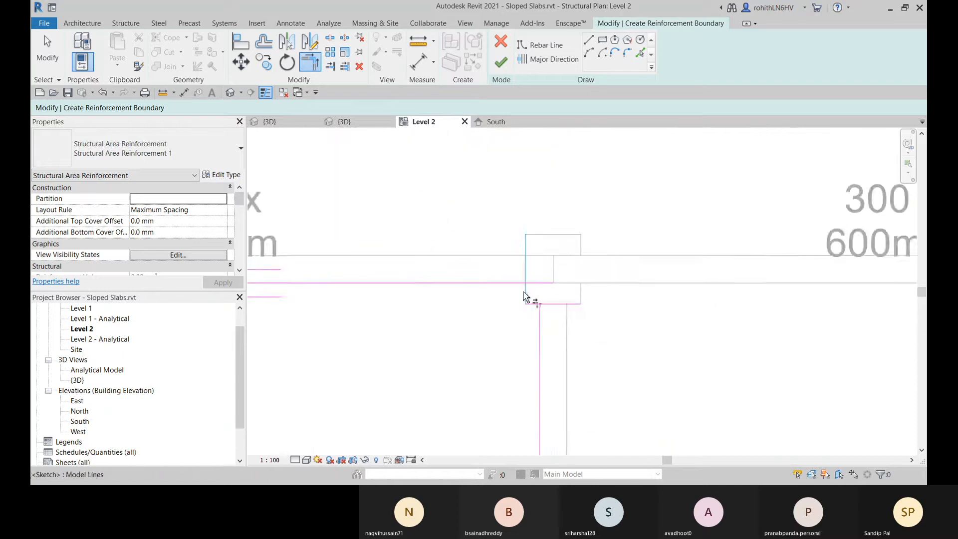
pyautogui.scroll(2, 524, 296)
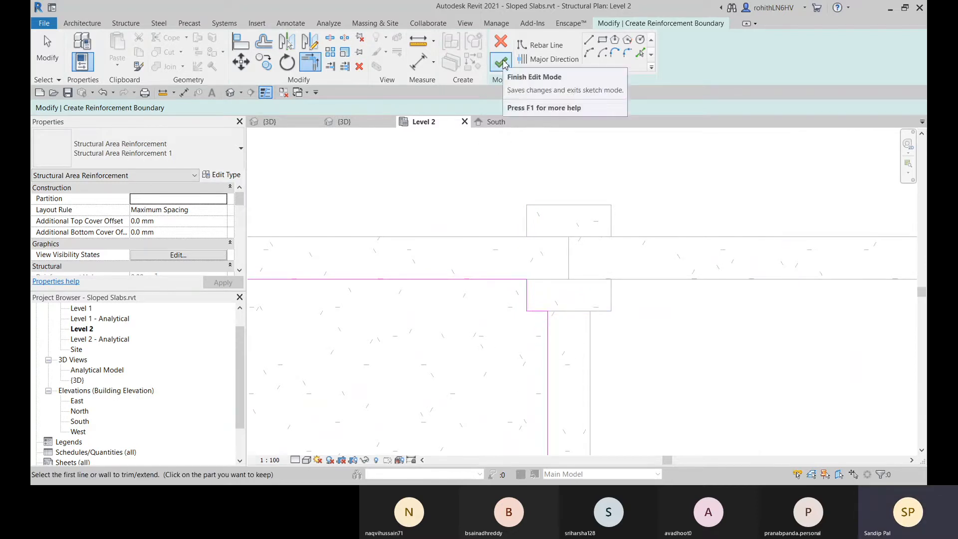
# Finish the area reinforcement boundary sketch and clear the selection
pyautogui.scroll(-5, 573, 192)
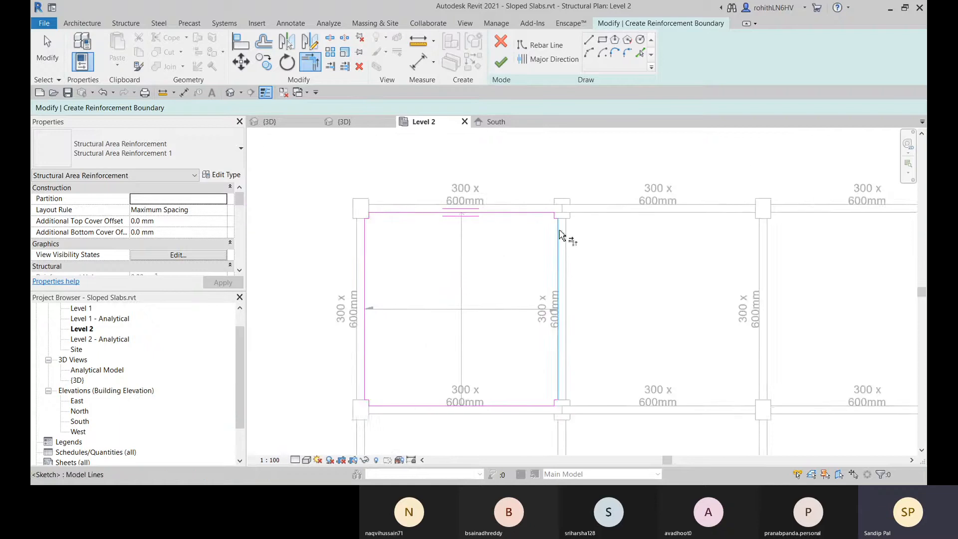
pyautogui.moveTo(503, 227); pyautogui.dragTo(517, 212, button='middle')
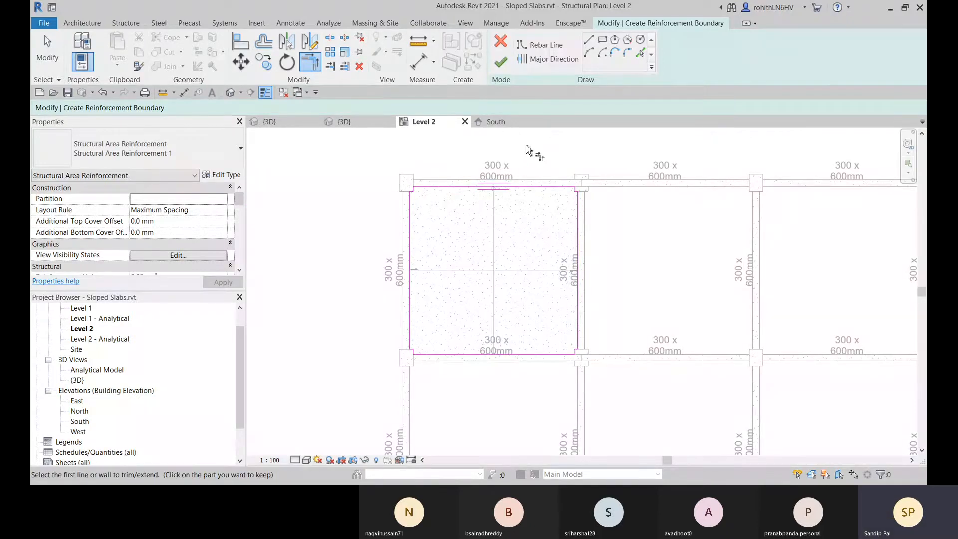
pyautogui.click(500, 62)
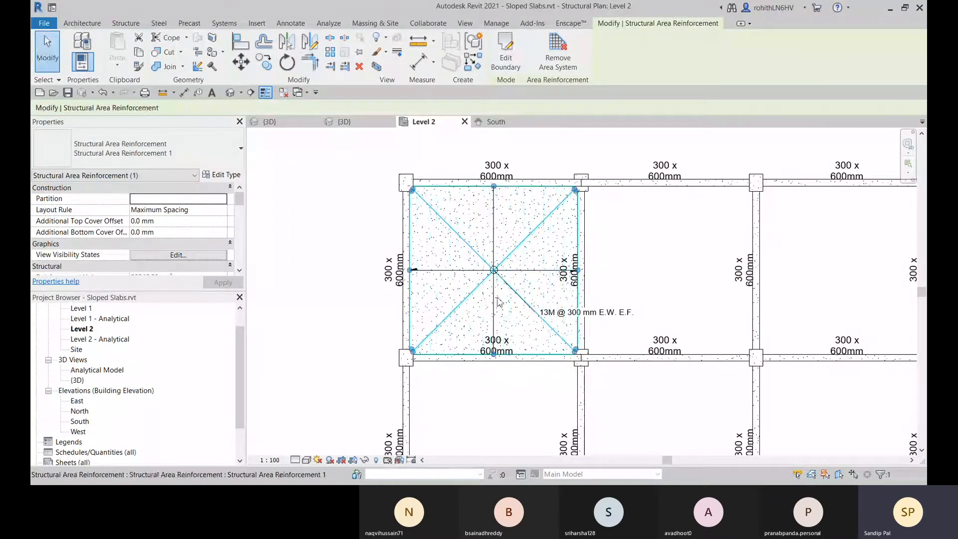
pyautogui.click(349, 255)
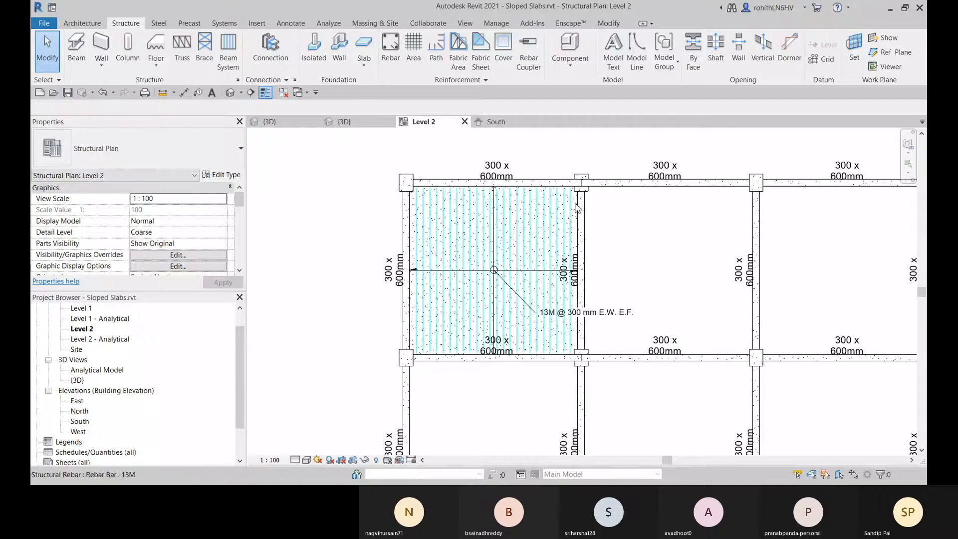
# Switch to the 3D view of Trusses.rvt and open its ROOF floor plan
pyautogui.click(307, 127)
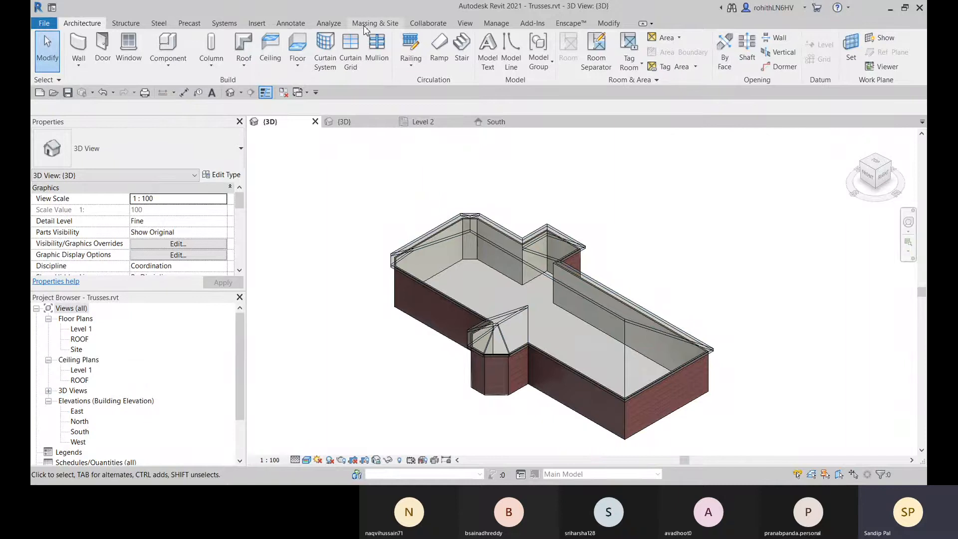
pyautogui.click(126, 24)
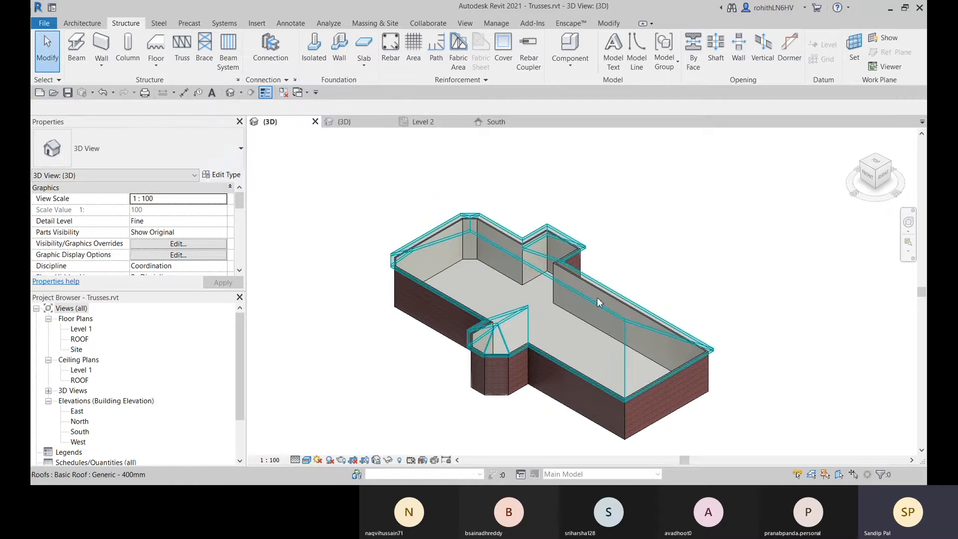
pyautogui.keyDown('shift'); pyautogui.moveTo(544, 318); pyautogui.dragTo(380, 298, button='middle'); pyautogui.keyUp('shift')
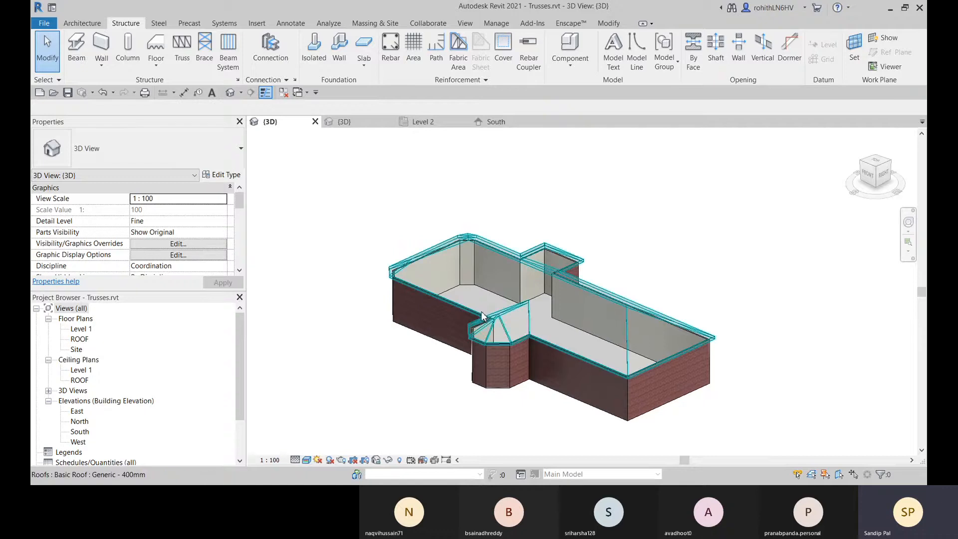
pyautogui.doubleClick(79, 339)
pyautogui.moveTo(537, 341); pyautogui.dragTo(483, 342, button='middle')
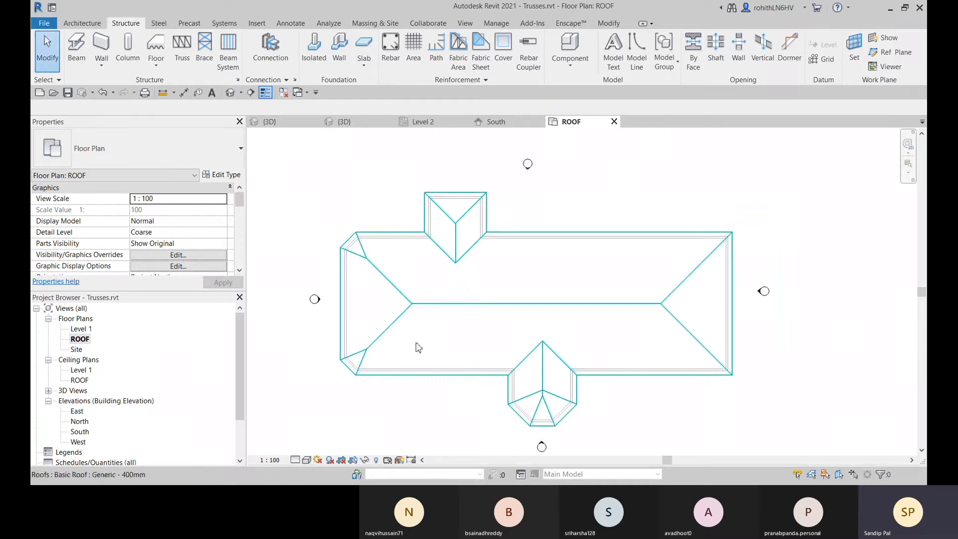
# Set the ROOF plan's detail level to Fine and its visual style to Hidden Line
pyautogui.click(295, 459)
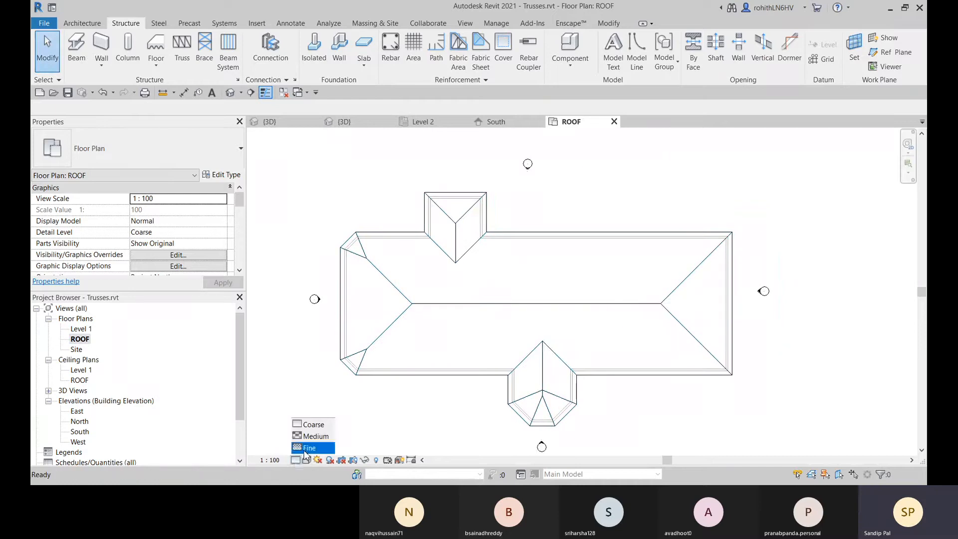
pyautogui.click(310, 448)
pyautogui.click(307, 460)
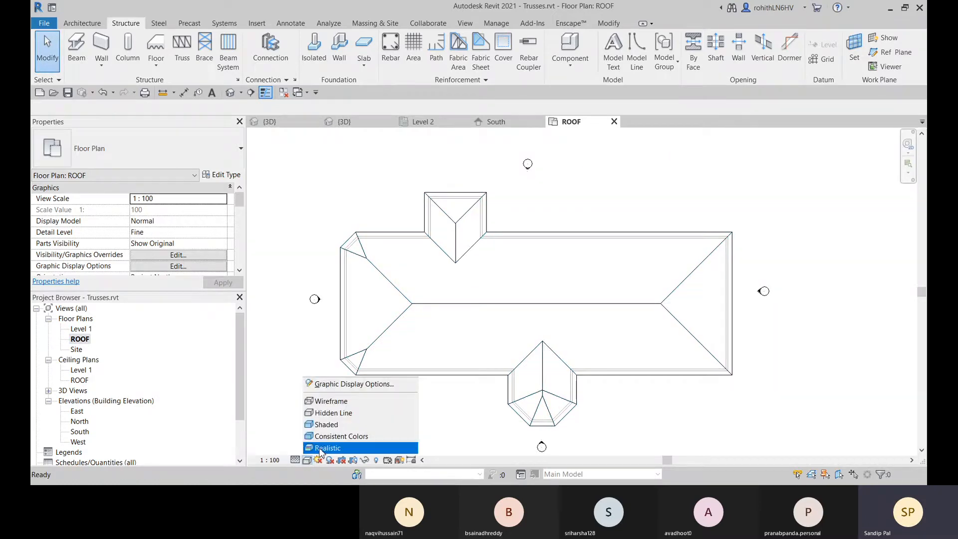
pyautogui.click(330, 412)
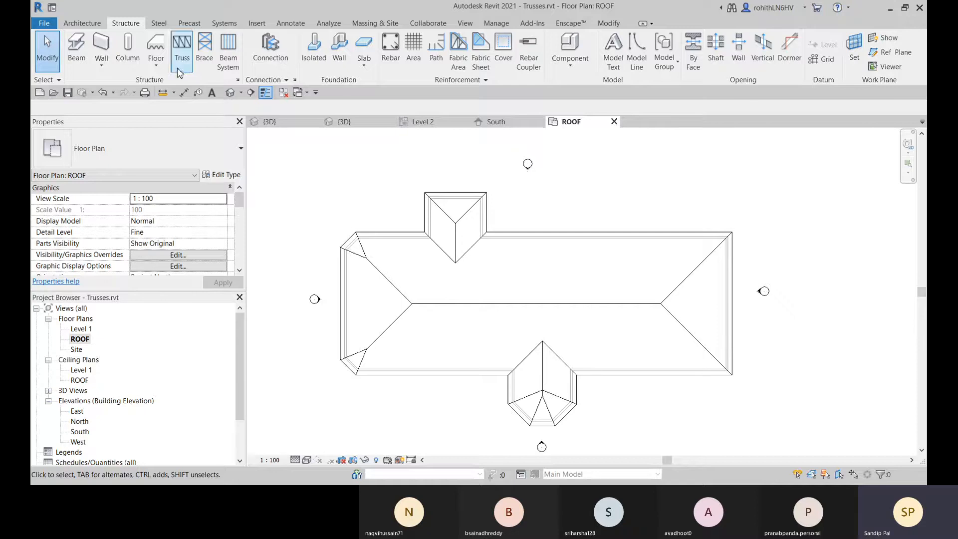
# Start the Truss command, agree to load a truss family, and open the Structural Trusses library folder
pyautogui.click(183, 47)
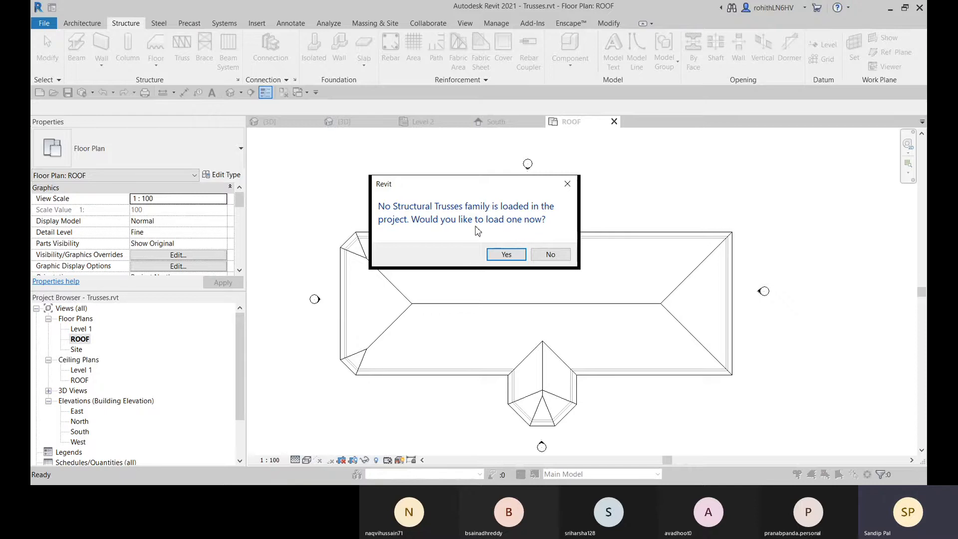
pyautogui.click(507, 254)
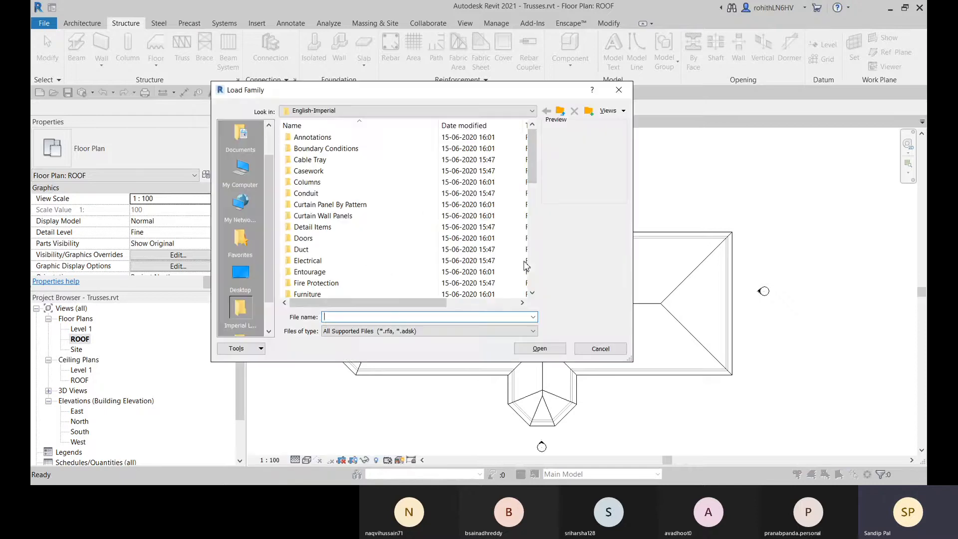
pyautogui.scroll(-6, 349, 197)
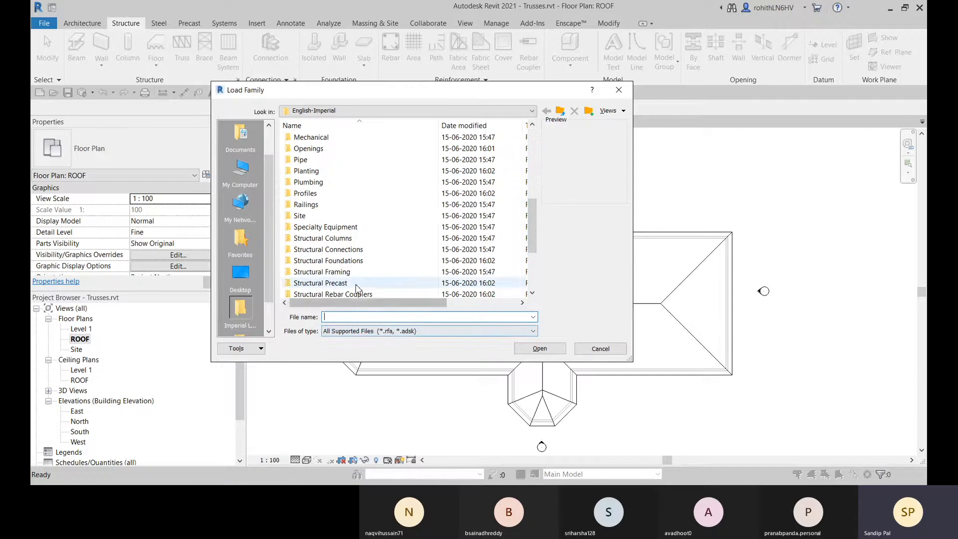
pyautogui.scroll(-1, 402, 268)
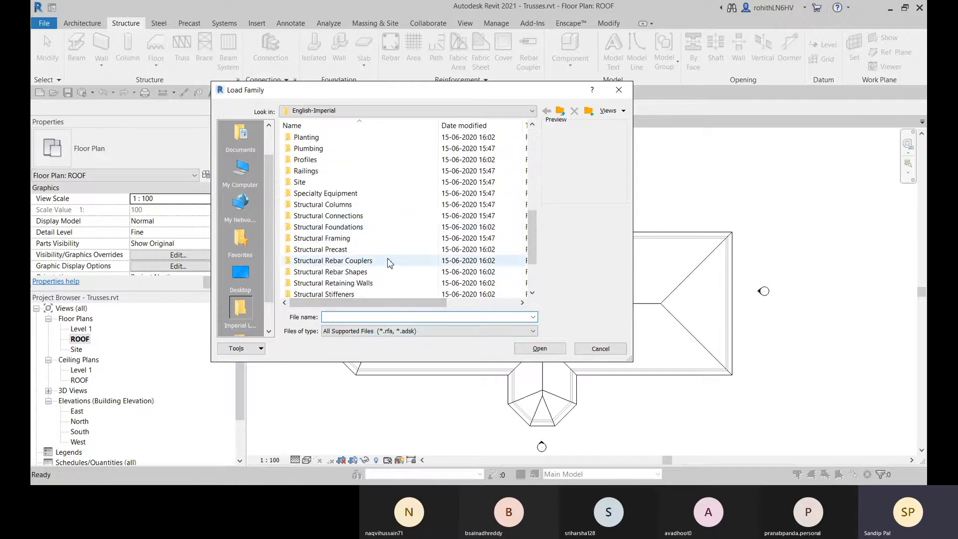
pyautogui.scroll(-1, 389, 259)
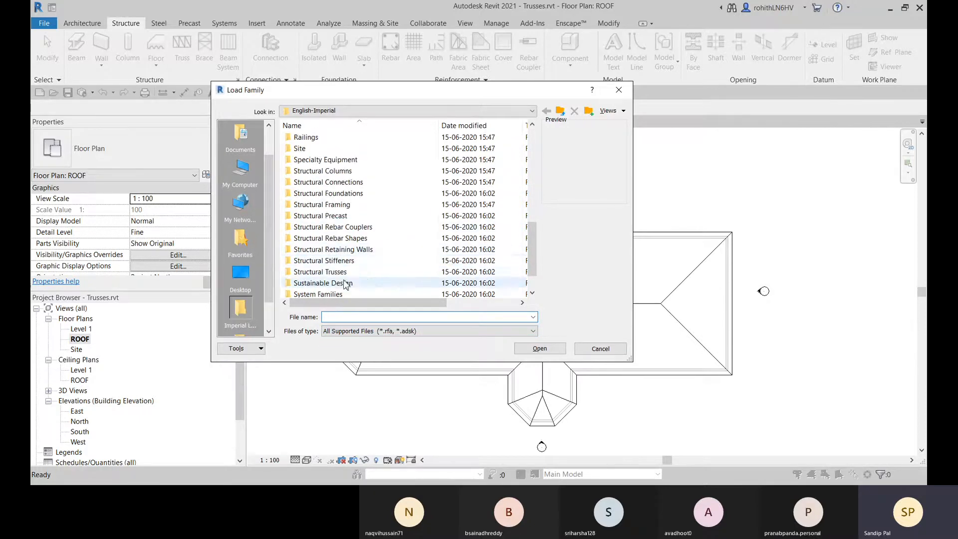
pyautogui.doubleClick(328, 273)
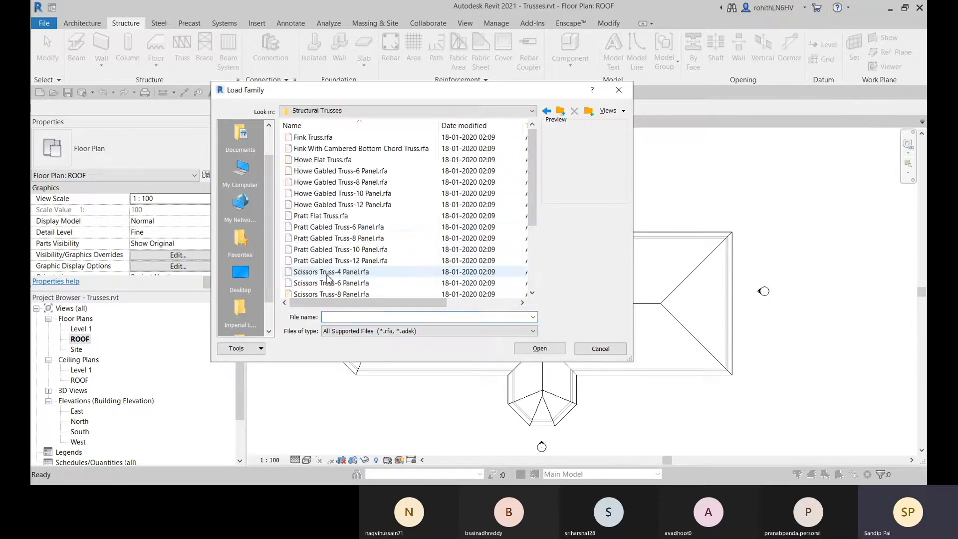
# Compare the previews of the Howe, Pratt, Fink and Scissors truss families in the library folder
pyautogui.click(352, 172)
pyautogui.click(329, 193)
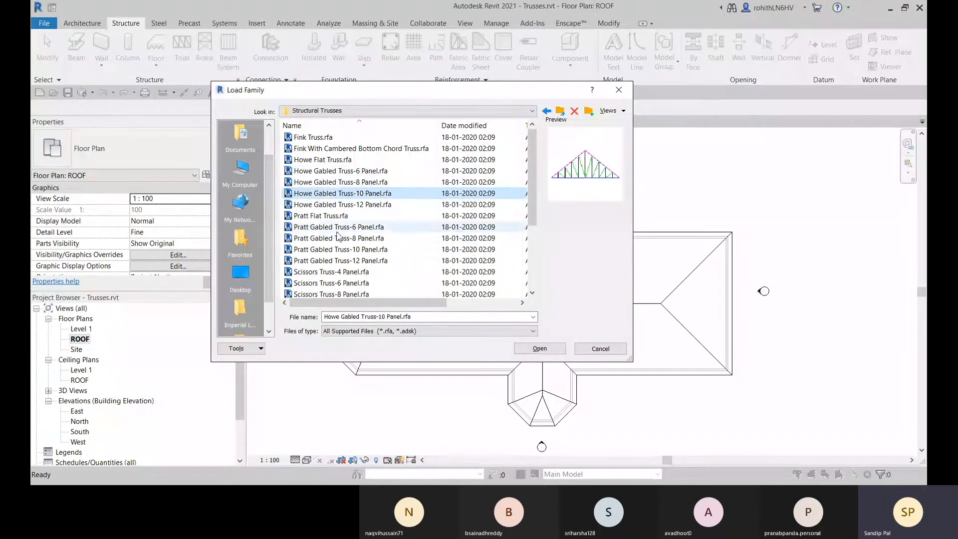
pyautogui.click(336, 230)
pyautogui.click(325, 250)
pyautogui.click(352, 160)
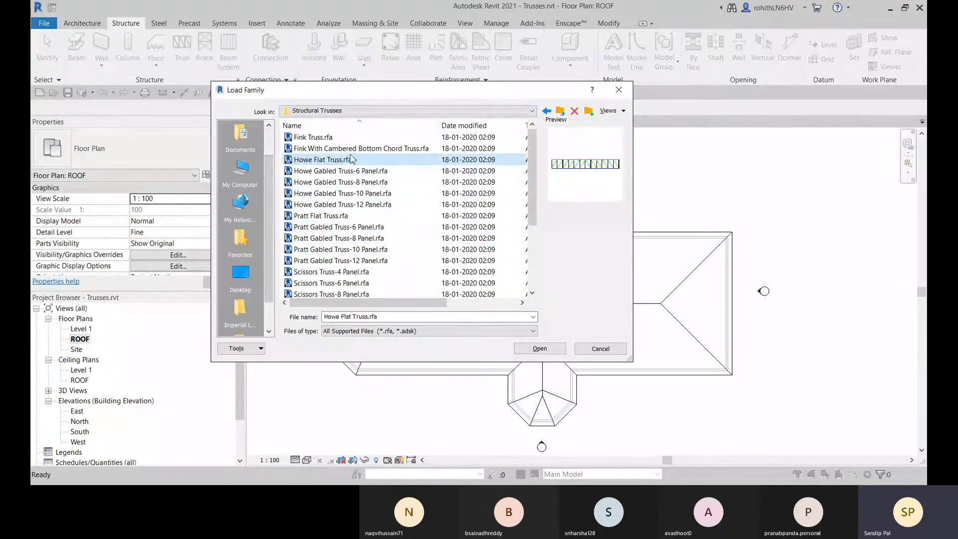
pyautogui.click(335, 150)
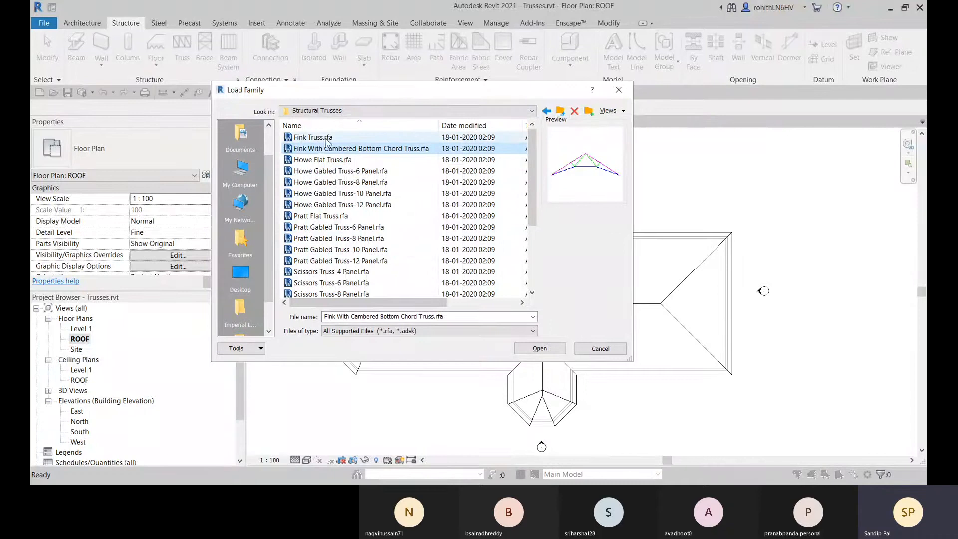
pyautogui.click(327, 138)
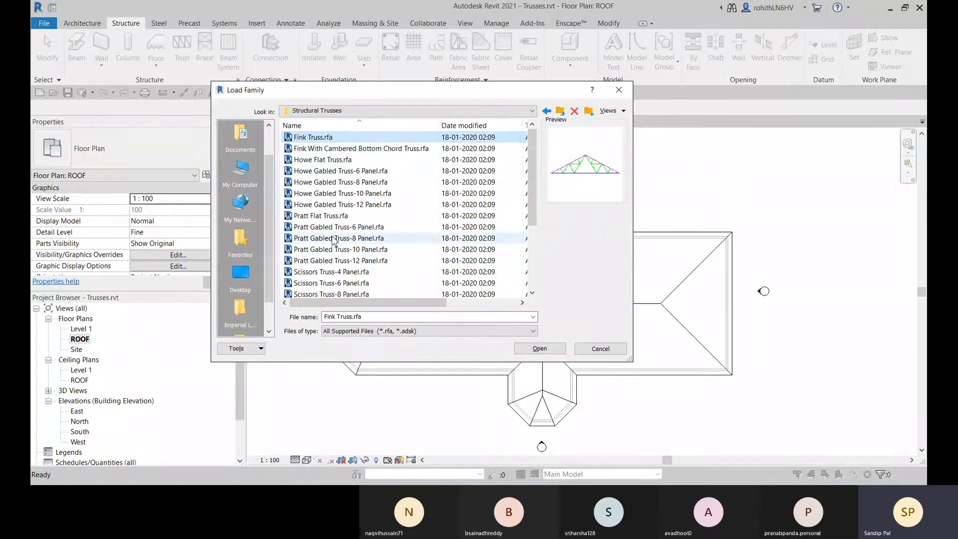
pyautogui.click(337, 217)
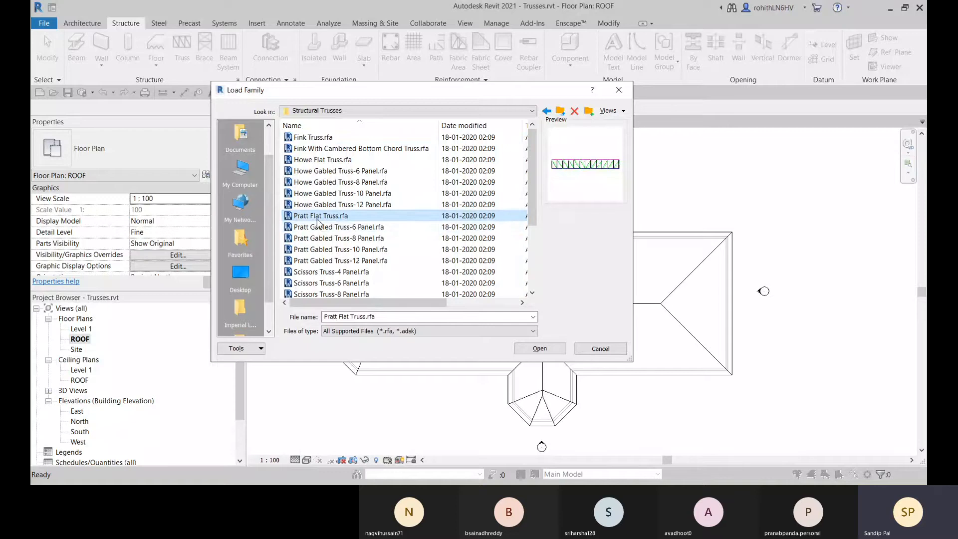
pyautogui.click(330, 160)
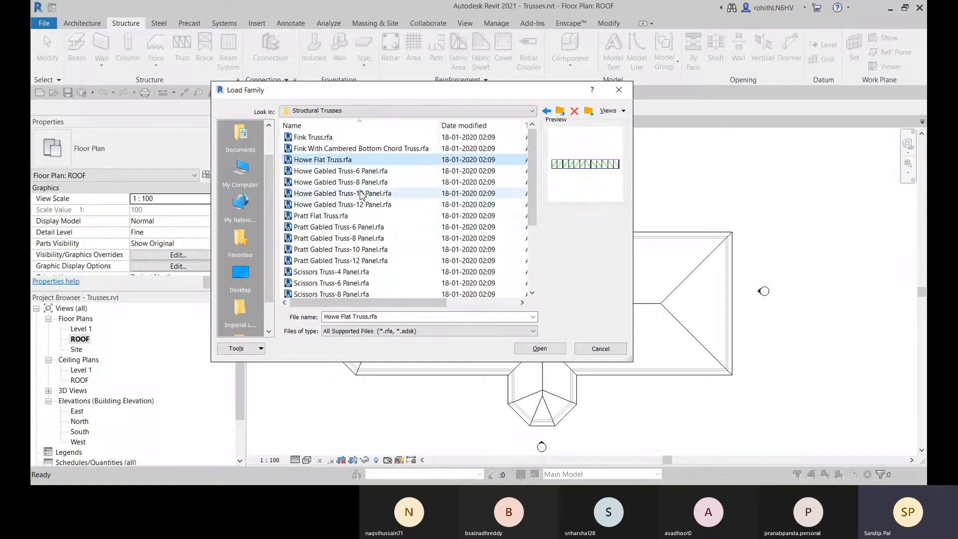
pyautogui.click(316, 260)
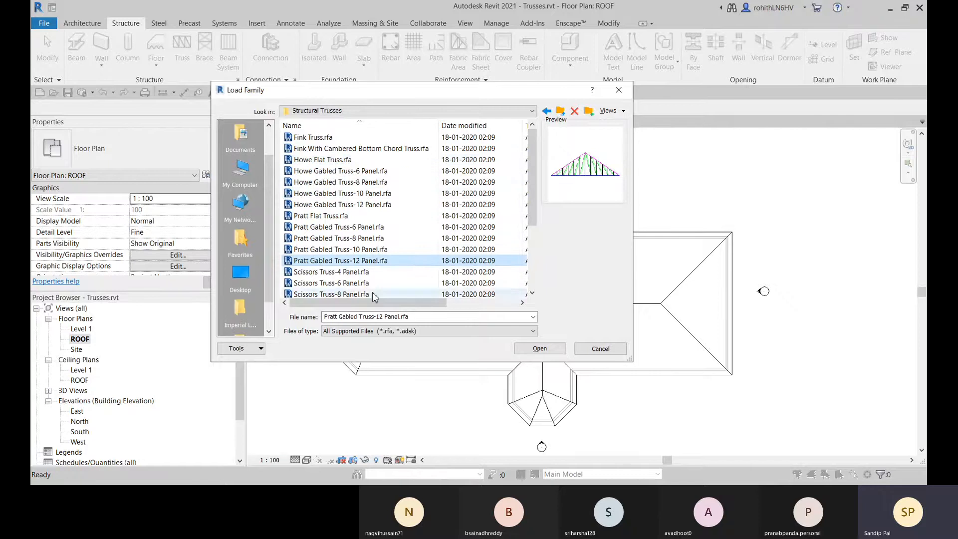
pyautogui.click(316, 273)
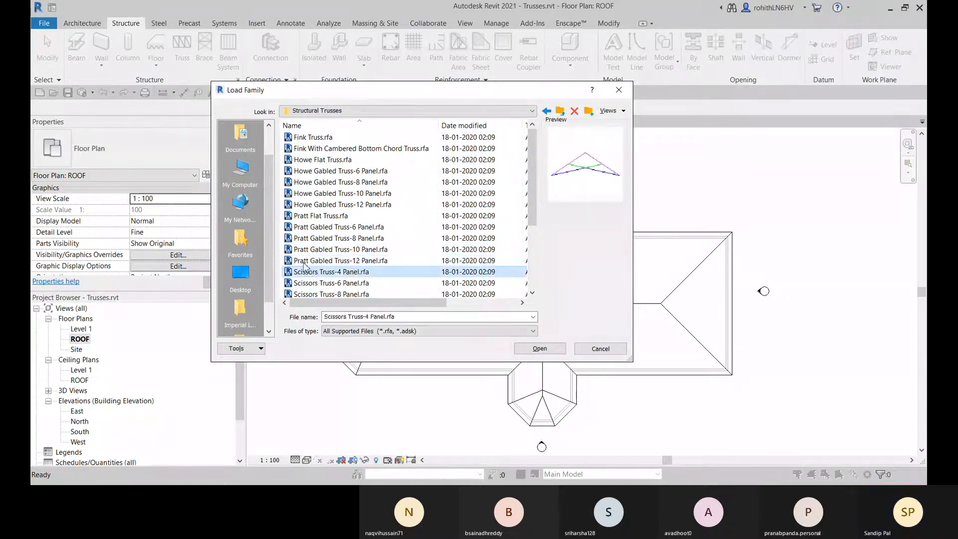
pyautogui.click(324, 220)
# Load the Howe Flat Truss.rfa family and turn off tagging on placement
pyautogui.click(308, 160)
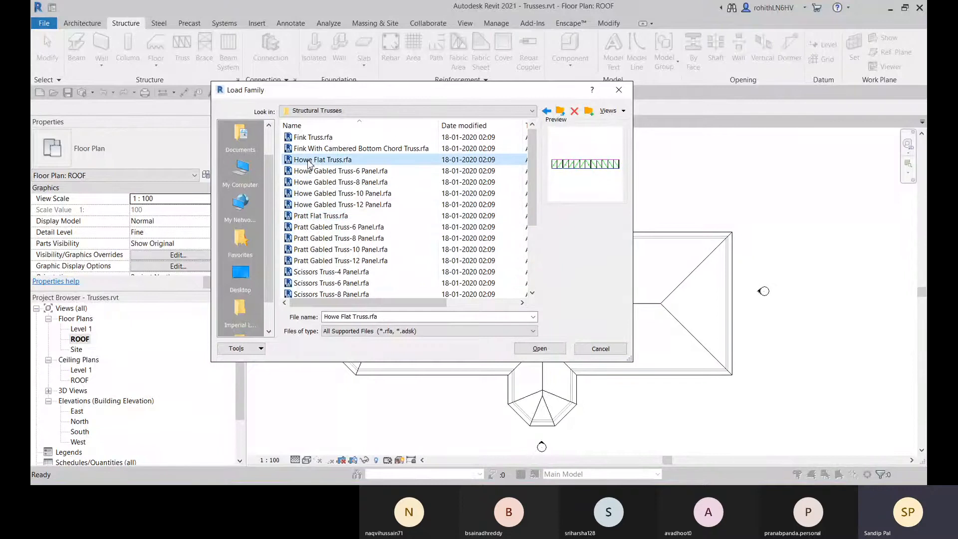
pyautogui.click(540, 348)
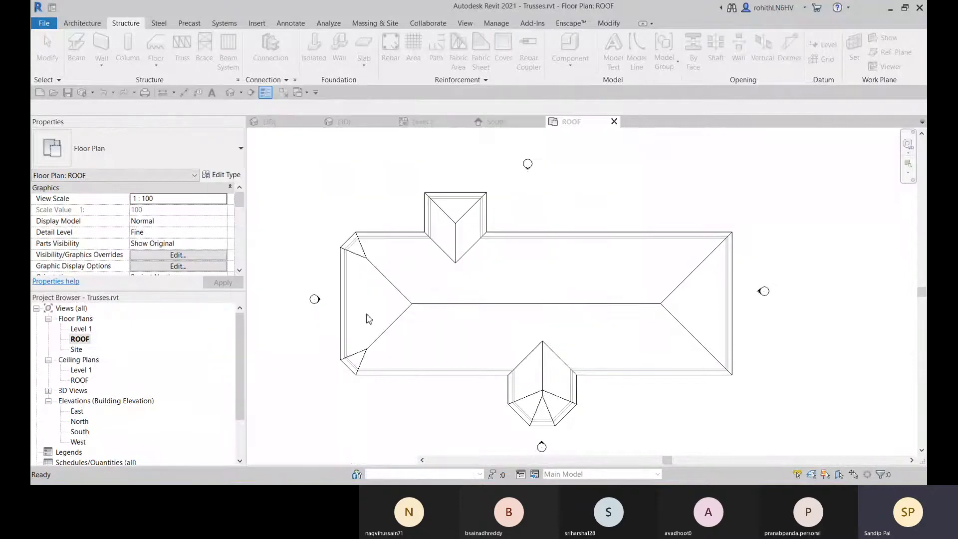
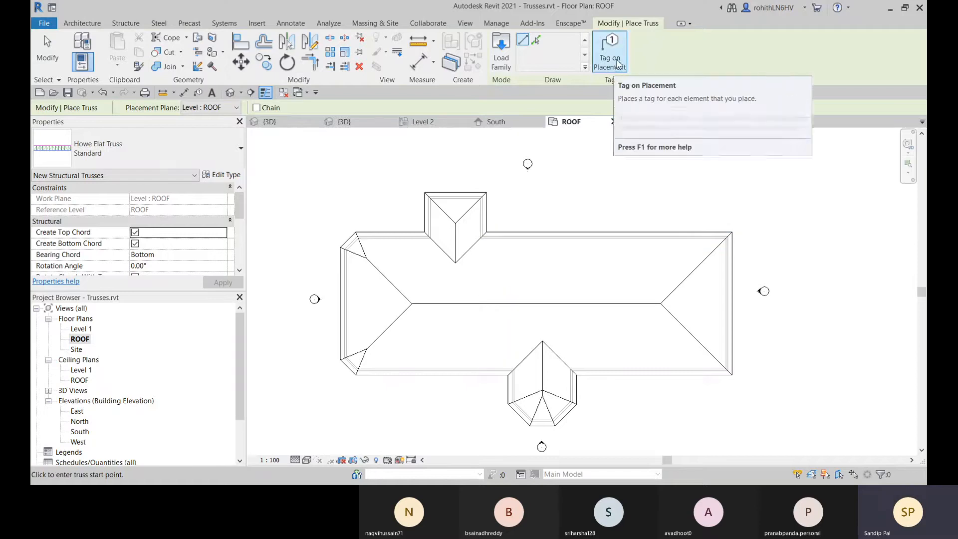
pyautogui.click(611, 60)
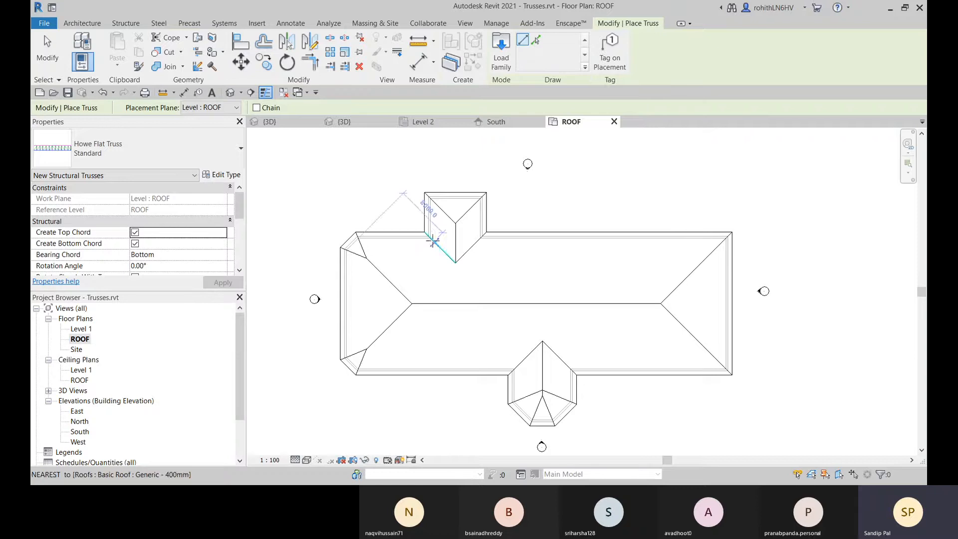
# Place a Howe Flat Truss about 19035 mm long between the two long walls, aligned with the west edge of the north wing's roof
pyautogui.scroll(5, 427, 239)
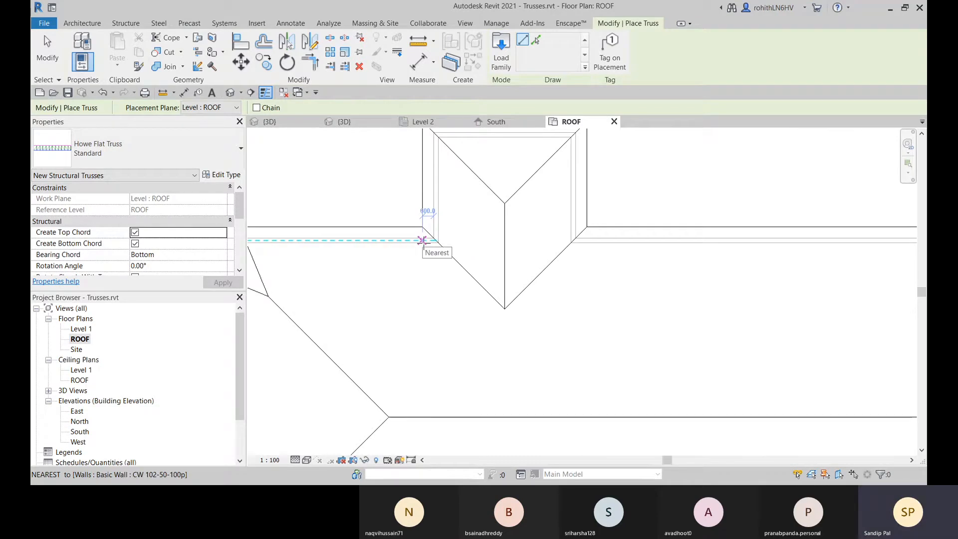
pyautogui.click(423, 240)
pyautogui.scroll(-3, 426, 345)
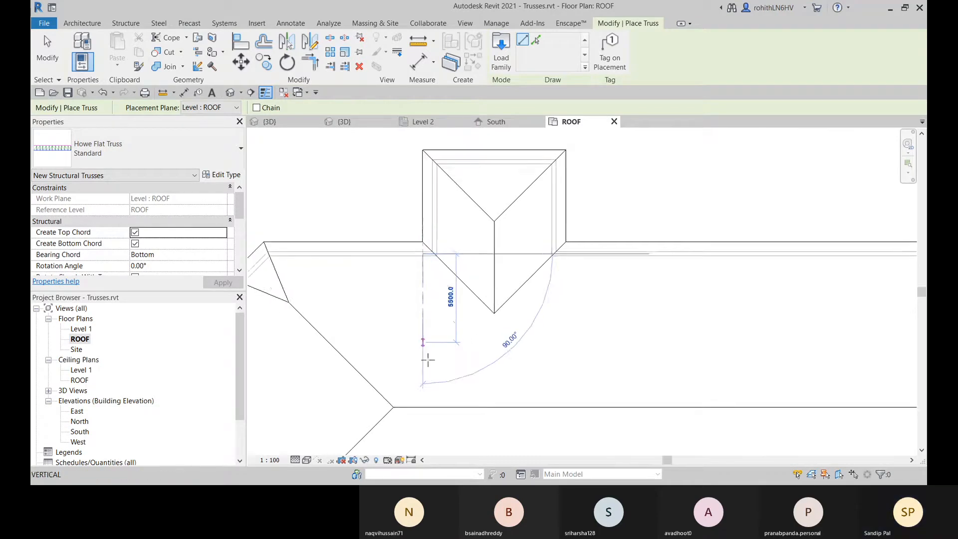
pyautogui.moveTo(426, 364); pyautogui.dragTo(439, 182, button='middle')
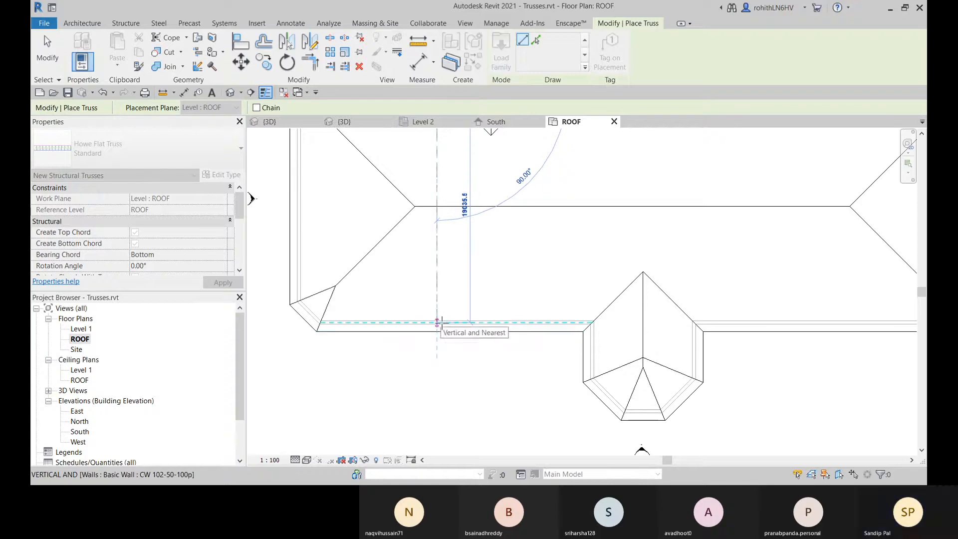
pyautogui.click(437, 322)
pyautogui.scroll(-2, 486, 256)
pyautogui.moveTo(487, 257); pyautogui.dragTo(470, 352, button='middle')
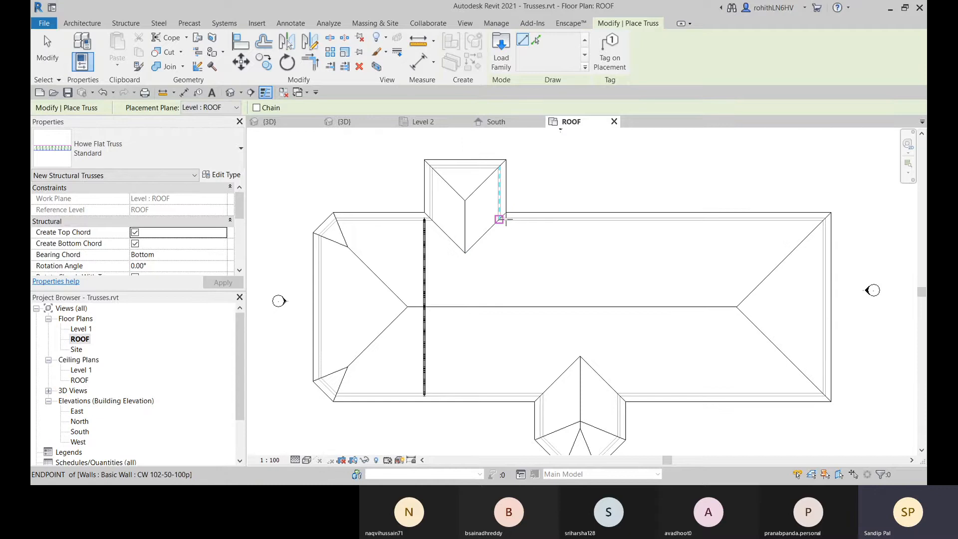
# Place a second parallel truss about 19035 mm long between the long walls, aligned with the east edge of the north wing's roof
pyautogui.scroll(2, 500, 220)
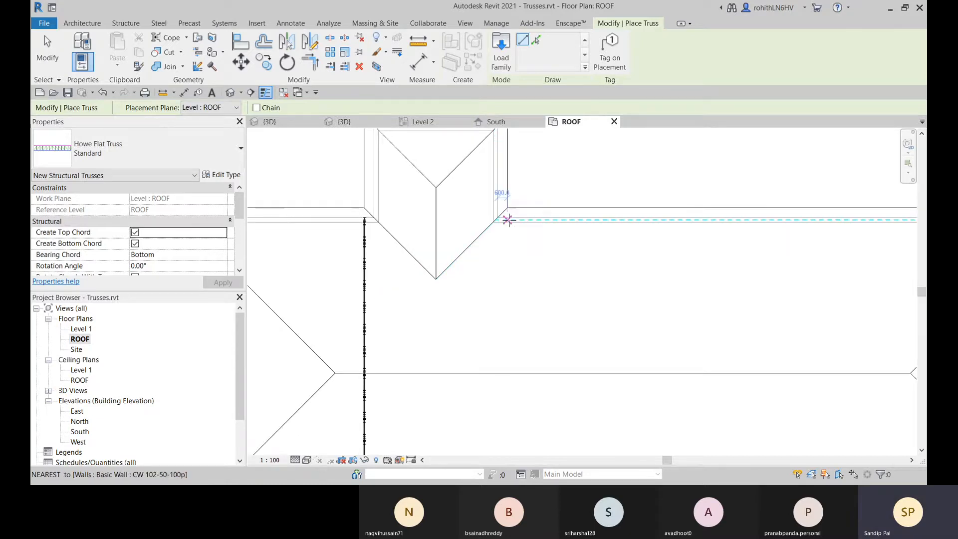
pyautogui.click(507, 219)
pyautogui.scroll(-4, 505, 339)
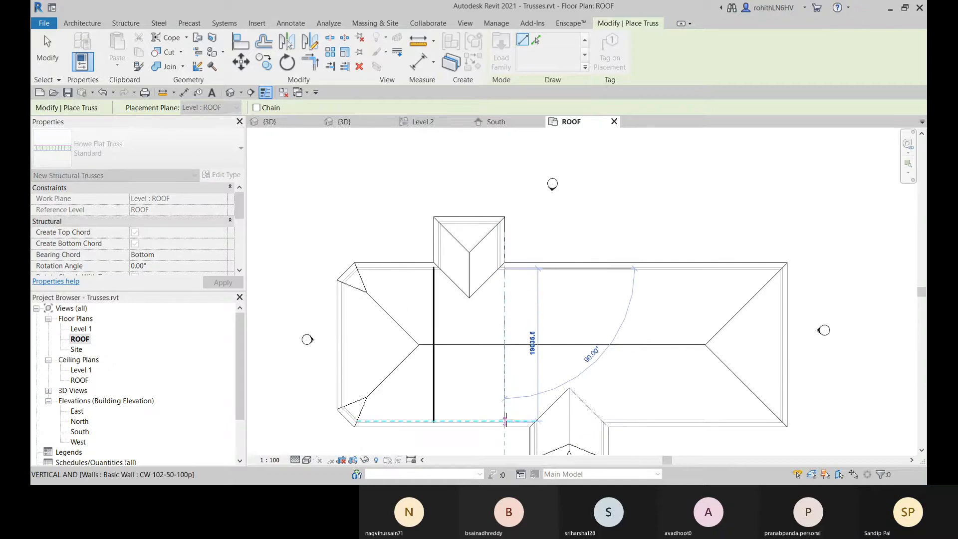
pyautogui.click(505, 421)
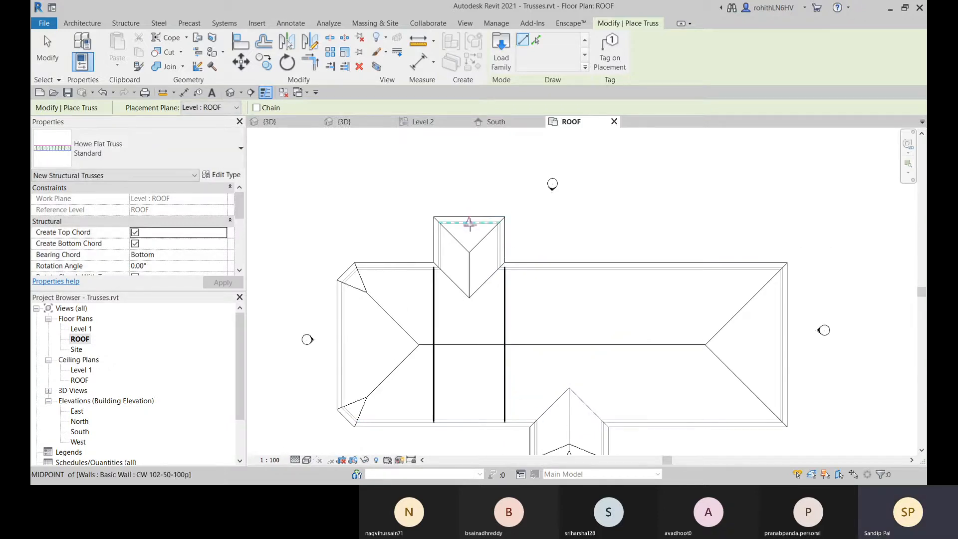
# Place a third truss from the midpoint of the north wing's end wall straight to the south long wall, and end truss placement
pyautogui.click(470, 223)
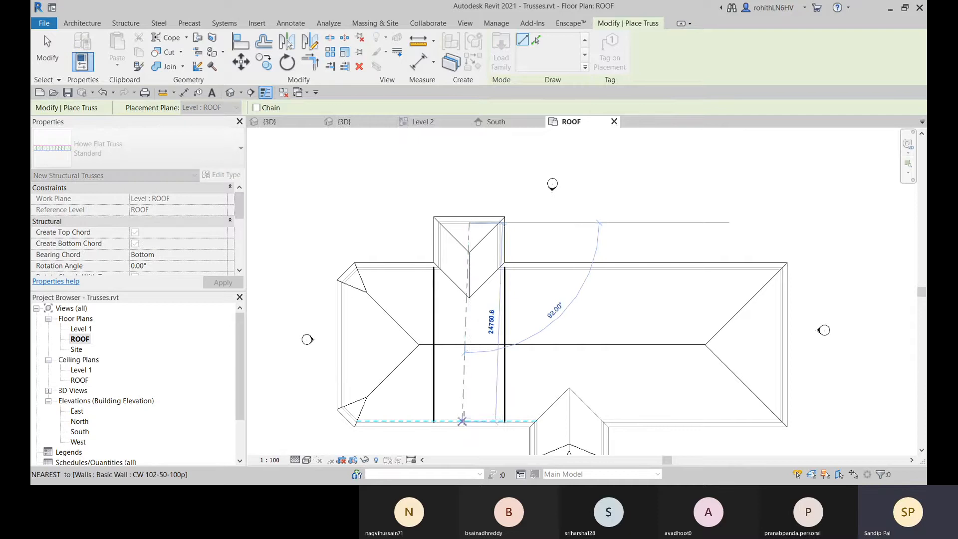
pyautogui.click(469, 421)
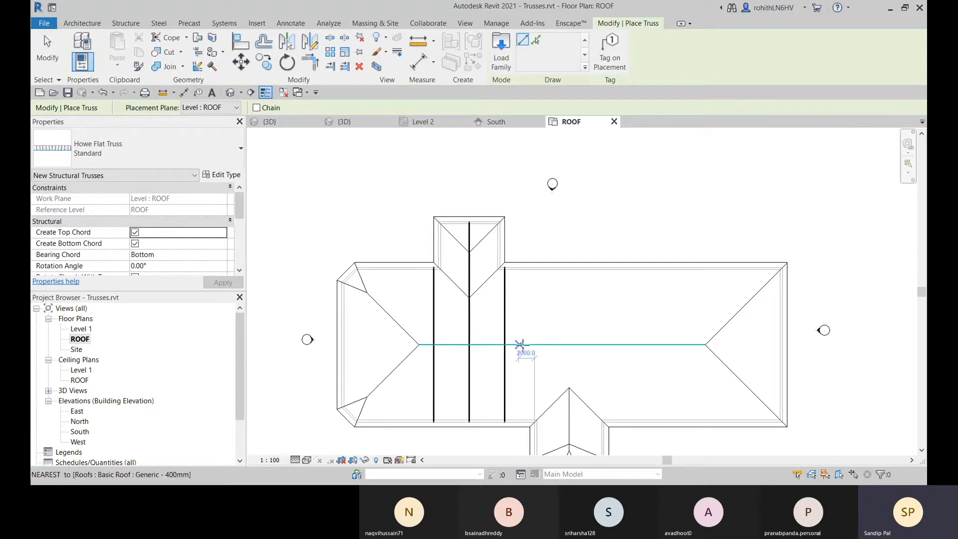
pyautogui.moveTo(558, 353); pyautogui.dragTo(524, 336, button='middle')
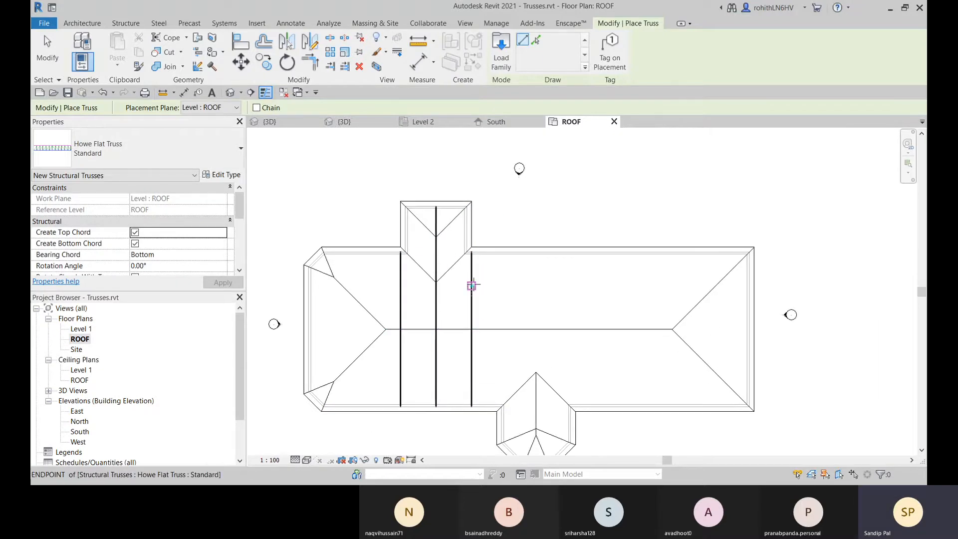
pyautogui.moveTo(513, 393); pyautogui.dragTo(525, 388, button='middle')
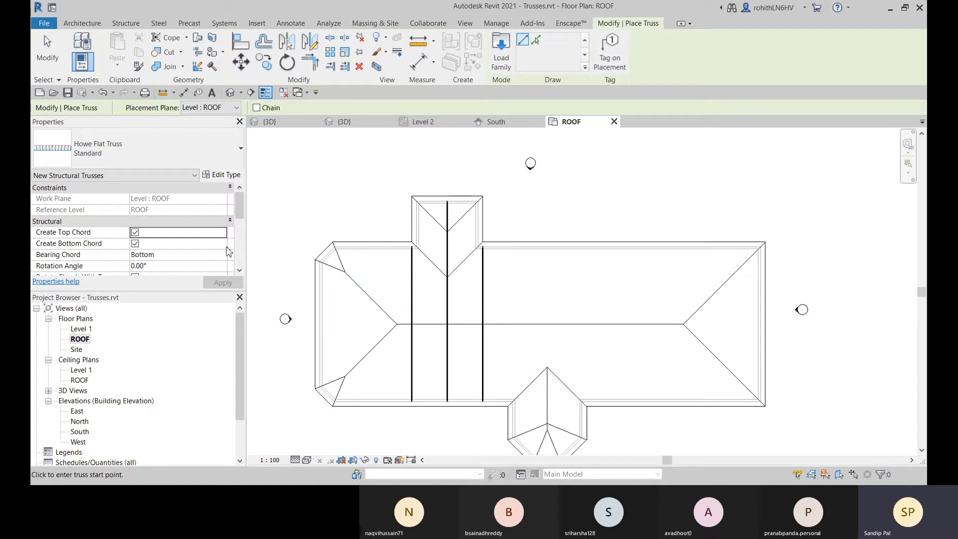
pyautogui.click(212, 110)
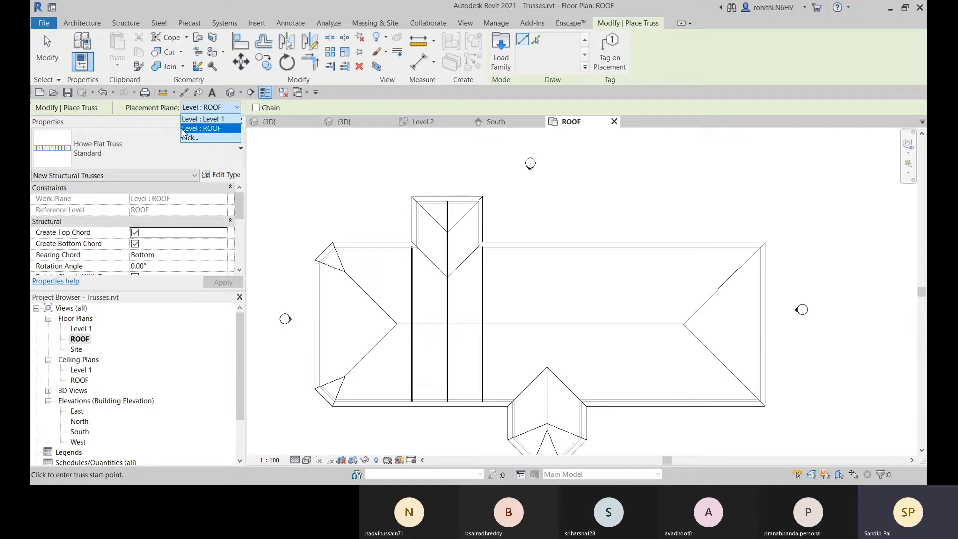
pyautogui.click(148, 114)
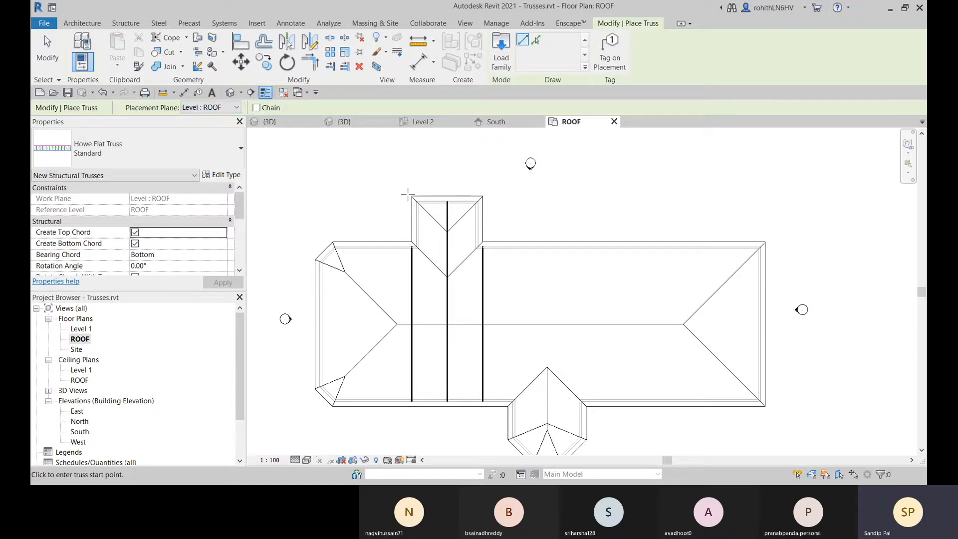
pyautogui.rightClick(337, 166)
pyautogui.click(349, 170)
pyautogui.rightClick(347, 167)
pyautogui.click(354, 172)
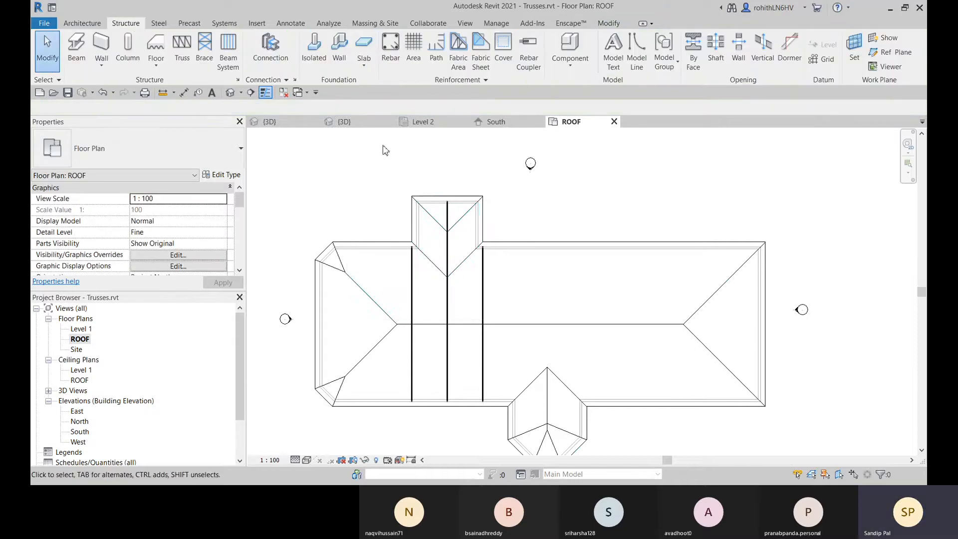
# In the 3D view, attach the top of the easternmost truss to the roof
pyautogui.click(229, 92)
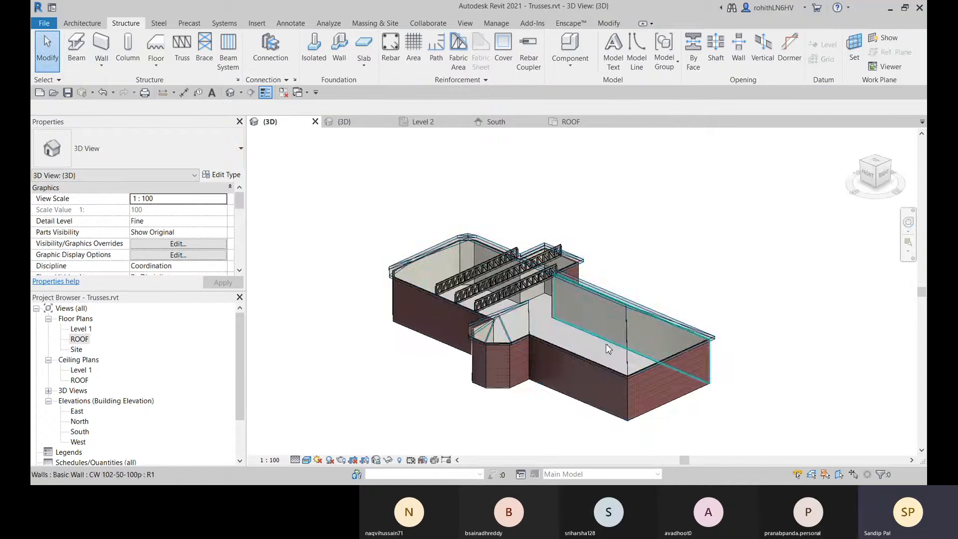
pyautogui.keyDown('shift'); pyautogui.moveTo(547, 288); pyautogui.dragTo(464, 309, button='middle'); pyautogui.keyUp('shift')
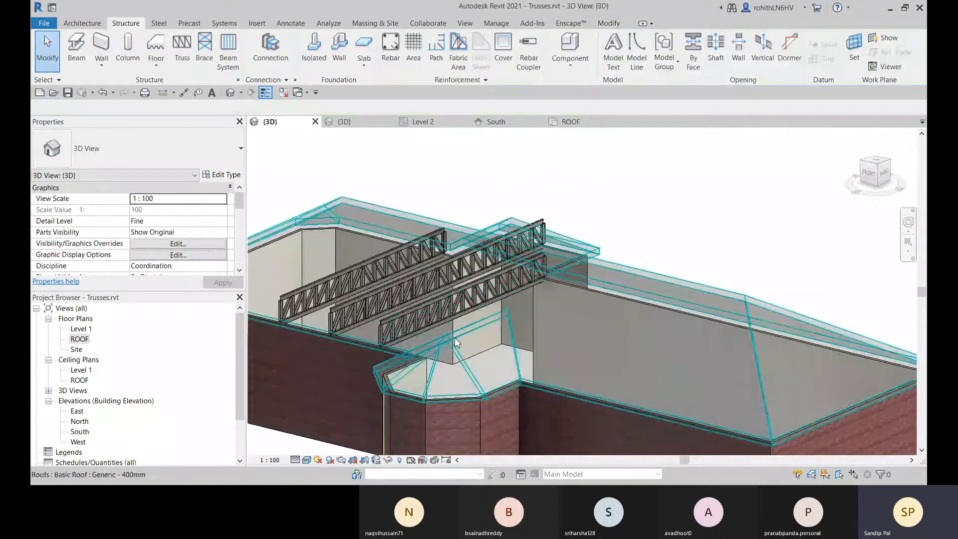
pyautogui.click(433, 322)
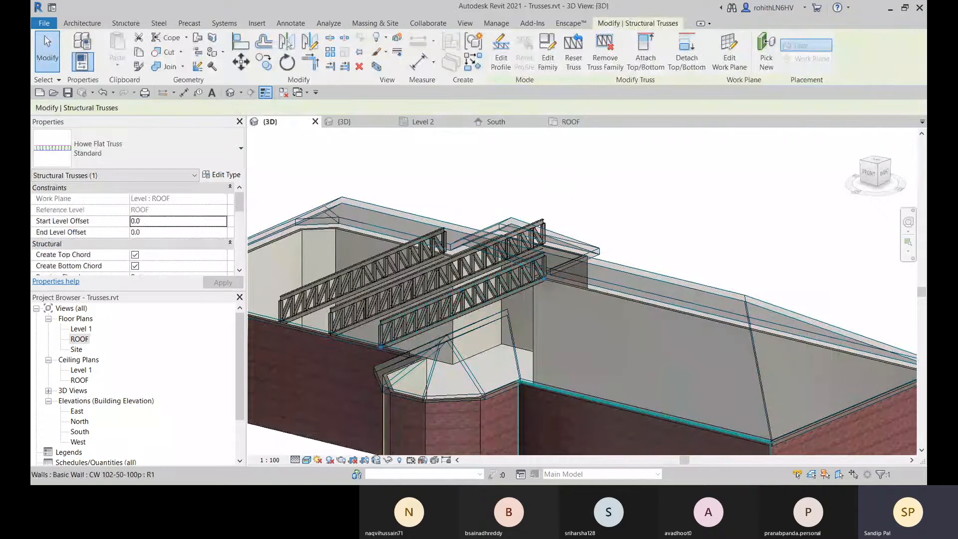
pyautogui.keyDown('shift'); pyautogui.moveTo(619, 343); pyautogui.dragTo(614, 280, button='middle'); pyautogui.keyUp('shift')
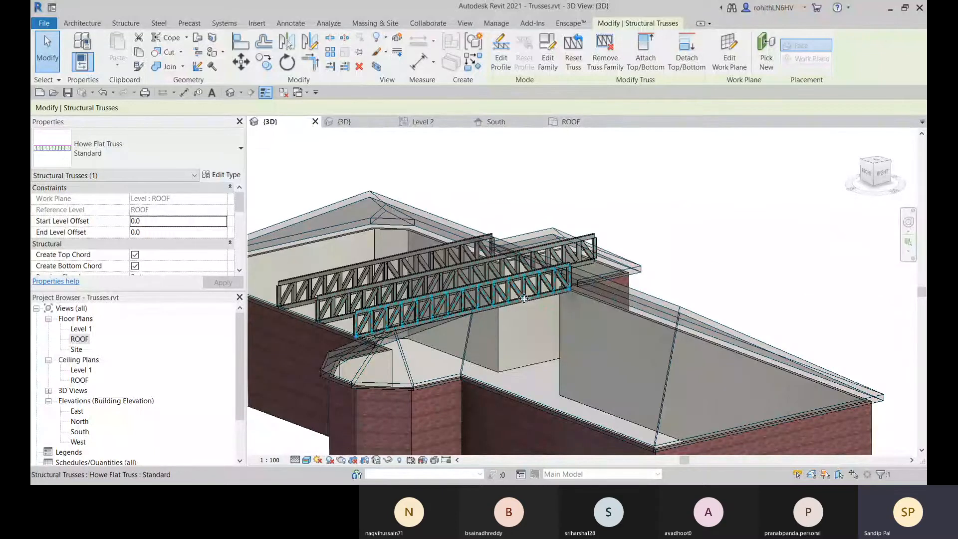
pyautogui.click(654, 73)
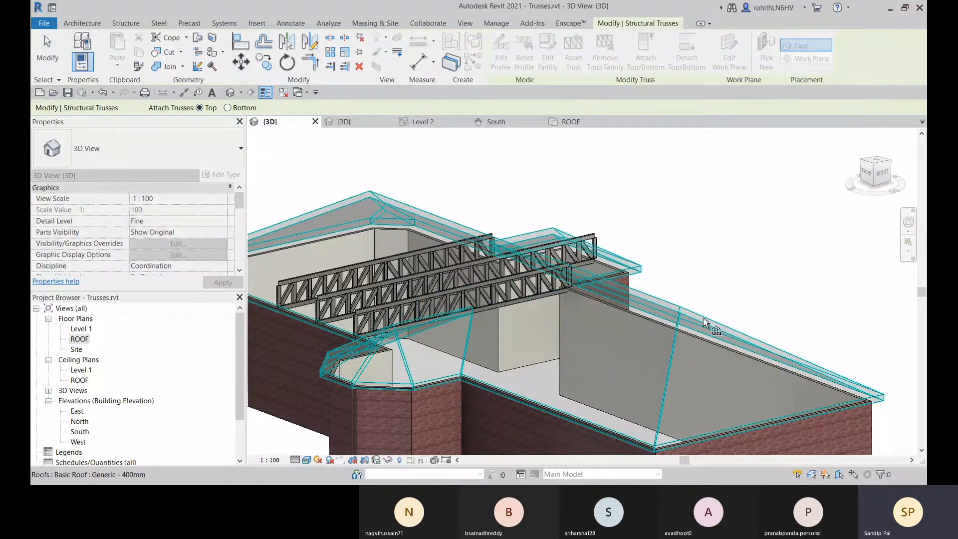
pyautogui.click(391, 409)
# Examine the roof-attached truss from several sides, checking its sloped top chord and end panels against the flat trusses
pyautogui.keyDown('shift'); pyautogui.moveTo(544, 323); pyautogui.dragTo(535, 288, button='middle'); pyautogui.keyUp('shift')
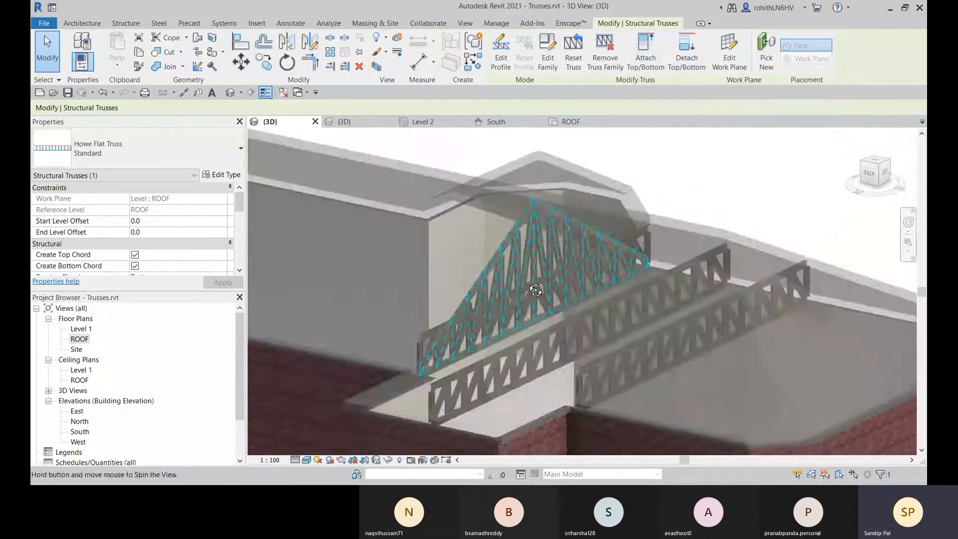
pyautogui.scroll(4, 428, 333)
pyautogui.moveTo(428, 352); pyautogui.dragTo(483, 241, button='middle')
pyautogui.keyDown('shift'); pyautogui.moveTo(441, 331); pyautogui.dragTo(463, 323, button='middle'); pyautogui.keyUp('shift')
pyautogui.keyDown('shift'); pyautogui.moveTo(533, 262); pyautogui.dragTo(451, 245, button='middle'); pyautogui.keyUp('shift')
pyautogui.scroll(-2, 492, 249)
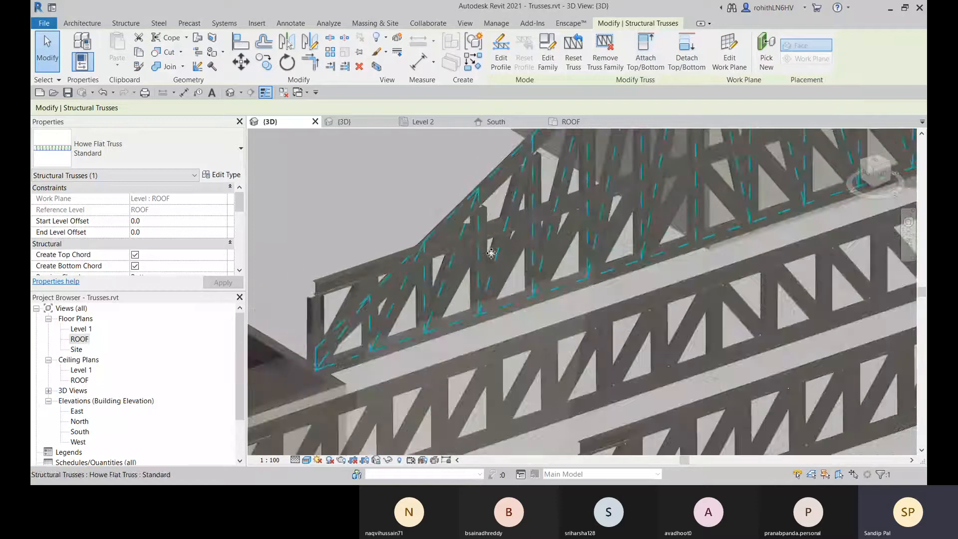
pyautogui.keyDown('shift'); pyautogui.moveTo(522, 240); pyautogui.dragTo(599, 257, button='middle'); pyautogui.keyUp('shift')
pyautogui.scroll(-3, 547, 223)
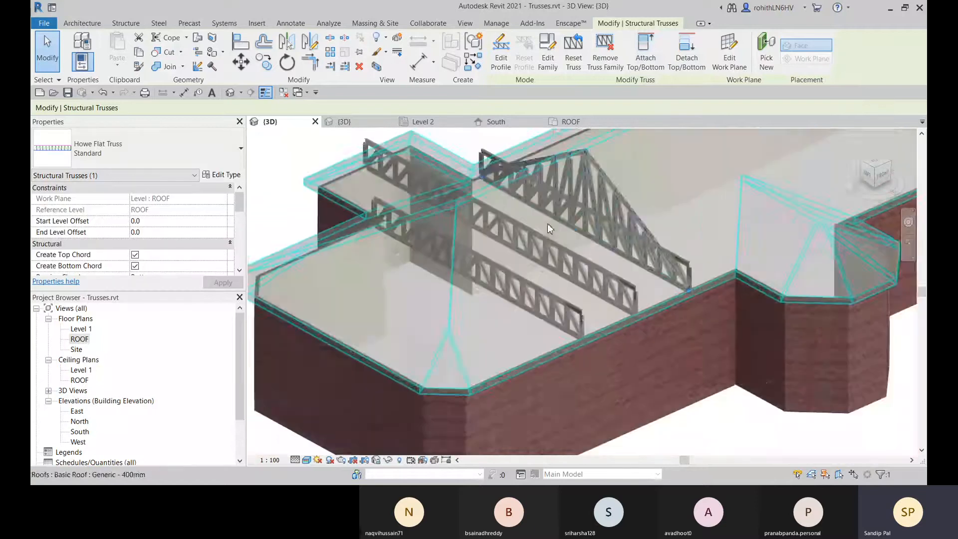
pyautogui.moveTo(547, 223)
pyautogui.keyDown('shift'); pyautogui.mouseDown(button='middle')
pyautogui.moveTo(499, 248)
pyautogui.moveTo(556, 223)
pyautogui.mouseUp(button='middle'); pyautogui.keyUp('shift')
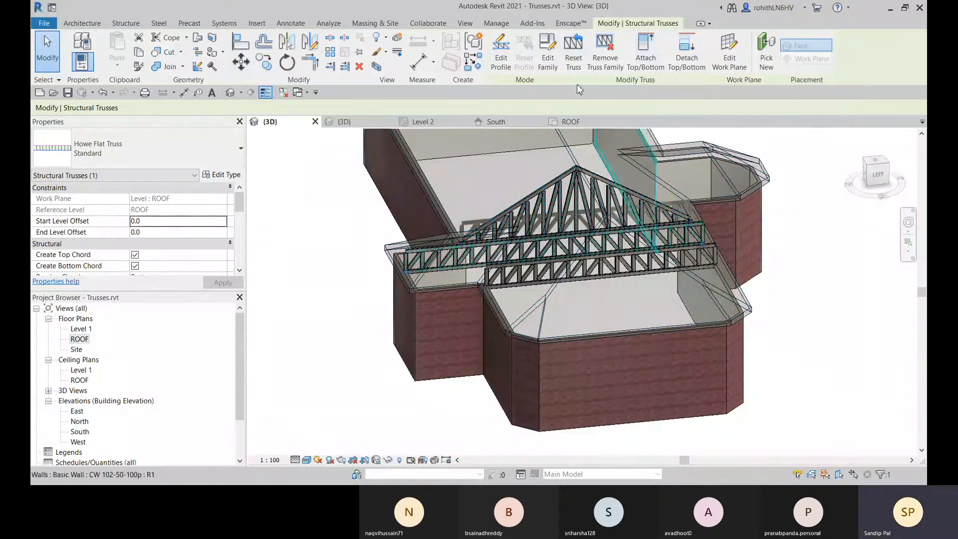
# Attach the top of the middle truss, the one extending into the north wing, to the roof
pyautogui.press('Escape')
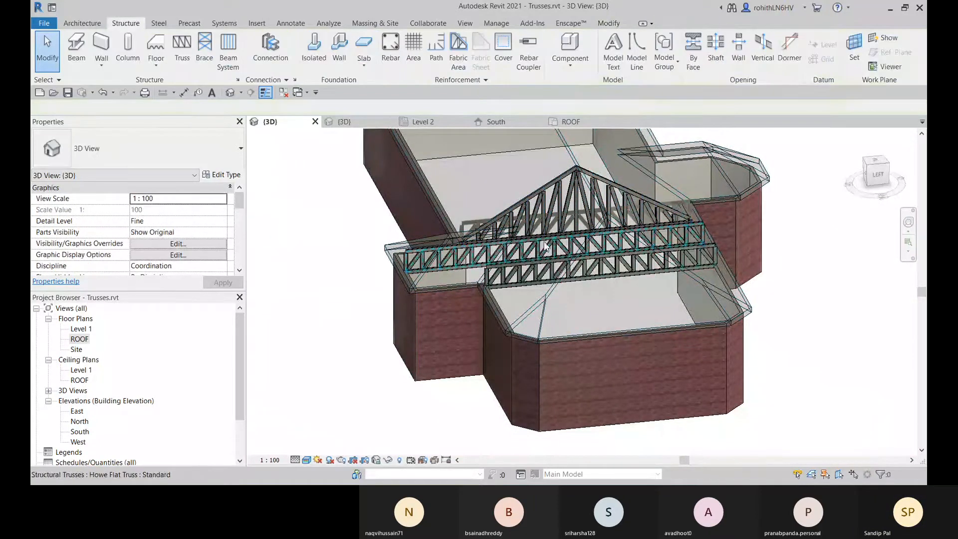
pyautogui.click(518, 253)
pyautogui.click(645, 50)
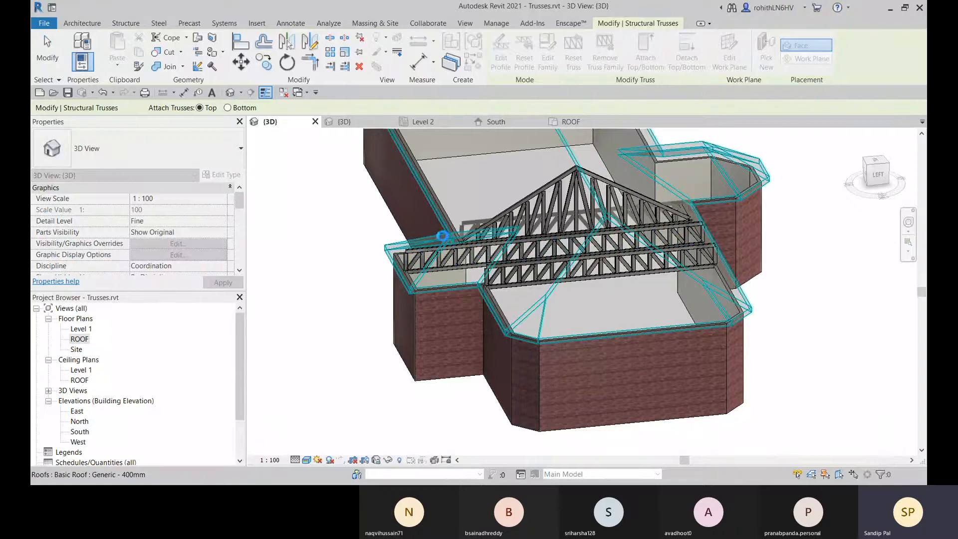
pyautogui.click(442, 236)
pyautogui.keyDown('shift'); pyautogui.moveTo(499, 240); pyautogui.dragTo(579, 242, button='middle'); pyautogui.keyUp('shift')
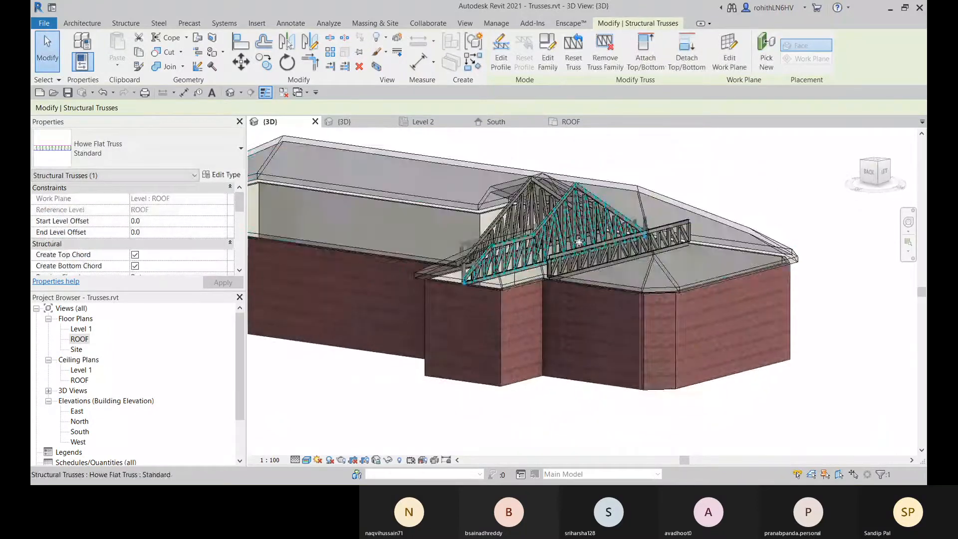
pyautogui.keyDown('shift'); pyautogui.moveTo(519, 254); pyautogui.dragTo(766, 270, button='middle'); pyautogui.keyUp('shift')
pyautogui.scroll(5, 754, 277)
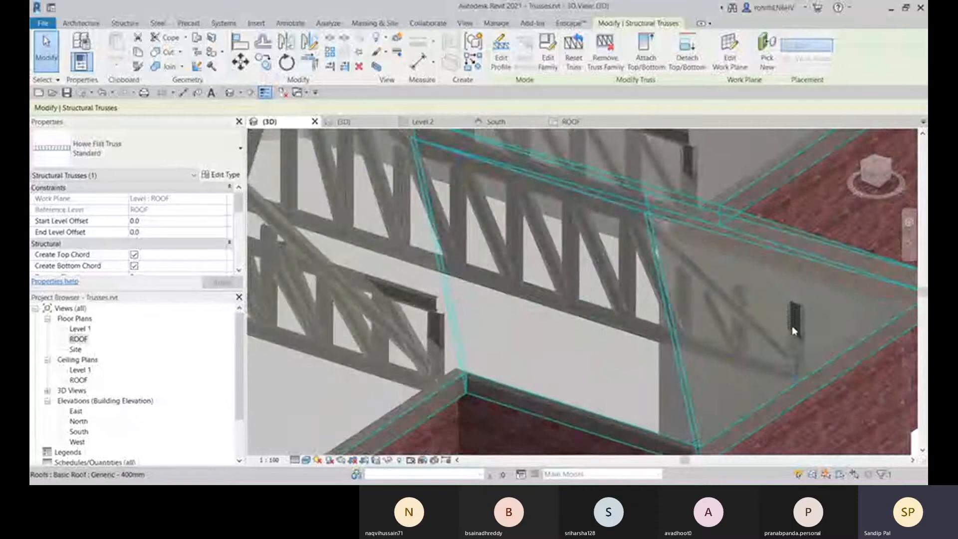
pyautogui.scroll(-6, 741, 284)
pyautogui.keyDown('shift'); pyautogui.moveTo(783, 282); pyautogui.dragTo(672, 294, button='middle'); pyautogui.keyUp('shift')
# Attach the top of the remaining flat truss, the westernmost one, to the roof
pyautogui.click(655, 287)
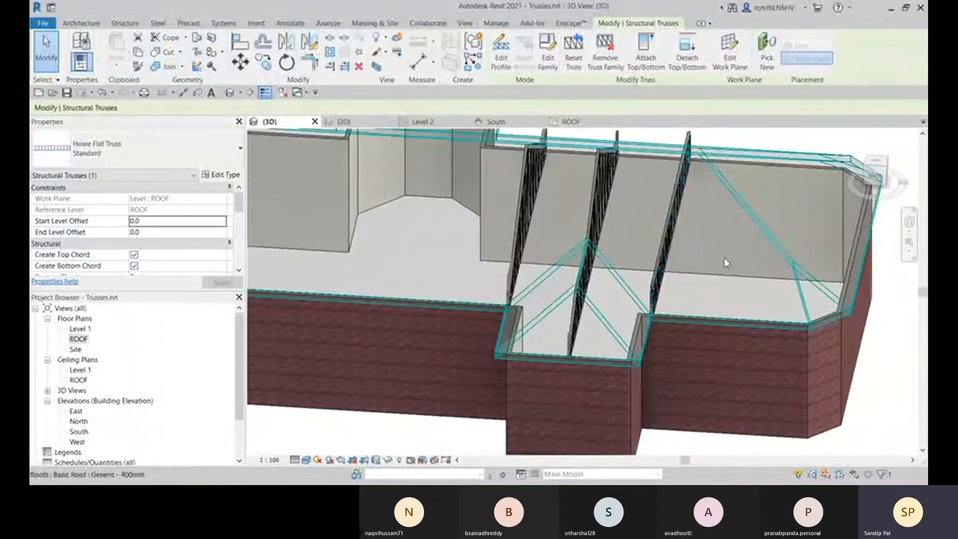
pyautogui.keyDown('shift'); pyautogui.moveTo(751, 225); pyautogui.dragTo(501, 283, button='middle'); pyautogui.keyUp('shift')
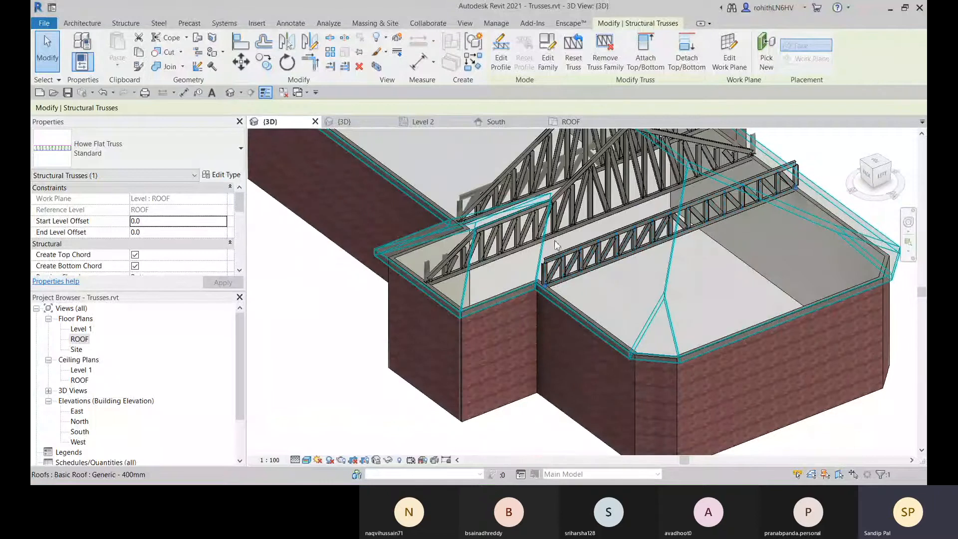
pyautogui.click(645, 50)
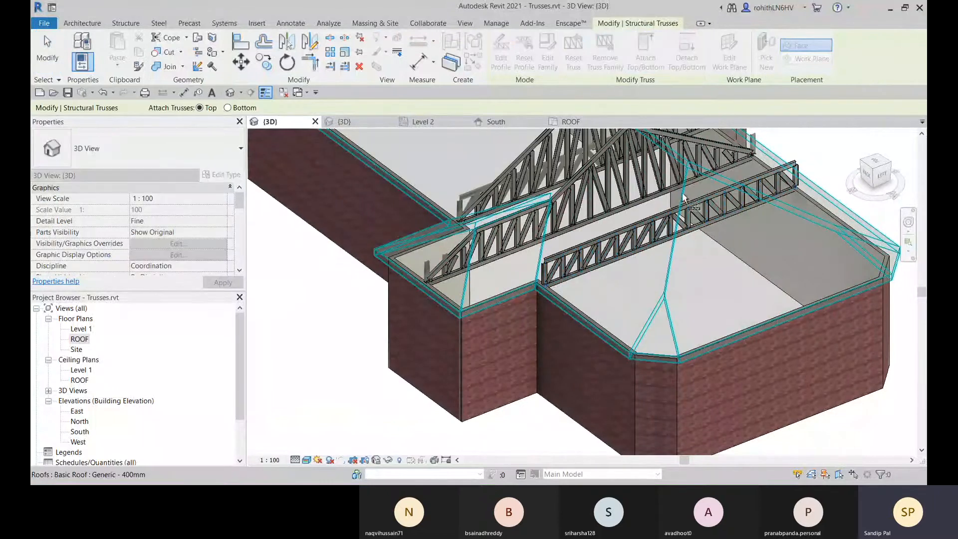
pyautogui.click(694, 175)
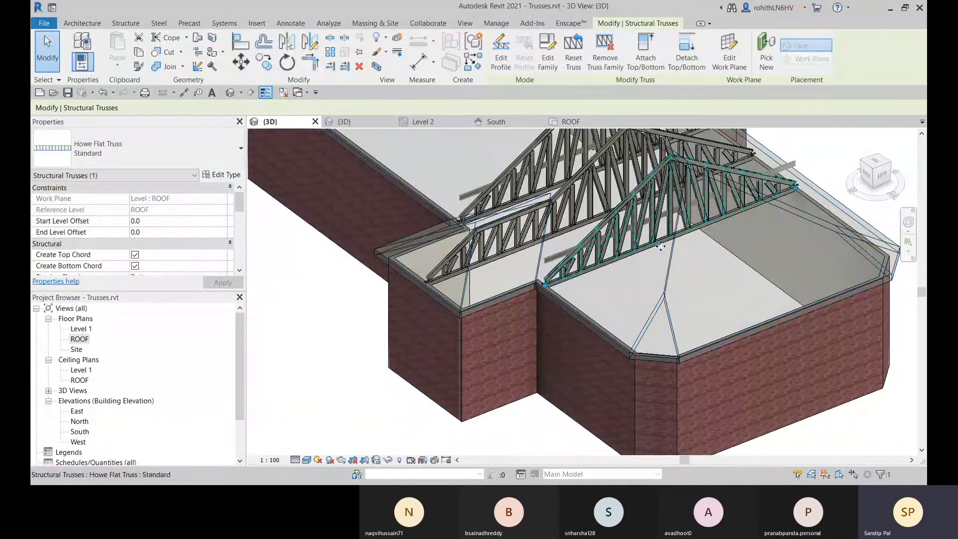
# Examine the three roof-attached trusses from several sides, checking their sloped top chords and ends against the roof
pyautogui.keyDown('shift'); pyautogui.moveTo(666, 268); pyautogui.dragTo(699, 220, button='middle'); pyautogui.keyUp('shift')
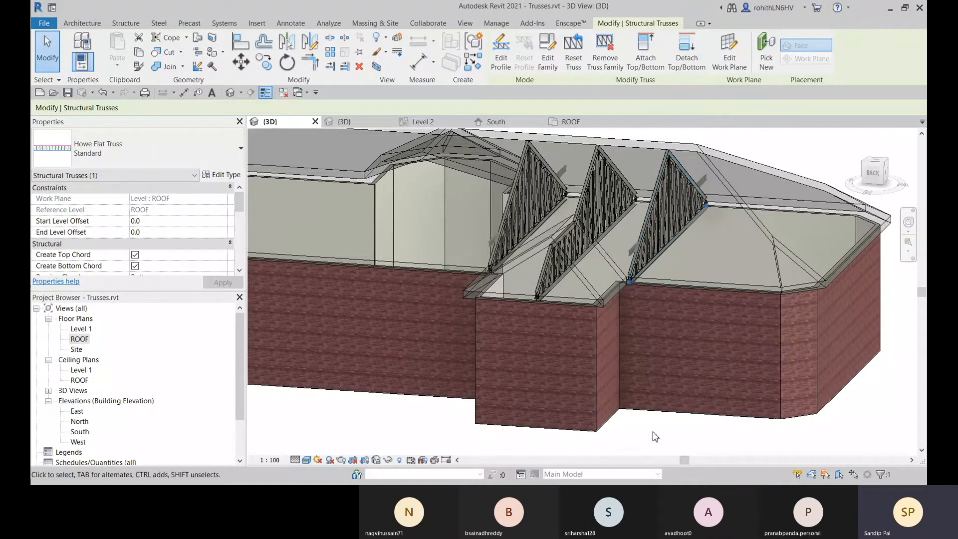
pyautogui.press('Escape')
pyautogui.keyDown('shift'); pyautogui.moveTo(634, 370); pyautogui.dragTo(516, 239, button='middle'); pyautogui.keyUp('shift')
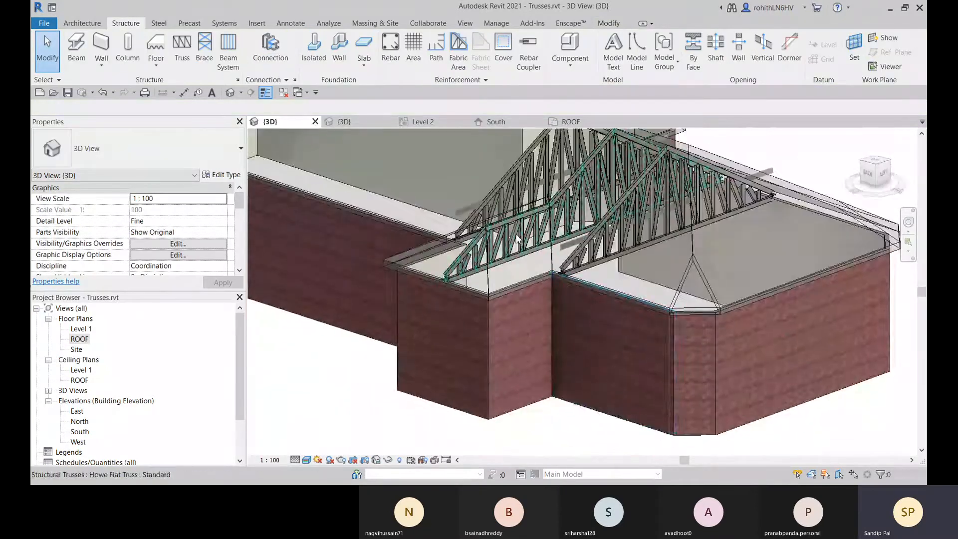
pyautogui.scroll(4, 517, 239)
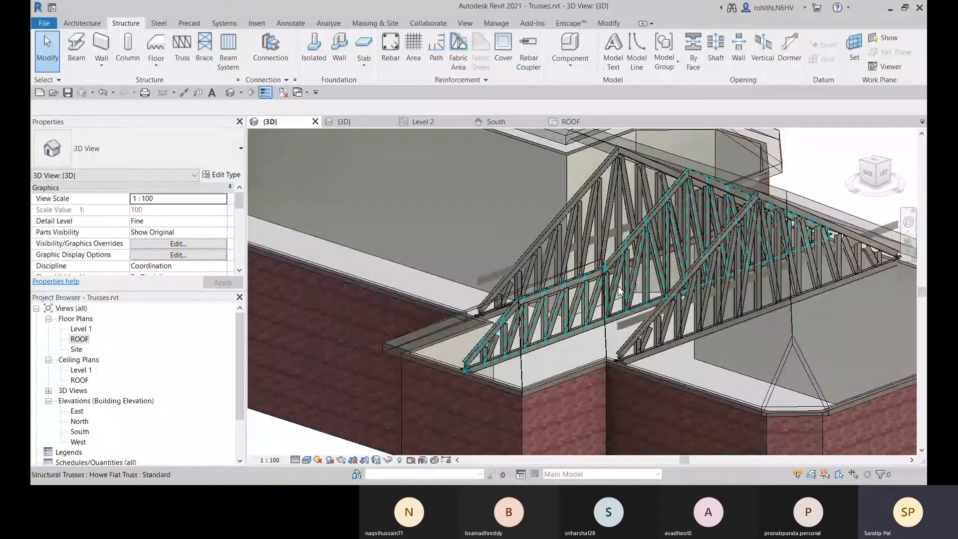
pyautogui.keyDown('shift'); pyautogui.moveTo(571, 252); pyautogui.dragTo(638, 384, button='middle'); pyautogui.keyUp('shift')
pyautogui.scroll(-3, 579, 310)
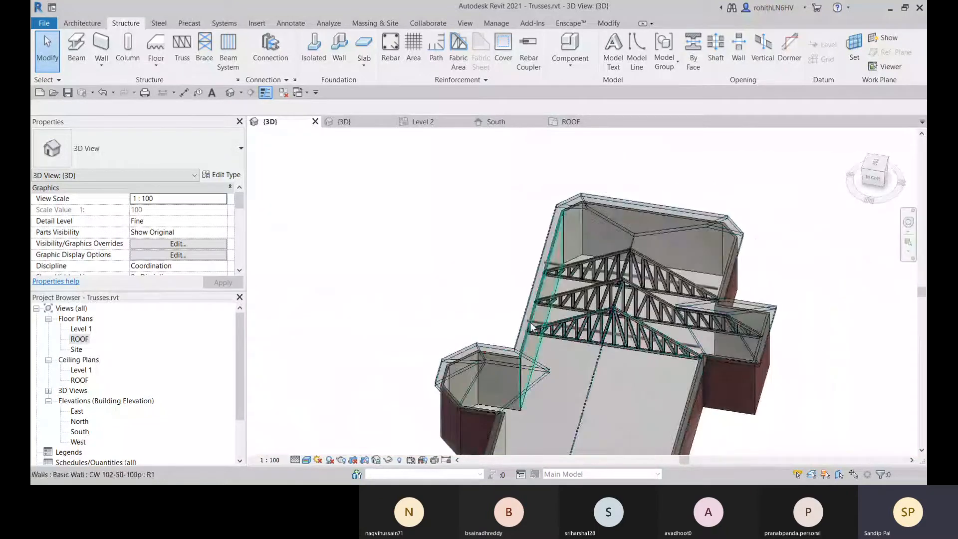
pyautogui.scroll(3, 572, 331)
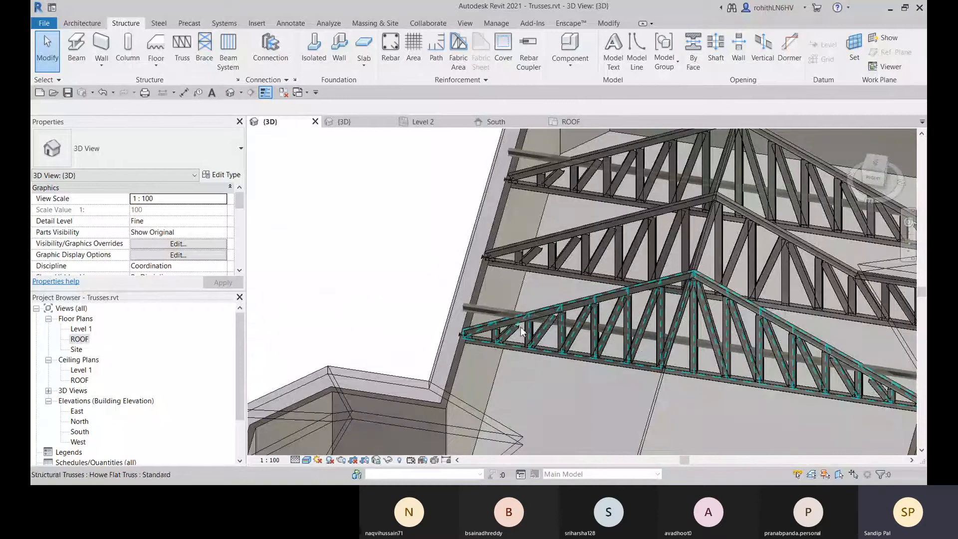
pyautogui.scroll(-2, 512, 313)
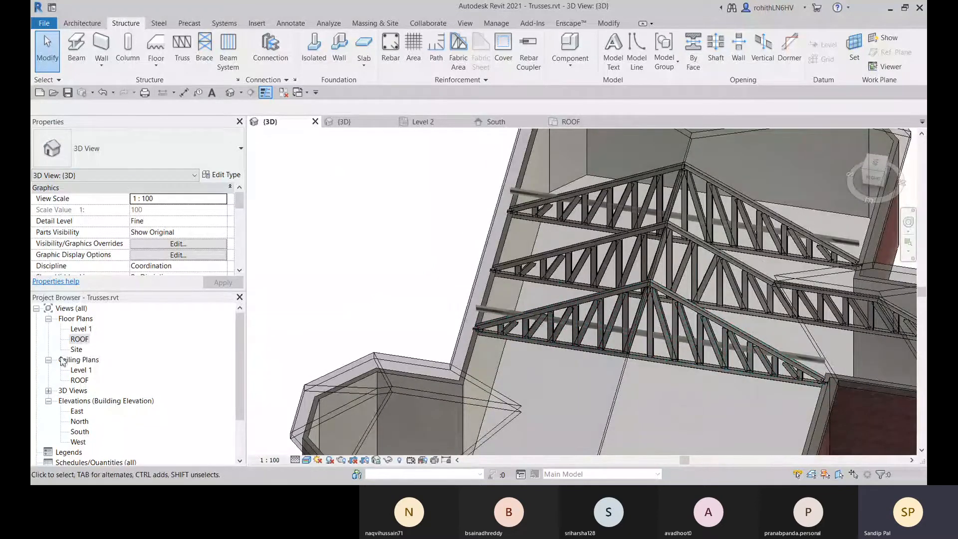
# In the ROOF floor plan, draw a north-south building section line between the western and middle trusses, across the whole building
pyautogui.doubleClick(79, 340)
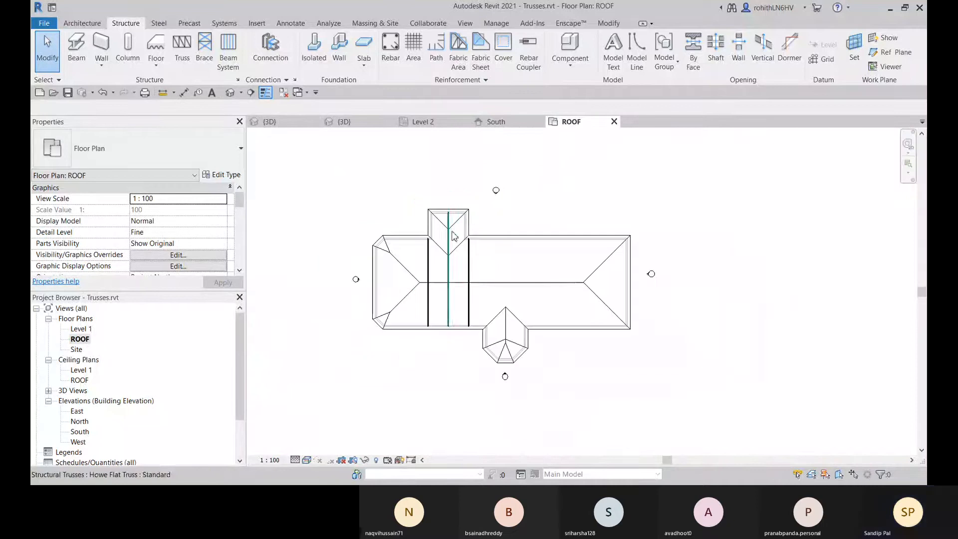
pyautogui.click(250, 93)
pyautogui.scroll(1, 464, 245)
pyautogui.scroll(3, 459, 226)
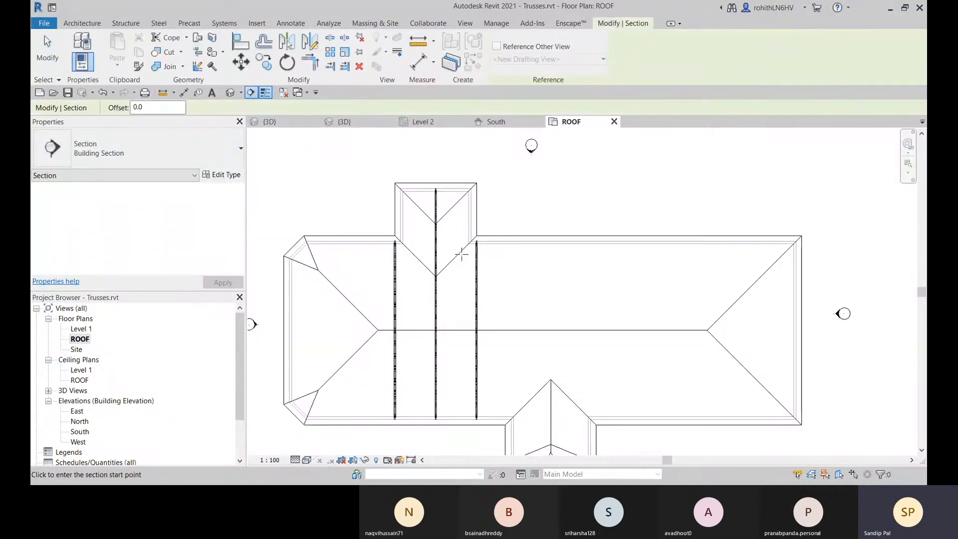
pyautogui.moveTo(455, 201); pyautogui.dragTo(455, 266, button='middle')
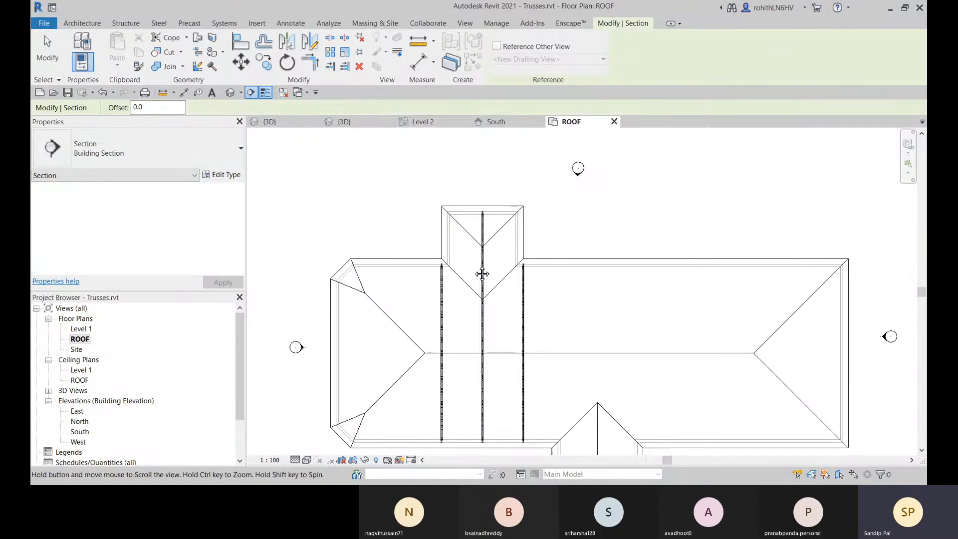
pyautogui.click(458, 189)
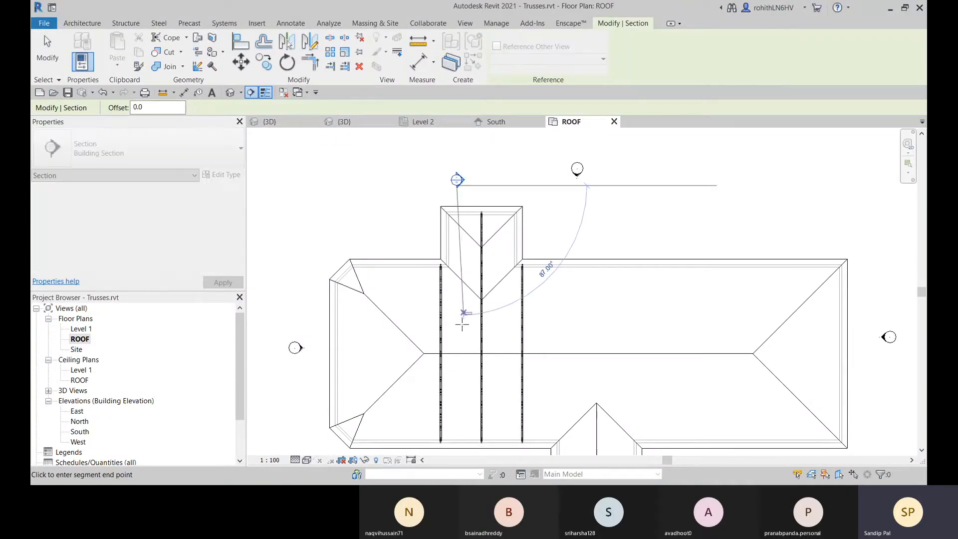
pyautogui.moveTo(460, 412); pyautogui.dragTo(483, 287, button='middle')
pyautogui.click(487, 350)
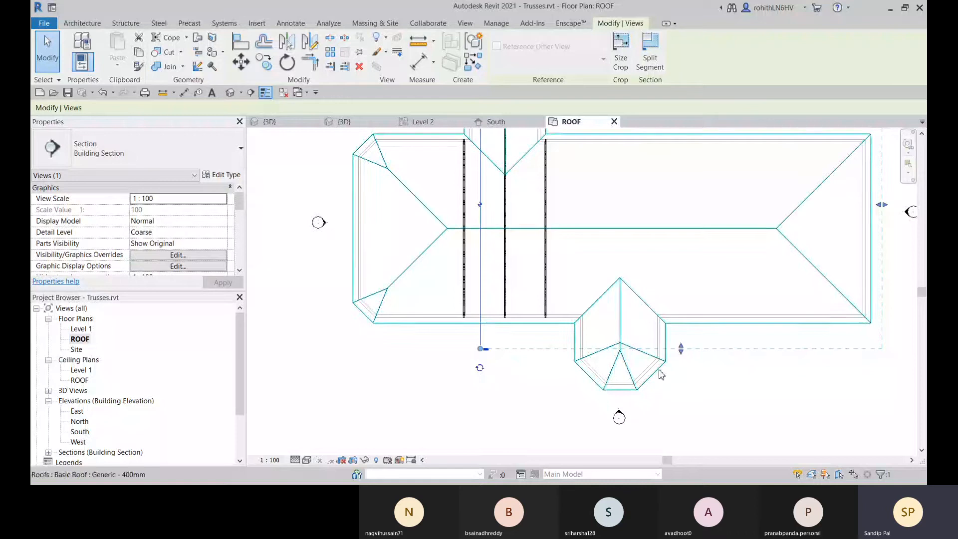
# Flip the section so it looks west toward the westernmost truss, and open its view
pyautogui.scroll(-2, 596, 309)
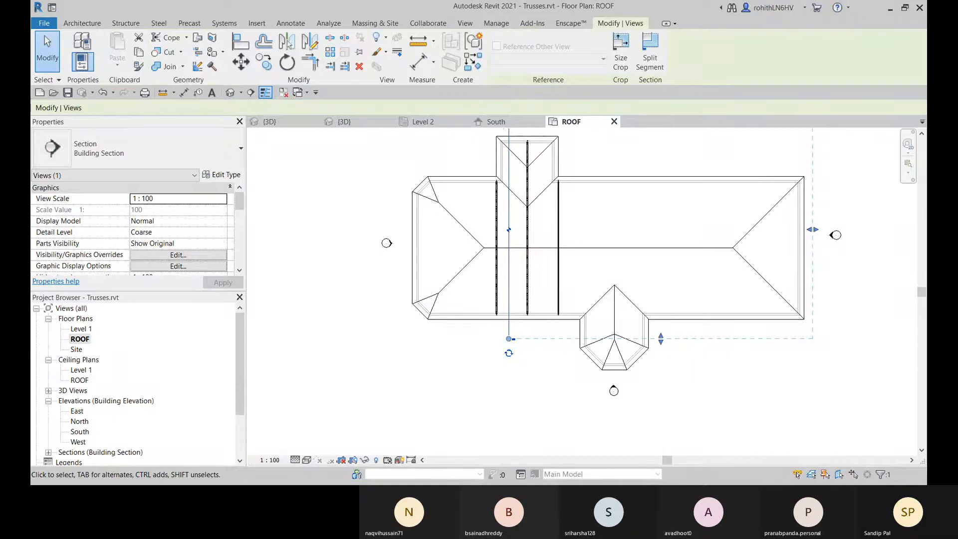
pyautogui.scroll(-2, 516, 257)
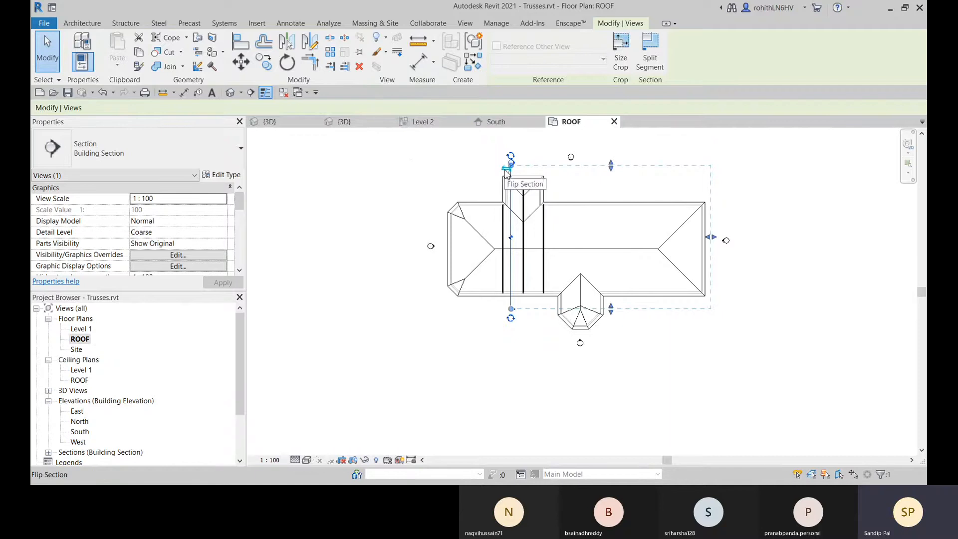
pyautogui.press('space')
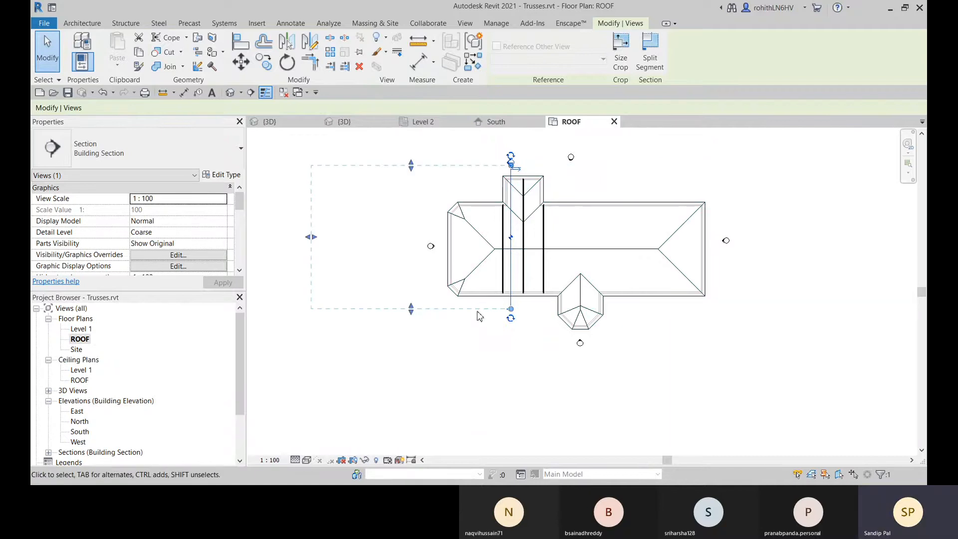
pyautogui.scroll(3, 506, 163)
pyautogui.scroll(2, 507, 163)
pyautogui.rightClick(515, 162)
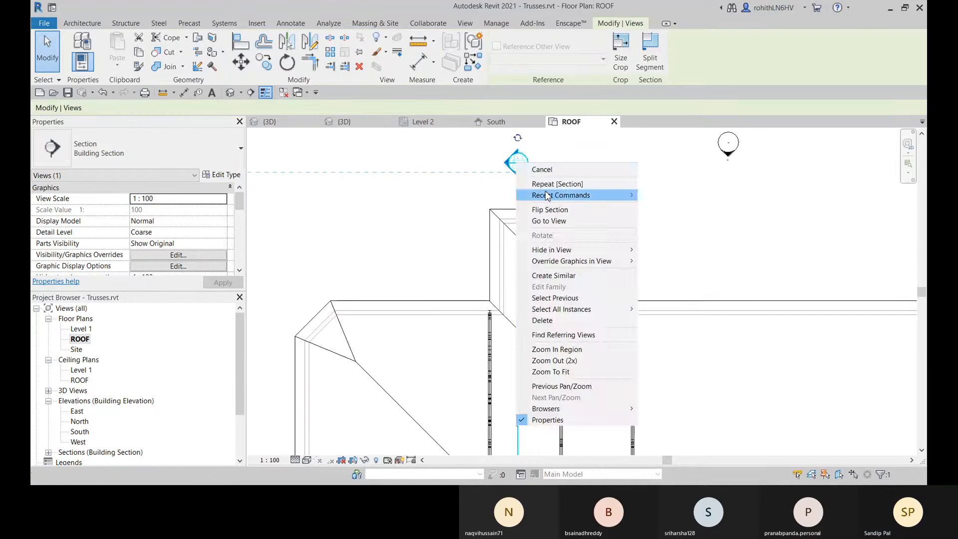
pyautogui.click(549, 221)
# Set the section view's detail level to Fine
pyautogui.scroll(4, 574, 304)
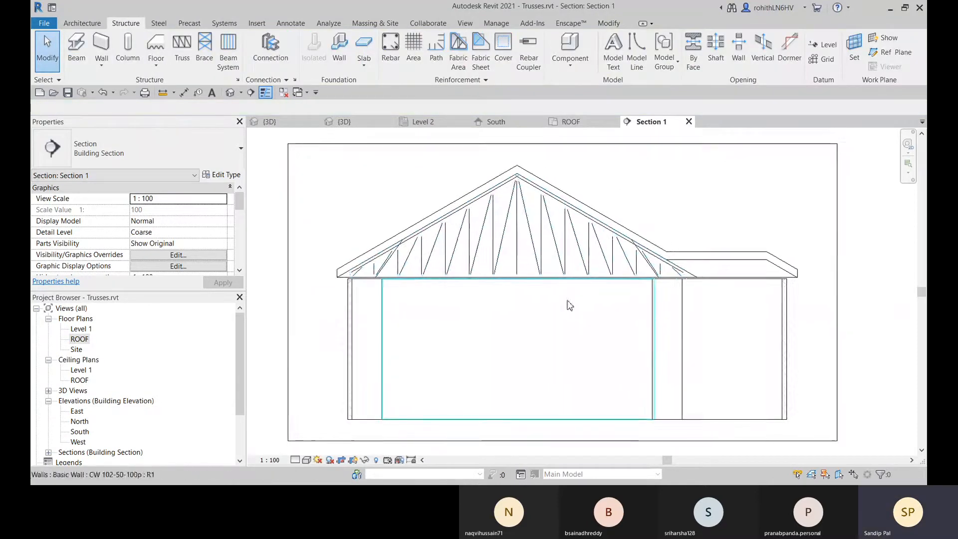
pyautogui.click(296, 459)
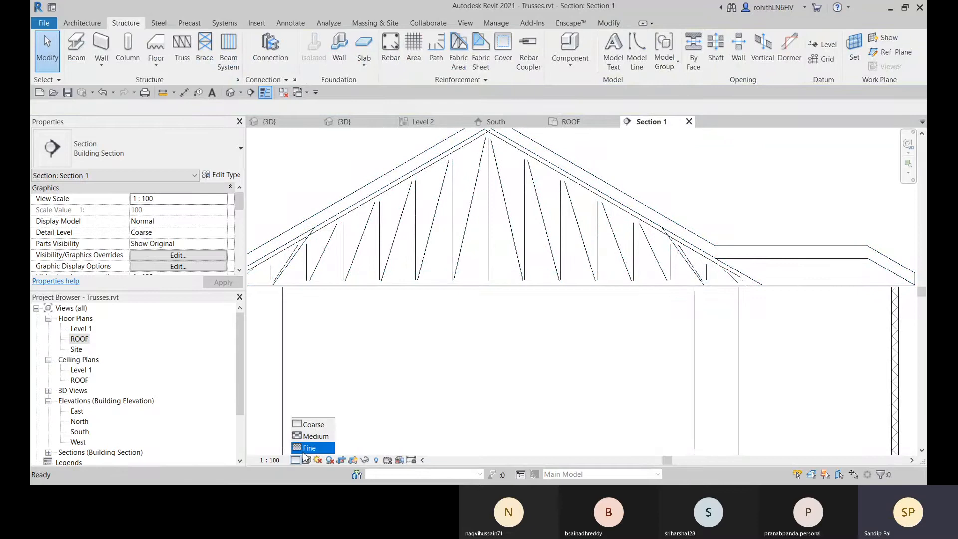
pyautogui.click(310, 448)
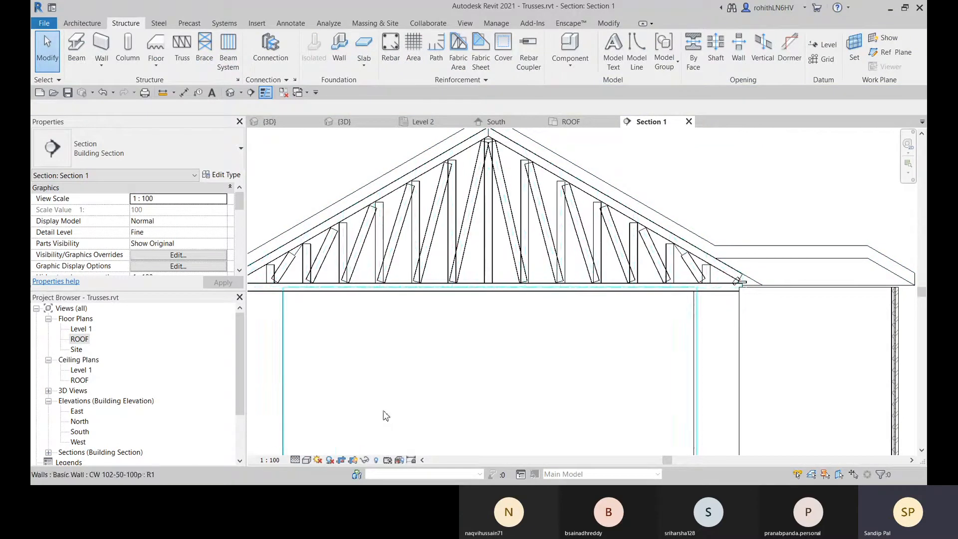
# Try the Wireframe visual style in the section view
pyautogui.click(307, 460)
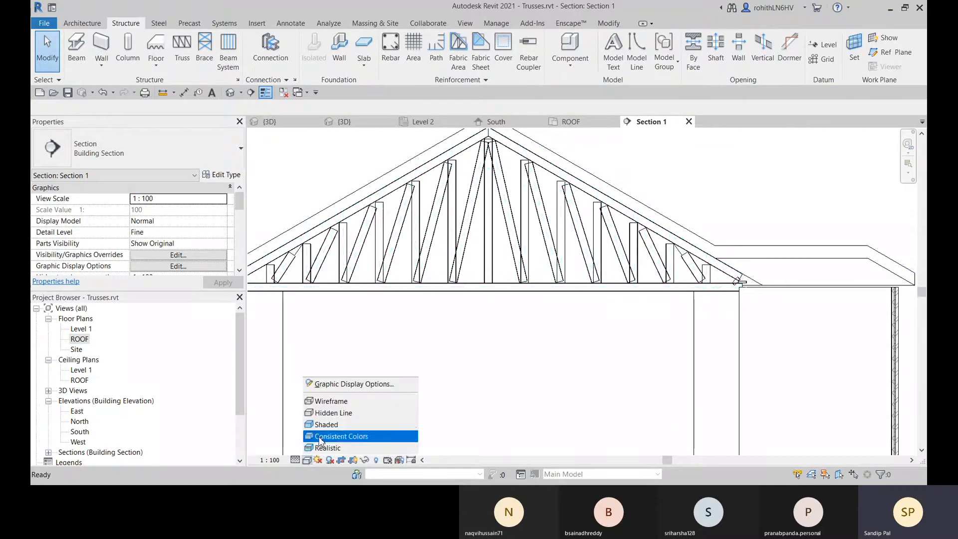
pyautogui.click(330, 402)
pyautogui.moveTo(347, 355); pyautogui.dragTo(464, 272, button='middle')
# Set the section view's visual style to Realistic and inspect the truss members near the eave
pyautogui.click(307, 459)
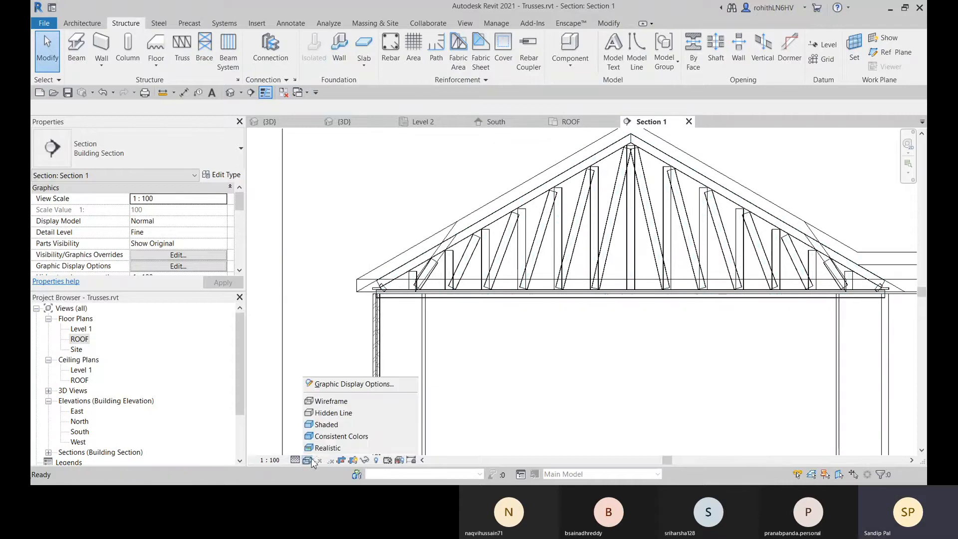
pyautogui.click(332, 444)
pyautogui.scroll(3, 433, 281)
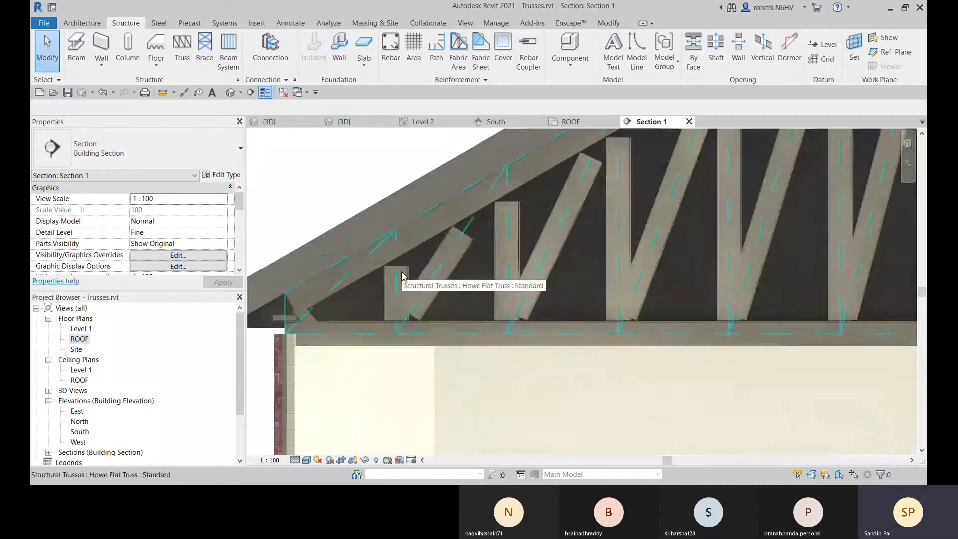
pyautogui.scroll(-4, 361, 292)
pyautogui.scroll(-3, 357, 299)
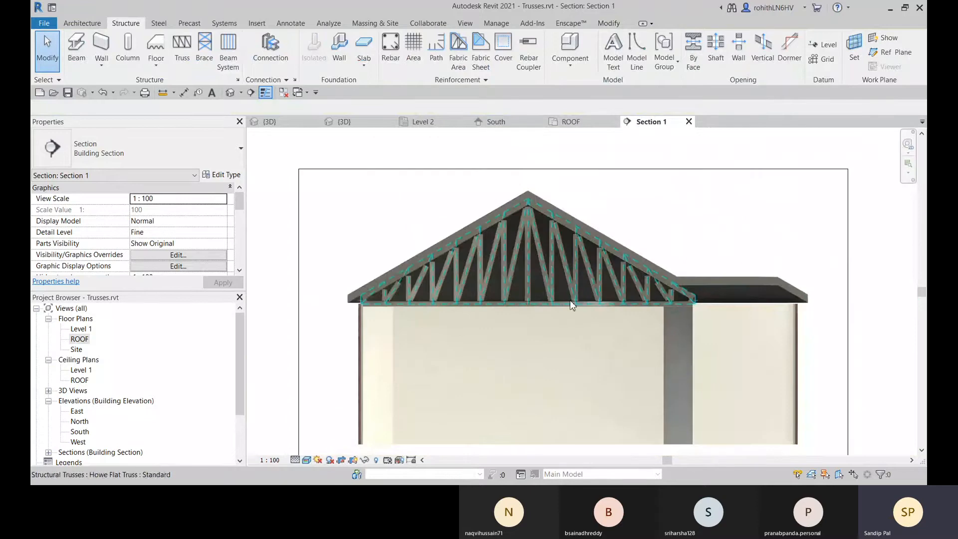
# Temporarily isolate the truss in the section view, and reset the temporary hide/isolate
pyautogui.click(508, 238)
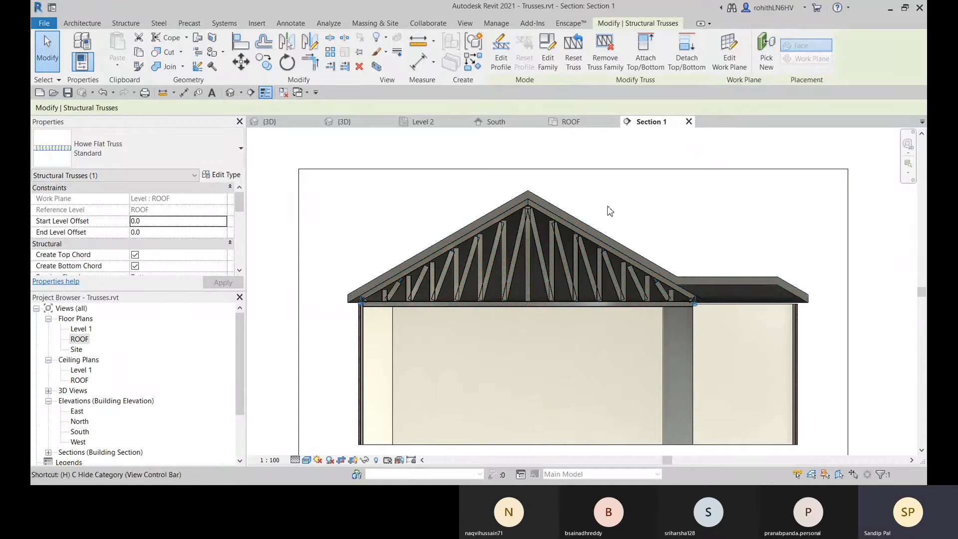
pyautogui.press('h')
pyautogui.press('i')
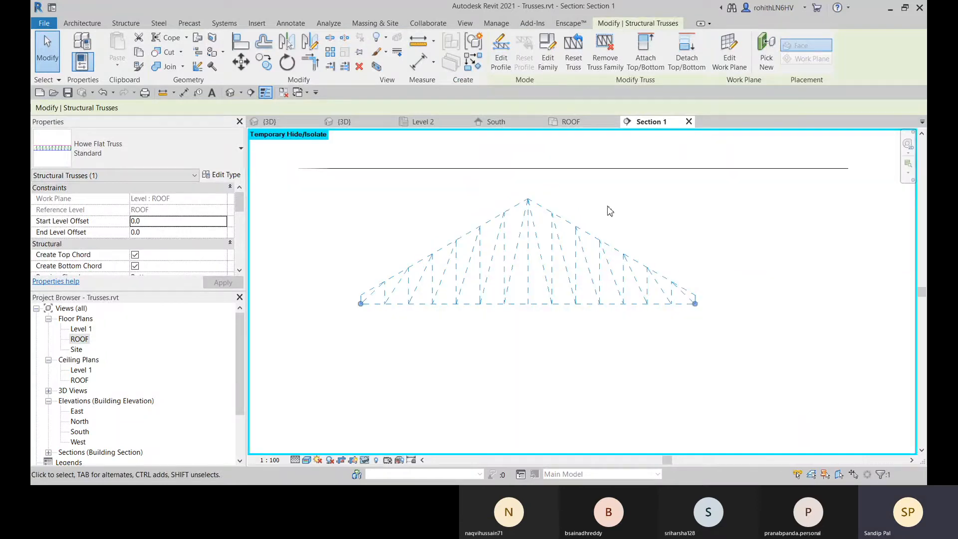
pyautogui.click(711, 226)
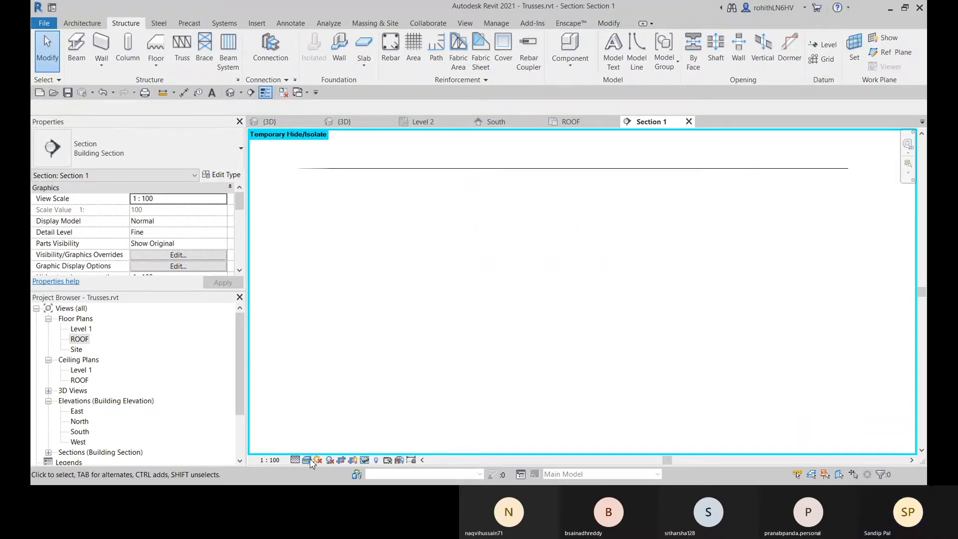
pyautogui.press('h')
pyautogui.press('r')
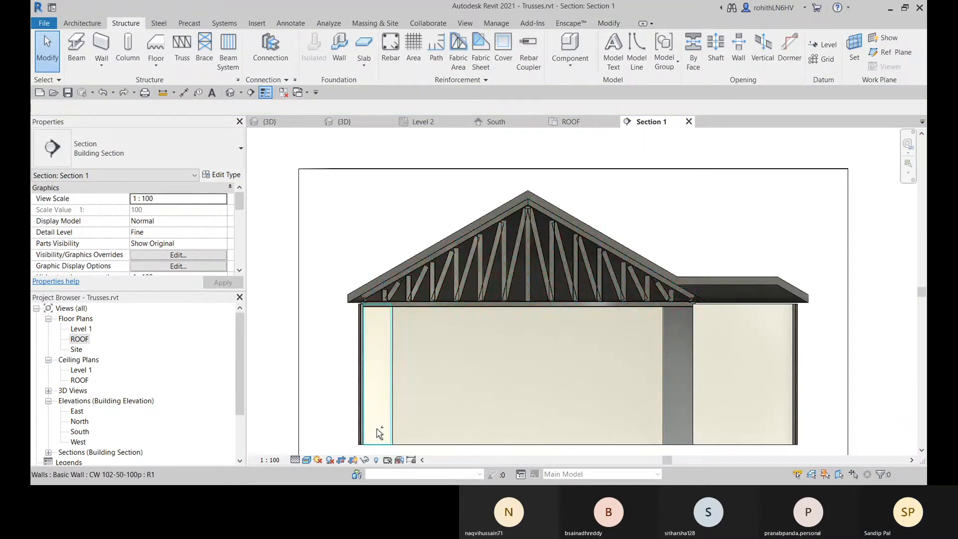
# Set the section view's visual style to Hidden Line and inspect the selected truss's members near the left eave
pyautogui.click(484, 294)
pyautogui.scroll(2, 386, 293)
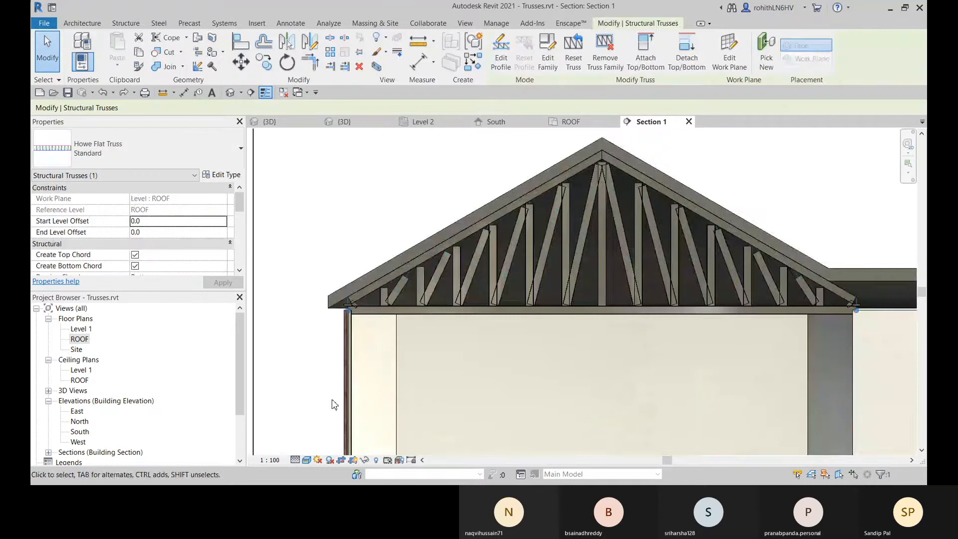
pyautogui.click(307, 461)
pyautogui.click(344, 413)
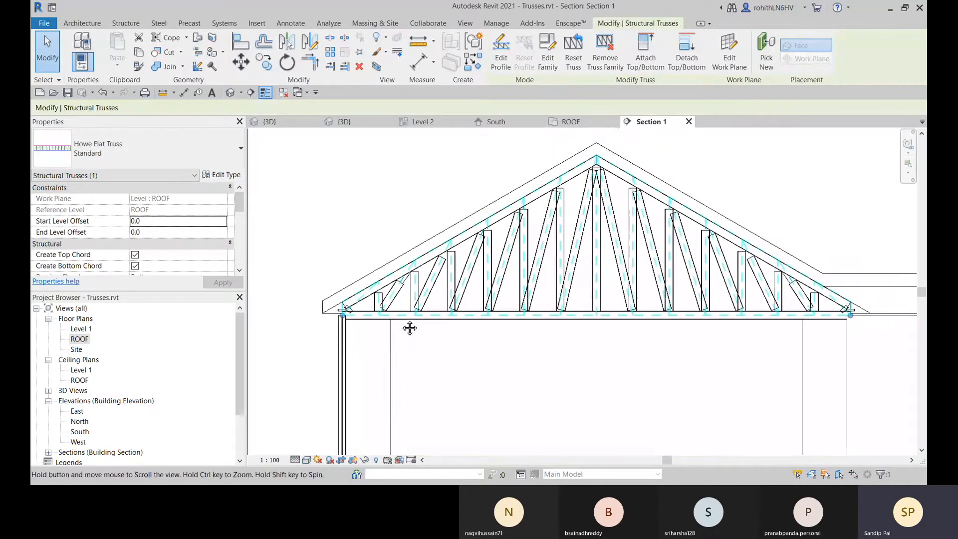
pyautogui.scroll(3, 351, 301)
pyautogui.scroll(2, 348, 306)
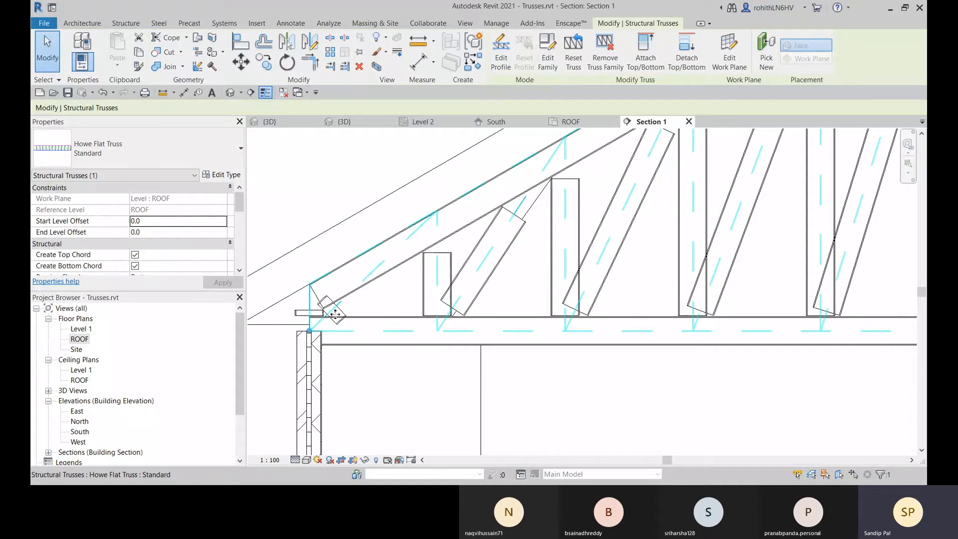
pyautogui.scroll(-4, 340, 303)
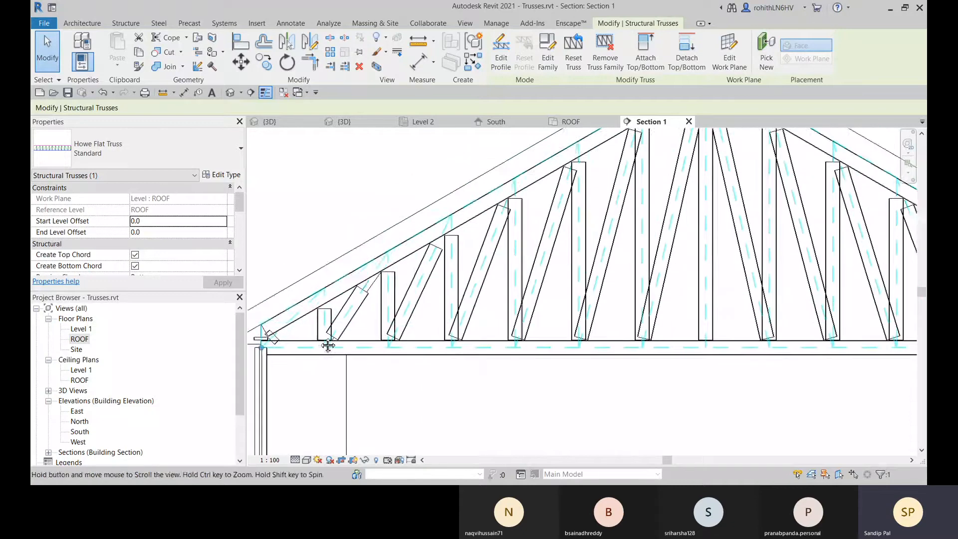
pyautogui.scroll(-2, 718, 272)
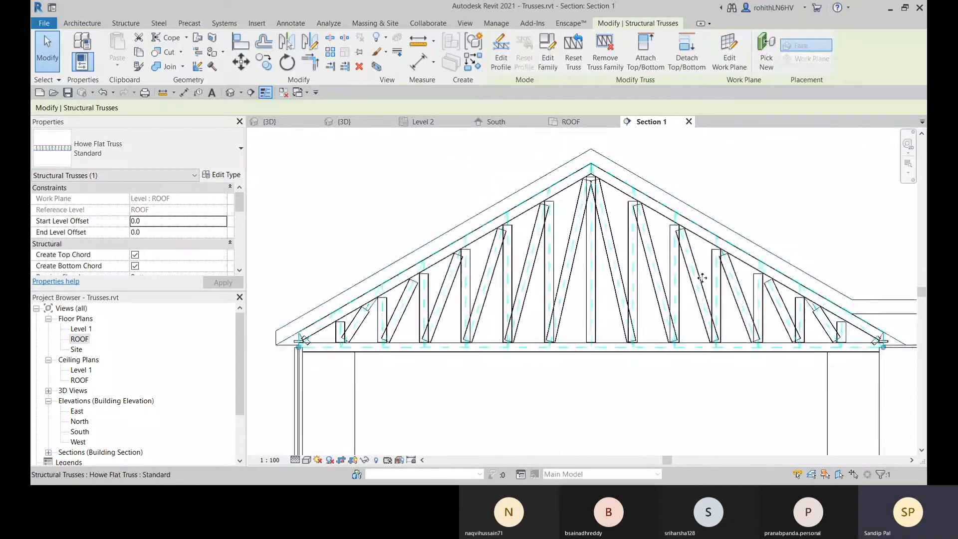
# Unpin the short diagonal web member at the truss's right end and delete it
pyautogui.scroll(3, 667, 302)
pyautogui.scroll(2, 667, 302)
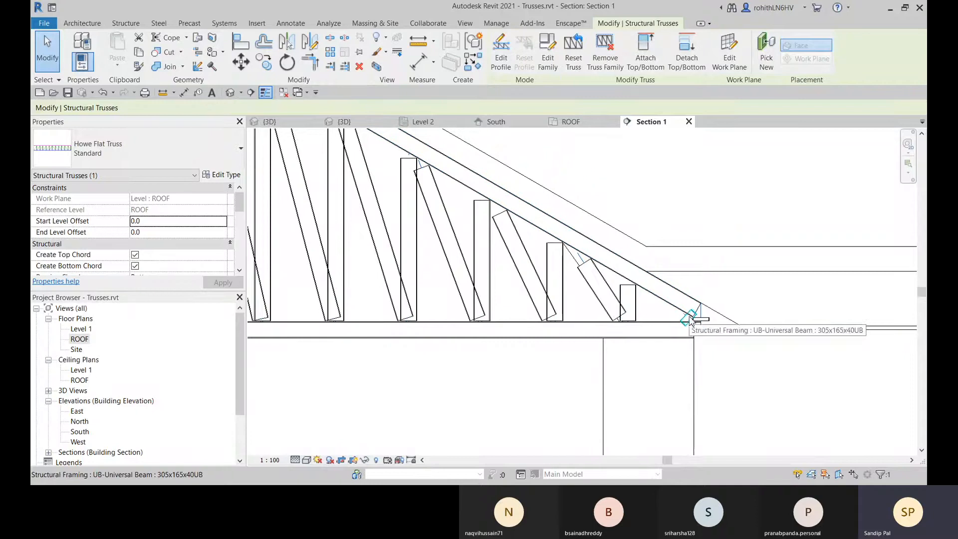
pyautogui.scroll(1, 691, 321)
pyautogui.scroll(3, 689, 322)
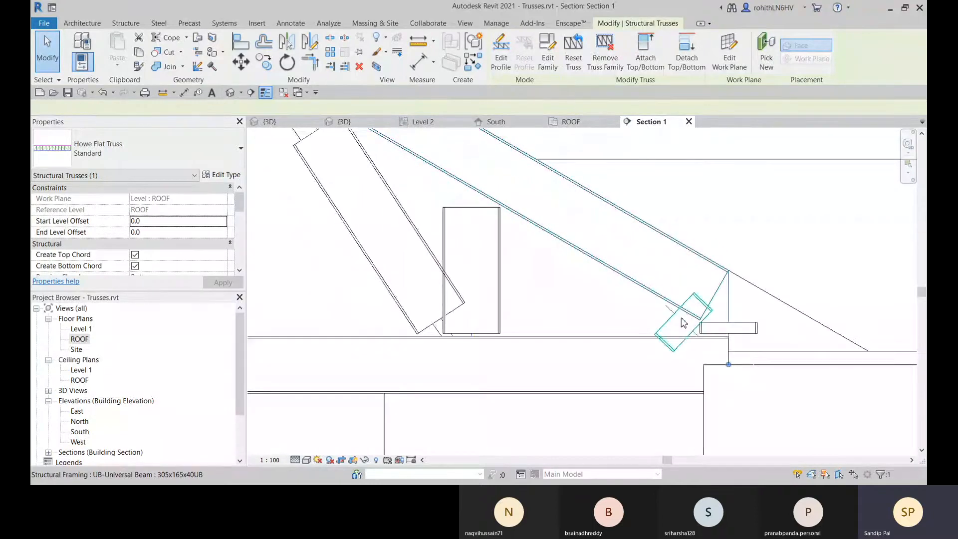
pyautogui.click(665, 330)
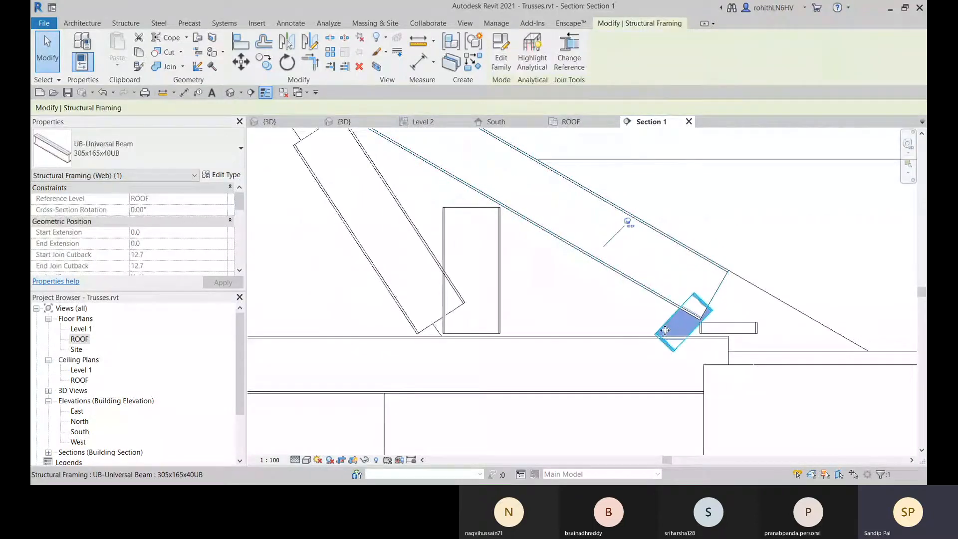
pyautogui.click(627, 223)
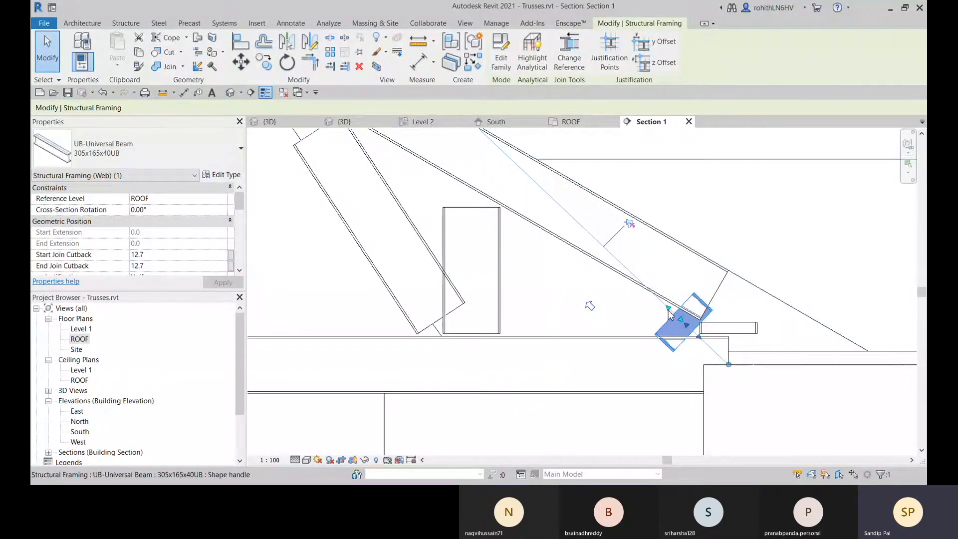
pyautogui.moveTo(670, 313); pyautogui.dragTo(657, 328)
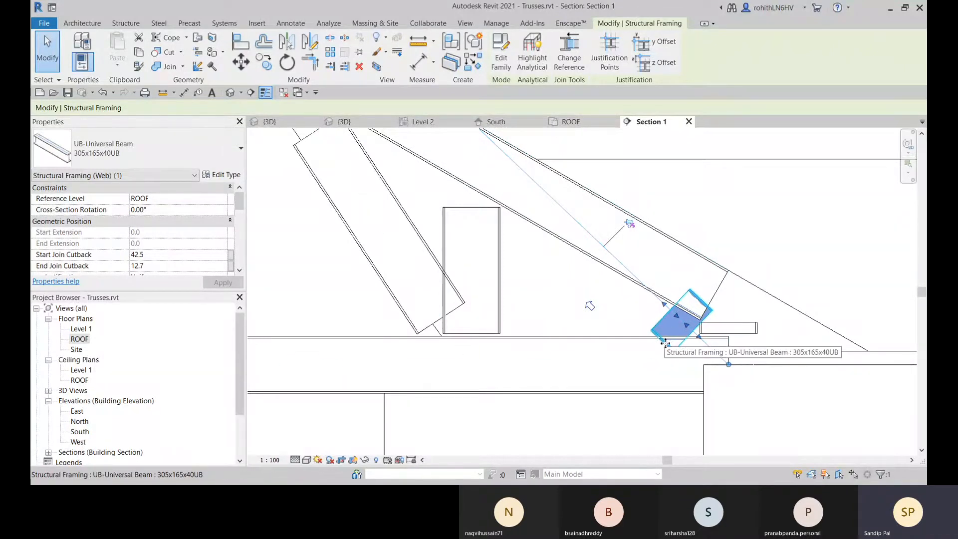
pyautogui.press('Escape')
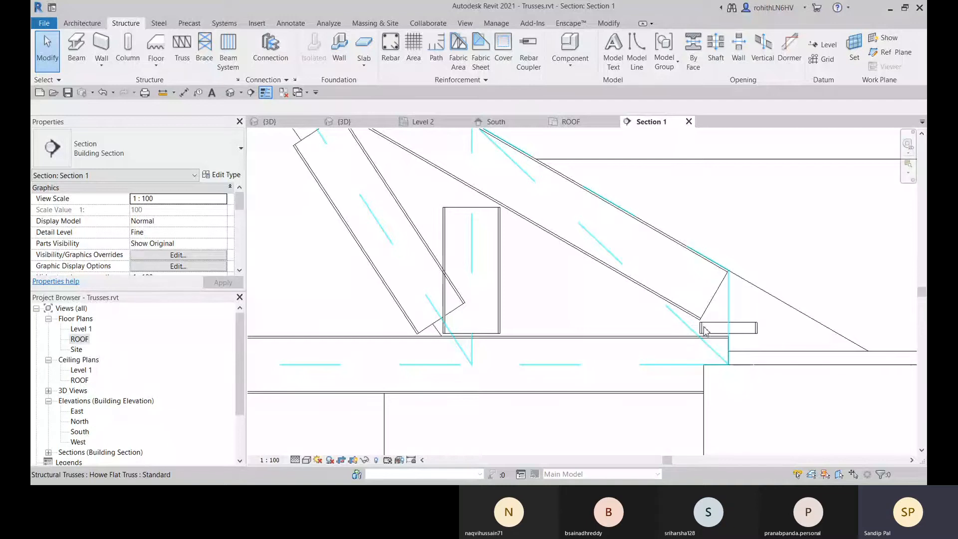
# Unpin and delete the short vertical web member where the truss's right end meets the wall
pyautogui.press('Tab')
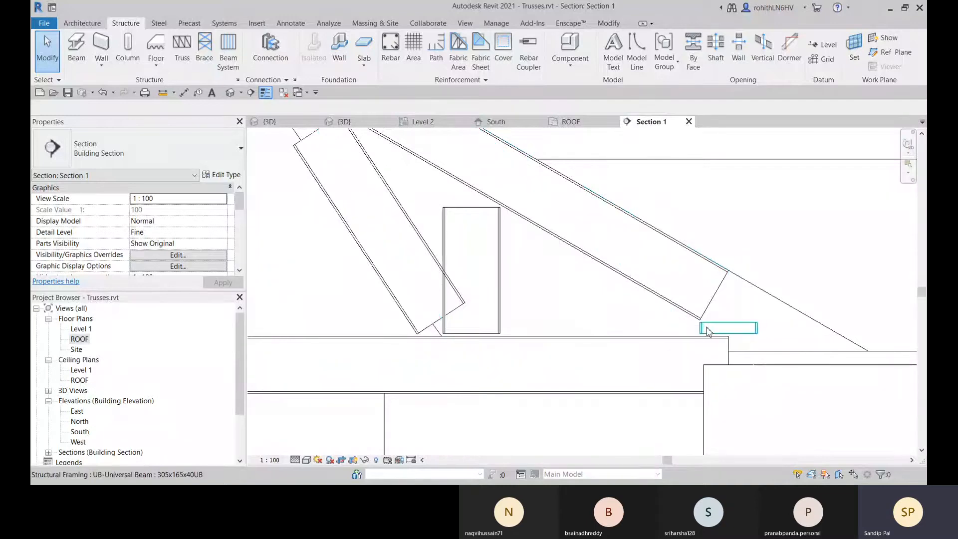
pyautogui.click(708, 330)
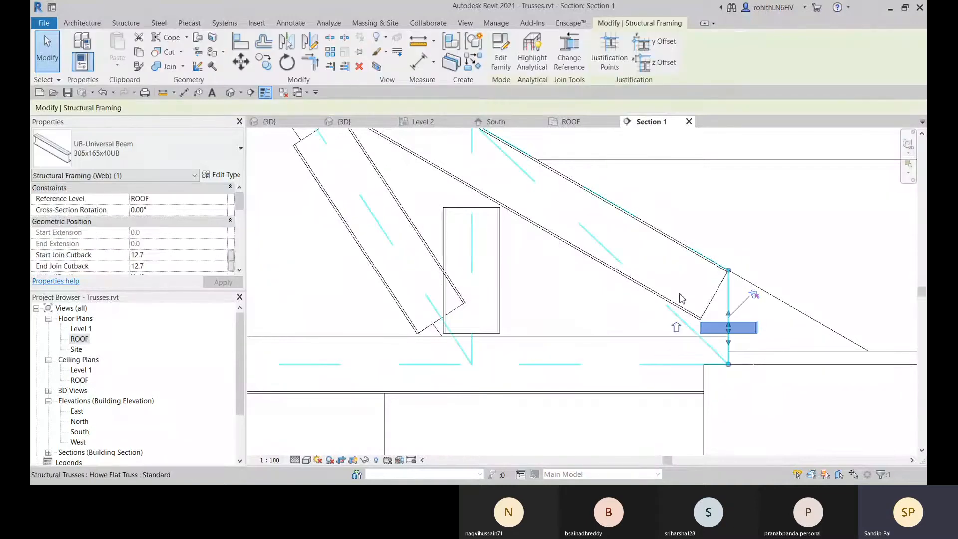
pyautogui.press('Escape')
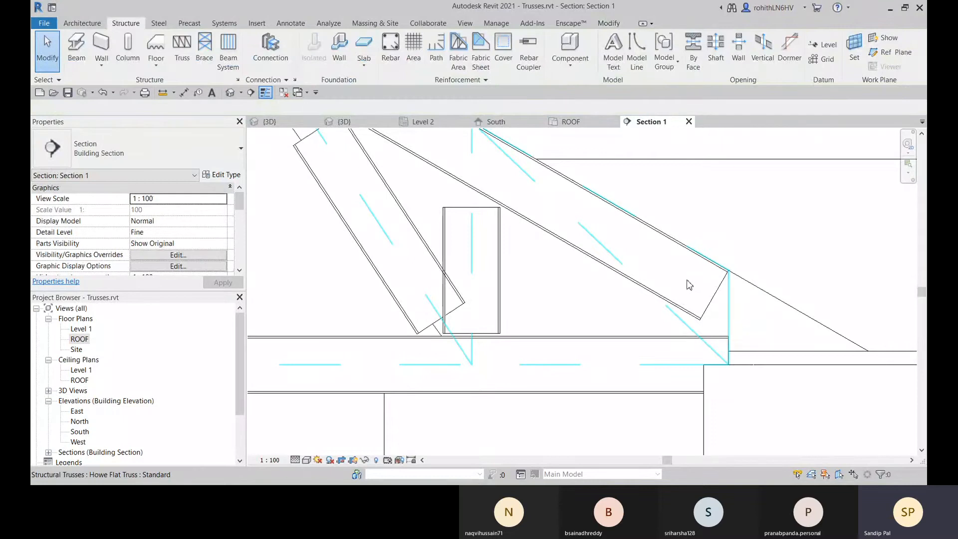
# Unpin the sloping top chord and the horizontal bottom chord at the truss's right end
pyautogui.click(683, 305)
pyautogui.scroll(-4, 704, 334)
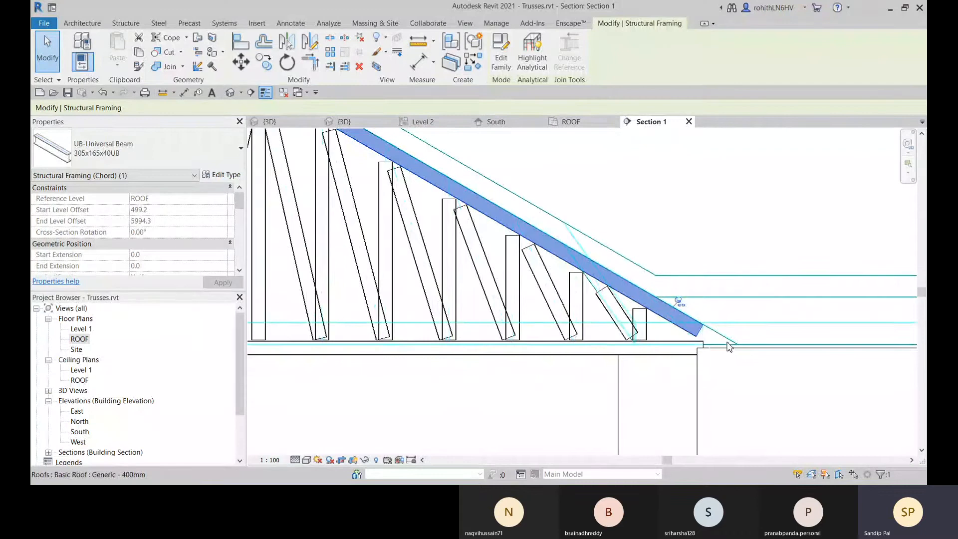
pyautogui.scroll(3, 714, 343)
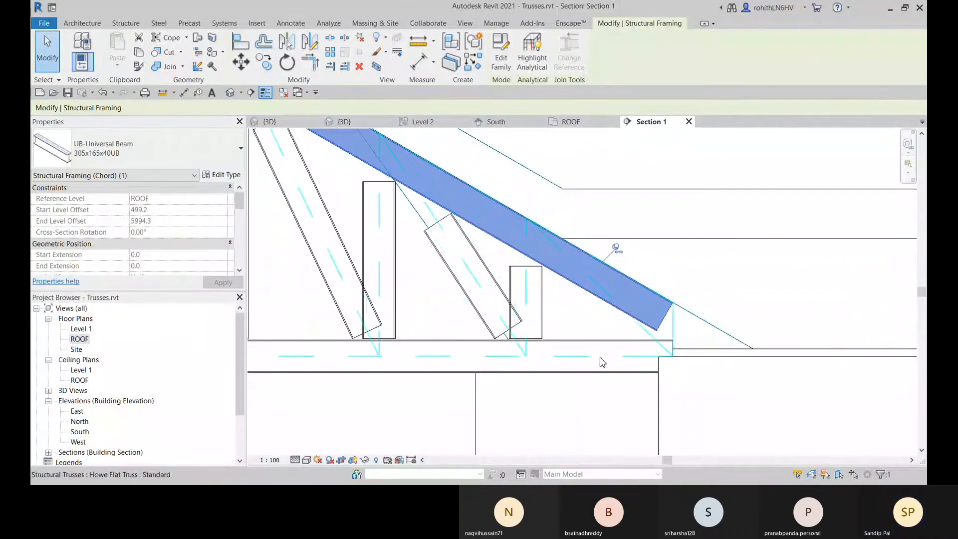
pyautogui.click(616, 249)
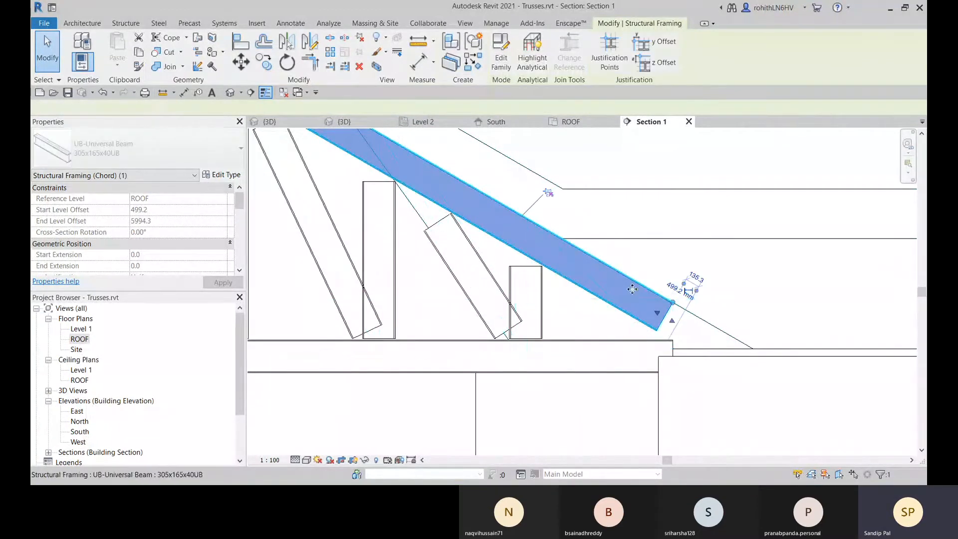
pyautogui.click(610, 372)
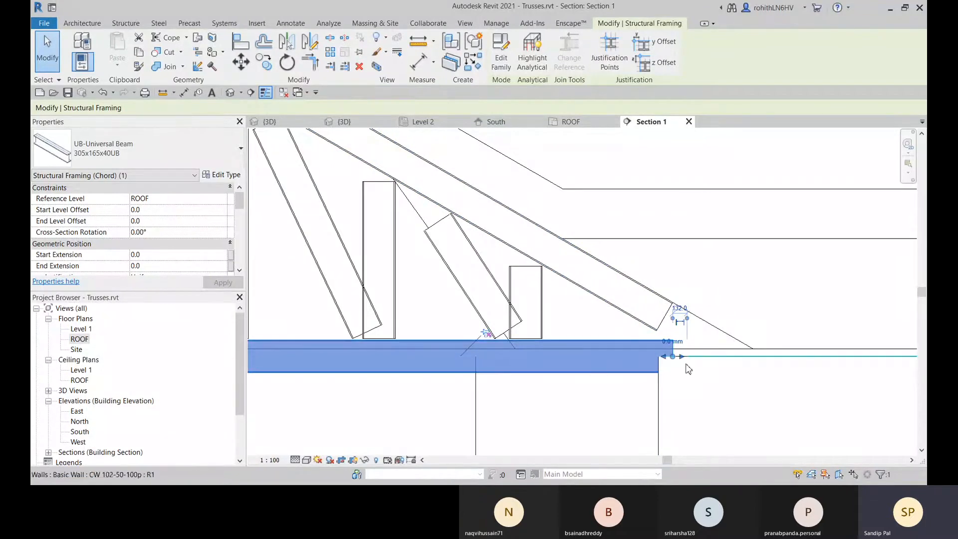
pyautogui.scroll(3, 689, 357)
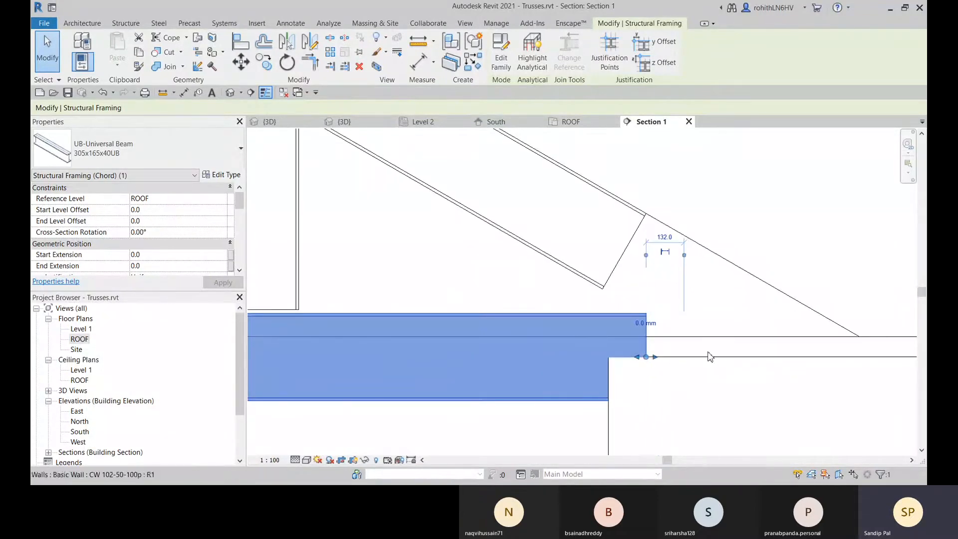
pyautogui.scroll(-2, 652, 339)
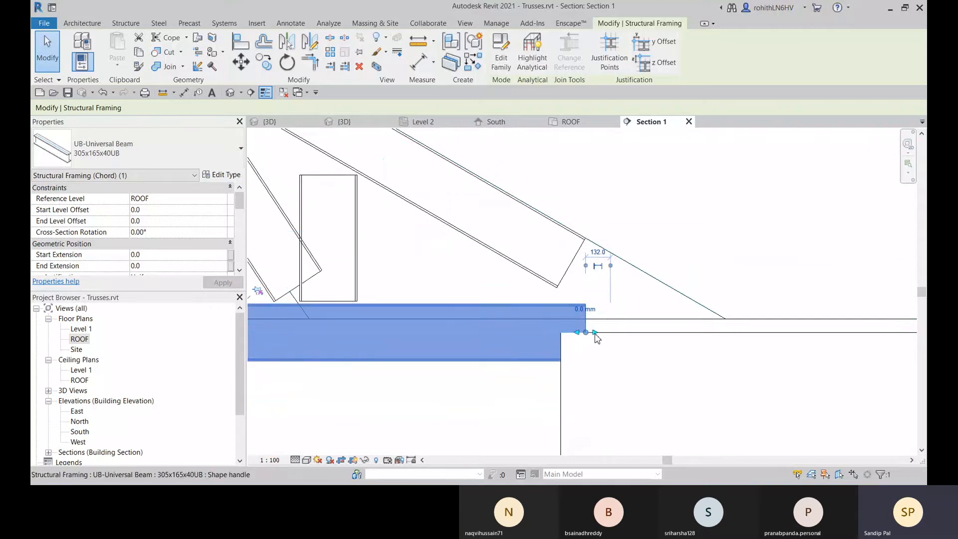
# Extend the lower end of the top chord down the roof slope by about 396 mm
pyautogui.click(516, 270)
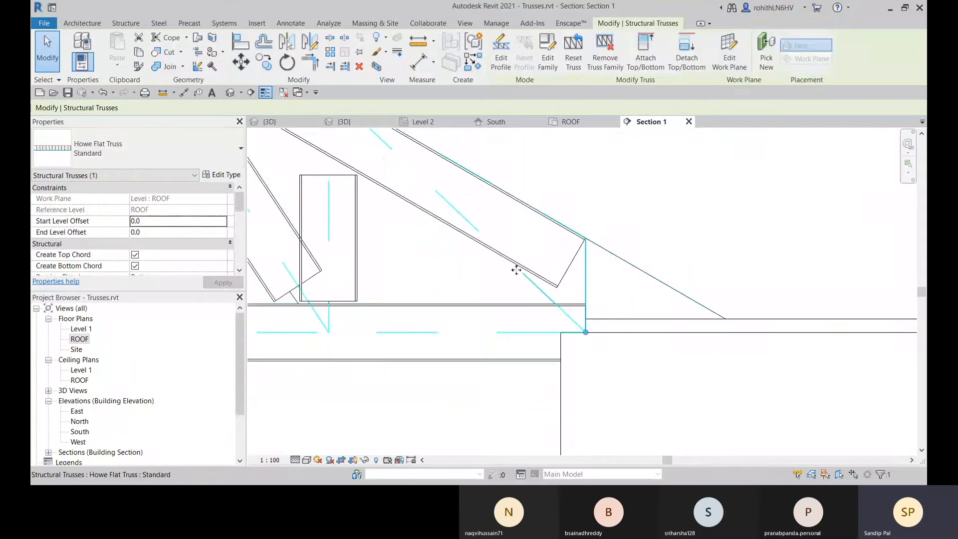
pyautogui.press('Tab')
pyautogui.click(468, 238)
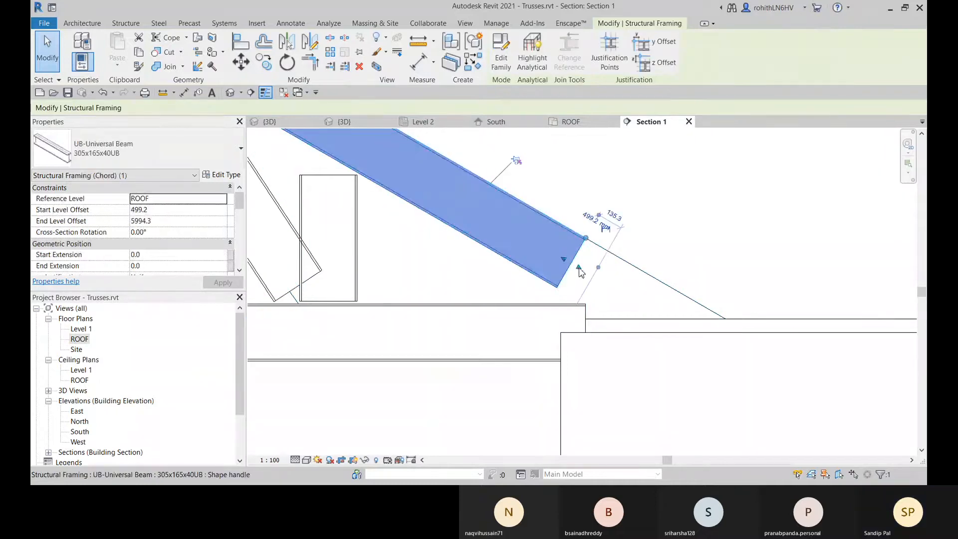
pyautogui.moveTo(610, 298); pyautogui.dragTo(635, 303)
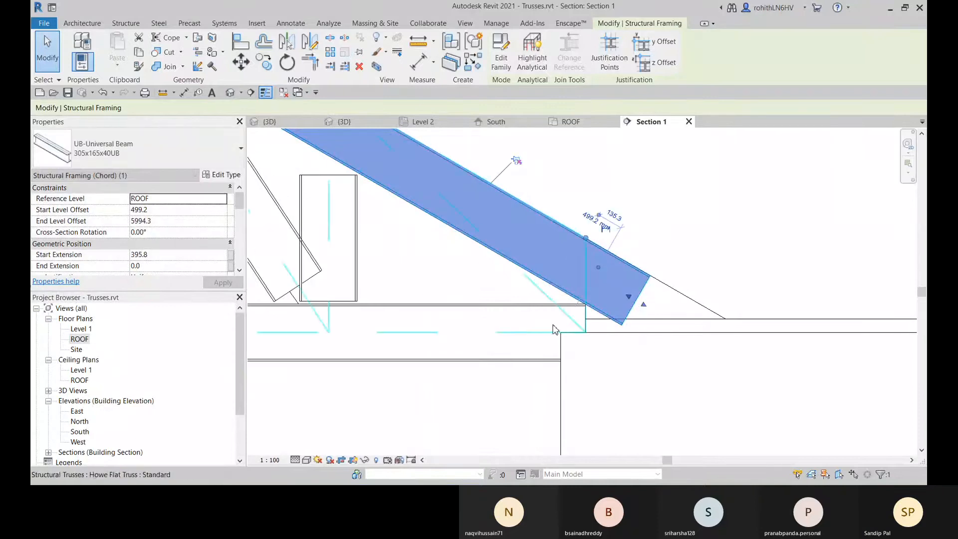
# Lengthen the bottom chord's right end so that it overlaps the extended tip of the top chord
pyautogui.click(520, 360)
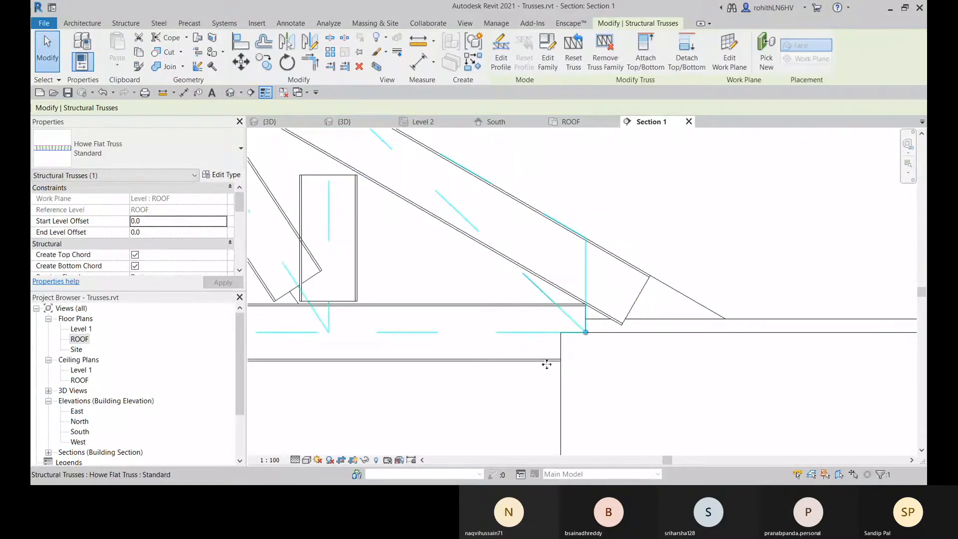
pyautogui.click(521, 364)
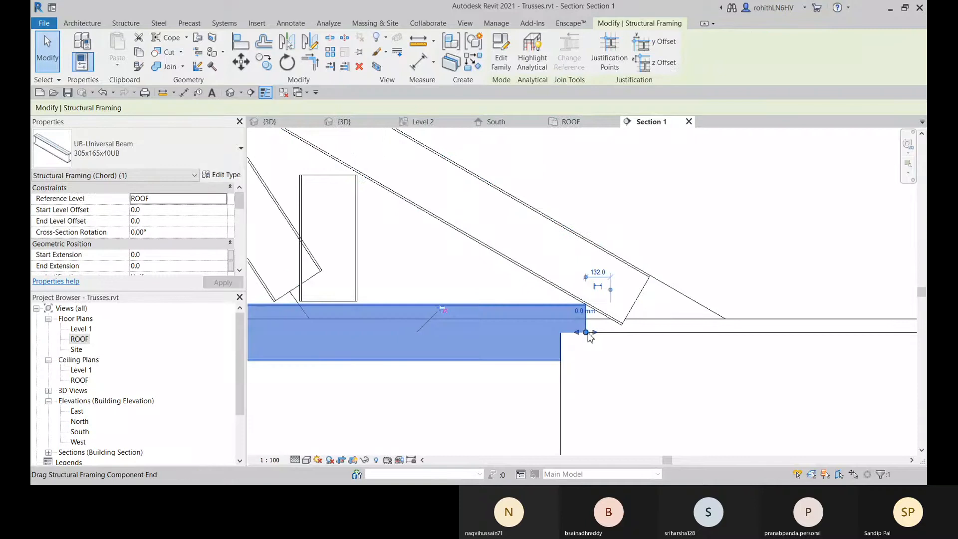
pyautogui.moveTo(594, 334); pyautogui.dragTo(629, 332)
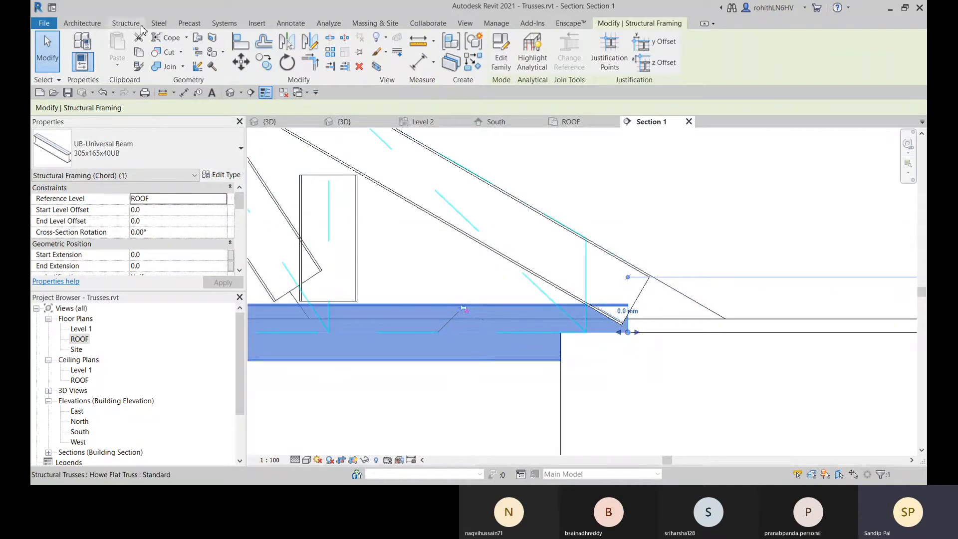
# Try to apply a Miter parametric cut with the bottom chord preselected
pyautogui.click(167, 25)
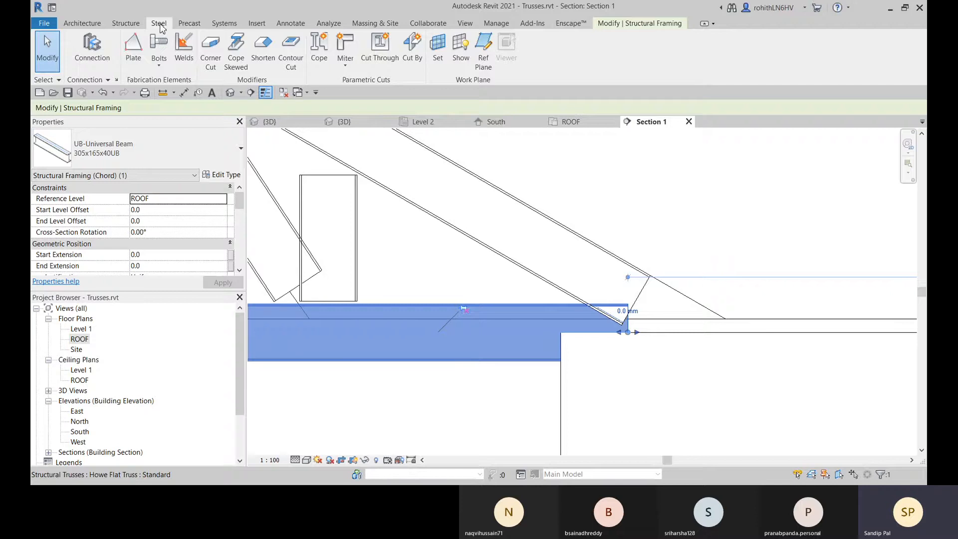
pyautogui.click(344, 66)
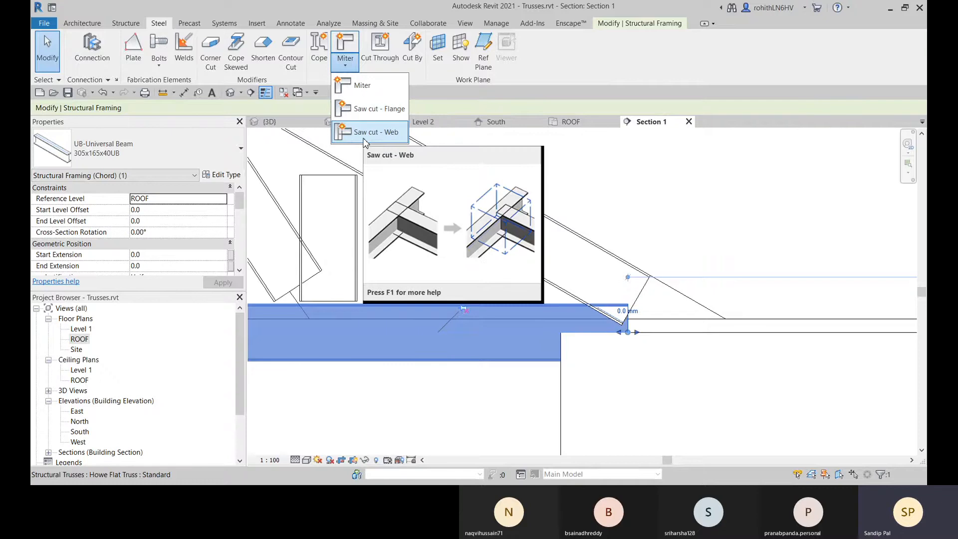
pyautogui.click(364, 89)
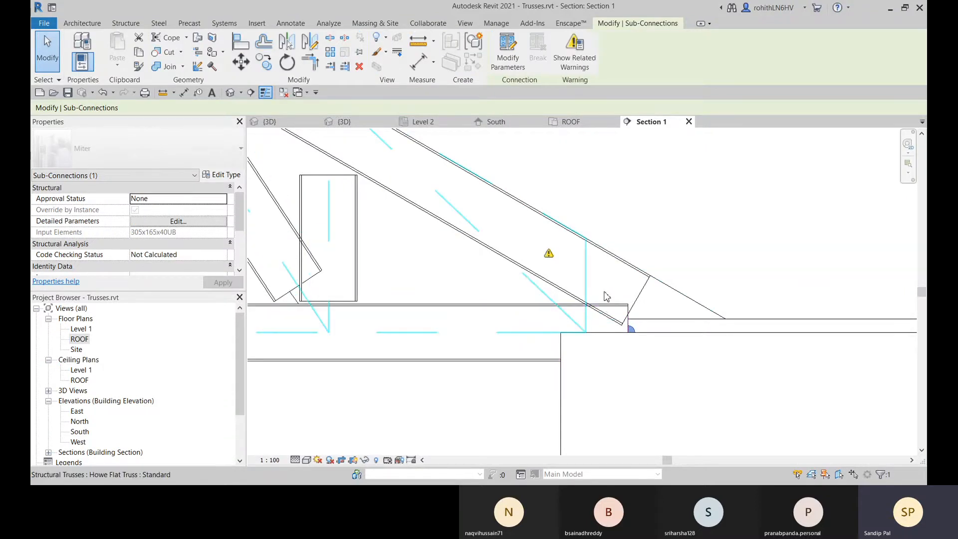
pyautogui.press('Escape')
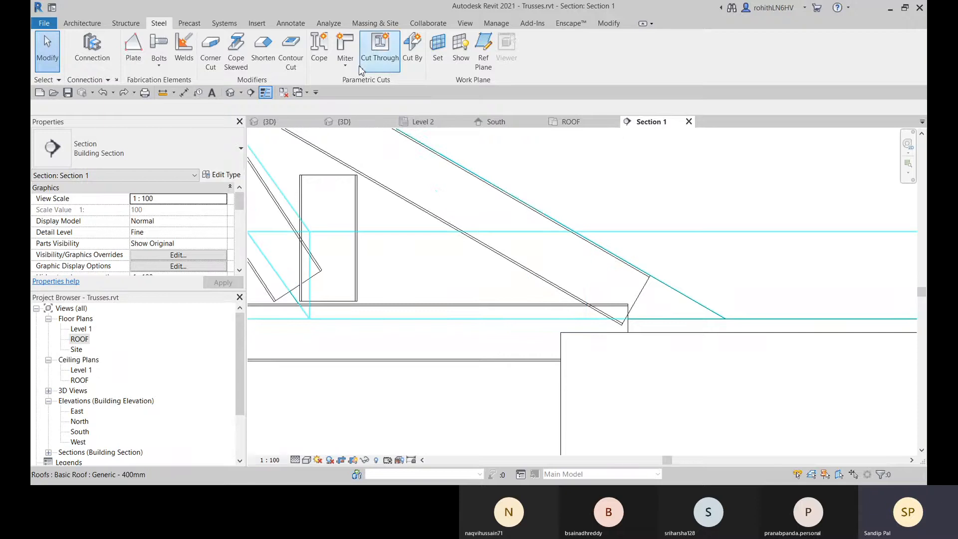
# Create a Miter cut between the top chord and the bottom chord at the right eave, and dismiss the warning
pyautogui.click(345, 45)
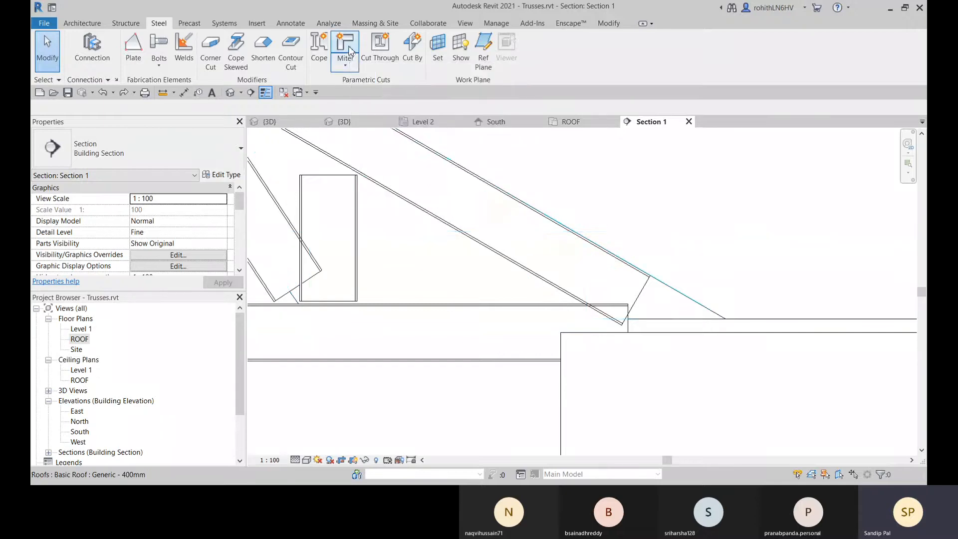
pyautogui.click(576, 288)
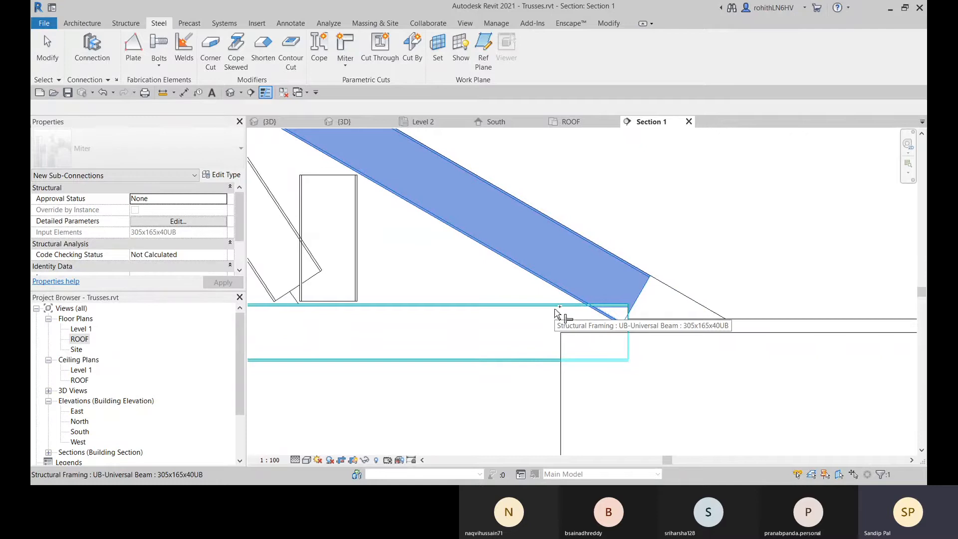
pyautogui.click(556, 314)
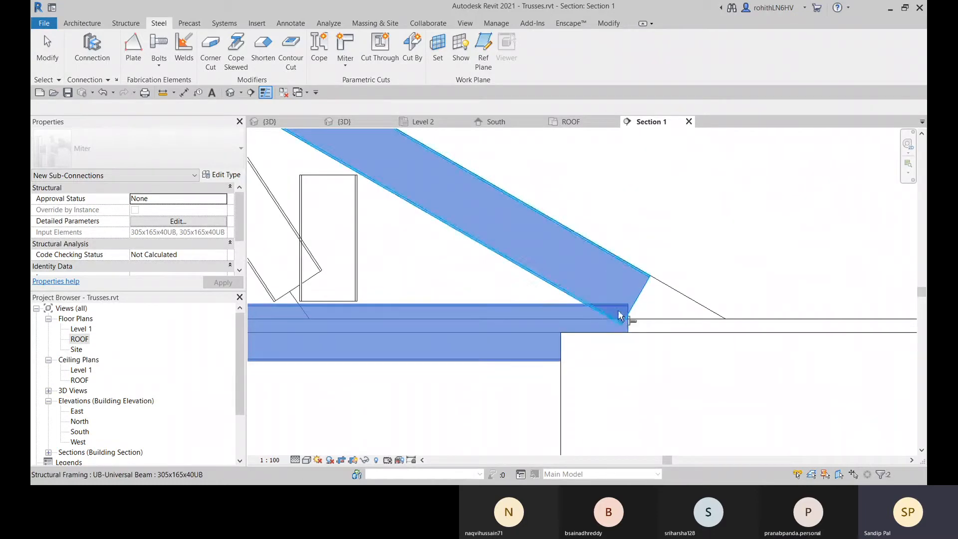
pyautogui.press('Return')
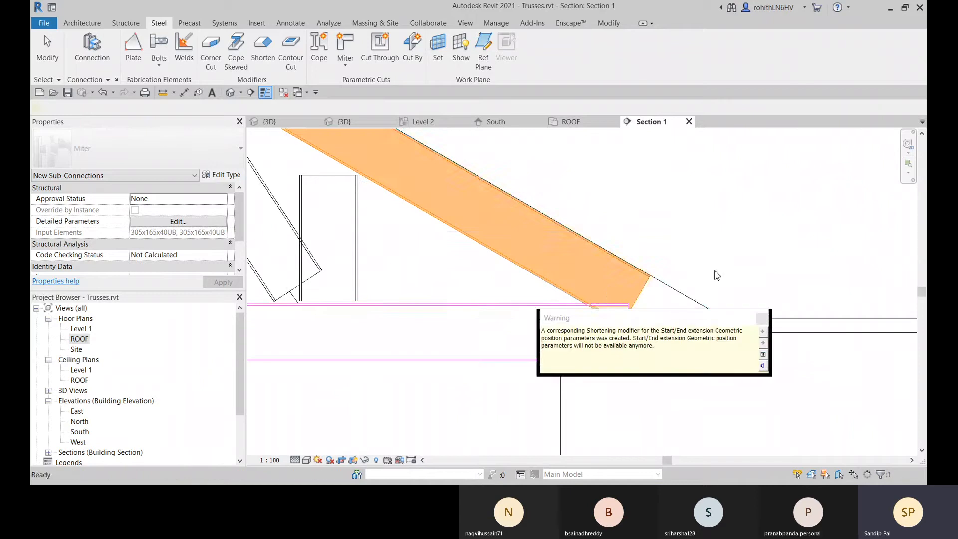
pyautogui.click(762, 319)
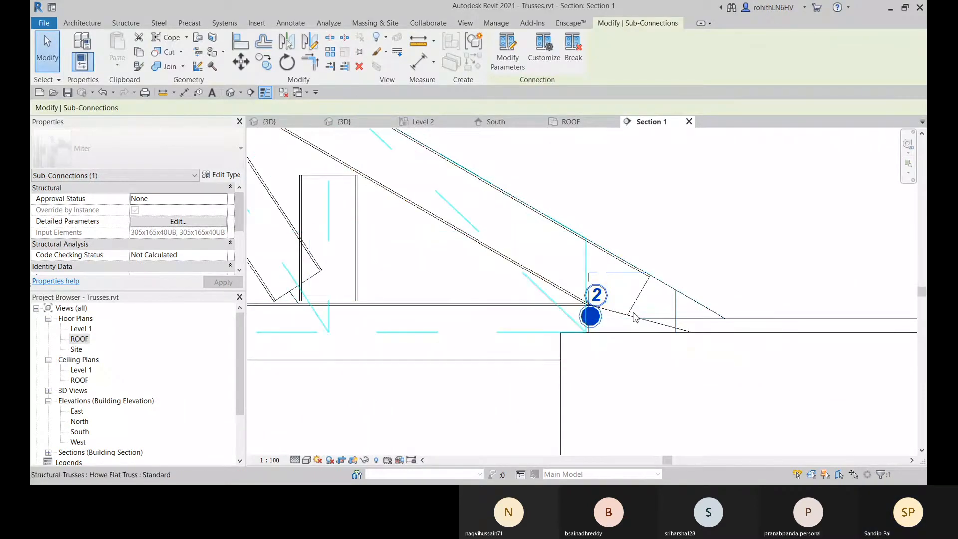
# Undo the Miter cut between the top chord and the bottom chord at the right eave
pyautogui.scroll(-1, 634, 311)
pyautogui.scroll(3, 632, 312)
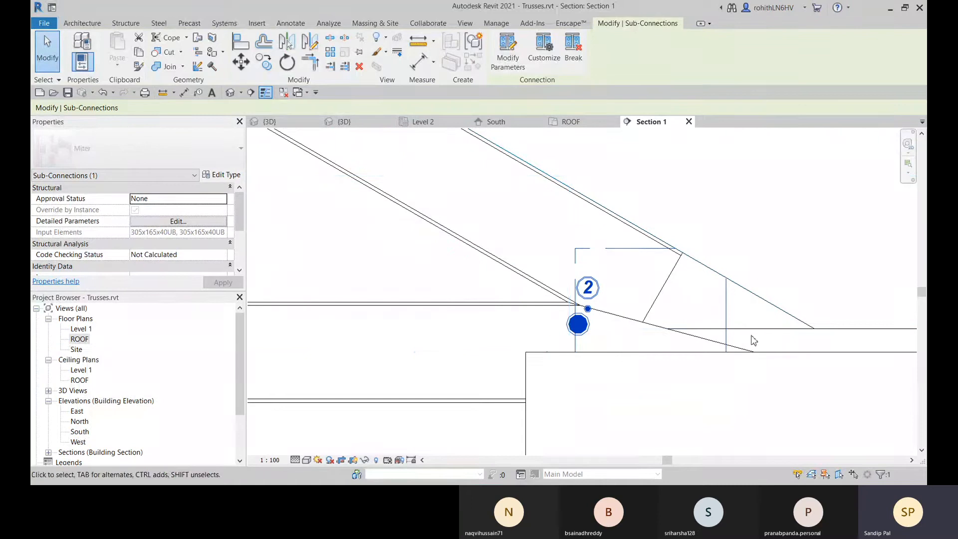
pyautogui.press('Escape')
pyautogui.scroll(-3, 637, 306)
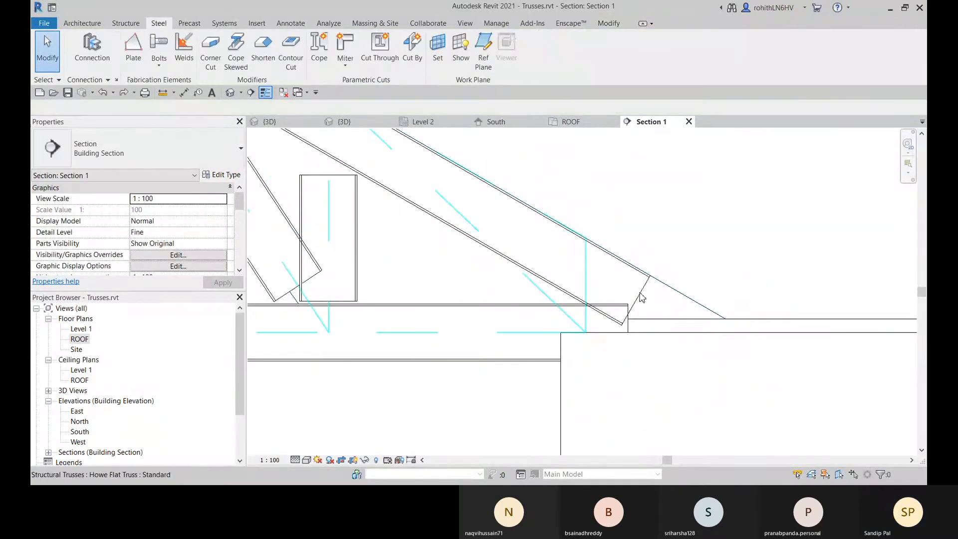
# Extend the top chord's lower end farther down the roof slope, to a start extension of about 763 mm
pyautogui.click(558, 295)
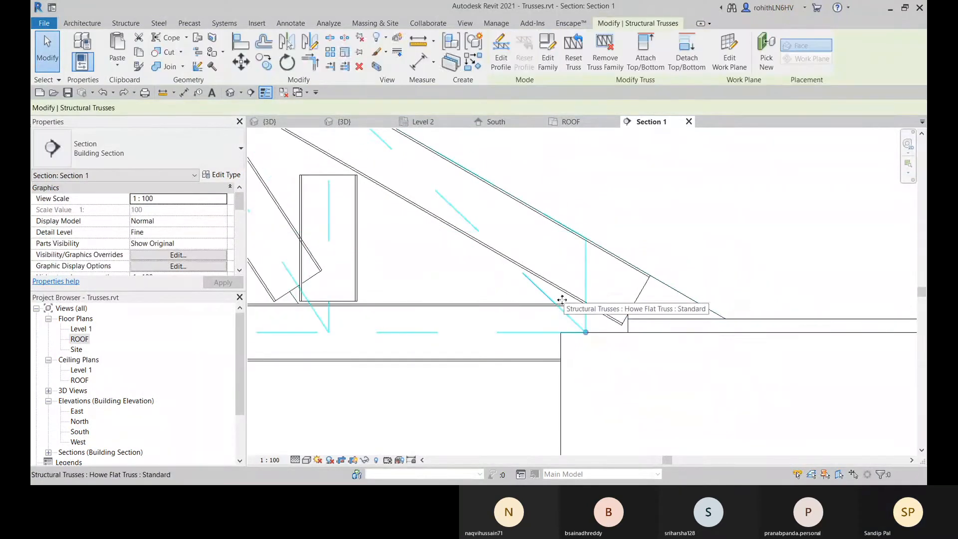
pyautogui.press('Tab')
pyautogui.click(548, 275)
pyautogui.moveTo(647, 309); pyautogui.dragTo(702, 332)
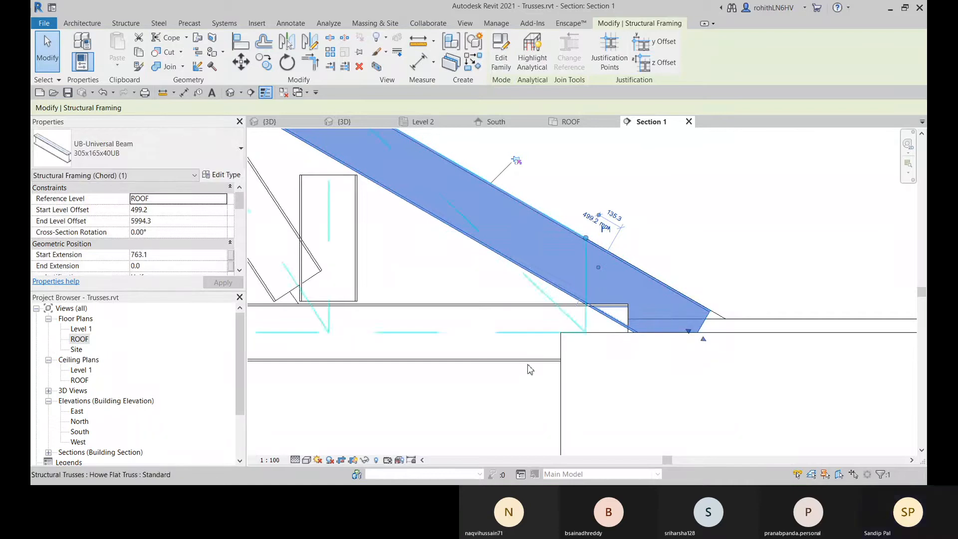
# Lengthen the bottom chord's right end to just short of the top chord's tip, with a start extension of about -83 mm
pyautogui.click(531, 349)
pyautogui.moveTo(636, 333); pyautogui.dragTo(706, 330)
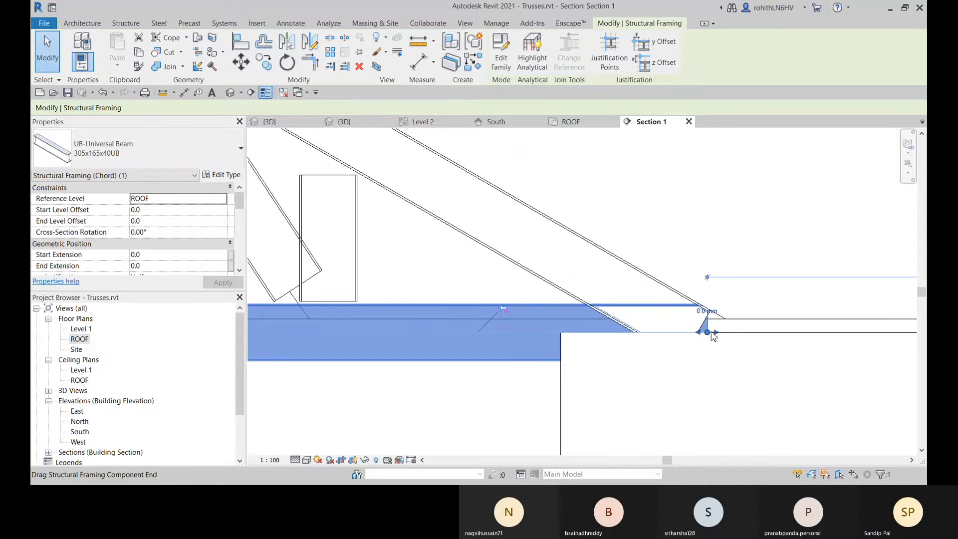
pyautogui.moveTo(698, 338); pyautogui.dragTo(697, 335)
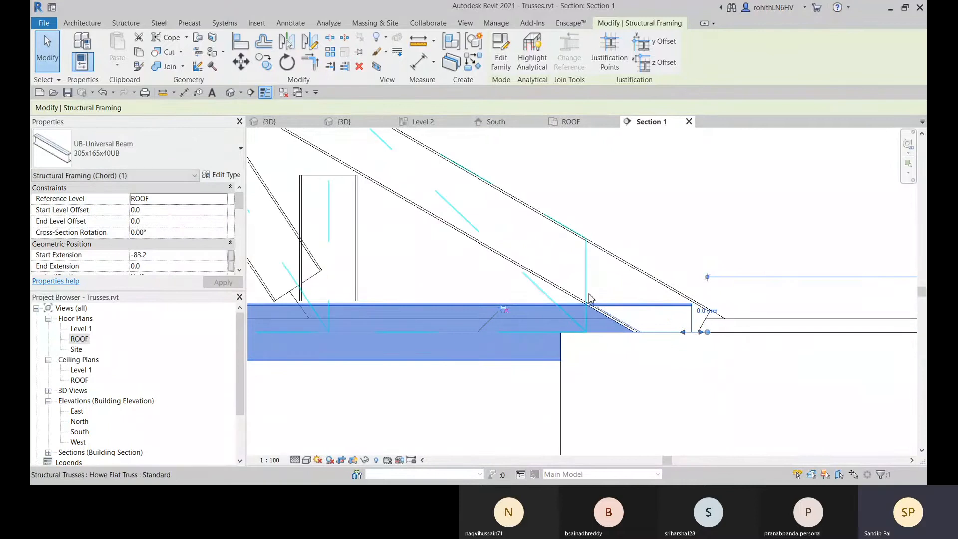
pyautogui.click(633, 283)
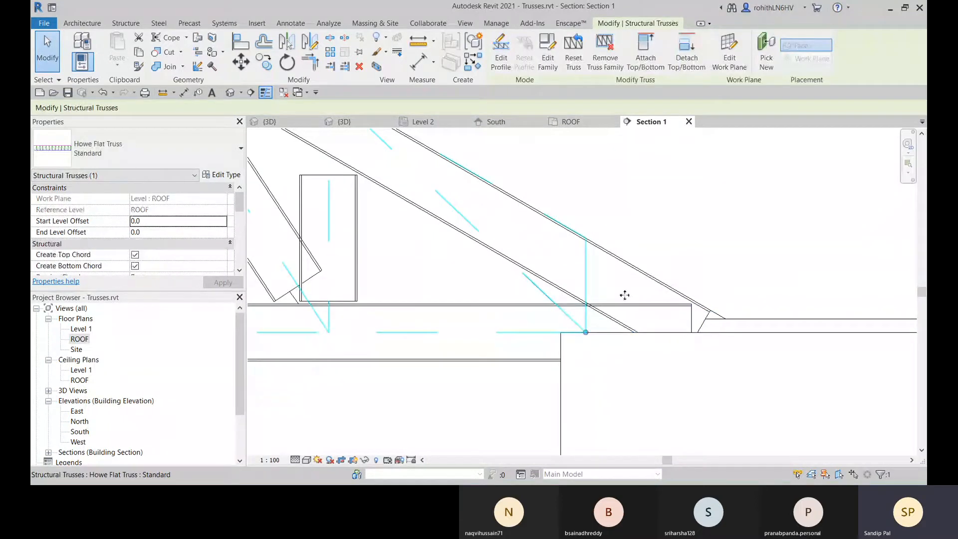
pyautogui.click(777, 207)
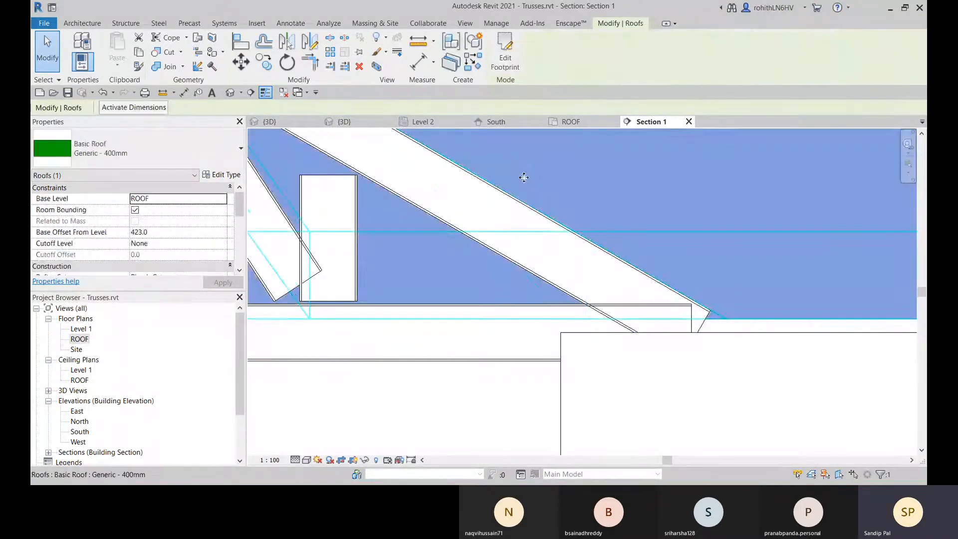
pyautogui.click(437, 404)
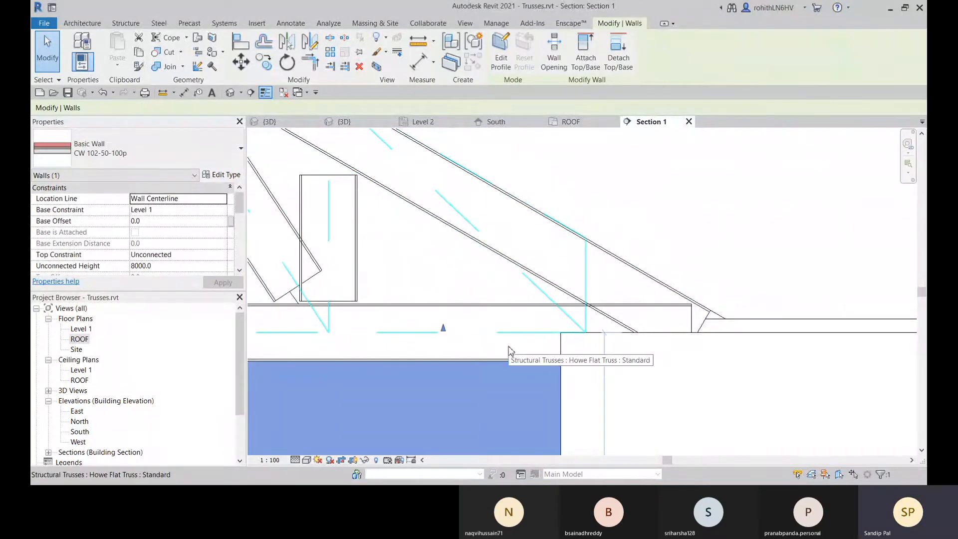
pyautogui.press('Escape')
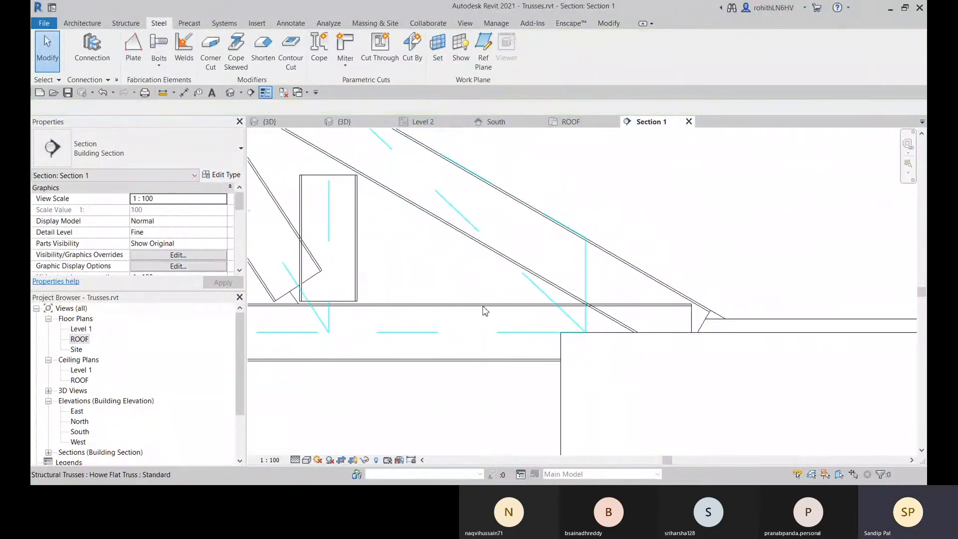
# Create a Miter parametric cut between the extended top chord and the lengthened bottom chord
pyautogui.click(347, 53)
pyautogui.click(627, 298)
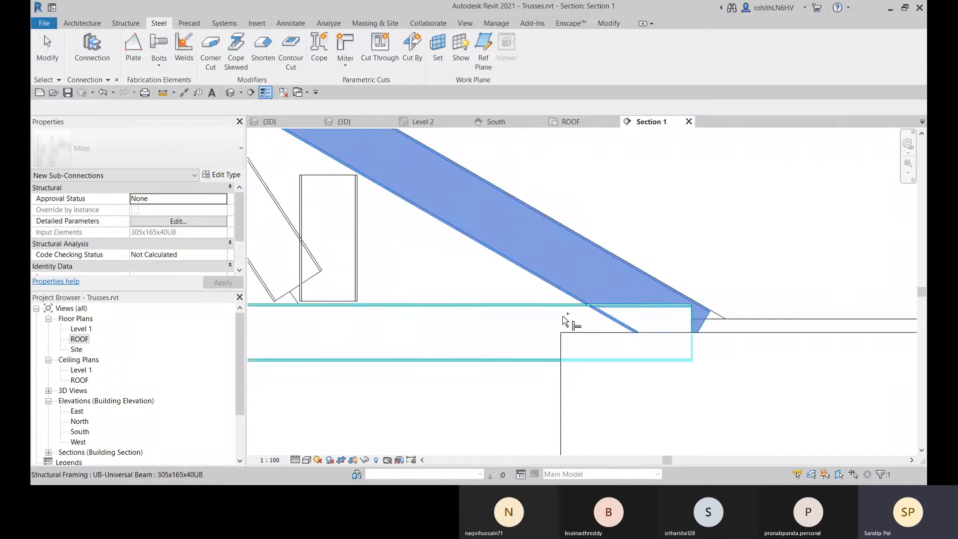
pyautogui.click(565, 320)
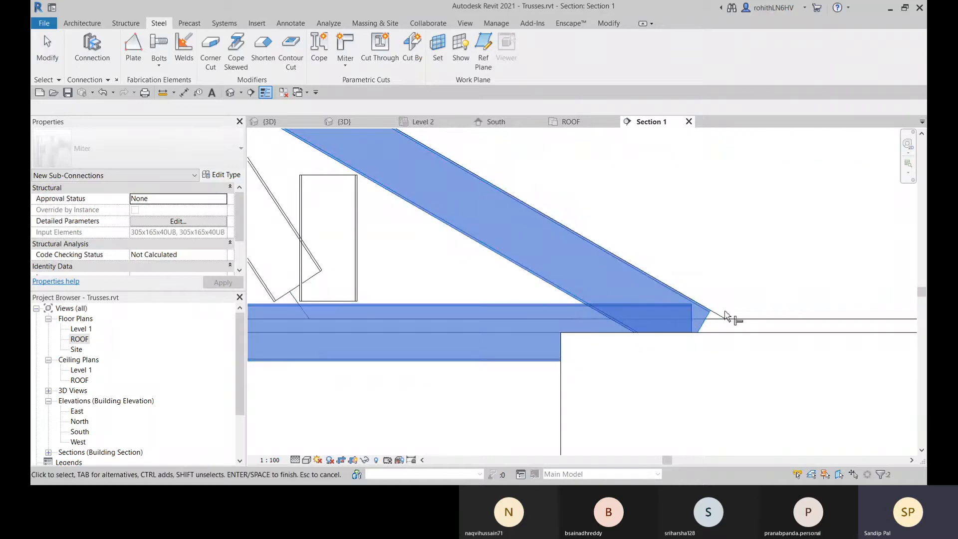
pyautogui.press('Return')
pyautogui.click(763, 319)
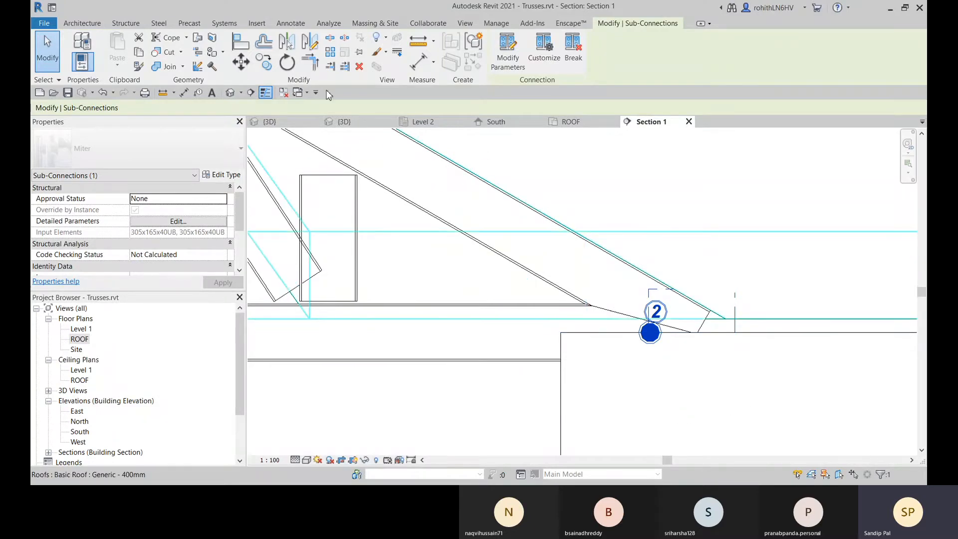
# Examine the mitred eave joint of the truss up close in the 3D view, checking the top chord's cut end
pyautogui.click(286, 123)
pyautogui.moveTo(505, 311); pyautogui.dragTo(233, 313, button='middle')
pyautogui.scroll(2, 582, 266)
pyautogui.scroll(5, 614, 265)
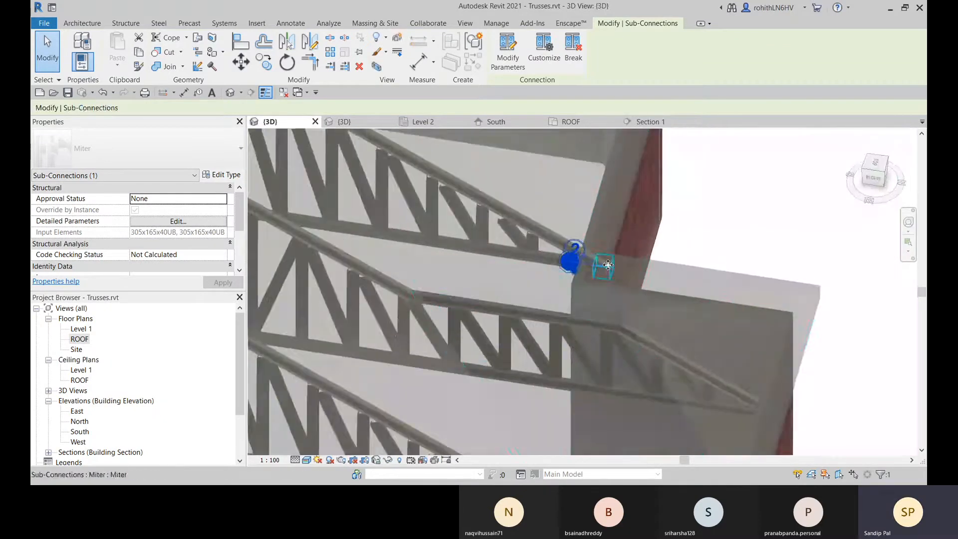
pyautogui.click(801, 231)
pyautogui.moveTo(589, 355); pyautogui.dragTo(479, 449, button='middle')
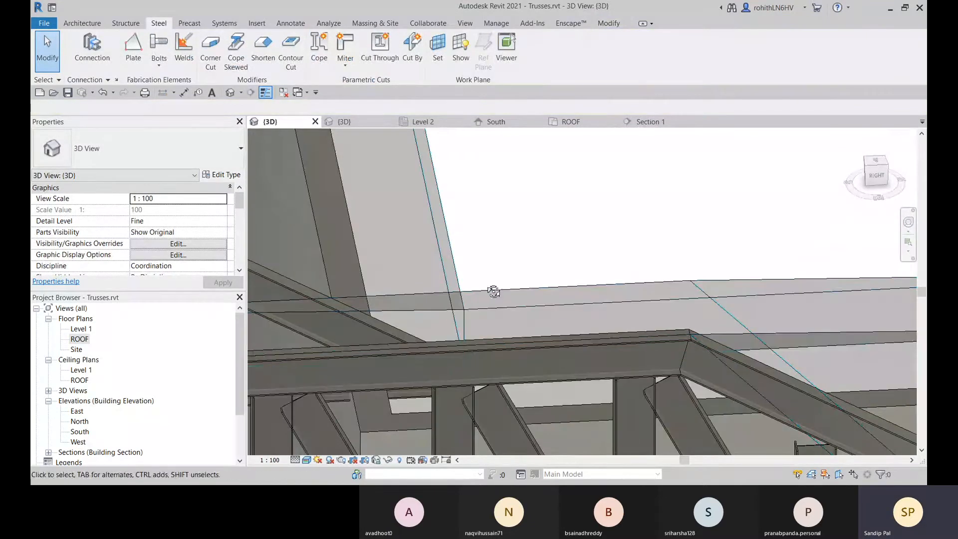
pyautogui.keyDown('shift'); pyautogui.moveTo(494, 291); pyautogui.dragTo(627, 39, button='middle'); pyautogui.keyUp('shift')
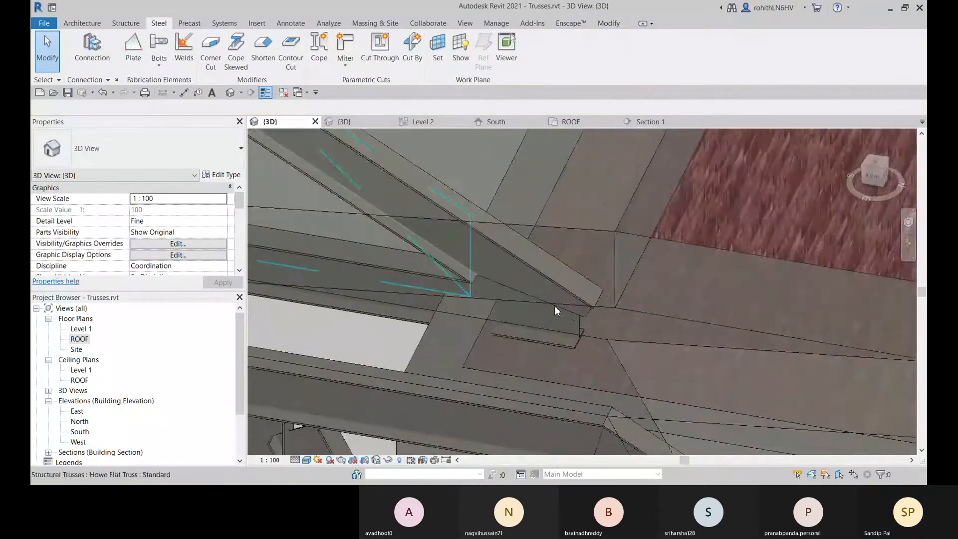
pyautogui.scroll(5, 556, 306)
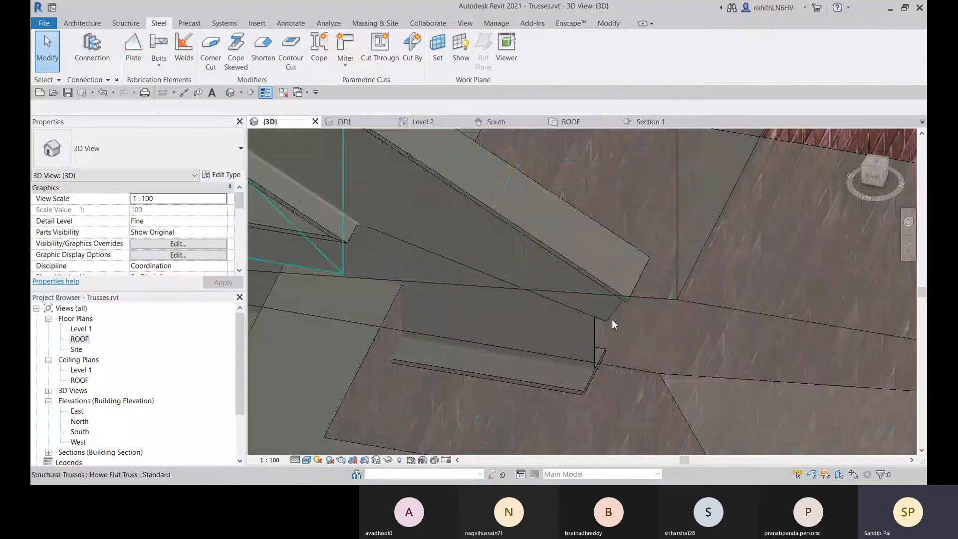
pyautogui.click(592, 280)
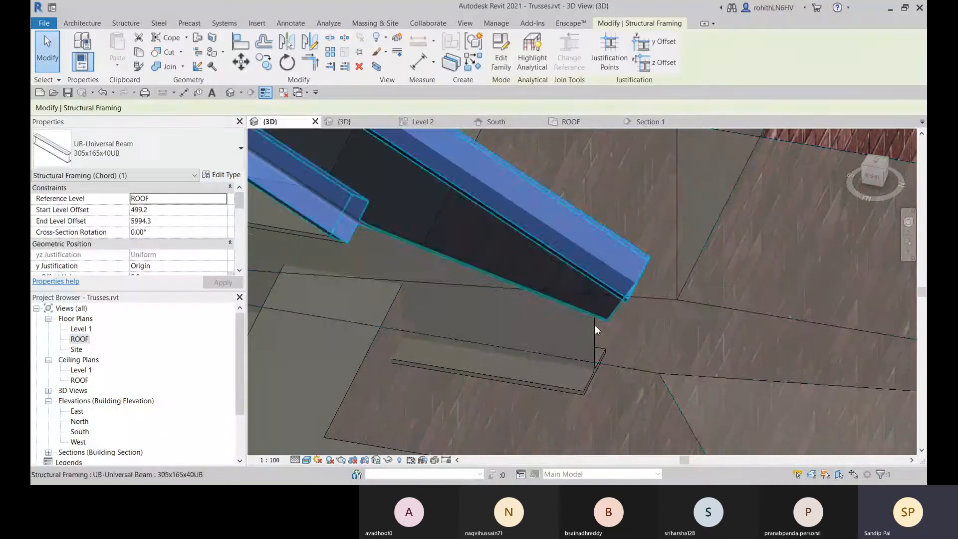
pyautogui.scroll(-6, 554, 380)
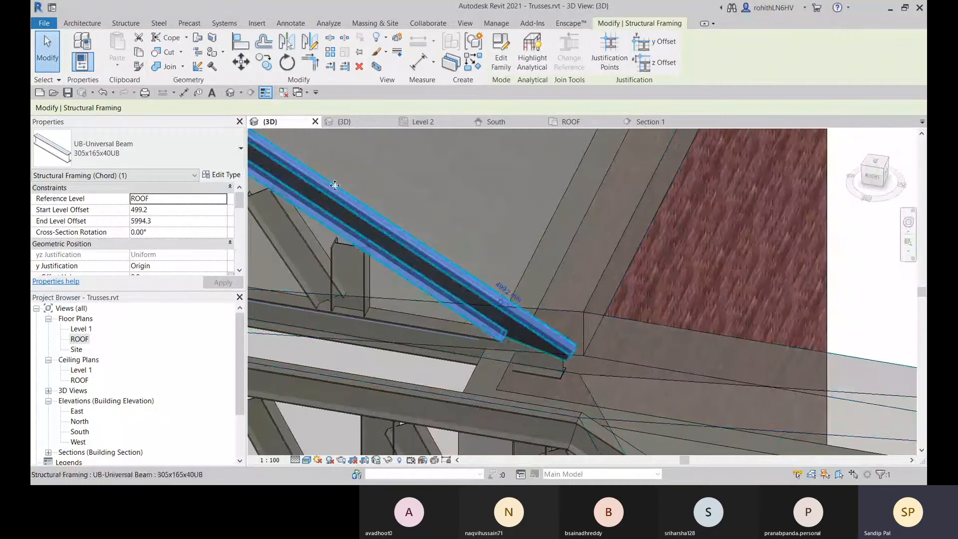
# Return to Section 1 and try to reposition the top chord at its lower end
pyautogui.click(659, 121)
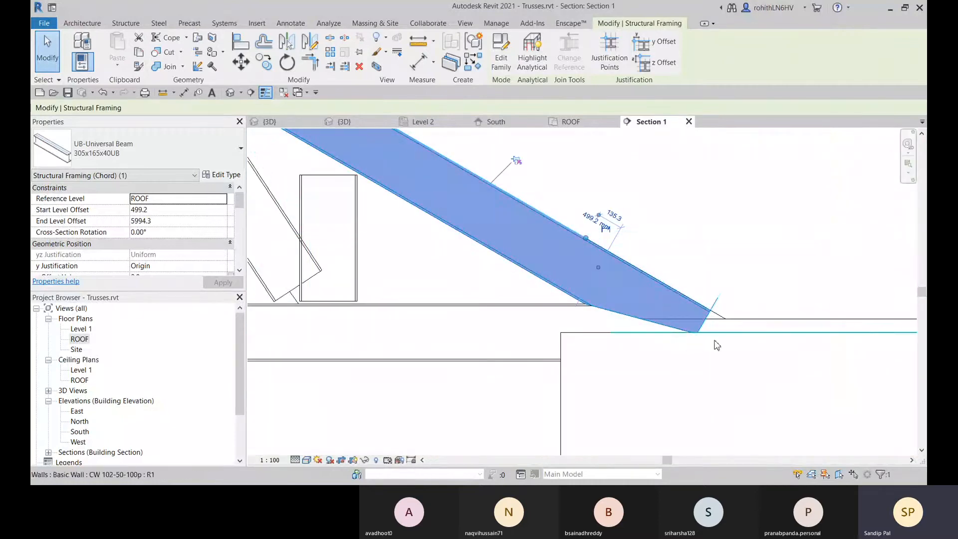
pyautogui.moveTo(668, 315); pyautogui.dragTo(647, 349, button='middle')
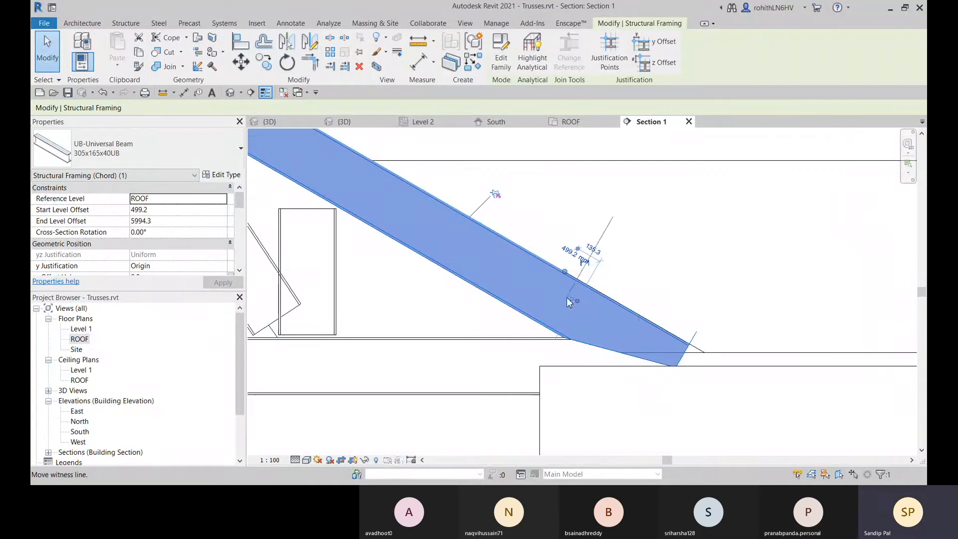
pyautogui.moveTo(582, 304); pyautogui.dragTo(554, 292)
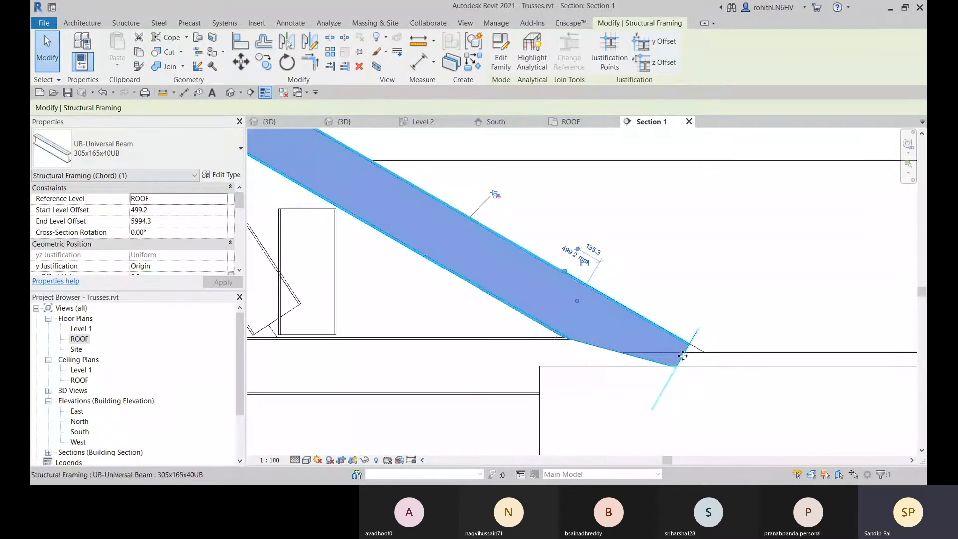
pyautogui.moveTo(682, 356); pyautogui.dragTo(656, 348)
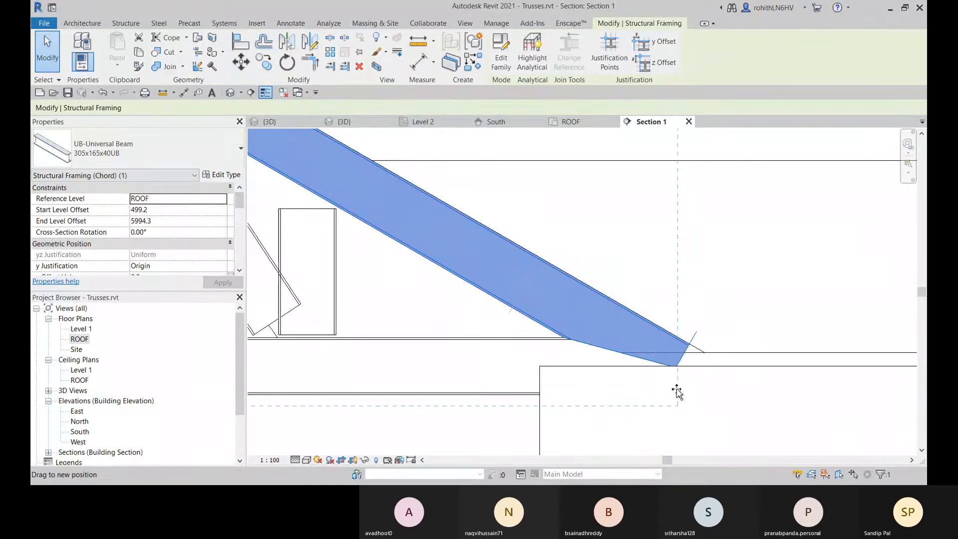
pyautogui.moveTo(601, 379); pyautogui.dragTo(619, 385)
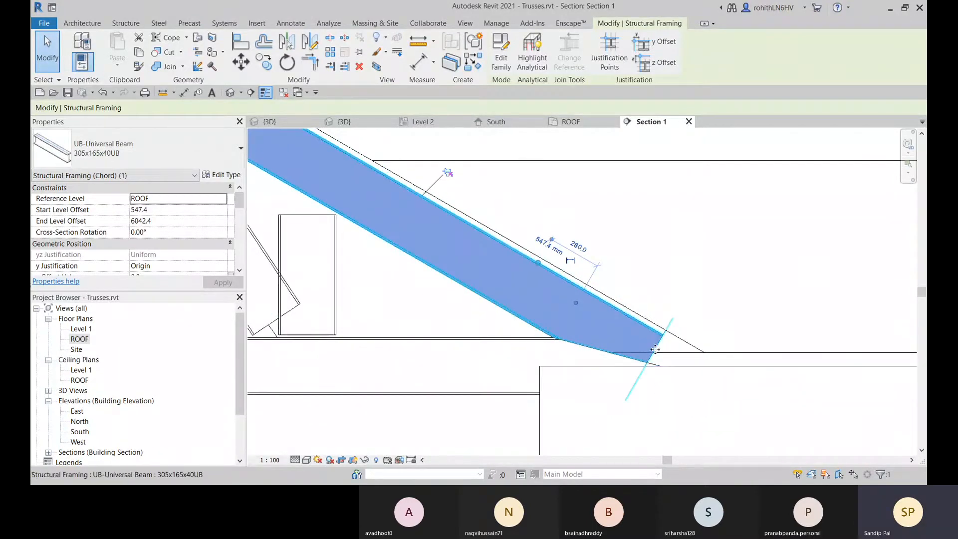
pyautogui.press('Escape')
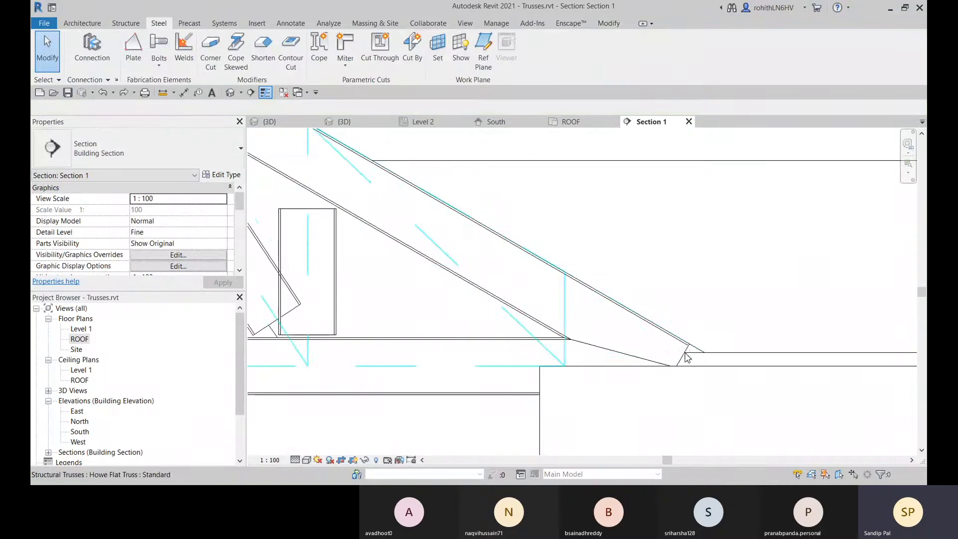
# Undo the Miter cut and the chord extensions at the right eave, going back until the short end web is restored
pyautogui.click(501, 306)
pyautogui.scroll(-3, 530, 357)
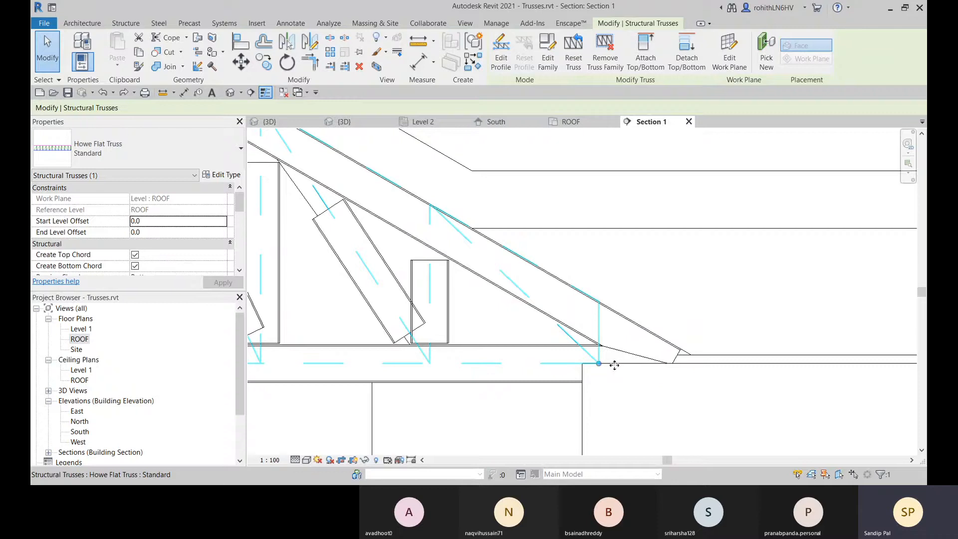
pyautogui.press('Escape')
pyautogui.scroll(2, 648, 357)
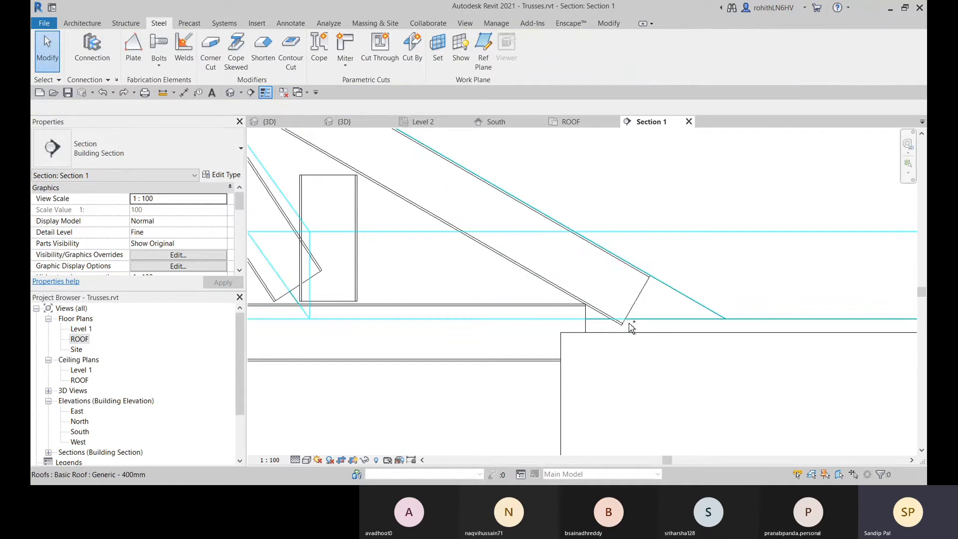
pyautogui.hotkey('ctrl', 'z')
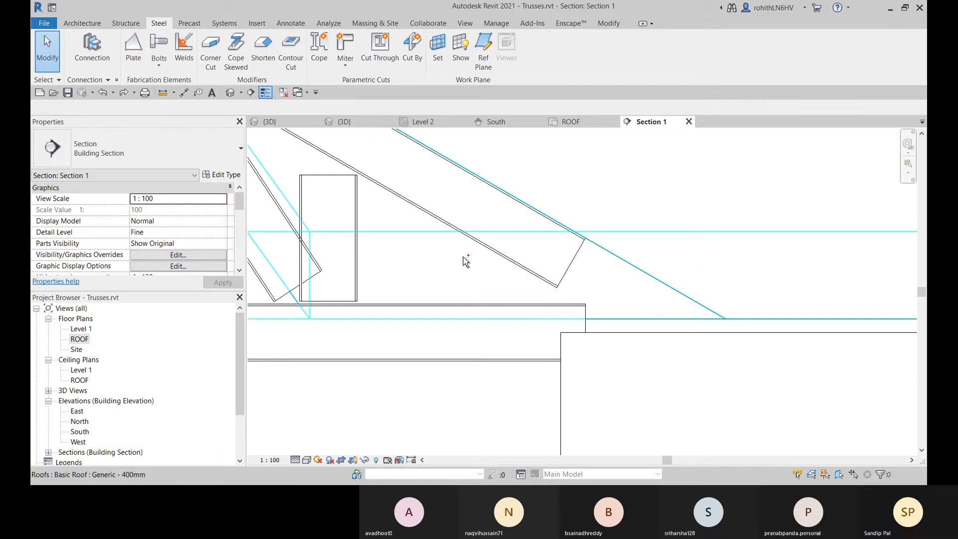
pyautogui.scroll(-2, 383, 235)
pyautogui.moveTo(383, 235); pyautogui.dragTo(556, 300, button='middle')
pyautogui.scroll(3, 597, 345)
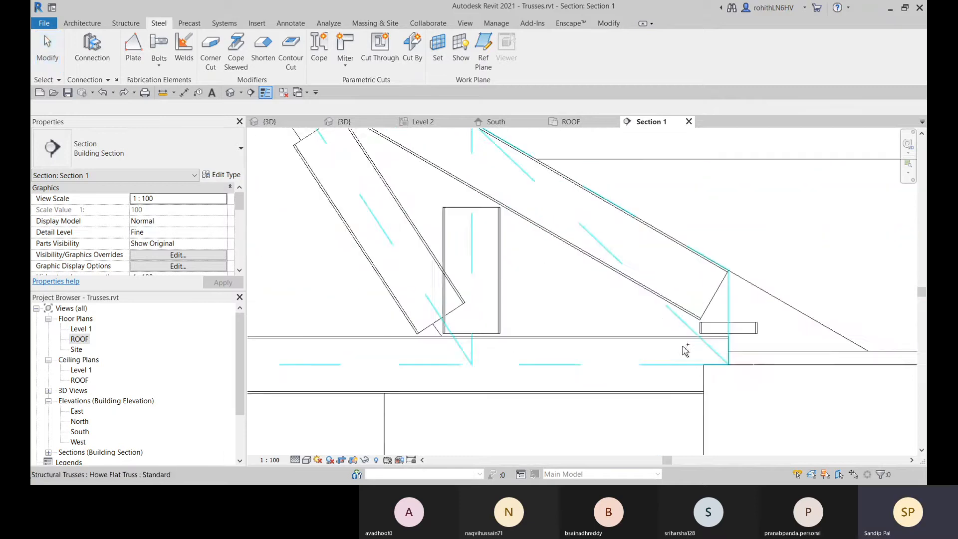
# Flip the short end web at the eave and stretch it to join cutbacks of about -262.8 at the start and -80.9 at the end
pyautogui.click(723, 330)
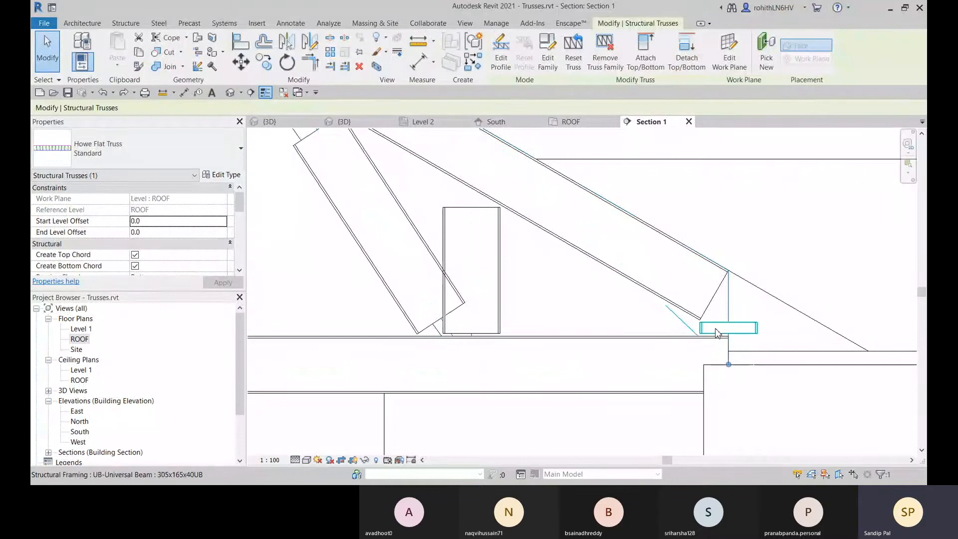
pyautogui.click(717, 333)
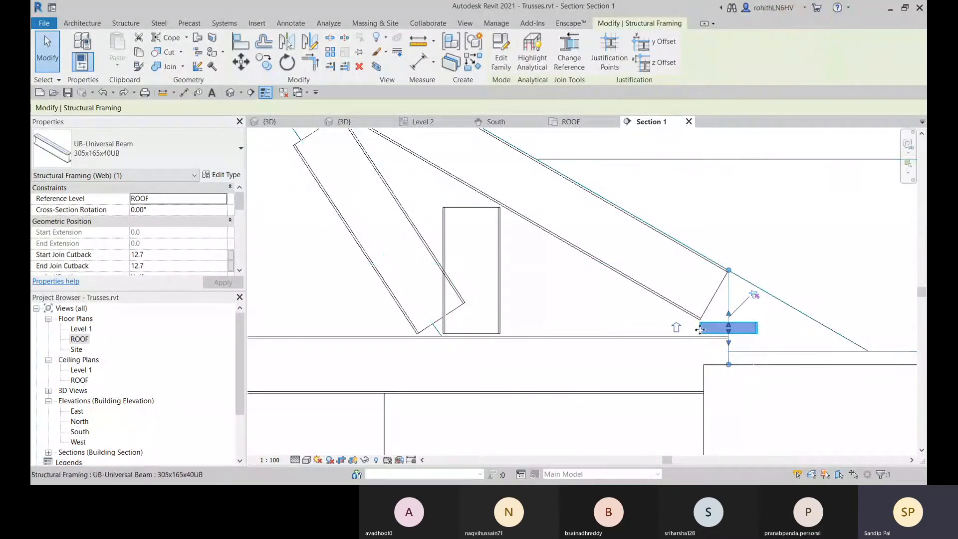
pyautogui.click(677, 329)
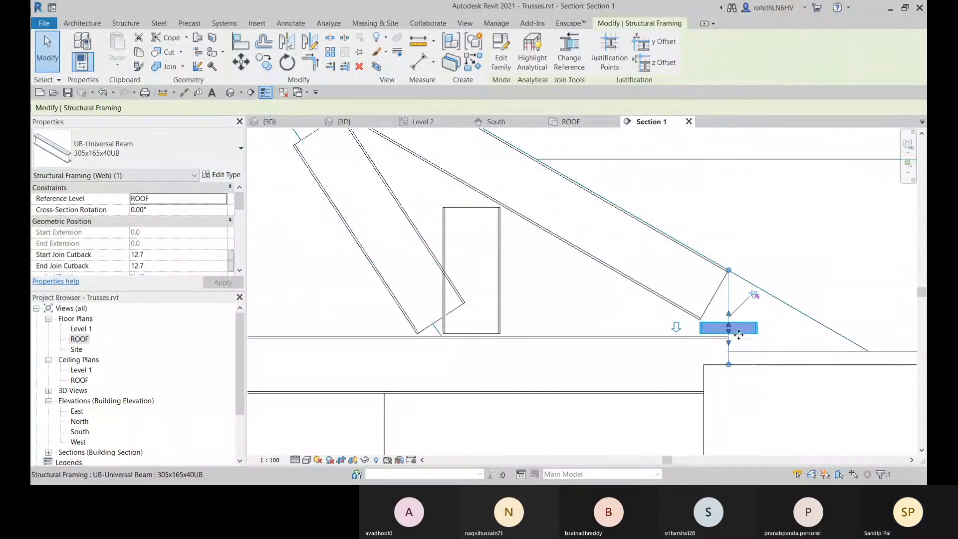
pyautogui.moveTo(731, 331); pyautogui.dragTo(730, 271)
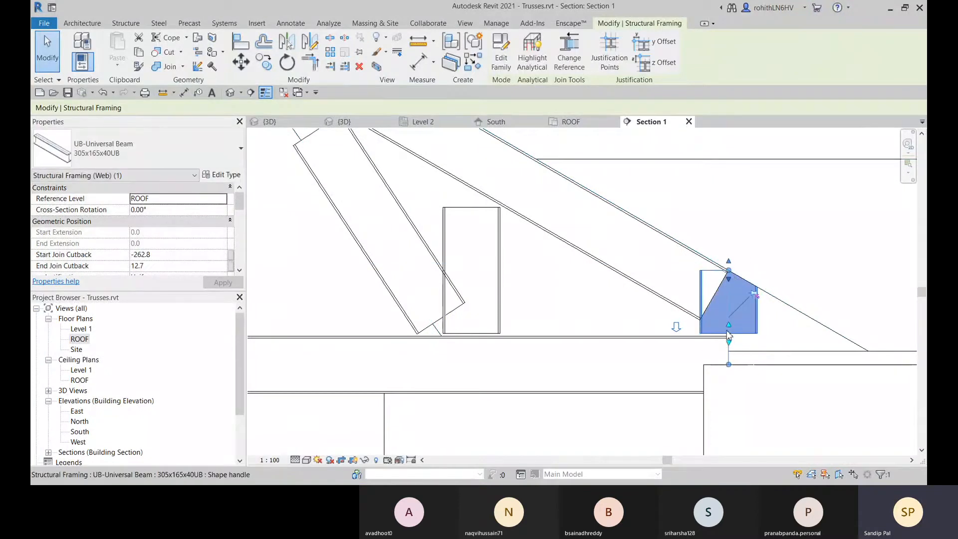
pyautogui.moveTo(729, 338); pyautogui.dragTo(730, 353)
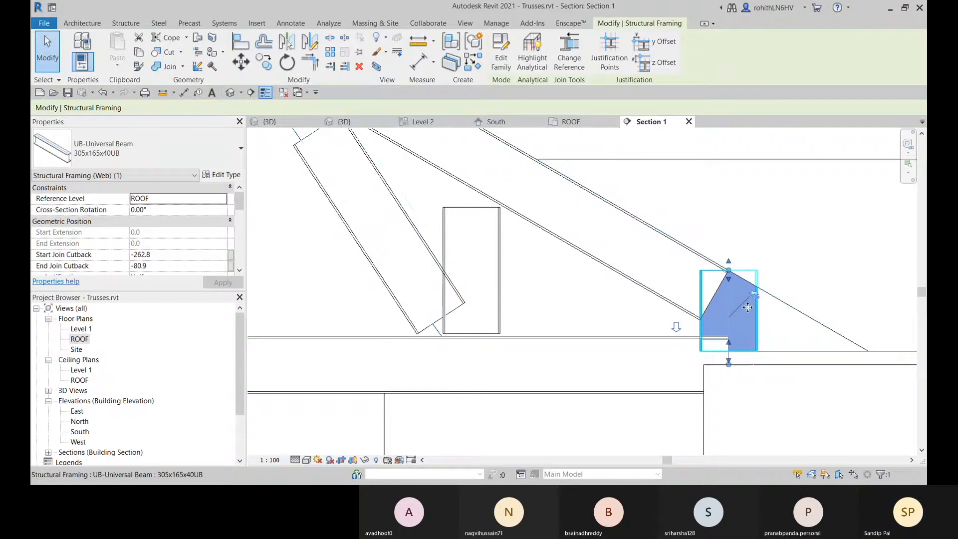
# Extend the right ends of the top and bottom chords to the outer face of the end web
pyautogui.moveTo(697, 320); pyautogui.dragTo(685, 323)
pyautogui.scroll(3, 726, 327)
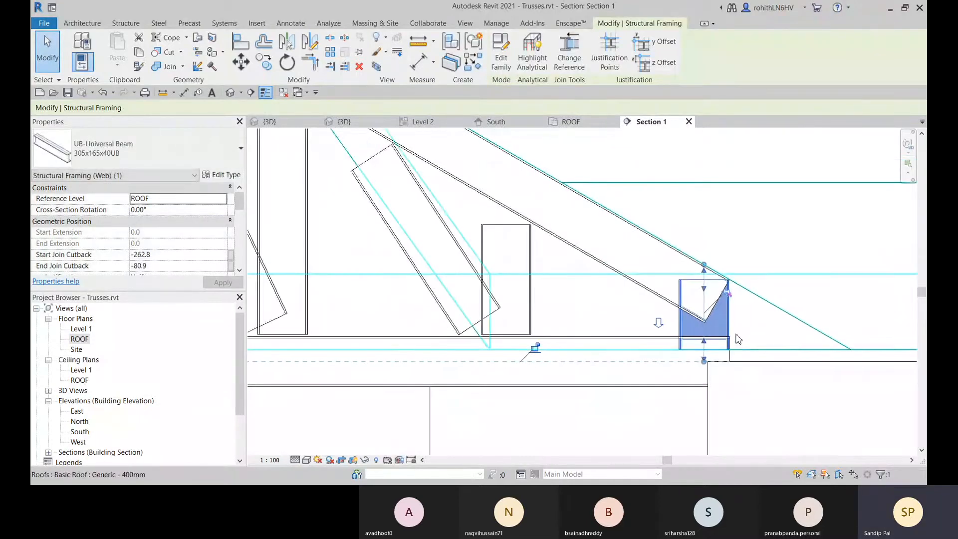
# Dismiss the save reminder without saving and align the short end web's outer face with the bottom chord's right end
pyautogui.scroll(3, 733, 327)
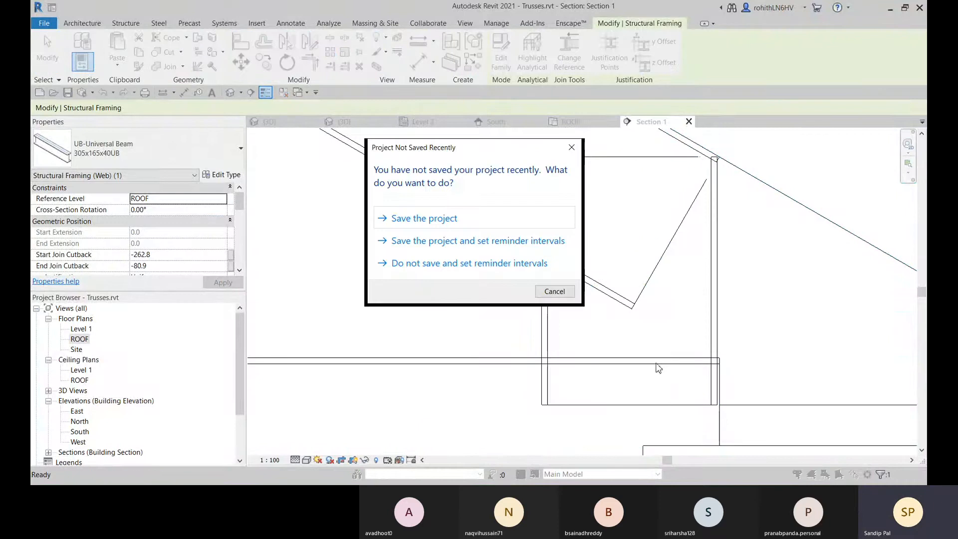
pyautogui.click(553, 291)
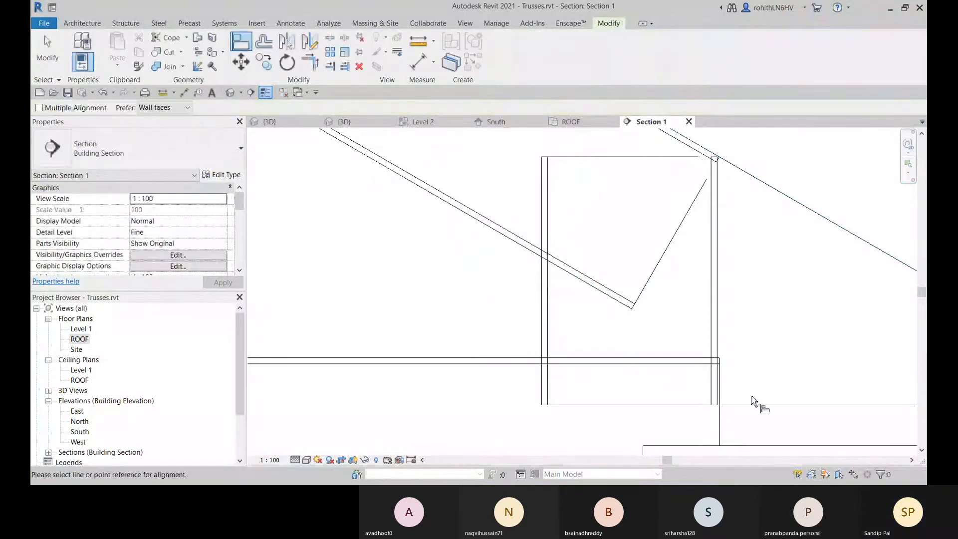
pyautogui.click(716, 242)
pyautogui.scroll(-2, 743, 244)
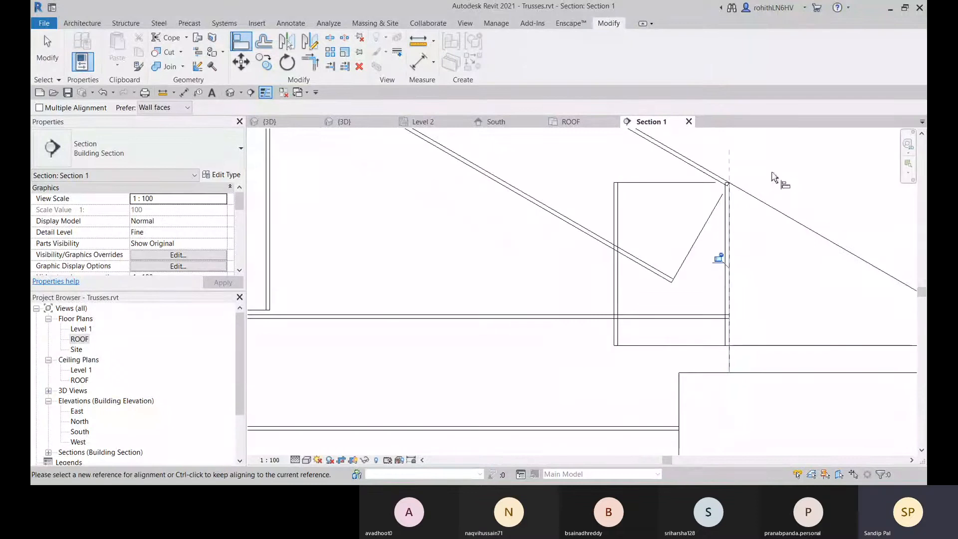
pyautogui.rightClick(792, 156)
pyautogui.click(801, 160)
pyautogui.rightClick(785, 172)
pyautogui.click(794, 182)
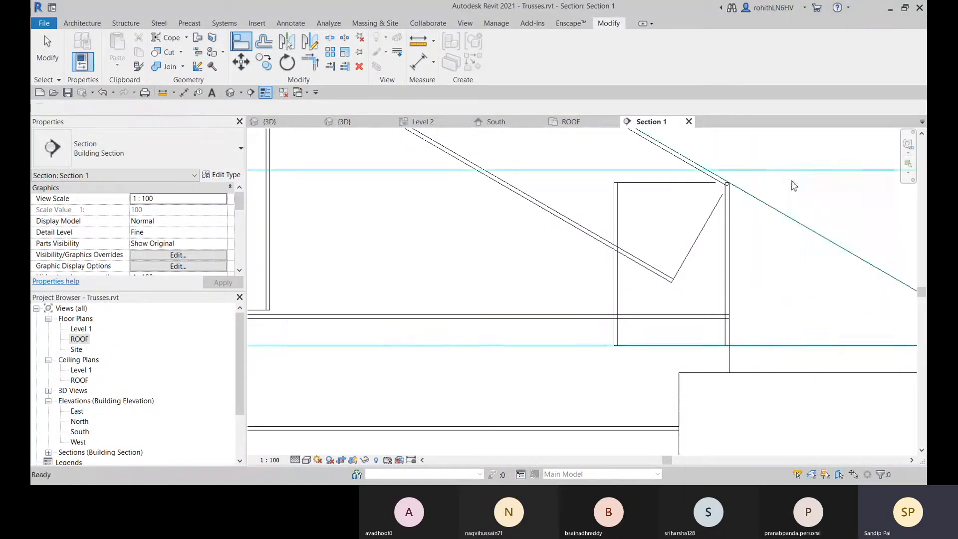
pyautogui.scroll(-4, 649, 320)
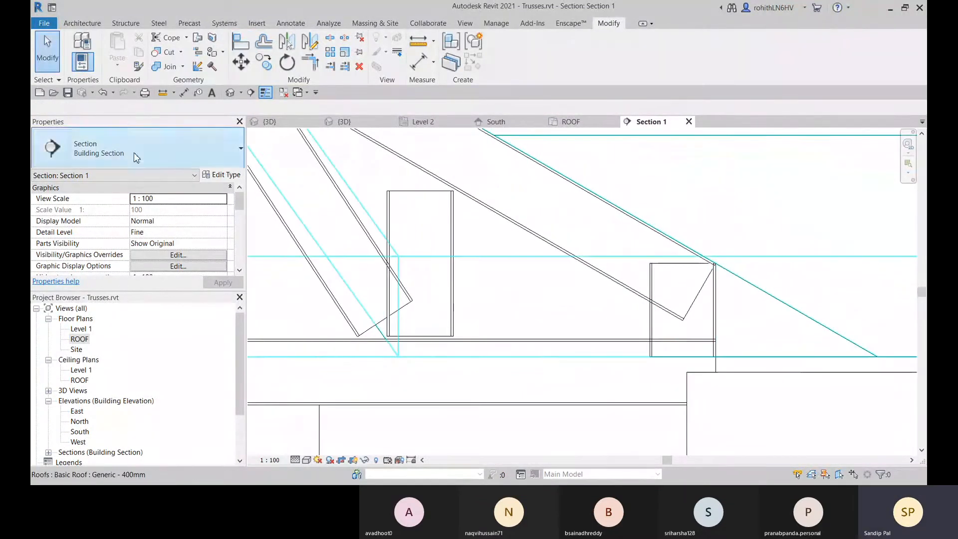
# Cope the short end web around the top chord, and the bottom chord around the end web, at the right eave
pyautogui.click(171, 38)
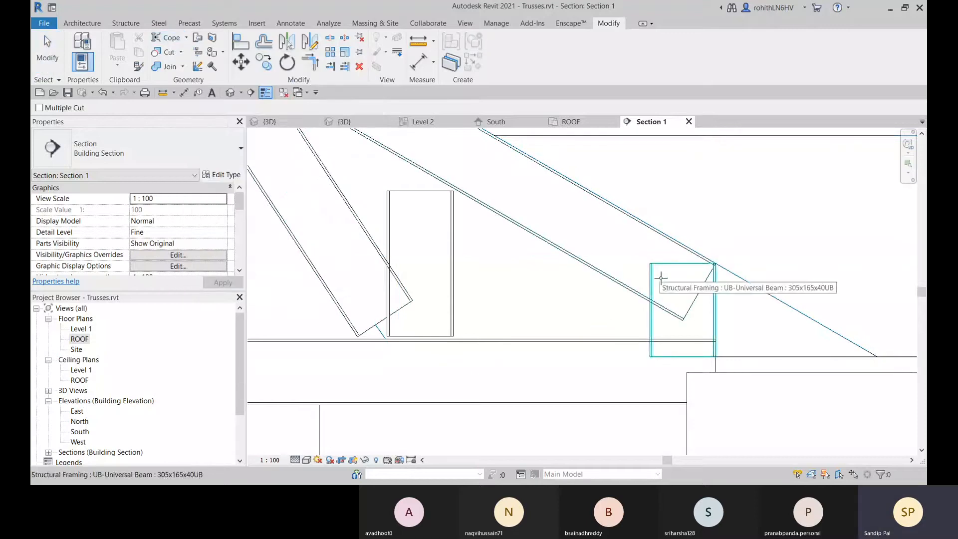
pyautogui.moveTo(656, 333); pyautogui.dragTo(628, 339, button='middle')
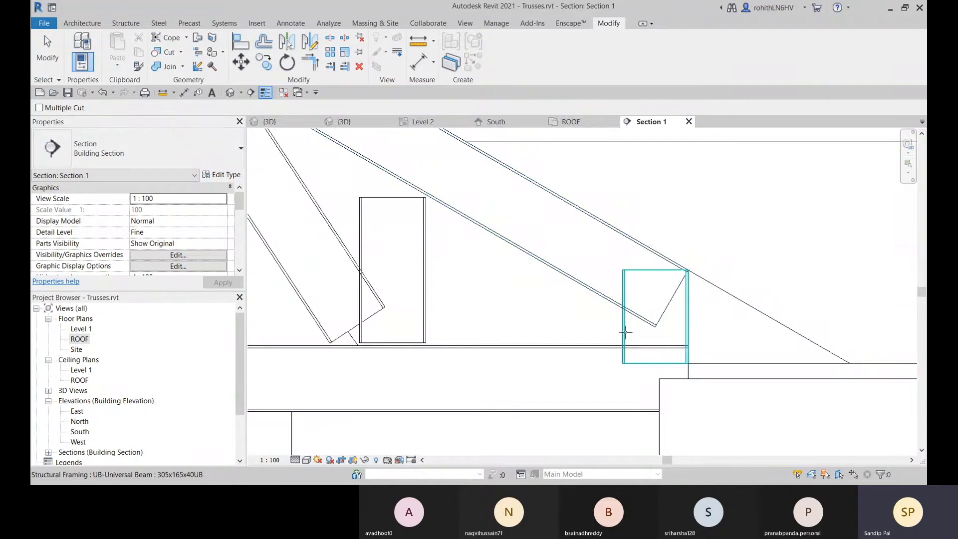
pyautogui.moveTo(635, 339); pyautogui.dragTo(636, 333, button='middle')
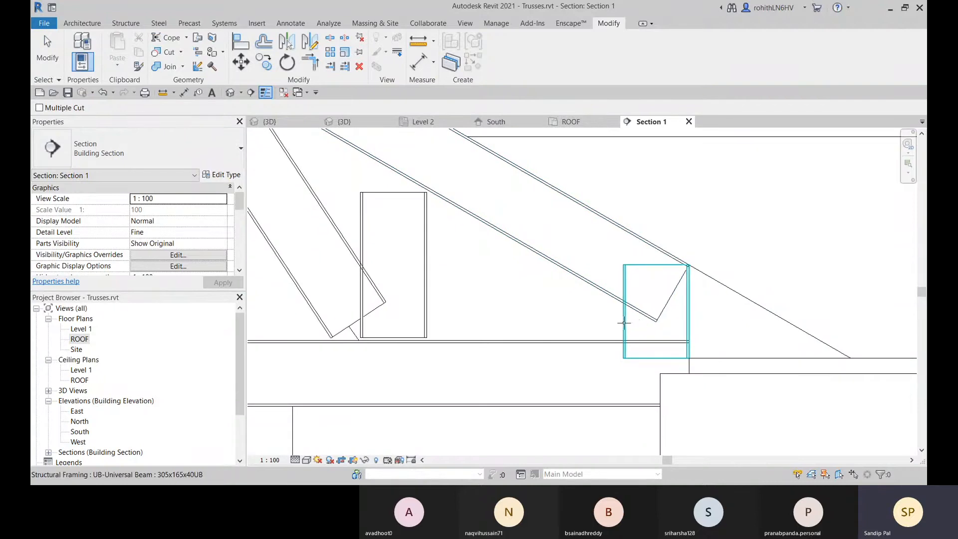
pyautogui.click(624, 323)
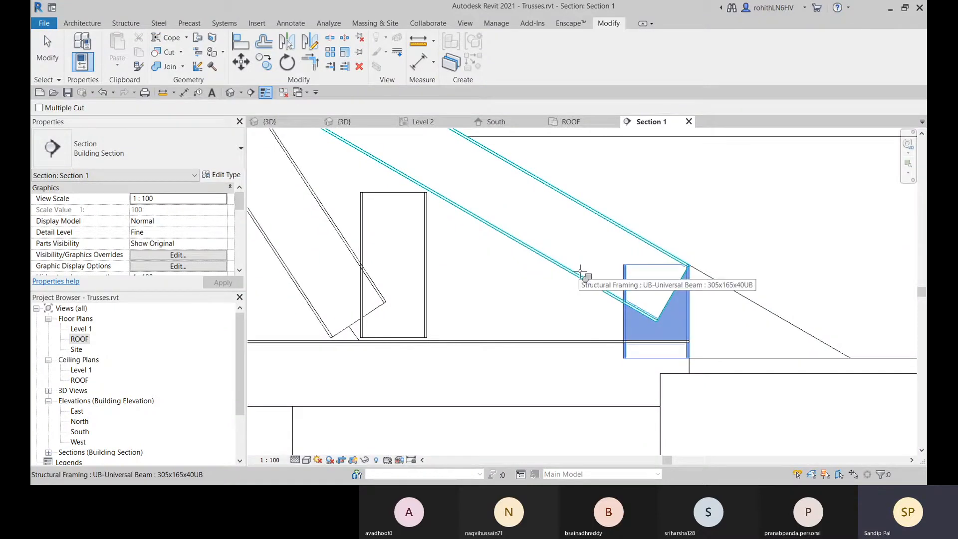
pyautogui.click(582, 274)
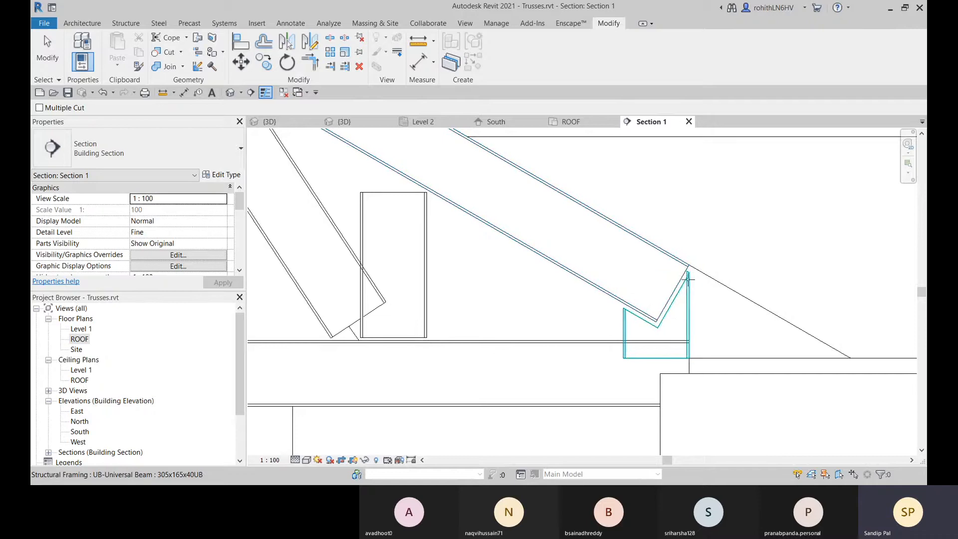
pyautogui.moveTo(660, 383); pyautogui.dragTo(667, 376, button='middle')
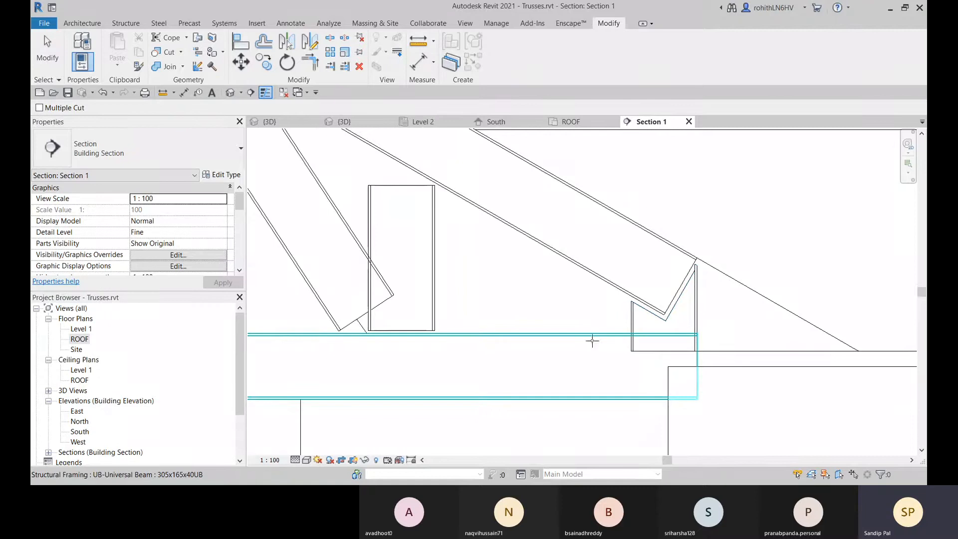
pyautogui.click(595, 338)
pyautogui.click(683, 351)
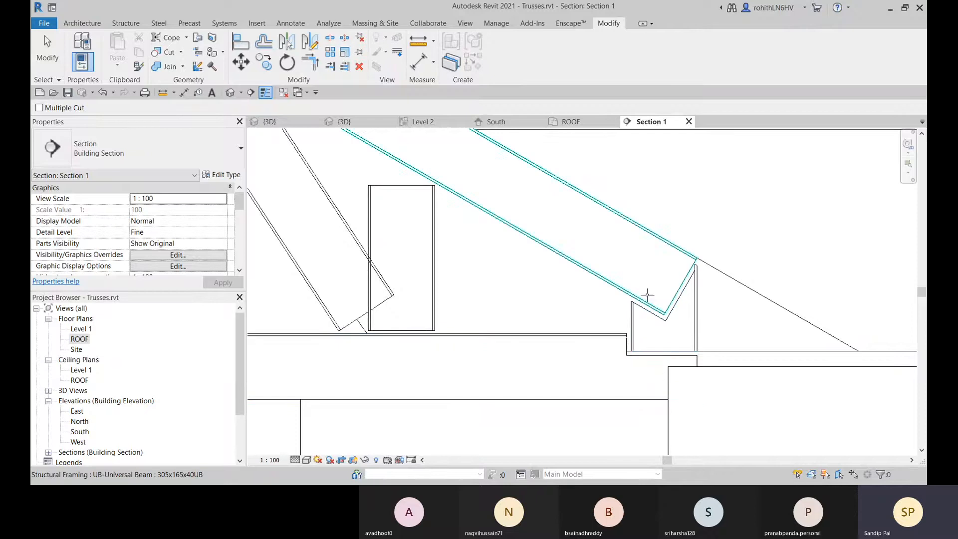
# Undo the copes on the end web and the bottom chord
pyautogui.hotkey('ctrl', 'z')
pyautogui.hotkey('ctrl', 'z')
pyautogui.moveTo(668, 320); pyautogui.dragTo(661, 327, button='middle')
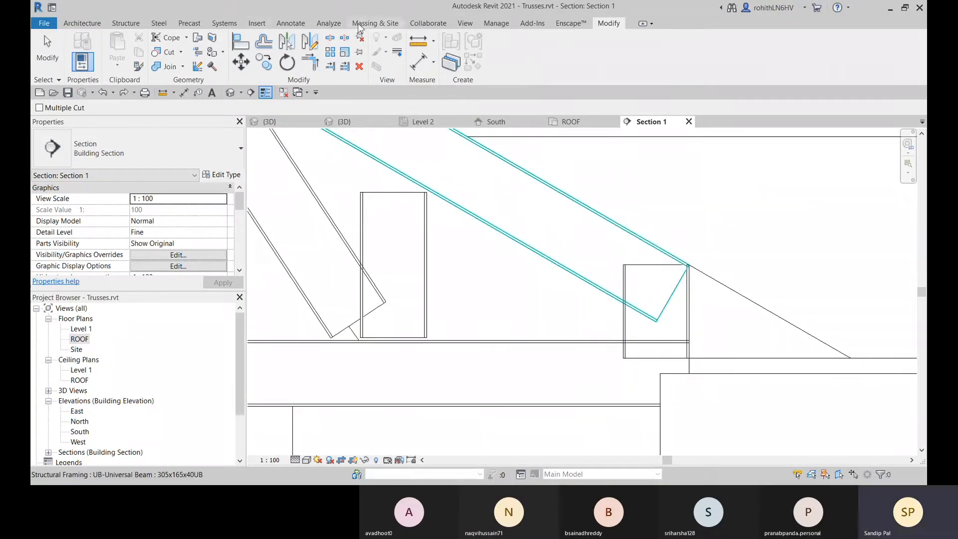
# Try a parametric steel Cope on the top chord, short end web and bottom chord together at the right eave
pyautogui.click(158, 23)
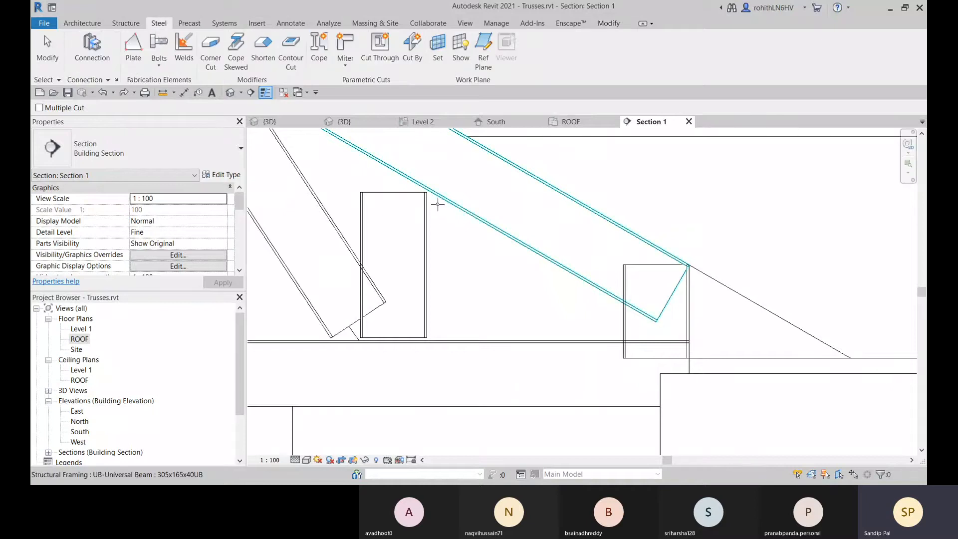
pyautogui.click(319, 50)
pyautogui.click(620, 282)
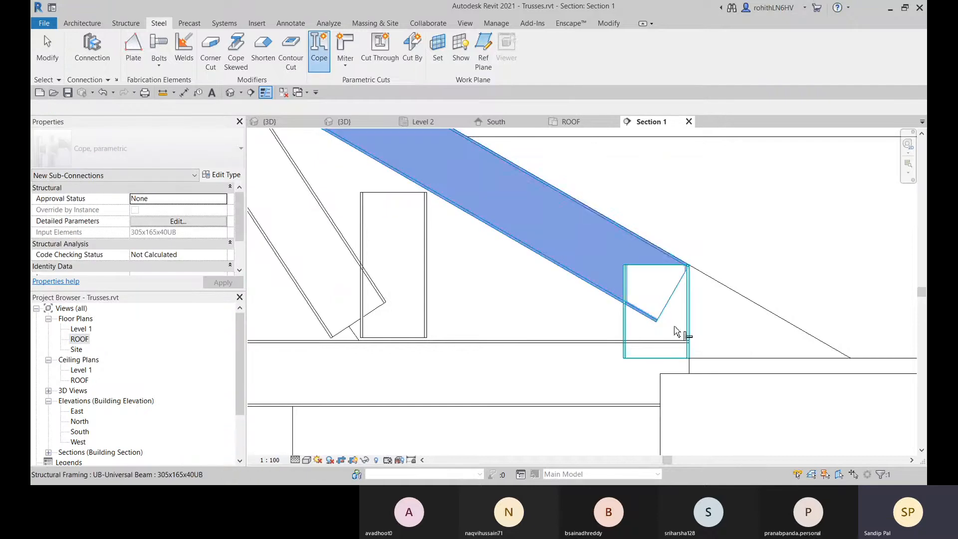
pyautogui.click(648, 327)
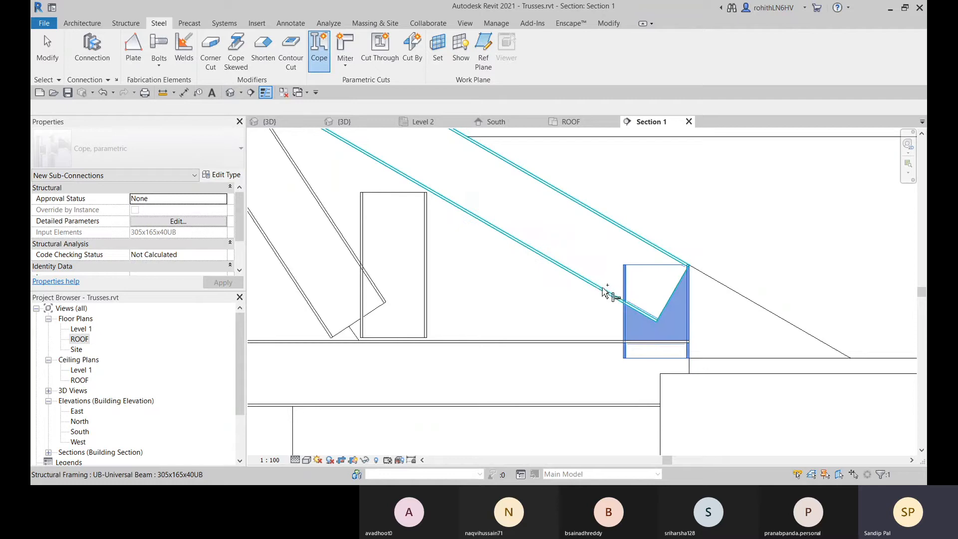
pyautogui.click(611, 292)
pyautogui.click(608, 353)
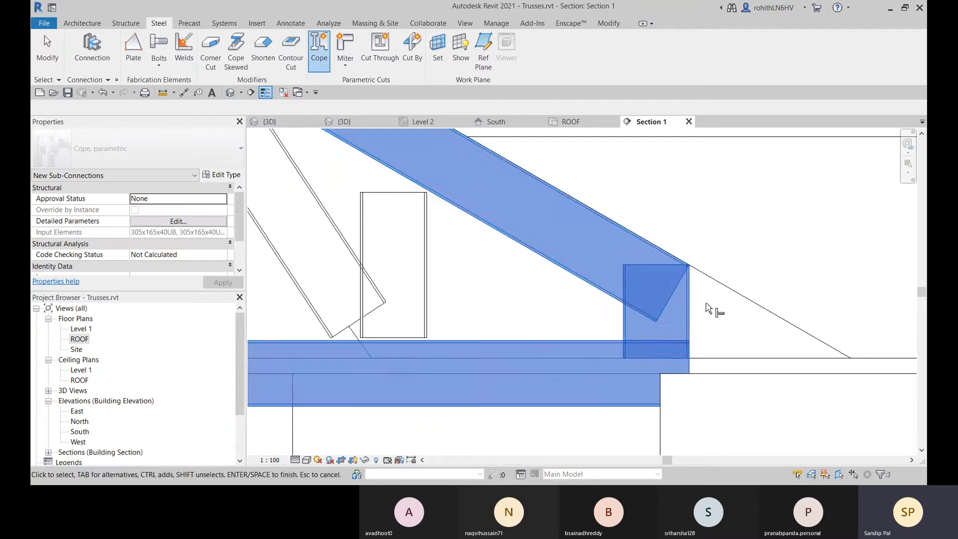
pyautogui.press('Return')
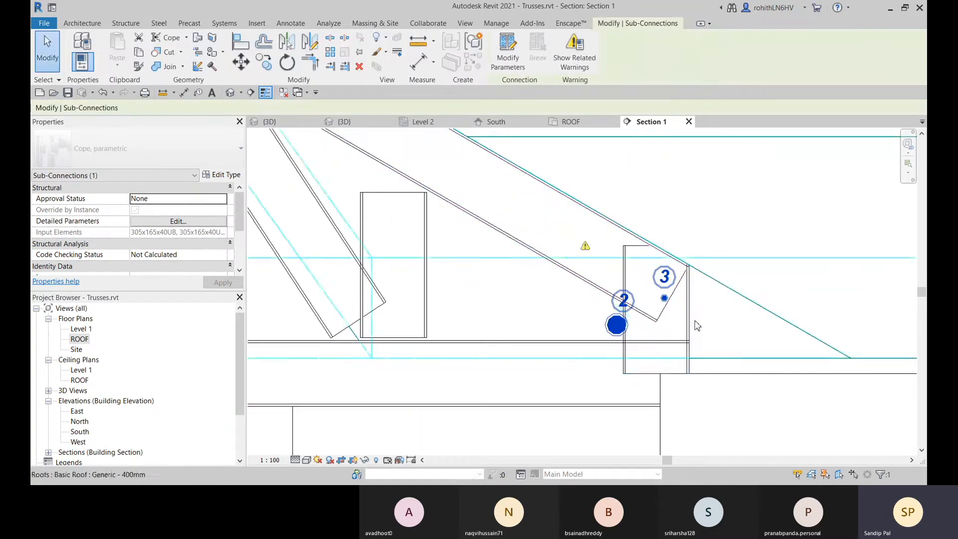
# Inspect the parametric cope at the eave and undo it
pyautogui.scroll(2, 669, 277)
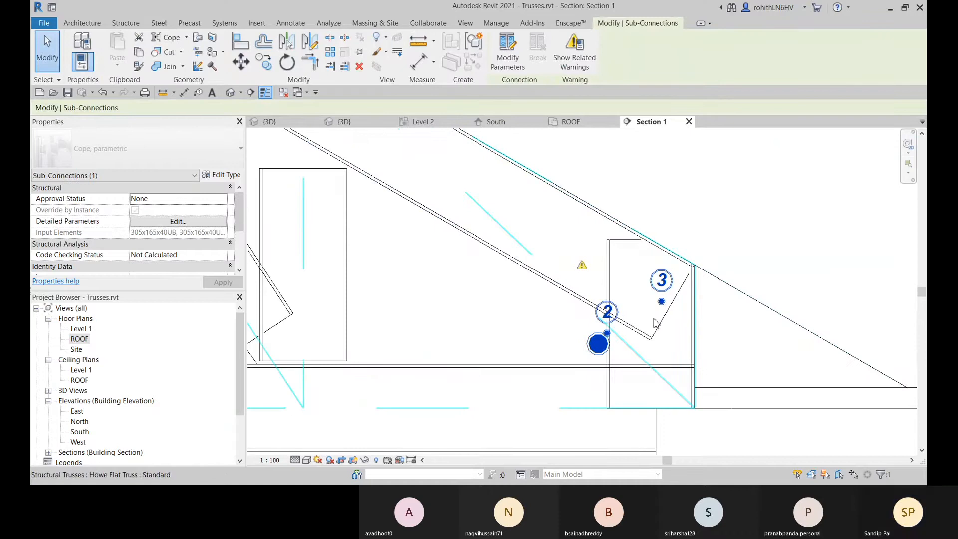
pyautogui.scroll(-3, 630, 361)
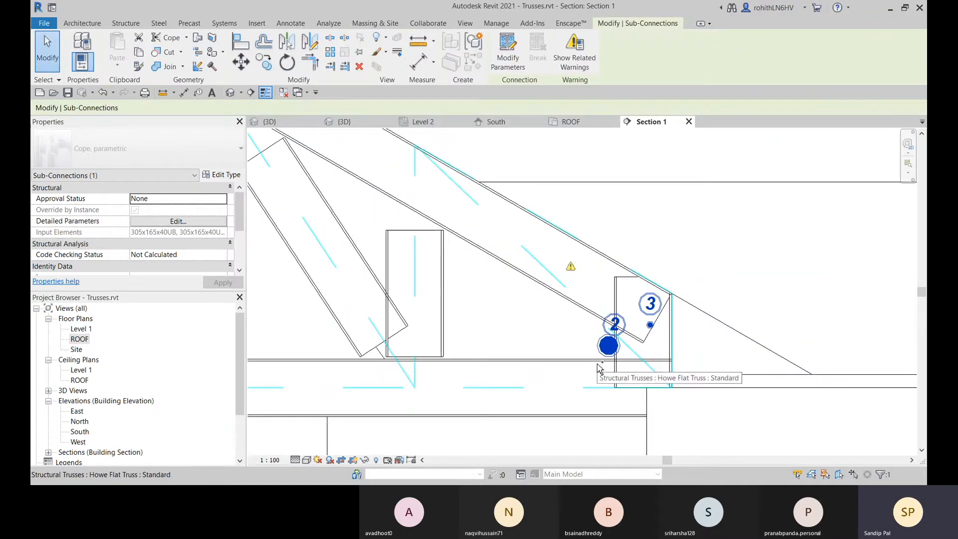
pyautogui.hotkey('ctrl', 'z')
# Apply a parametric steel Cope between only the top chord and the short end web at the right eave
pyautogui.click(319, 50)
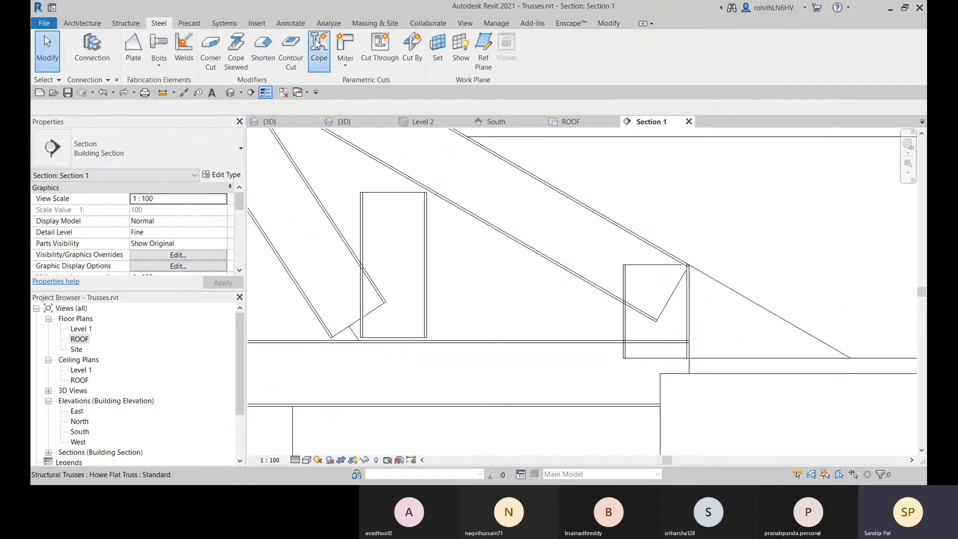
pyautogui.click(599, 287)
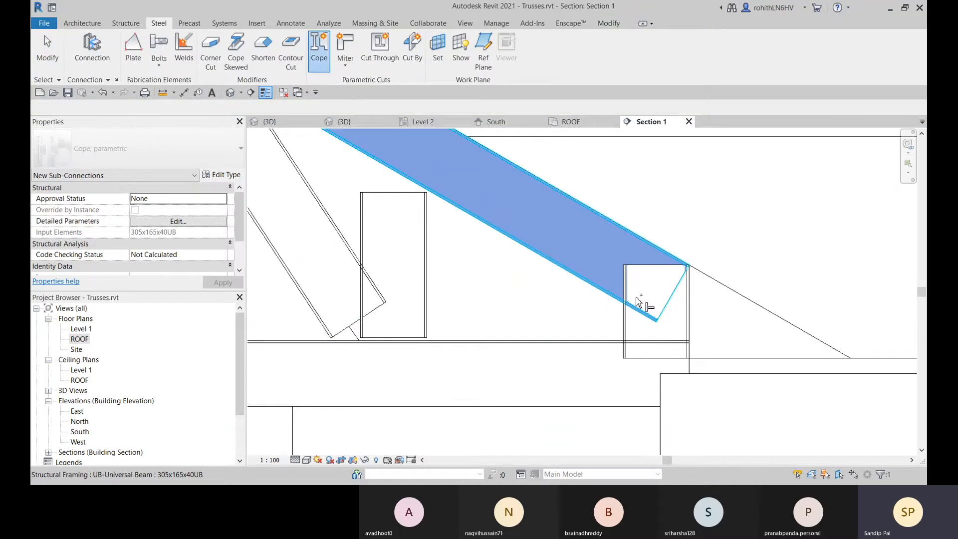
pyautogui.click(688, 326)
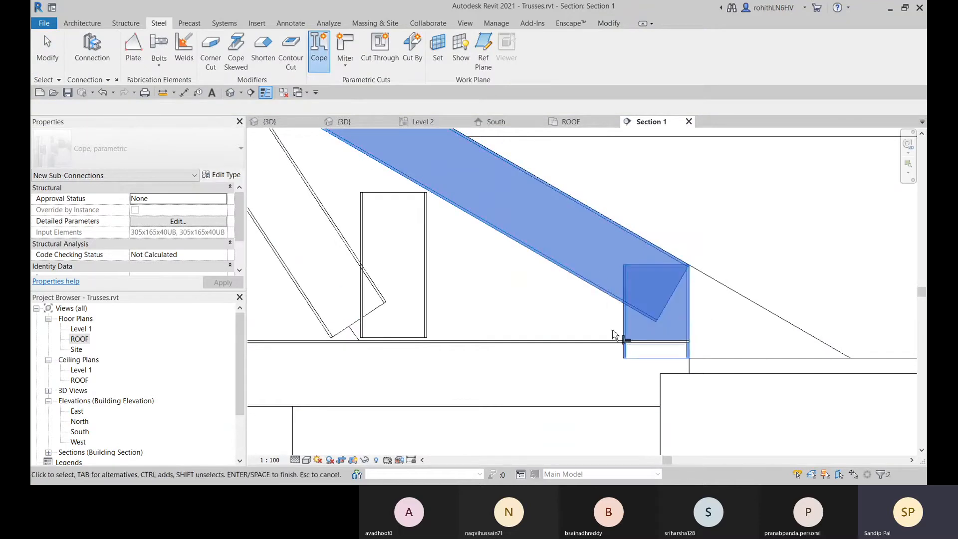
# Try coping the truss's end vertical web with the sloping top chord, and undo the cut
pyautogui.press('Return')
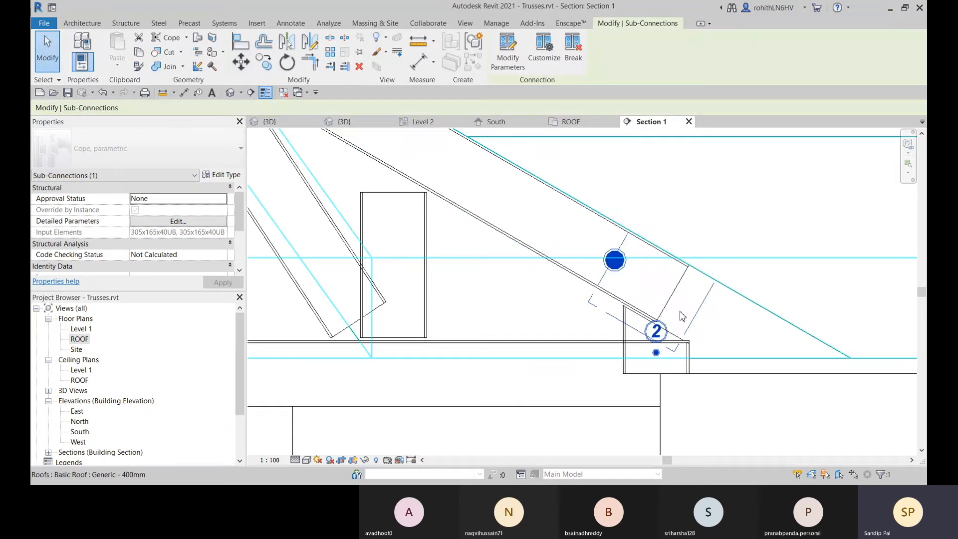
pyautogui.scroll(3, 683, 316)
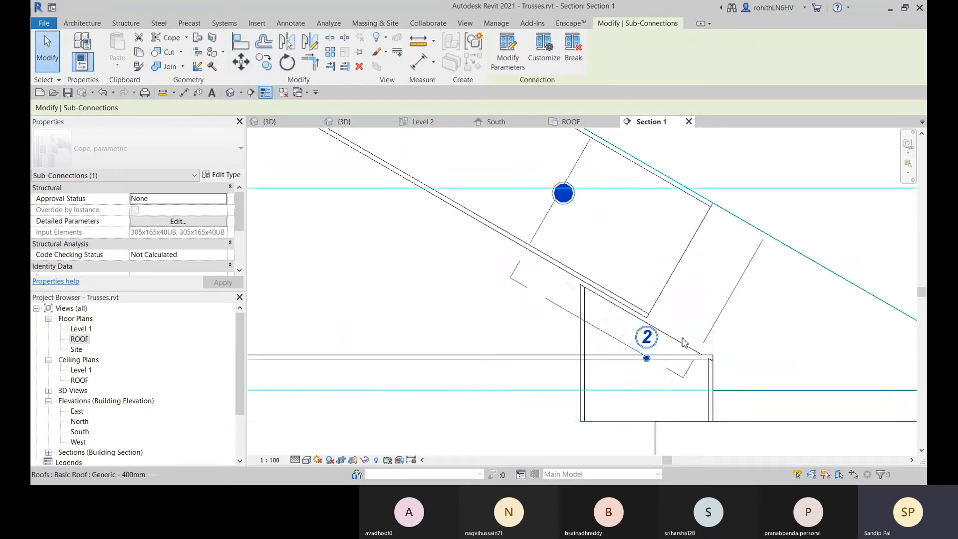
pyautogui.press('Escape')
pyautogui.scroll(-3, 670, 325)
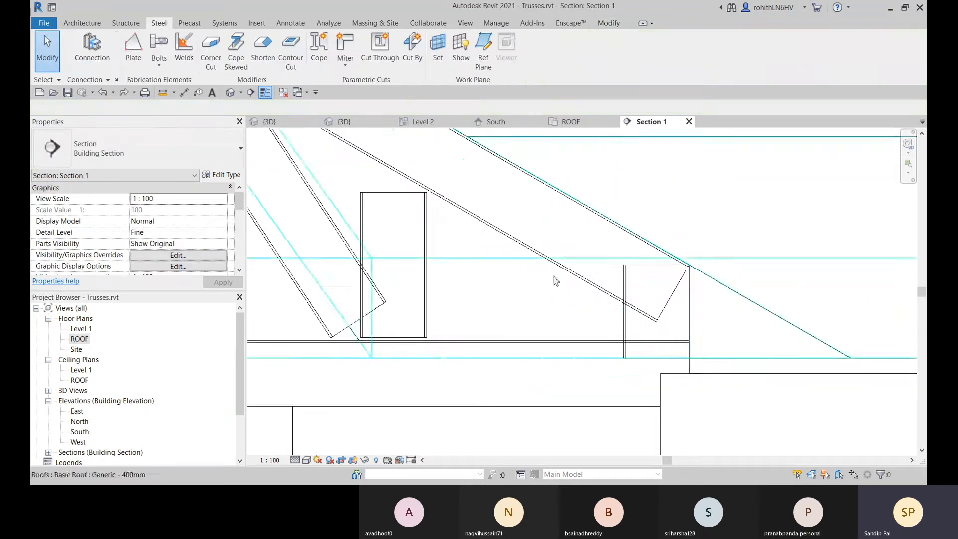
# Cope the truss's end vertical web with the sloping top chord, selecting the web first and the chord second
pyautogui.click(313, 50)
pyautogui.click(587, 277)
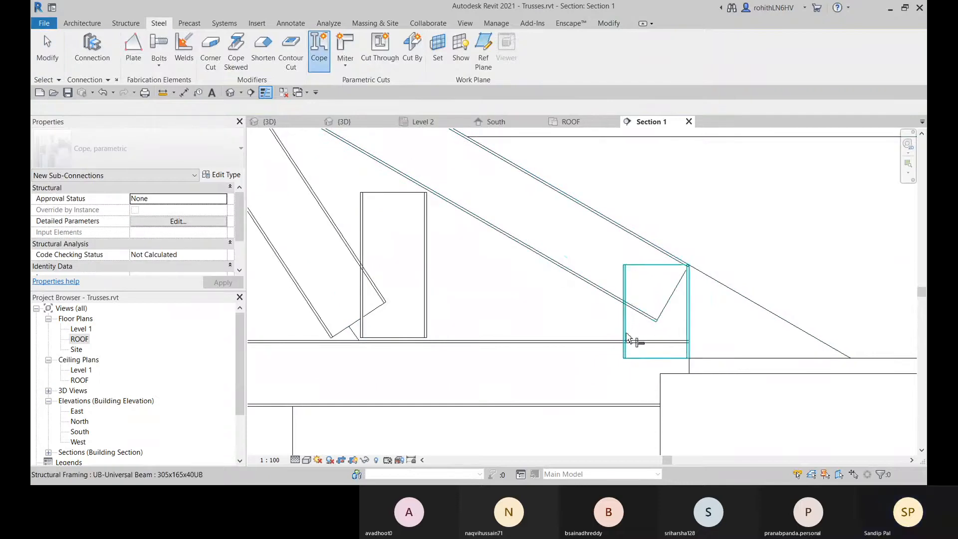
pyautogui.click(628, 339)
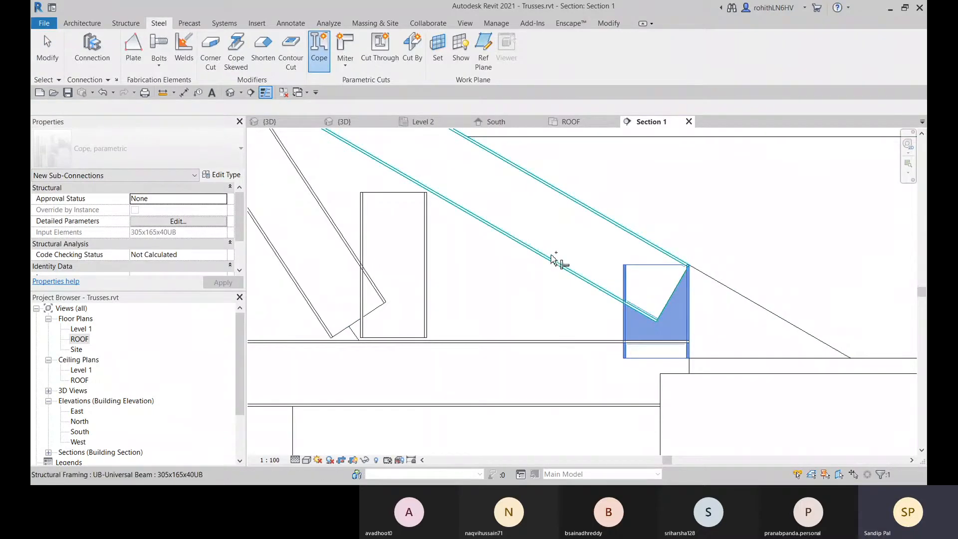
pyautogui.click(554, 257)
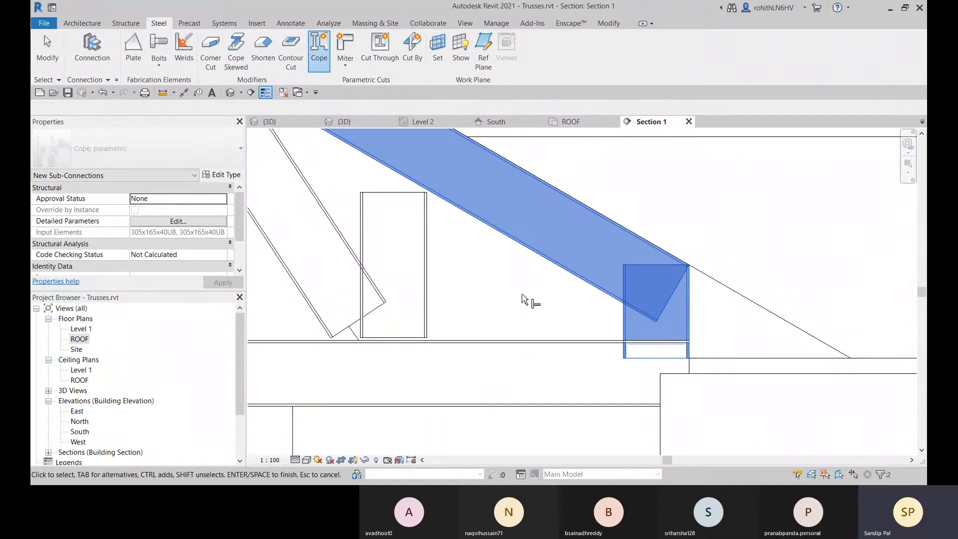
pyautogui.press('Return')
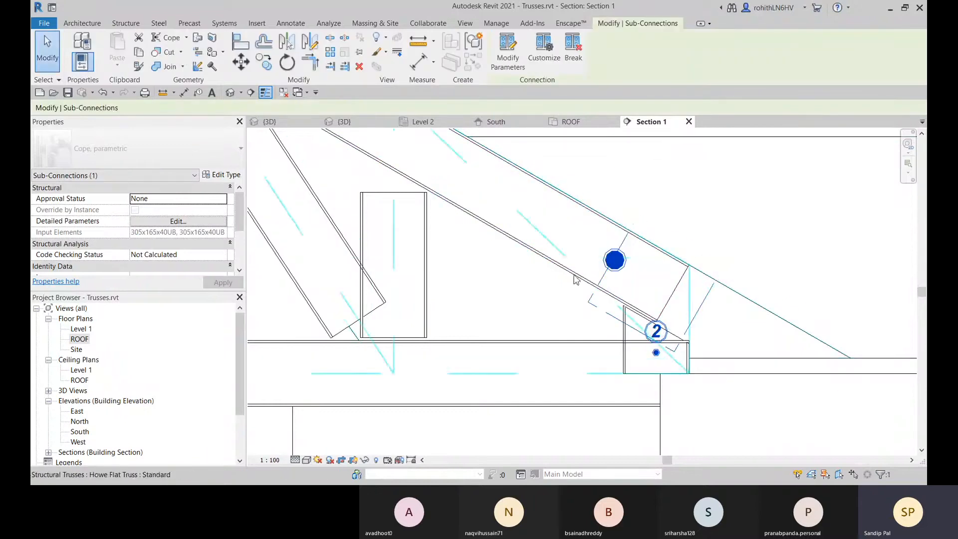
pyautogui.scroll(2, 684, 306)
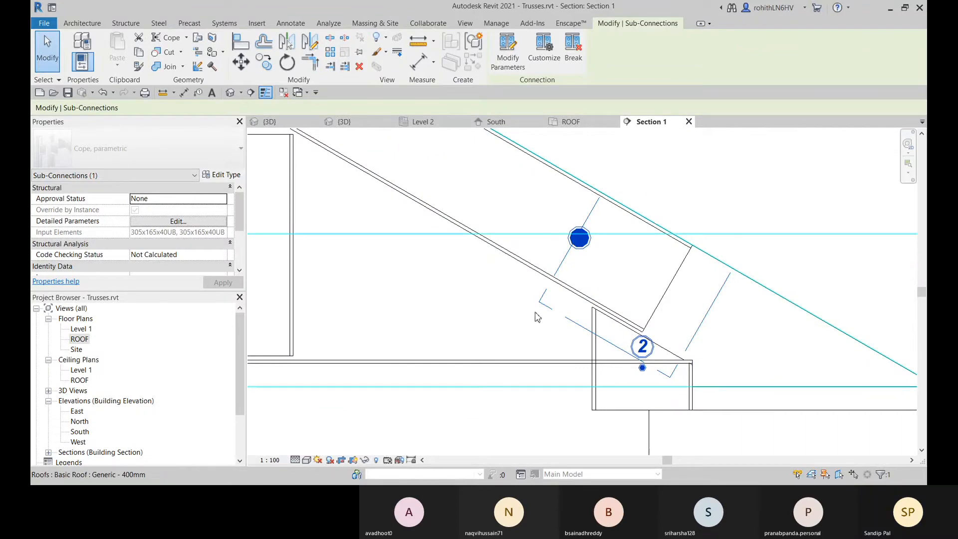
pyautogui.click(763, 217)
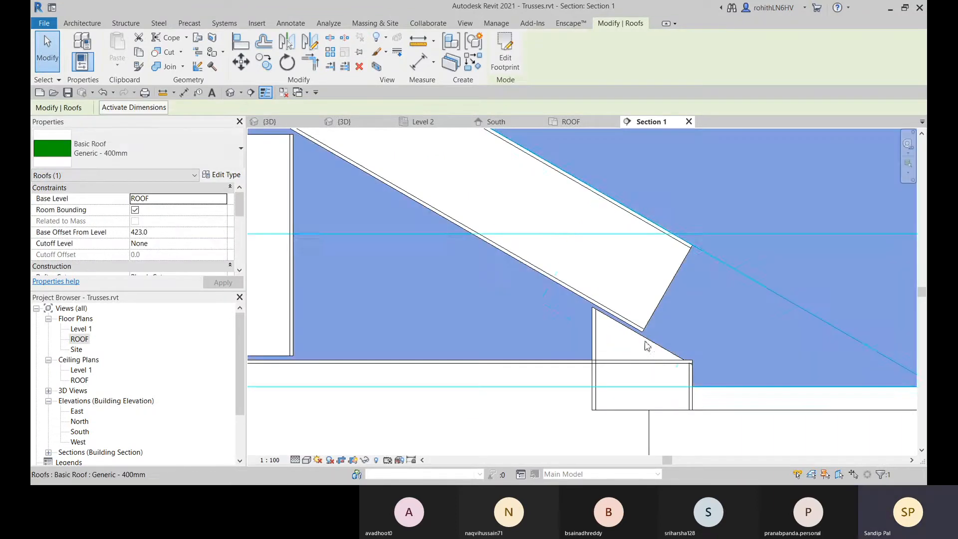
# Cope the end vertical web against the horizontal bottom chord, selecting the bottom chord first and the web second
pyautogui.click(158, 23)
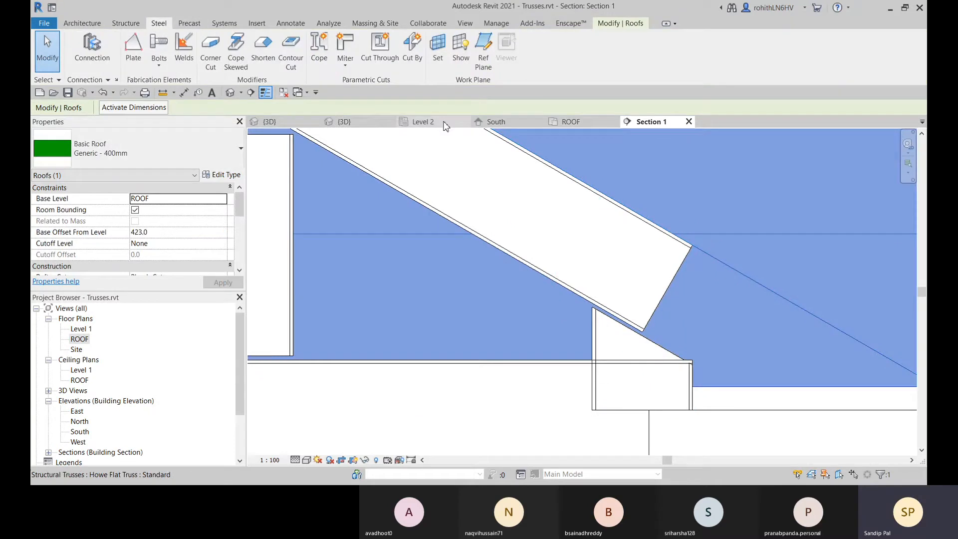
pyautogui.click(319, 48)
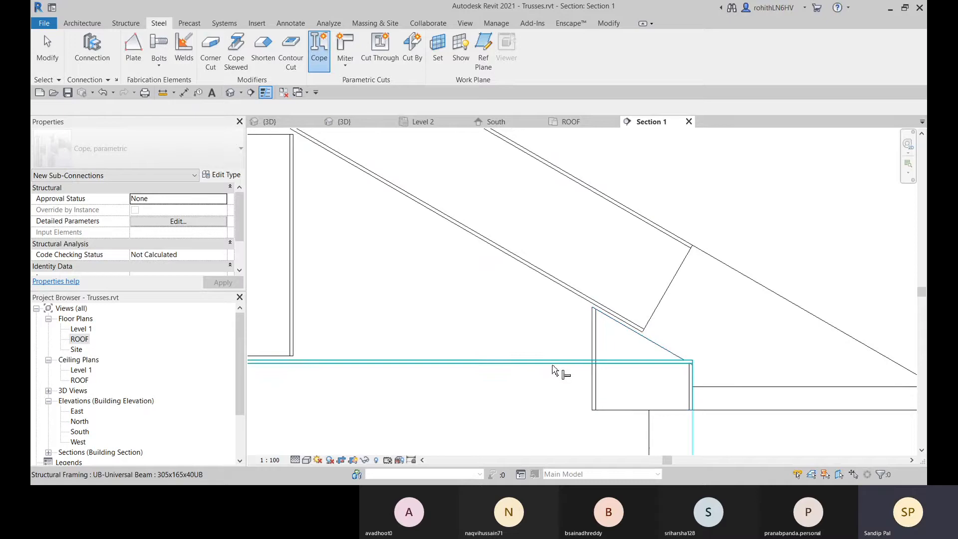
pyautogui.click(561, 372)
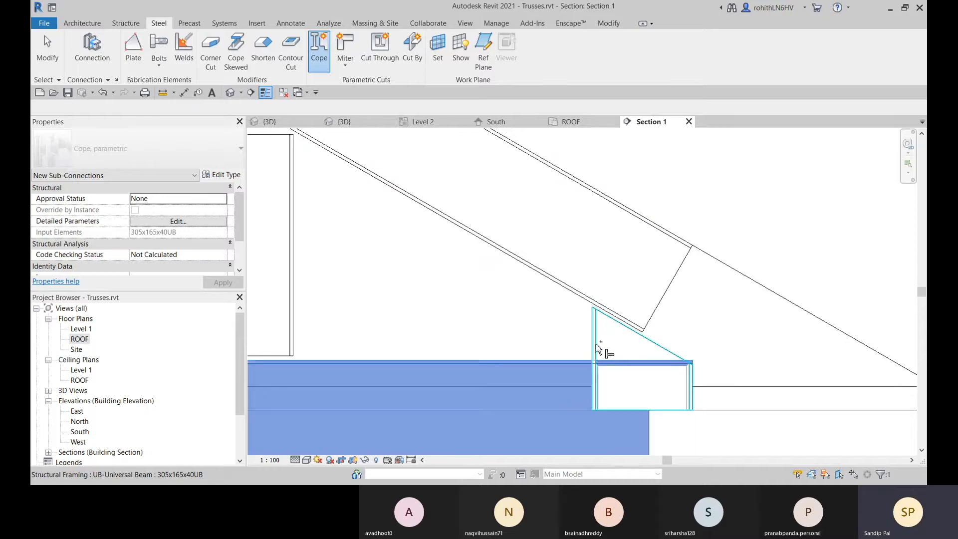
pyautogui.click(645, 354)
pyautogui.press('Return')
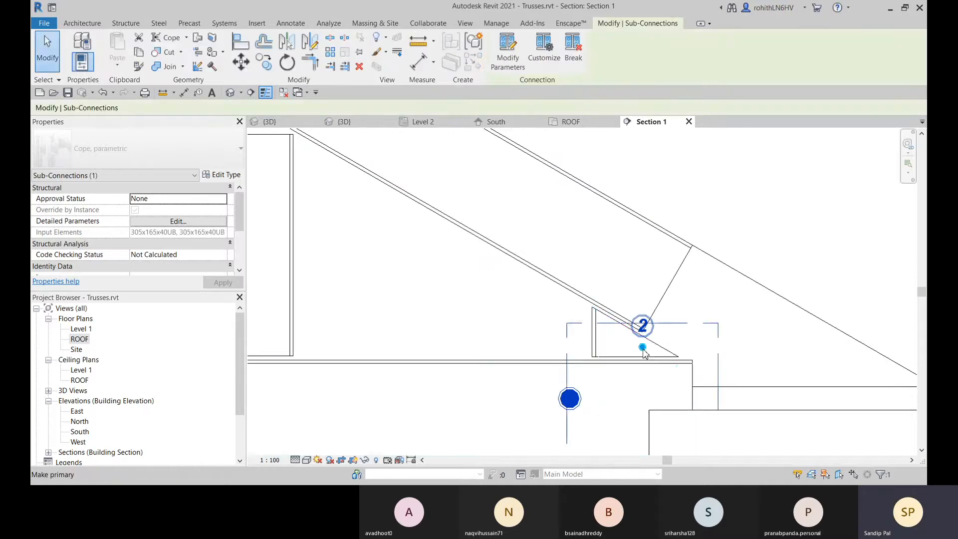
pyautogui.scroll(-3, 707, 359)
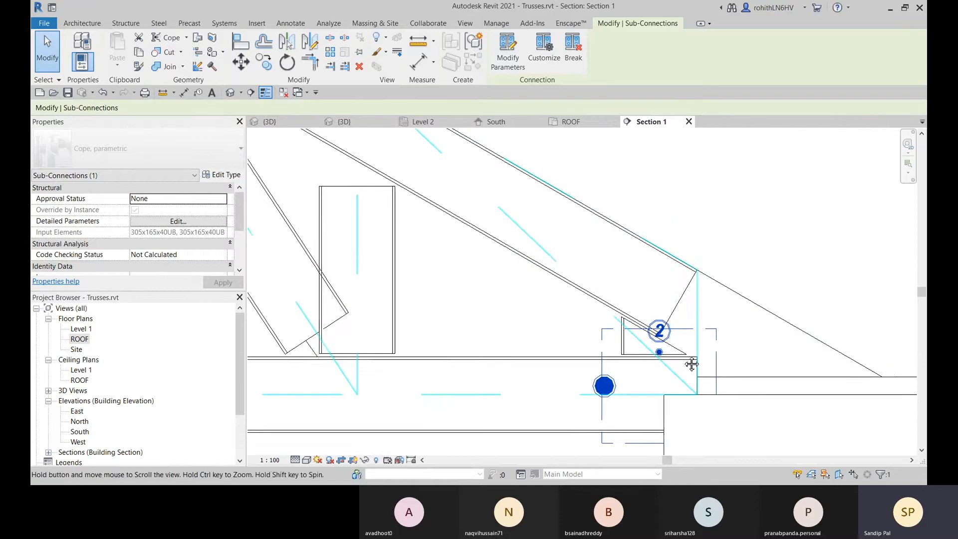
pyautogui.moveTo(683, 359); pyautogui.dragTo(721, 356, button='middle')
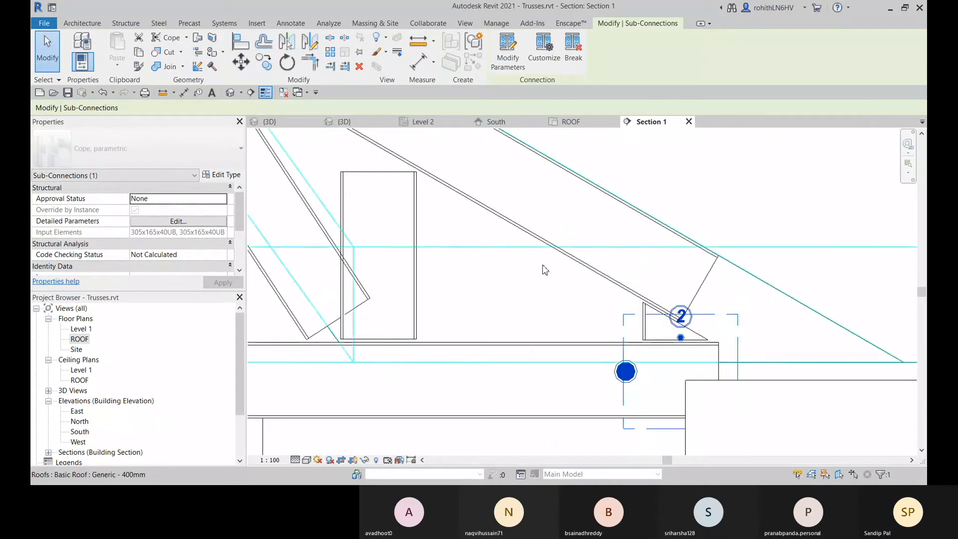
pyautogui.scroll(-4, 699, 320)
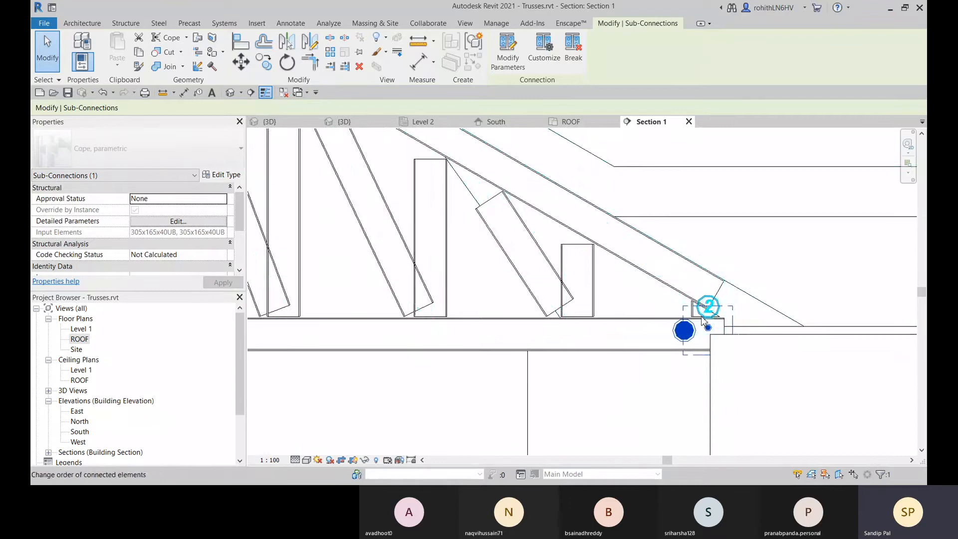
pyautogui.scroll(3, 703, 321)
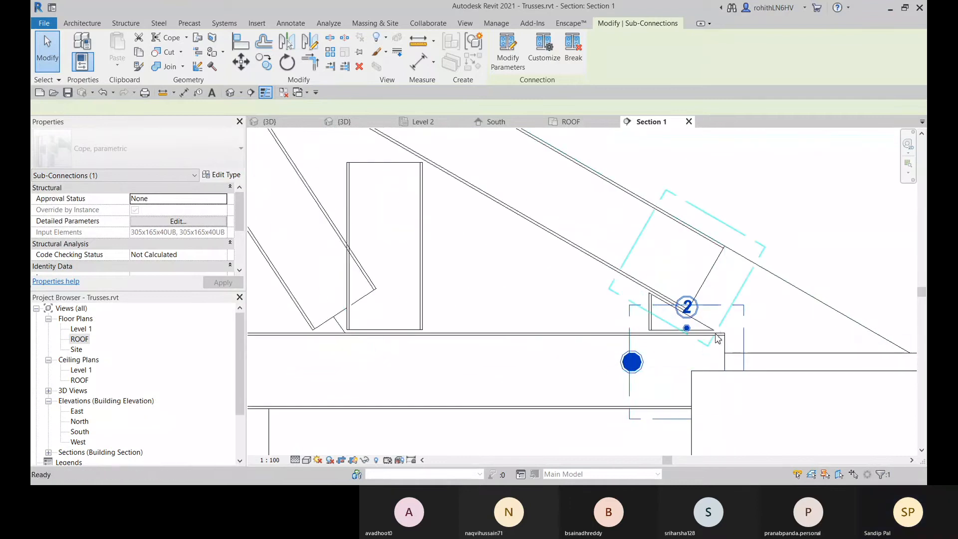
# Undo the last two copes on the truss's end vertical web
pyautogui.hotkey('ctrl', 'z')
pyautogui.hotkey('ctrl', 'z')
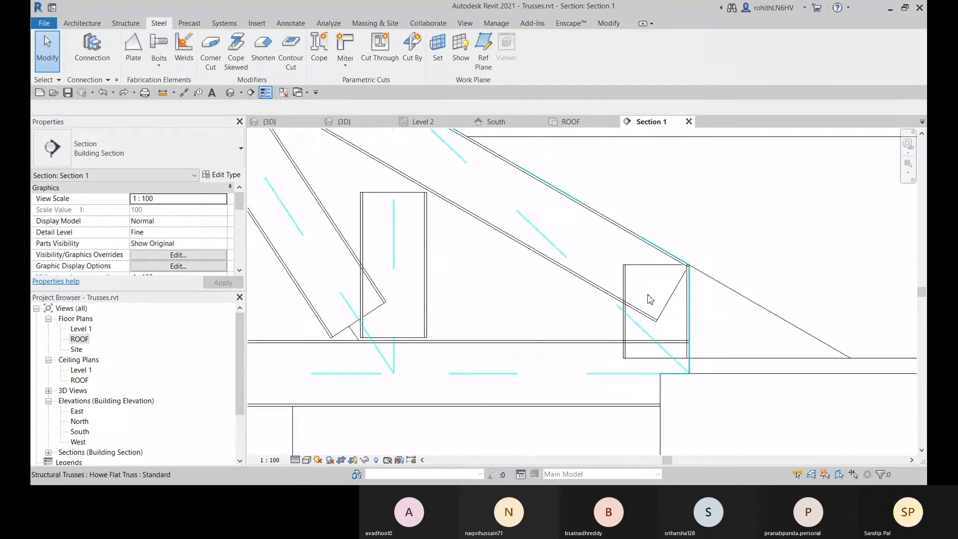
pyautogui.moveTo(602, 314); pyautogui.dragTo(633, 301, button='middle')
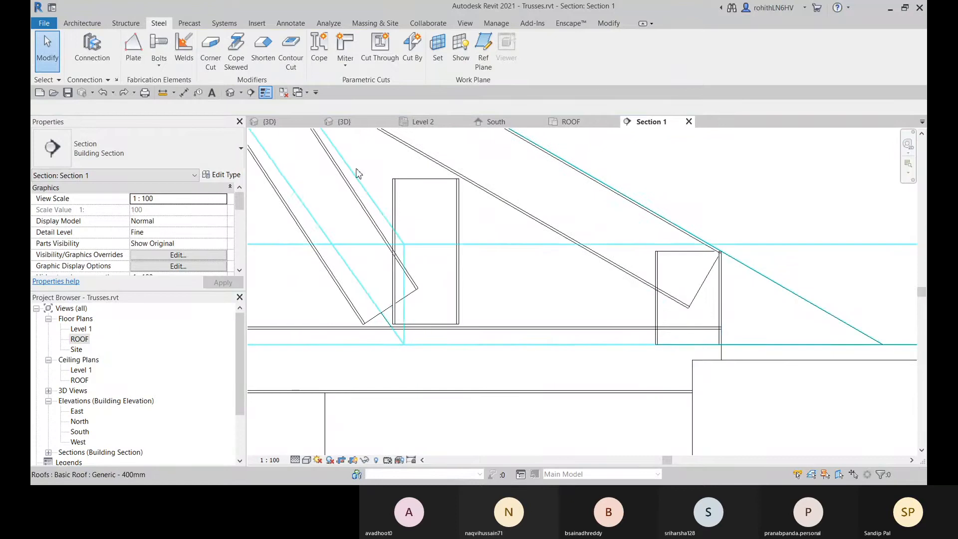
pyautogui.scroll(-4, 514, 272)
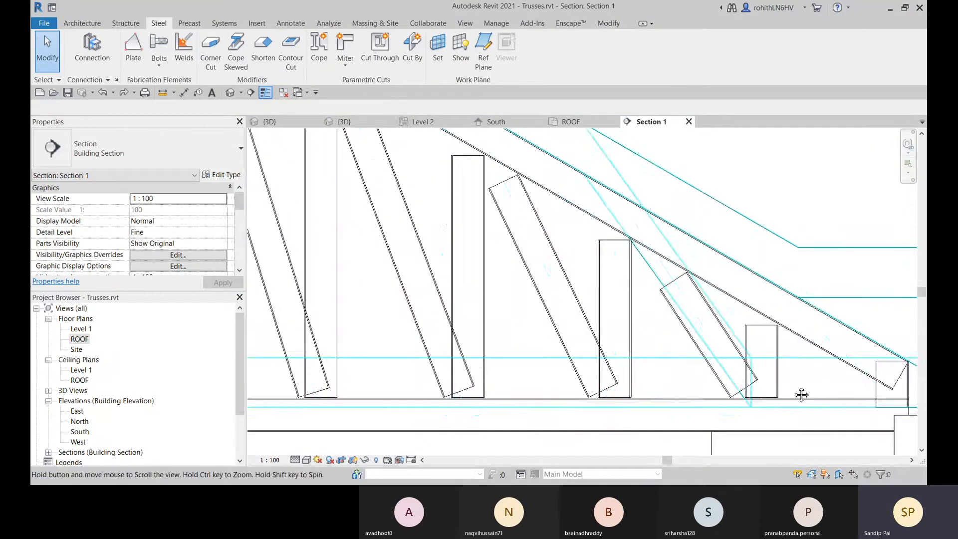
pyautogui.scroll(-3, 483, 288)
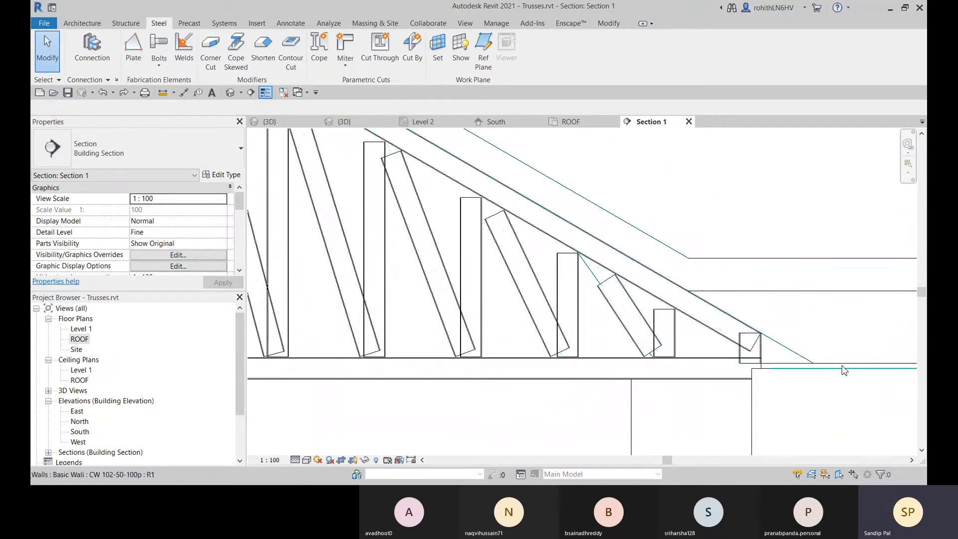
pyautogui.scroll(3, 507, 337)
pyautogui.scroll(2, 507, 337)
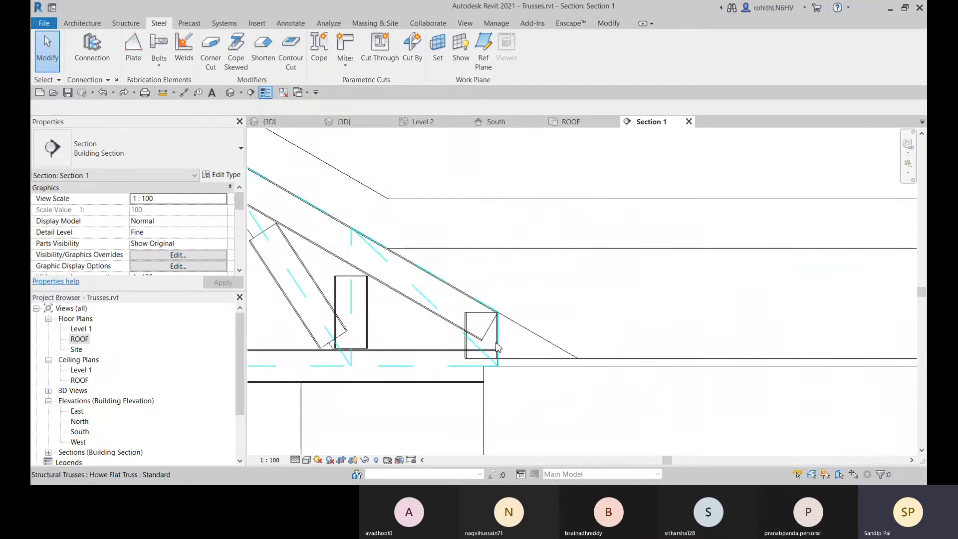
# Cope the end vertical web with the sloping top chord, selecting the chord first and the web second
pyautogui.click(319, 50)
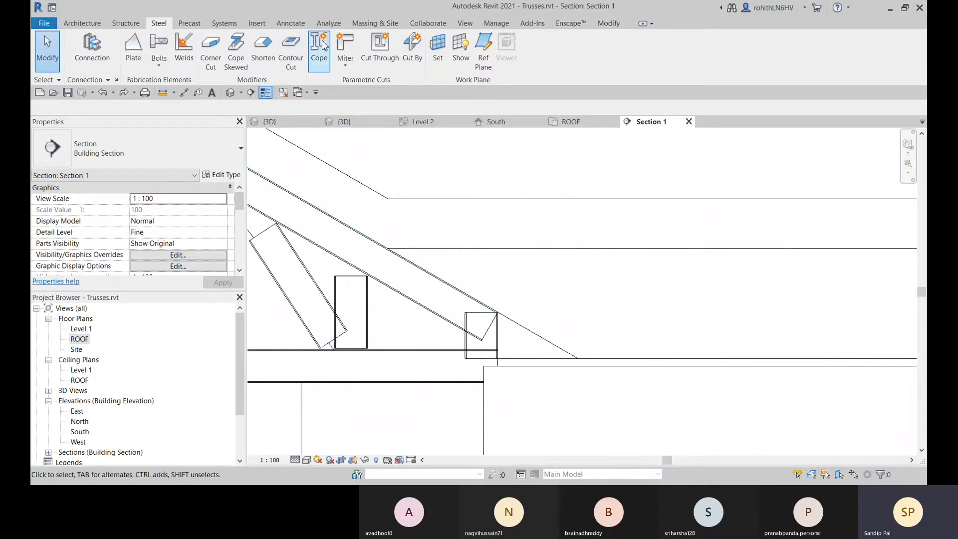
pyautogui.scroll(3, 477, 322)
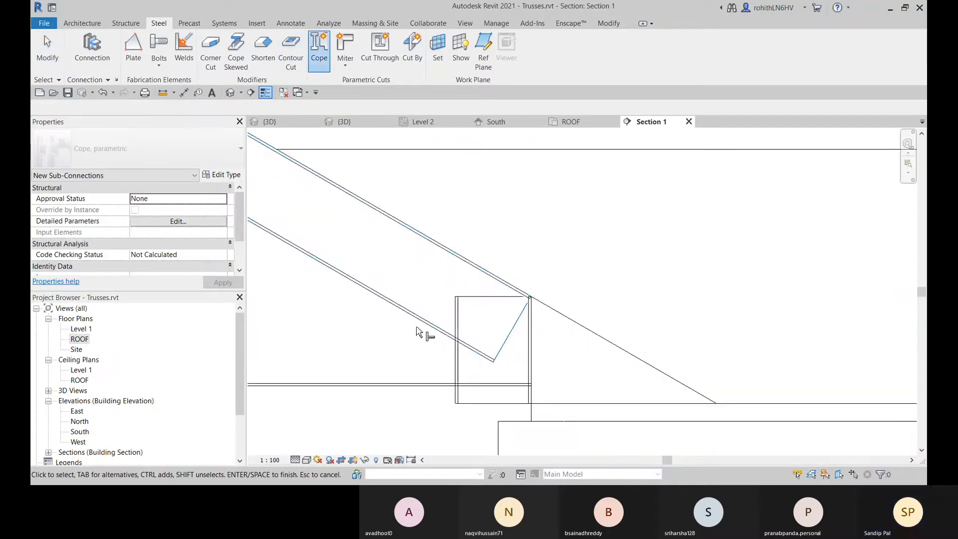
pyautogui.click(429, 327)
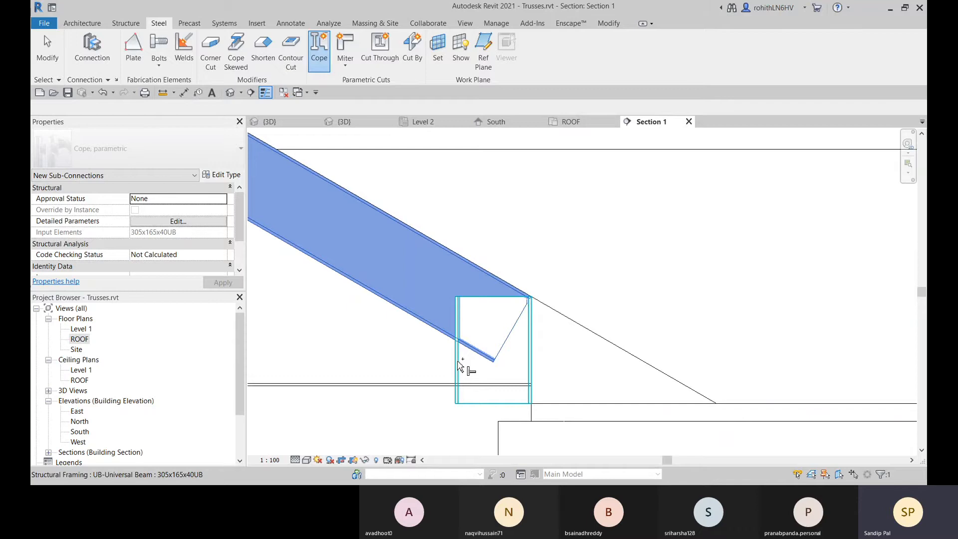
pyautogui.click(459, 366)
pyautogui.press('Return')
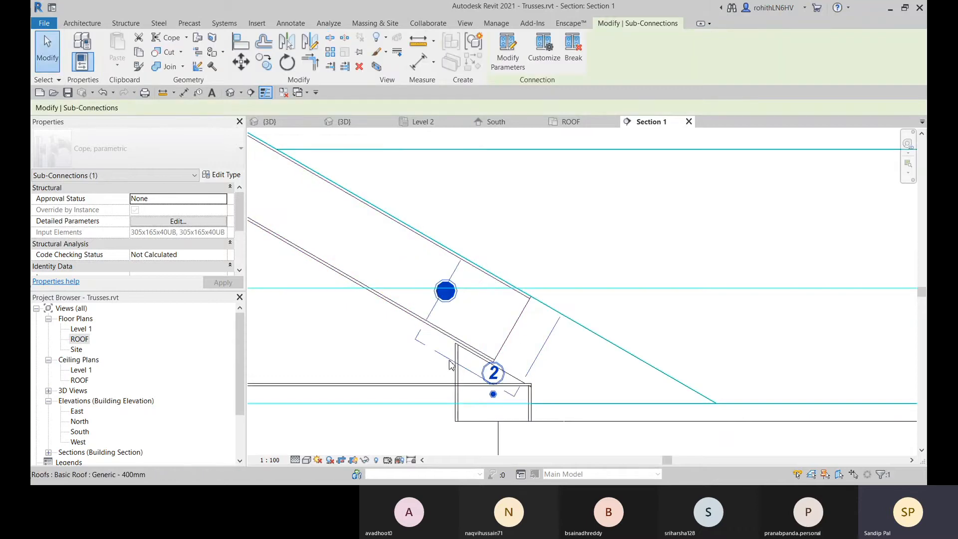
# Extend the upper end of the diagonal web nearest the truss end into the top chord, to an end join cutback of about -640
pyautogui.scroll(-5, 462, 363)
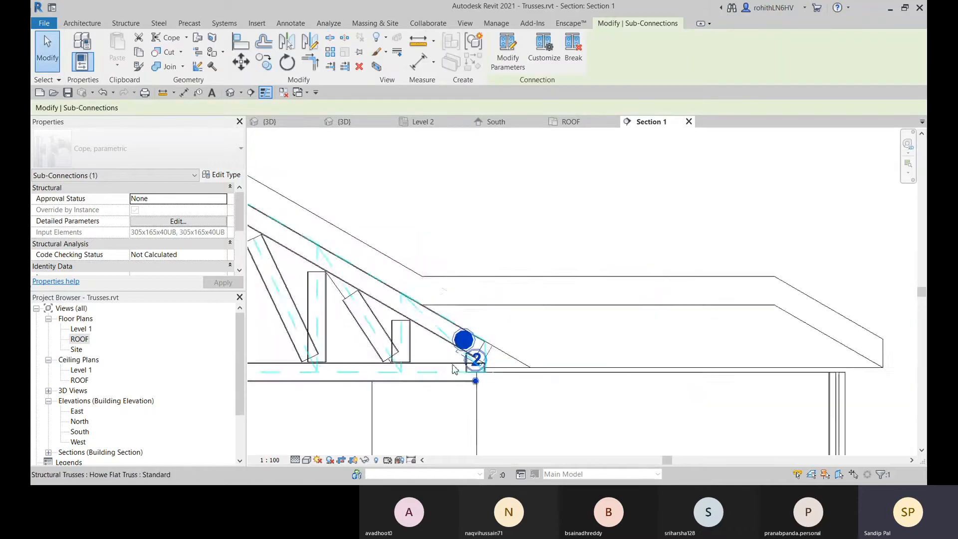
pyautogui.moveTo(320, 332); pyautogui.dragTo(540, 323, button='middle')
pyautogui.scroll(2, 509, 314)
pyautogui.moveTo(660, 328); pyautogui.dragTo(602, 328, button='middle')
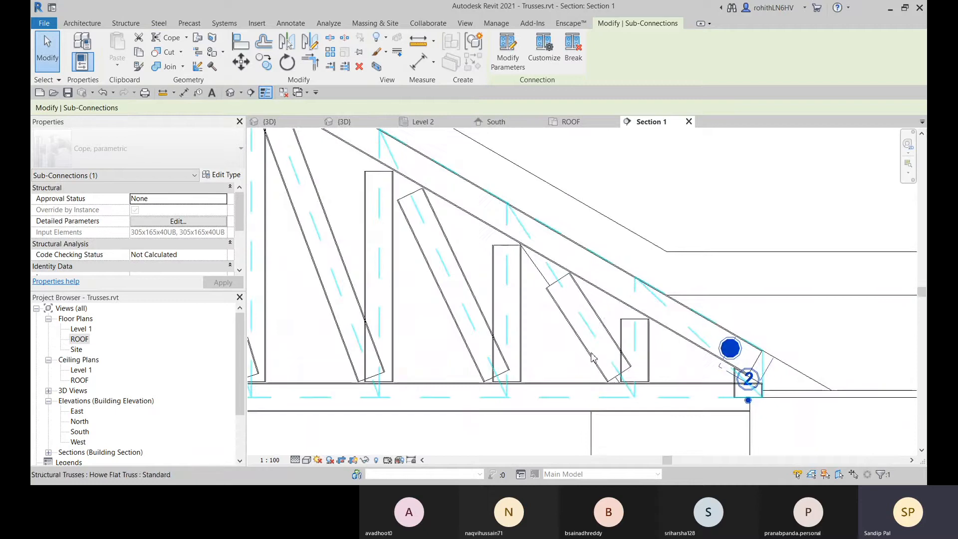
pyautogui.scroll(2, 572, 285)
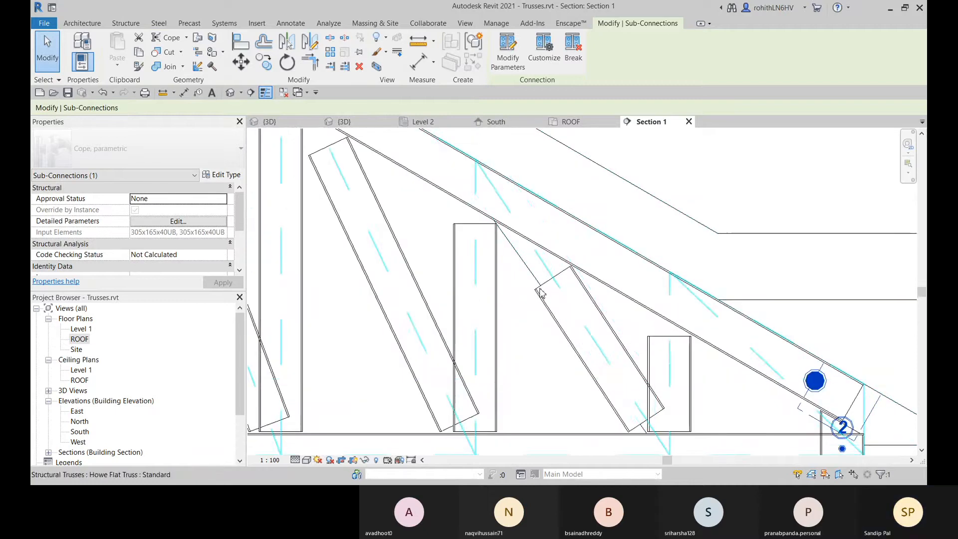
pyautogui.click(545, 304)
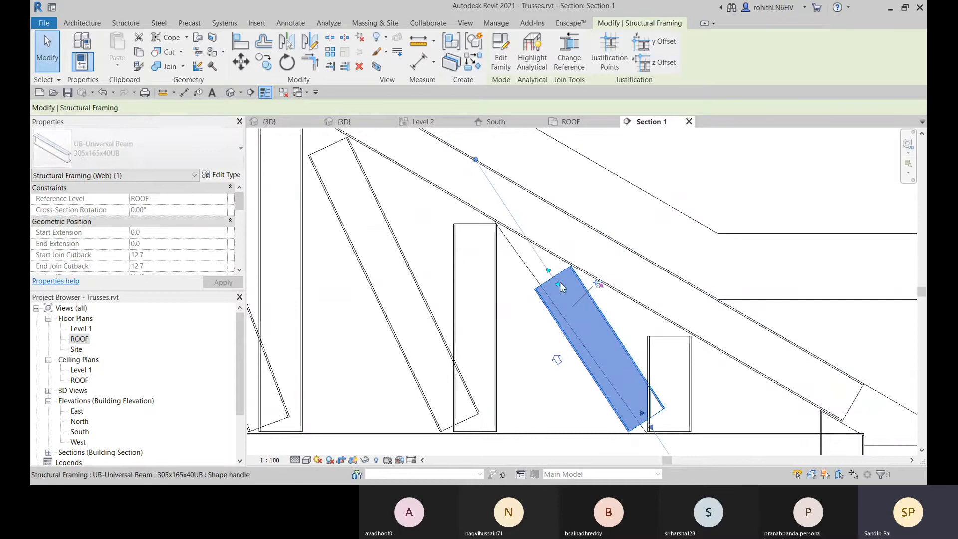
pyautogui.moveTo(555, 282); pyautogui.dragTo(492, 199)
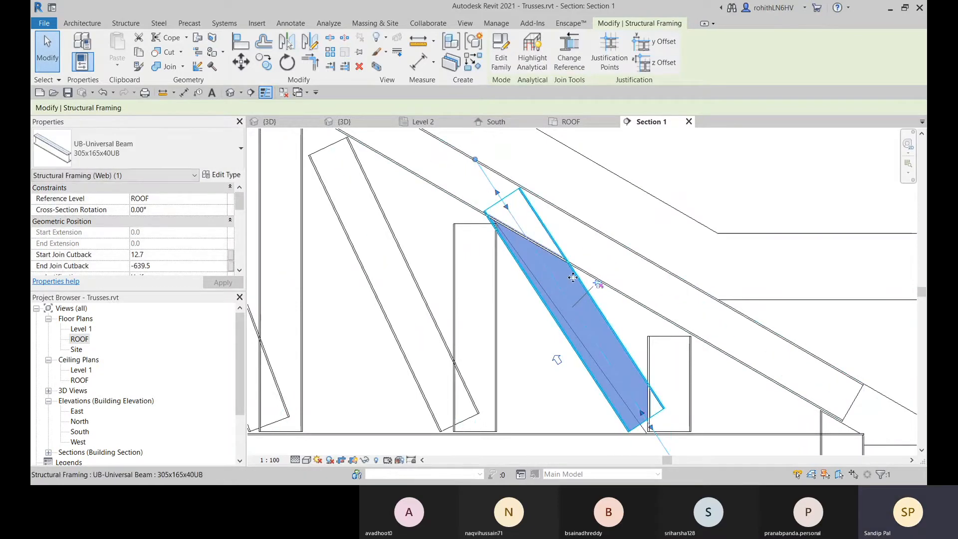
# Cope the diagonal web nearest the truss end with the sloping top chord, selecting the chord first and the web second
pyautogui.click(617, 245)
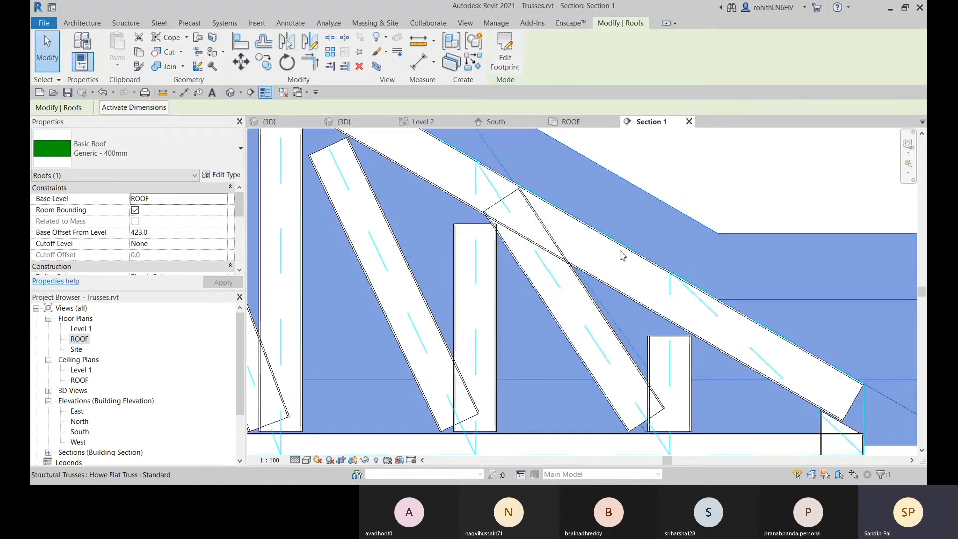
pyautogui.click(624, 255)
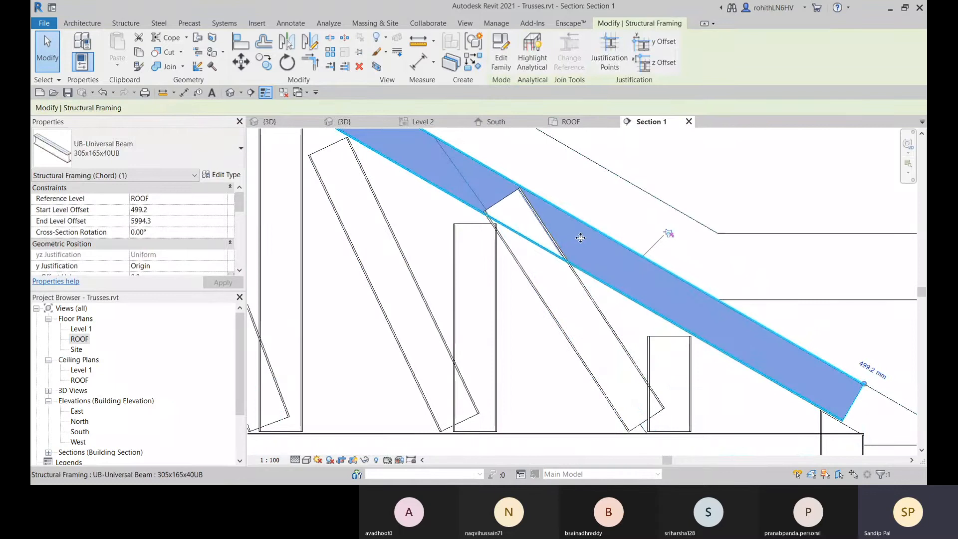
pyautogui.click(748, 156)
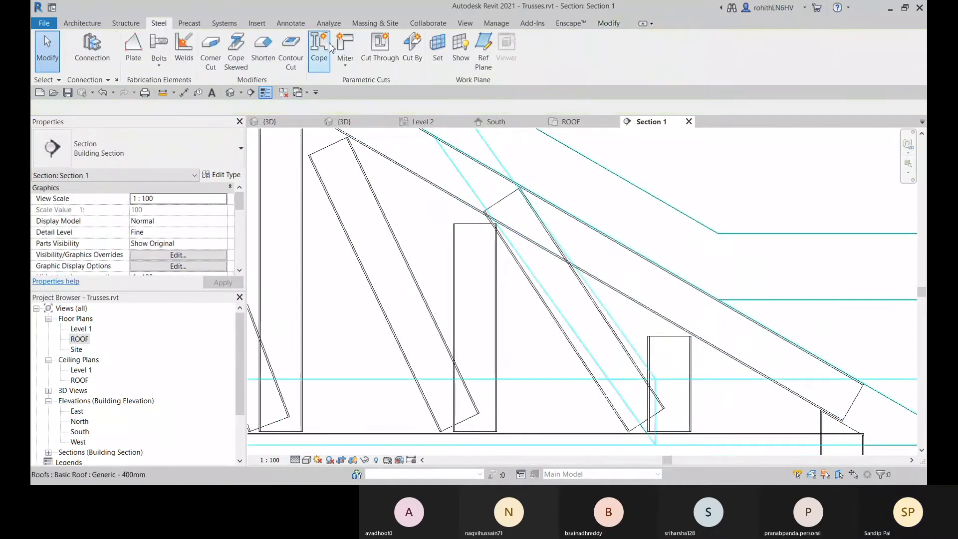
pyautogui.click(319, 52)
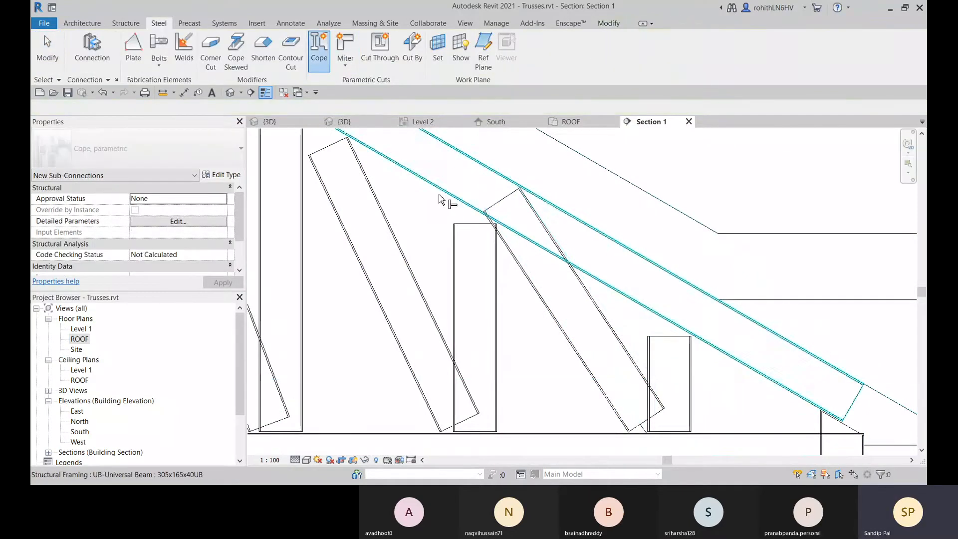
pyautogui.click(589, 265)
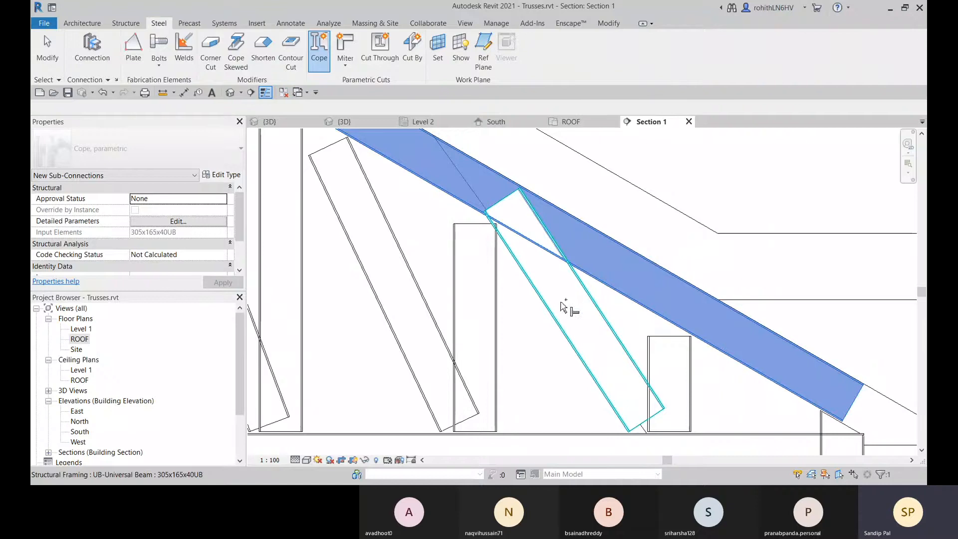
pyautogui.click(565, 305)
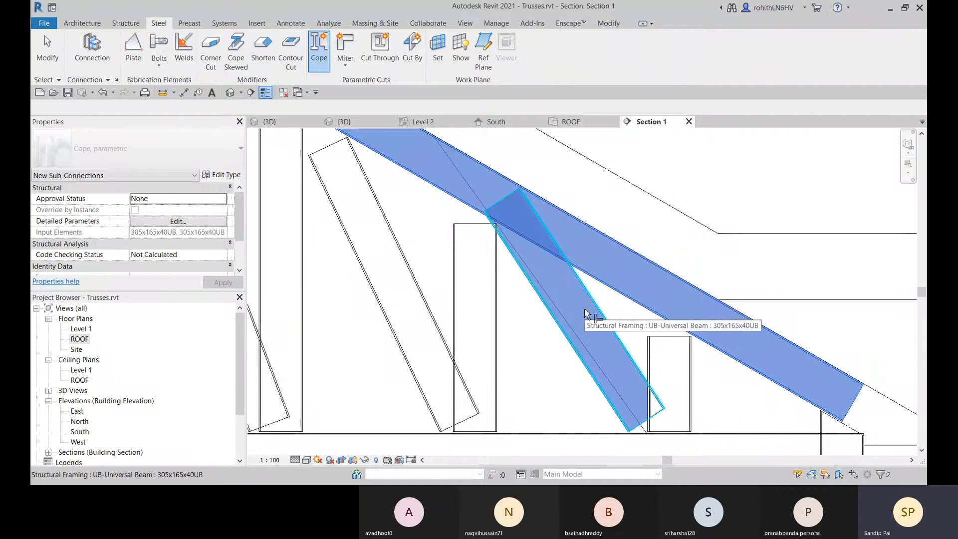
pyautogui.press('Return')
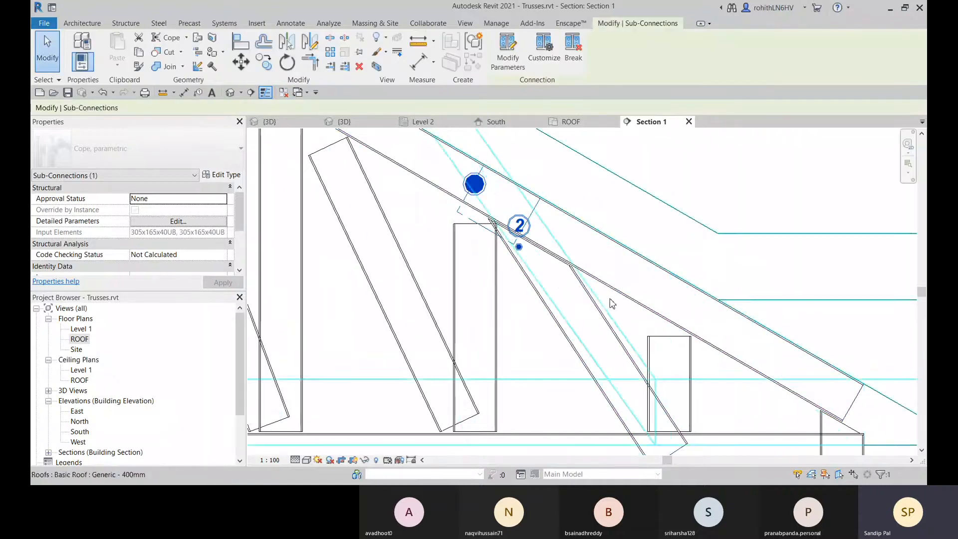
# Examine the coped diagonal web and the remaining web-to-chord joints near the truss end
pyautogui.moveTo(650, 347); pyautogui.dragTo(576, 249, button='middle')
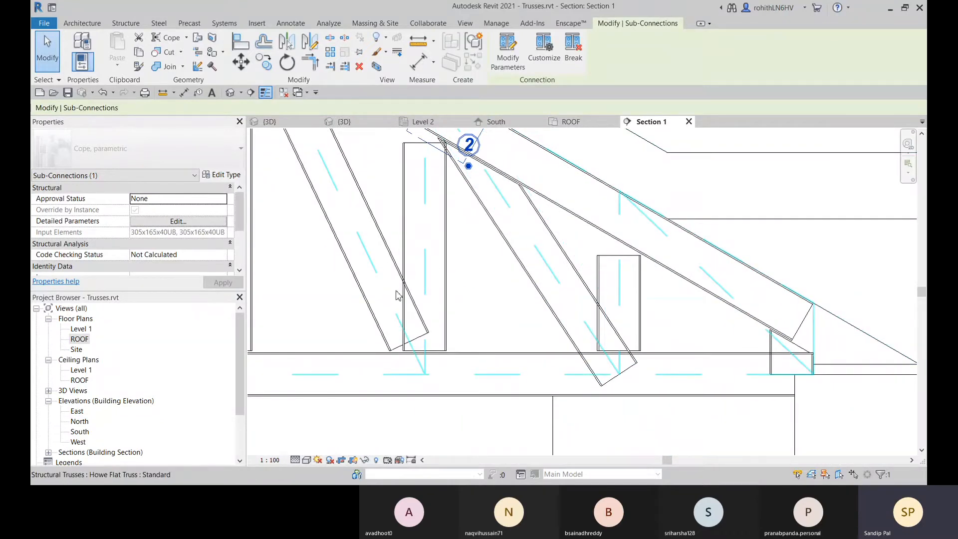
pyautogui.scroll(-4, 516, 377)
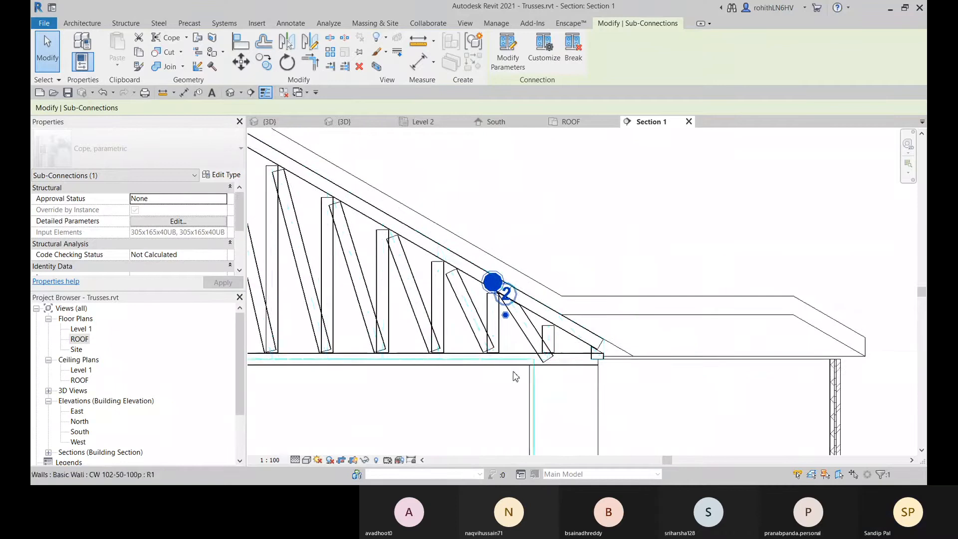
pyautogui.moveTo(516, 377); pyautogui.dragTo(564, 384, button='middle')
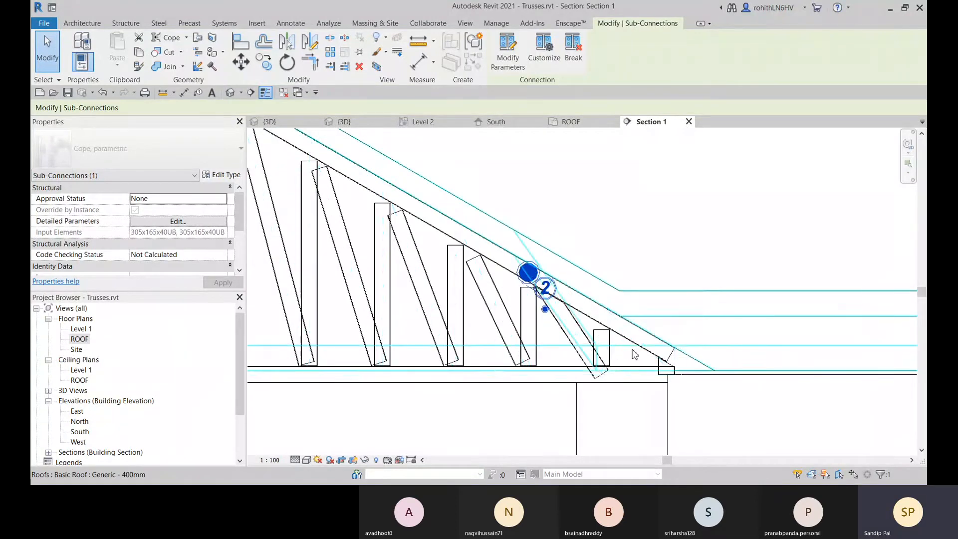
pyautogui.scroll(2, 633, 354)
pyautogui.scroll(1, 634, 353)
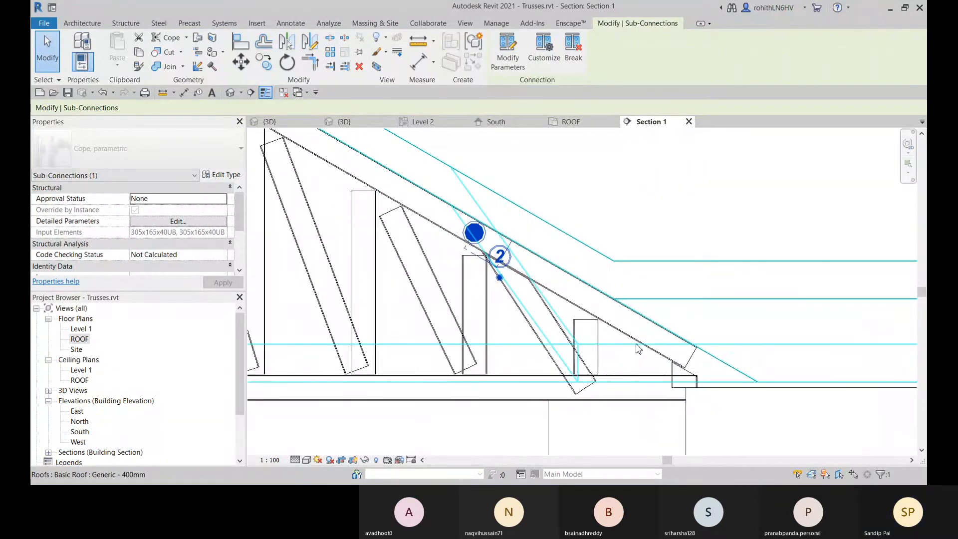
pyautogui.click(733, 206)
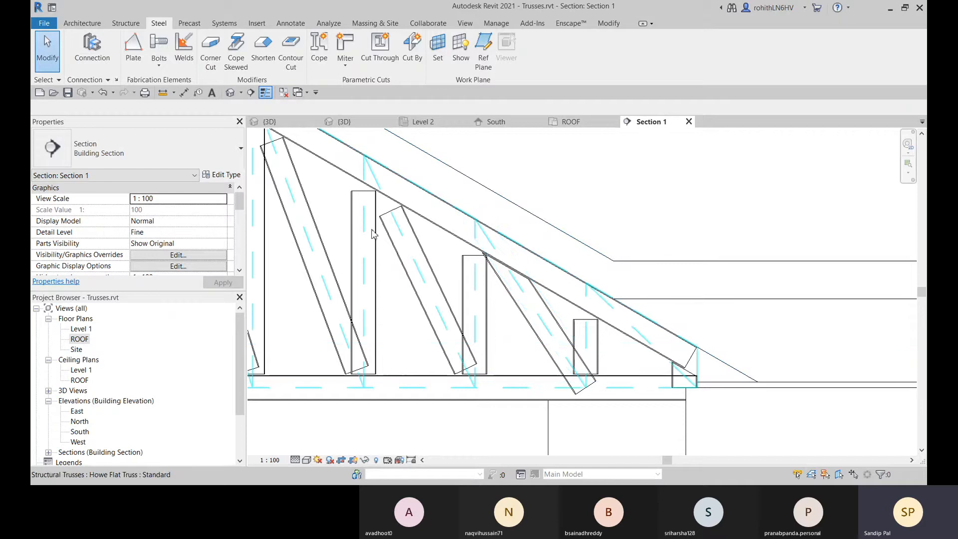
pyautogui.moveTo(435, 265); pyautogui.dragTo(455, 267, button='middle')
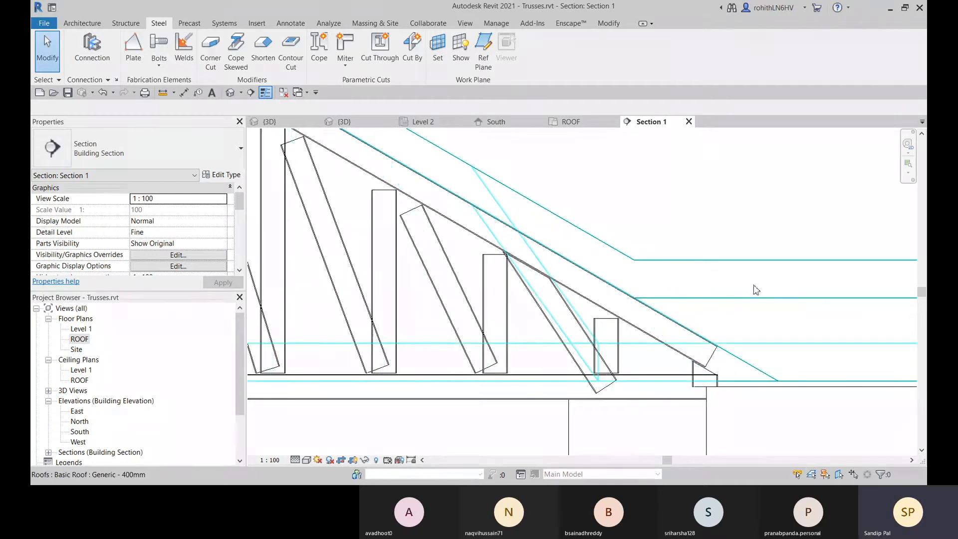
# Open the profile of the Howe Flat Truss for editing, accepting that chord profiles attached to a roof or floor are ignored
pyautogui.scroll(-5, 614, 239)
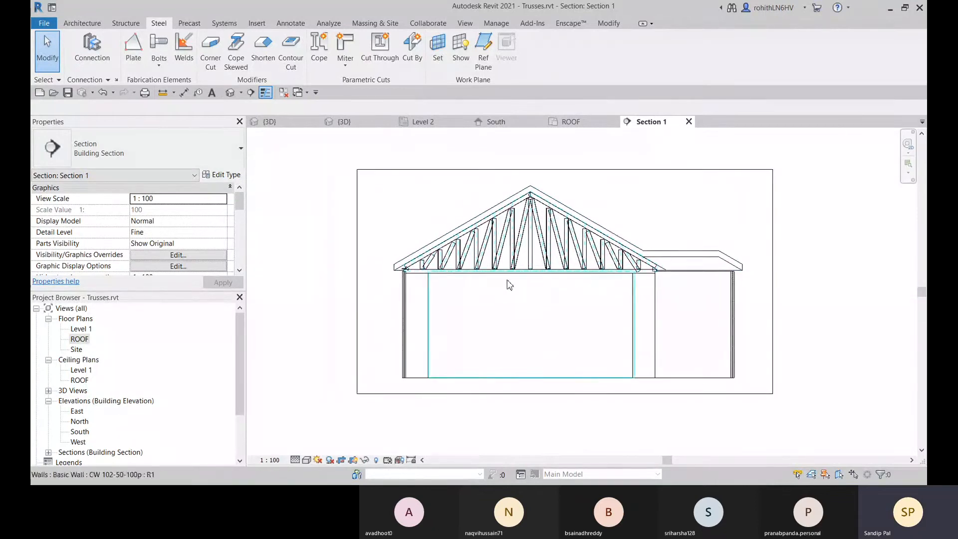
pyautogui.scroll(2, 479, 268)
pyautogui.click(478, 265)
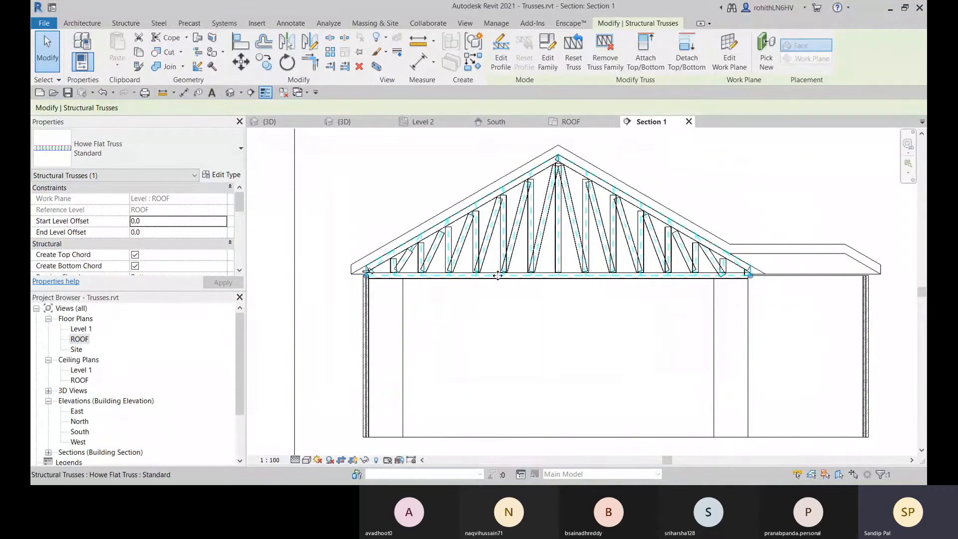
pyautogui.scroll(2, 445, 276)
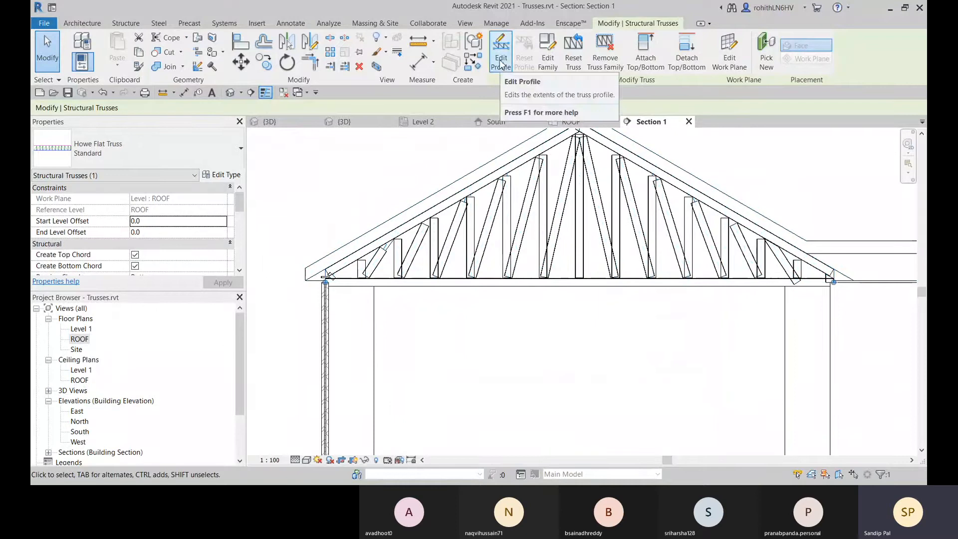
pyautogui.click(500, 60)
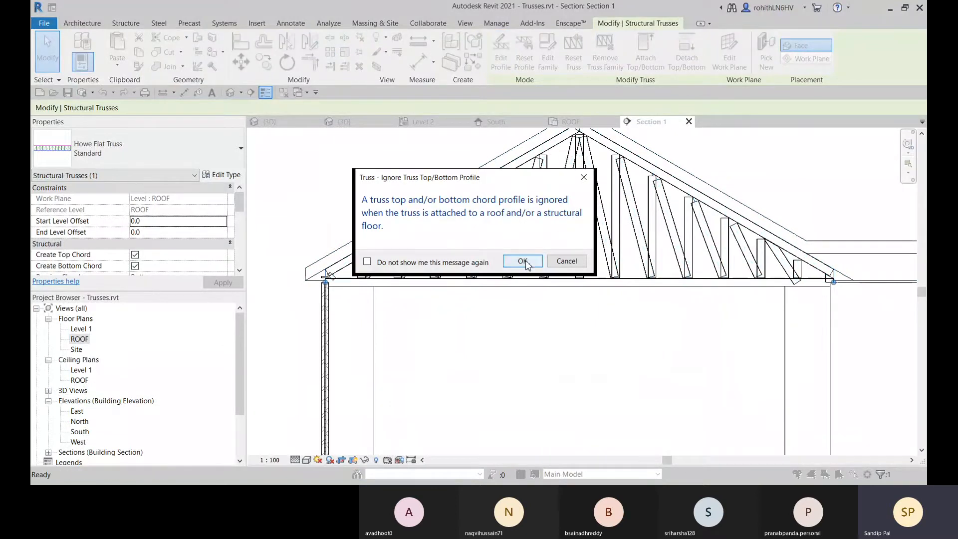
pyautogui.click(523, 262)
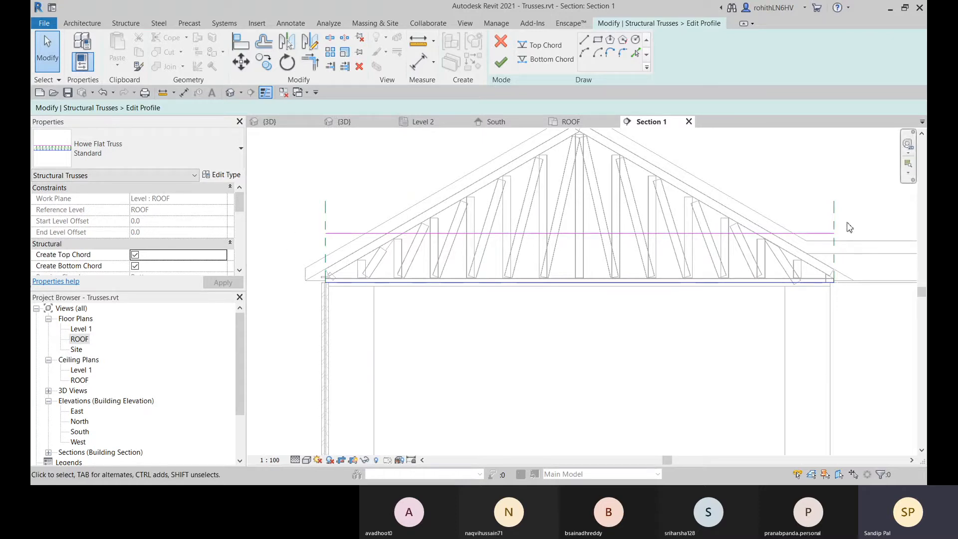
pyautogui.click(423, 282)
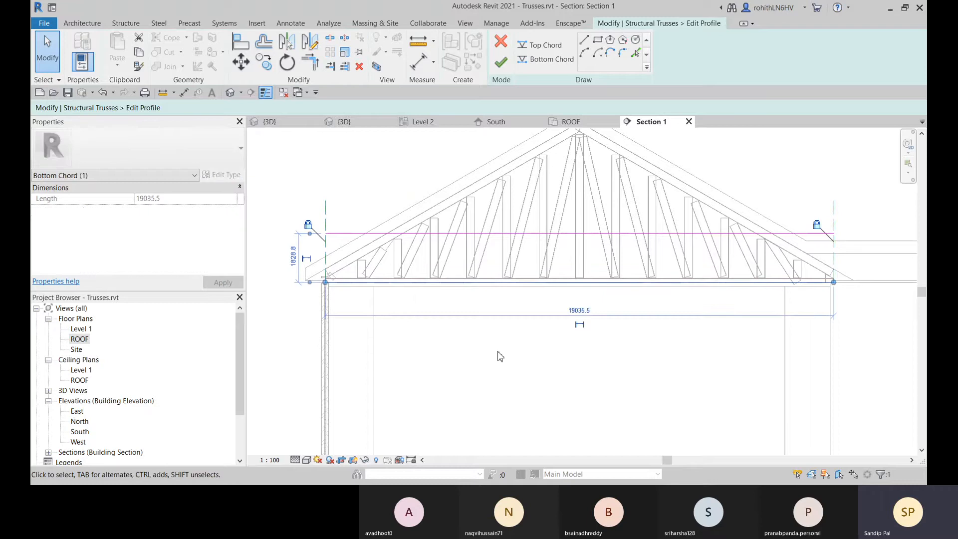
pyautogui.click(290, 326)
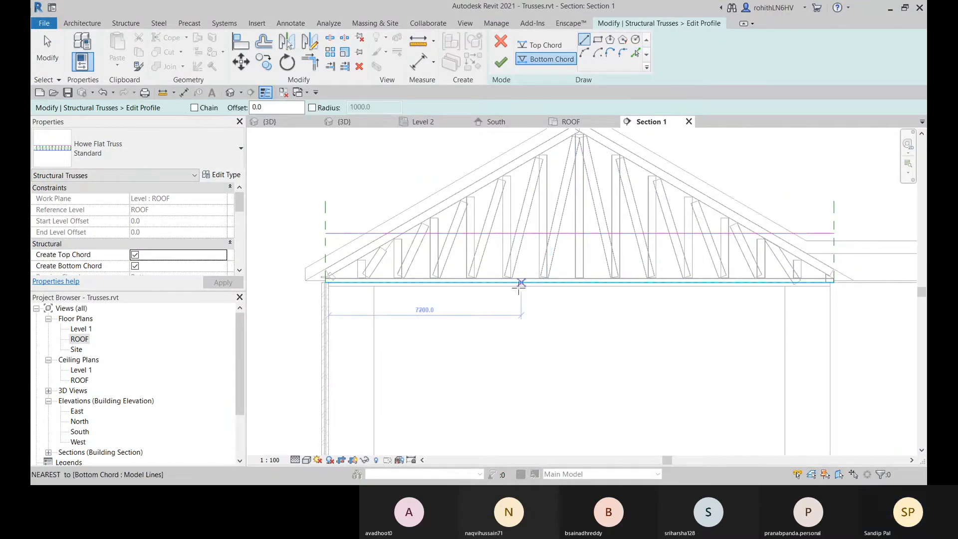
# Sketch three bottom chord lines forming a rectangular drop about 7000 mm wide and 1200 mm deep below the middle of the bottom chord
pyautogui.click(473, 282)
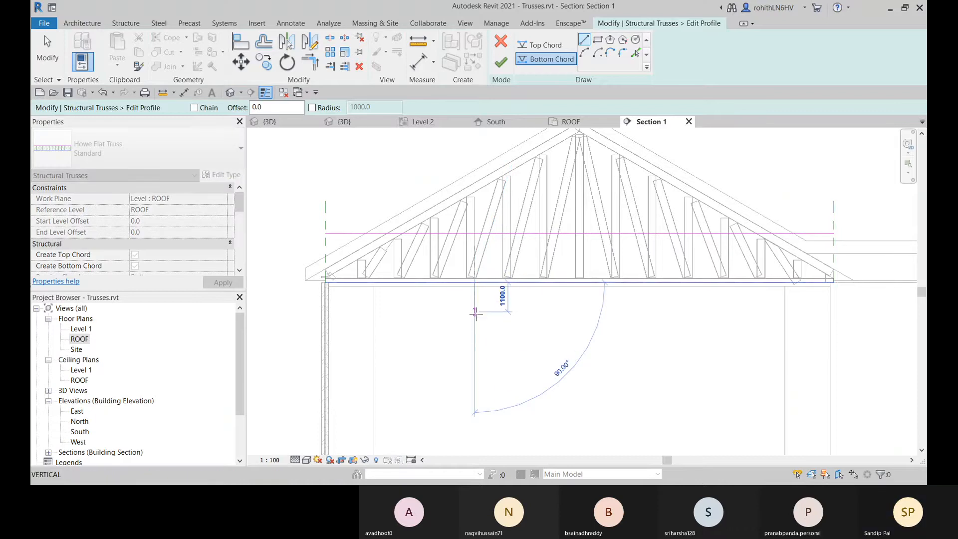
pyautogui.click(475, 314)
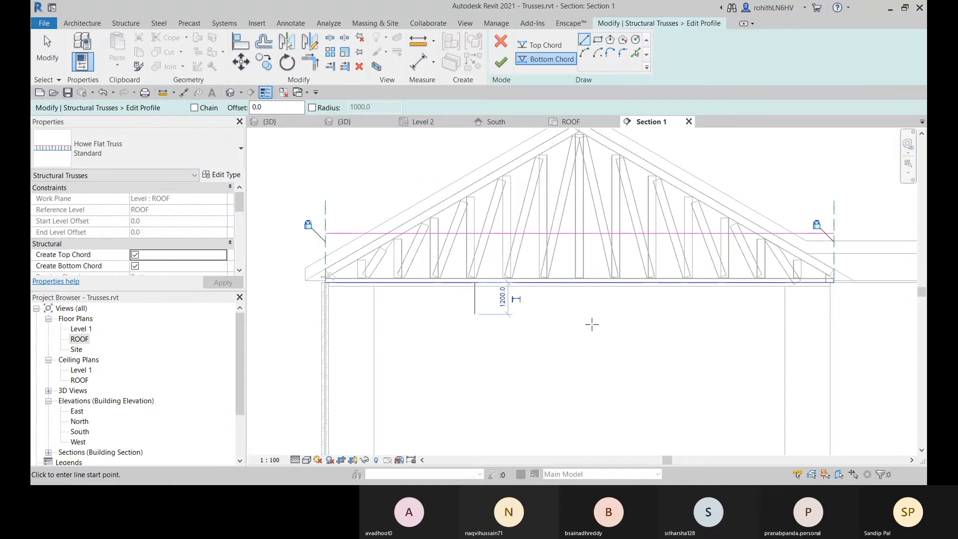
pyautogui.click(477, 316)
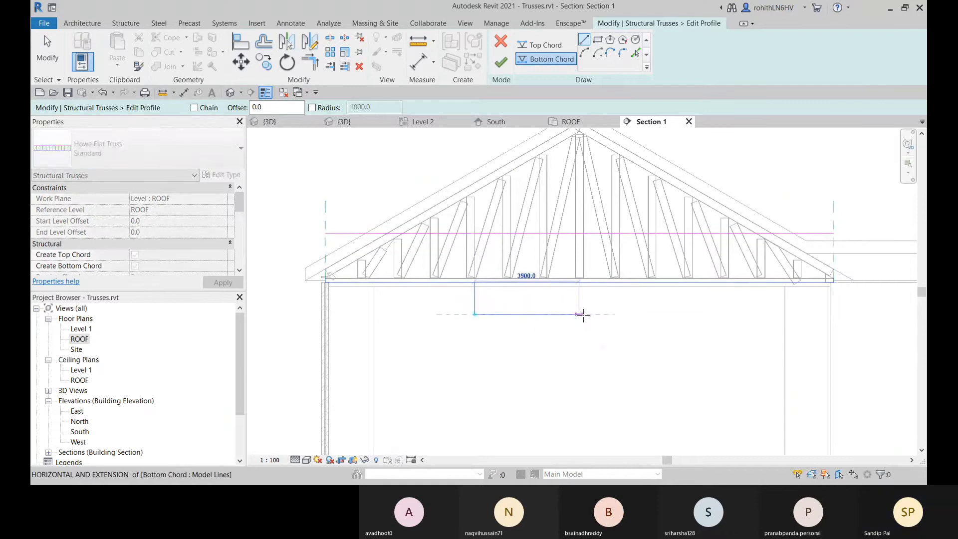
pyautogui.click(662, 314)
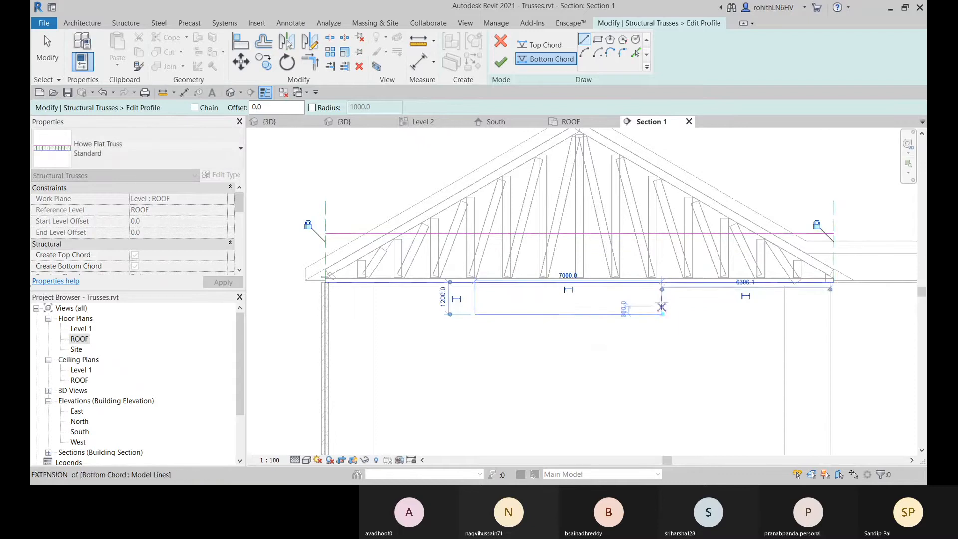
pyautogui.scroll(2, 662, 284)
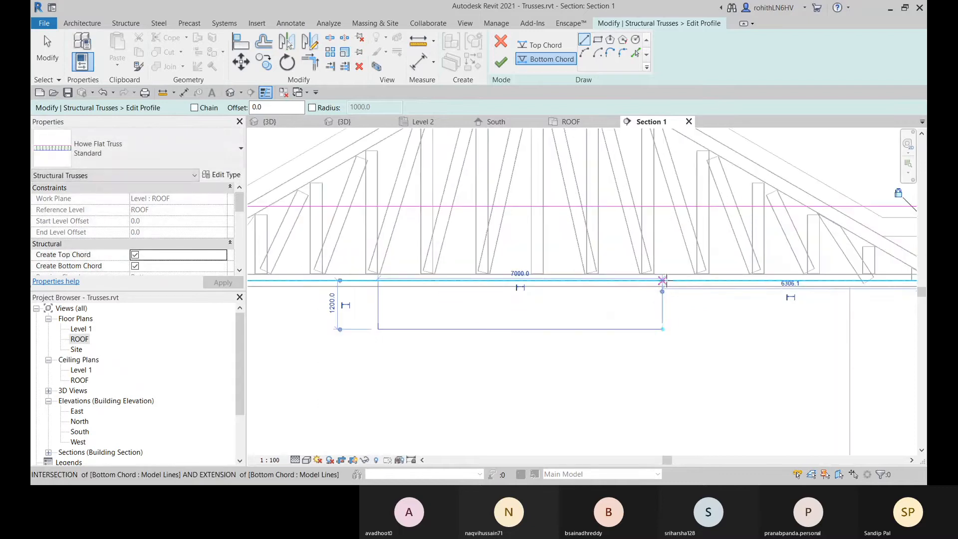
pyautogui.click(667, 280)
pyautogui.click(663, 329)
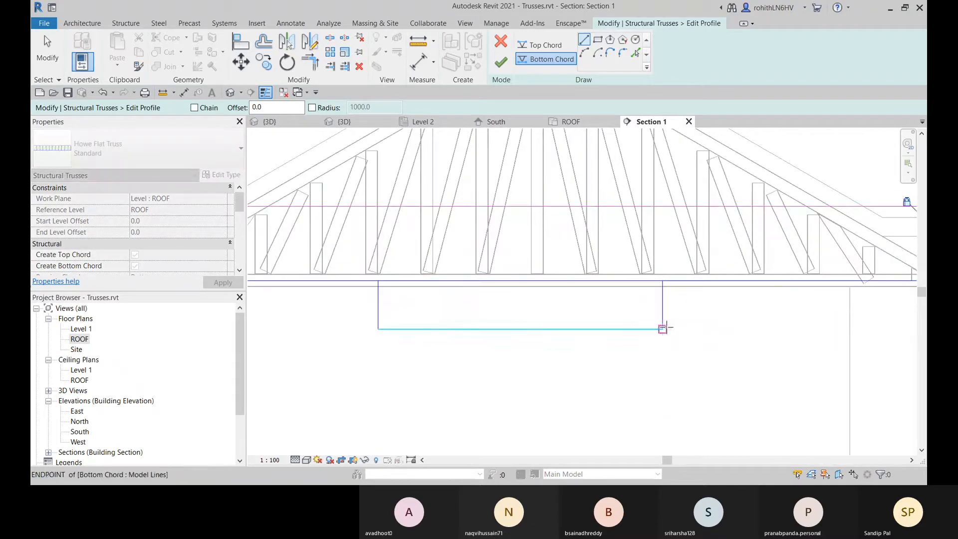
pyautogui.rightClick(560, 309)
pyautogui.click(584, 315)
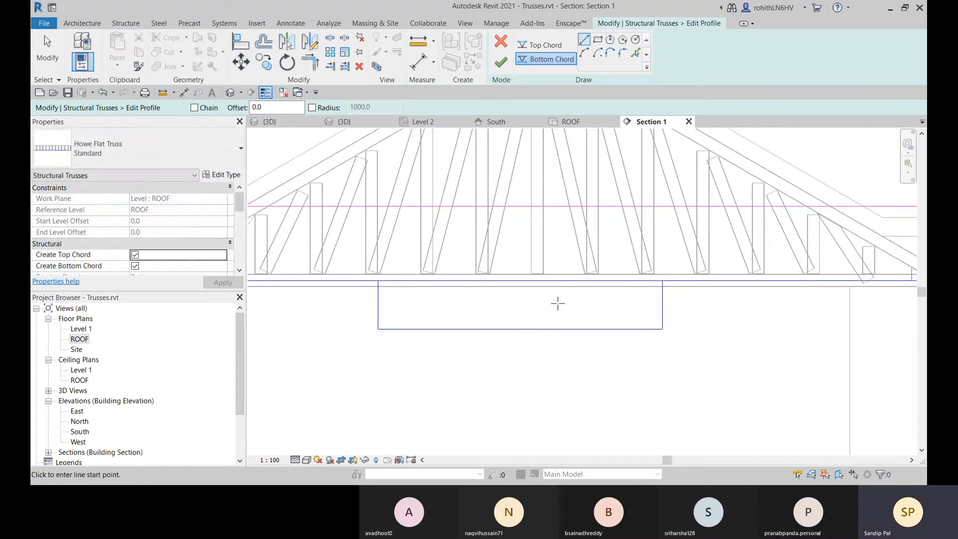
# Split the horizontal bottom chord line at both sides of the rectangular drop, deleting the inner segment between them
pyautogui.click(330, 38)
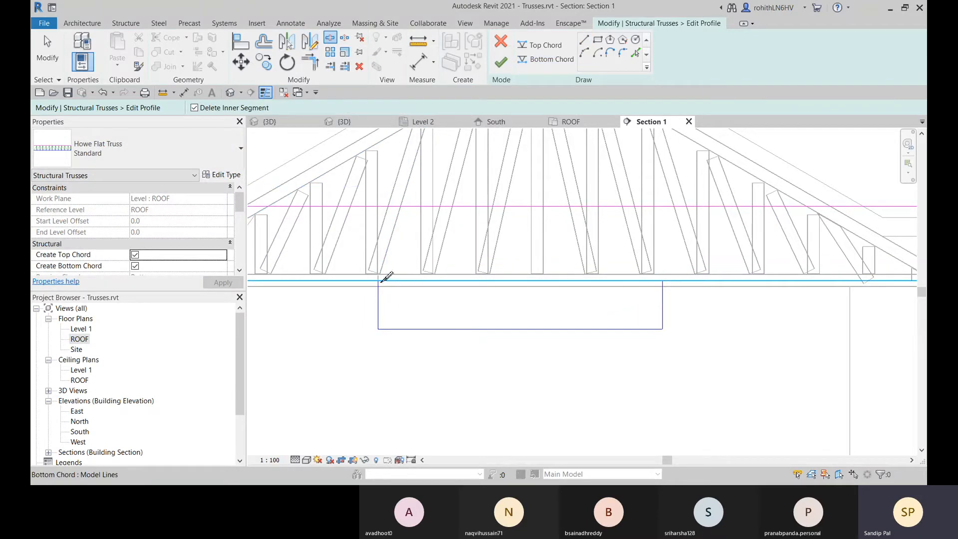
pyautogui.click(379, 299)
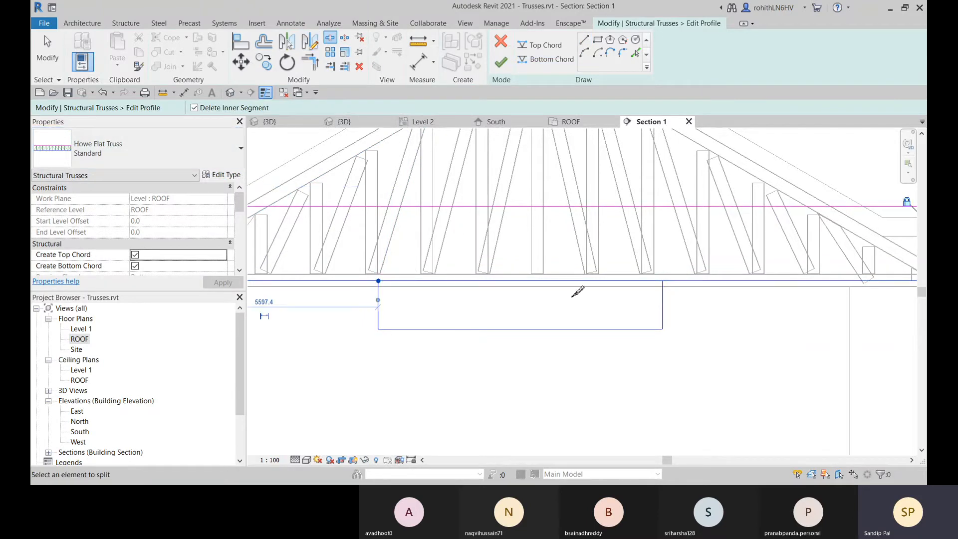
pyautogui.click(662, 295)
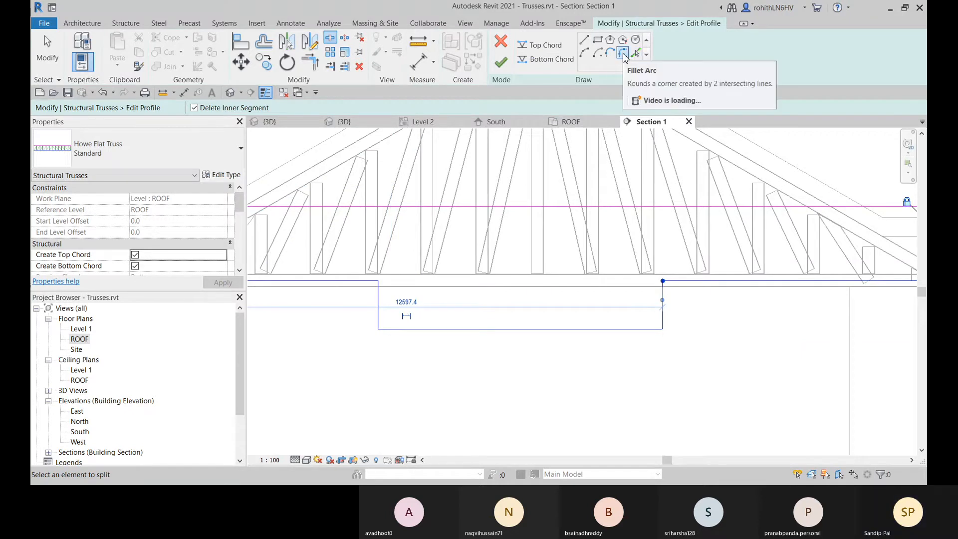
# Round both lower corners of the bottom chord drop with fillet arcs of about 700 mm radius
pyautogui.click(623, 53)
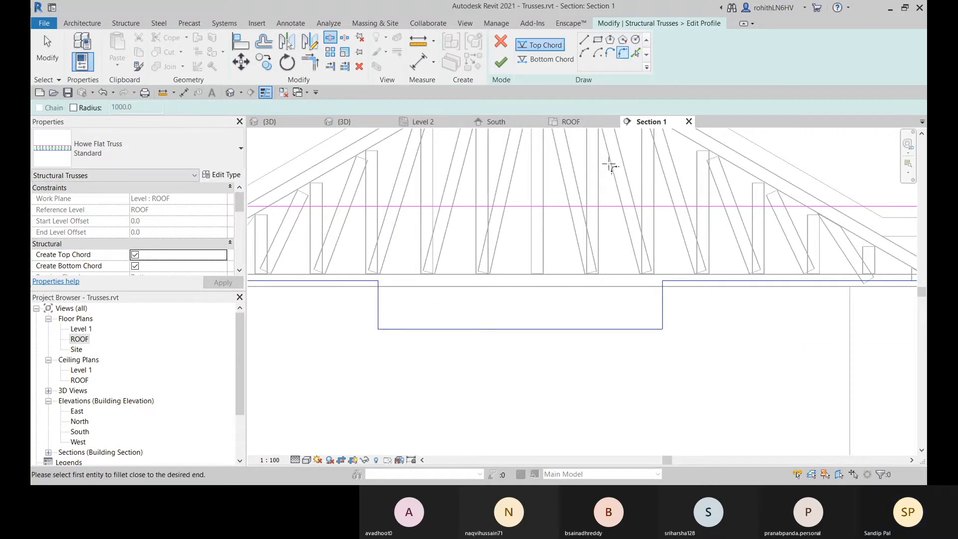
pyautogui.click(380, 310)
pyautogui.click(392, 328)
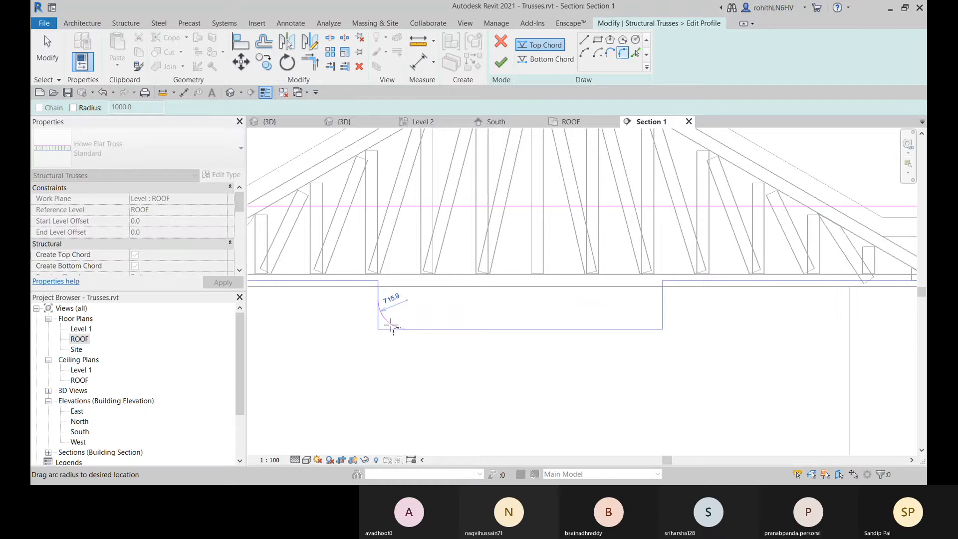
pyautogui.click(389, 329)
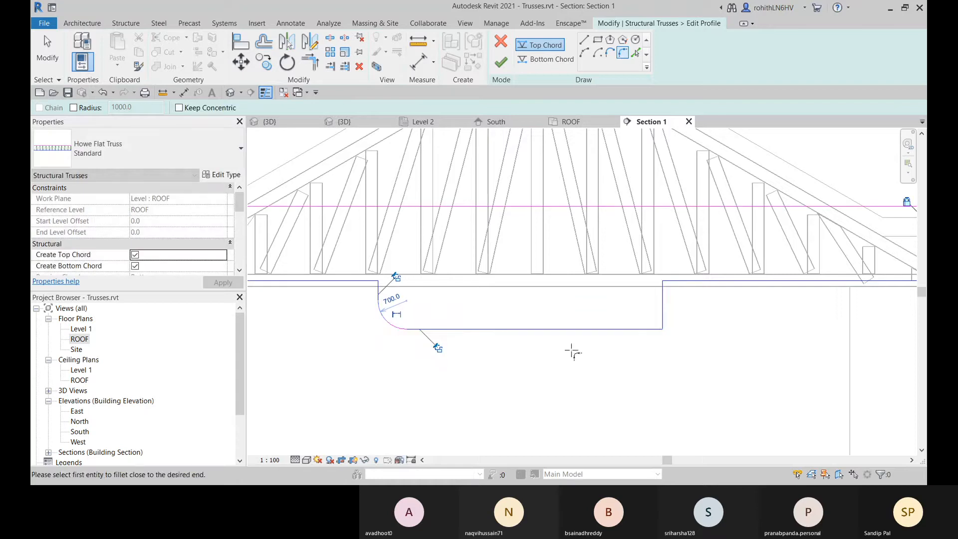
pyautogui.click(660, 317)
pyautogui.click(655, 328)
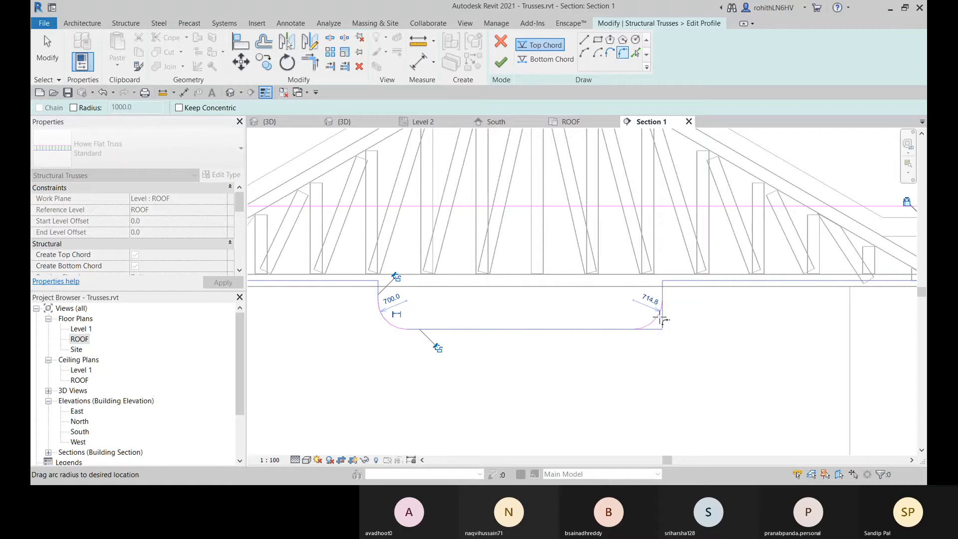
pyautogui.click(660, 318)
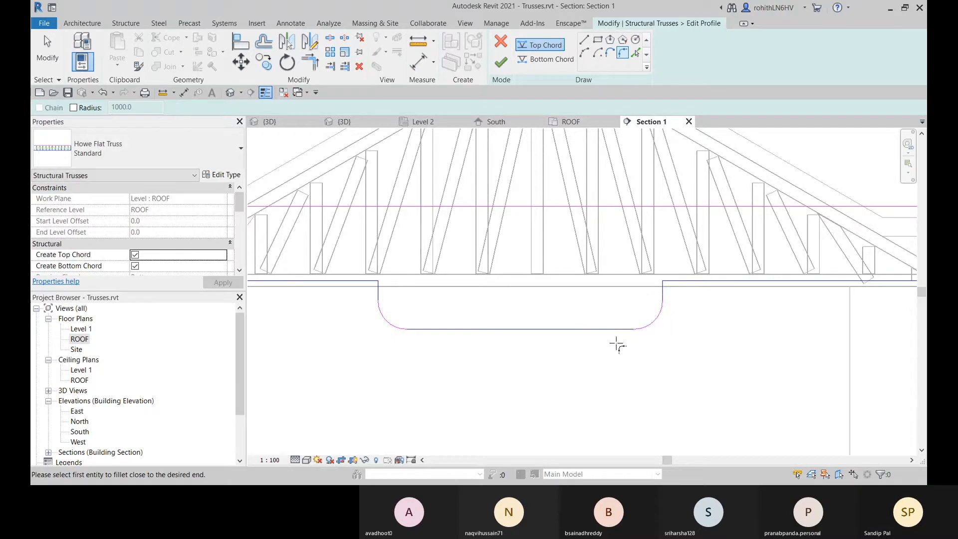
# Try to replace the horizontal line under the bottom chord drop with a tangent end arc starting at the left corner arc
pyautogui.press('Escape')
pyautogui.press('Escape')
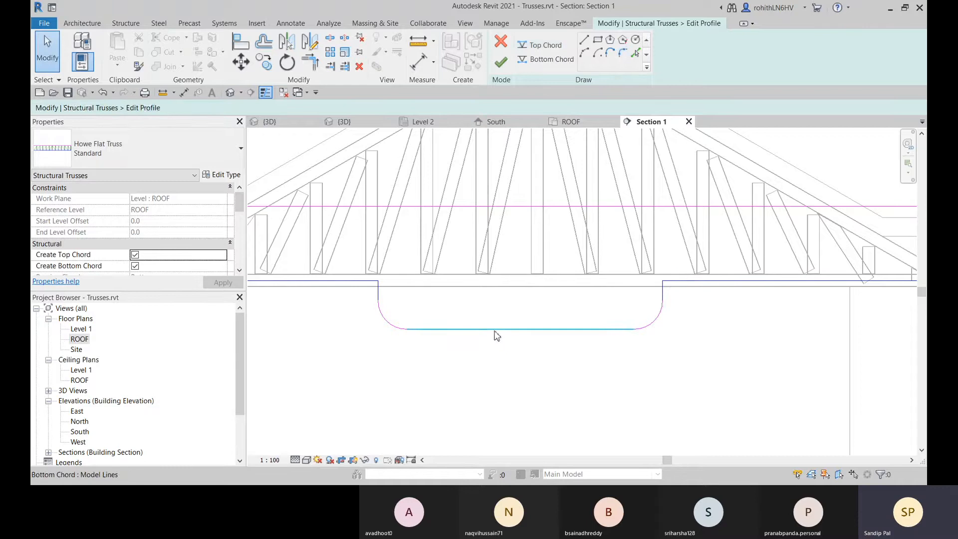
pyautogui.click(496, 329)
pyautogui.press('Delete')
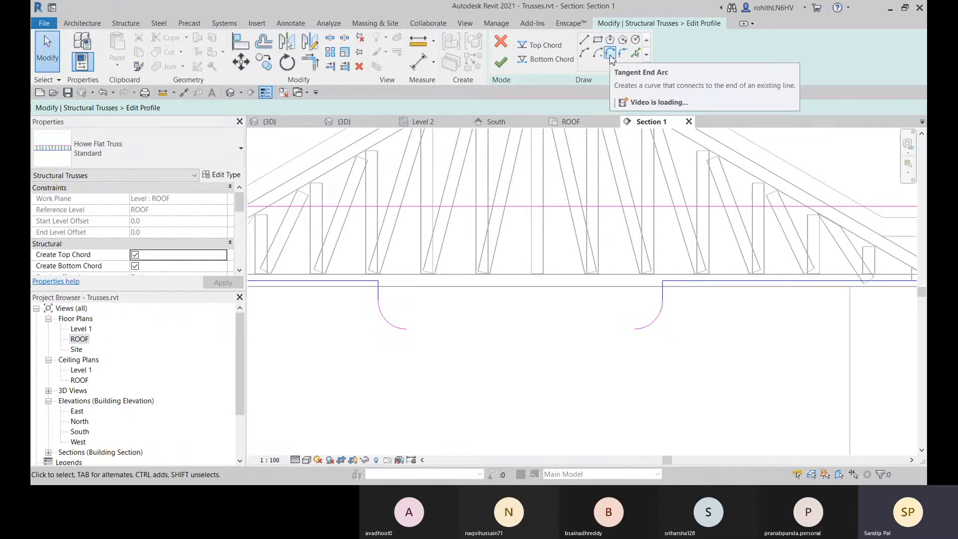
pyautogui.click(609, 52)
pyautogui.click(406, 329)
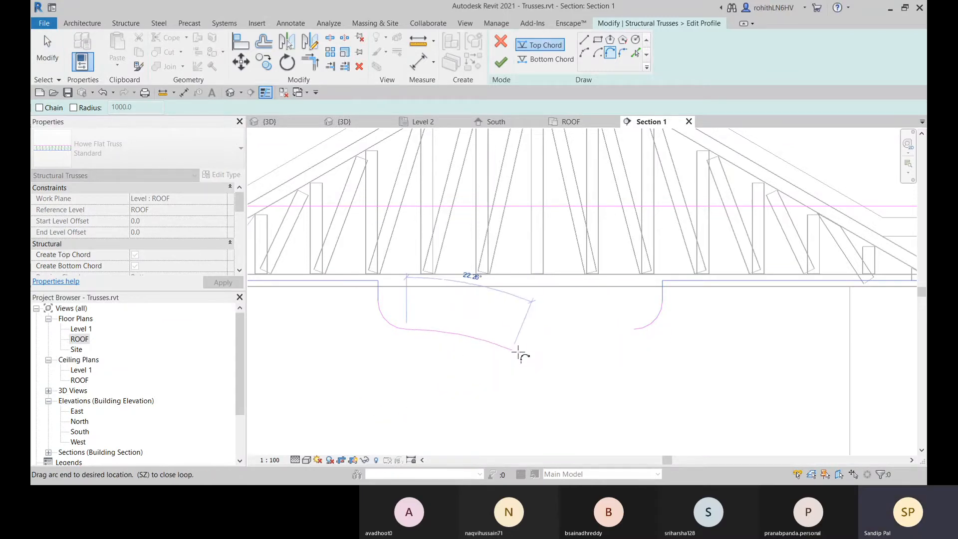
pyautogui.press('Escape')
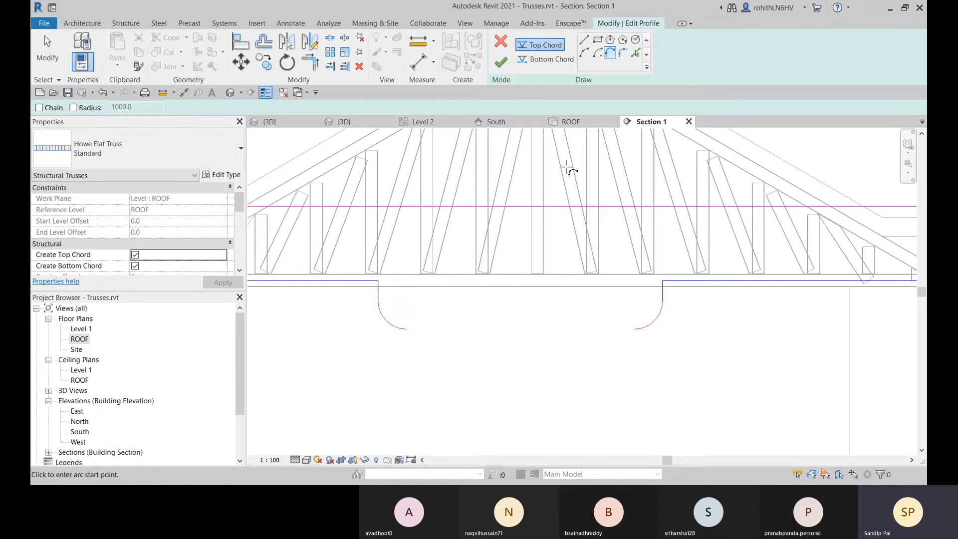
pyautogui.press('Escape')
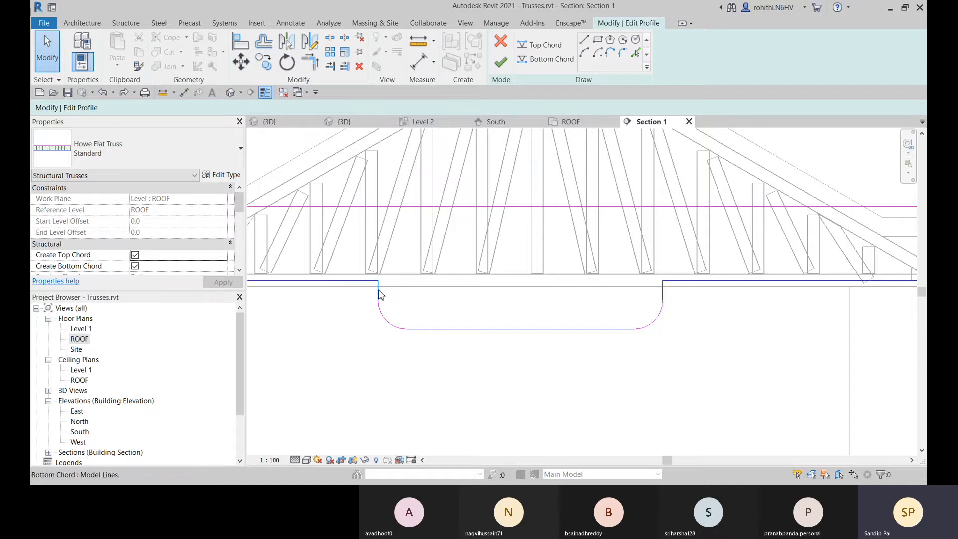
# Try to finish the truss profile edit, choosing to continue sketching
pyautogui.moveTo(396, 282); pyautogui.dragTo(485, 327, button='middle')
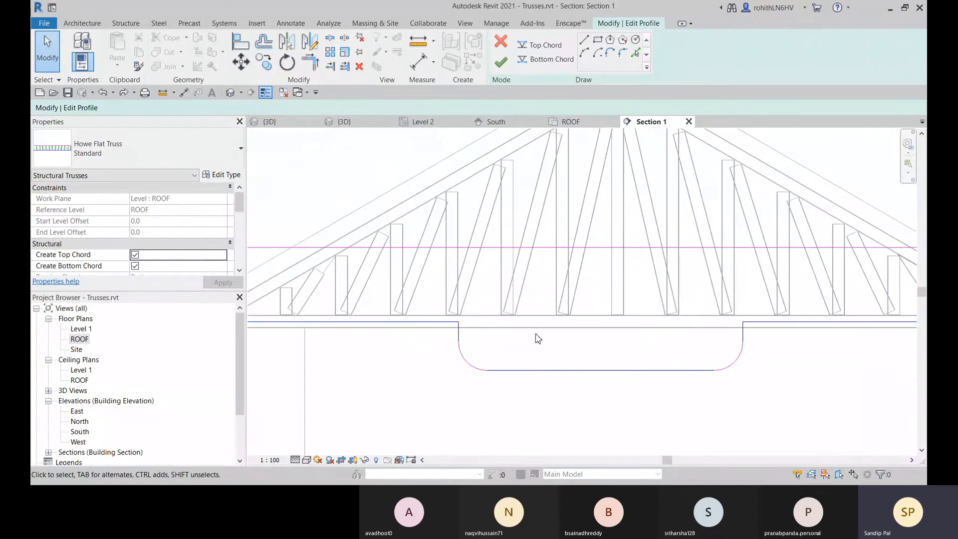
pyautogui.scroll(-1, 503, 314)
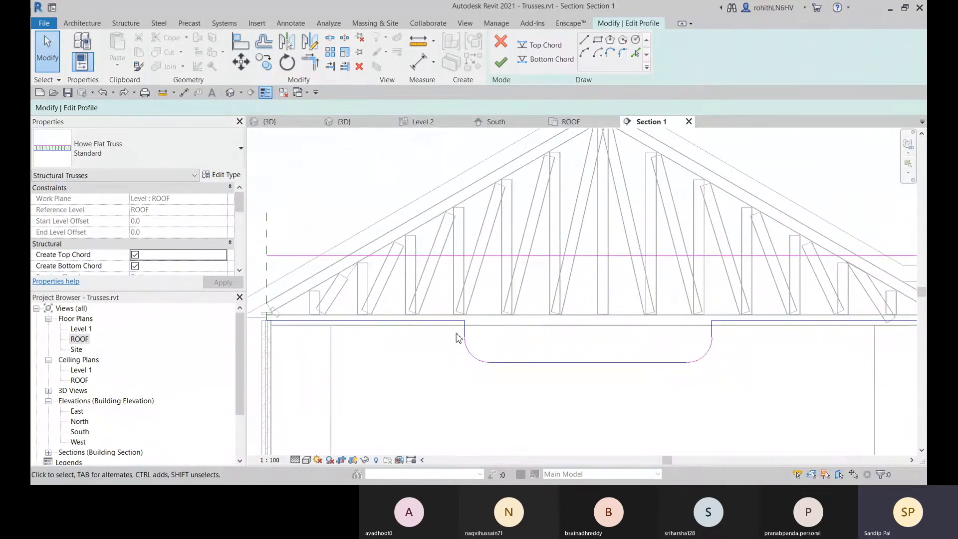
pyautogui.scroll(-2, 405, 300)
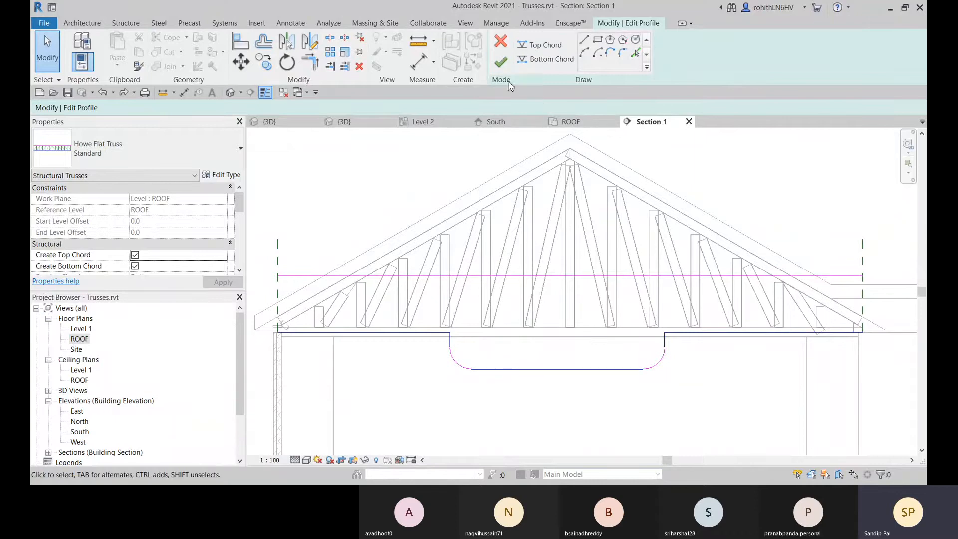
pyautogui.click(501, 62)
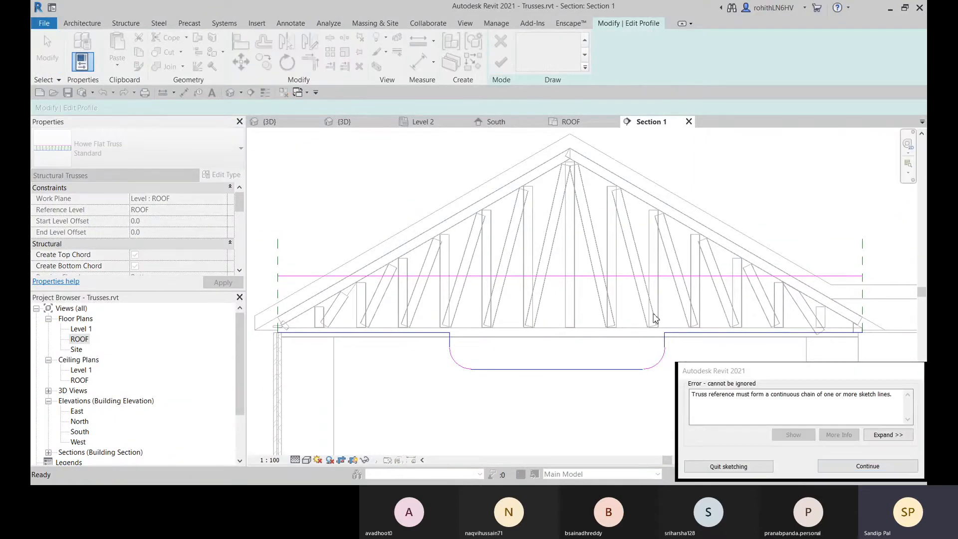
pyautogui.moveTo(712, 369); pyautogui.dragTo(556, 324)
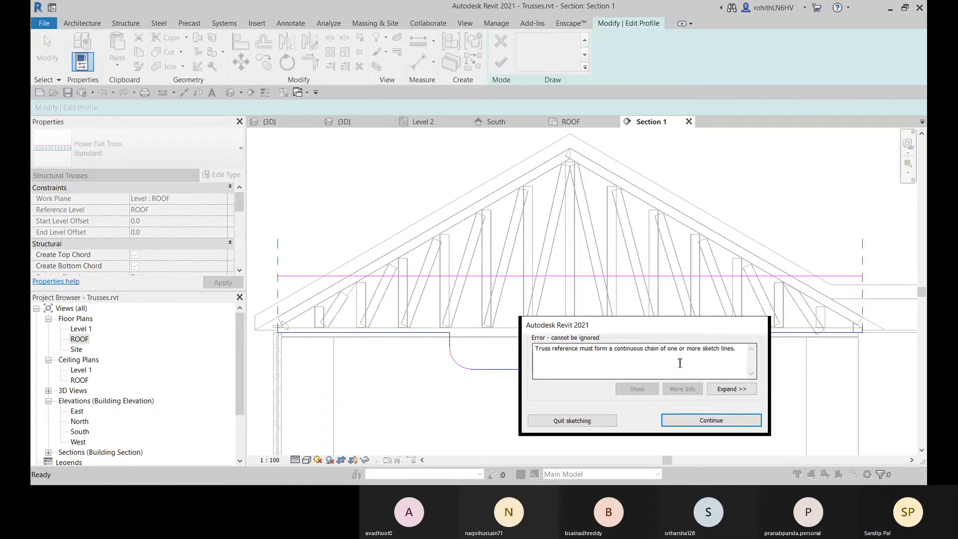
pyautogui.click(700, 422)
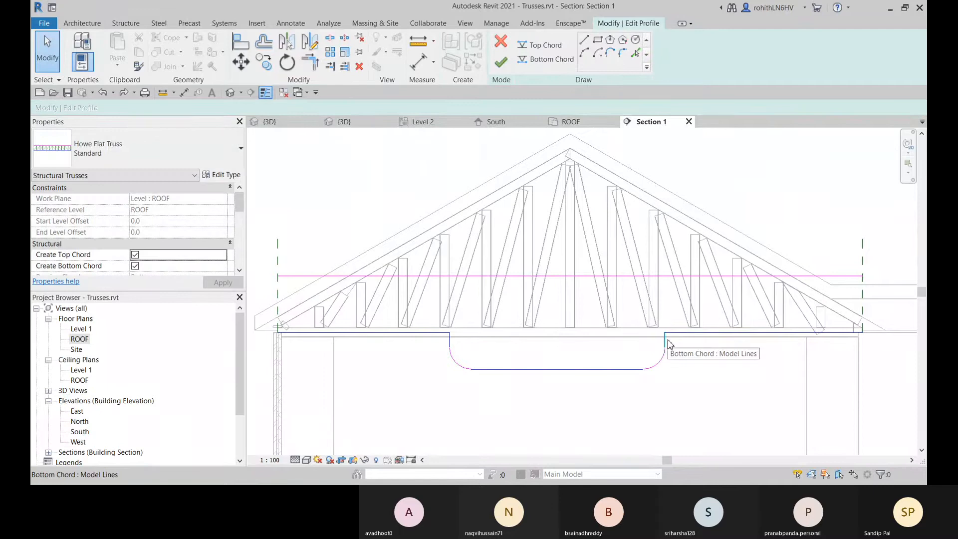
# Turn on the center mark of the drop's right corner arc and check the left corner arc's properties
pyautogui.click(664, 367)
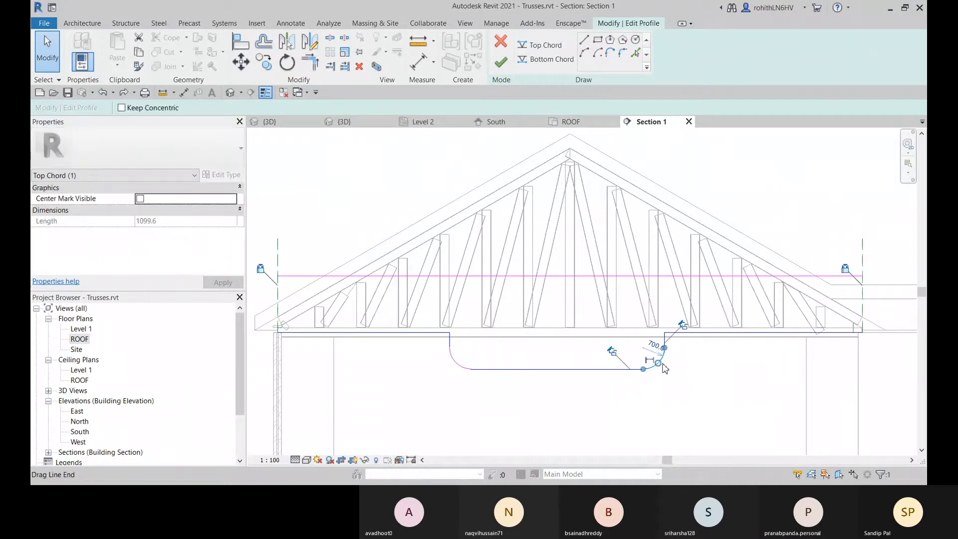
pyautogui.click(140, 198)
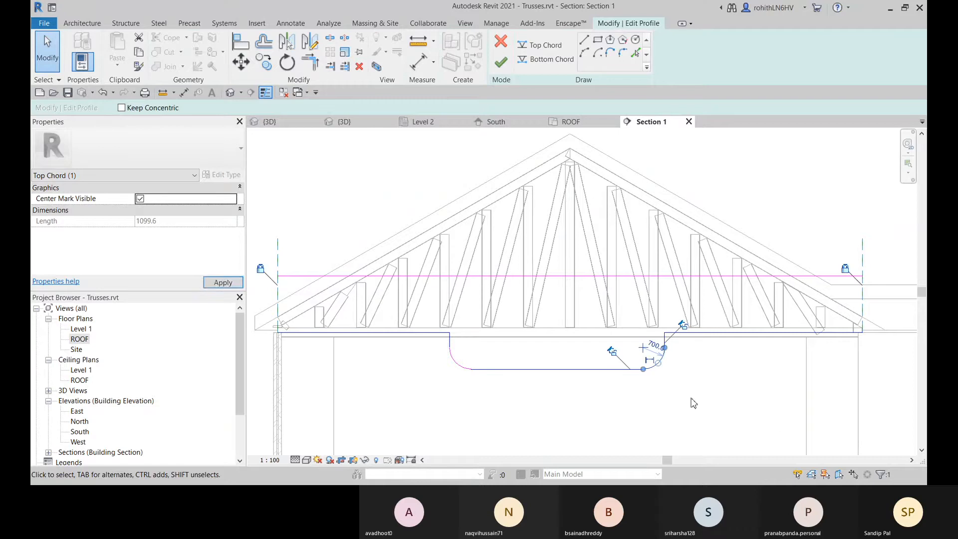
pyautogui.click(453, 361)
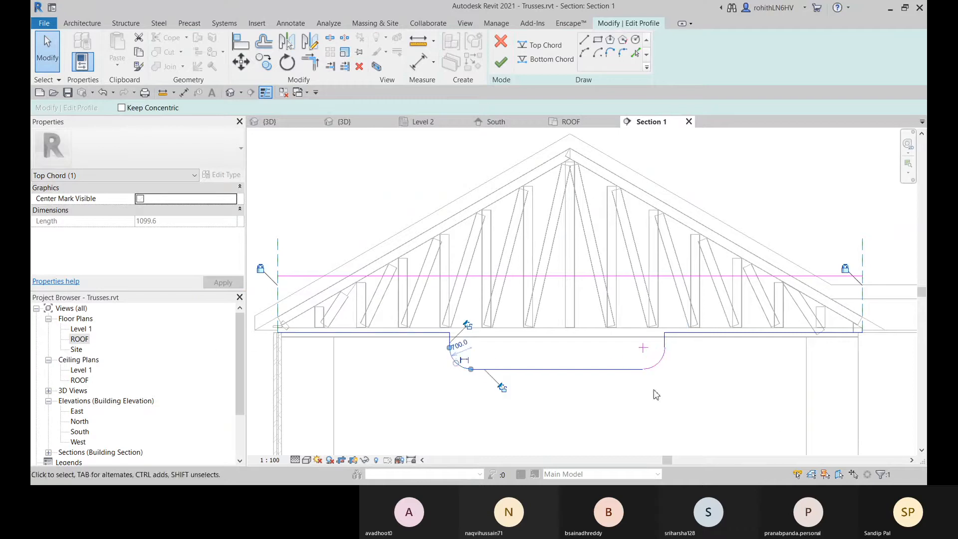
pyautogui.click(680, 398)
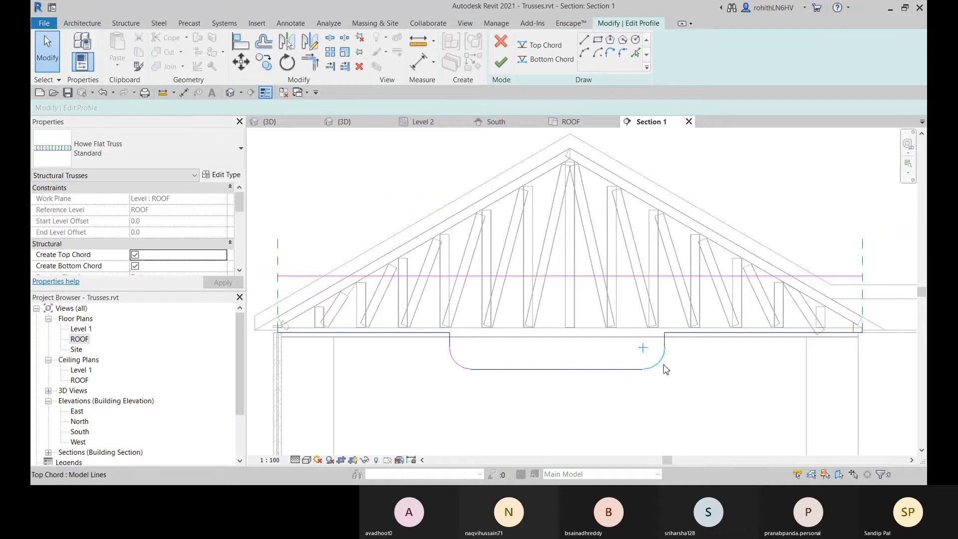
# Try to reassign the drop's right corner arc from top chord to bottom chord
pyautogui.click(664, 368)
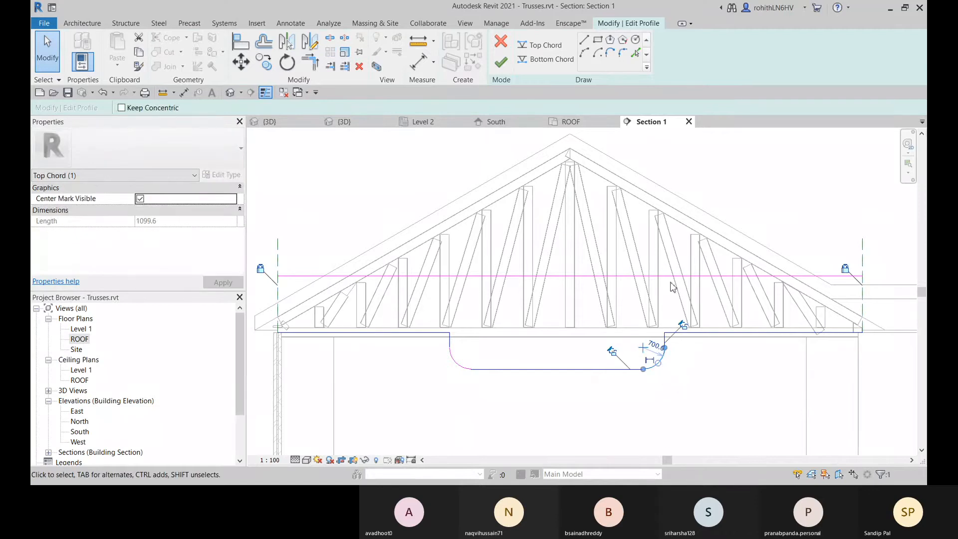
pyautogui.click(546, 58)
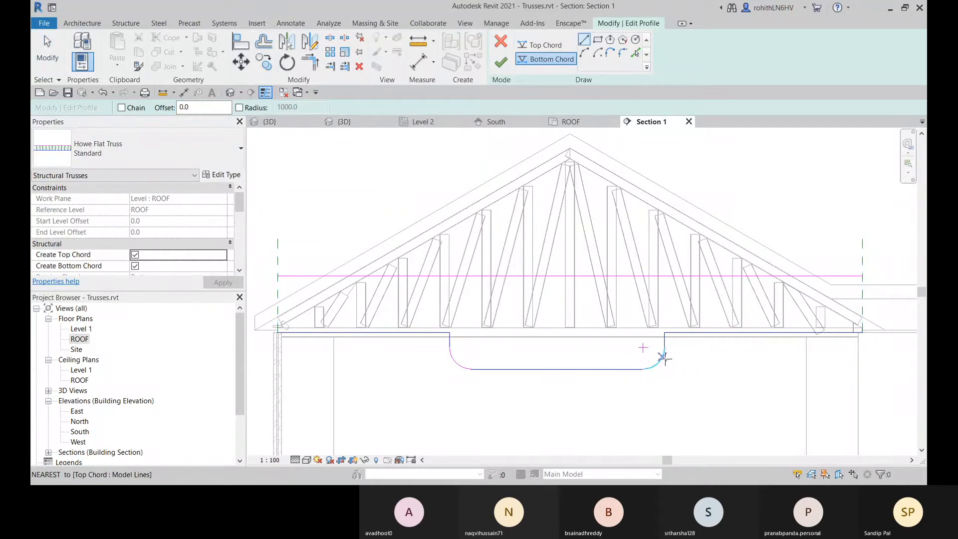
pyautogui.scroll(3, 658, 365)
pyautogui.press('Escape')
pyautogui.press('Escape')
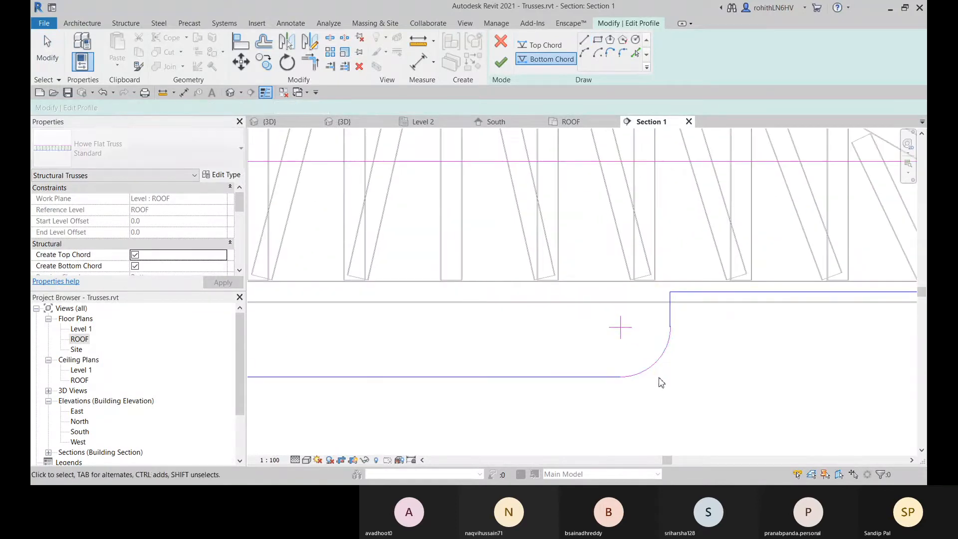
# Delete the top chord arc at the drop's lower right corner
pyautogui.click(662, 360)
pyautogui.press('Delete')
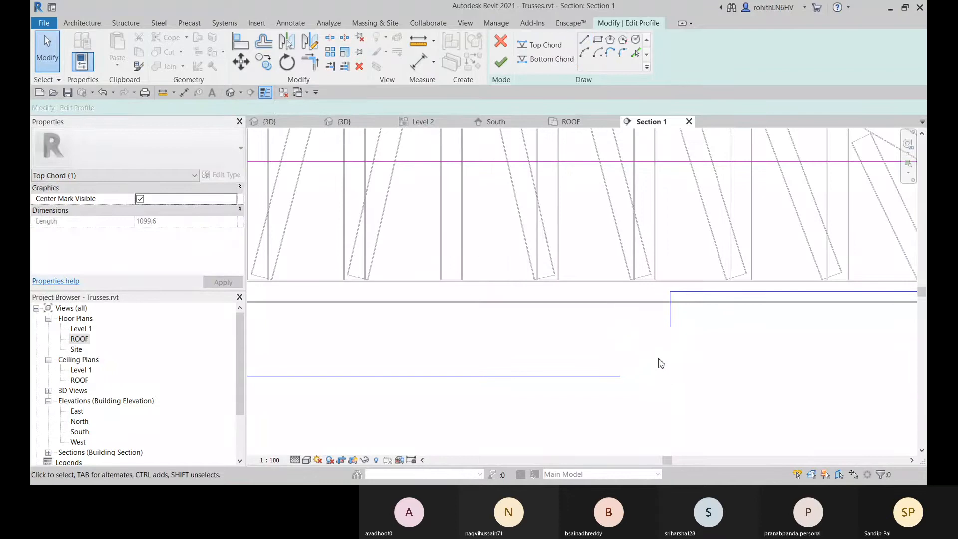
pyautogui.scroll(-2, 544, 382)
pyautogui.scroll(-1, 519, 381)
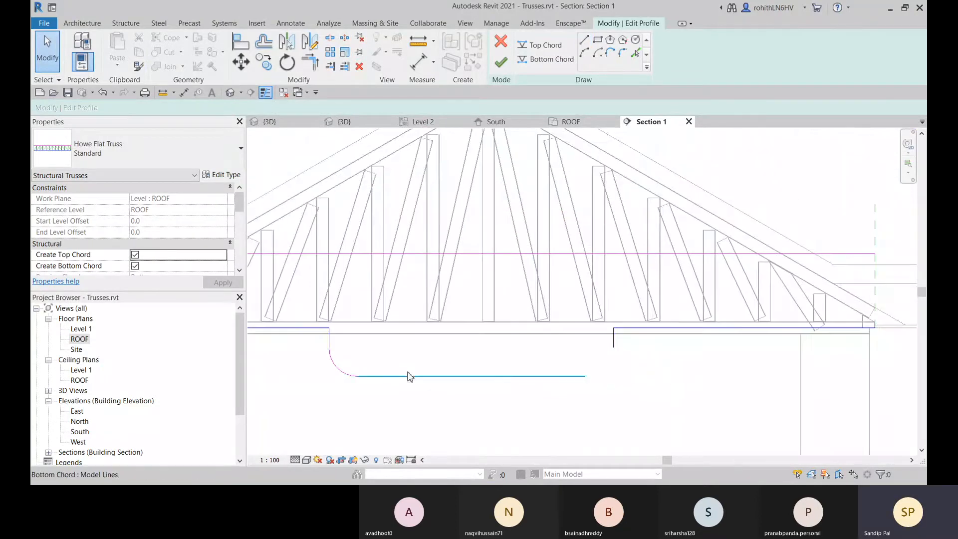
# Try closing the drop's lower right corner with a diagonal bottom chord line between the two open line ends
pyautogui.click(561, 378)
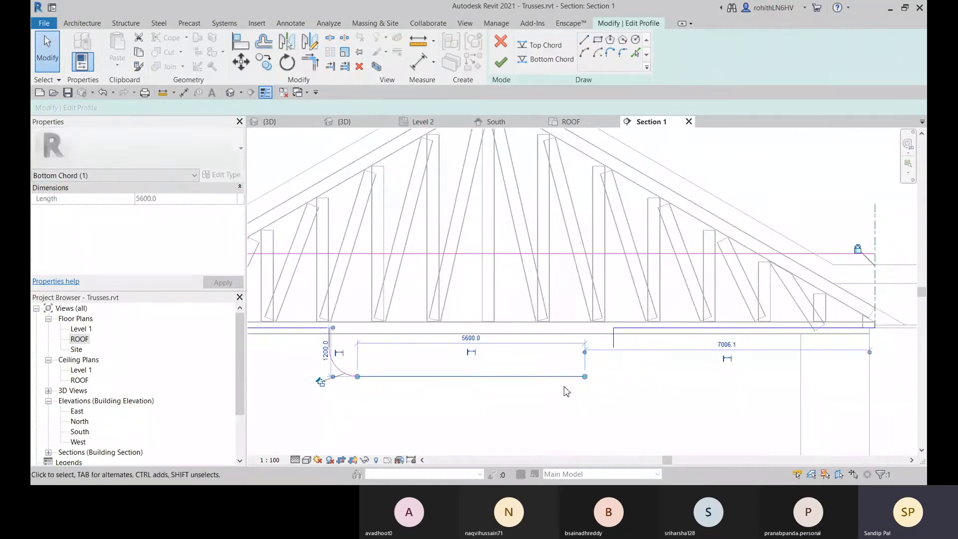
pyautogui.click(549, 59)
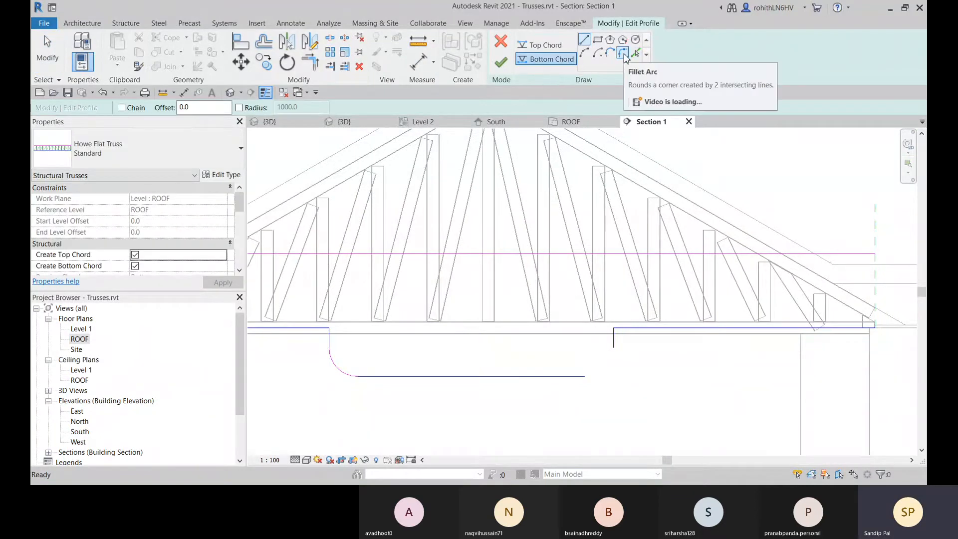
pyautogui.click(616, 344)
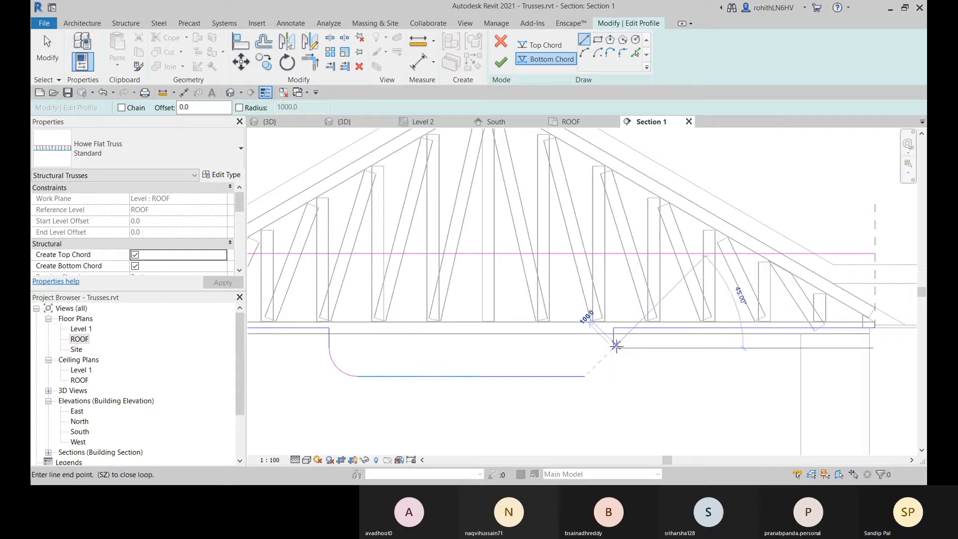
pyautogui.click(586, 376)
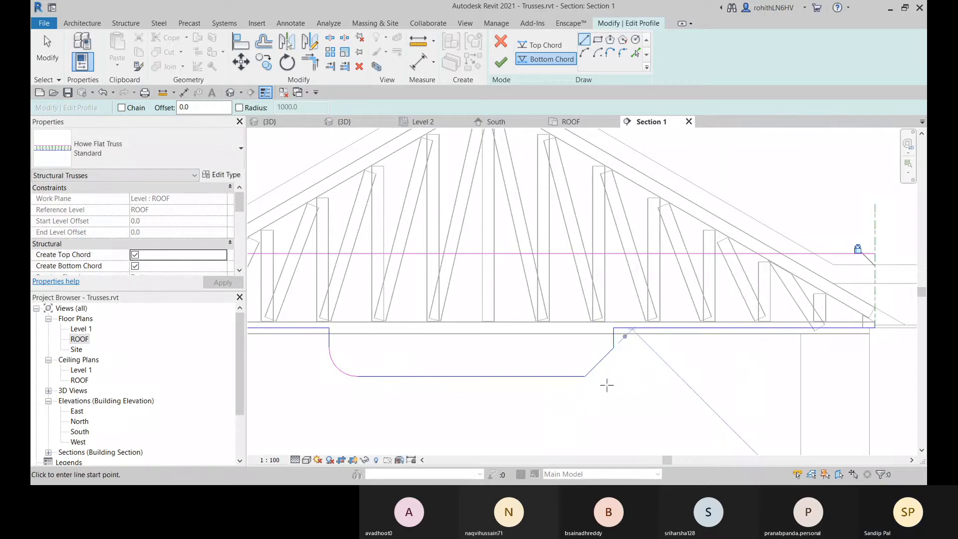
pyautogui.press('Escape')
pyautogui.press('Escape')
pyautogui.press('Delete')
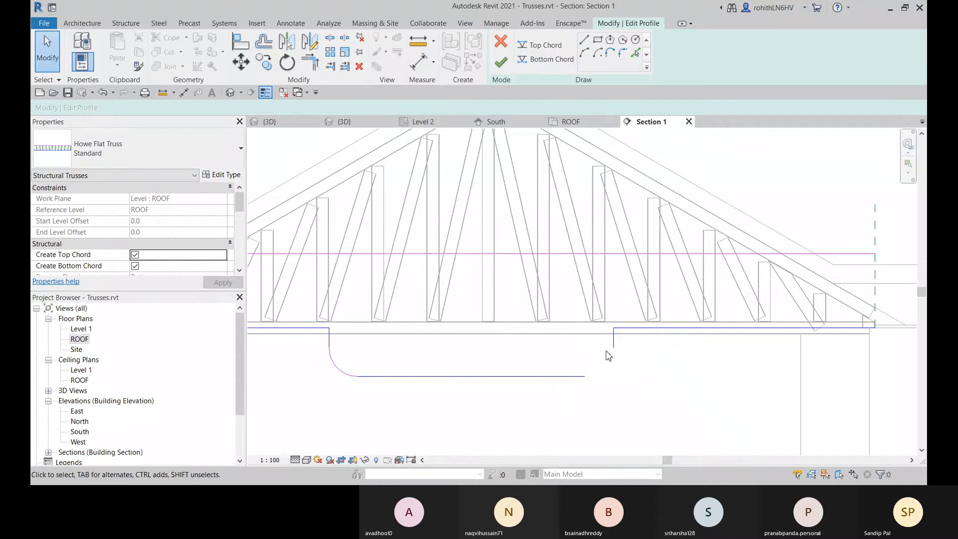
# Extend the drop's horizontal line and right vertical line until they meet in a square lower right corner
pyautogui.click(590, 386)
pyautogui.moveTo(586, 376); pyautogui.dragTo(613, 377)
pyautogui.click(616, 338)
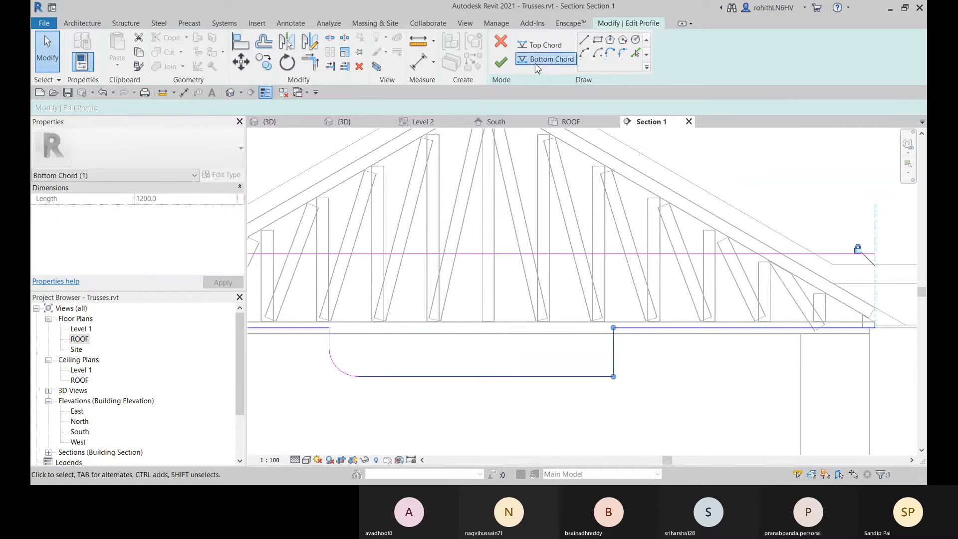
# Round the drop's lower right corner with a bottom chord fillet arc of about 700 mm radius
pyautogui.click(537, 62)
pyautogui.click(625, 57)
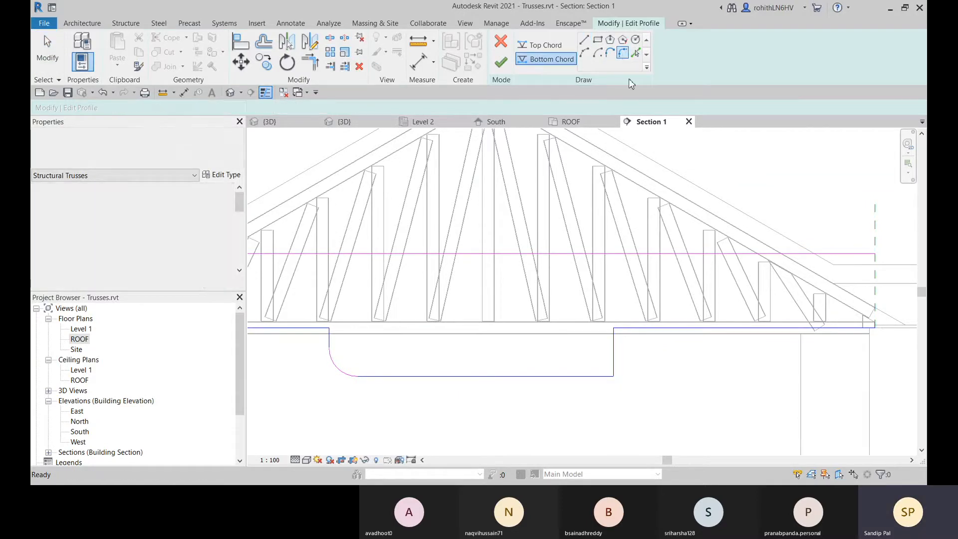
pyautogui.click(616, 351)
pyautogui.click(600, 378)
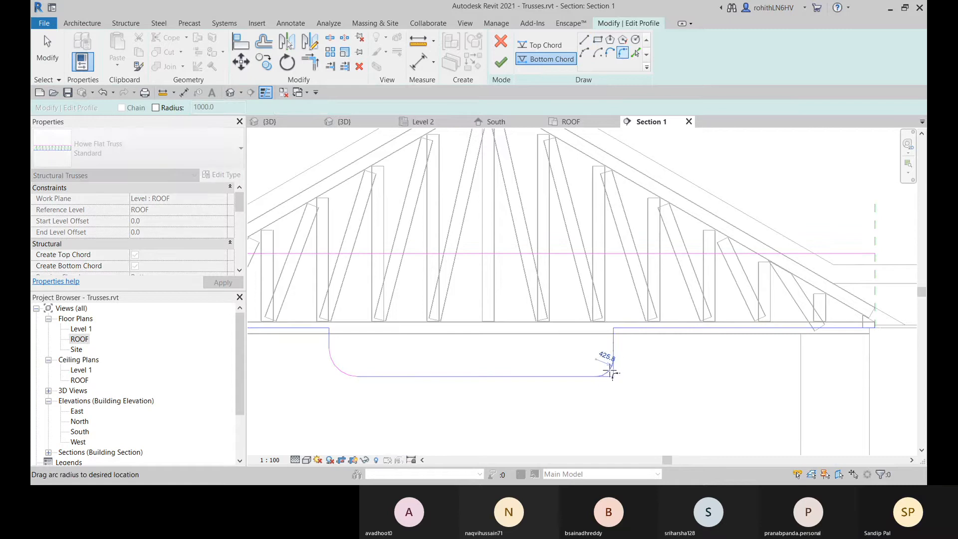
pyautogui.click(607, 374)
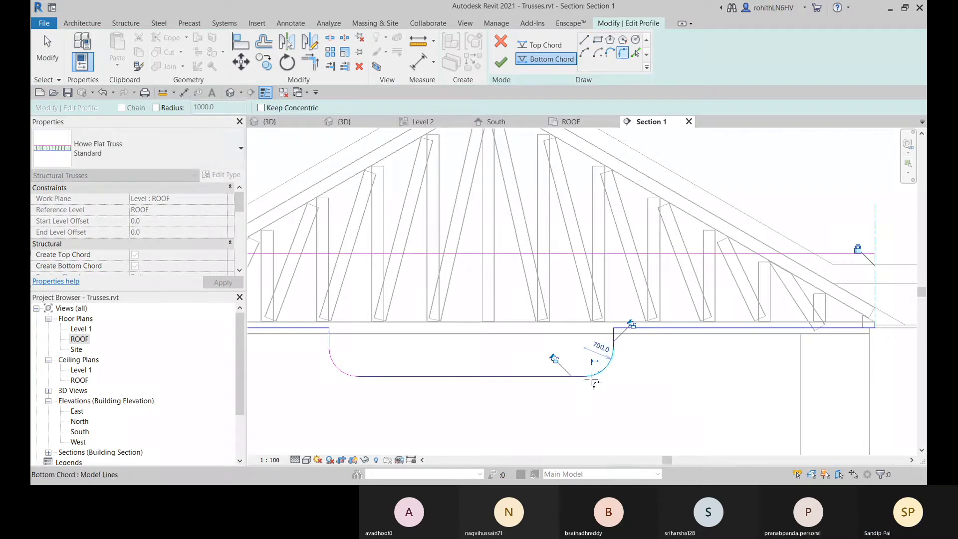
pyautogui.press('Escape')
pyautogui.press('Escape')
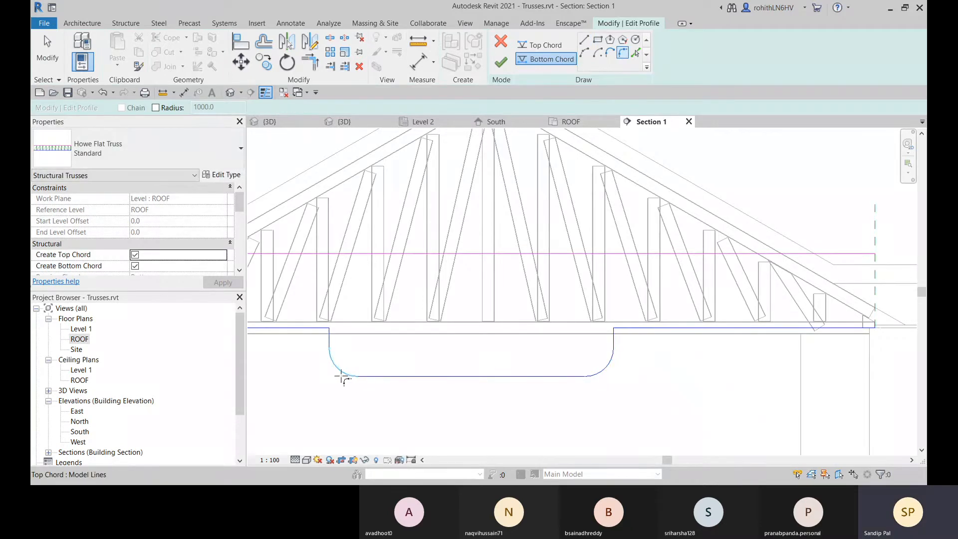
# Delete the top chord arc at the drop's lower left corner and extend the adjoining lines to meet in a square corner
pyautogui.click(338, 371)
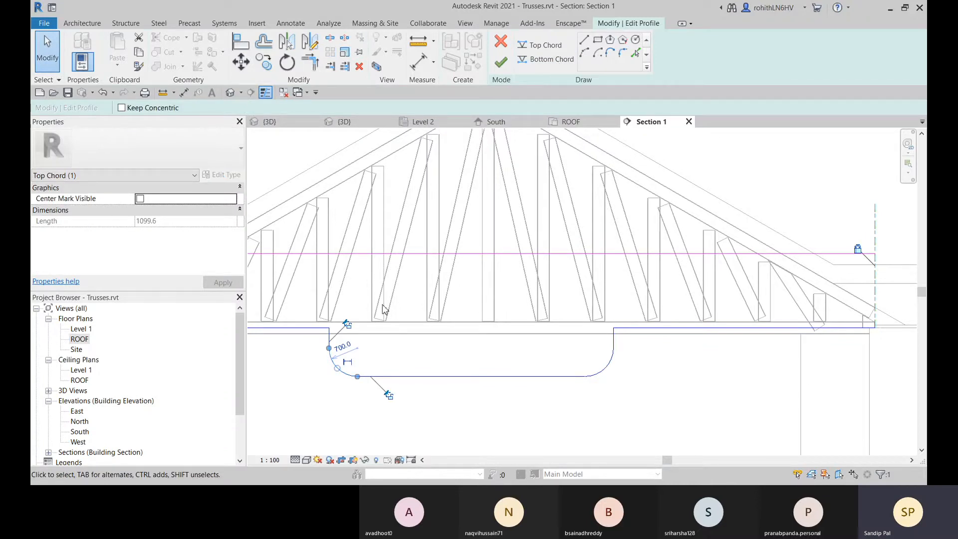
pyautogui.press('Delete')
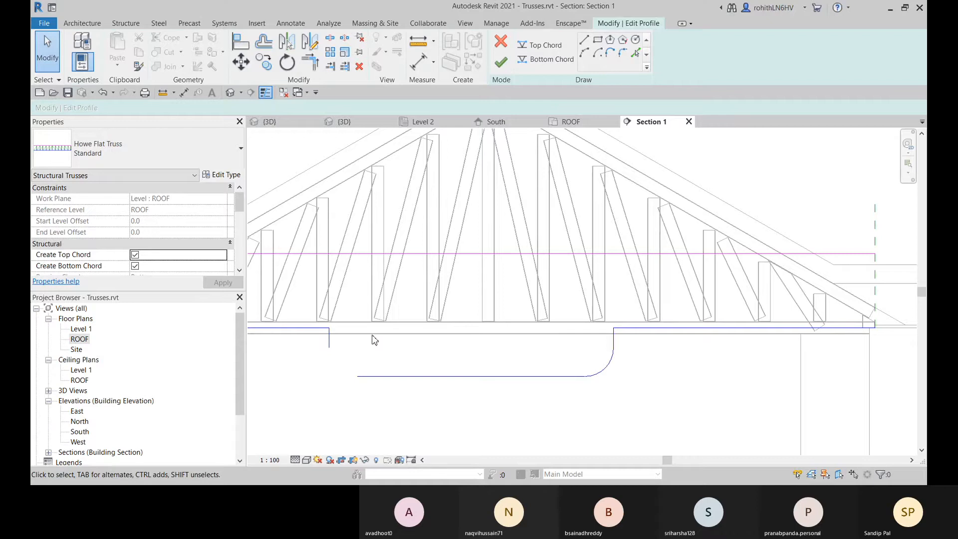
pyautogui.click(329, 343)
pyautogui.moveTo(329, 348); pyautogui.dragTo(329, 377)
pyautogui.click(361, 377)
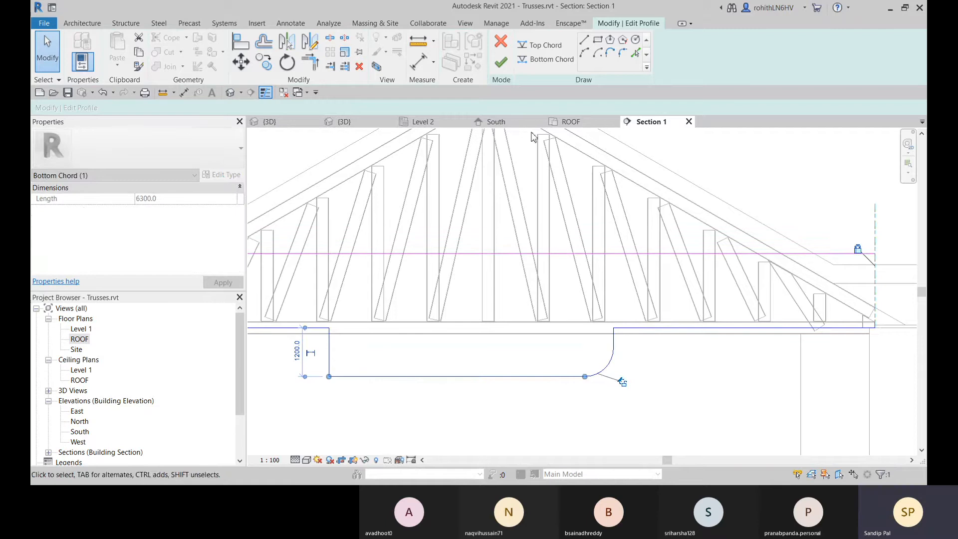
# Round the drop's lower left corner with a bottom chord fillet arc of 700 mm radius and finish the truss profile
pyautogui.click(623, 53)
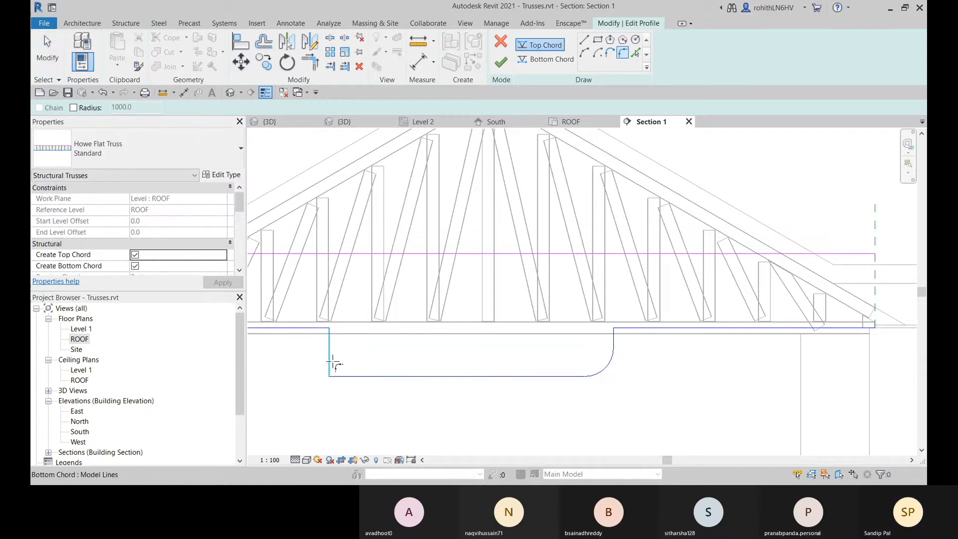
pyautogui.click(546, 59)
pyautogui.click(584, 39)
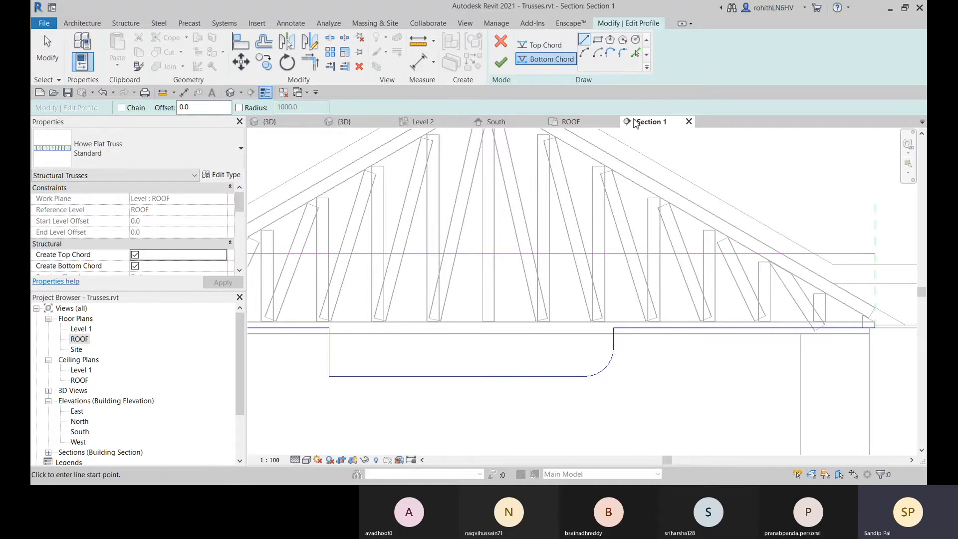
pyautogui.click(623, 56)
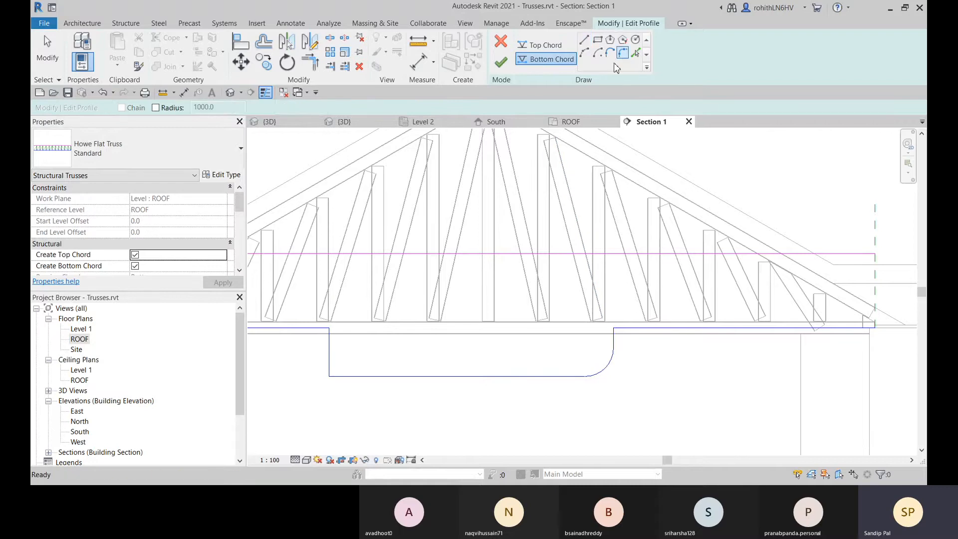
pyautogui.click(330, 354)
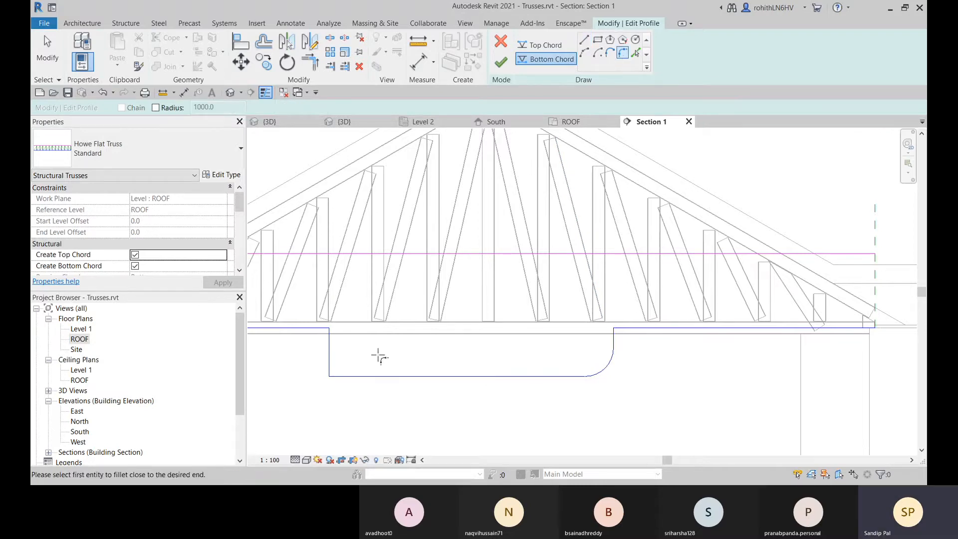
pyautogui.click(346, 376)
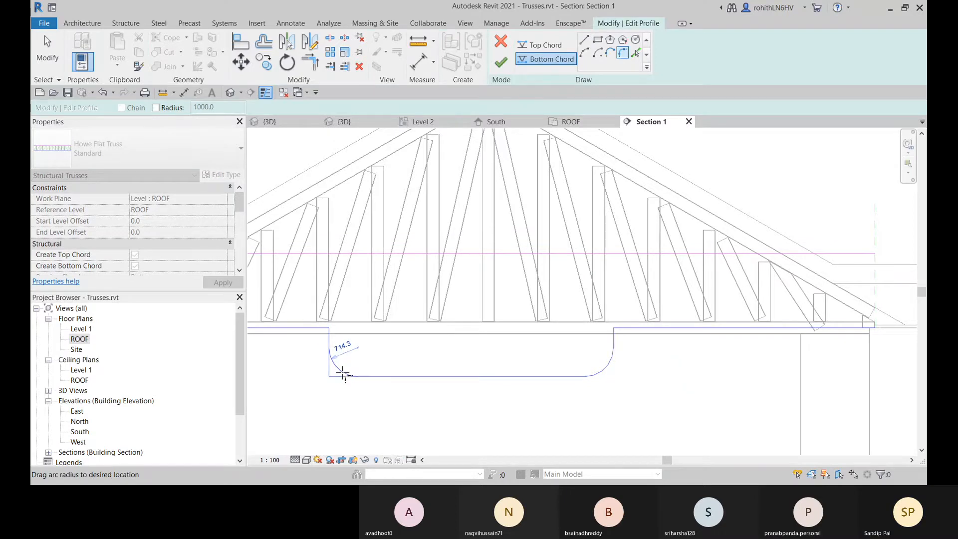
pyautogui.click(344, 374)
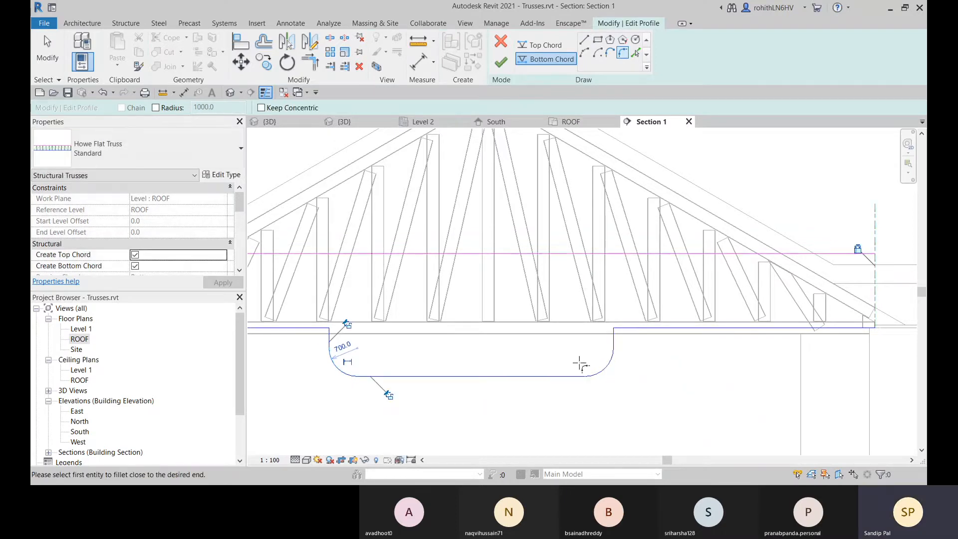
pyautogui.rightClick(482, 377)
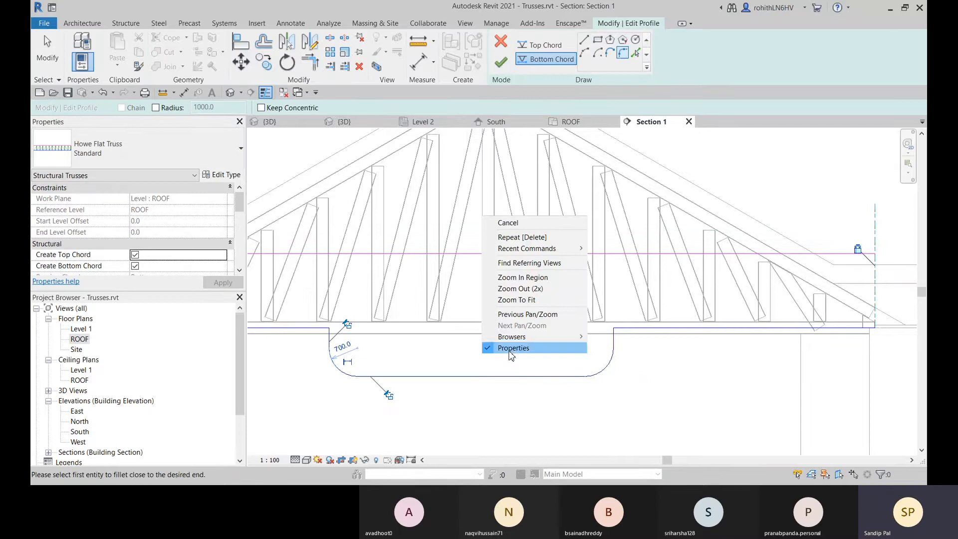
pyautogui.click(525, 221)
pyautogui.click(501, 69)
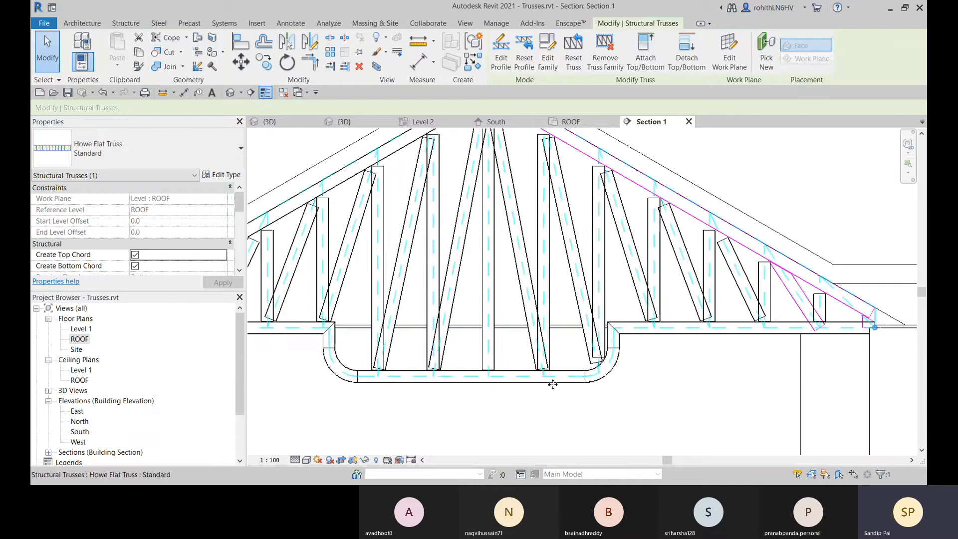
# Examine the reshaped Howe Flat Truss and its rounded bottom chord drop from several sides in the 3D view
pyautogui.scroll(-2, 550, 365)
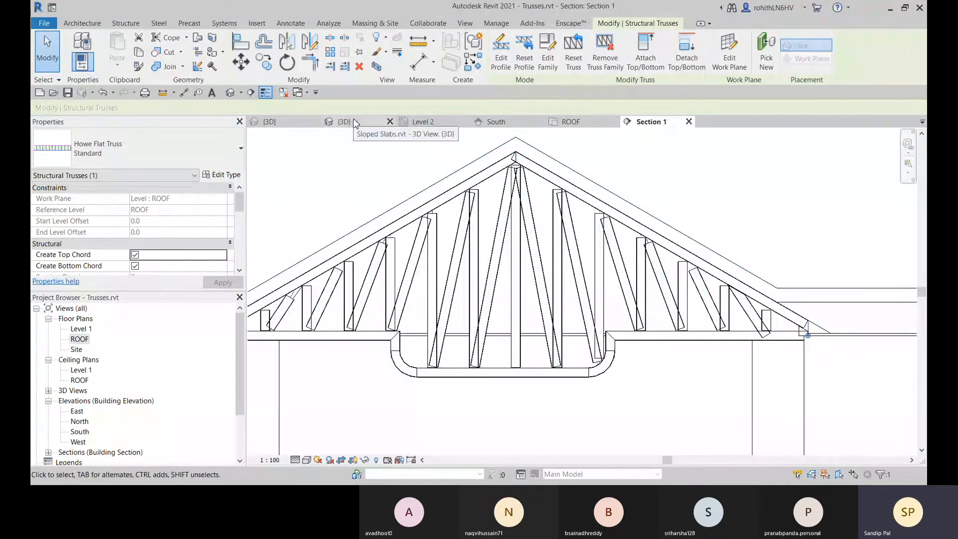
pyautogui.click(272, 123)
pyautogui.scroll(-4, 549, 404)
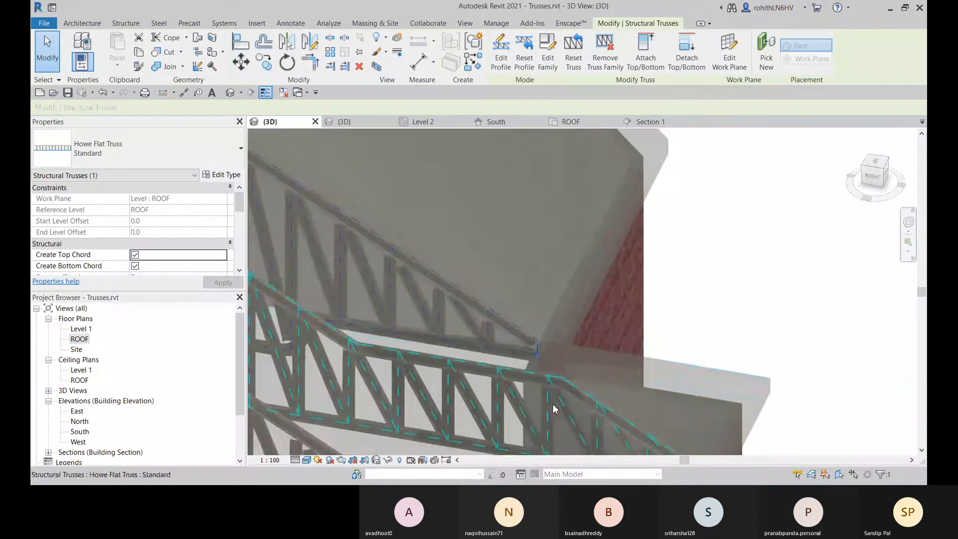
pyautogui.scroll(-3, 549, 404)
pyautogui.keyDown('shift'); pyautogui.moveTo(549, 403); pyautogui.dragTo(445, 296, button='middle'); pyautogui.keyUp('shift')
pyautogui.scroll(6, 444, 297)
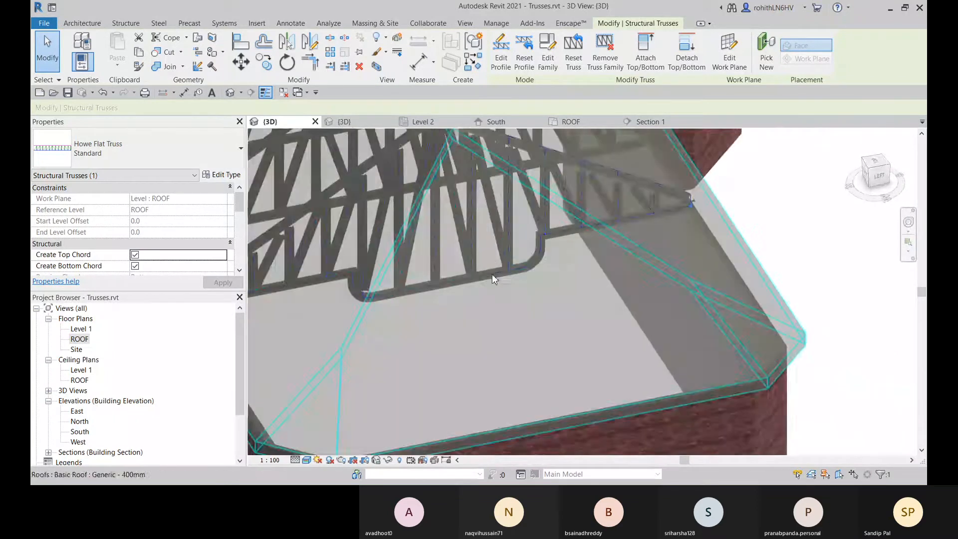
pyautogui.keyDown('shift'); pyautogui.moveTo(501, 303); pyautogui.dragTo(510, 288, button='middle'); pyautogui.keyUp('shift')
pyautogui.keyDown('shift'); pyautogui.moveTo(564, 320); pyautogui.dragTo(550, 266, button='middle'); pyautogui.keyUp('shift')
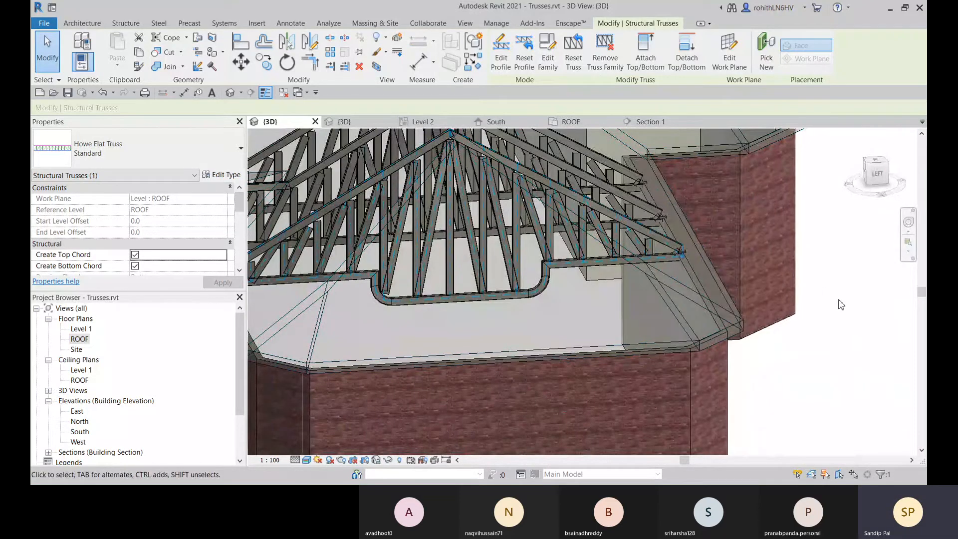
pyautogui.scroll(-2, 824, 314)
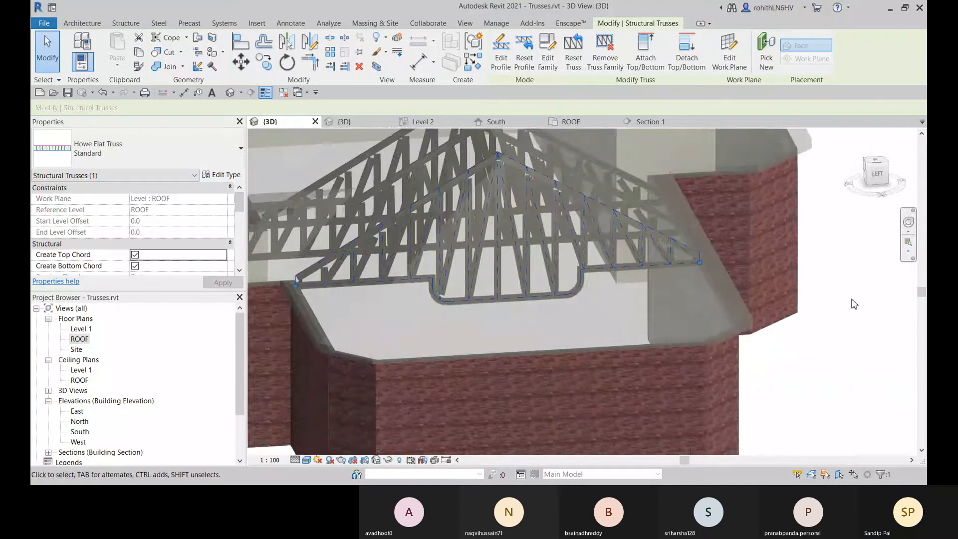
pyautogui.scroll(-1, 855, 304)
pyautogui.moveTo(852, 306); pyautogui.dragTo(806, 278, button='middle')
pyautogui.click(827, 312)
pyautogui.scroll(-2, 759, 325)
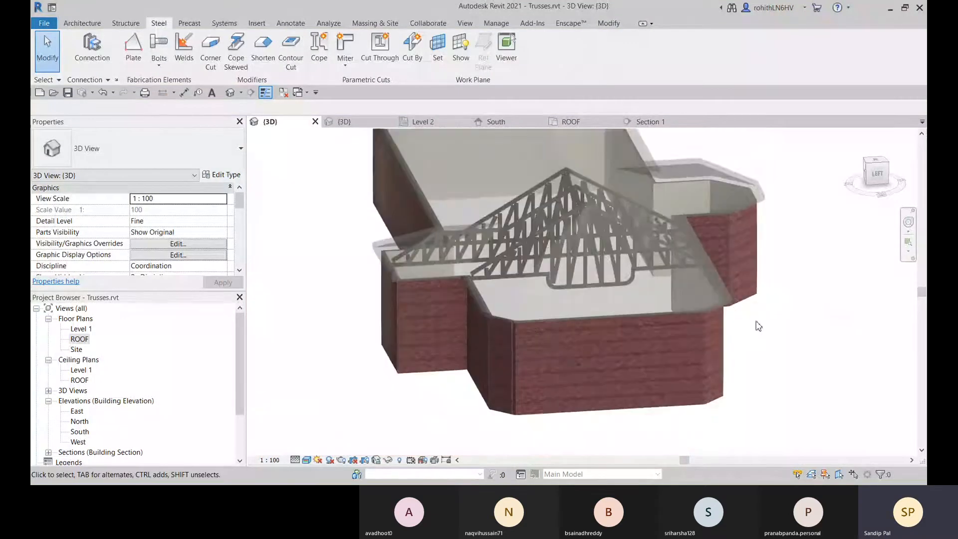
pyautogui.keyDown('shift'); pyautogui.moveTo(759, 327); pyautogui.dragTo(657, 368, button='middle'); pyautogui.keyUp('shift')
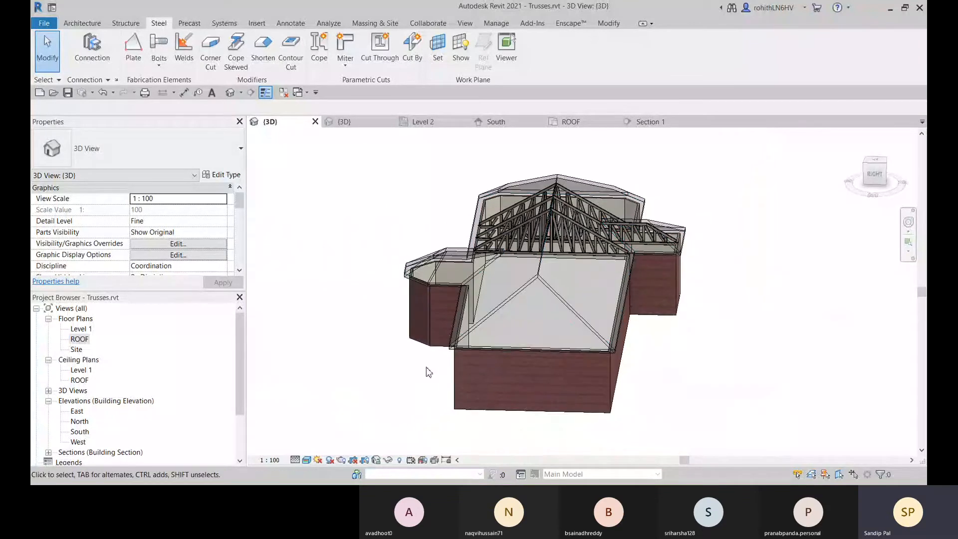
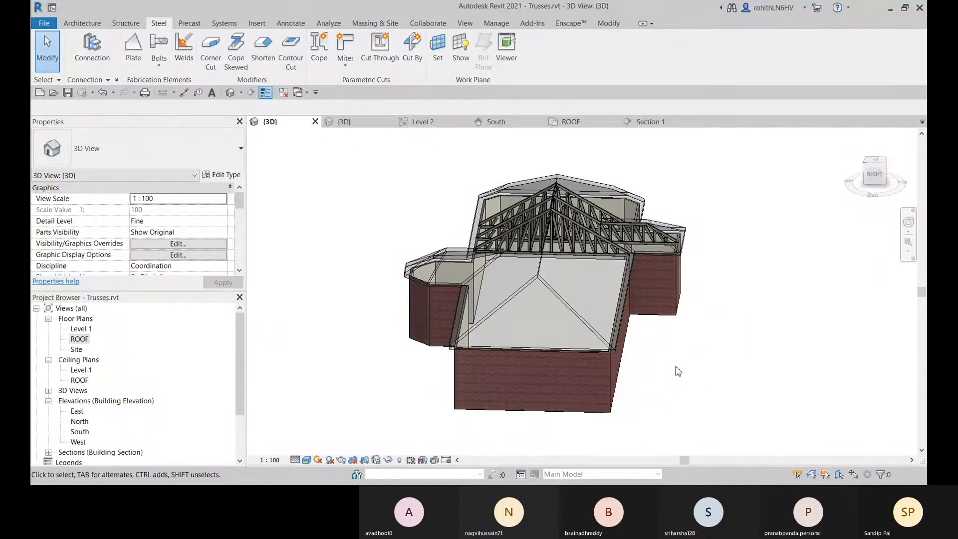
pyautogui.keyDown('shift'); pyautogui.moveTo(679, 367); pyautogui.dragTo(530, 235, button='middle'); pyautogui.keyUp('shift')
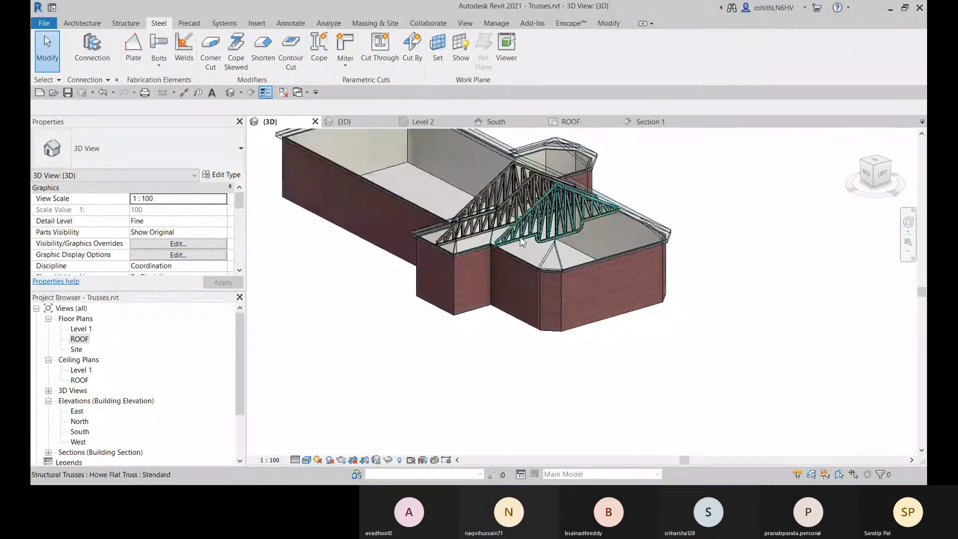
pyautogui.scroll(4, 532, 229)
pyautogui.click(532, 229)
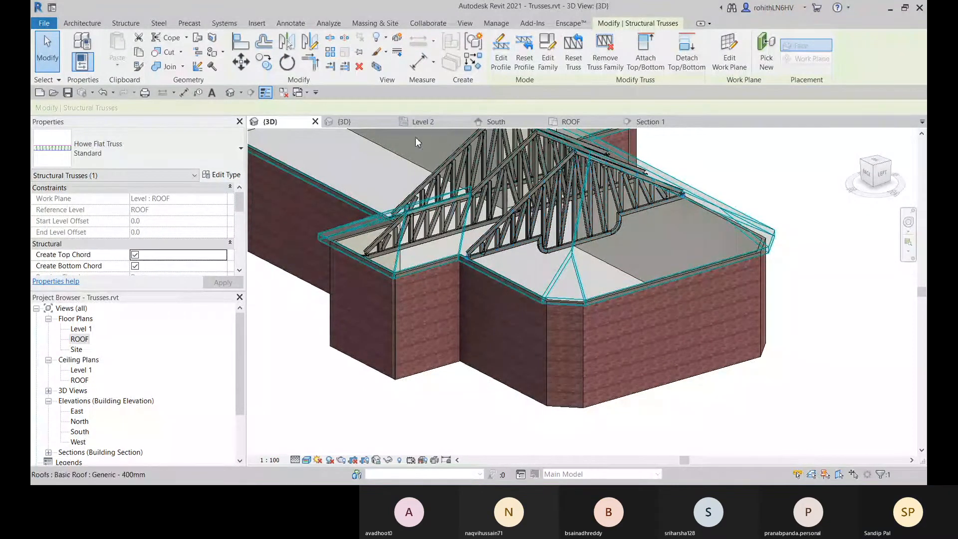
pyautogui.click(422, 122)
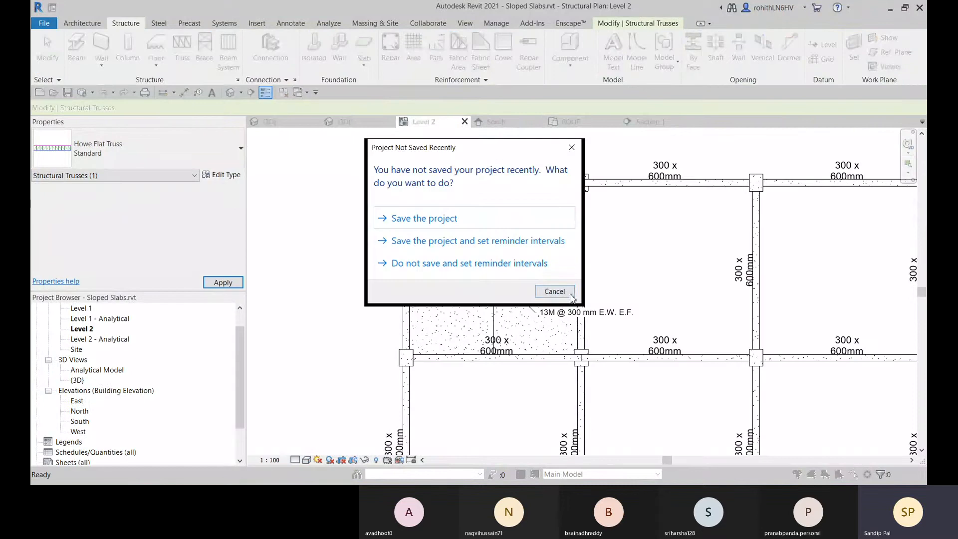
pyautogui.click(555, 291)
pyautogui.click(270, 122)
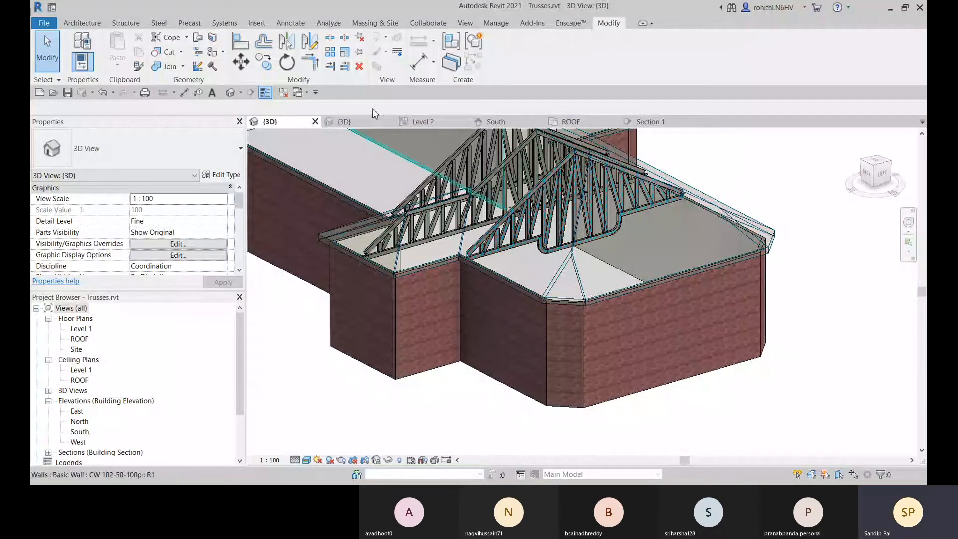
# In Section 1, copy all seven bottom chord lines from the reshaped truss's profile to the clipboard and leave profile editing
pyautogui.click(647, 121)
pyautogui.click(510, 376)
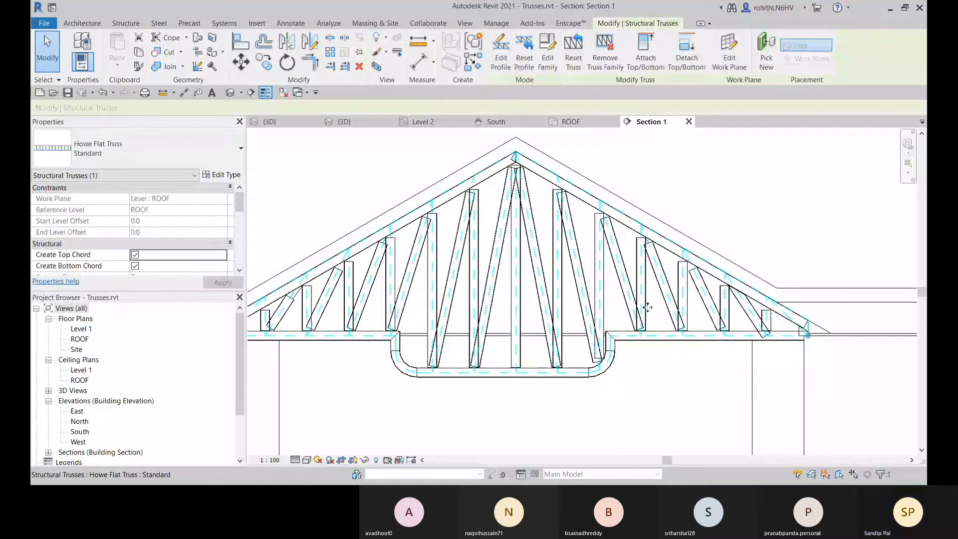
pyautogui.click(496, 65)
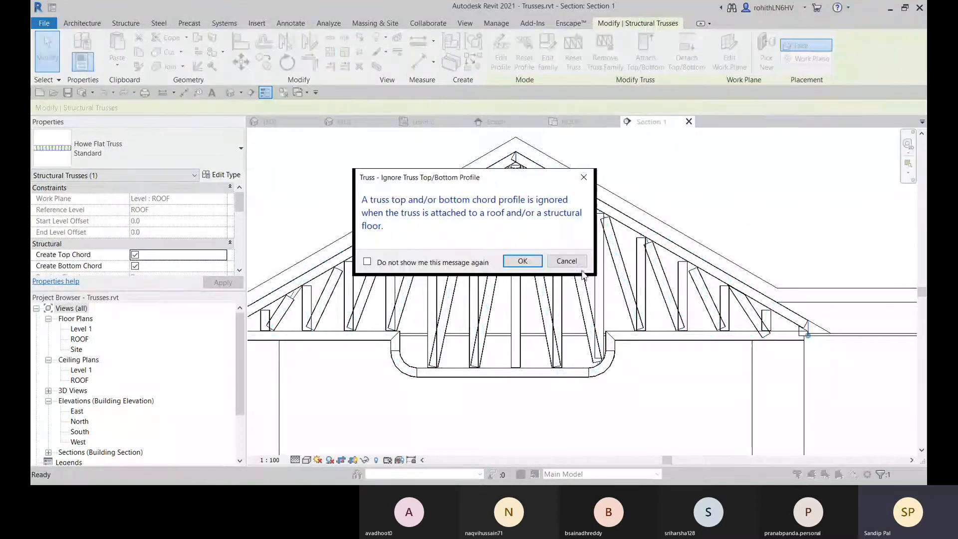
pyautogui.click(522, 261)
pyautogui.scroll(-3, 513, 331)
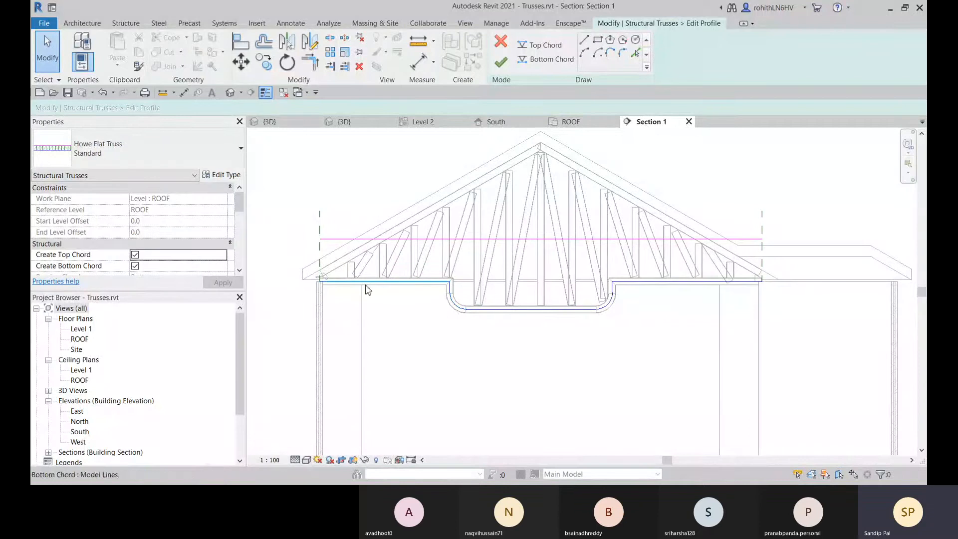
pyautogui.moveTo(292, 257); pyautogui.dragTo(774, 345)
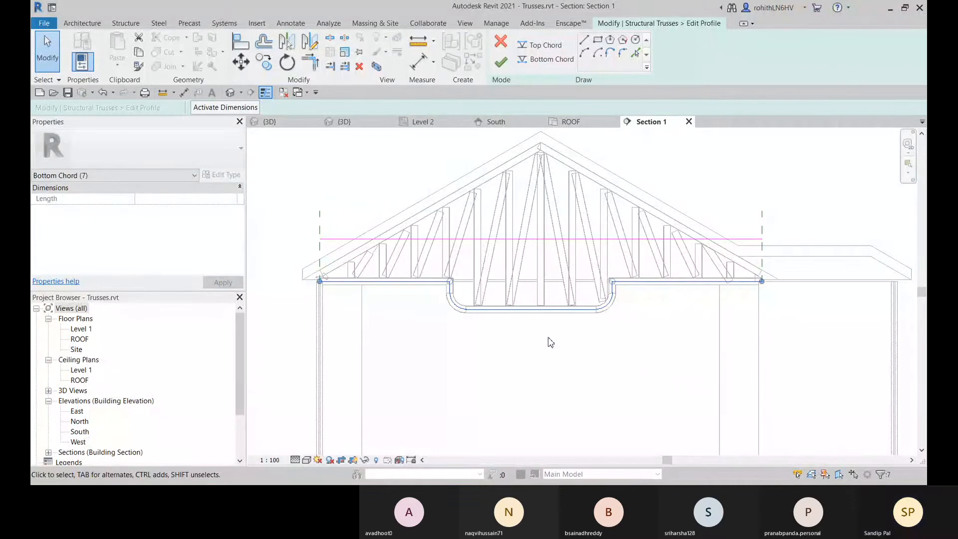
pyautogui.click(505, 66)
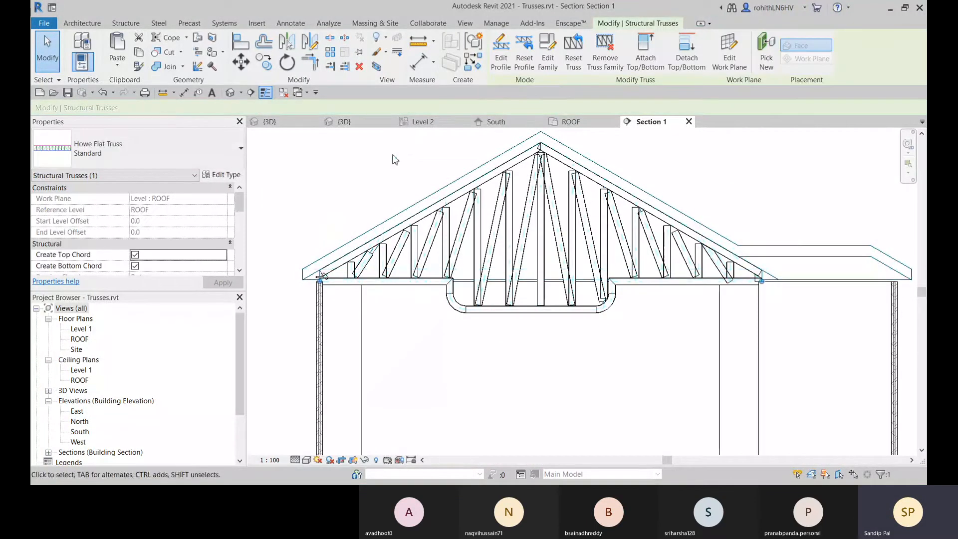
# Flip the viewing direction of the building section in the ROOF floor plan and open its Section 1 view
pyautogui.scroll(-3, 464, 185)
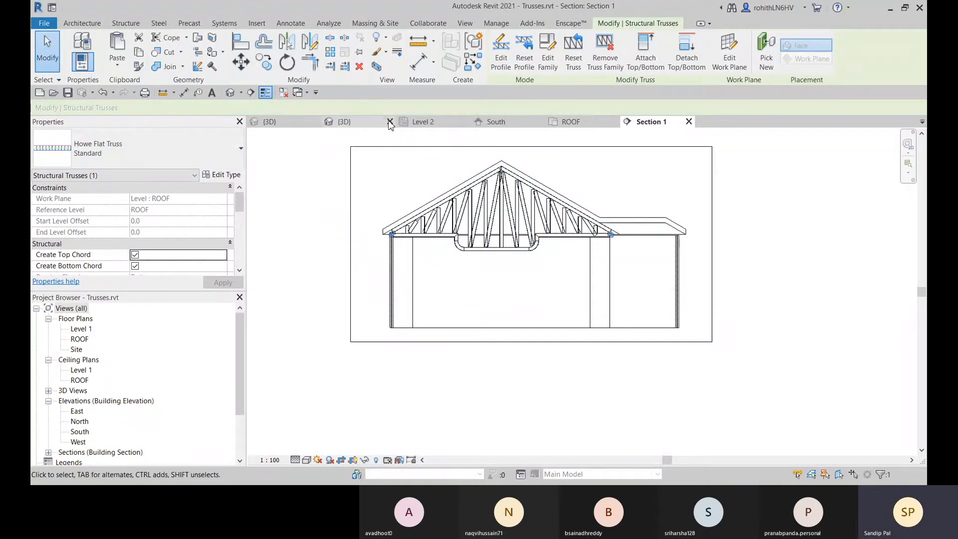
pyautogui.click(440, 125)
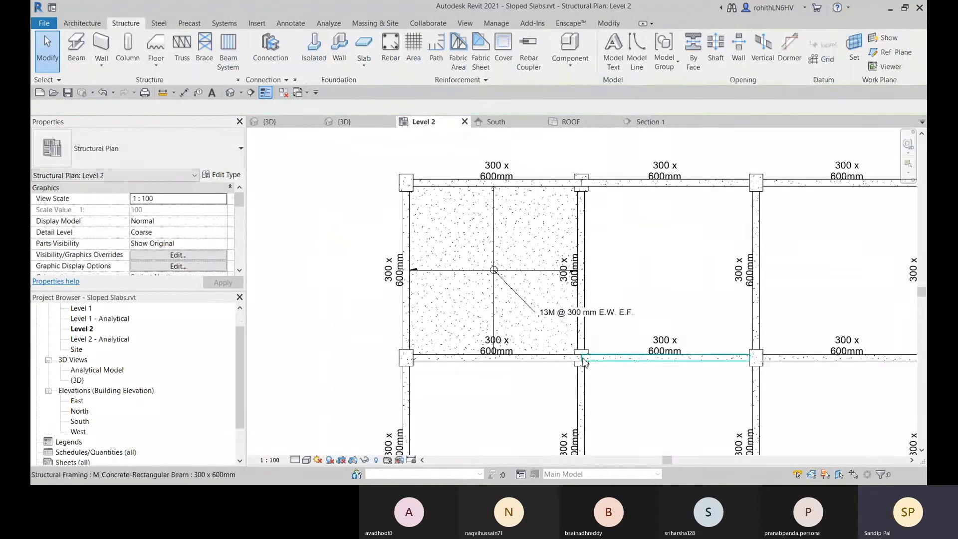
pyautogui.click(573, 123)
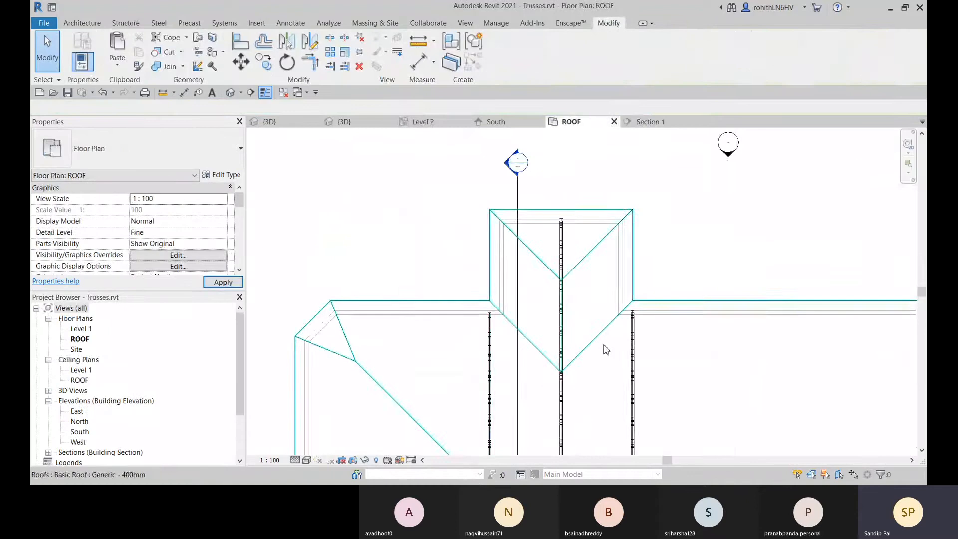
pyautogui.moveTo(600, 433); pyautogui.dragTo(526, 324, button='middle')
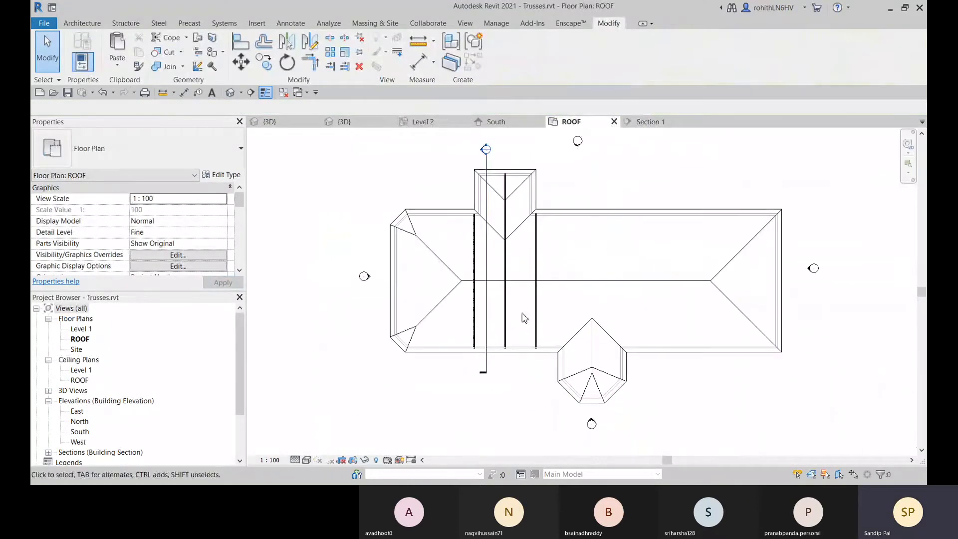
pyautogui.click(486, 342)
pyautogui.click(494, 158)
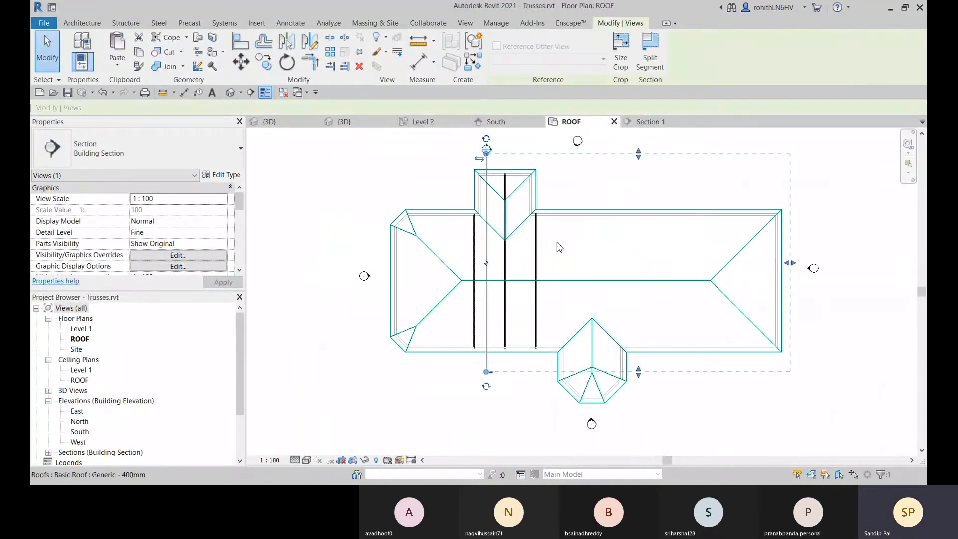
pyautogui.rightClick(492, 155)
pyautogui.click(514, 204)
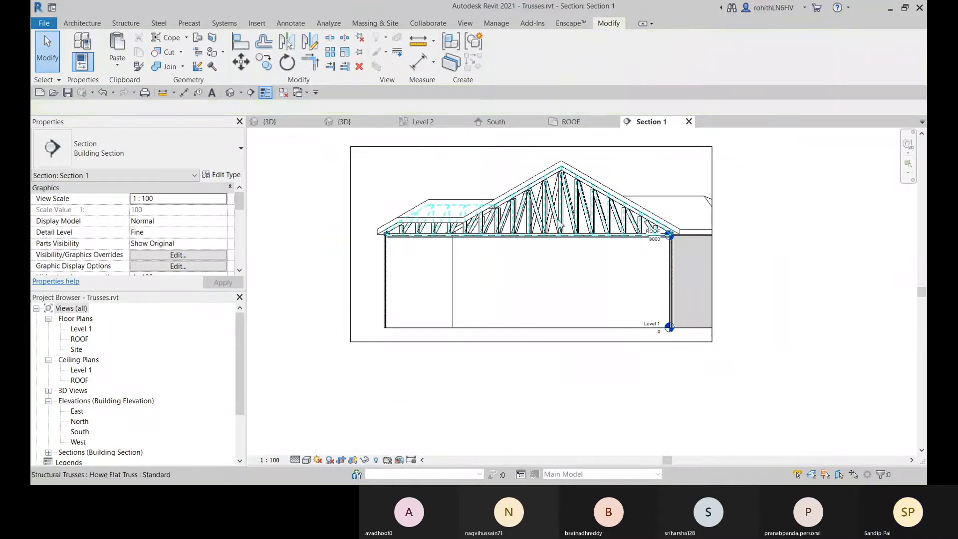
# Open the profile of the Howe Flat Truss in Section 1 for editing, accepting the ignored chord profile notice
pyautogui.scroll(3, 549, 209)
pyautogui.click(610, 226)
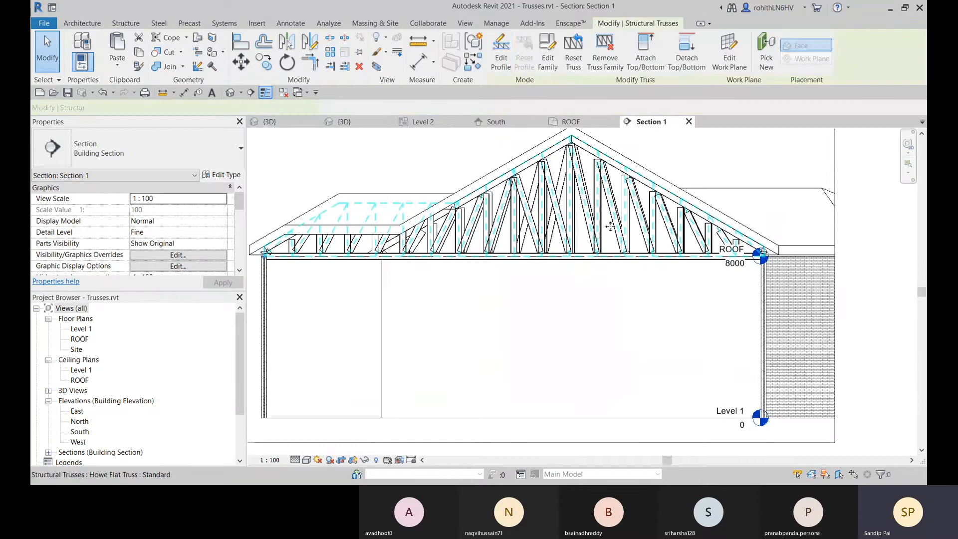
pyautogui.click(501, 52)
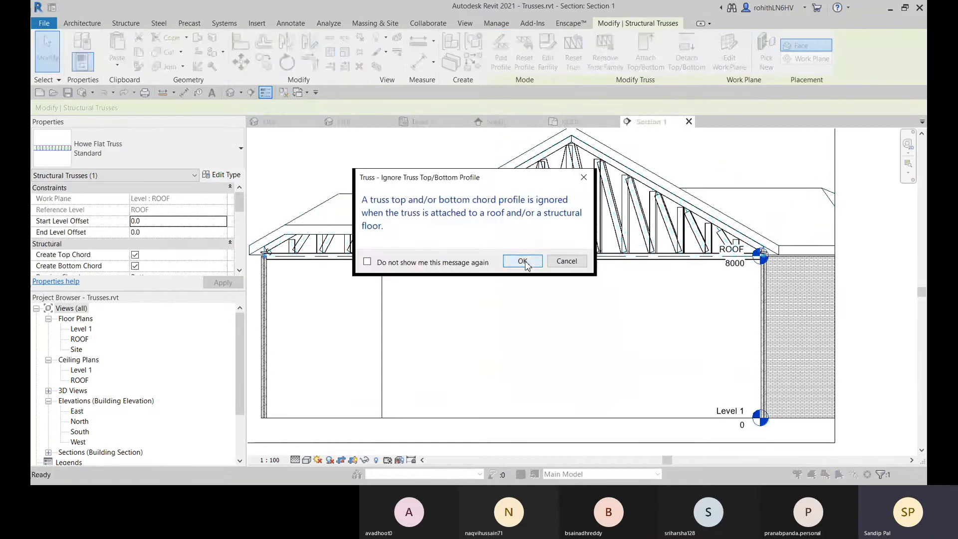
pyautogui.click(523, 261)
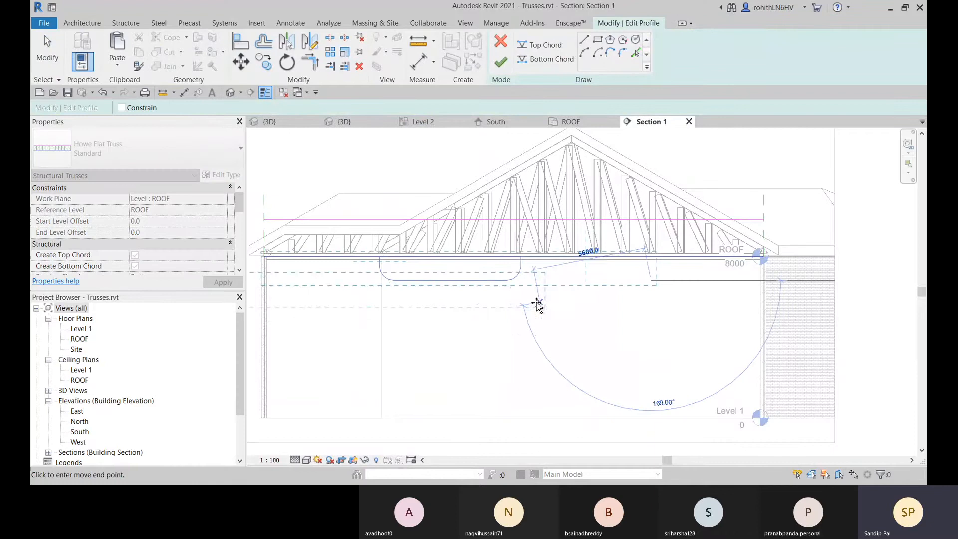
# Paste the copied bottom chord lines into the profile sketch, placing them below the truss between ROOF and Level 1
pyautogui.scroll(-1, 523, 301)
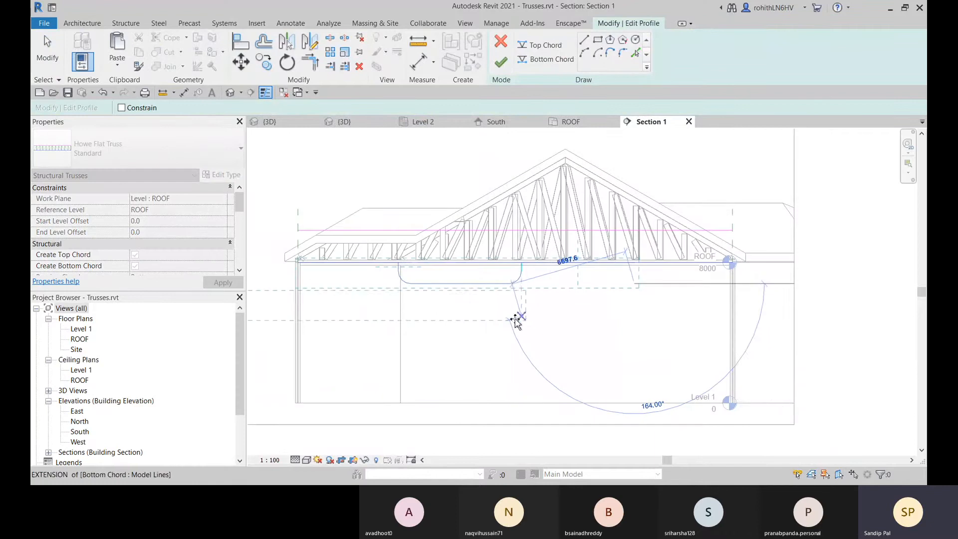
pyautogui.moveTo(517, 322); pyautogui.dragTo(577, 298, button='middle')
pyautogui.click(670, 300)
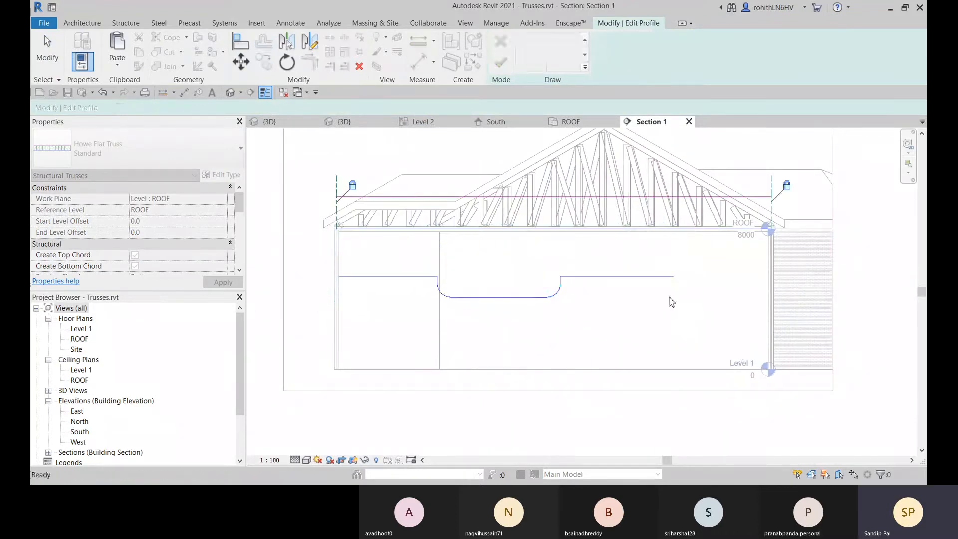
pyautogui.hotkey('ctrl', 'v')
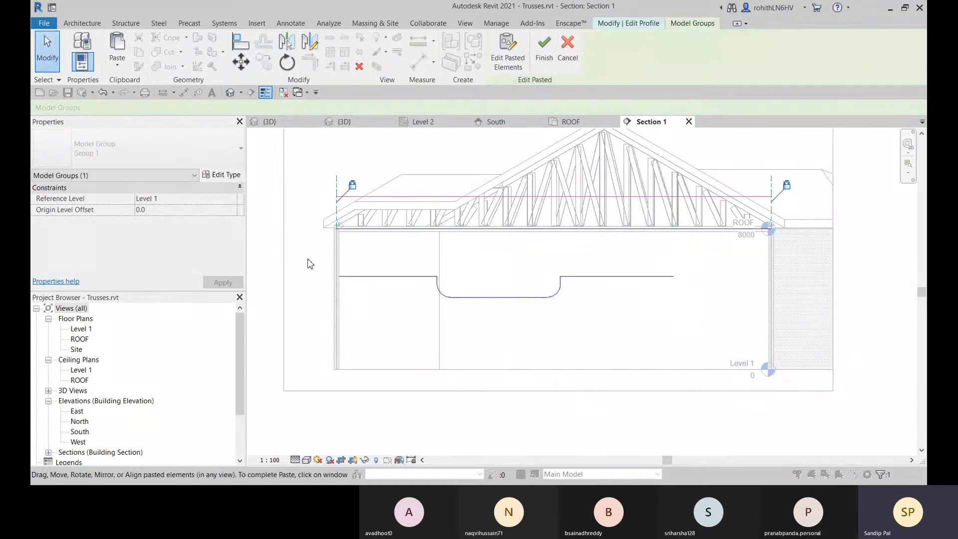
pyautogui.click(310, 264)
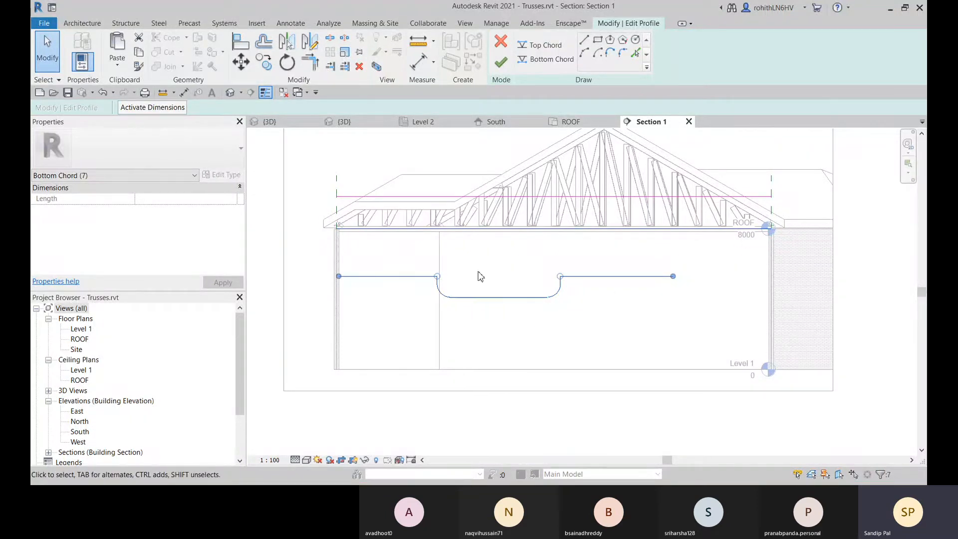
# Delete the two outer horizontal lines of the pasted chord profile, keeping only the rounded drop
pyautogui.click(370, 277)
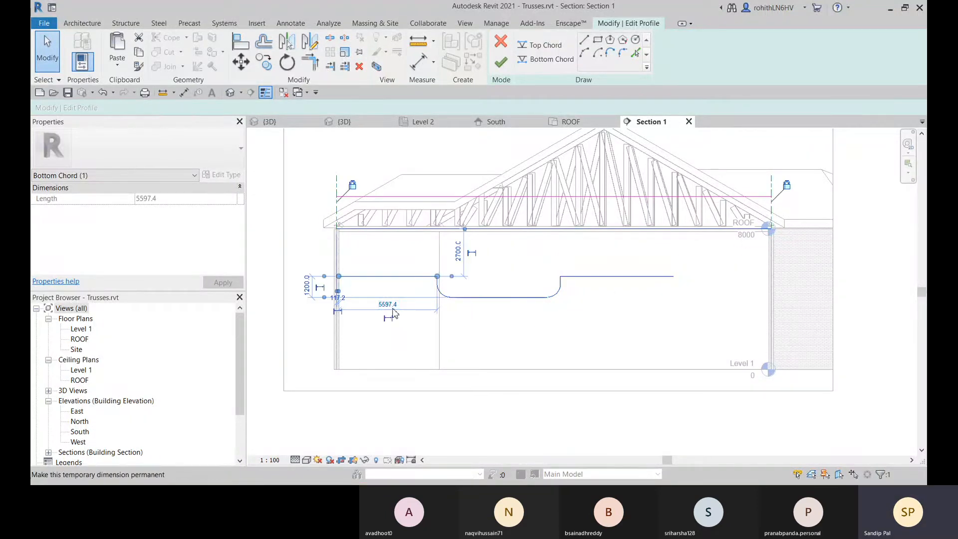
pyautogui.press('Delete')
pyautogui.click(615, 277)
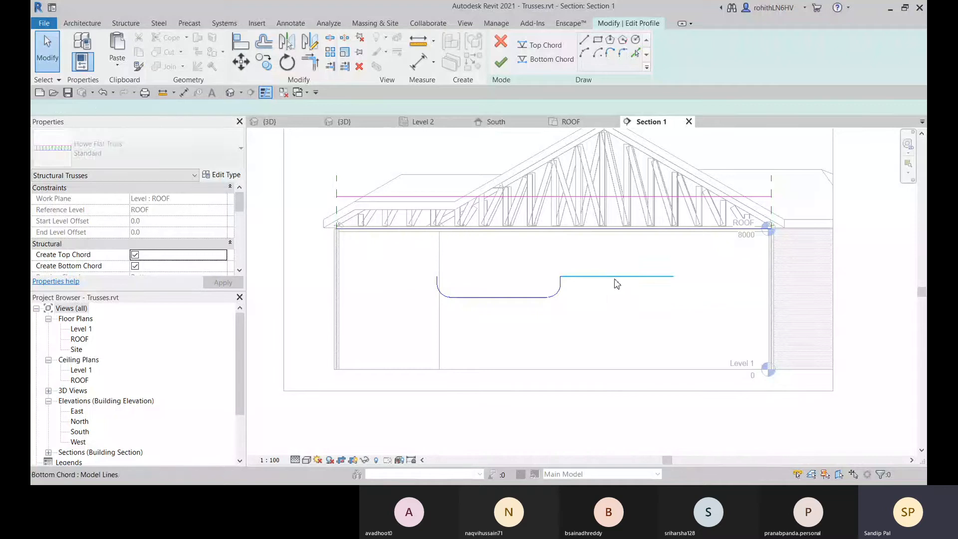
pyautogui.press('Delete')
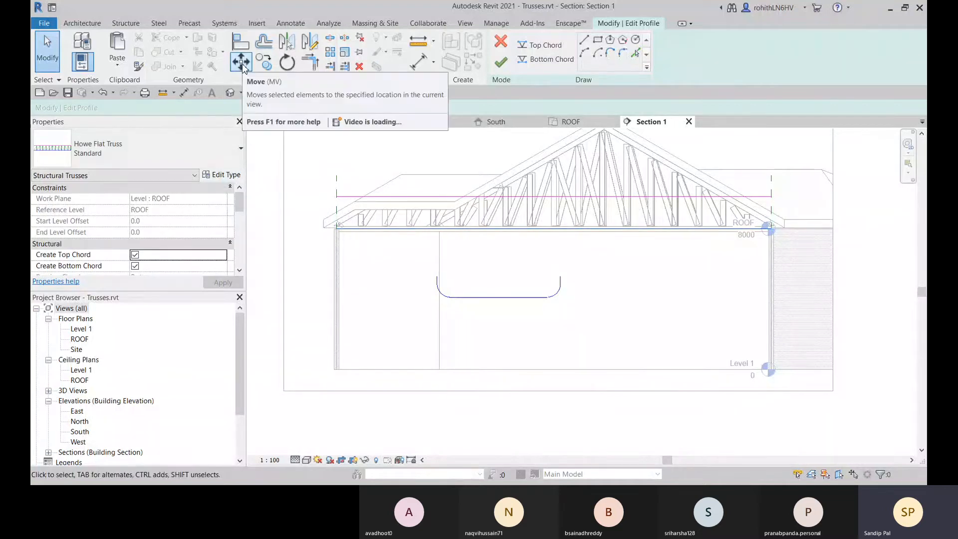
pyautogui.click(243, 64)
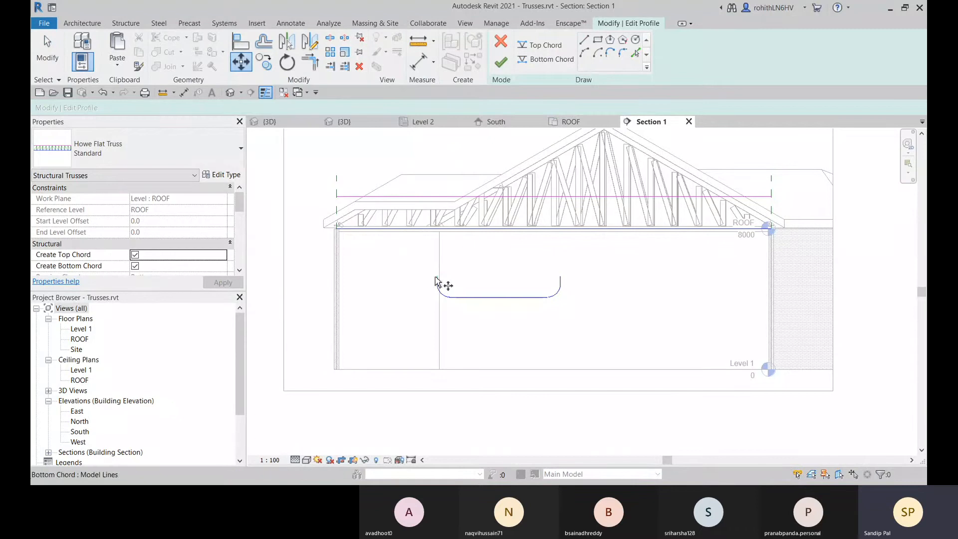
pyautogui.moveTo(399, 254); pyautogui.dragTo(620, 331)
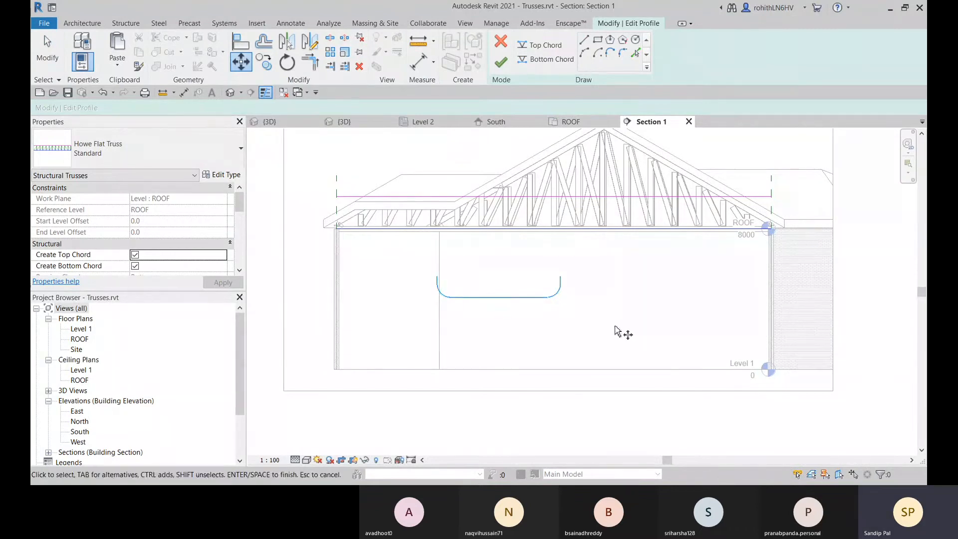
pyautogui.press('Return')
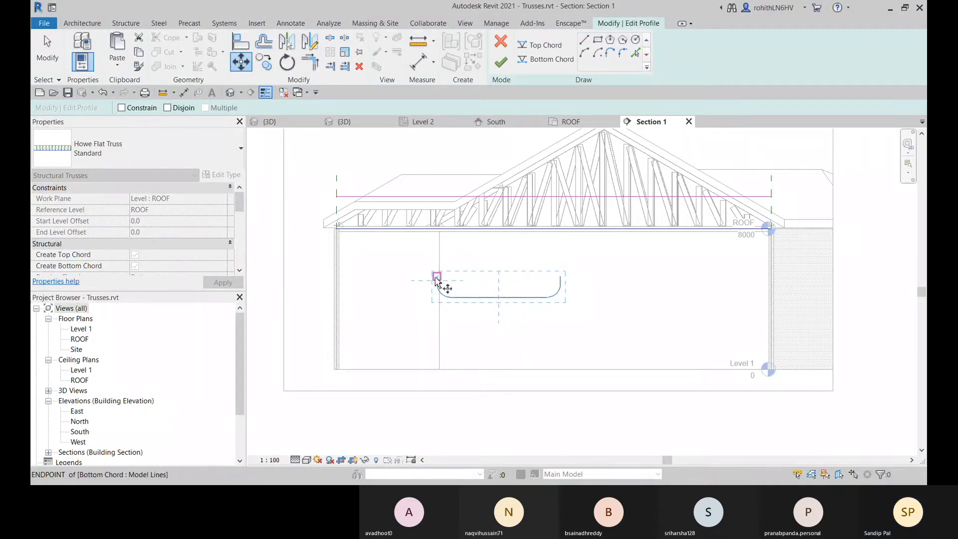
pyautogui.scroll(4, 437, 280)
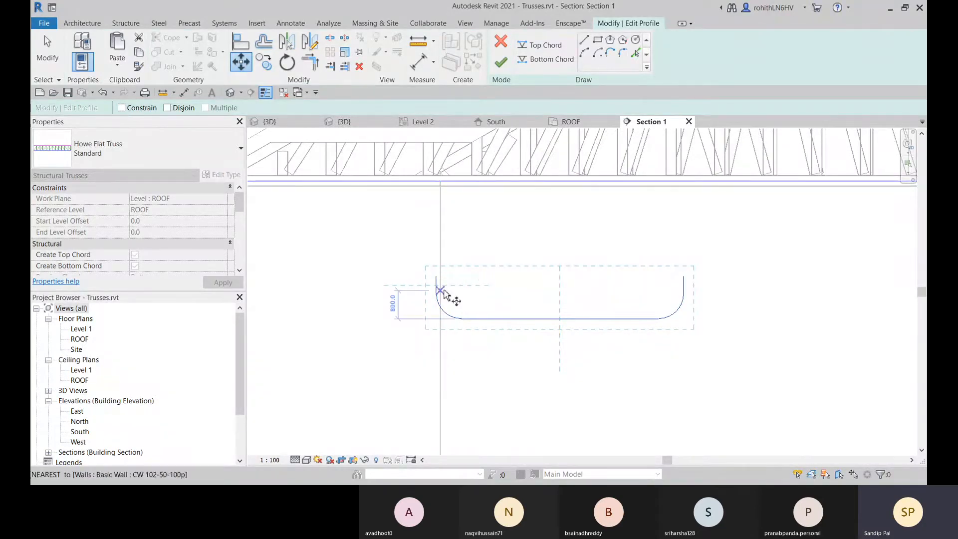
pyautogui.press('Escape')
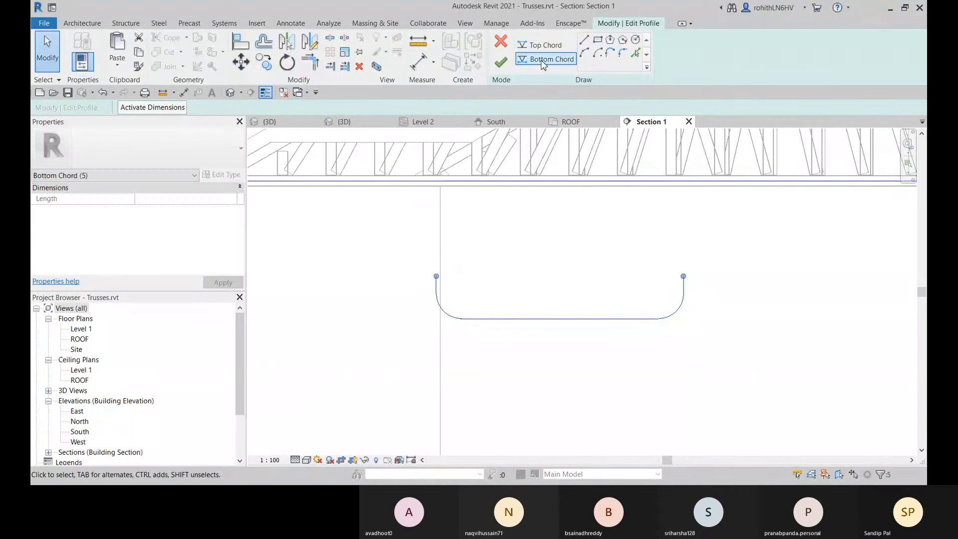
# Draw a straight bottom chord line of 7000 mm between the two open upper ends of the rounded drop
pyautogui.click(543, 61)
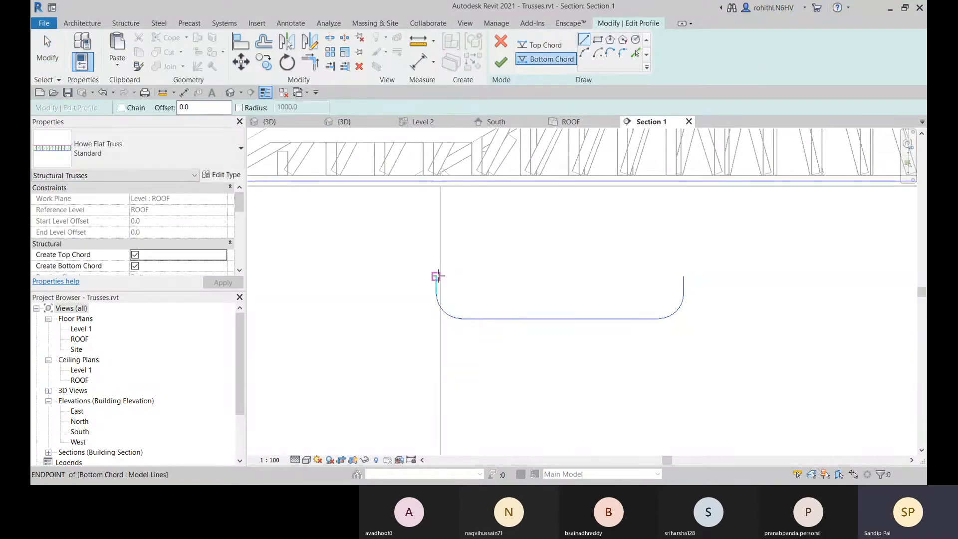
pyautogui.click(437, 276)
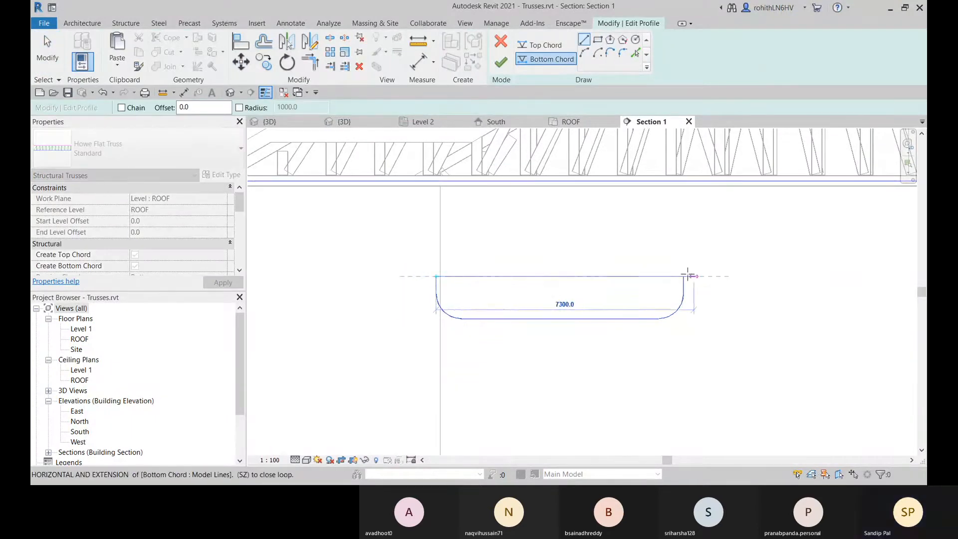
pyautogui.click(684, 276)
pyautogui.press('Escape')
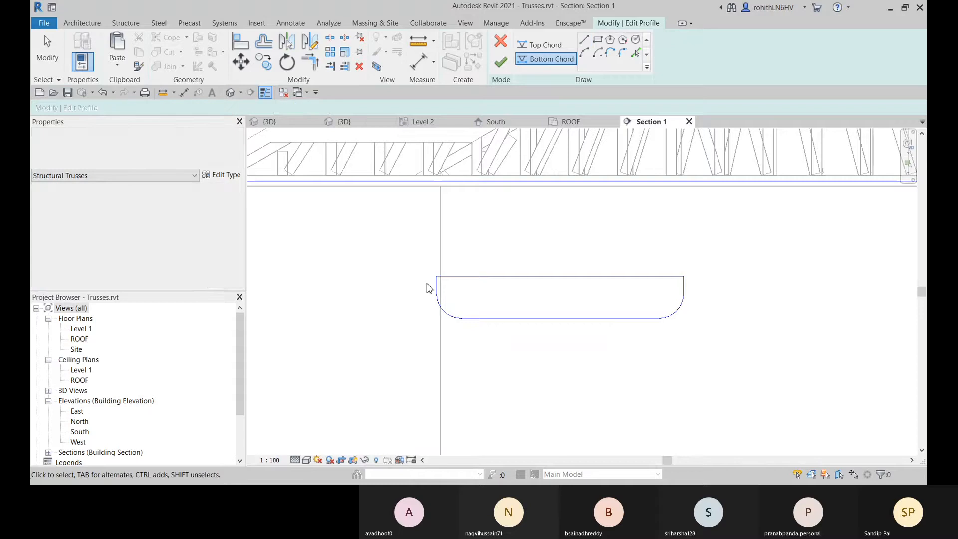
pyautogui.press('Escape')
# Move the closed drop outline from the midpoint of its upper line to the midpoint of the truss's bottom beam
pyautogui.click(248, 64)
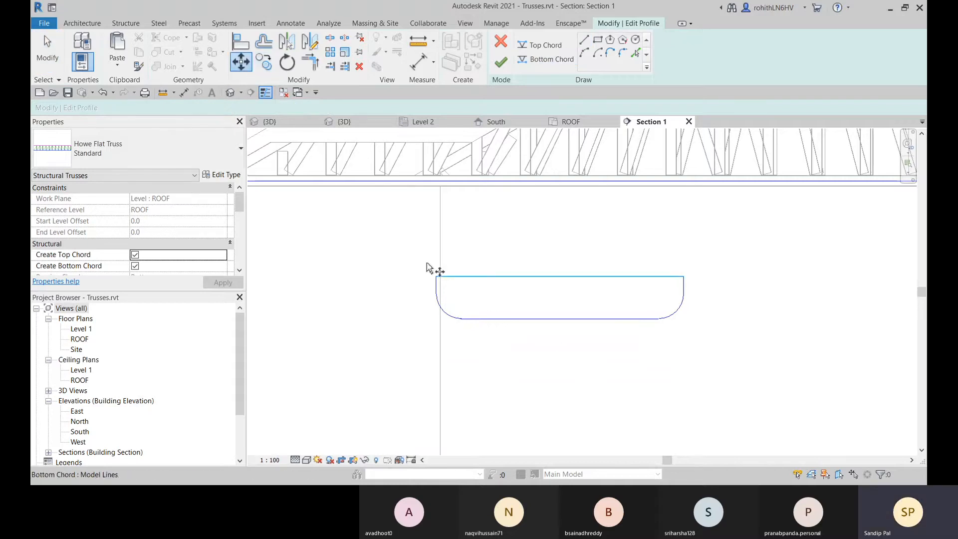
pyautogui.moveTo(409, 247); pyautogui.dragTo(779, 420)
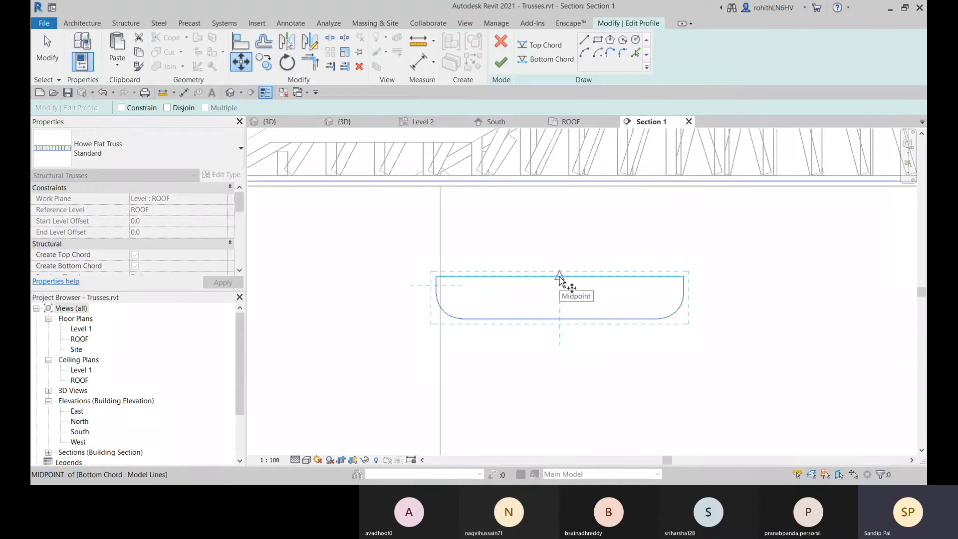
pyautogui.click(559, 276)
pyautogui.scroll(-3, 680, 205)
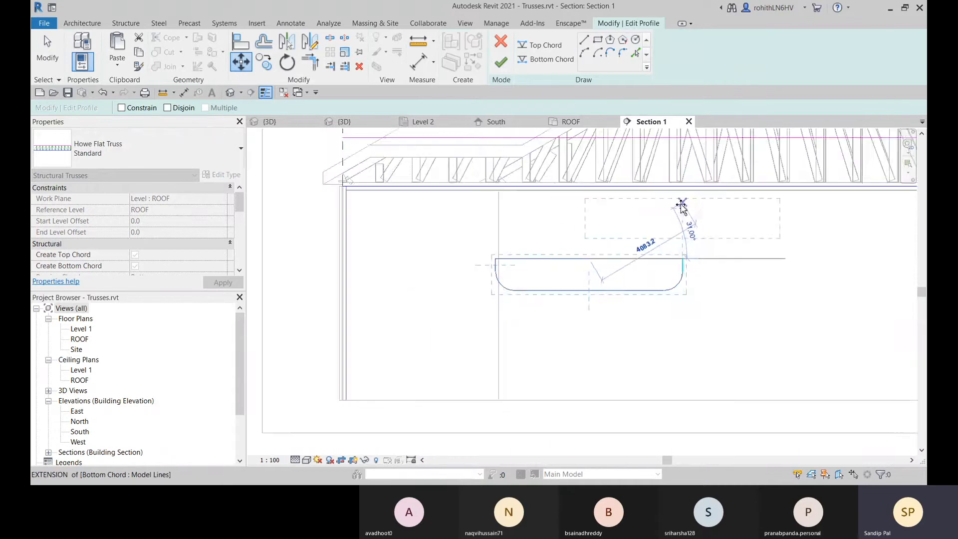
pyautogui.moveTo(683, 204); pyautogui.dragTo(616, 229, button='middle')
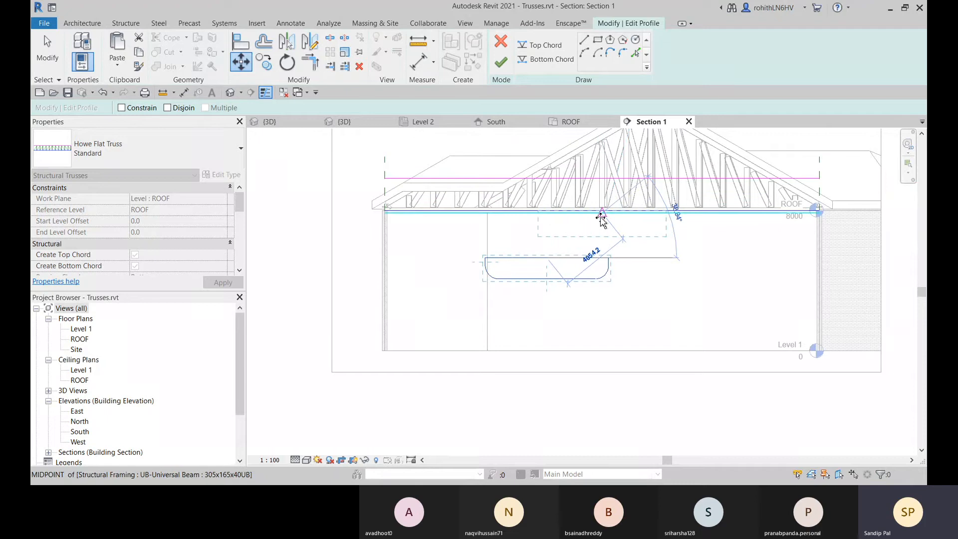
pyautogui.click(601, 218)
# Delete the horizontal helper line that closes the upper side of the drop
pyautogui.scroll(4, 603, 226)
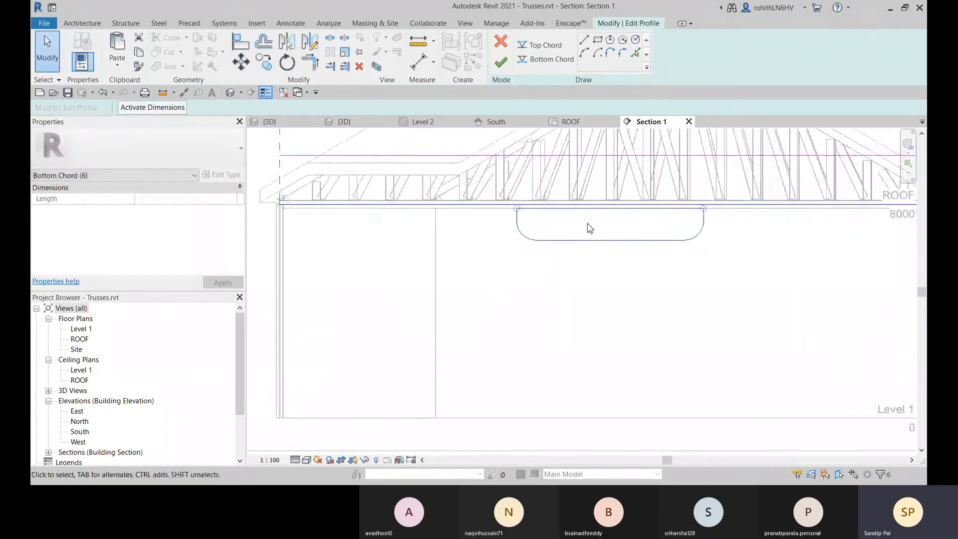
pyautogui.moveTo(616, 234); pyautogui.dragTo(604, 255, button='middle')
pyautogui.click(486, 238)
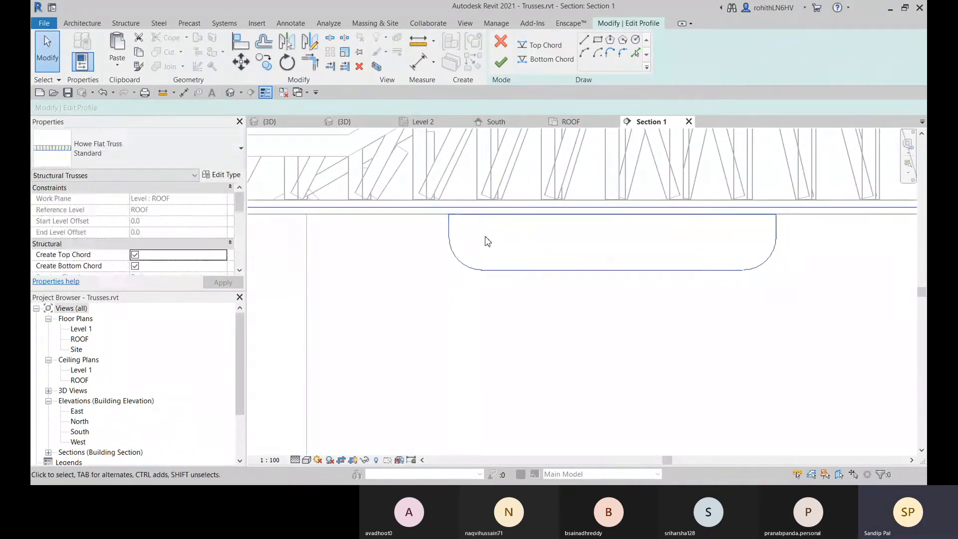
pyautogui.click(466, 218)
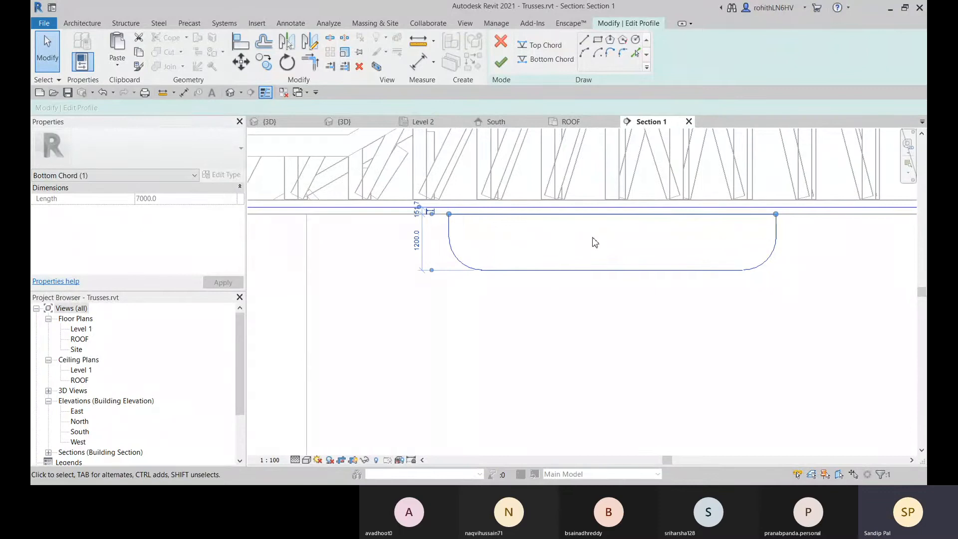
pyautogui.click(596, 243)
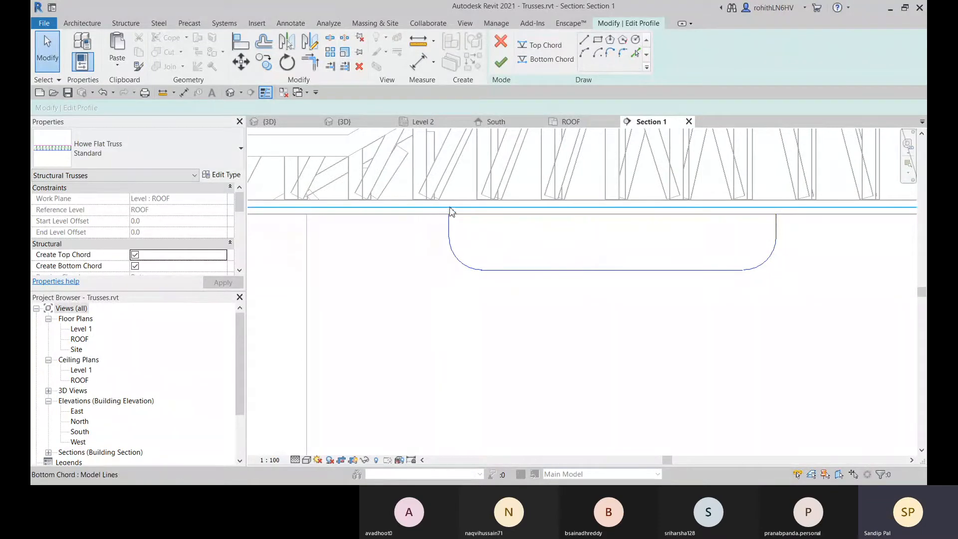
# Move the five drop lines 151.7 mm straight up so their upper ends meet the bottom chord line
pyautogui.scroll(-1, 451, 267)
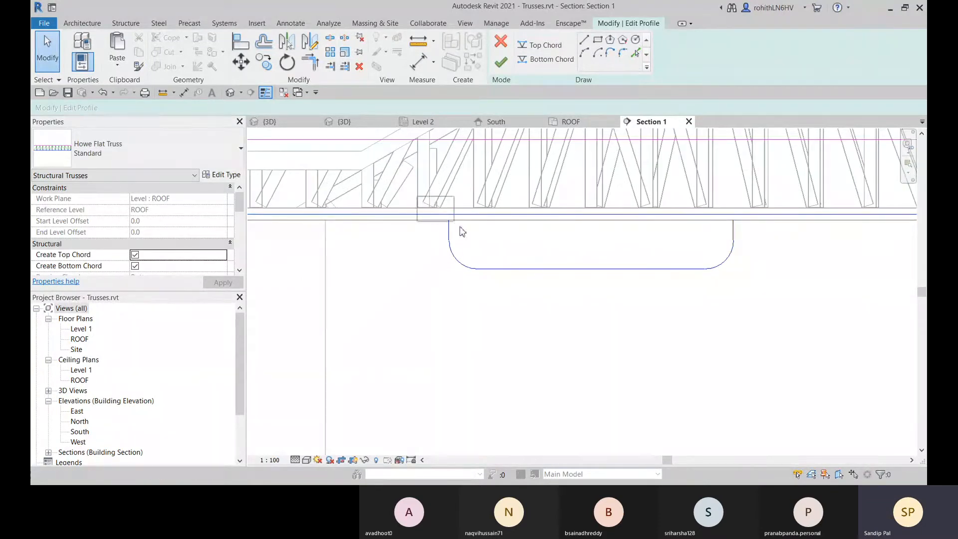
pyautogui.moveTo(462, 231); pyautogui.dragTo(743, 277)
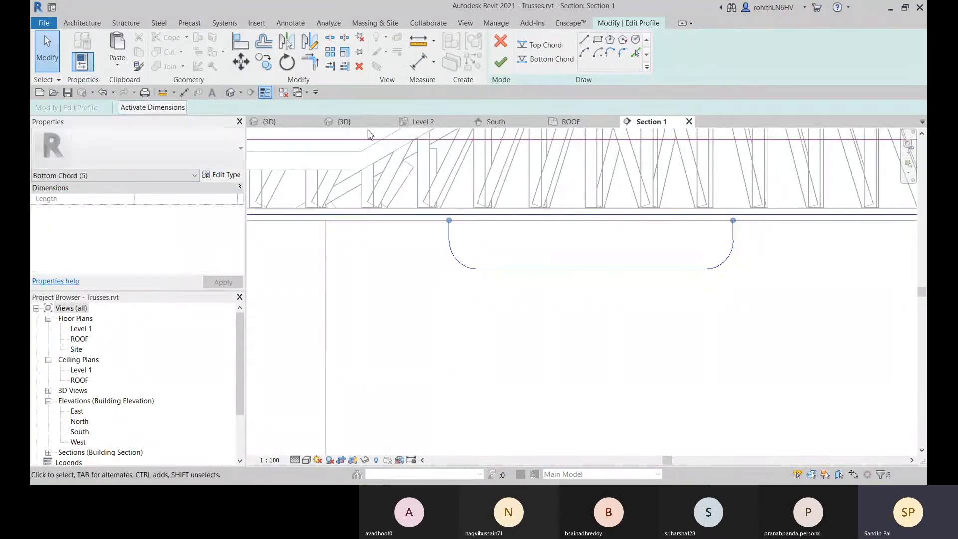
pyautogui.click(240, 63)
pyautogui.scroll(5, 467, 227)
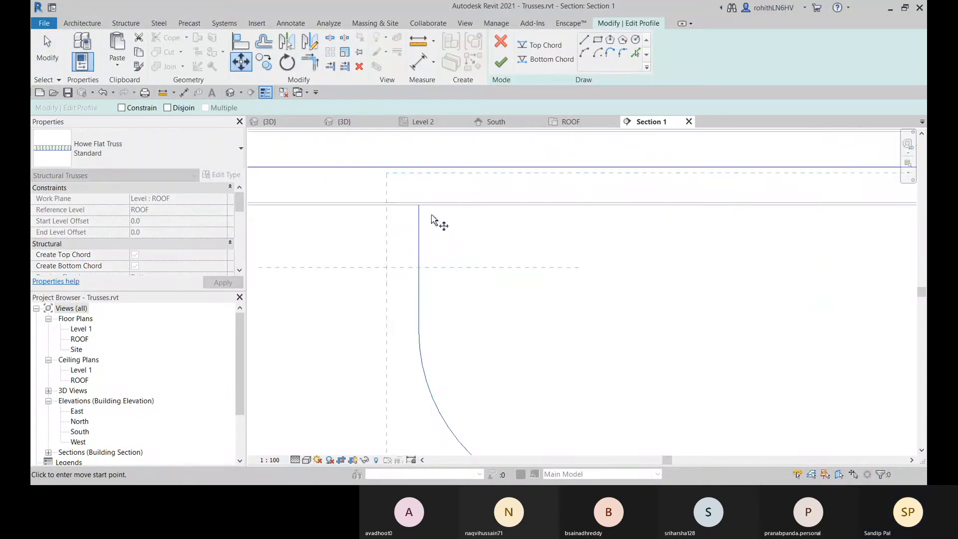
pyautogui.click(420, 205)
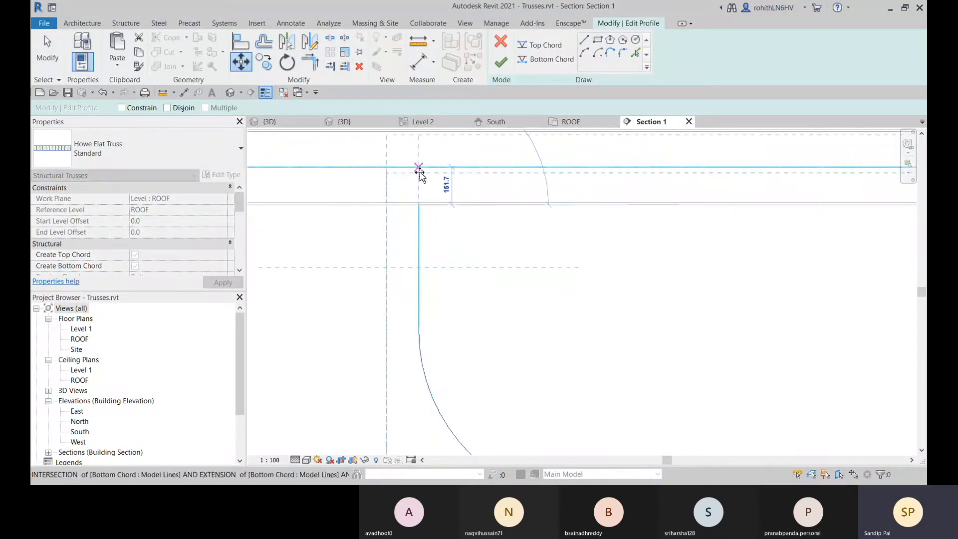
pyautogui.click(419, 167)
pyautogui.scroll(-1, 504, 223)
pyautogui.scroll(-4, 505, 227)
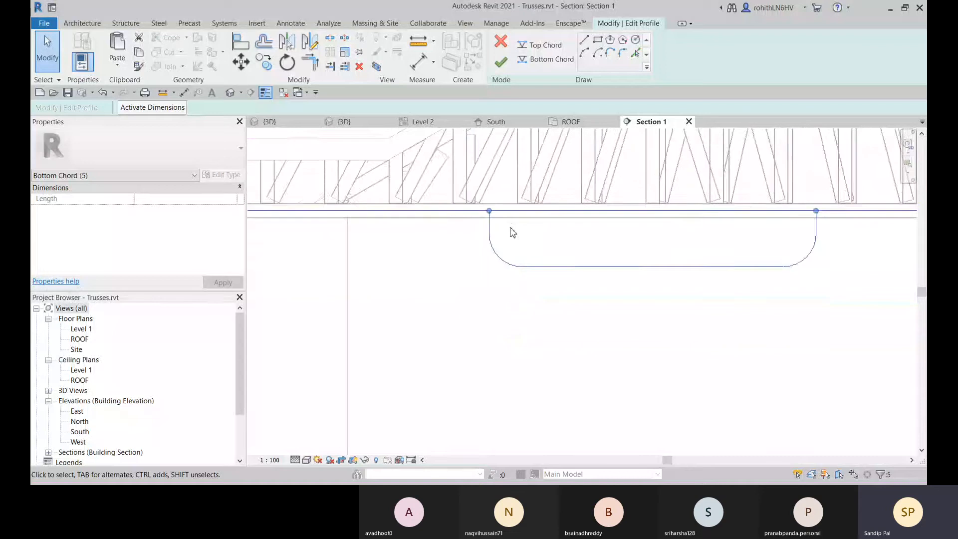
# Split the bottom chord line at both upper ends of the drop, deleting the inner segment between them
pyautogui.click(331, 39)
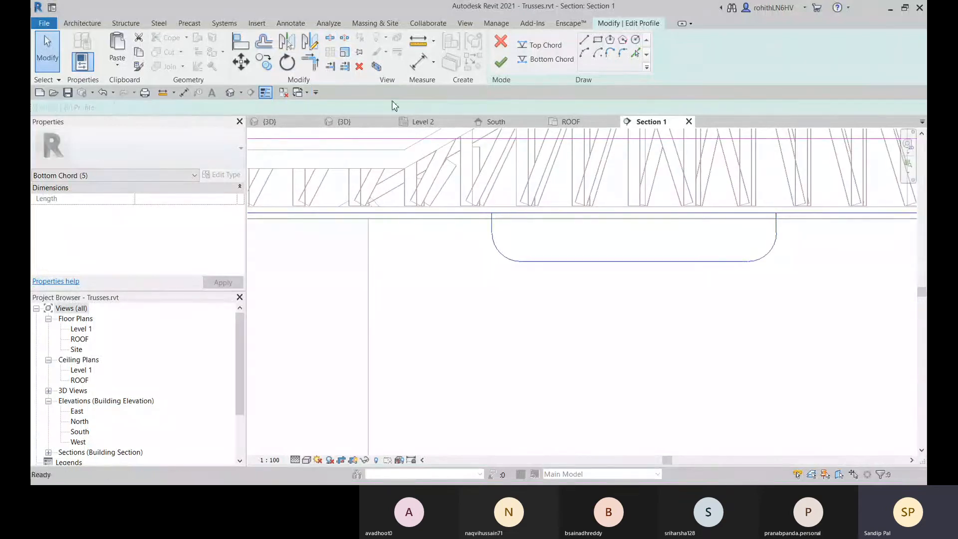
pyautogui.click(493, 213)
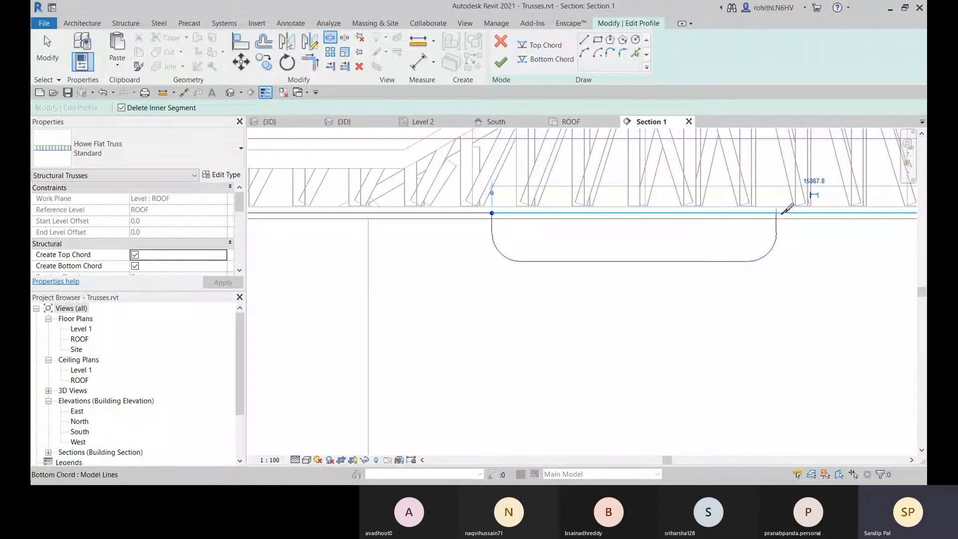
pyautogui.click(788, 209)
pyautogui.scroll(-2, 634, 239)
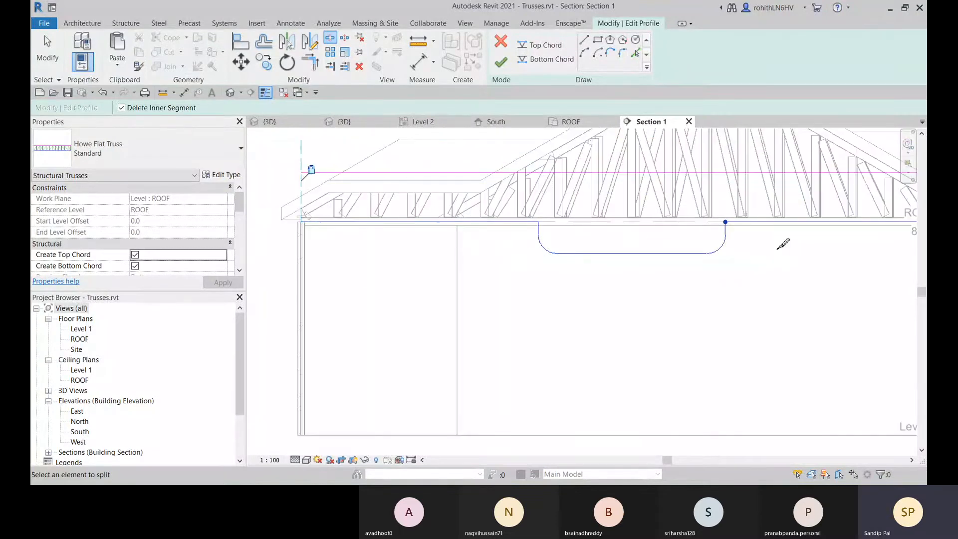
pyautogui.press('Escape')
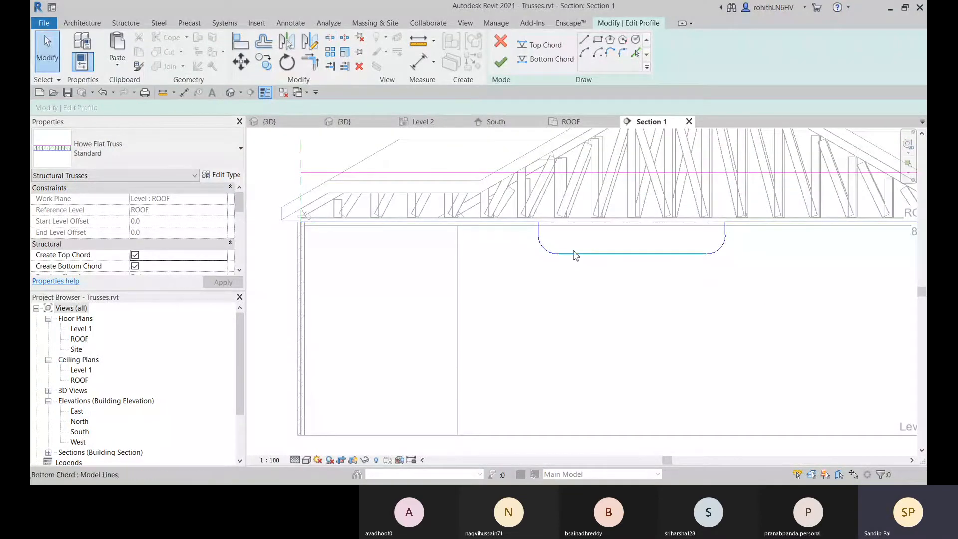
# Finish the truss profile edit and inspect the dropped bottom chord in the 3D view of the Trusses project
pyautogui.moveTo(552, 244); pyautogui.dragTo(471, 252, button='middle')
pyautogui.click(501, 63)
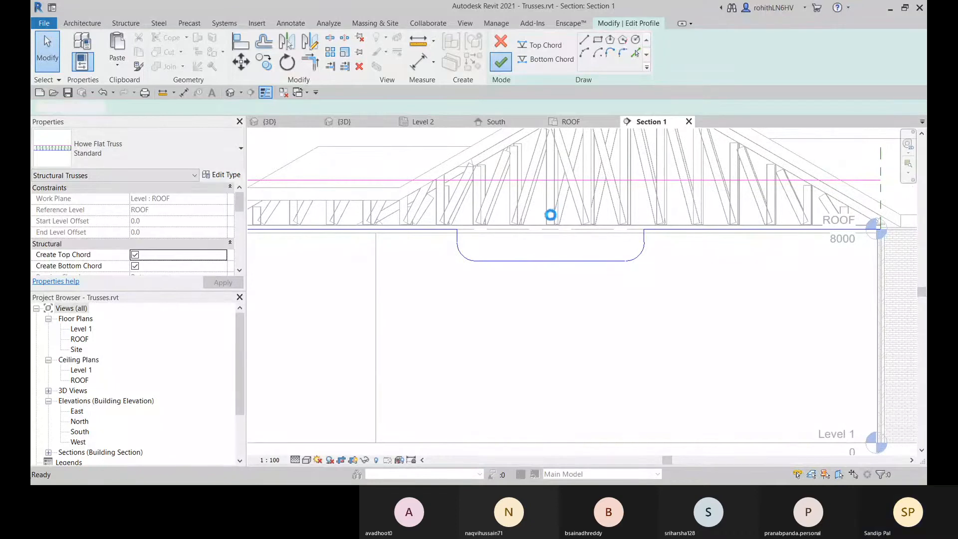
pyautogui.scroll(-3, 549, 287)
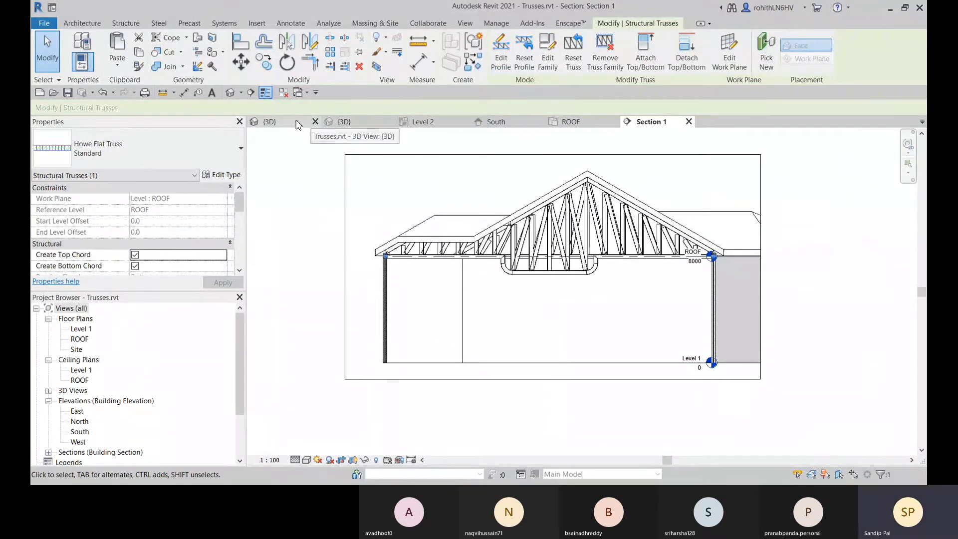
pyautogui.click(274, 122)
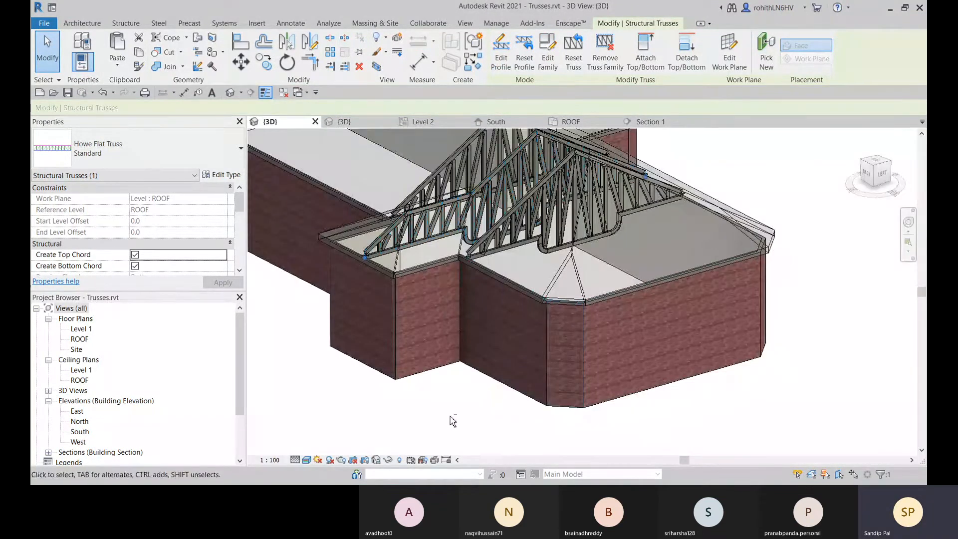
pyautogui.keyDown('shift'); pyautogui.moveTo(449, 420); pyautogui.dragTo(504, 427, button='middle'); pyautogui.keyUp('shift')
pyautogui.click(543, 421)
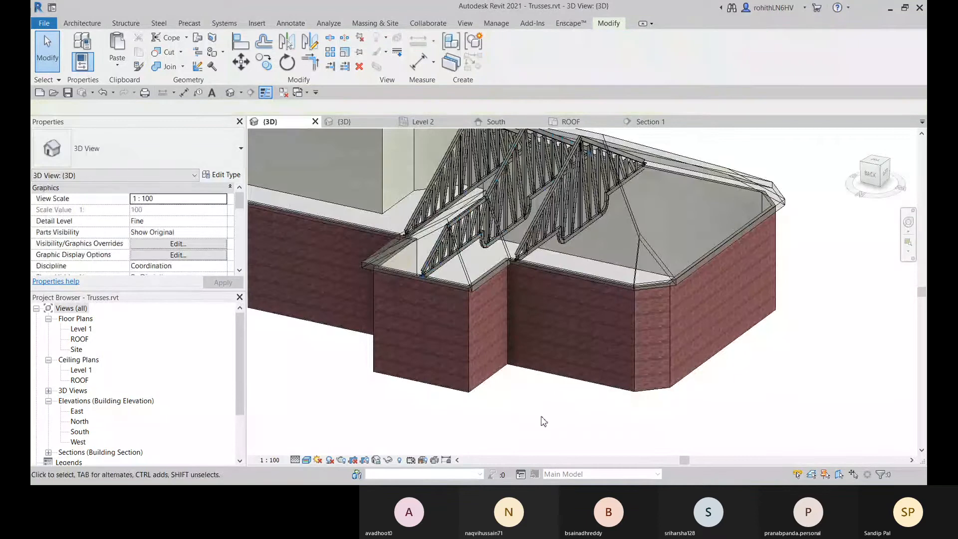
pyautogui.keyDown('shift'); pyautogui.moveTo(568, 415); pyautogui.dragTo(545, 383, button='middle'); pyautogui.keyUp('shift')
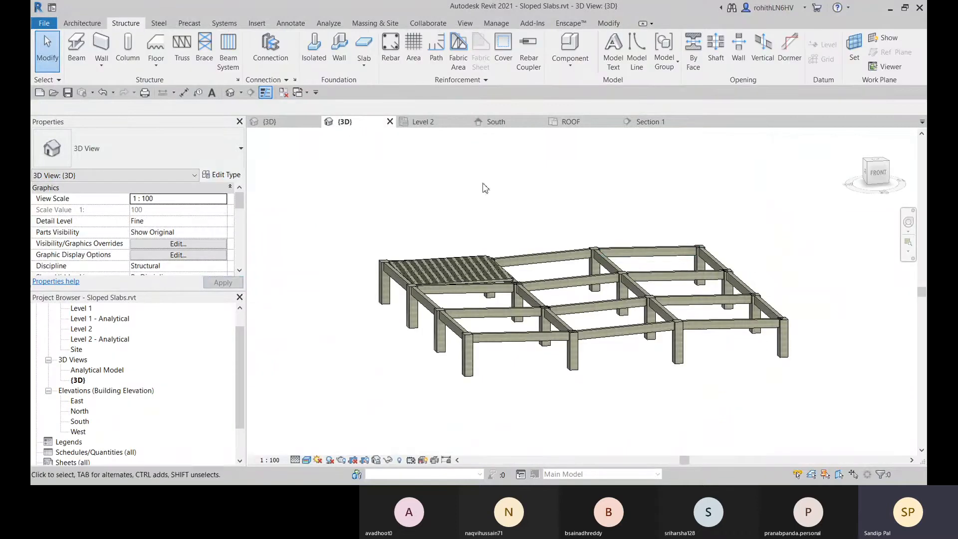
# Switch to the 3D view of the Sloped Slabs project and delete all of its columns, beams and framing
pyautogui.click(296, 124)
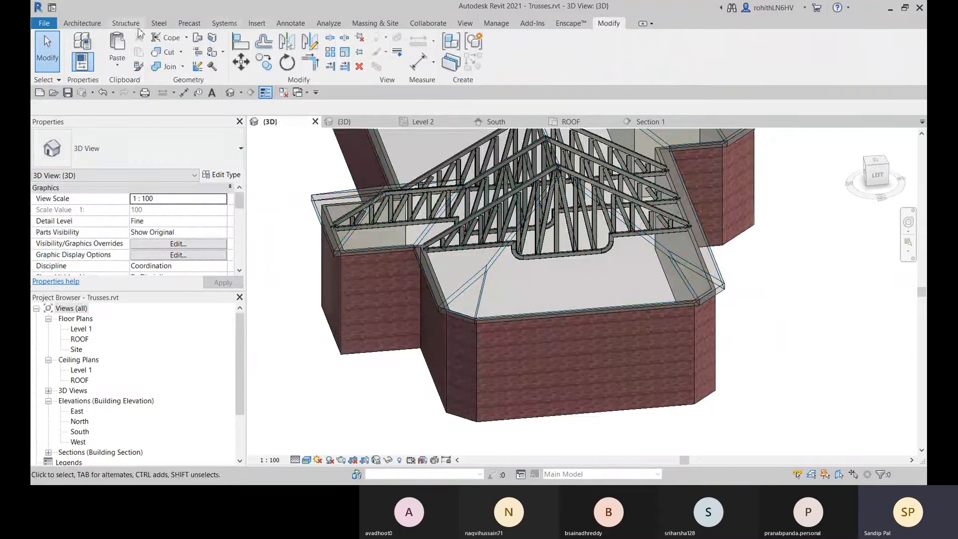
pyautogui.click(164, 23)
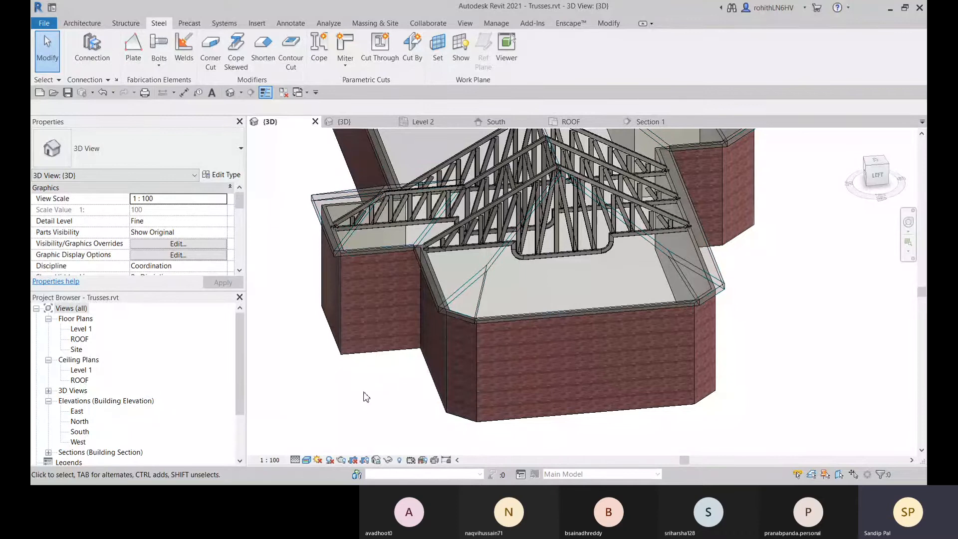
pyautogui.click(345, 122)
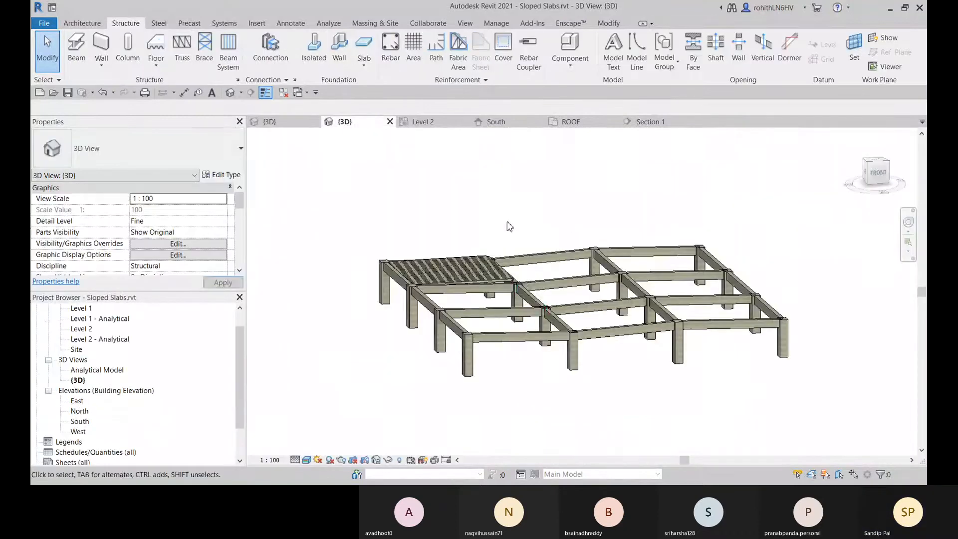
pyautogui.scroll(-4, 509, 280)
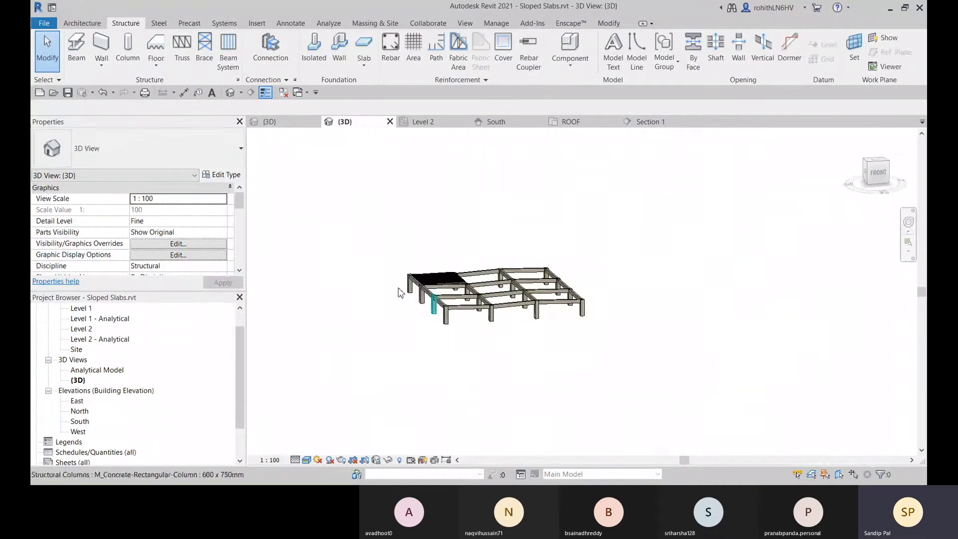
pyautogui.moveTo(364, 244); pyautogui.dragTo(657, 371)
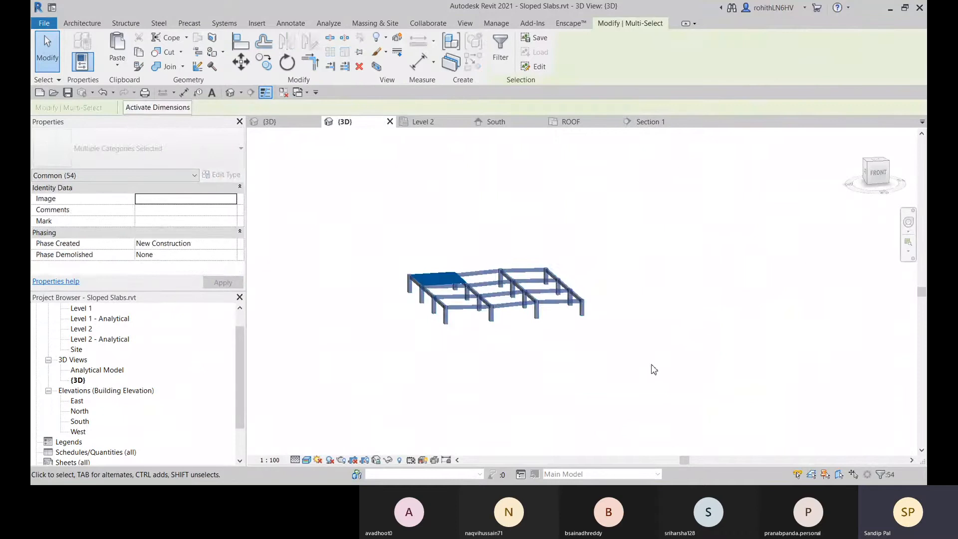
pyautogui.press('Delete')
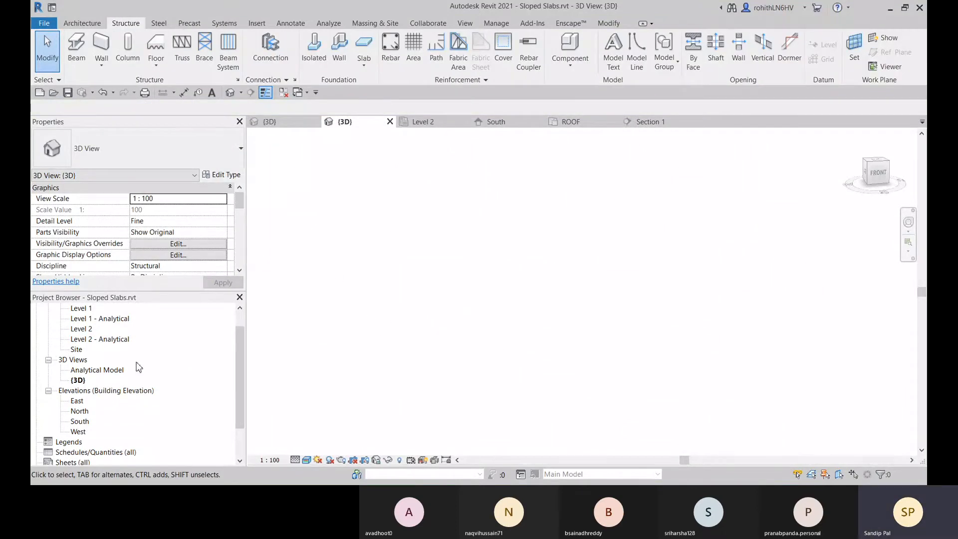
# Place one M_Concrete-Rectangular-Column of type 600 x 750mm midway between the elevation markers in the Level 1 structural plan
pyautogui.doubleClick(81, 309)
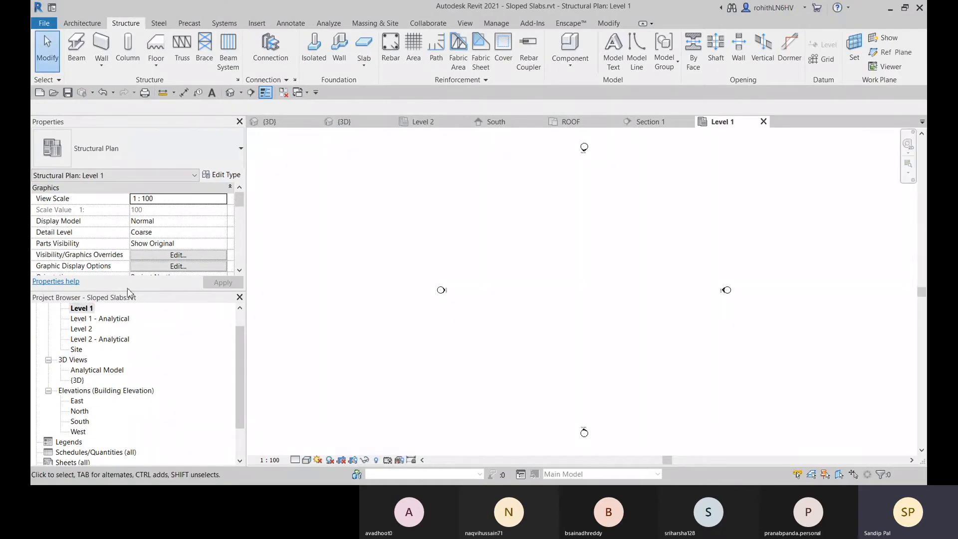
pyautogui.click(127, 53)
pyautogui.click(95, 150)
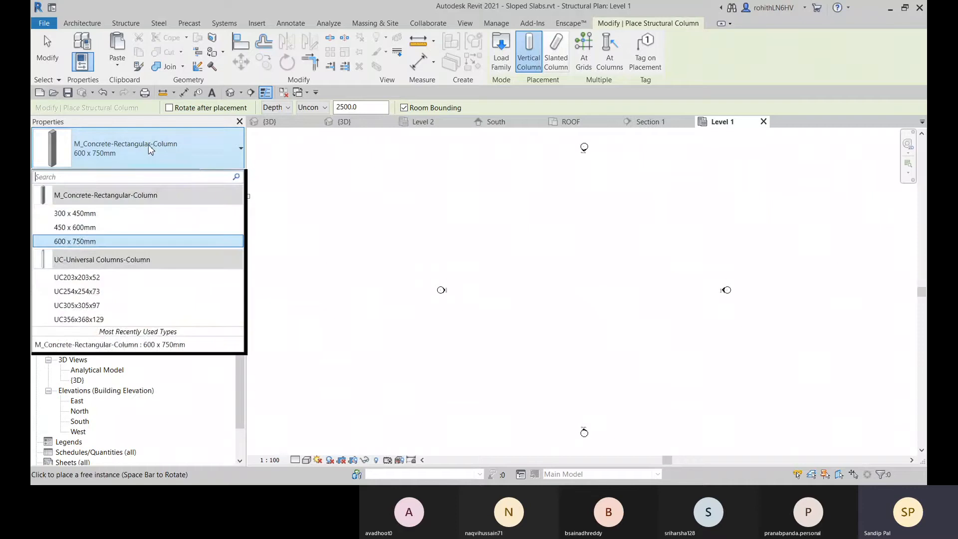
pyautogui.click(97, 242)
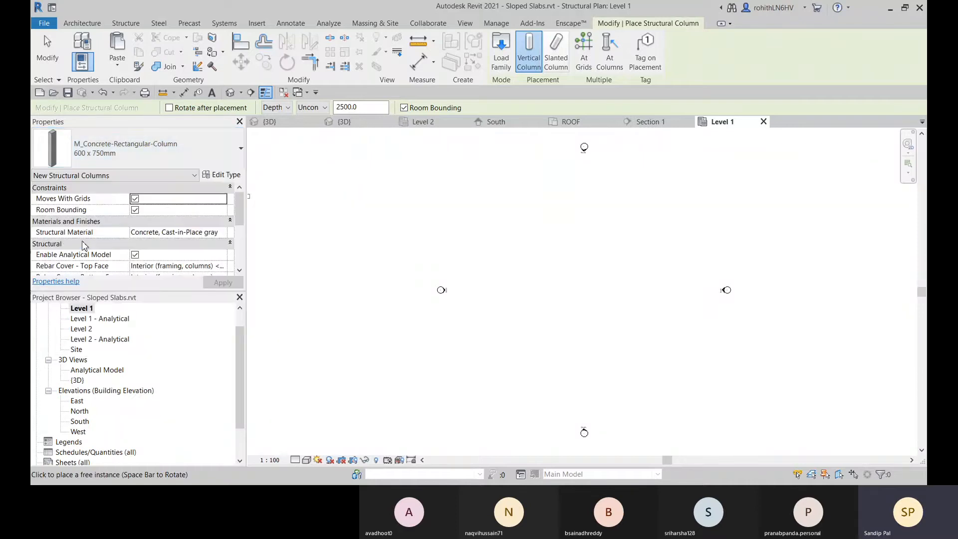
pyautogui.scroll(5, 581, 297)
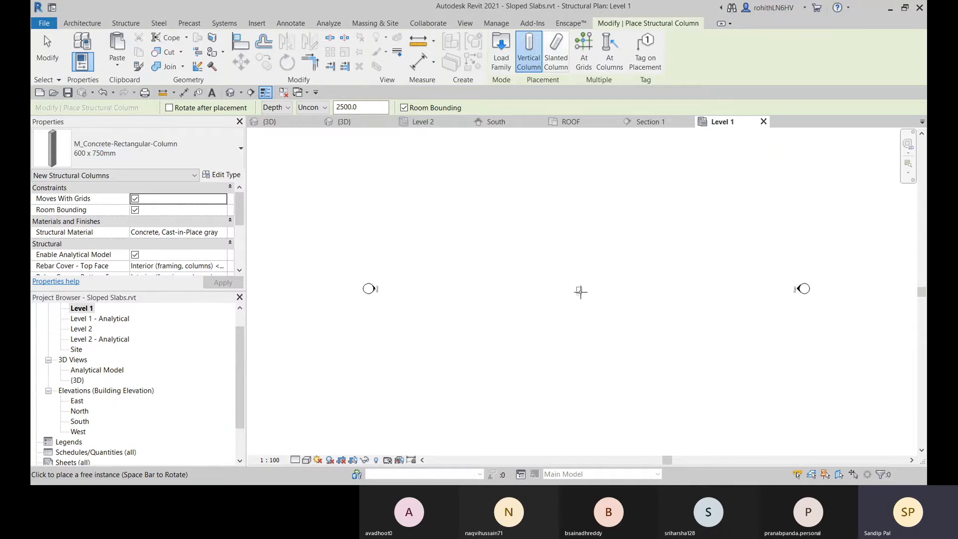
pyautogui.click(577, 290)
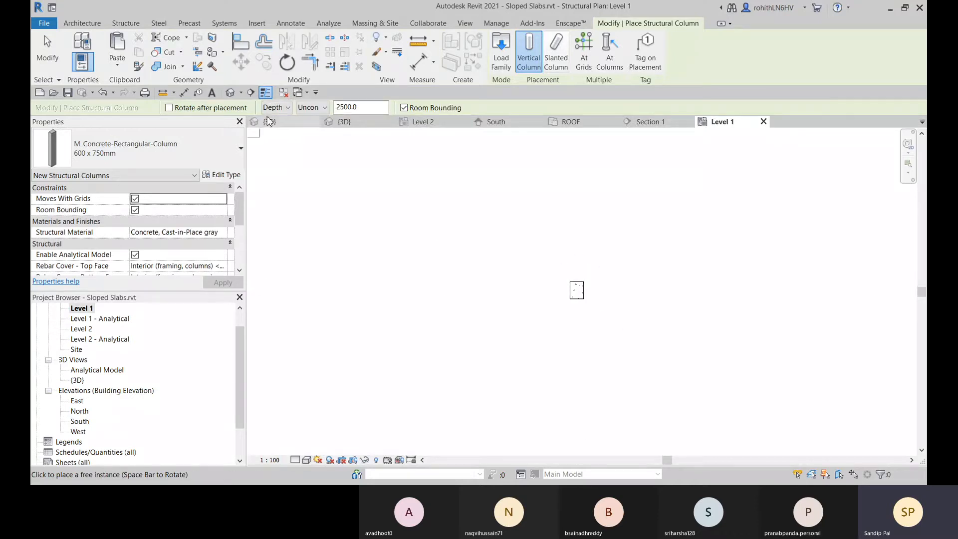
pyautogui.click(276, 107)
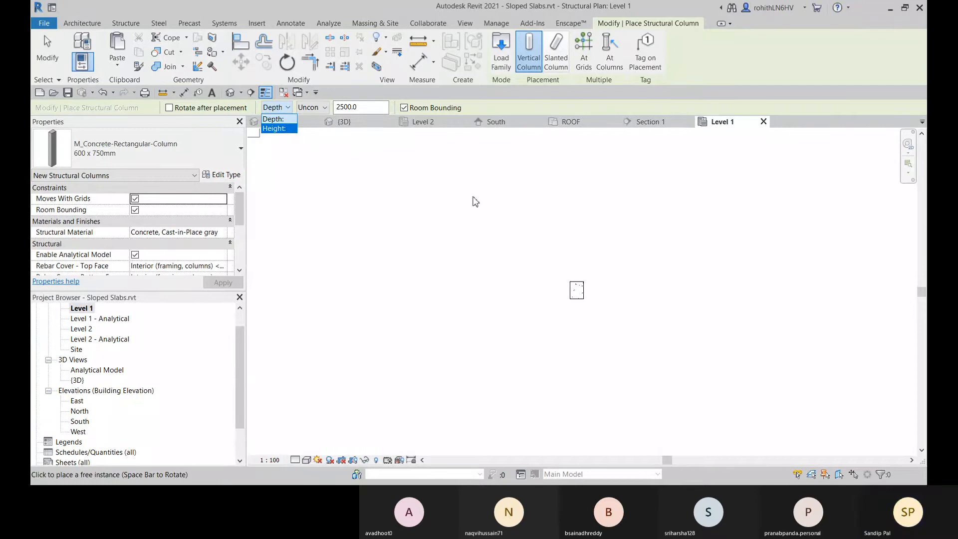
pyautogui.click(474, 235)
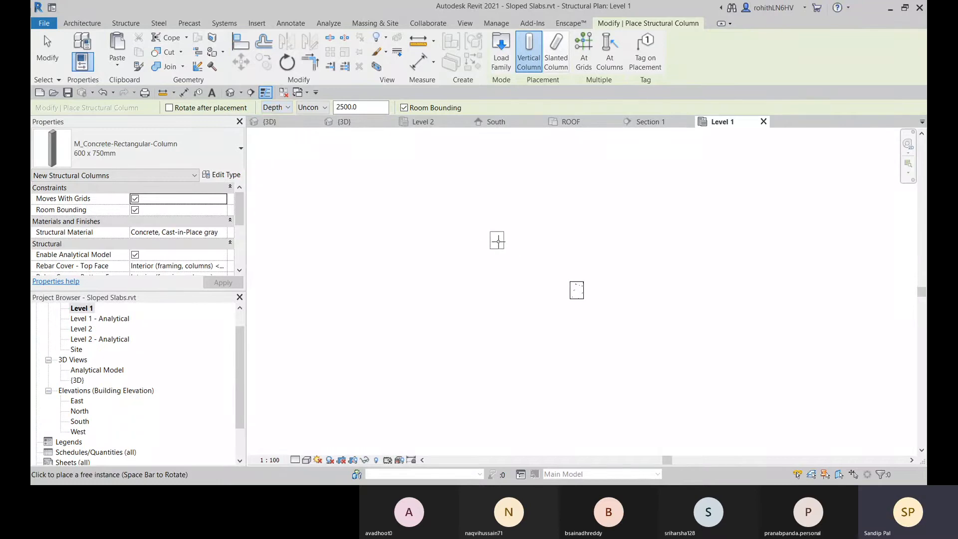
pyautogui.rightClick(477, 235)
pyautogui.click(495, 242)
pyautogui.rightClick(502, 241)
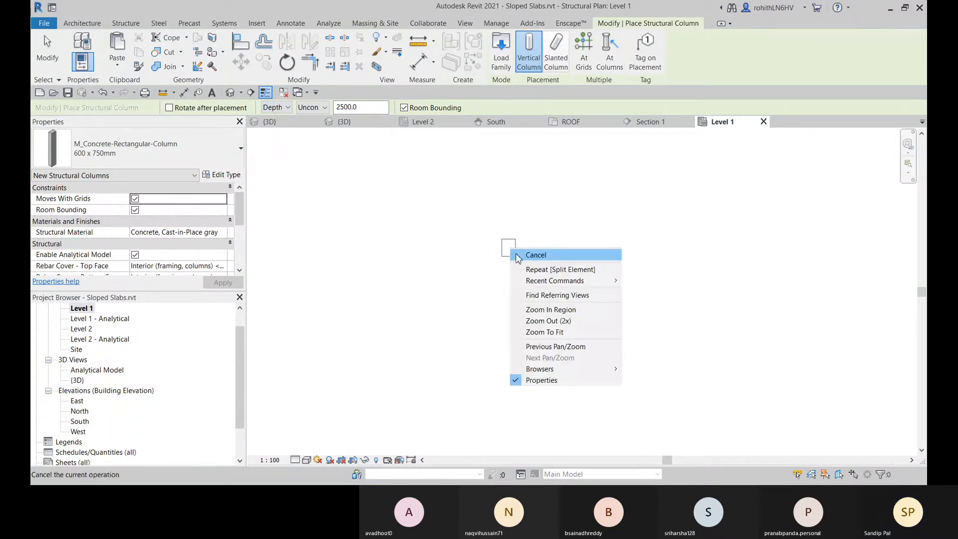
pyautogui.click(519, 248)
# Set the concrete column's top level to Level 2 and its base offset to 0
pyautogui.moveTo(545, 263); pyautogui.dragTo(601, 314)
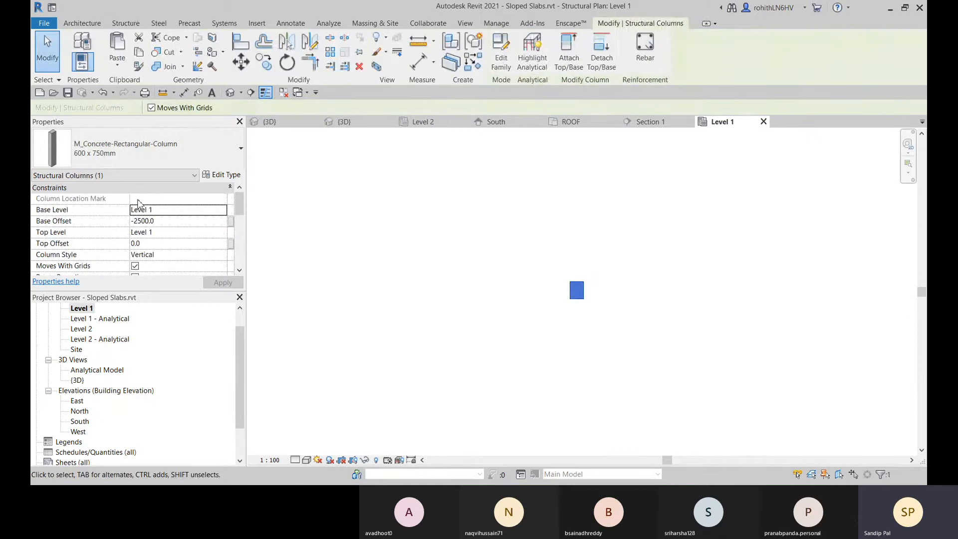
pyautogui.click(202, 221)
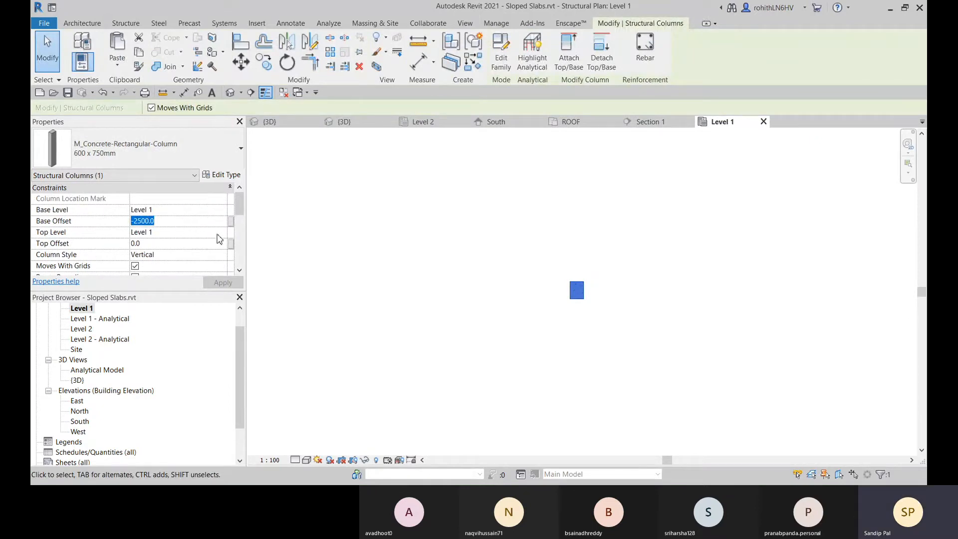
pyautogui.click(221, 233)
pyautogui.press('Down')
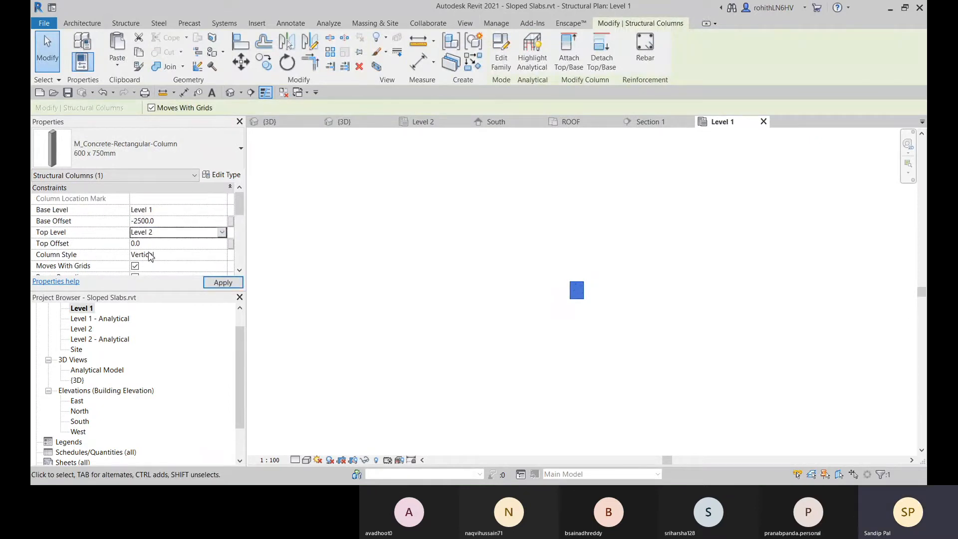
pyautogui.click(164, 224)
pyautogui.write('0')
pyautogui.press('Return')
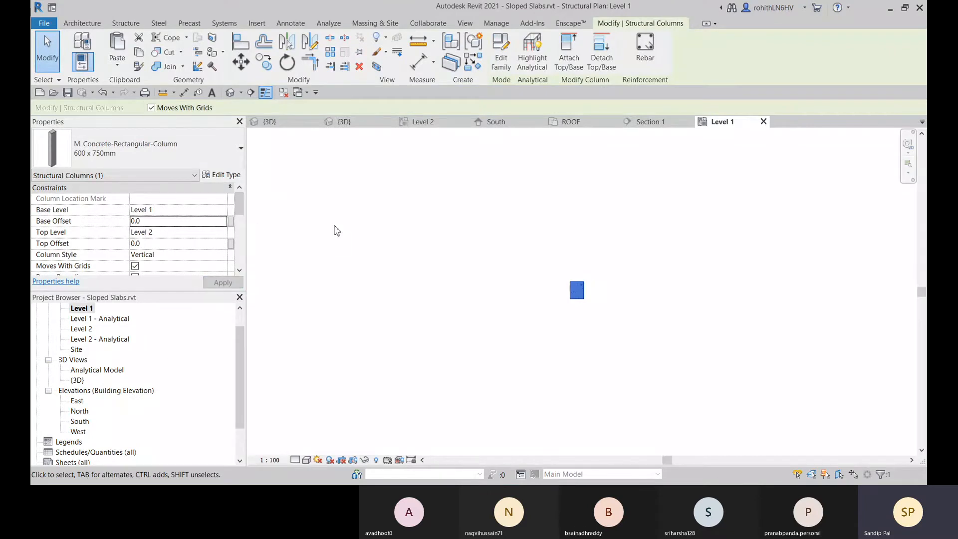
pyautogui.click(512, 307)
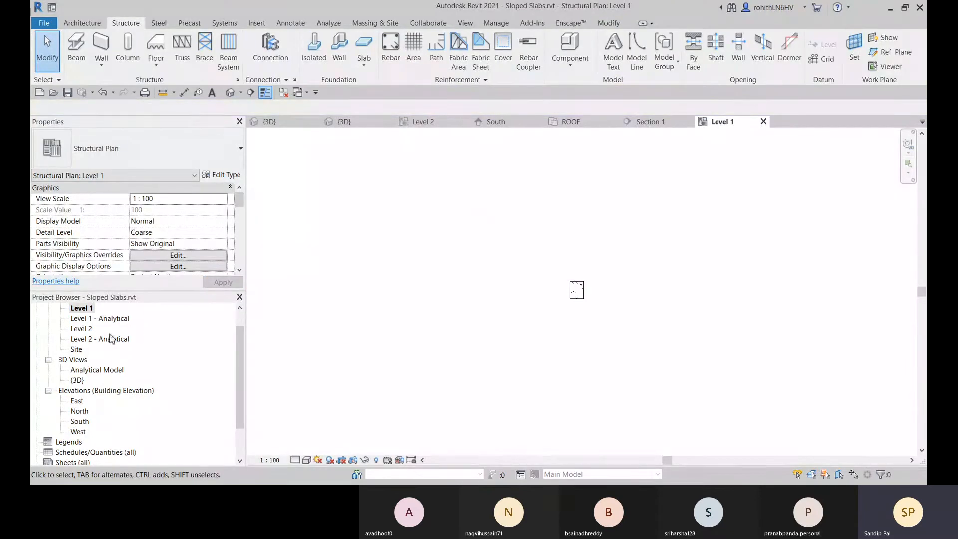
# In the Level 2 structural plan, place a UC356x368x129 steel column with the Height option at the centre of the concrete column
pyautogui.doubleClick(79, 330)
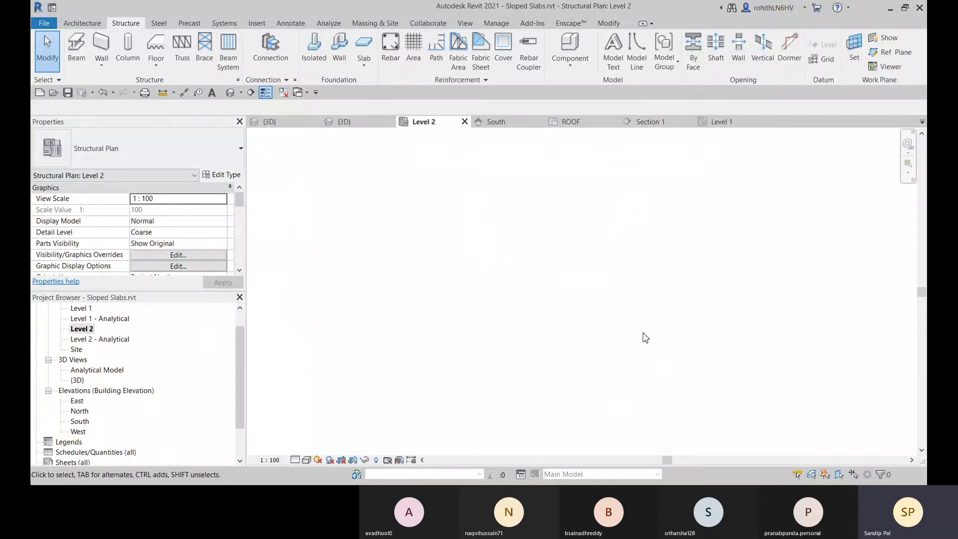
pyautogui.scroll(-4, 634, 336)
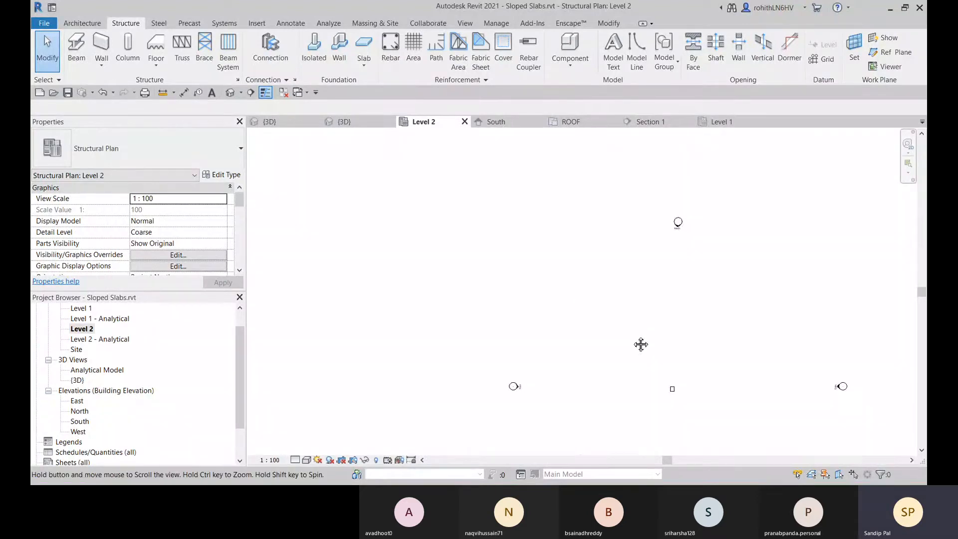
pyautogui.moveTo(640, 344); pyautogui.dragTo(548, 257, button='middle')
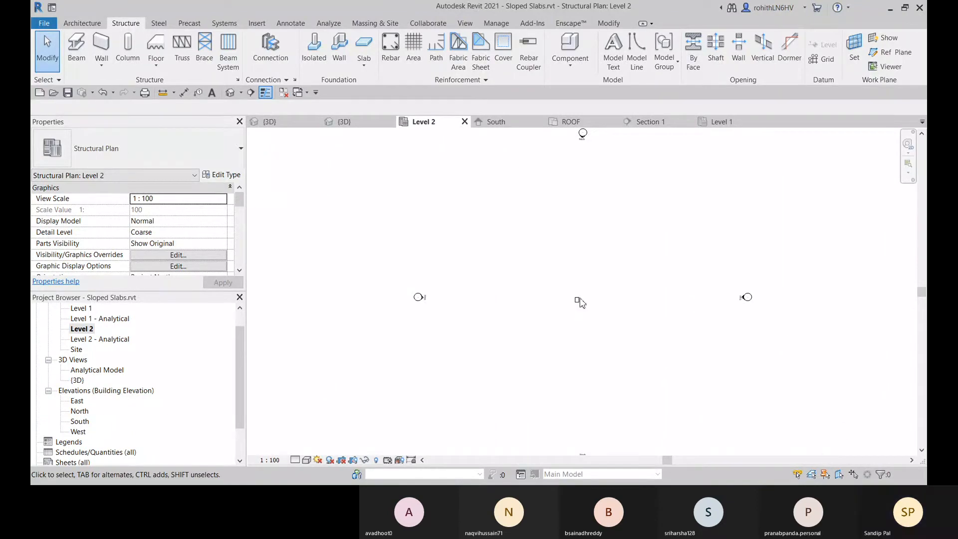
pyautogui.scroll(5, 578, 299)
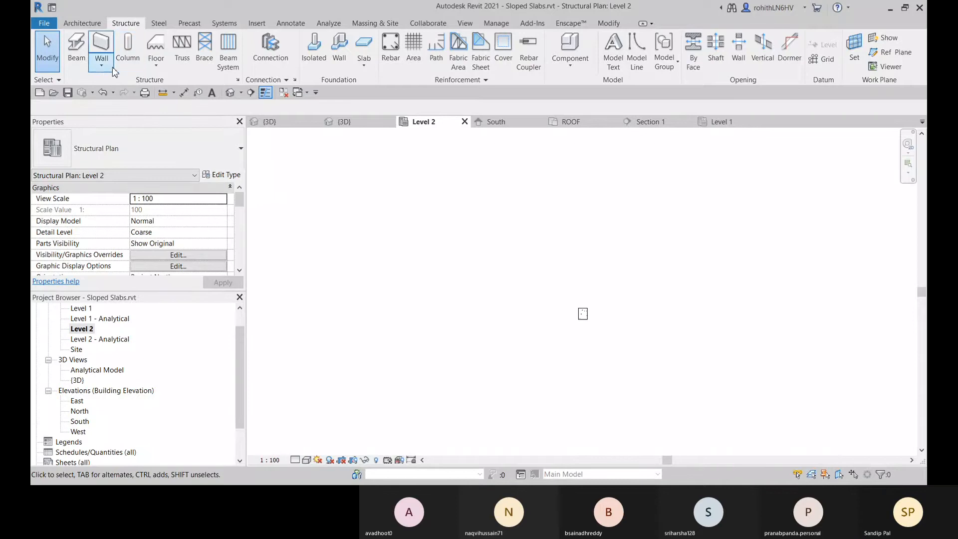
pyautogui.click(129, 52)
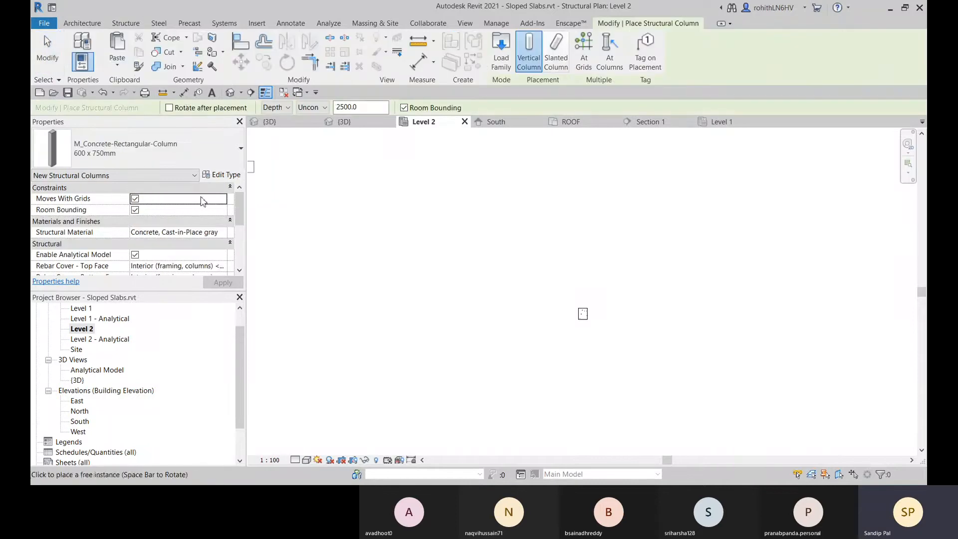
pyautogui.click(215, 149)
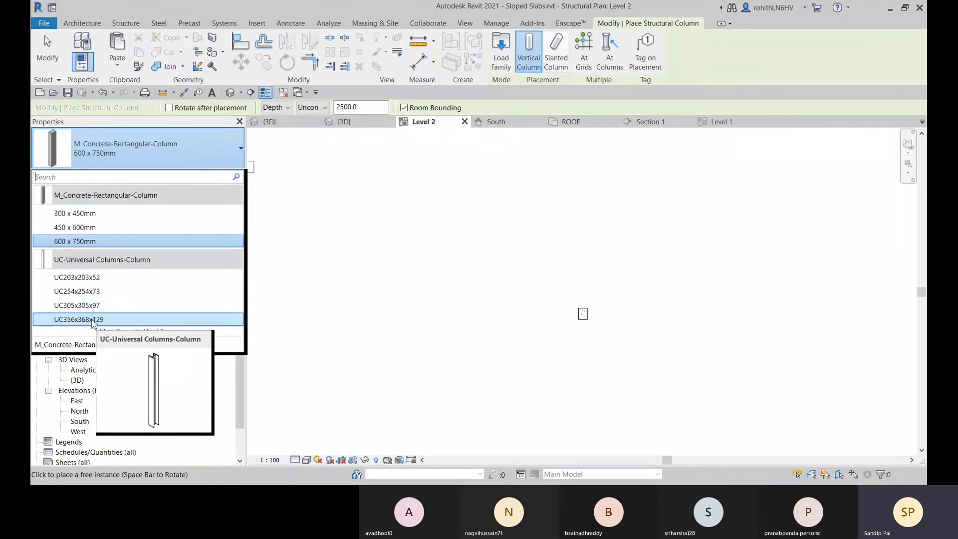
pyautogui.click(93, 320)
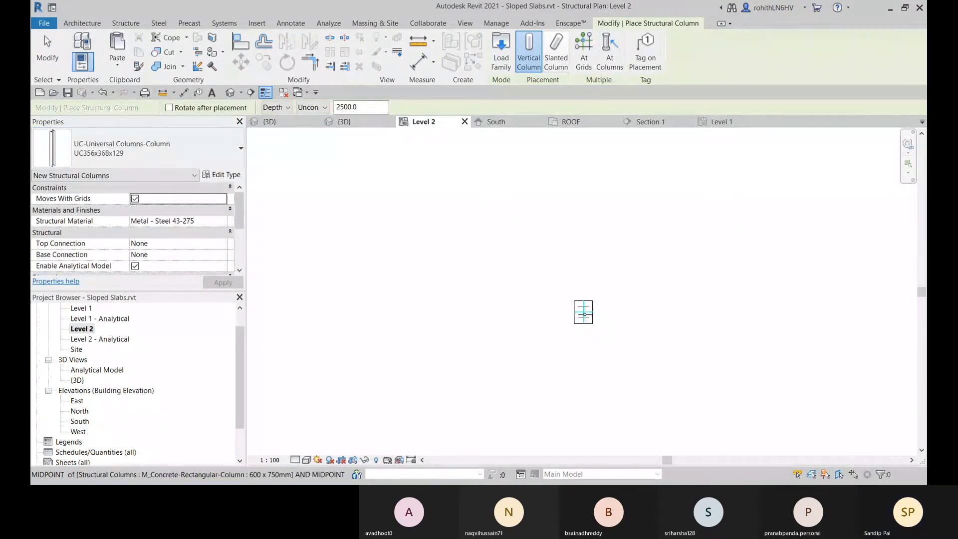
pyautogui.scroll(4, 584, 314)
pyautogui.scroll(2, 585, 314)
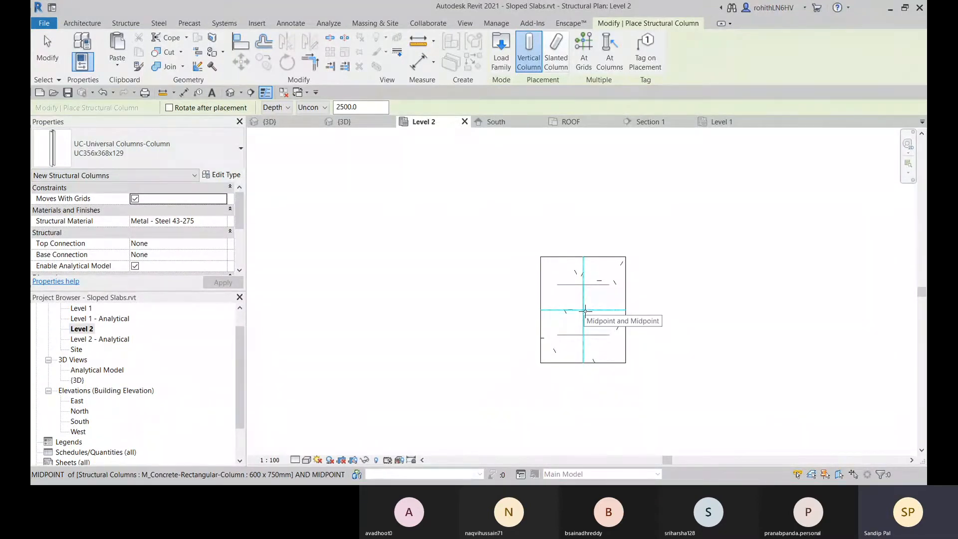
pyautogui.click(279, 109)
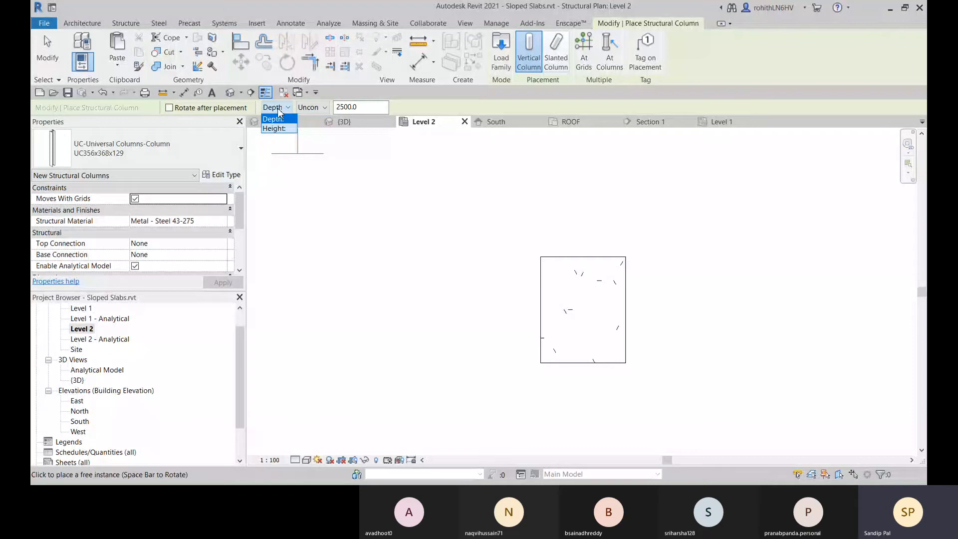
pyautogui.click(274, 128)
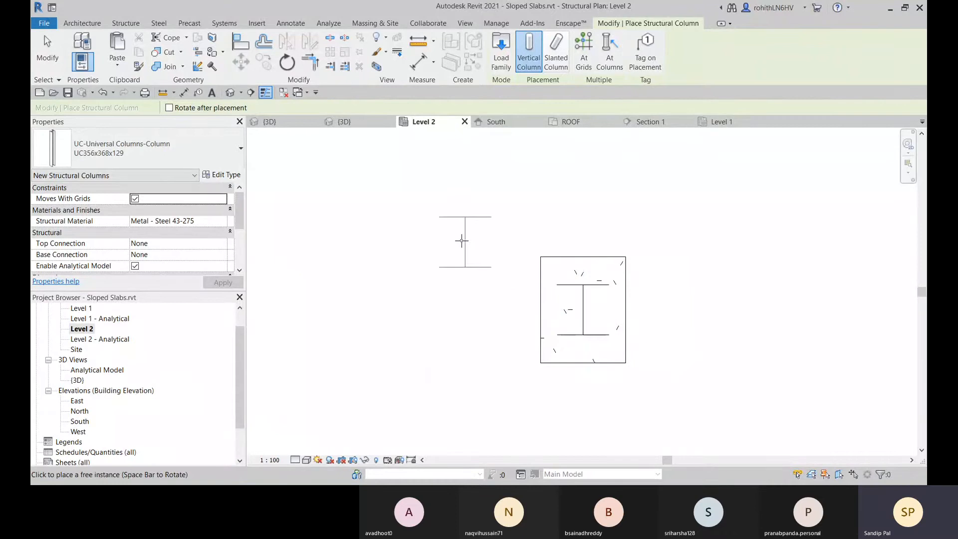
pyautogui.rightClick(453, 233)
pyautogui.click(478, 239)
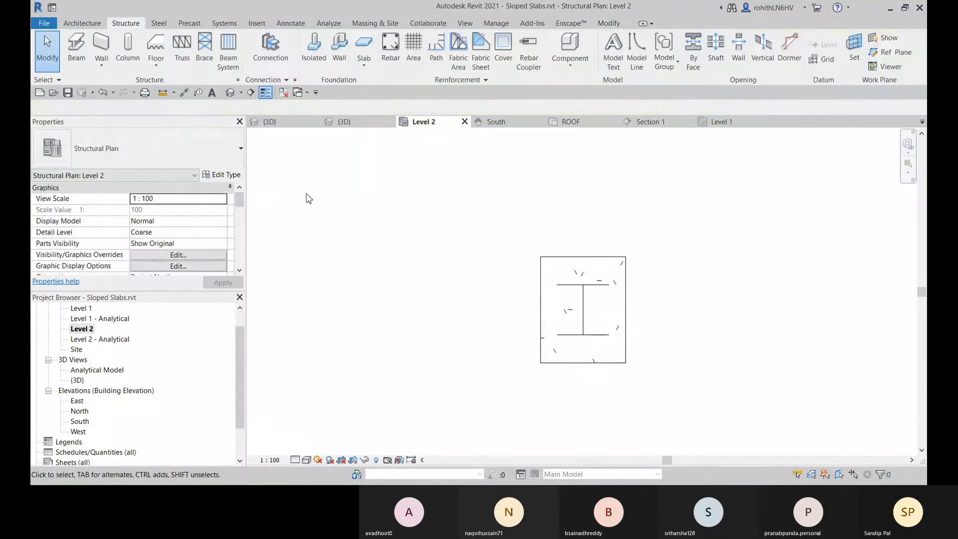
# Open the 3D view and inspect the joint where the steel column meets the top of the concrete column
pyautogui.click(338, 121)
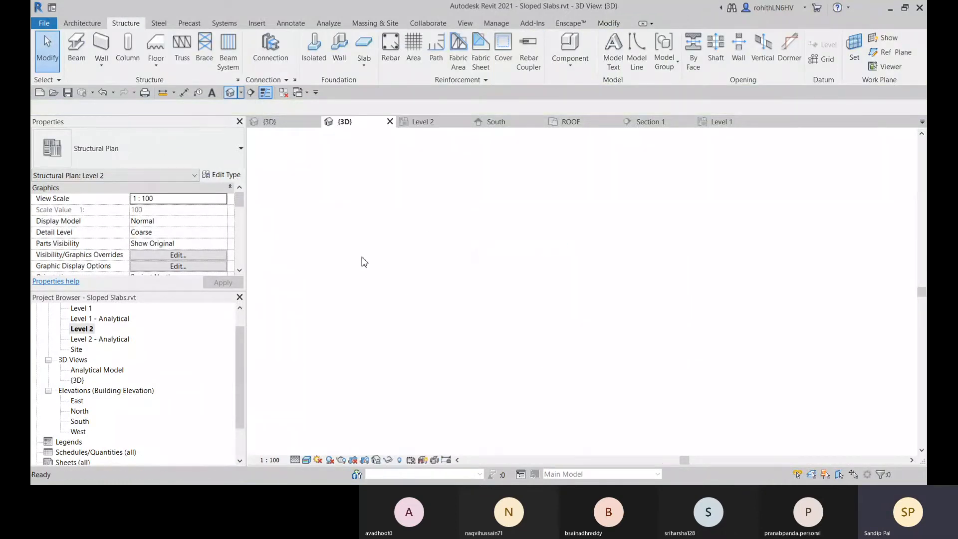
pyautogui.scroll(10, 544, 282)
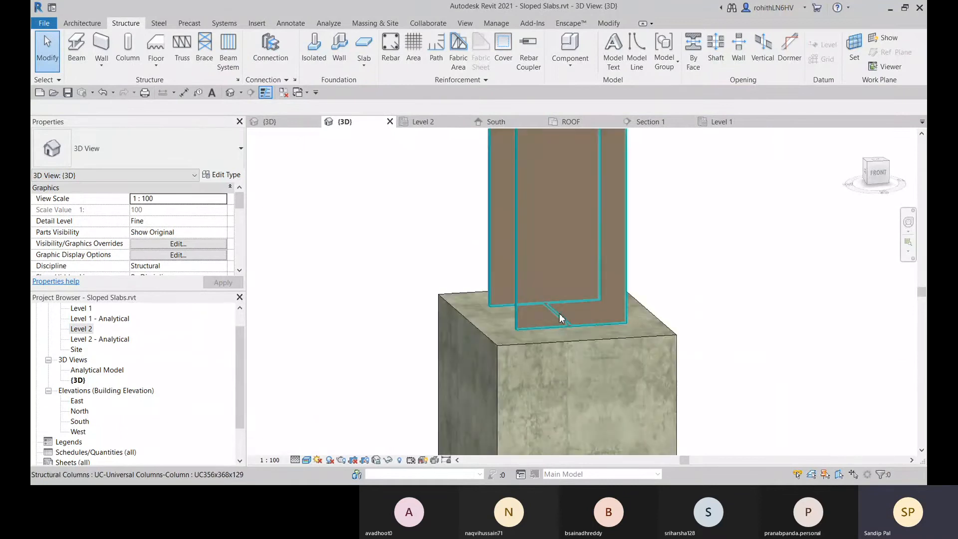
pyautogui.moveTo(570, 317); pyautogui.dragTo(605, 322, button='middle')
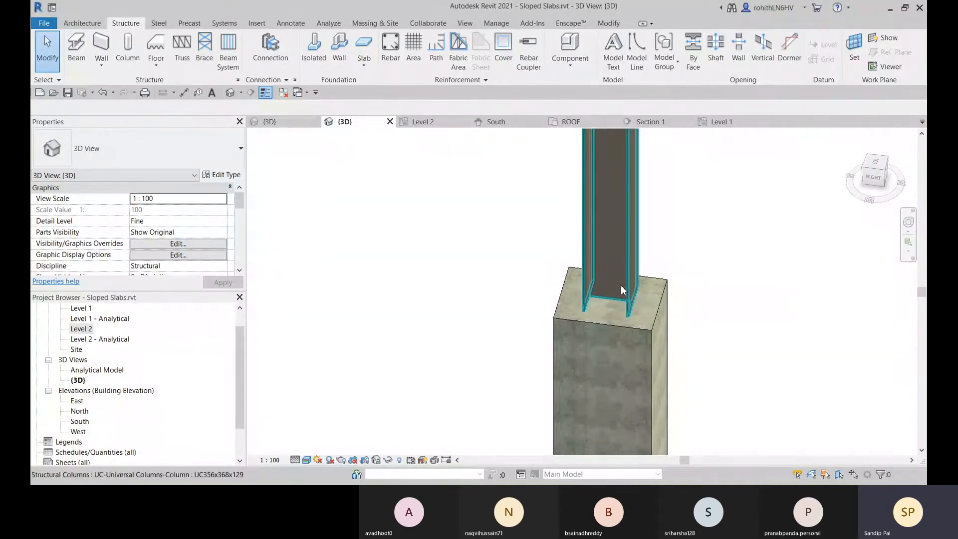
pyautogui.keyDown('shift'); pyautogui.moveTo(622, 290); pyautogui.dragTo(587, 296, button='middle'); pyautogui.keyUp('shift')
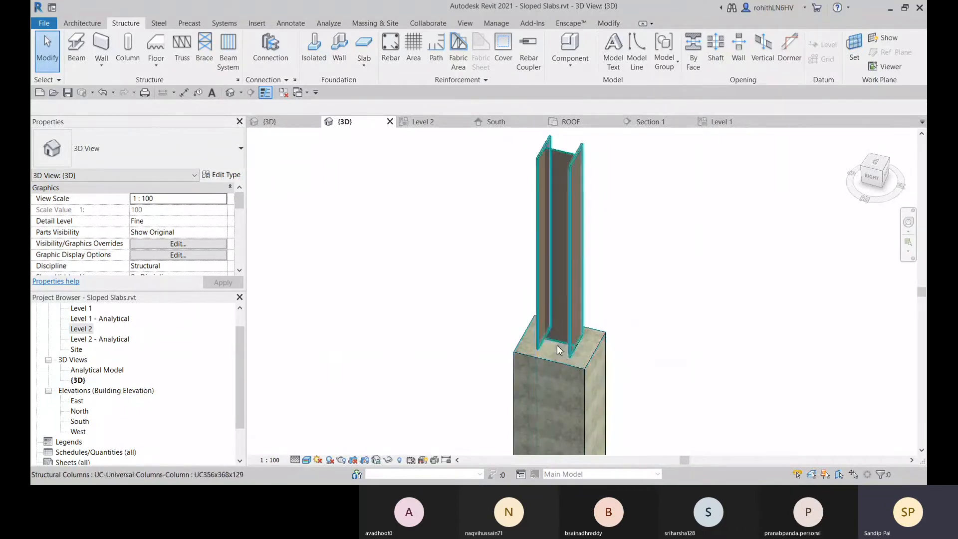
# Check which structural connection types are available for placement, without placing one
pyautogui.click(278, 65)
pyautogui.click(227, 155)
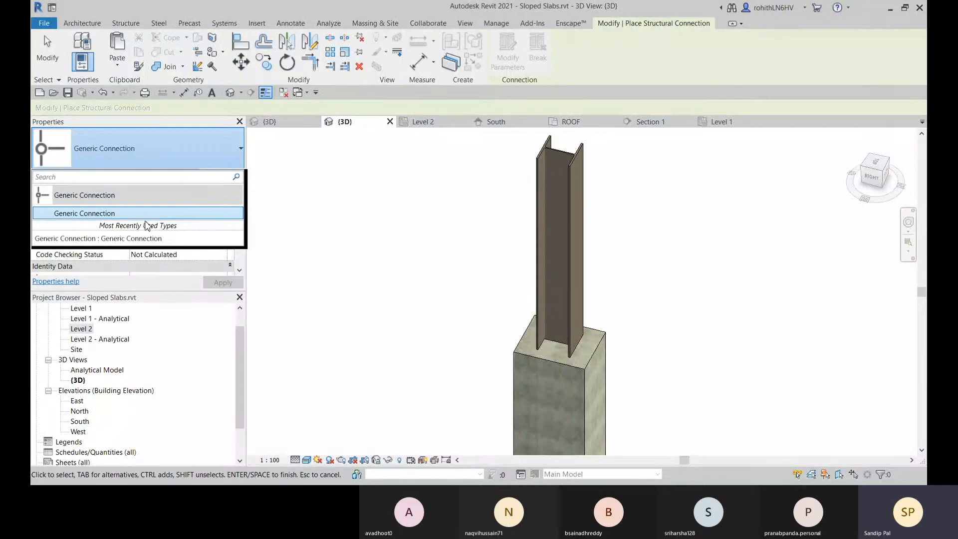
pyautogui.rightClick(320, 178)
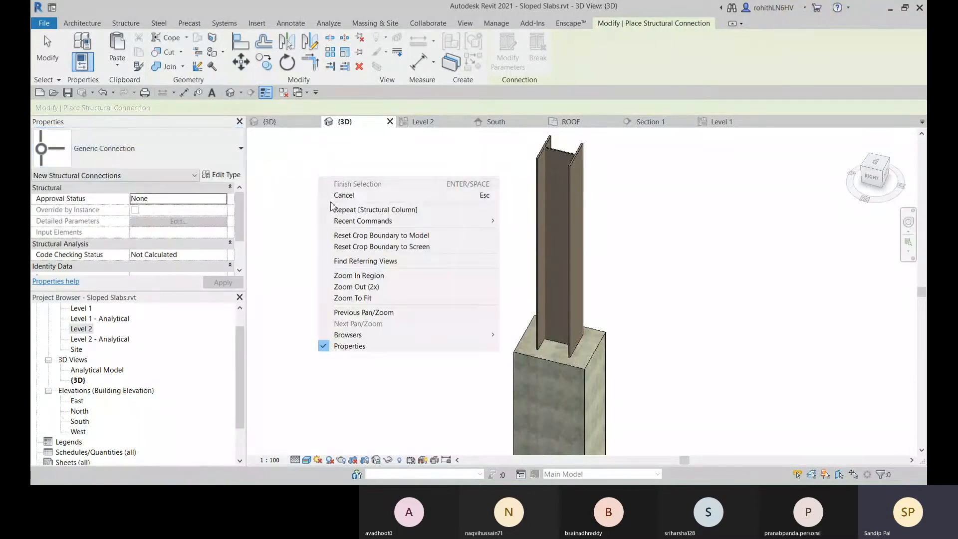
pyautogui.click(335, 195)
# Load the Base plate connection into the project from the All Connections group in the structural connection settings
pyautogui.rightClick(322, 182)
pyautogui.click(335, 190)
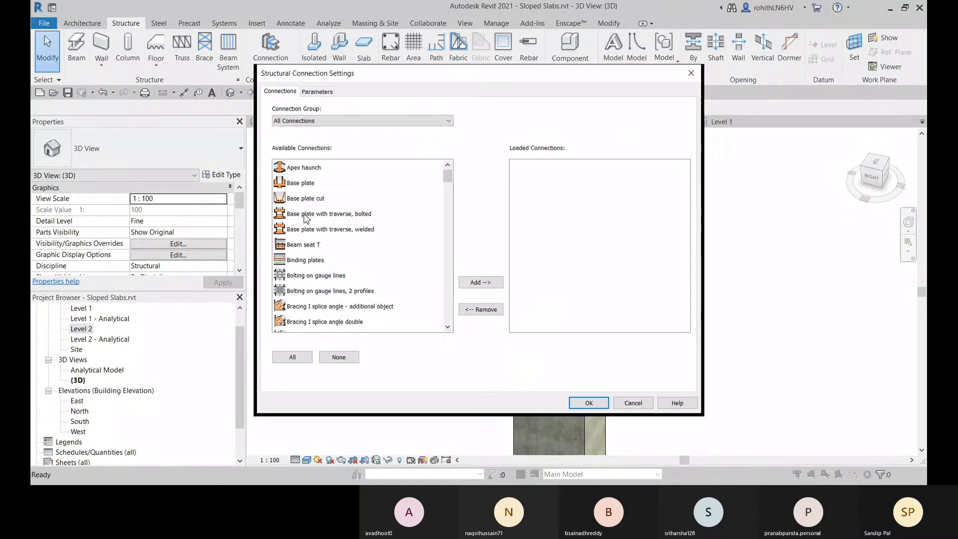
pyautogui.click(302, 122)
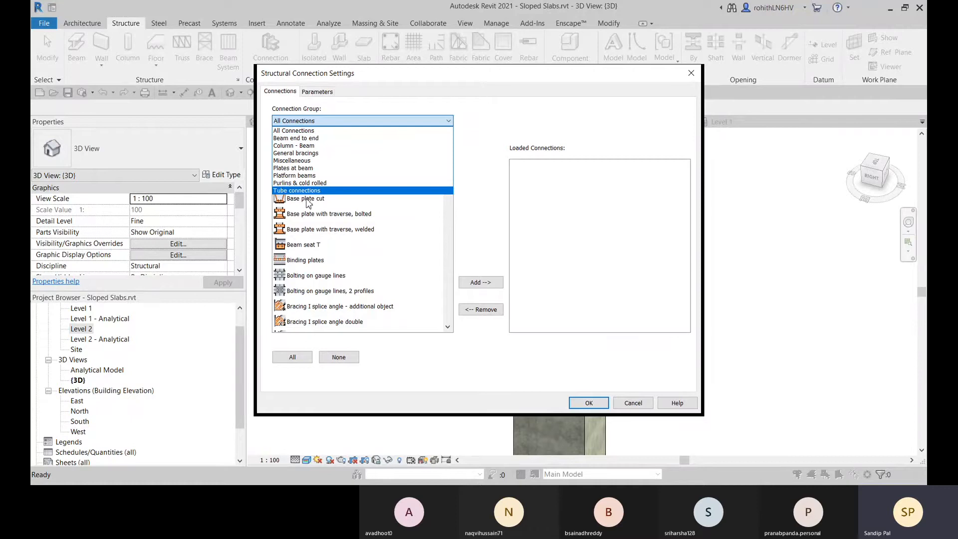
pyautogui.click(493, 207)
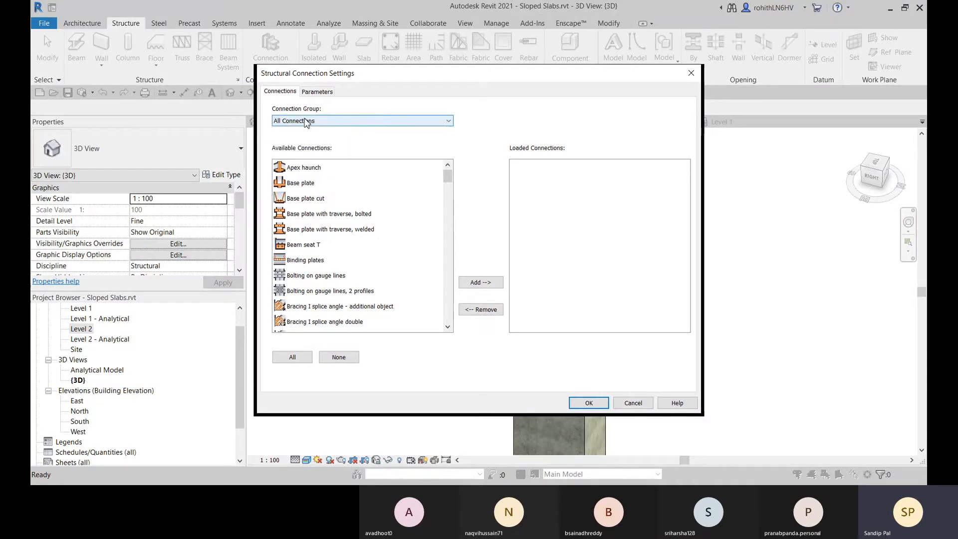
pyautogui.scroll(-6, 349, 231)
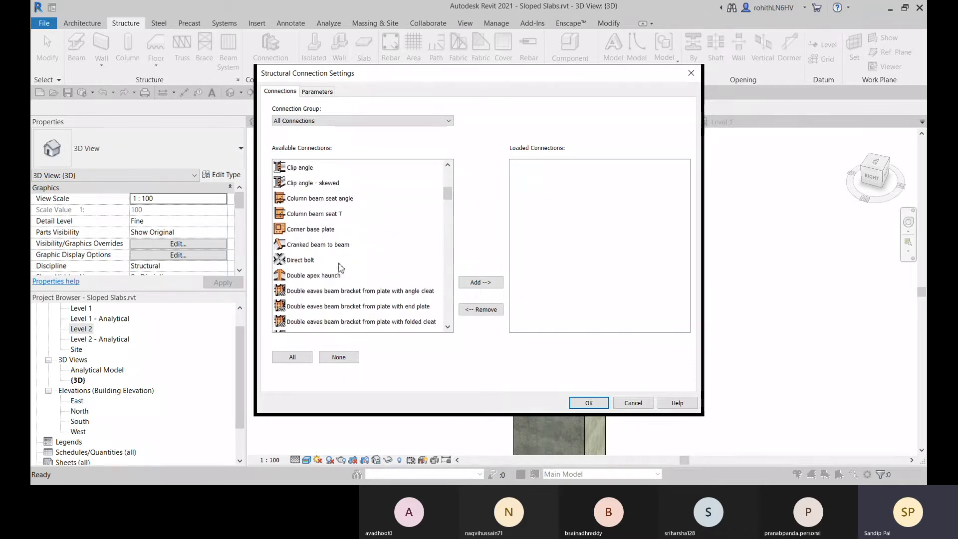
pyautogui.scroll(6, 344, 264)
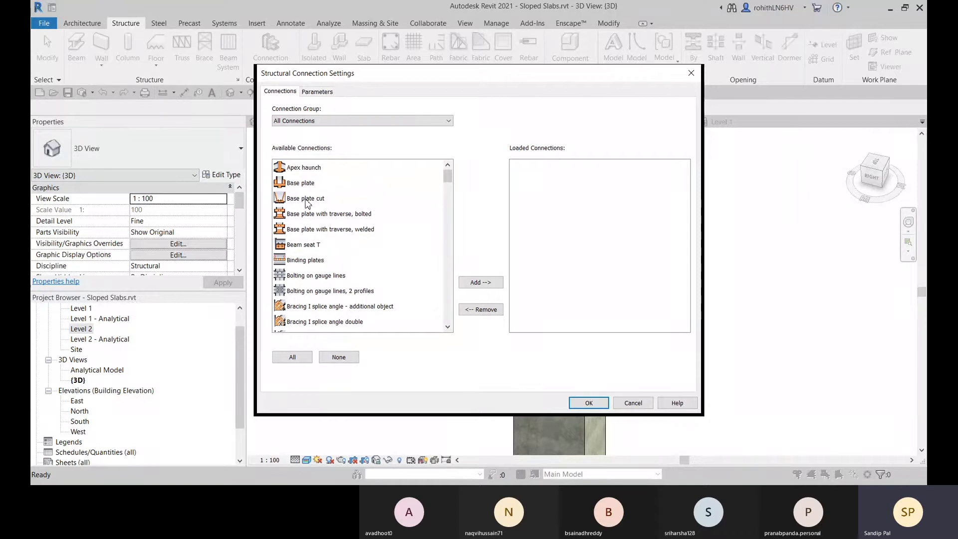
pyautogui.click(305, 185)
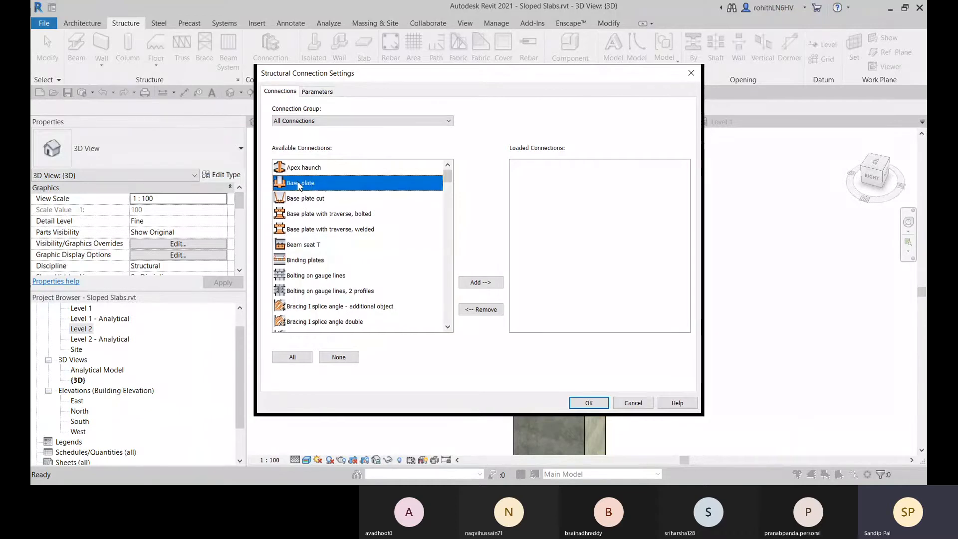
pyautogui.click(480, 283)
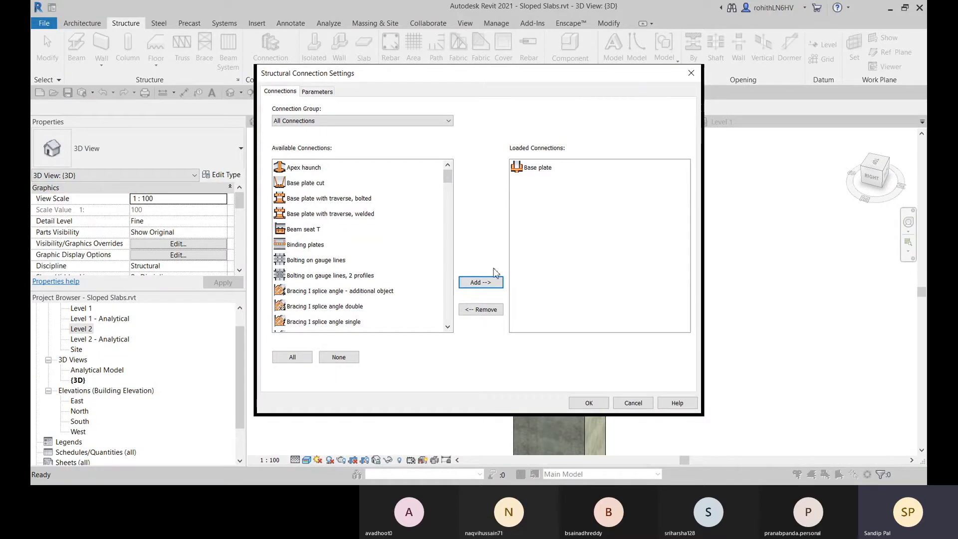
pyautogui.click(536, 169)
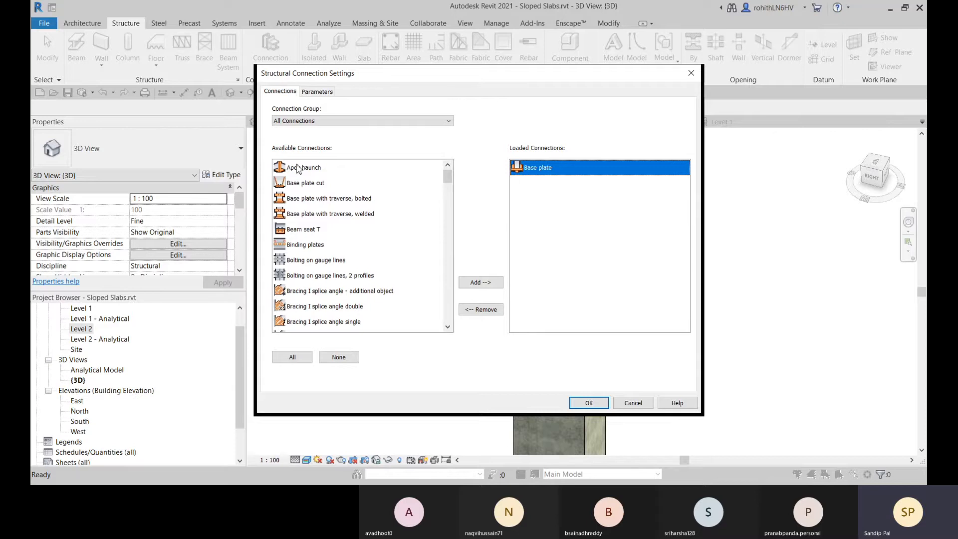
pyautogui.click(586, 402)
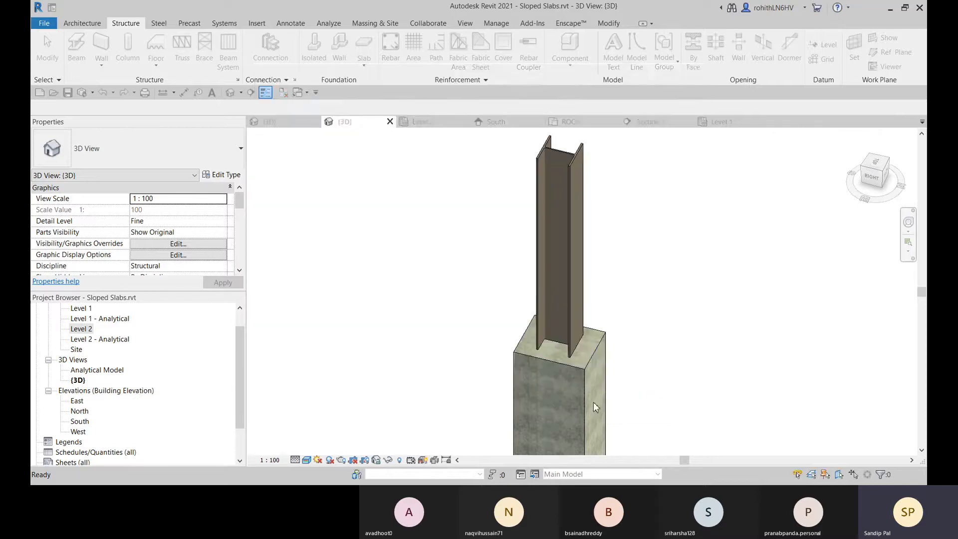
pyautogui.click(590, 313)
pyautogui.click(452, 325)
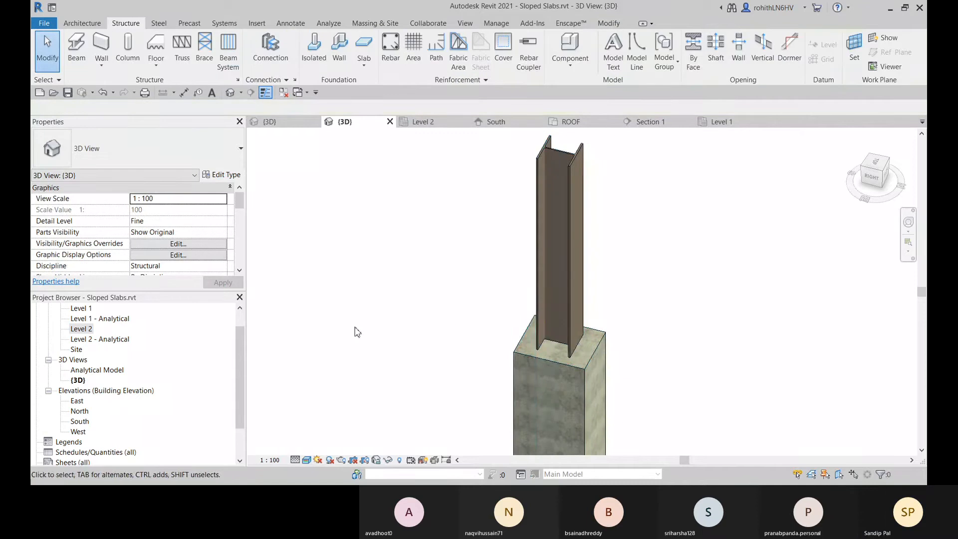
# Place a Base plate structural connection between the 600 x 750mm concrete column and the UC356x368x129 steel column
pyautogui.click(271, 50)
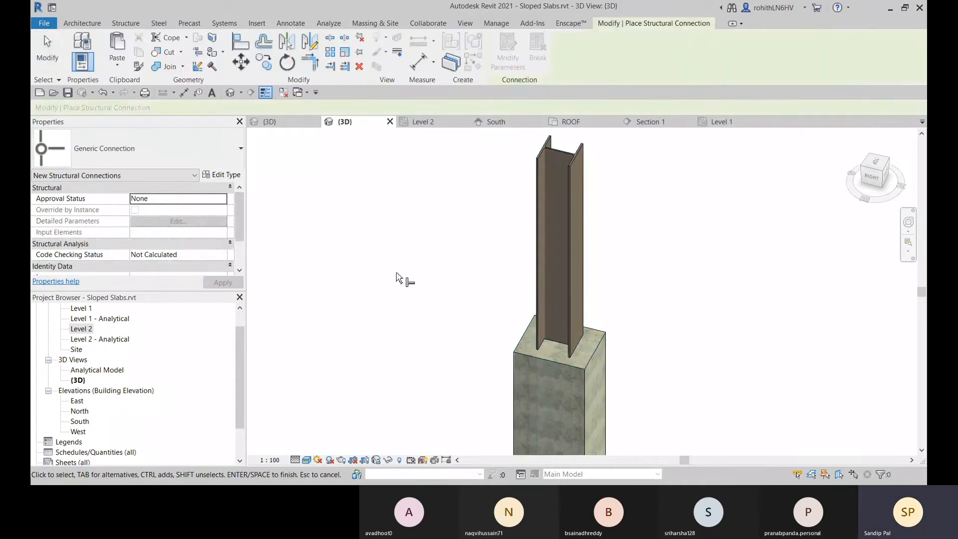
pyautogui.click(231, 160)
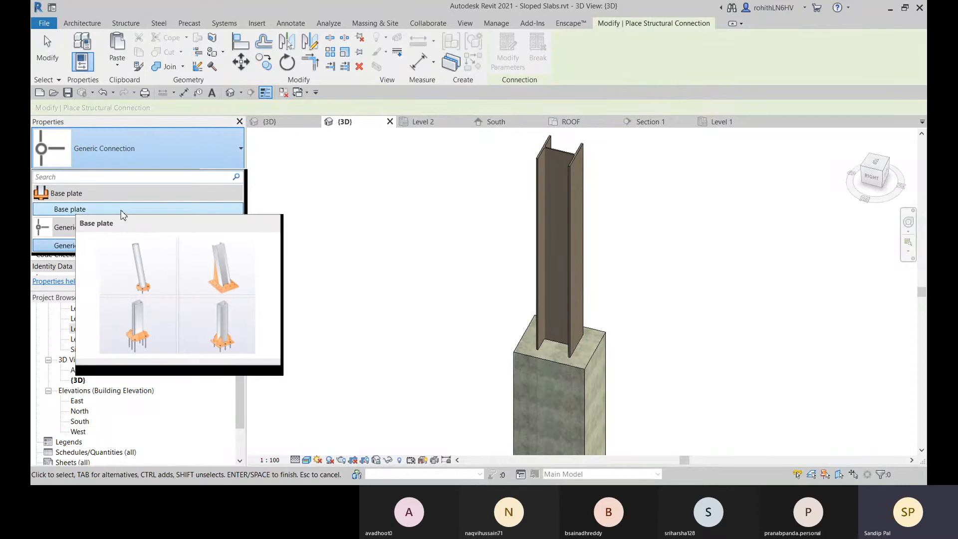
pyautogui.click(123, 215)
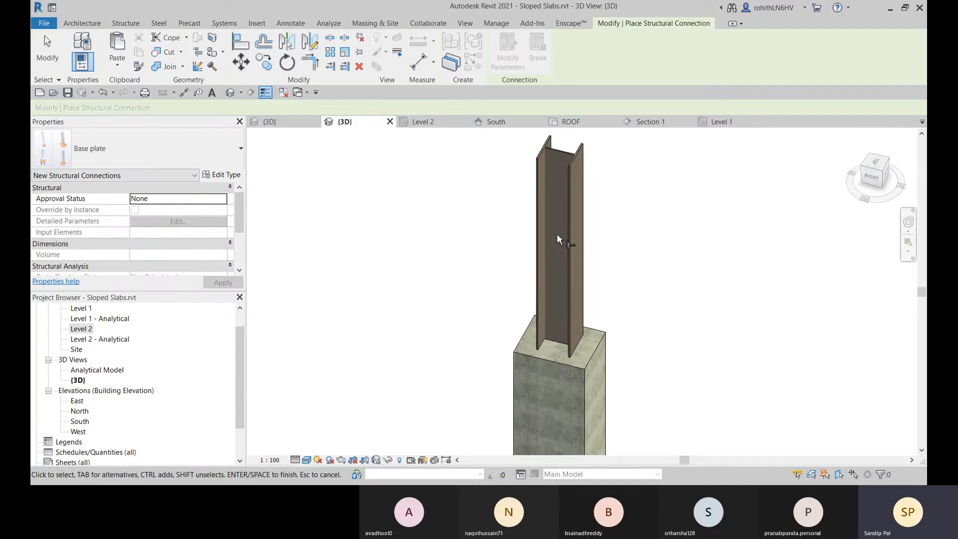
pyautogui.click(560, 389)
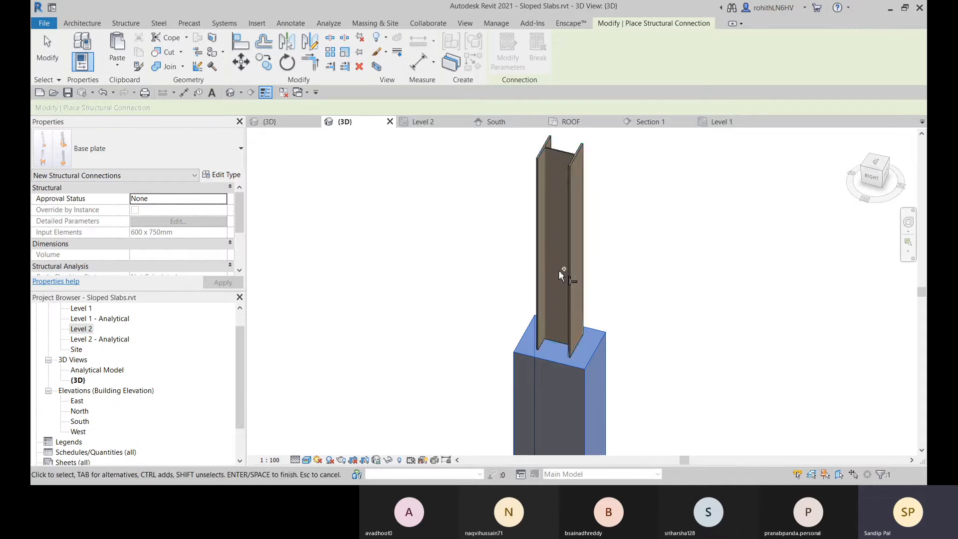
pyautogui.click(571, 272)
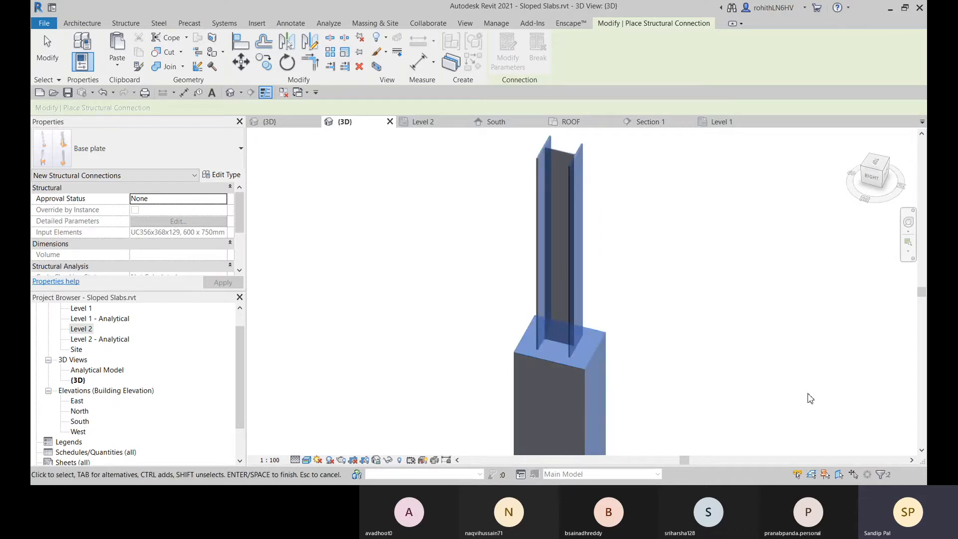
pyautogui.press('Return')
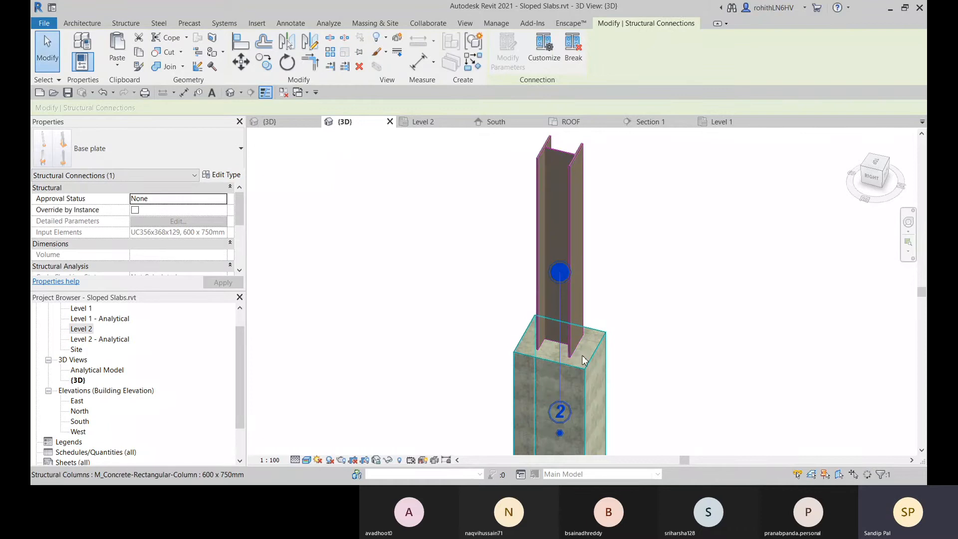
# Examine the base plate connection at the foot of the steel column from several sides
pyautogui.moveTo(642, 330); pyautogui.dragTo(698, 240, button='middle')
pyautogui.scroll(-2, 680, 324)
pyautogui.moveTo(682, 340); pyautogui.dragTo(682, 350, button='middle')
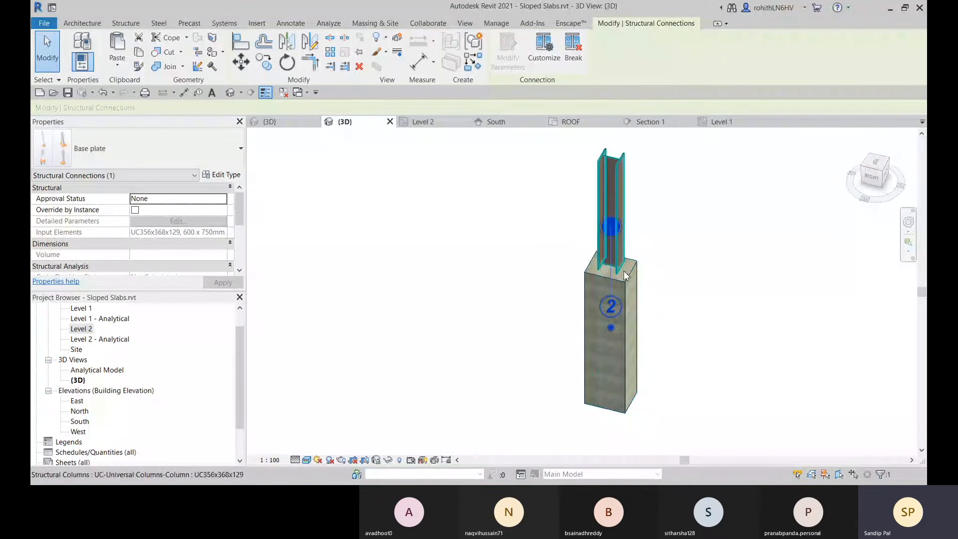
pyautogui.scroll(2, 695, 293)
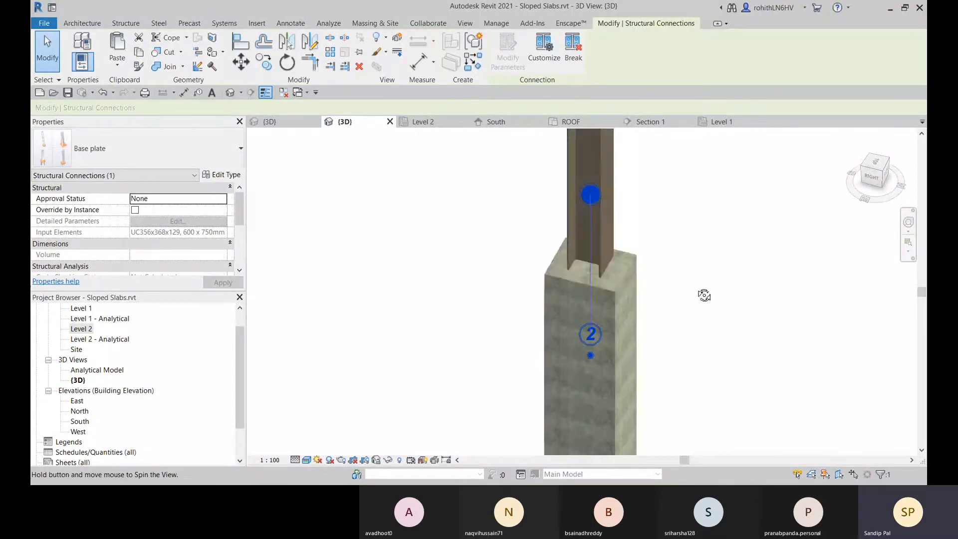
pyautogui.keyDown('shift'); pyautogui.moveTo(702, 294); pyautogui.dragTo(455, 277, button='middle'); pyautogui.keyUp('shift')
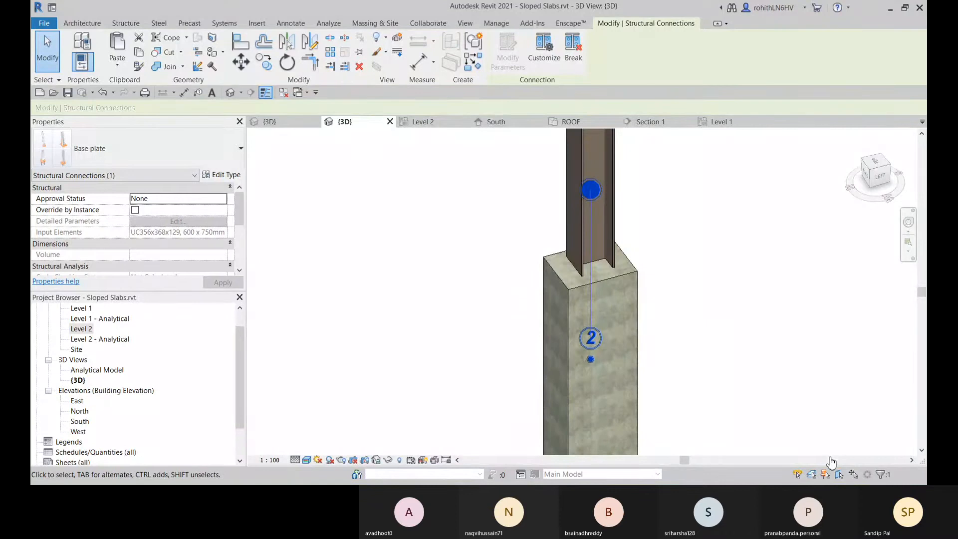
pyautogui.click(439, 273)
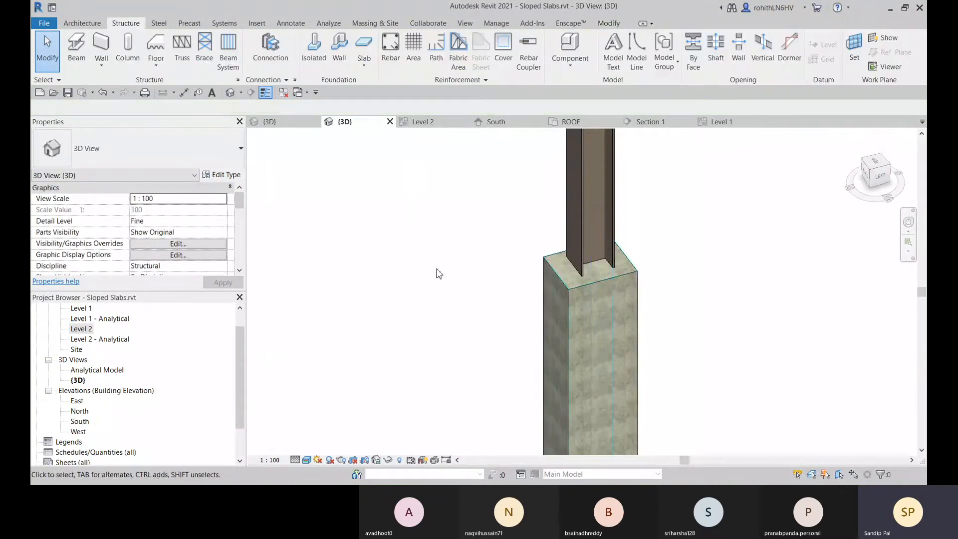
pyautogui.keyDown('shift'); pyautogui.moveTo(438, 273); pyautogui.dragTo(665, 255, button='middle'); pyautogui.keyUp('shift')
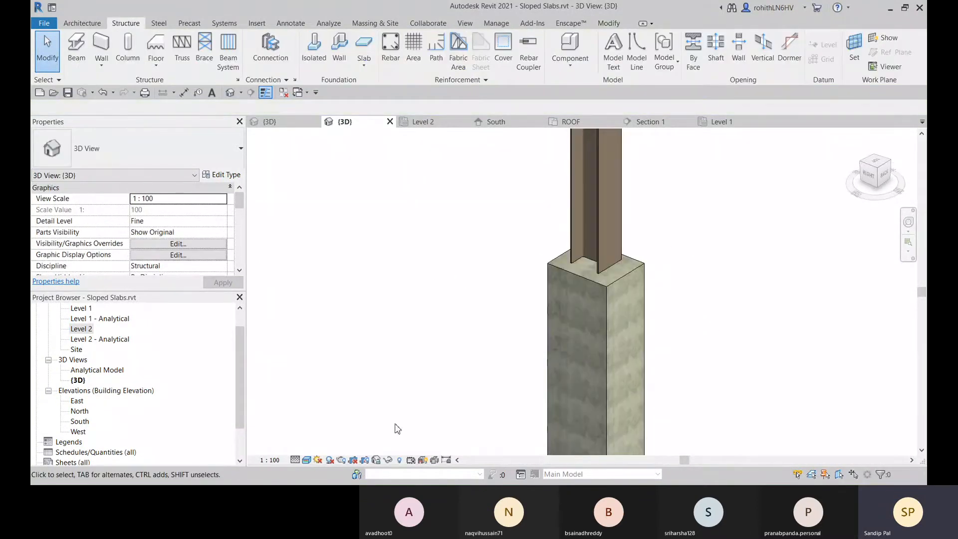
# Inspect the column joint in the Wireframe visual style and restore the Realistic display
pyautogui.click(306, 459)
pyautogui.click(322, 398)
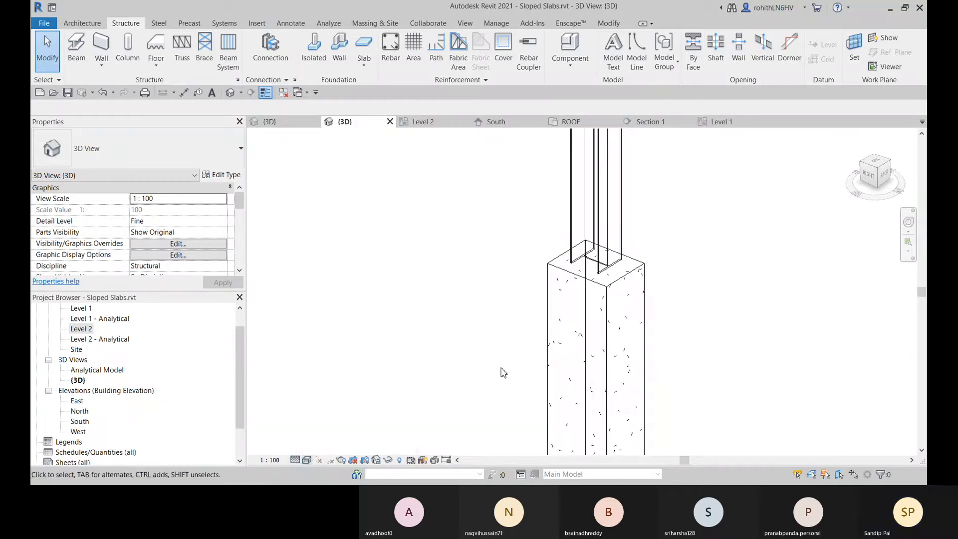
pyautogui.keyDown('shift'); pyautogui.moveTo(529, 366); pyautogui.dragTo(329, 384, button='middle'); pyautogui.keyUp('shift')
pyautogui.scroll(-3, 522, 344)
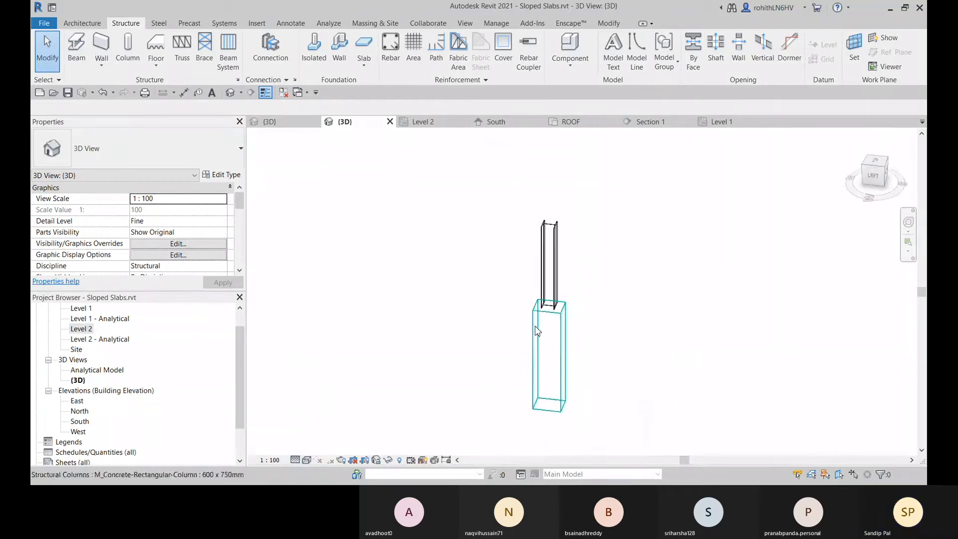
pyautogui.keyDown('shift'); pyautogui.moveTo(537, 331); pyautogui.dragTo(690, 388, button='middle'); pyautogui.keyUp('shift')
pyautogui.scroll(2, 561, 307)
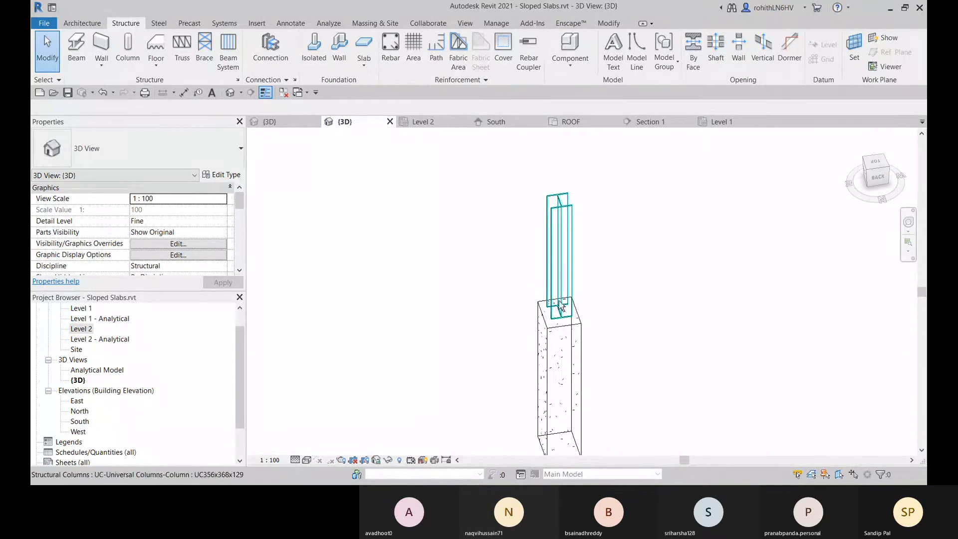
pyautogui.keyDown('shift'); pyautogui.moveTo(561, 307); pyautogui.dragTo(696, 362, button='middle'); pyautogui.keyUp('shift')
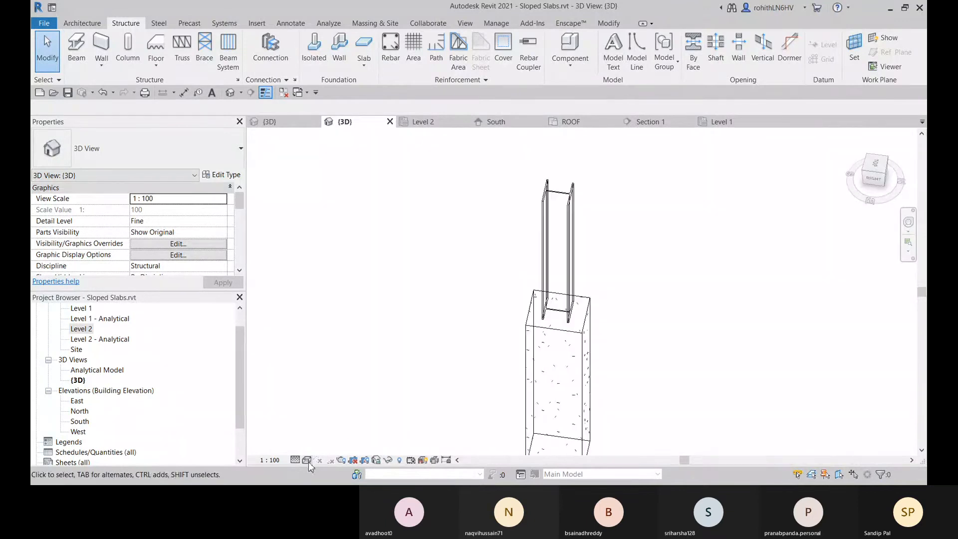
pyautogui.click(308, 460)
pyautogui.click(345, 447)
# Change the steel column's type to UC203x203x52
pyautogui.keyDown('shift'); pyautogui.moveTo(617, 349); pyautogui.dragTo(568, 279, button='middle'); pyautogui.keyUp('shift')
pyautogui.click(568, 279)
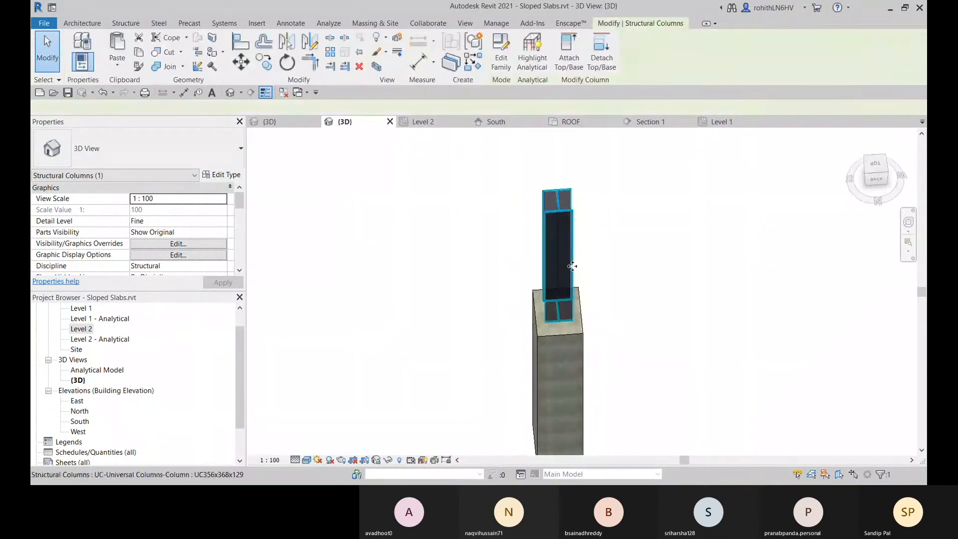
pyautogui.click(333, 231)
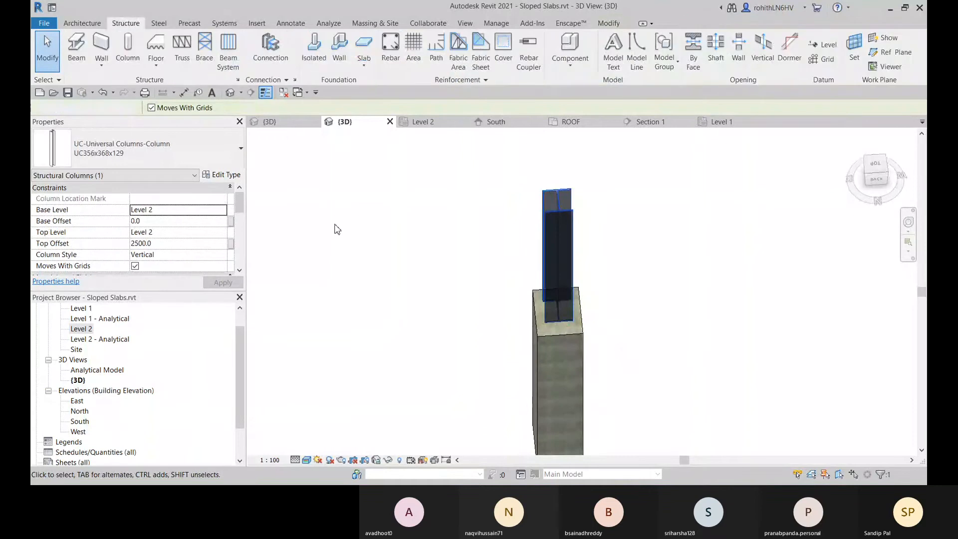
pyautogui.click(558, 289)
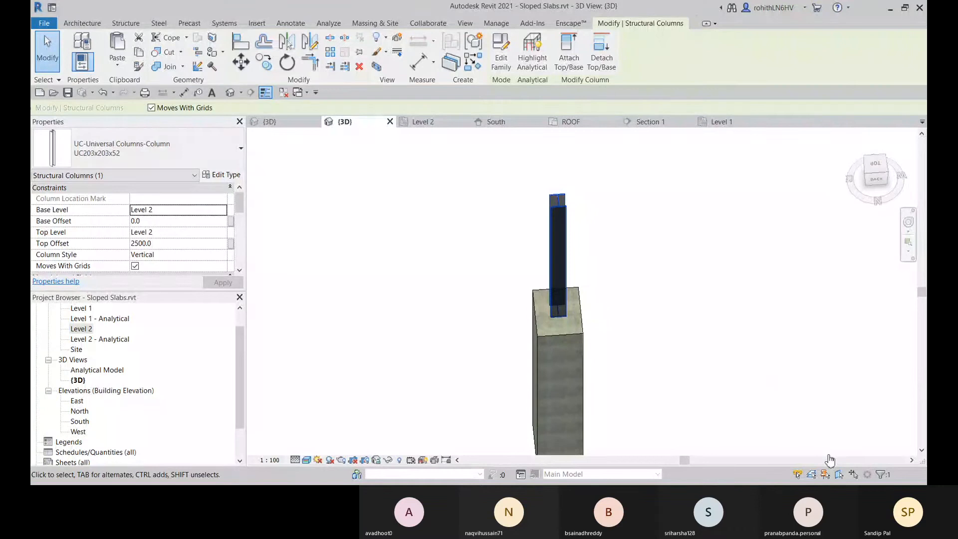
pyautogui.click(598, 374)
# Place a Base plate structural connection between the UC203x203x52 steel column and the 600 x 750mm concrete column
pyautogui.keyDown('shift'); pyautogui.moveTo(550, 329); pyautogui.dragTo(400, 240, button='middle'); pyautogui.keyUp('shift')
pyautogui.click(270, 50)
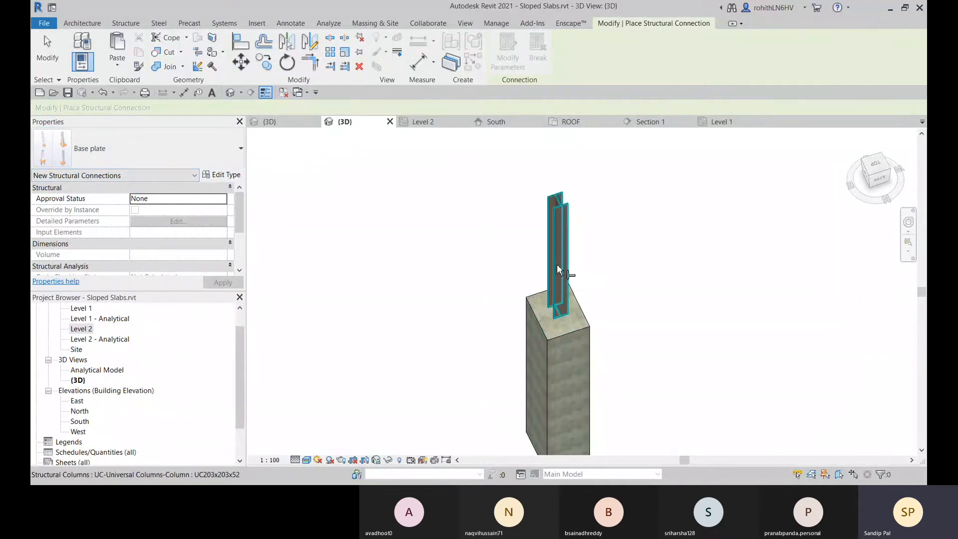
pyautogui.scroll(2, 562, 260)
pyautogui.click(564, 261)
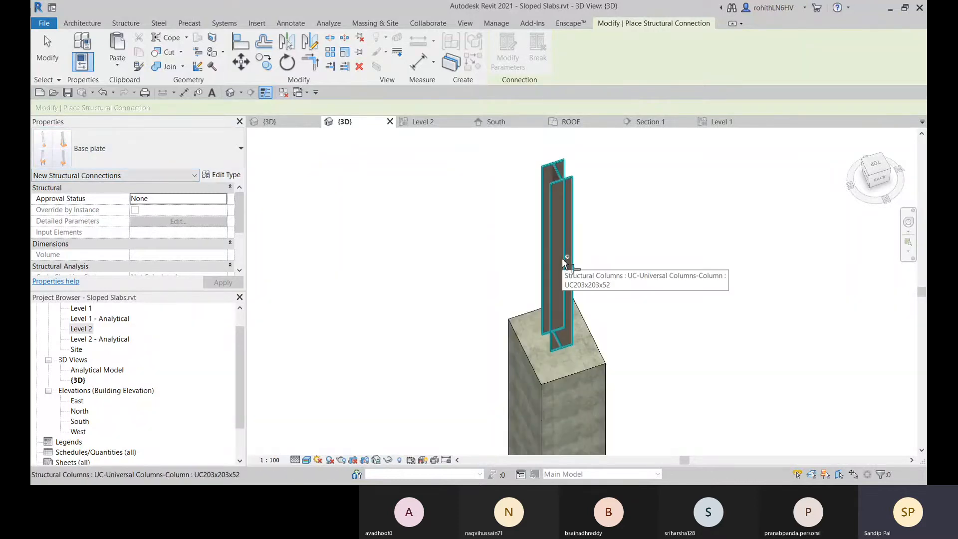
pyautogui.keyDown('ctrl'); pyautogui.click(594, 367); pyautogui.keyUp('ctrl')
pyautogui.press('Return')
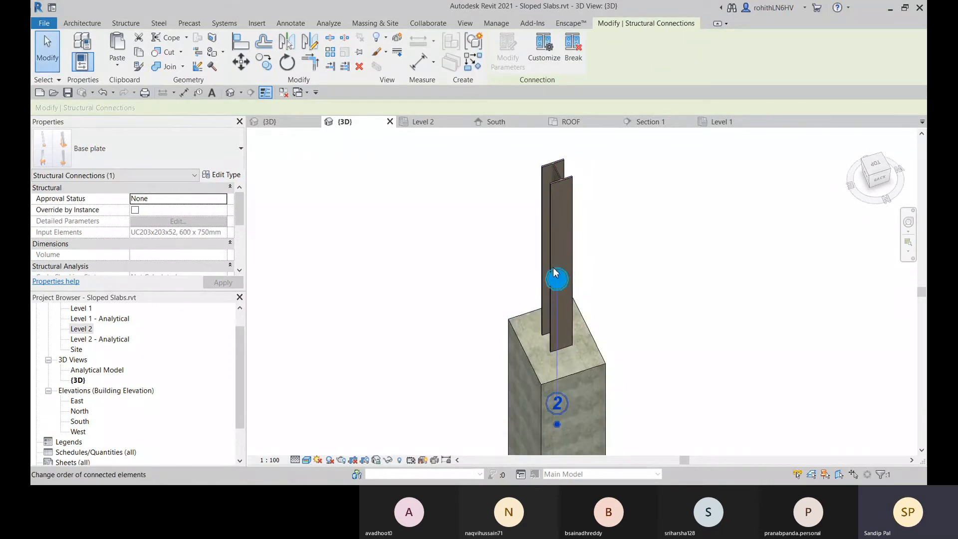
# Try to enable Override by Instance for the base plate connection
pyautogui.keyDown('shift'); pyautogui.moveTo(597, 301); pyautogui.dragTo(732, 262, button='middle'); pyautogui.keyUp('shift')
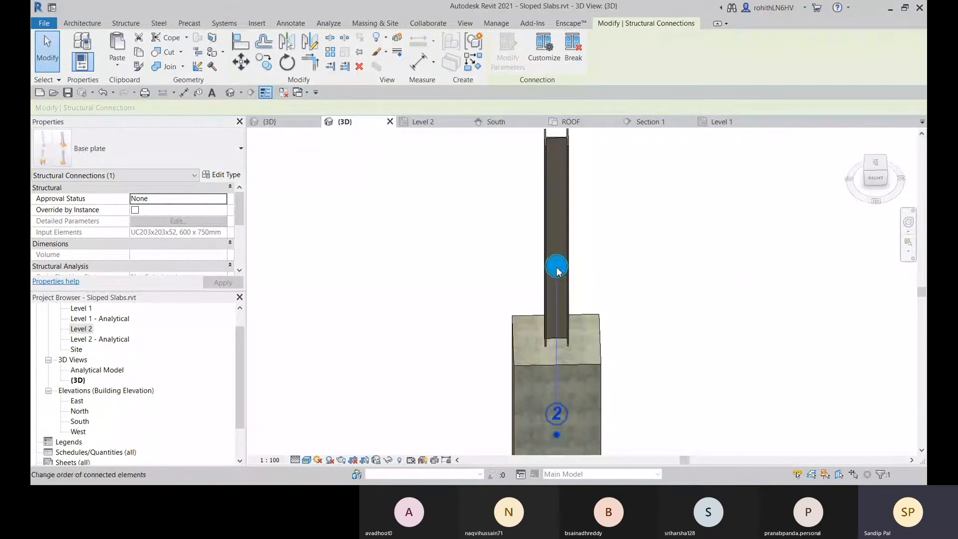
pyautogui.keyDown('shift'); pyautogui.moveTo(654, 306); pyautogui.dragTo(549, 300, button='middle'); pyautogui.keyUp('shift')
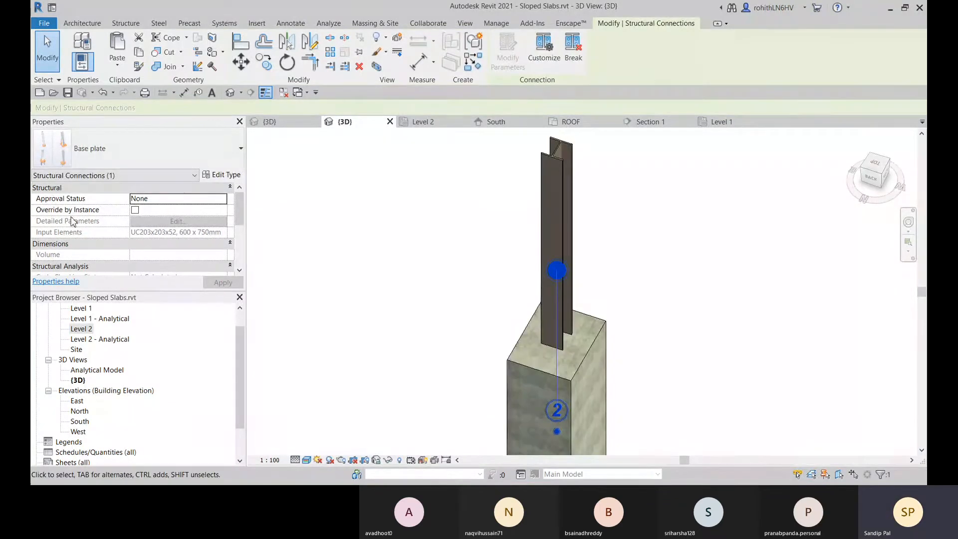
pyautogui.click(135, 210)
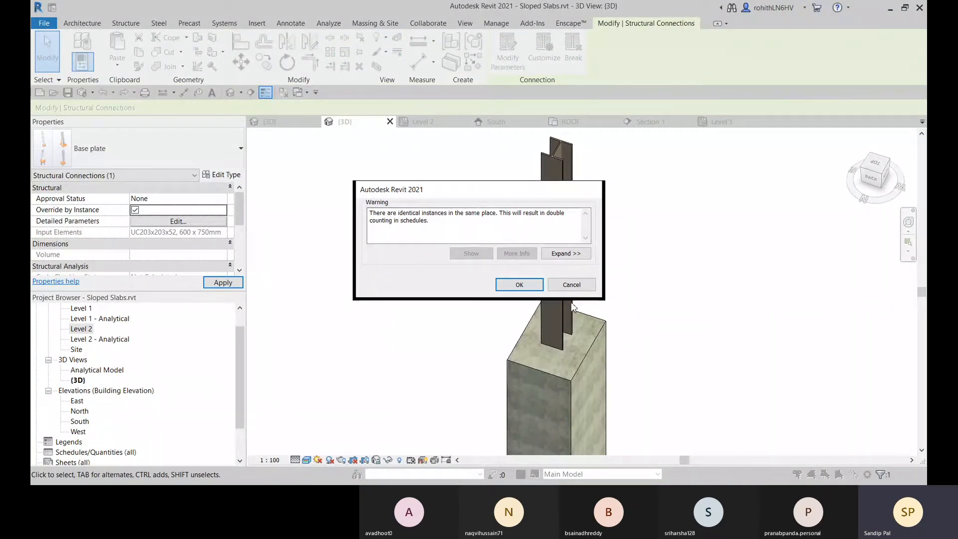
pyautogui.click(572, 284)
# Inspect the joint between the steel and concrete columns in the Wireframe visual style, up close and from several sides
pyautogui.keyDown('shift'); pyautogui.moveTo(571, 284); pyautogui.dragTo(490, 281, button='middle'); pyautogui.keyUp('shift')
pyautogui.moveTo(527, 352); pyautogui.dragTo(524, 101, button='middle')
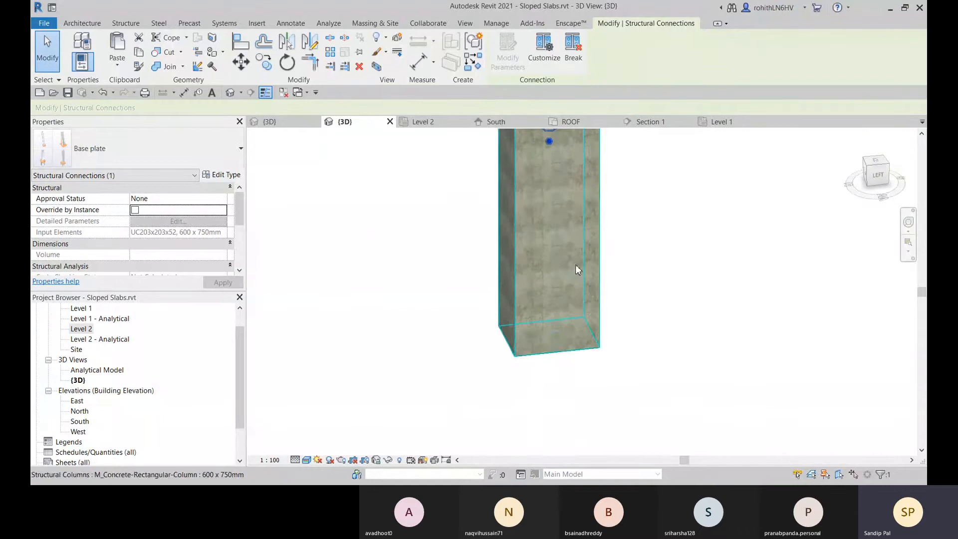
pyautogui.moveTo(576, 265); pyautogui.dragTo(531, 363, button='middle')
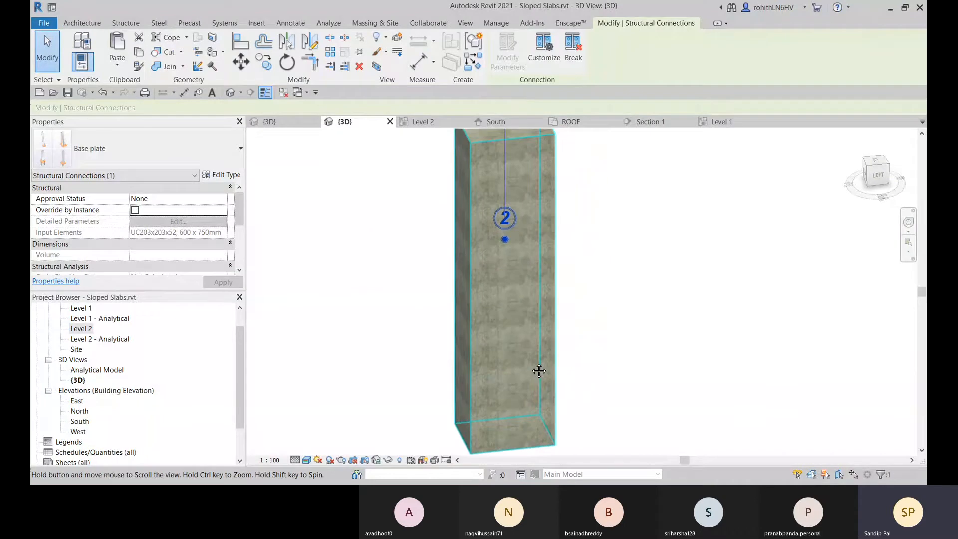
pyautogui.click(308, 461)
pyautogui.click(340, 397)
pyautogui.keyDown('shift'); pyautogui.moveTo(560, 325); pyautogui.dragTo(579, 229, button='middle'); pyautogui.keyUp('shift')
pyautogui.click(572, 229)
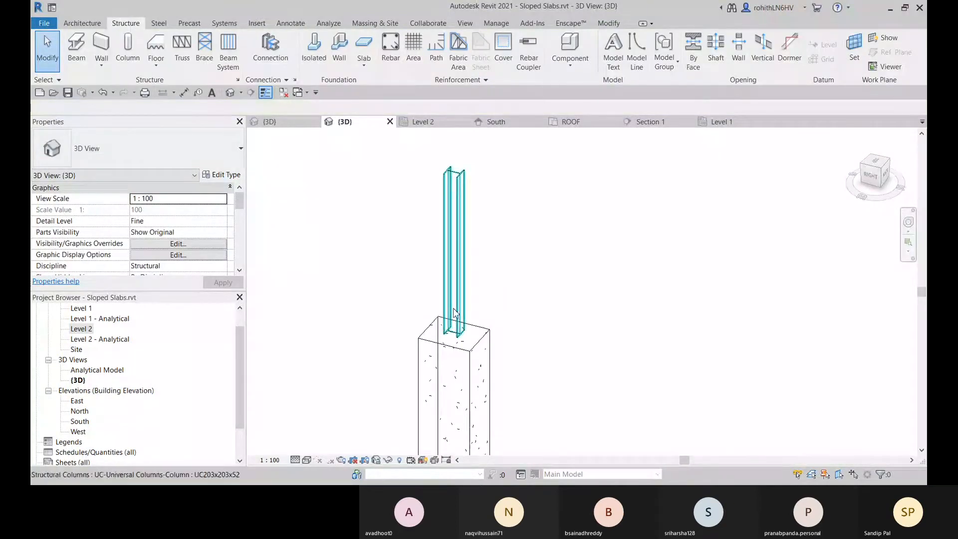
pyautogui.scroll(3, 454, 314)
pyautogui.scroll(-2, 455, 336)
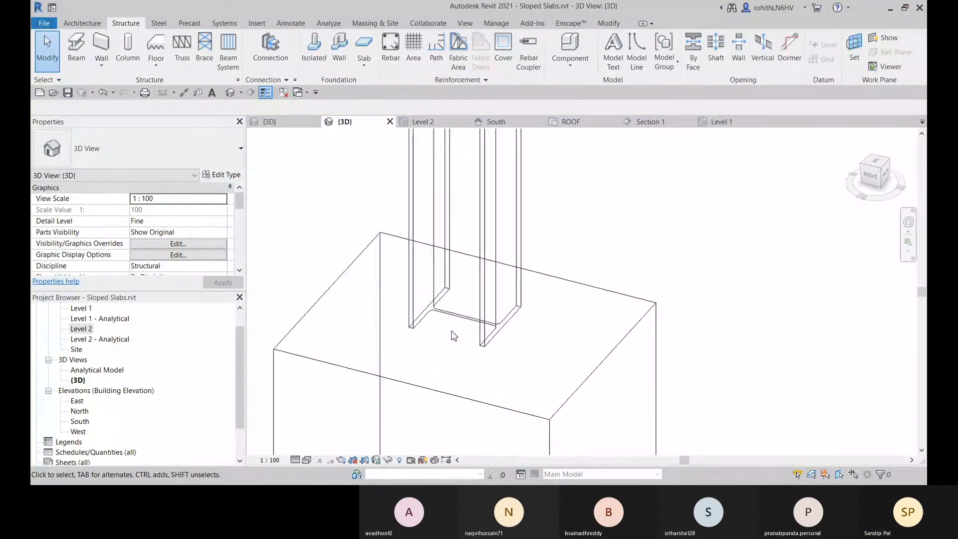
pyautogui.scroll(-4, 461, 323)
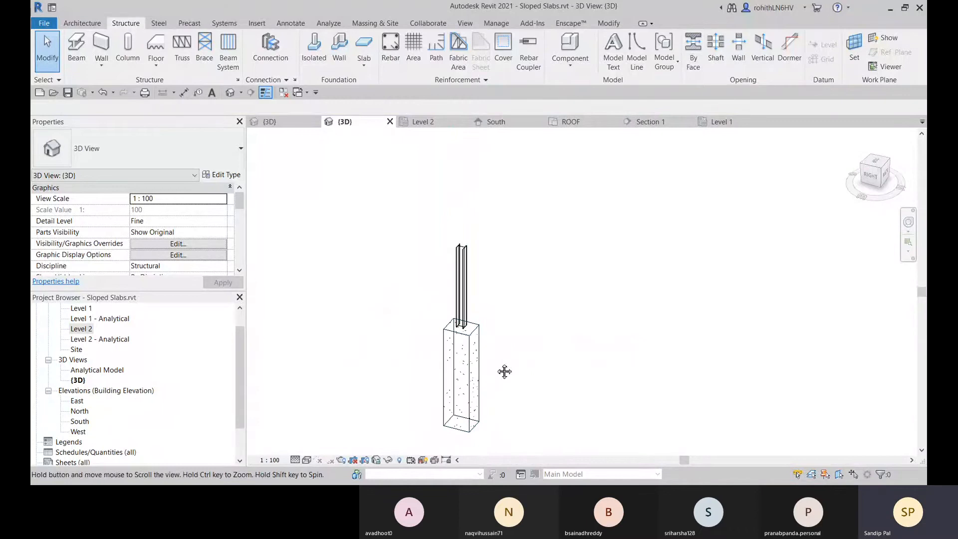
pyautogui.moveTo(505, 371); pyautogui.dragTo(537, 345, button='middle')
pyautogui.click(497, 345)
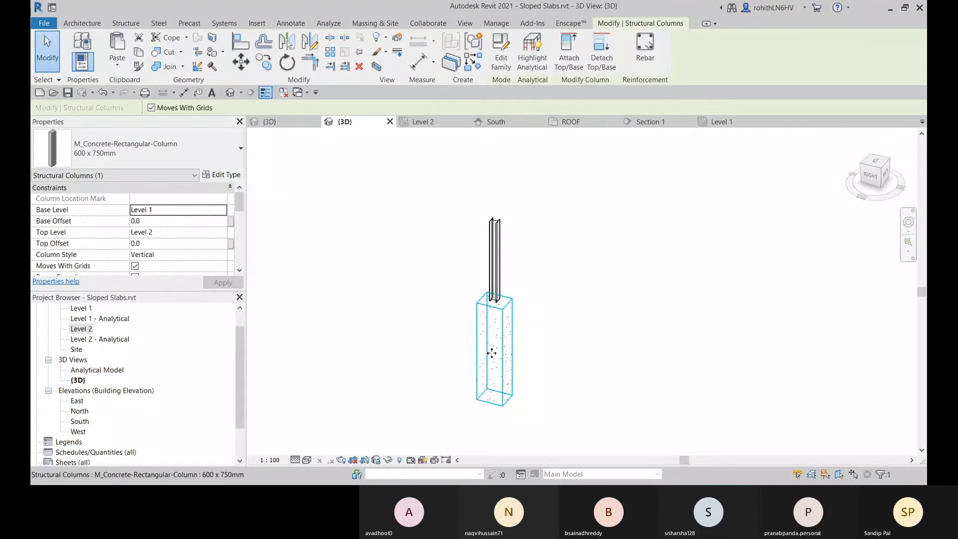
pyautogui.keyDown('shift'); pyautogui.moveTo(552, 349); pyautogui.dragTo(480, 330, button='middle'); pyautogui.keyUp('shift')
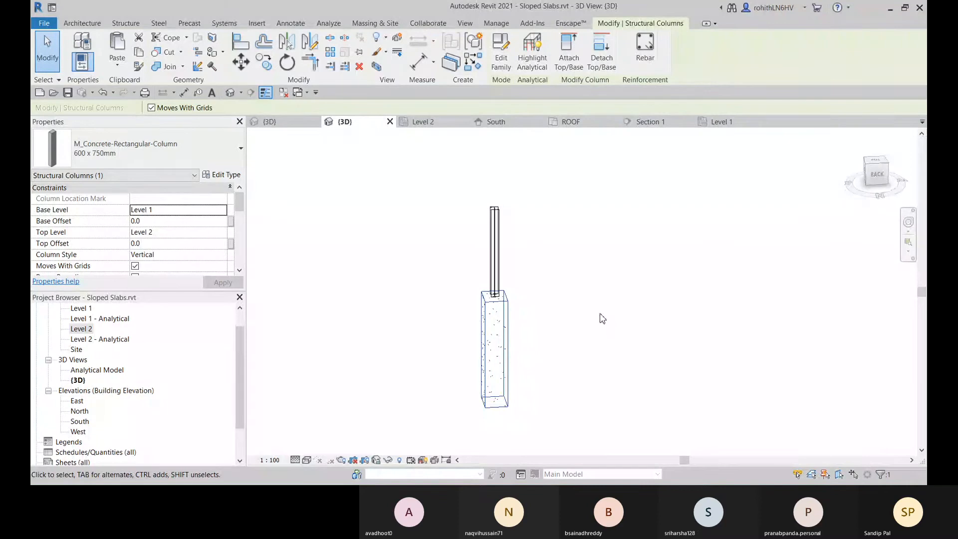
pyautogui.click(534, 314)
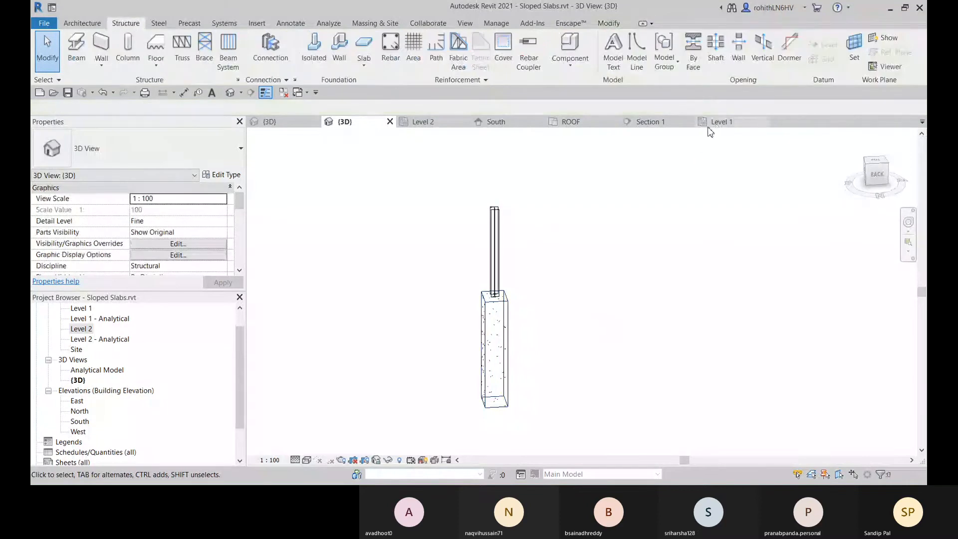
pyautogui.click(307, 460)
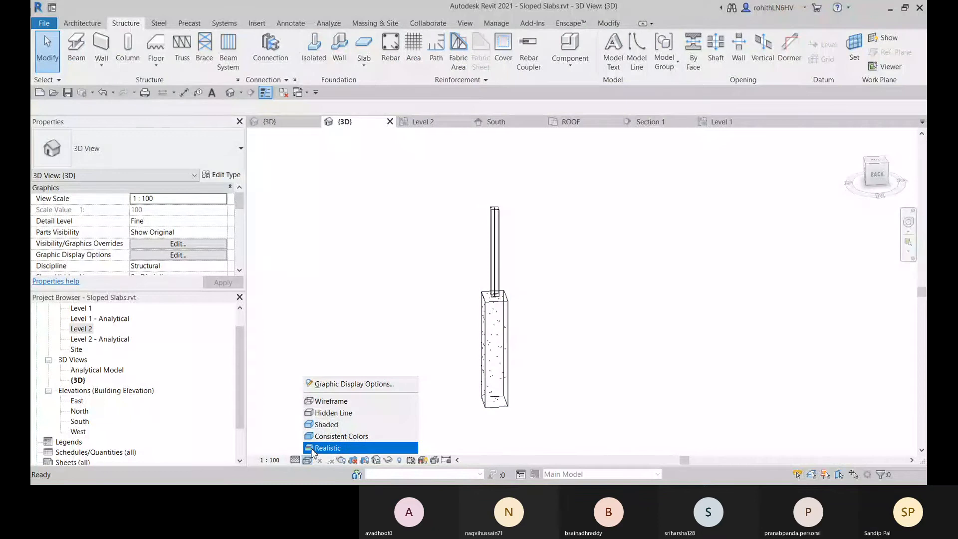
pyautogui.click(312, 450)
# In the 3D view's Visibility/Graphic Overrides, make the Anchors and Bolts subcategories of Structural Connections visible
pyautogui.click(164, 245)
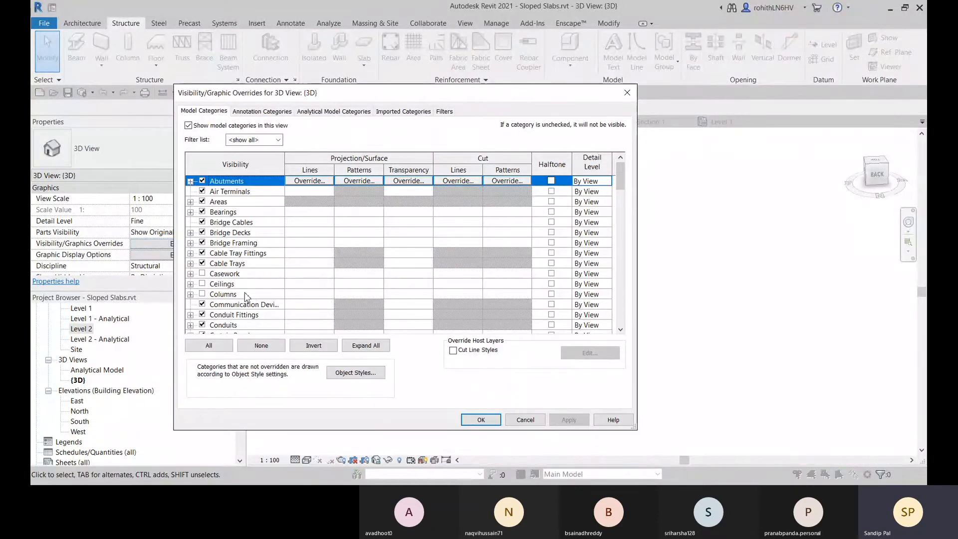
pyautogui.scroll(-5, 248, 294)
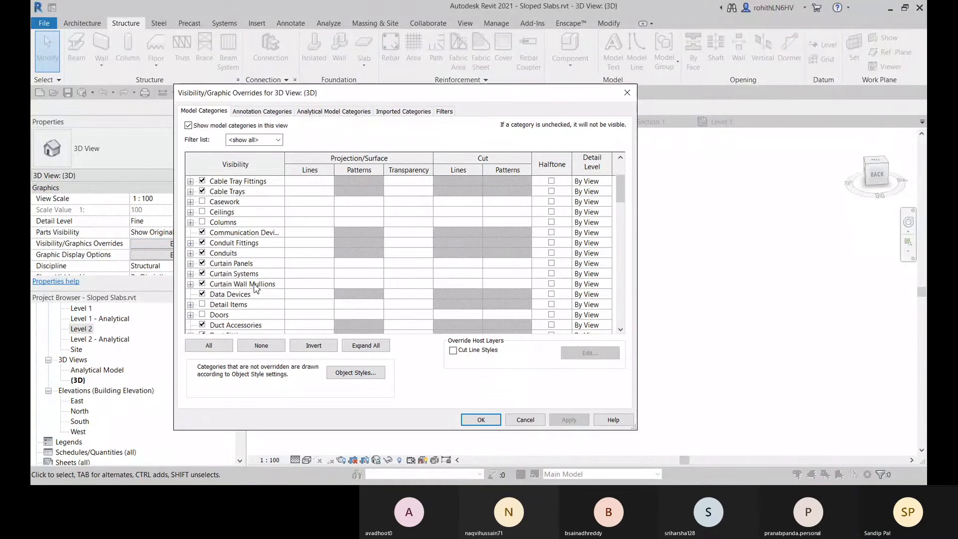
pyautogui.scroll(-7, 264, 290)
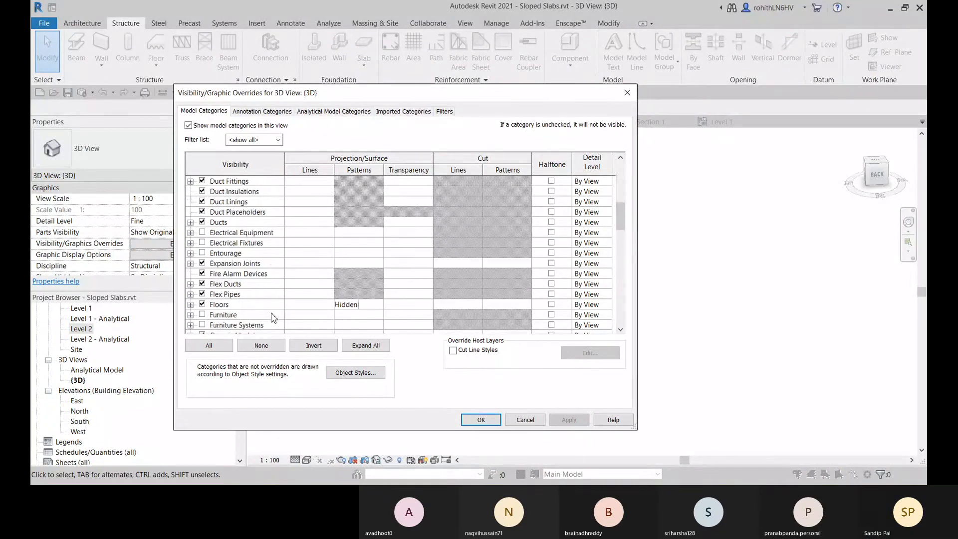
pyautogui.scroll(-8, 264, 300)
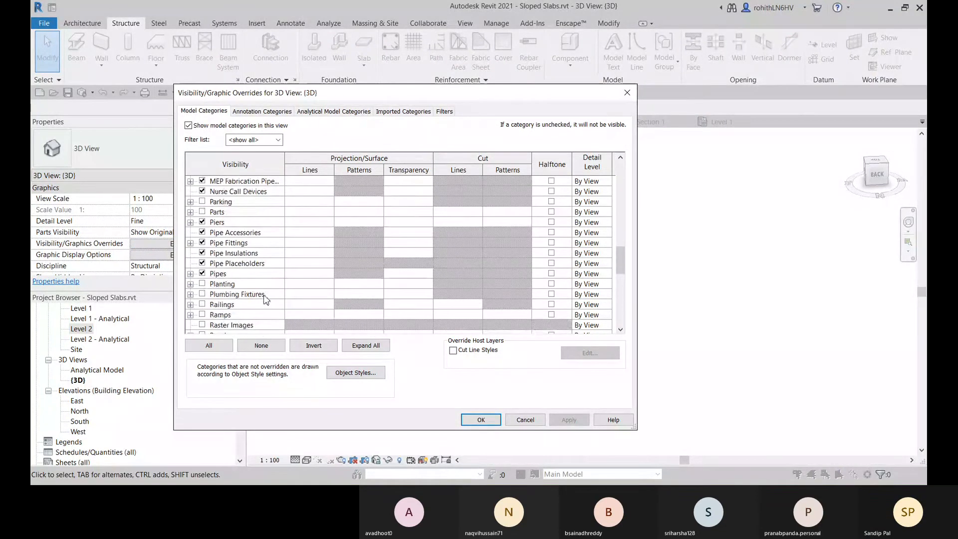
pyautogui.scroll(-1, 267, 306)
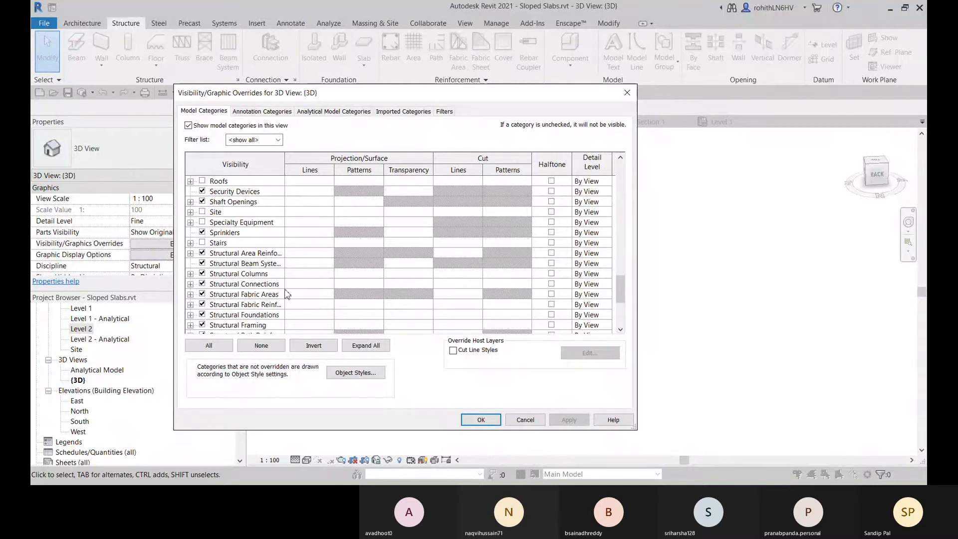
pyautogui.click(190, 284)
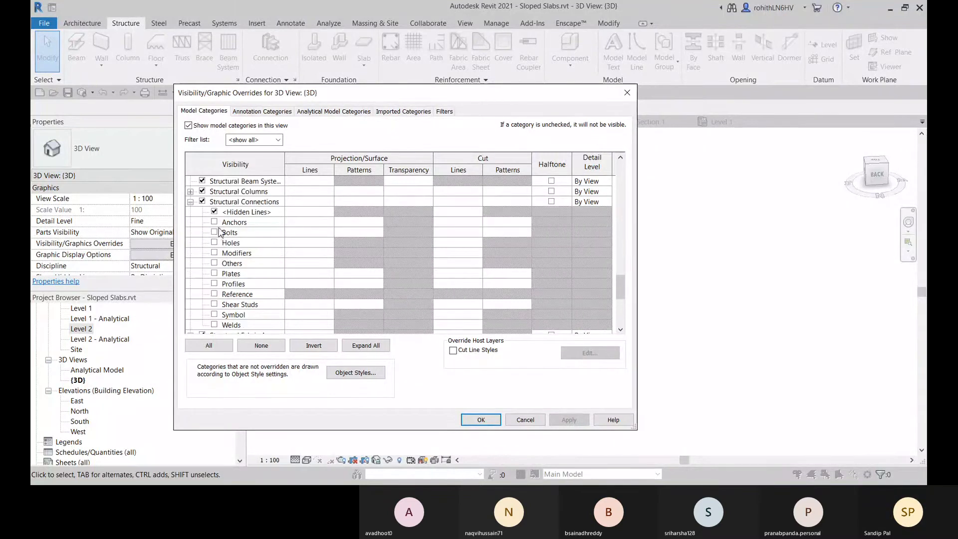
pyautogui.click(215, 223)
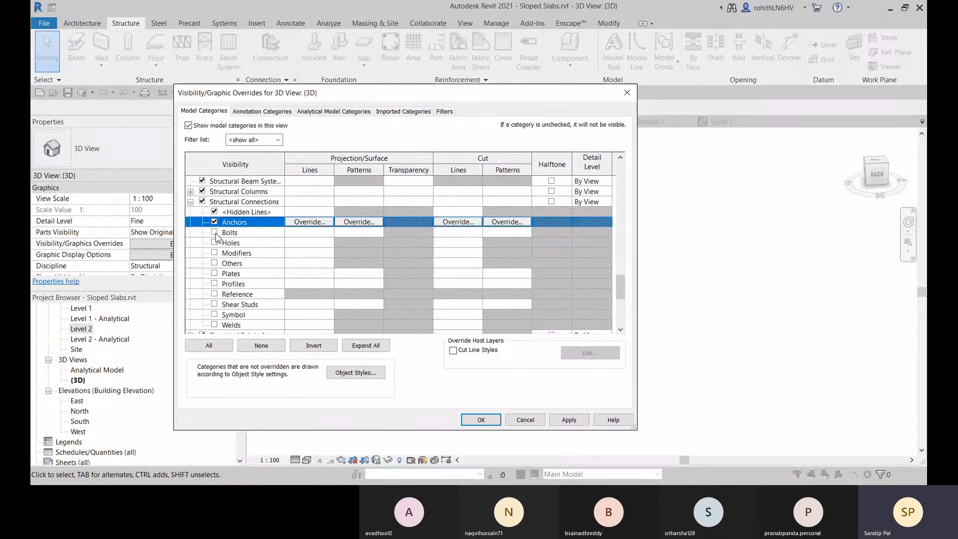
pyautogui.click(215, 233)
# Make the Holes, Modifiers, Others, Plates, Profiles, Reference, Shear Studs, Symbol and Welds subcategories of Structural Connections visible and apply the overrides
pyautogui.scroll(-1, 216, 250)
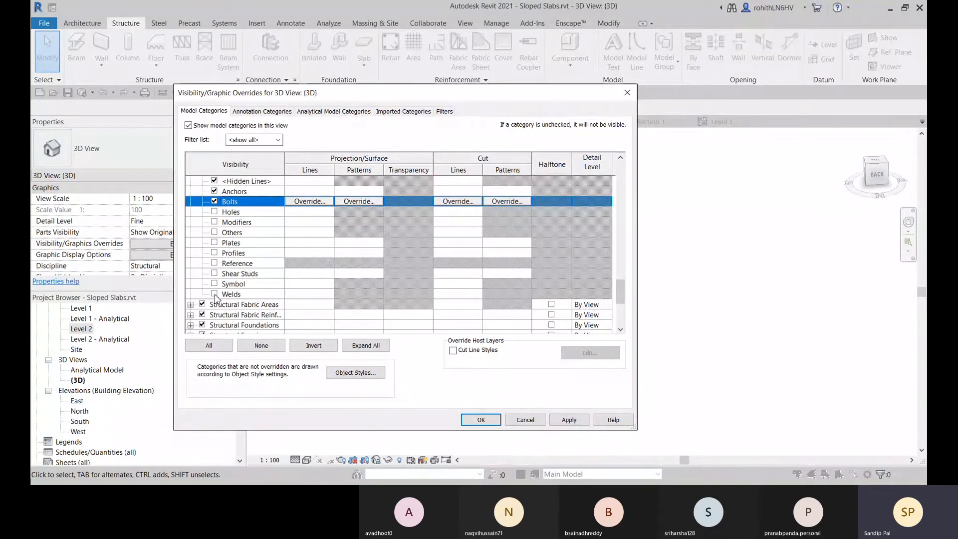
pyautogui.click(215, 294)
pyautogui.click(215, 284)
pyautogui.click(214, 274)
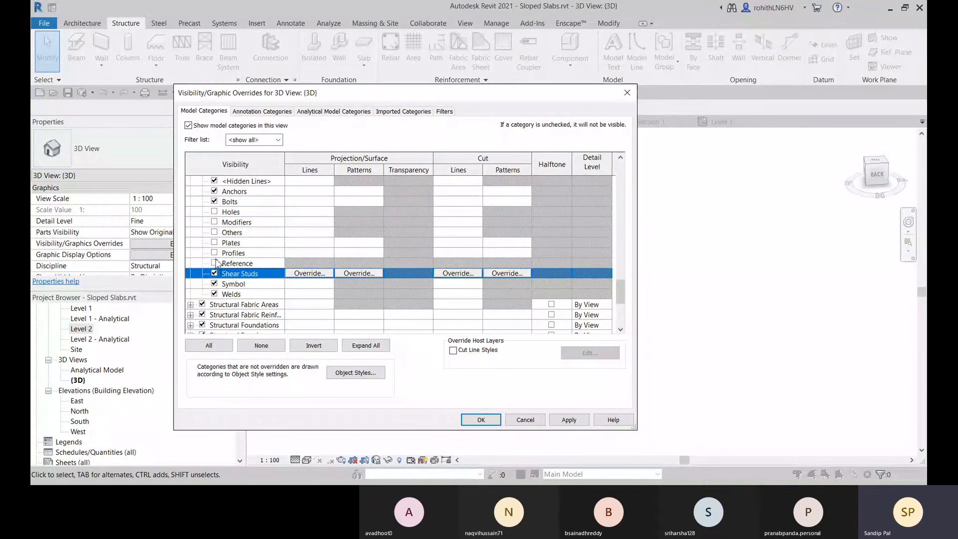
pyautogui.click(214, 264)
pyautogui.click(214, 253)
pyautogui.click(215, 242)
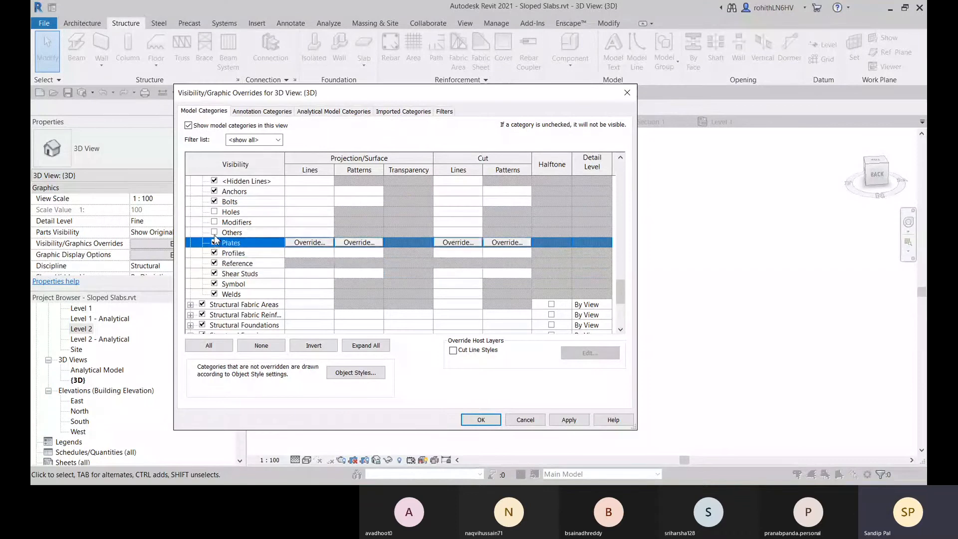
pyautogui.click(215, 233)
pyautogui.click(215, 222)
pyautogui.click(215, 212)
pyautogui.scroll(2, 245, 237)
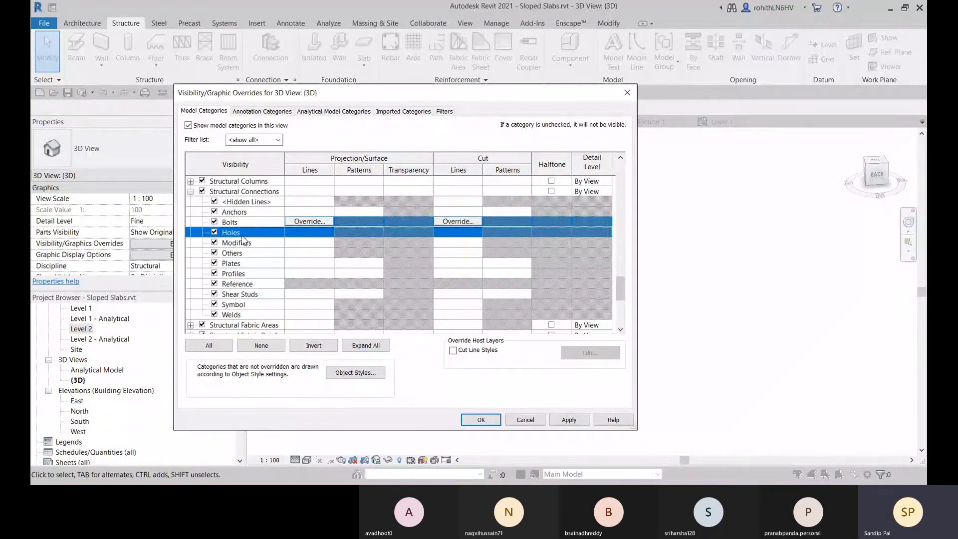
pyautogui.click(190, 223)
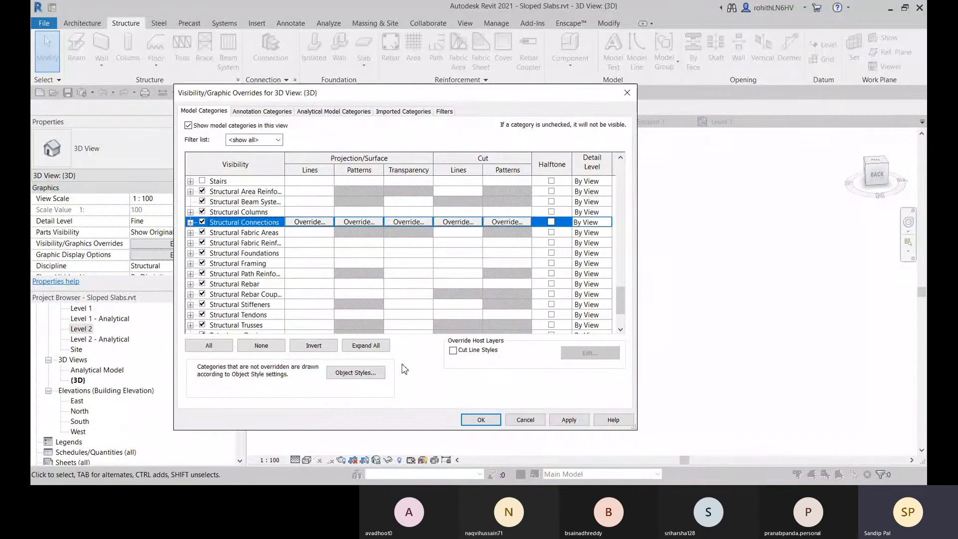
pyautogui.click(569, 419)
pyautogui.click(481, 420)
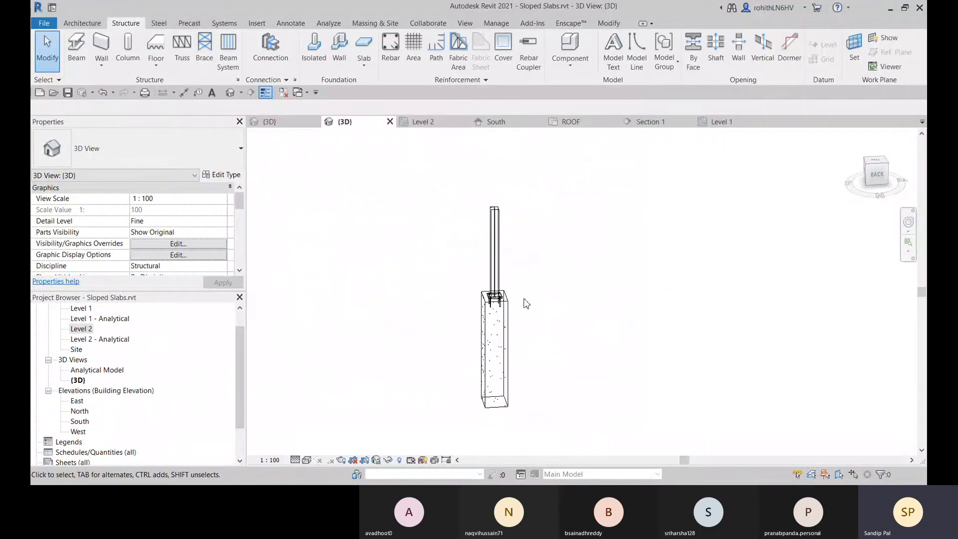
# Set the 3D view to the Realistic visual style and examine the base plate and its anchor bolts up close
pyautogui.scroll(5, 524, 302)
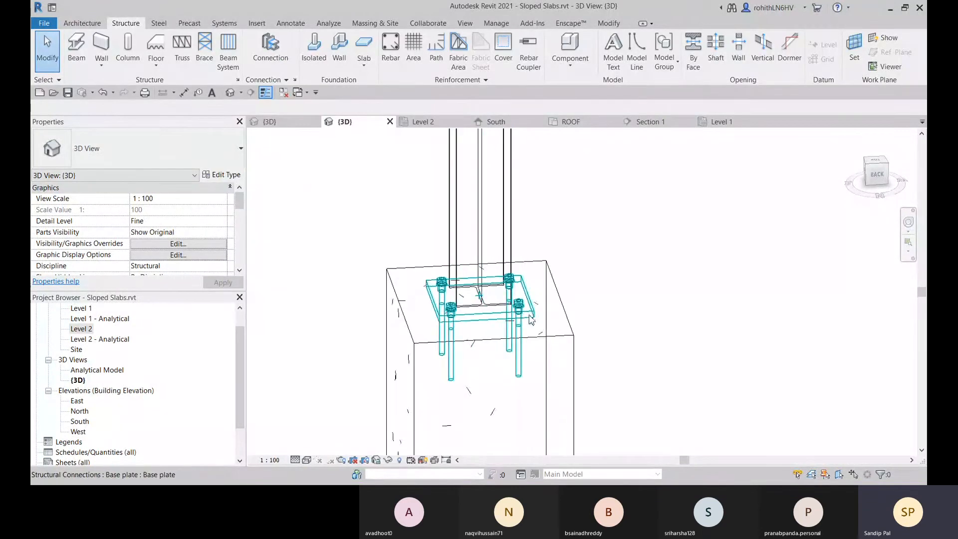
pyautogui.click(308, 460)
pyautogui.click(327, 450)
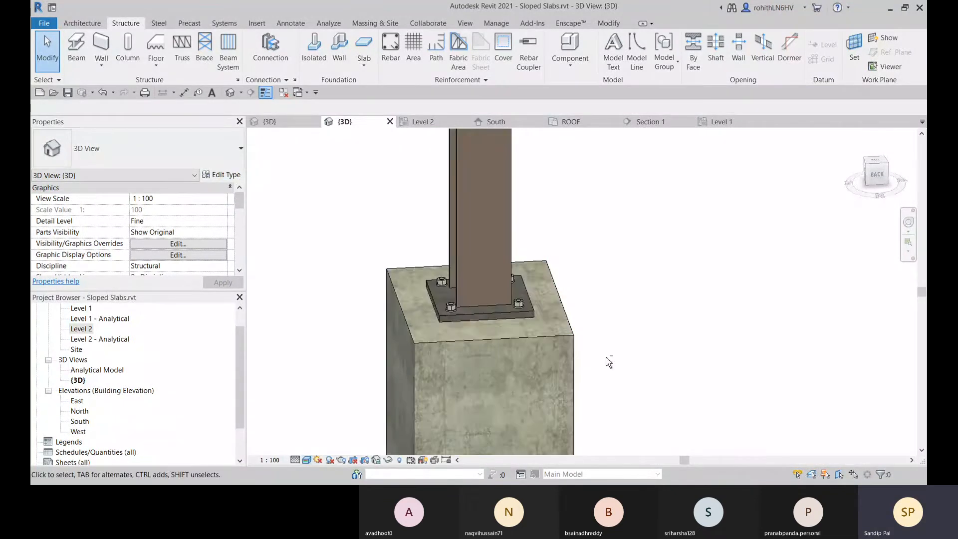
pyautogui.keyDown('shift'); pyautogui.moveTo(607, 358); pyautogui.dragTo(511, 379, button='middle'); pyautogui.keyUp('shift')
pyautogui.scroll(5, 508, 392)
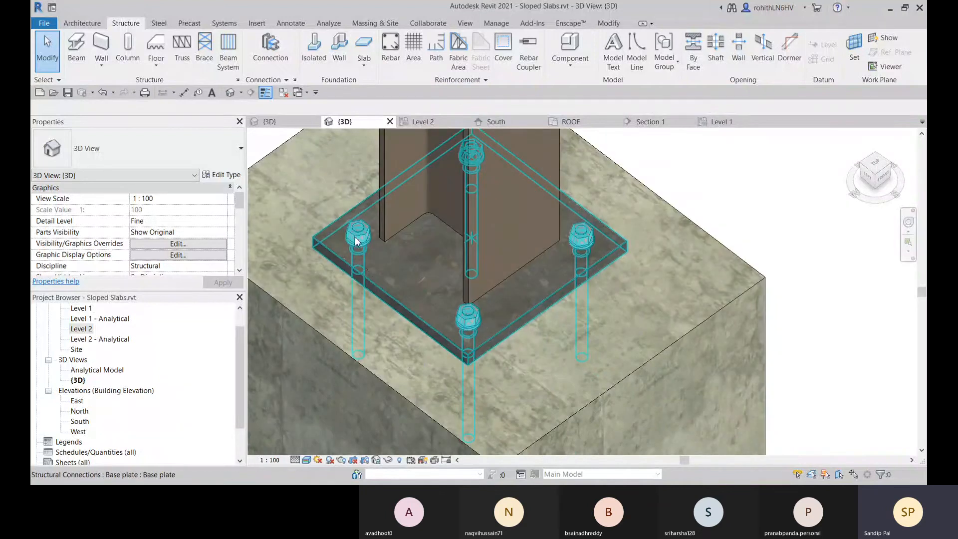
# Enable Override by Instance for the base plate connection, accepting the identical instances
pyautogui.click(552, 288)
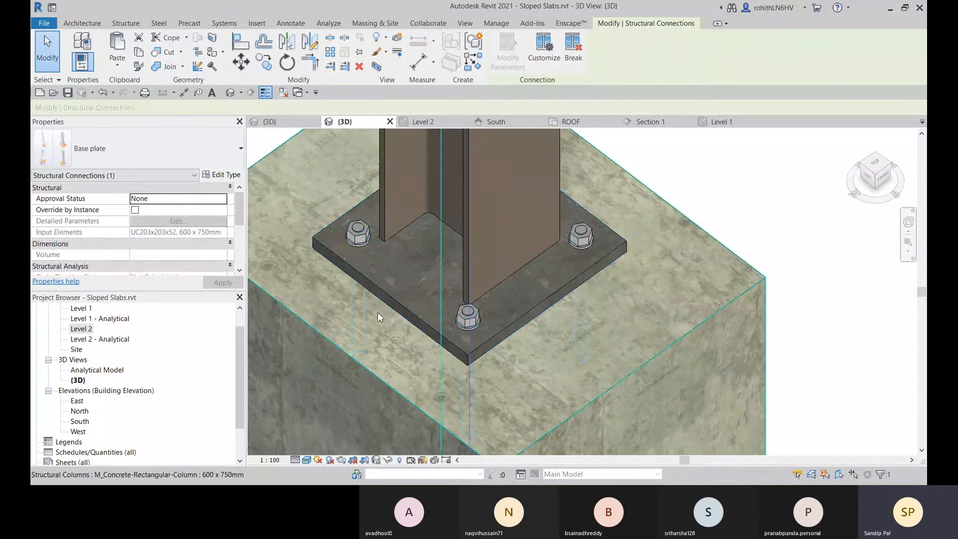
pyautogui.moveTo(402, 300); pyautogui.dragTo(466, 376, button='middle')
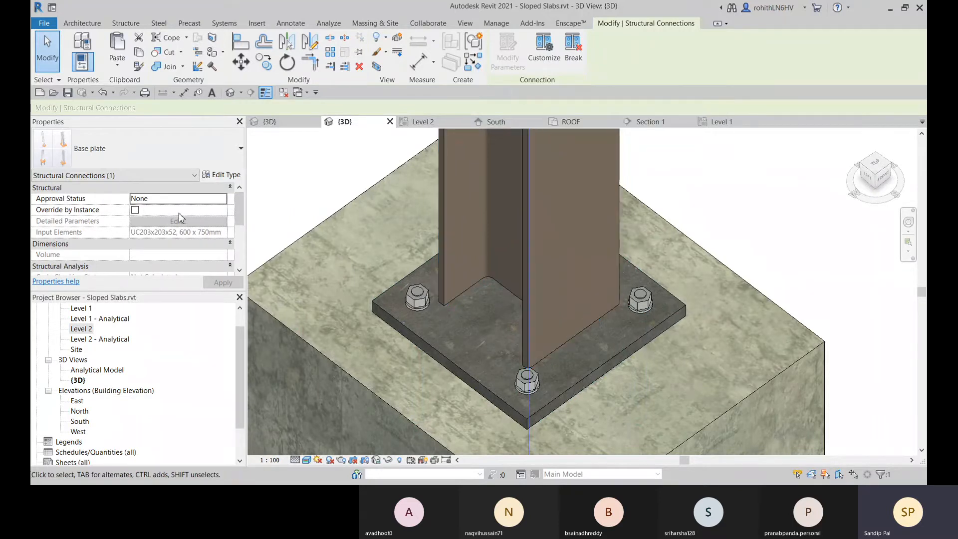
pyautogui.click(136, 211)
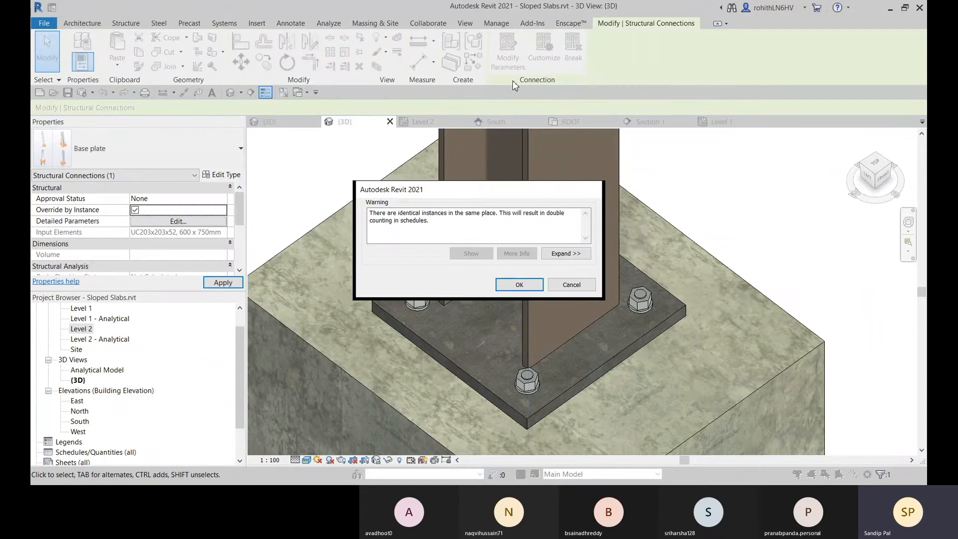
pyautogui.click(518, 285)
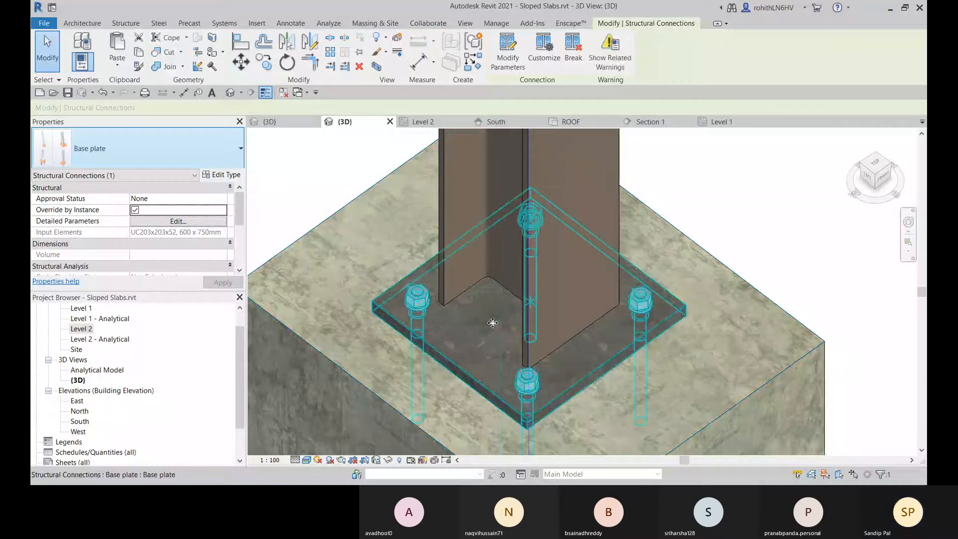
# Reselect the base plate connection, enable Override by Instance for it and open its detailed parameters
pyautogui.keyDown('shift'); pyautogui.moveTo(528, 362); pyautogui.dragTo(569, 287, button='middle'); pyautogui.keyUp('shift')
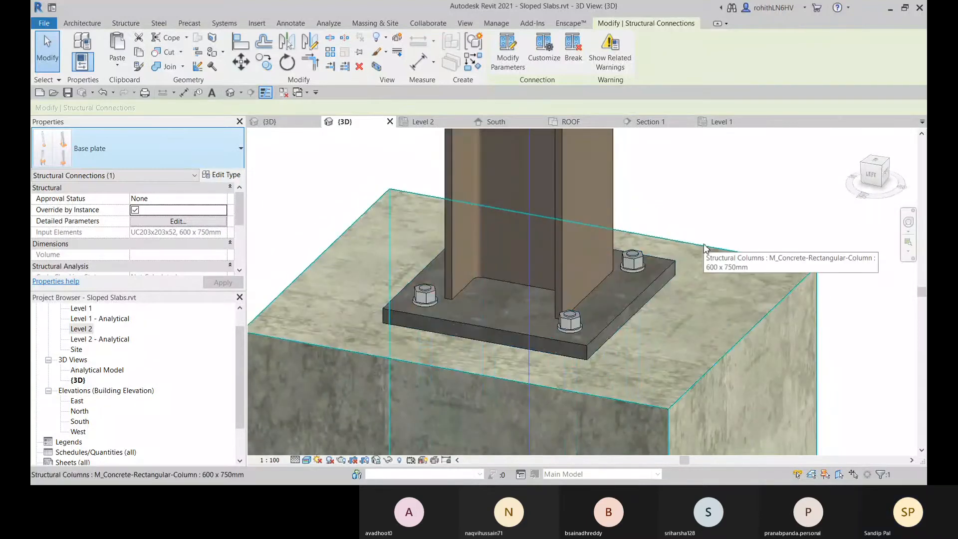
pyautogui.press('Escape')
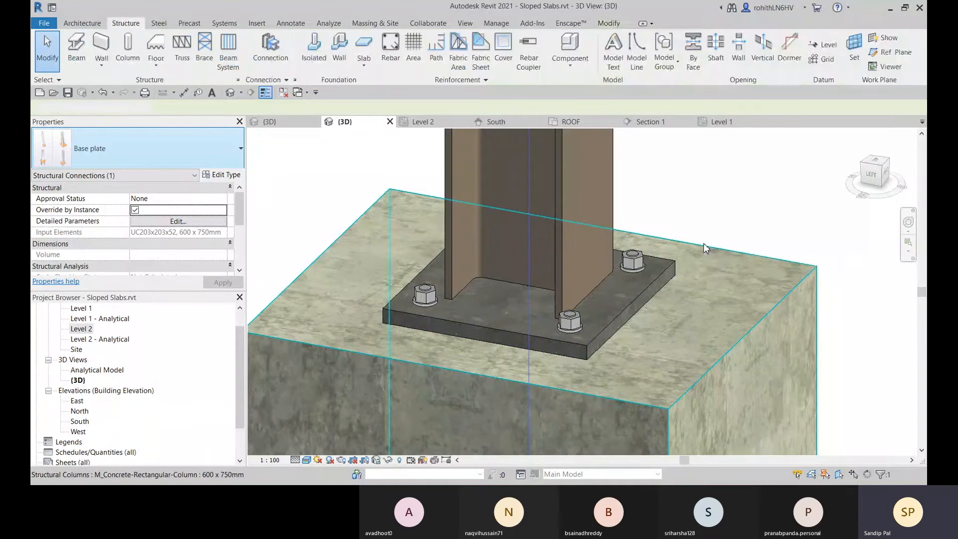
pyautogui.click(509, 338)
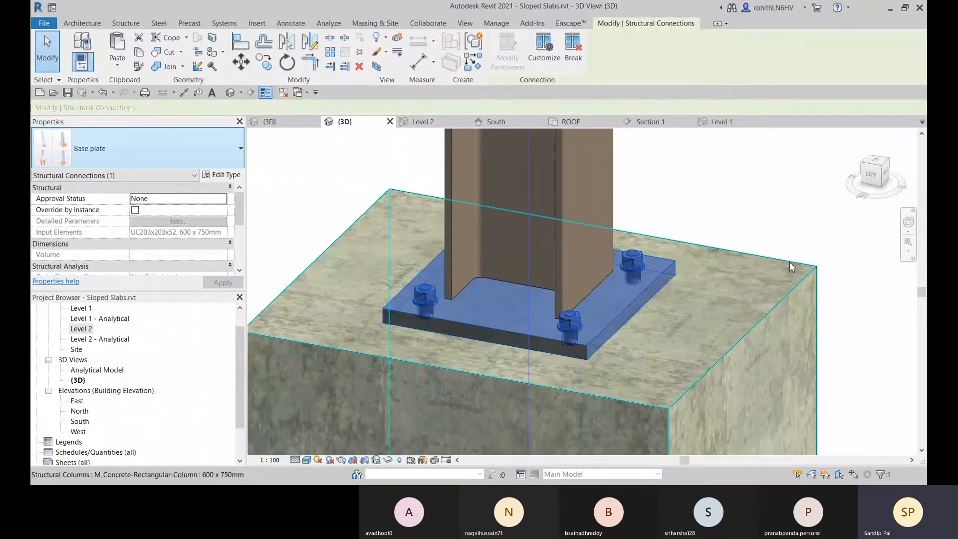
pyautogui.press('Escape')
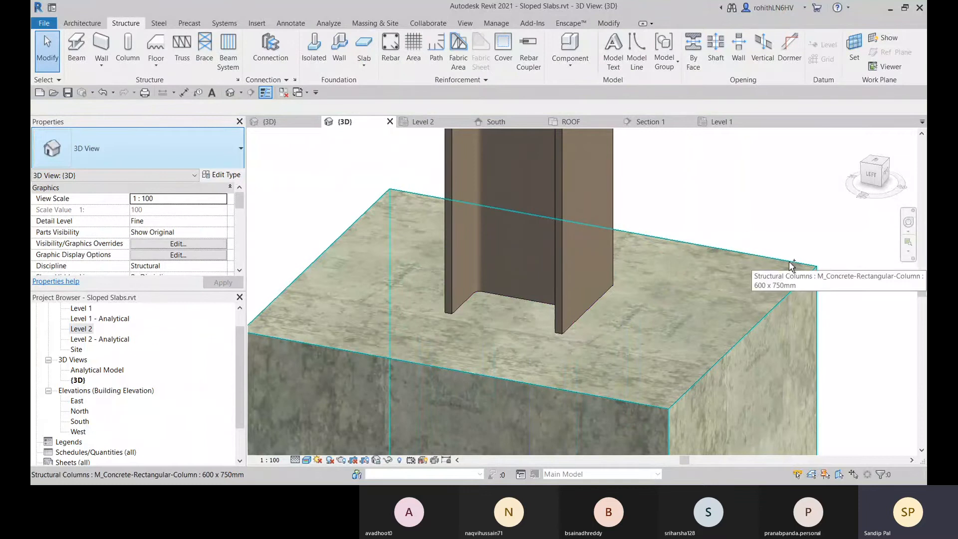
pyautogui.click(503, 307)
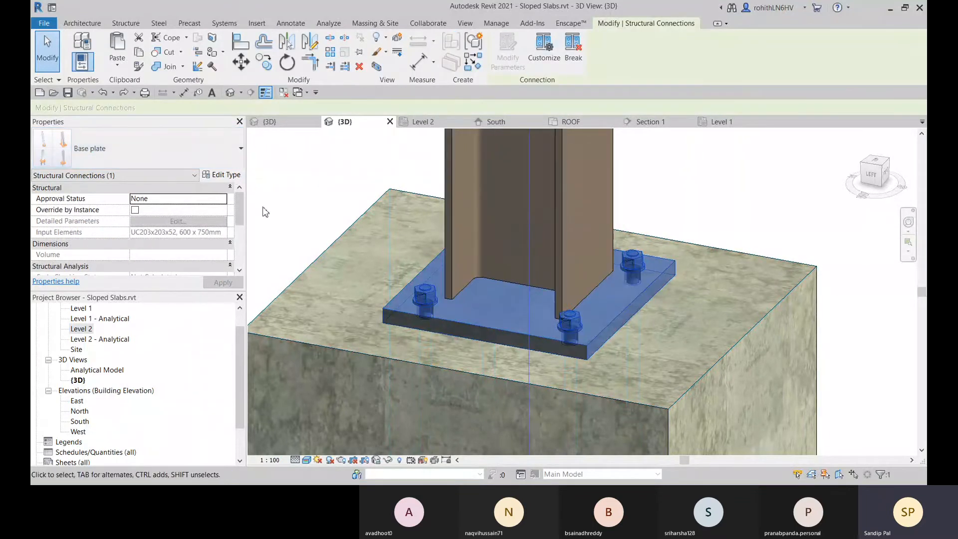
pyautogui.click(135, 210)
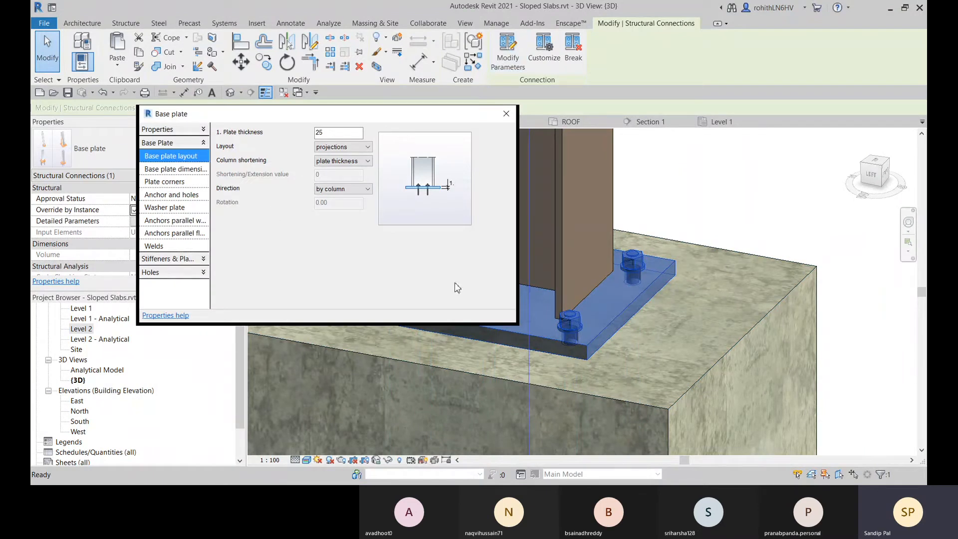
# Examine the base plate from several angles and review its plate thickness and the available Layout options
pyautogui.keyDown('shift'); pyautogui.moveTo(655, 284); pyautogui.dragTo(563, 409, button='middle'); pyautogui.keyUp('shift')
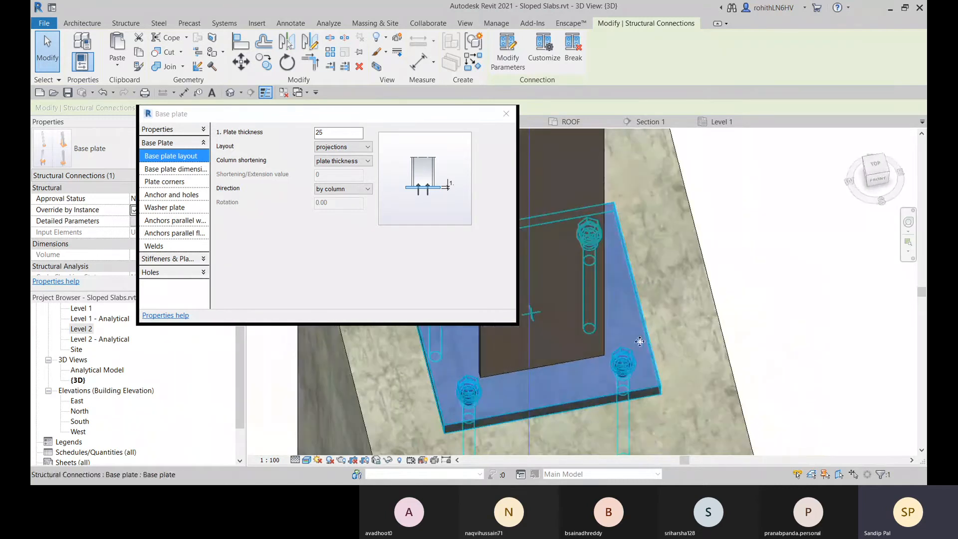
pyautogui.keyDown('shift'); pyautogui.moveTo(510, 355); pyautogui.dragTo(537, 321, button='middle'); pyautogui.keyUp('shift')
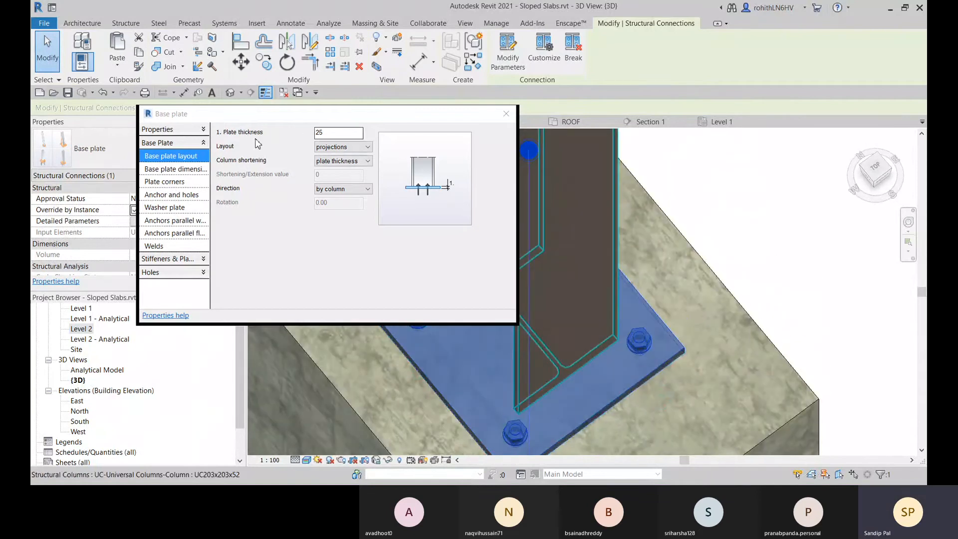
pyautogui.click(329, 133)
pyautogui.click(342, 148)
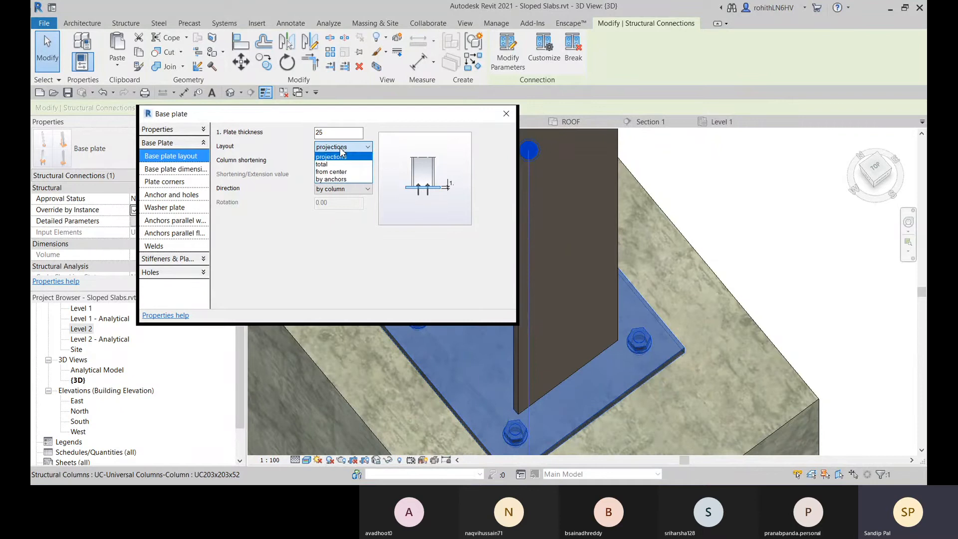
pyautogui.click(342, 150)
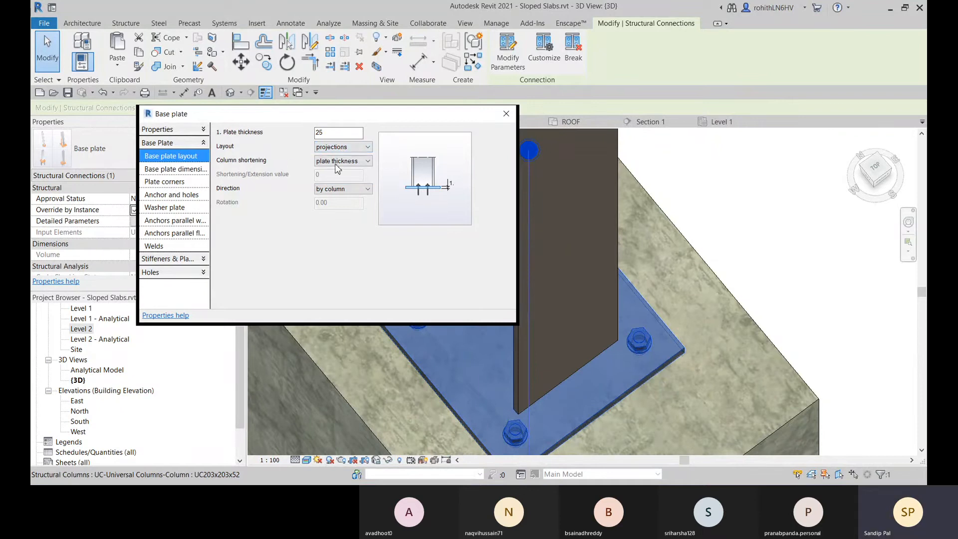
# Set the base plate layout's column shortening to value and its direction to horizontal
pyautogui.click(353, 165)
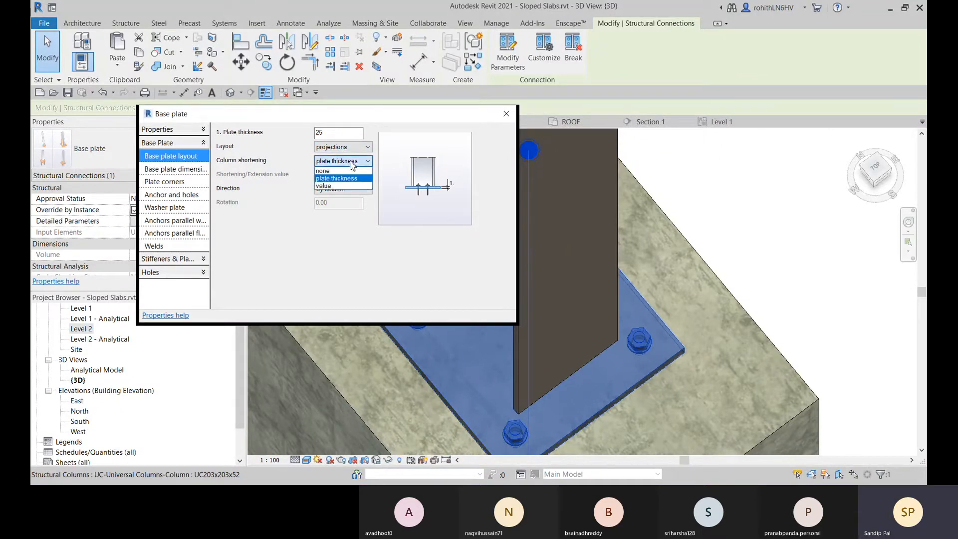
pyautogui.click(349, 161)
pyautogui.click(350, 161)
pyautogui.click(339, 186)
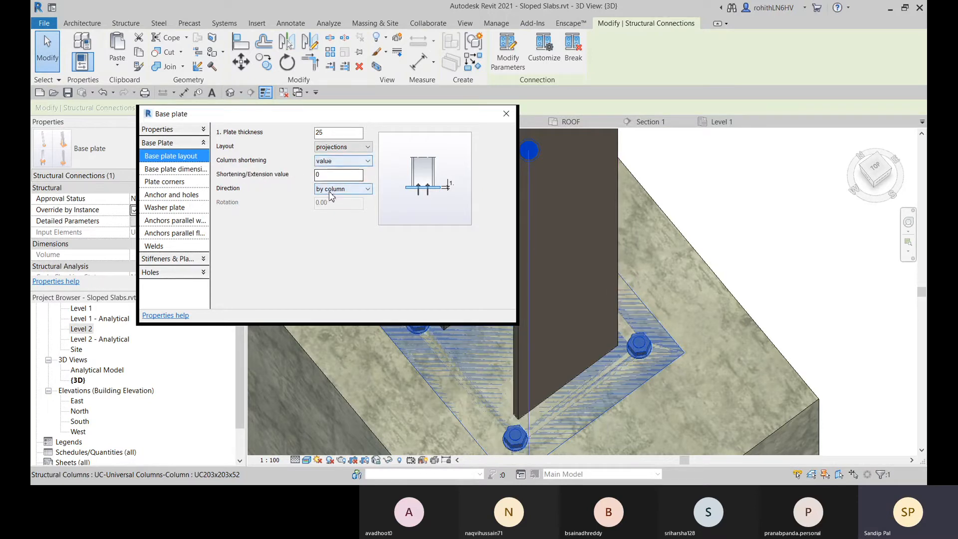
pyautogui.click(329, 190)
pyautogui.click(328, 206)
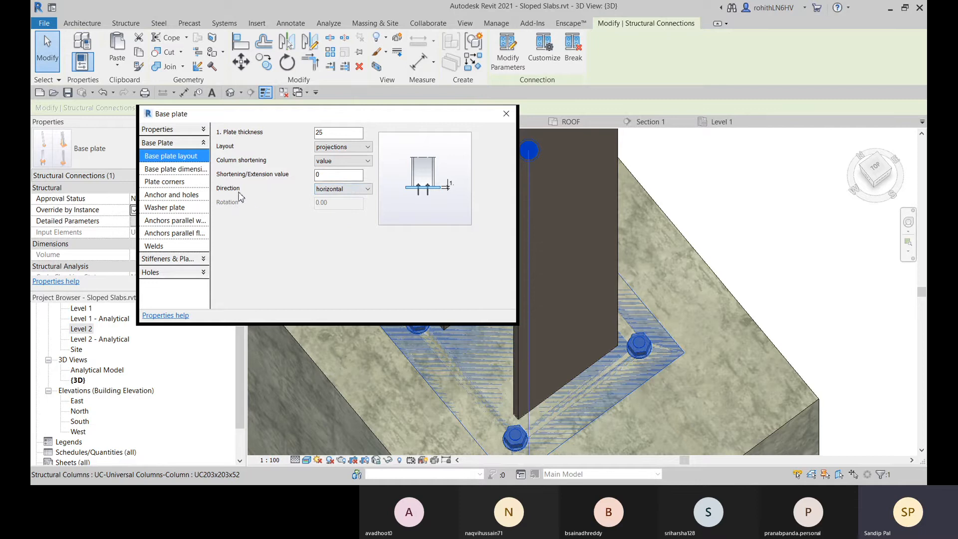
# Set the column shortening to none, try the vertical direction, and return the direction to by column
pyautogui.click(350, 161)
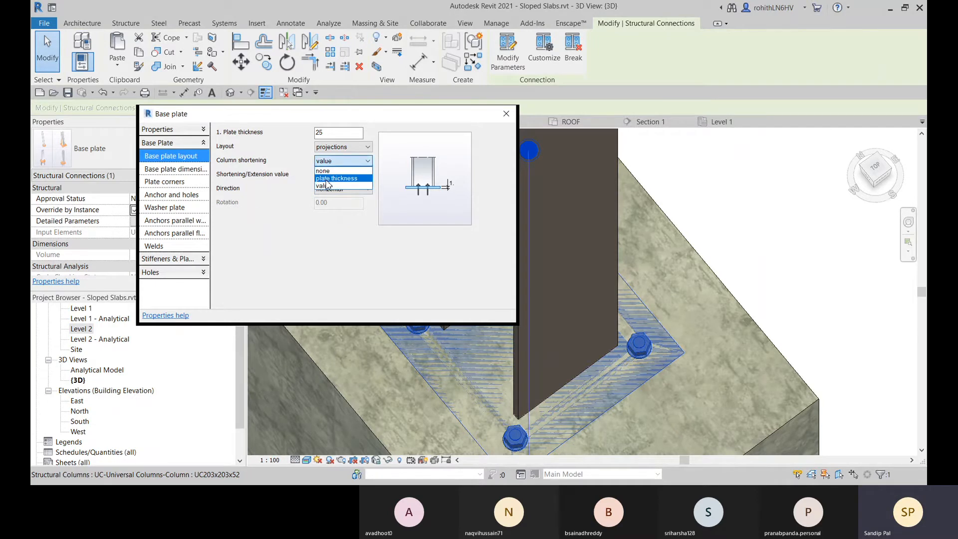
pyautogui.click(323, 171)
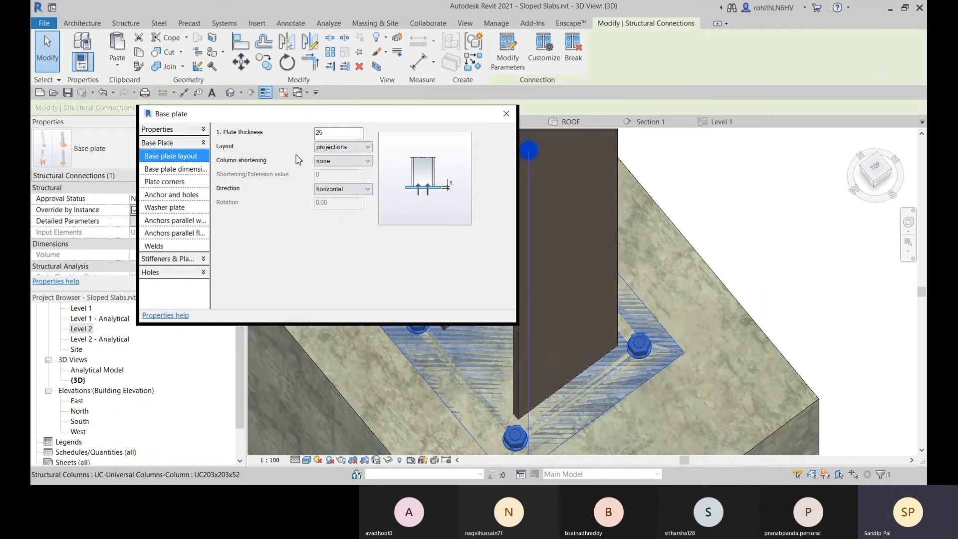
pyautogui.click(367, 189)
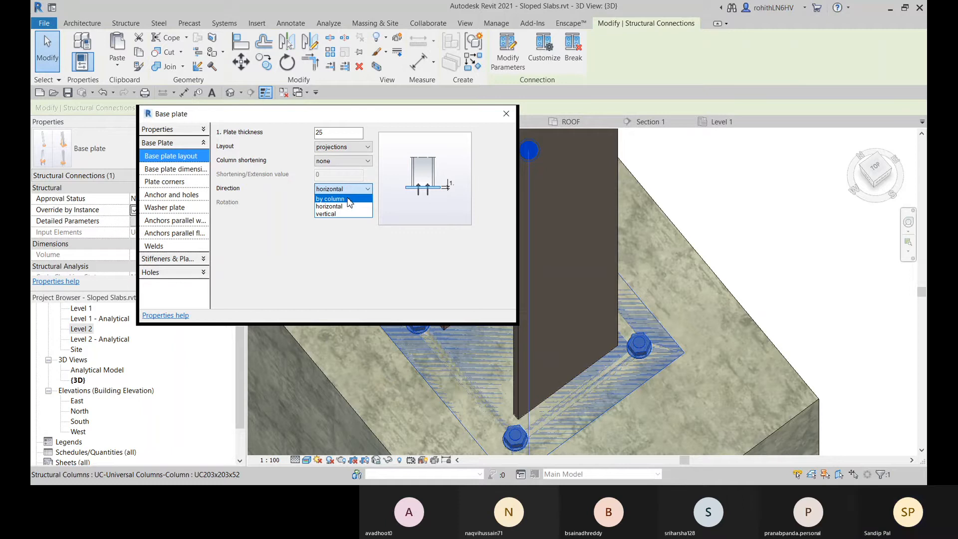
pyautogui.click(343, 214)
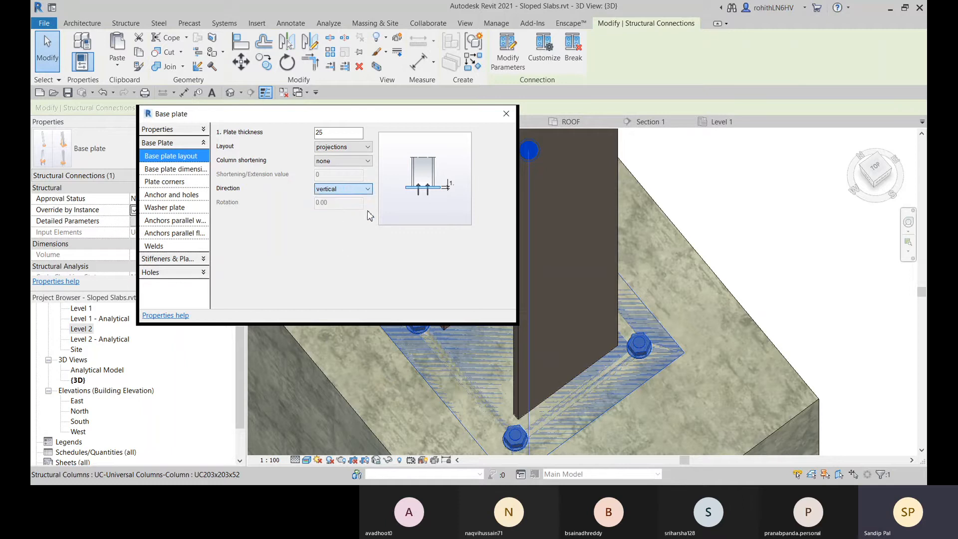
pyautogui.click(343, 189)
pyautogui.click(334, 196)
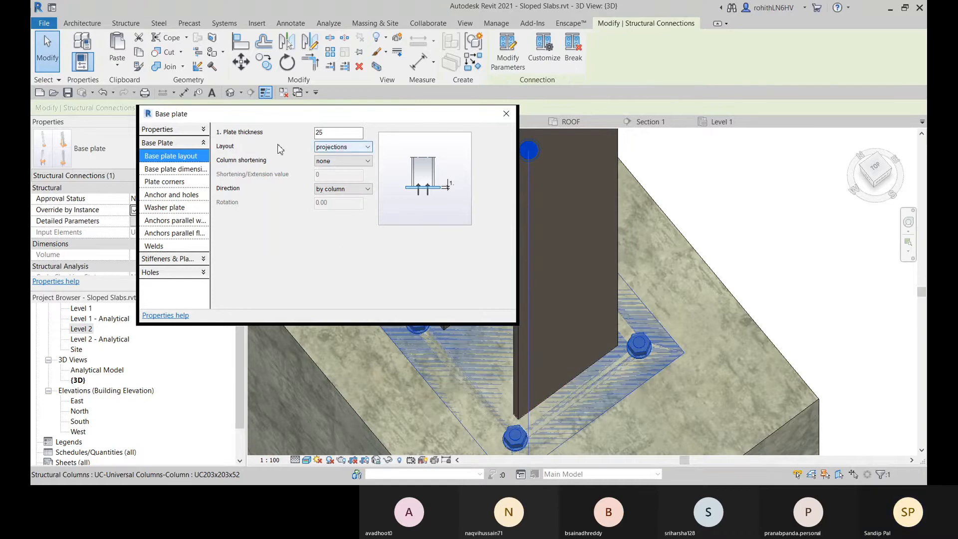
# Check the base plate dimensions, get a closer view of the plate, and set the column shortening to plate thickness
pyautogui.click(172, 171)
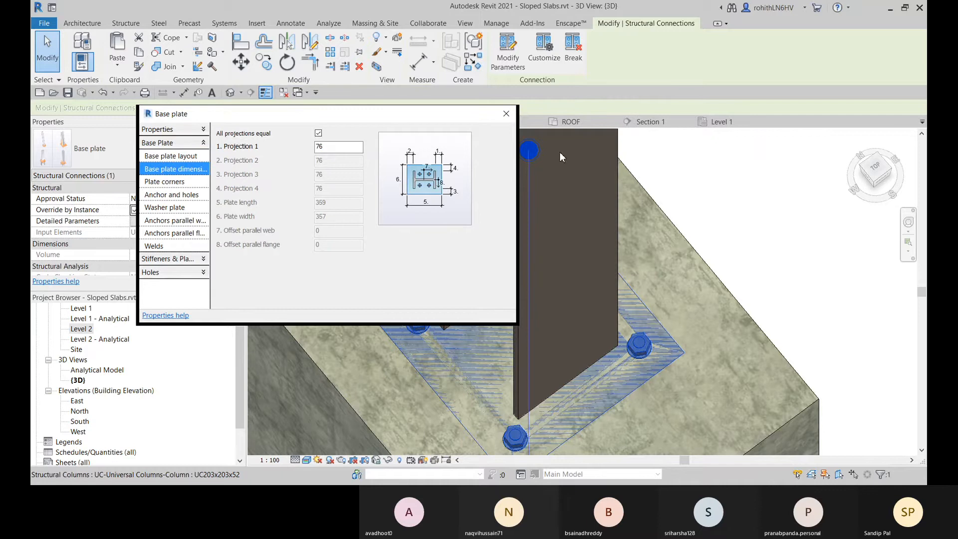
pyautogui.click(506, 114)
pyautogui.keyDown('shift'); pyautogui.moveTo(661, 261); pyautogui.dragTo(801, 104, button='middle'); pyautogui.keyUp('shift')
pyautogui.scroll(3, 518, 286)
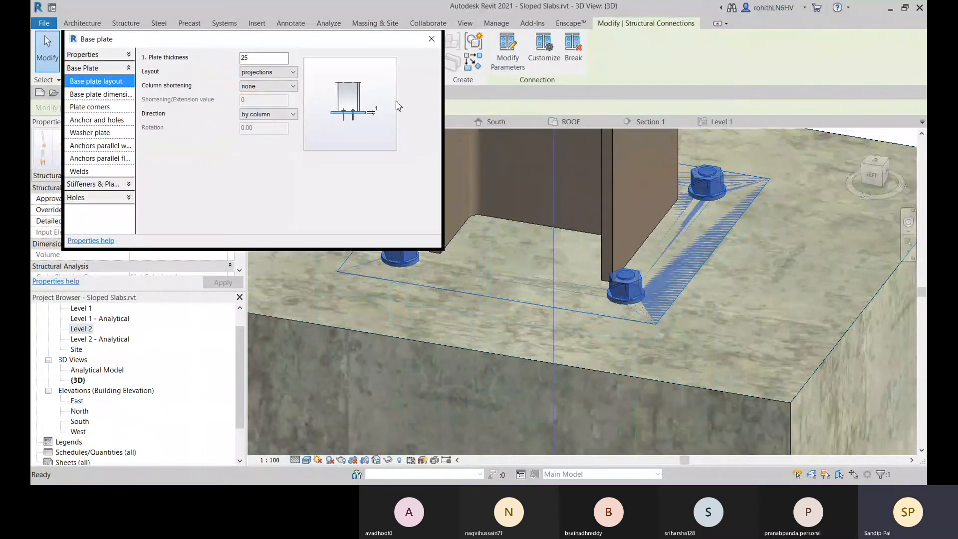
pyautogui.click(253, 90)
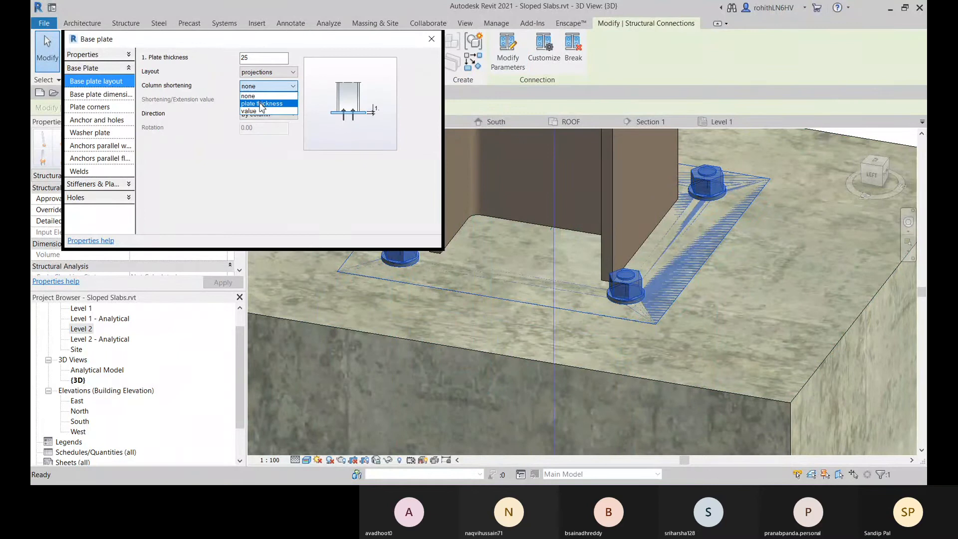
pyautogui.click(262, 103)
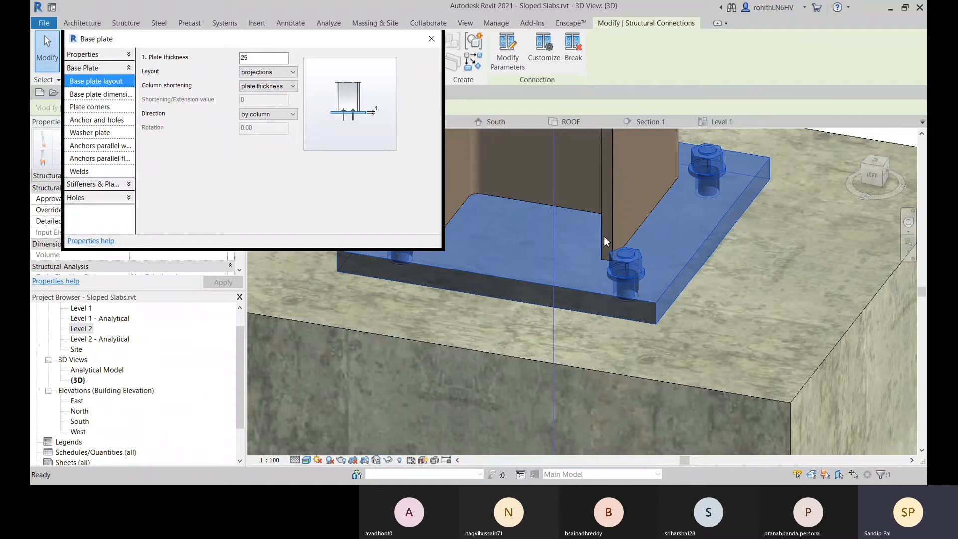
# Set the column shortening to value with a Shortening/Extension value of 20
pyautogui.moveTo(590, 306)
pyautogui.keyDown('shift'); pyautogui.mouseDown(button='middle')
pyautogui.moveTo(577, 309)
pyautogui.moveTo(556, 222)
pyautogui.moveTo(534, 200)
pyautogui.moveTo(603, 170)
pyautogui.moveTo(562, 214)
pyautogui.moveTo(603, 275)
pyautogui.moveTo(603, 300)
pyautogui.mouseUp(button='middle'); pyautogui.keyUp('shift')
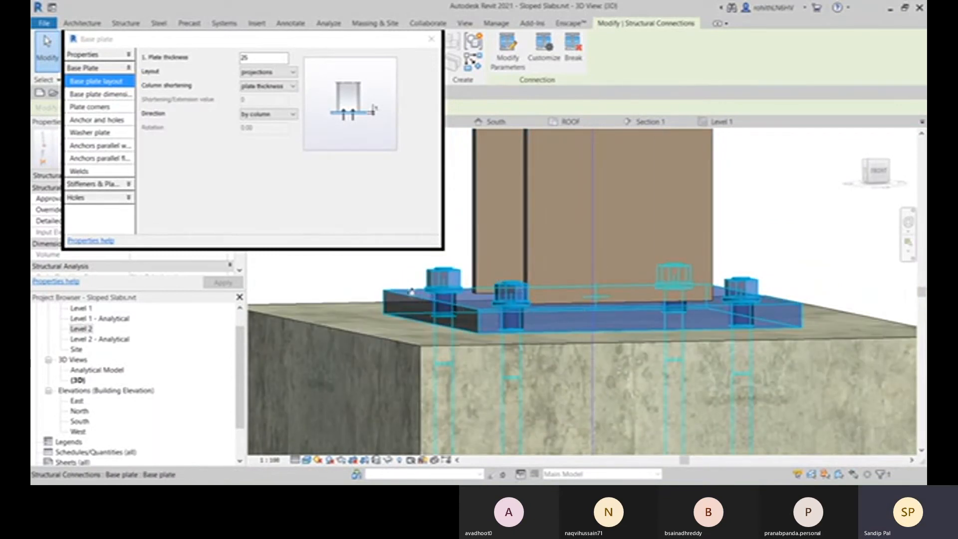
pyautogui.keyDown('shift'); pyautogui.moveTo(349, 294); pyautogui.dragTo(409, 322, button='middle'); pyautogui.keyUp('shift')
pyautogui.click(267, 87)
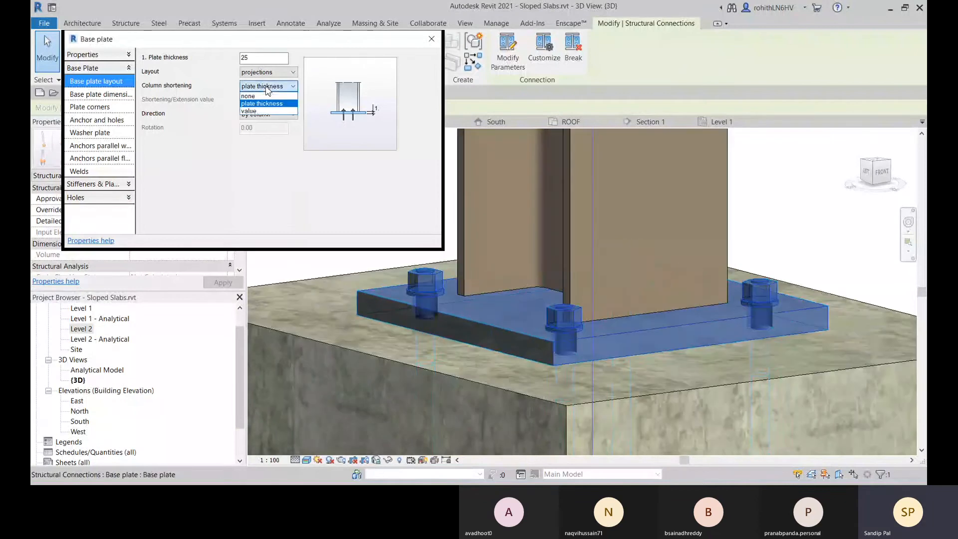
pyautogui.click(253, 111)
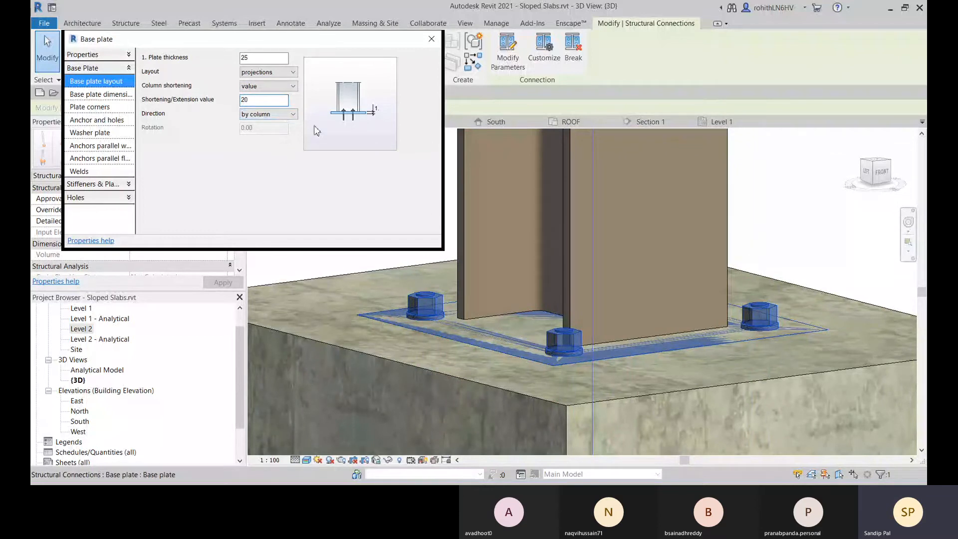
pyautogui.click(267, 60)
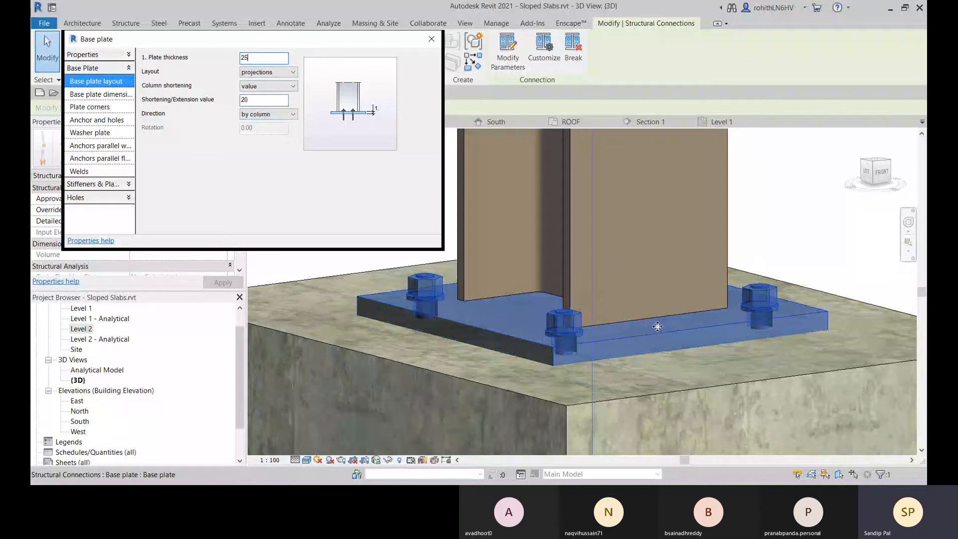
# Examine the column end against the base plate from the front and return the column shortening to plate thickness
pyautogui.keyDown('shift'); pyautogui.moveTo(657, 327); pyautogui.dragTo(466, 339, button='middle'); pyautogui.keyUp('shift')
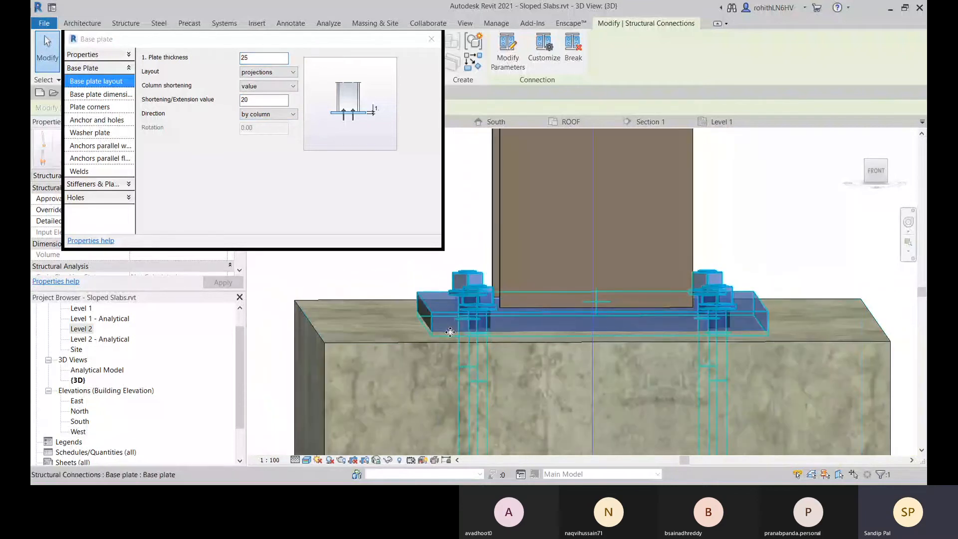
pyautogui.keyDown('shift'); pyautogui.moveTo(450, 323); pyautogui.dragTo(667, 353, button='middle'); pyautogui.keyUp('shift')
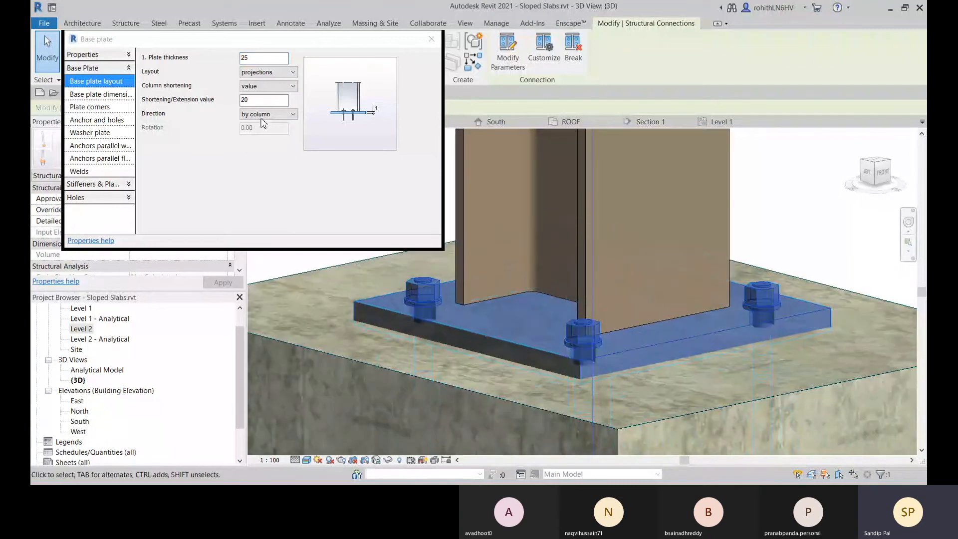
pyautogui.click(258, 101)
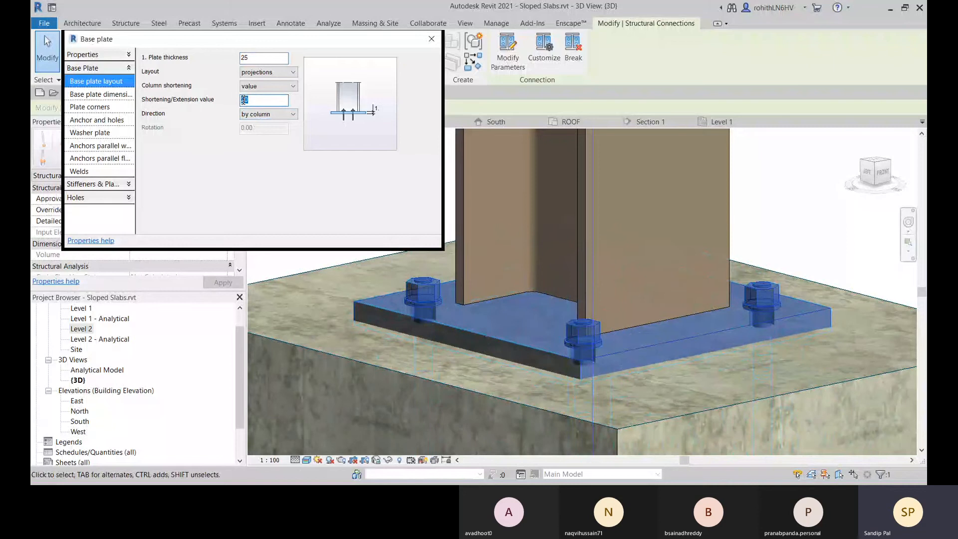
pyautogui.click(279, 86)
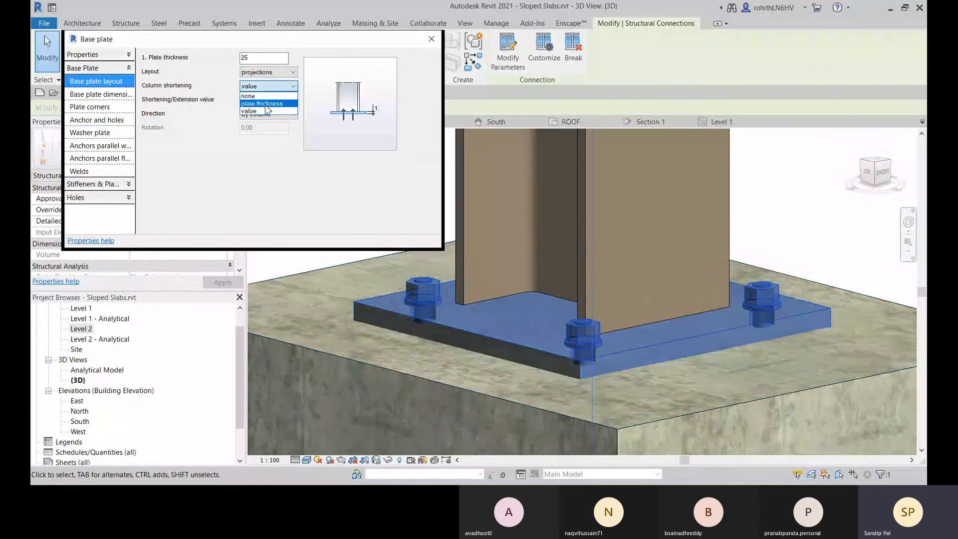
pyautogui.click(267, 108)
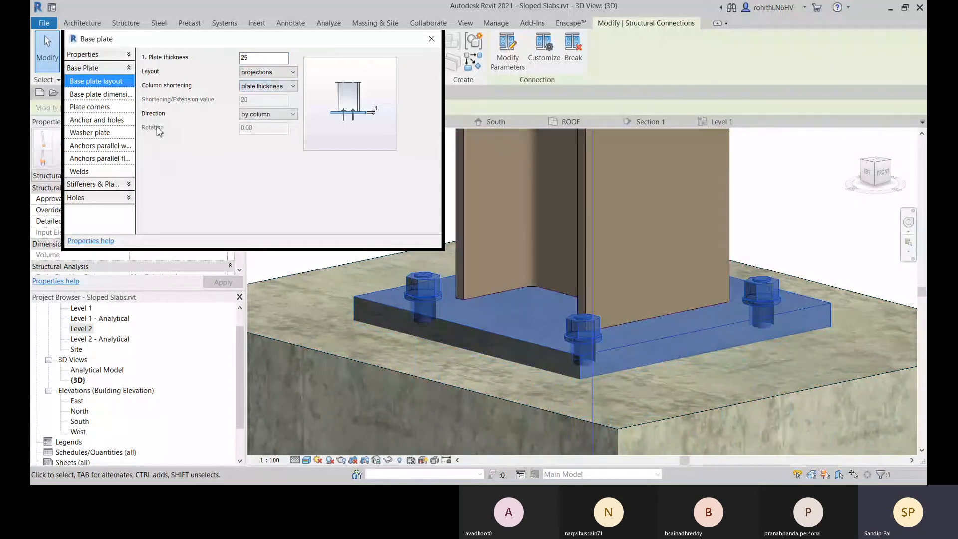
# Try the horizontal direction for the base plate and return it to by column
pyautogui.click(274, 118)
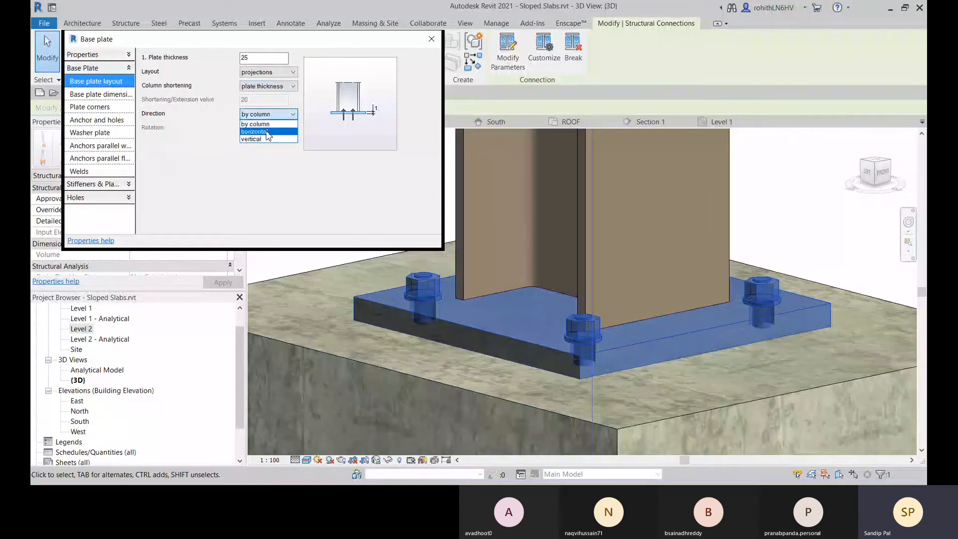
pyautogui.click(268, 132)
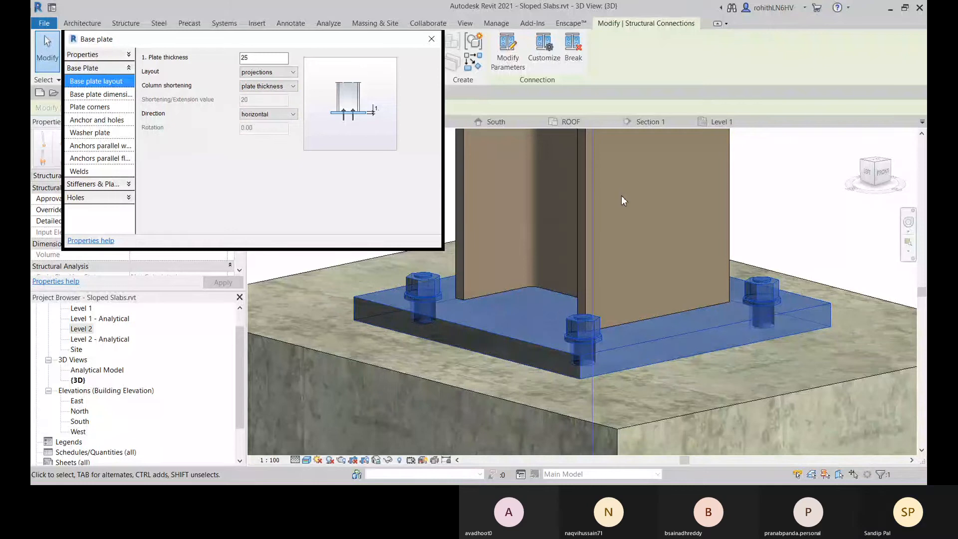
pyautogui.click(251, 115)
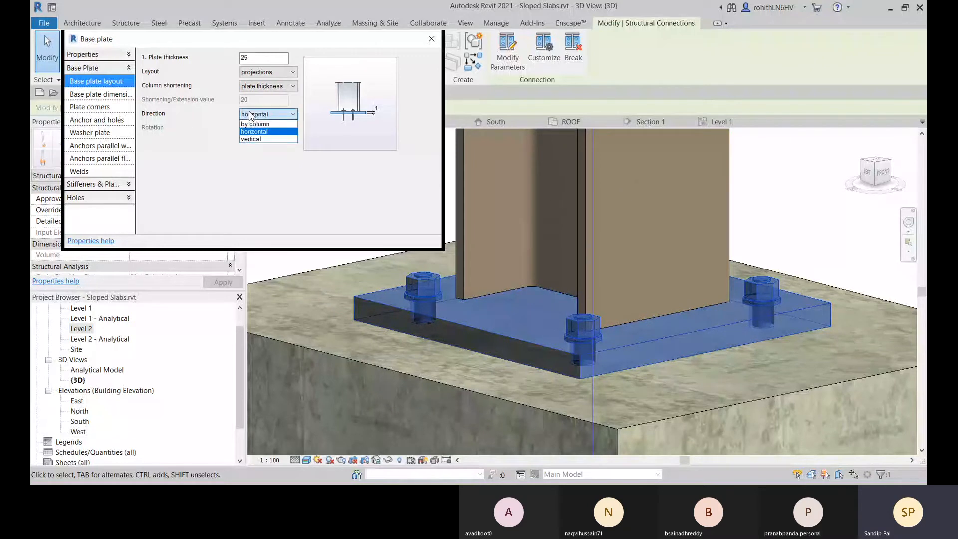
pyautogui.click(272, 125)
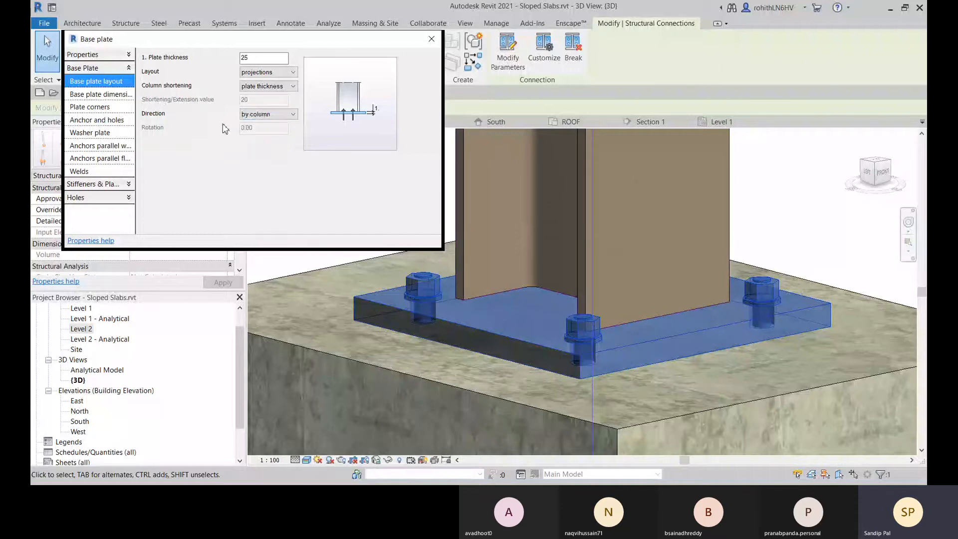
# Try the fillet shape on base plate corner 1, examine that corner, and set its shape to convex
pyautogui.click(98, 95)
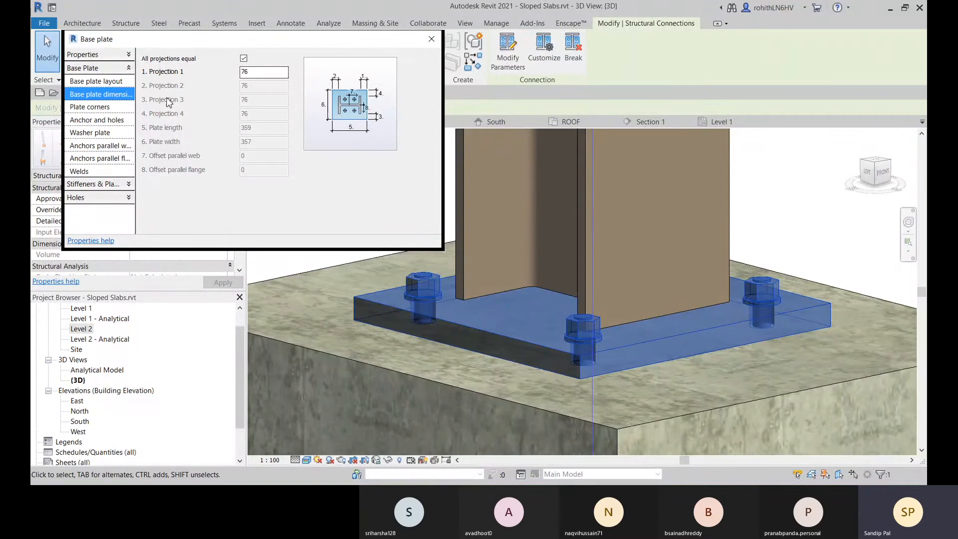
pyautogui.click(95, 107)
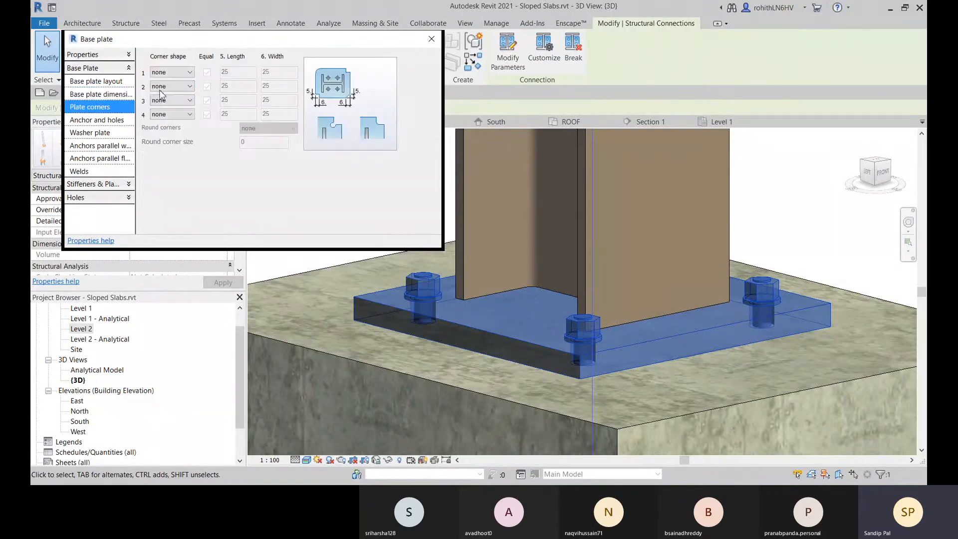
pyautogui.click(175, 72)
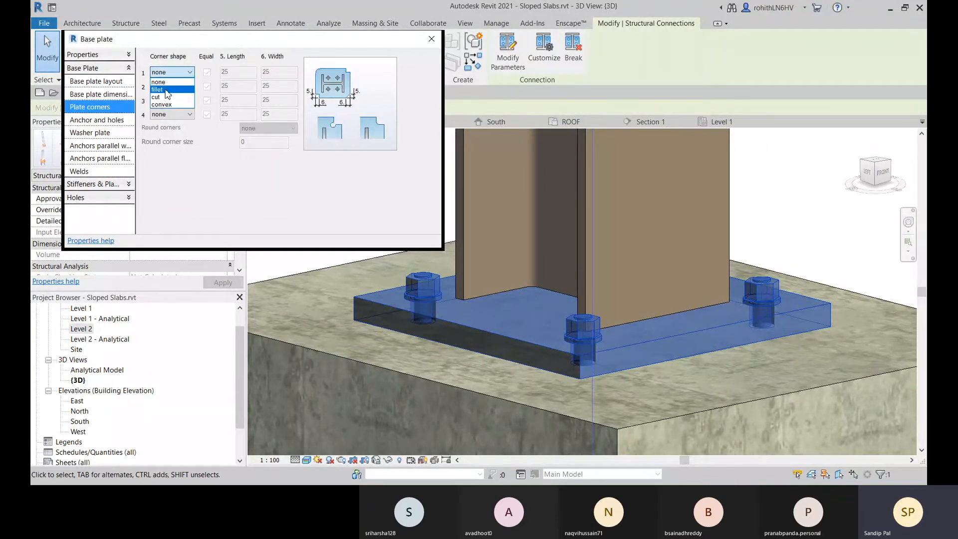
pyautogui.click(159, 89)
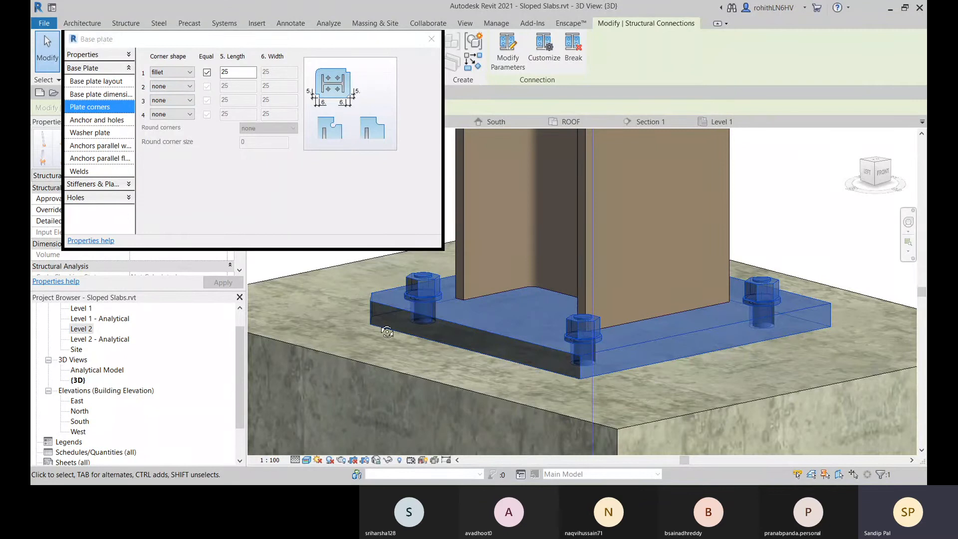
pyautogui.keyDown('shift'); pyautogui.moveTo(650, 378); pyautogui.dragTo(450, 330, button='middle'); pyautogui.keyUp('shift')
pyautogui.click(176, 72)
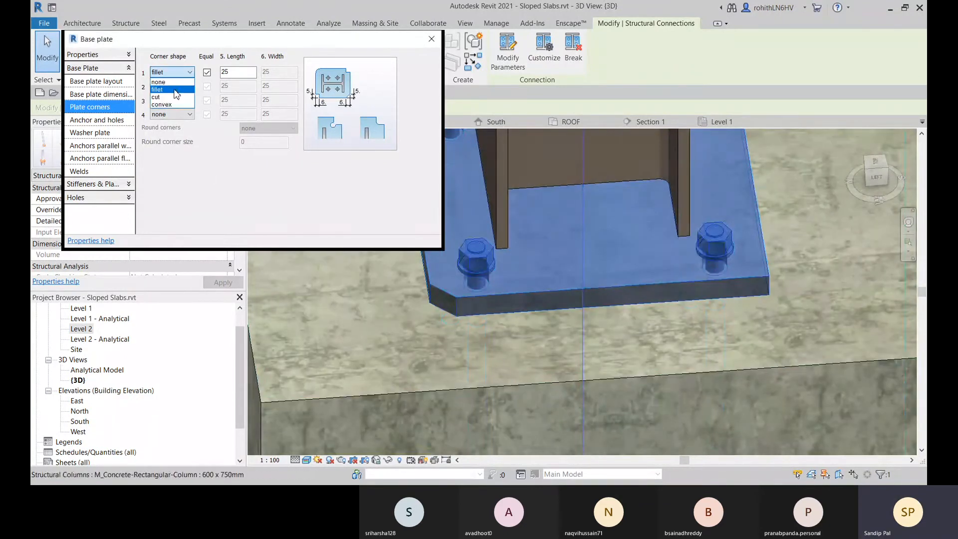
pyautogui.click(168, 105)
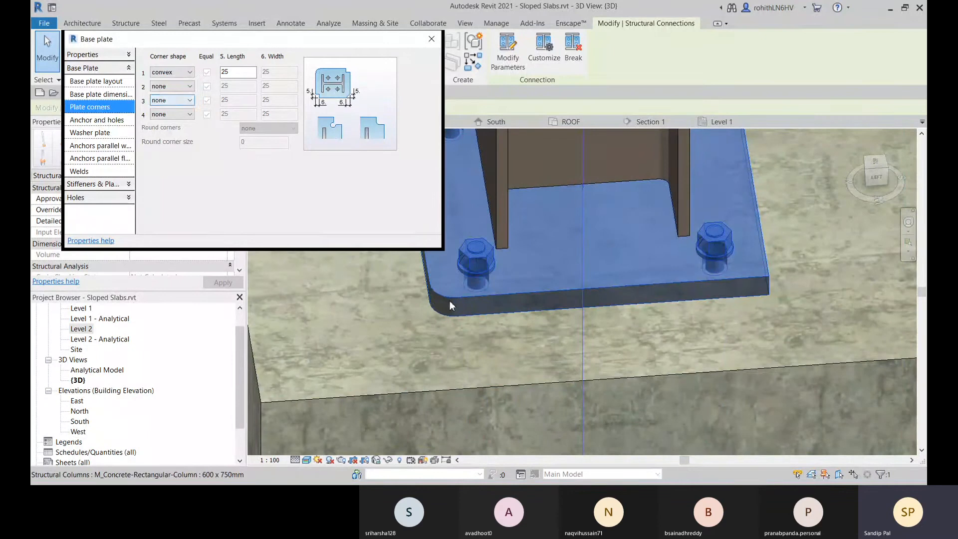
# Set base plate corners 2, 3 and 4 to convex, and check the anchor and hole settings
pyautogui.click(169, 88)
pyautogui.click(168, 119)
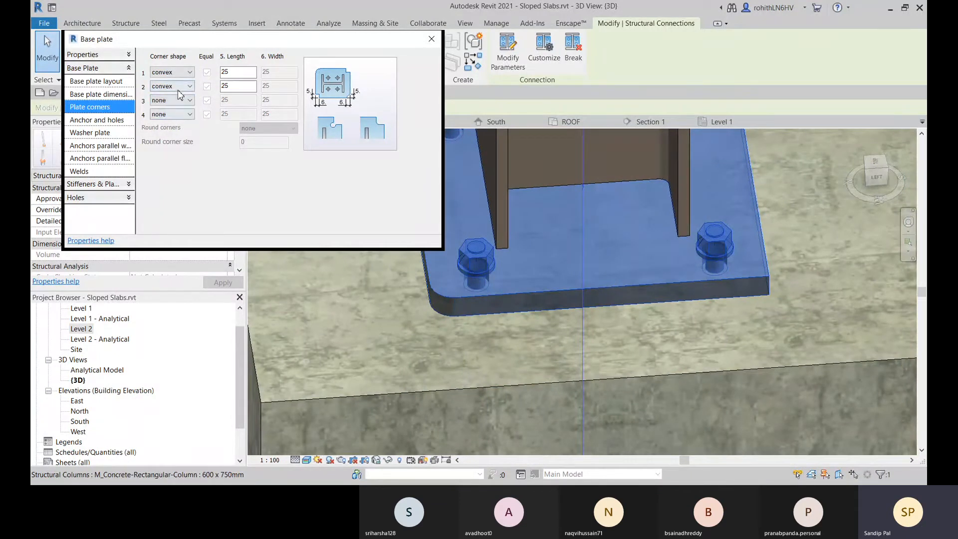
pyautogui.click(178, 100)
pyautogui.click(175, 133)
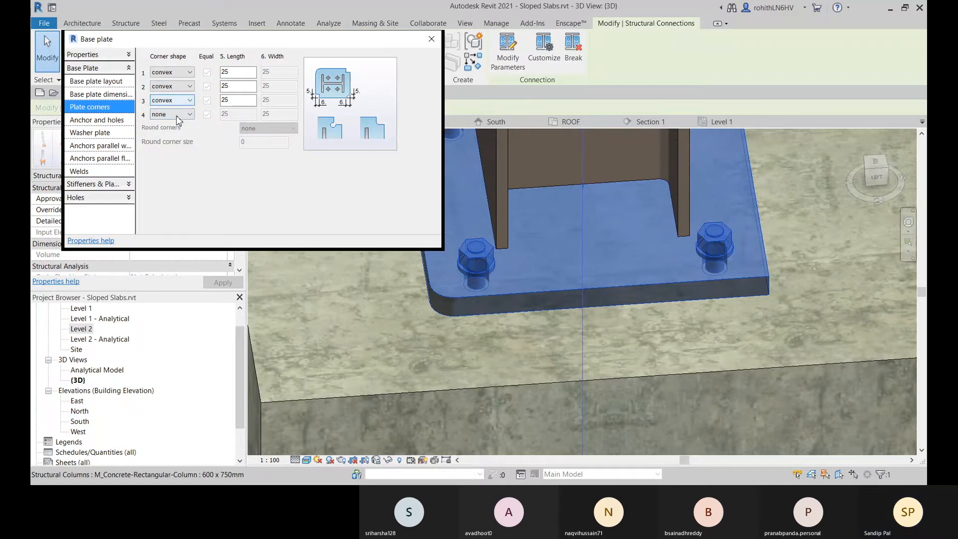
pyautogui.click(175, 114)
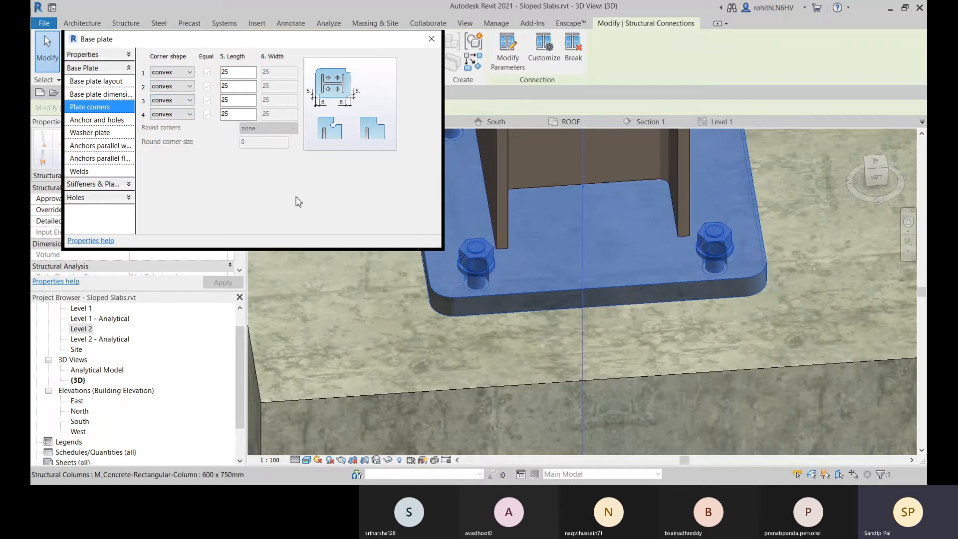
pyautogui.click(107, 121)
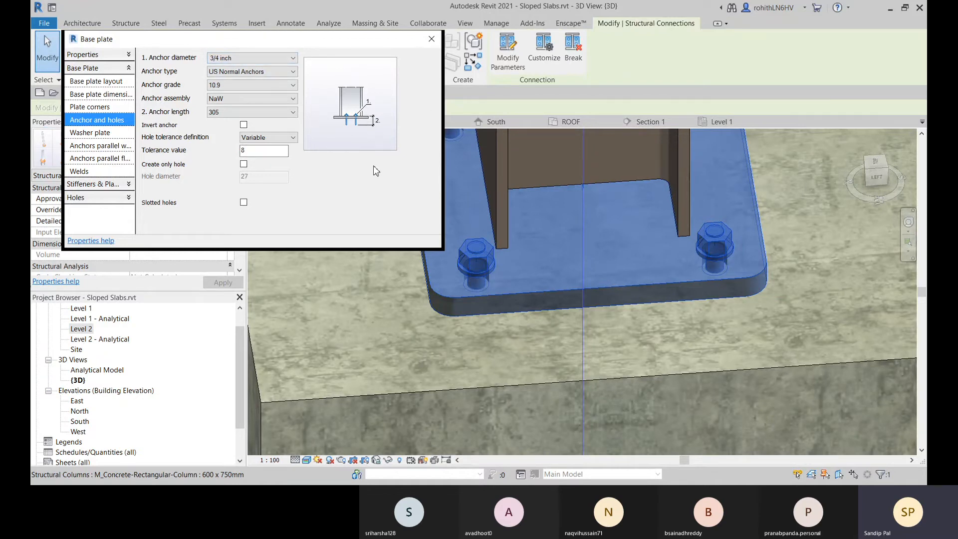
pyautogui.click(431, 39)
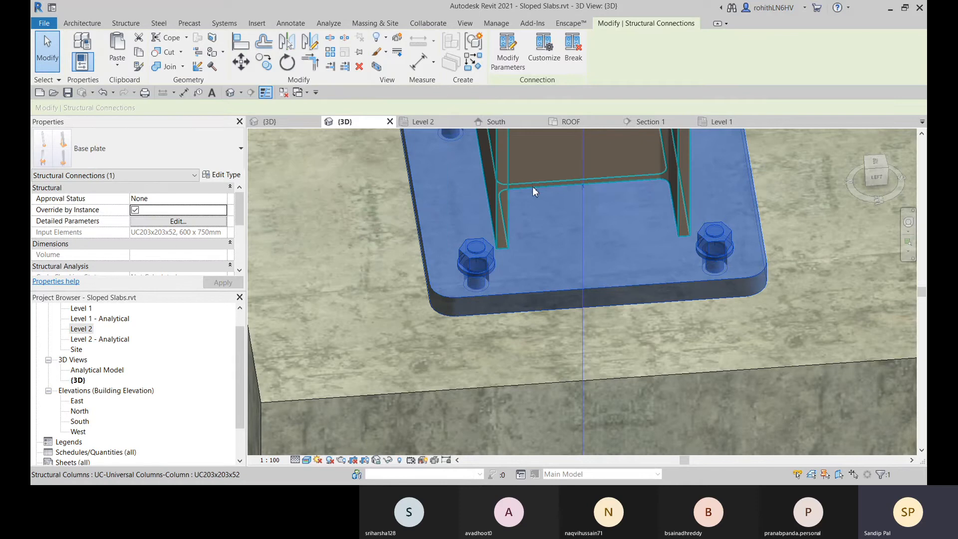
# Examine the full height of the steel column and its base plate seated on the concrete column
pyautogui.scroll(-5, 549, 206)
pyautogui.keyDown('shift'); pyautogui.moveTo(549, 206); pyautogui.dragTo(588, 297, button='middle'); pyautogui.keyUp('shift')
pyautogui.click(599, 258)
pyautogui.click(408, 202)
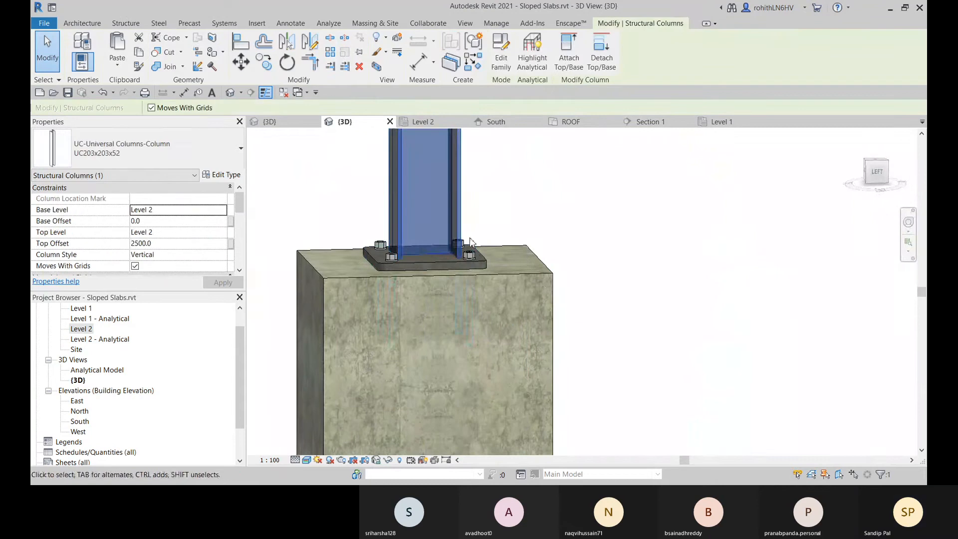
pyautogui.moveTo(480, 245); pyautogui.dragTo(514, 358, button='middle')
pyautogui.scroll(-6, 514, 358)
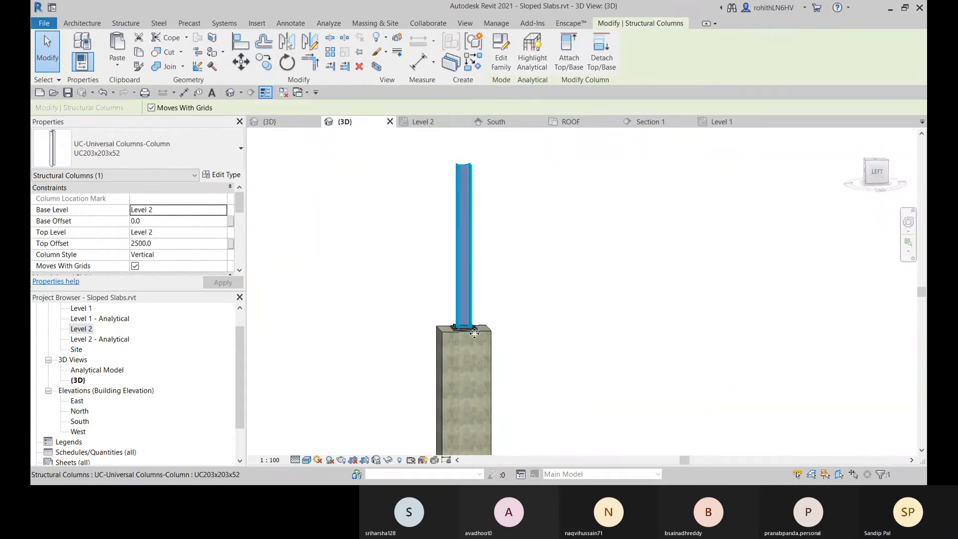
pyautogui.scroll(2, 462, 357)
pyautogui.scroll(-1, 408, 281)
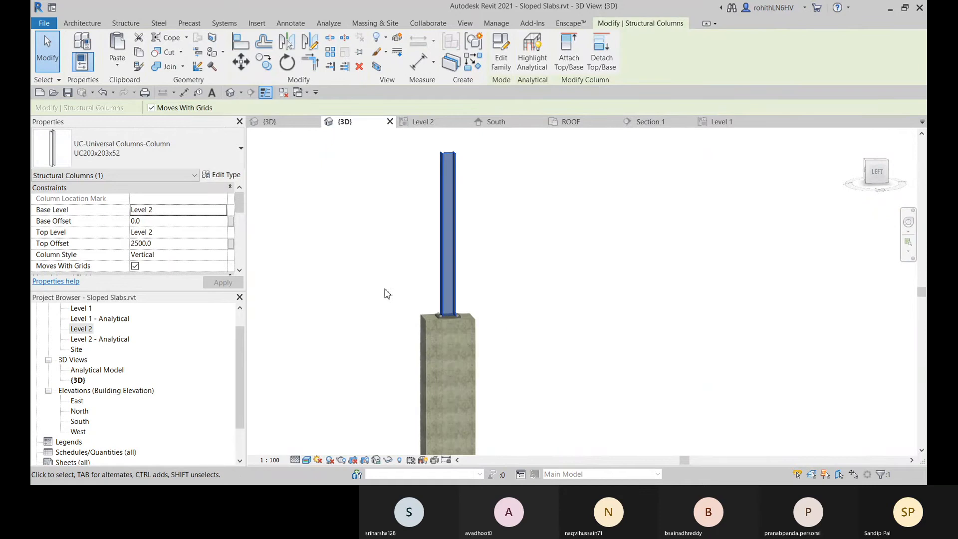
pyautogui.moveTo(385, 288); pyautogui.dragTo(403, 285, button='middle')
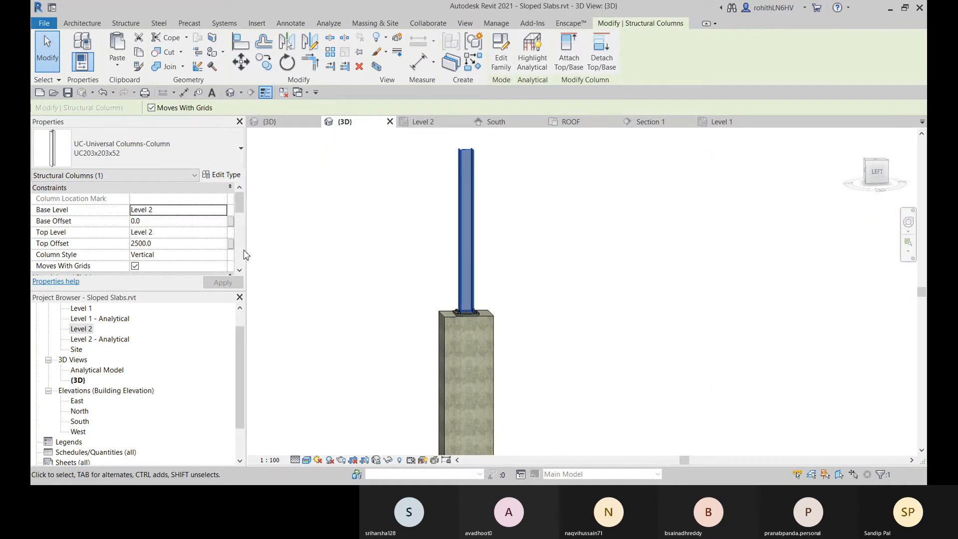
pyautogui.moveTo(507, 298); pyautogui.dragTo(574, 241, button='middle')
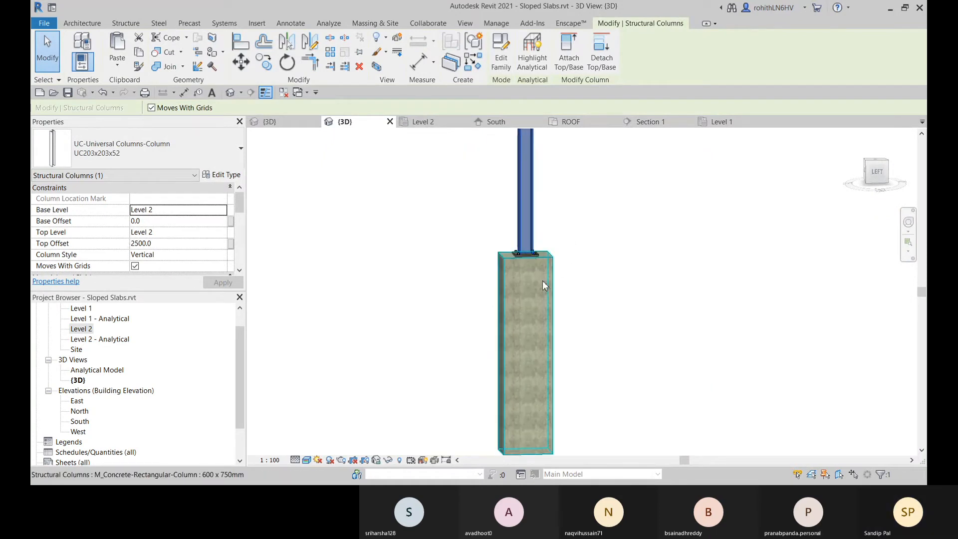
pyautogui.scroll(3, 533, 256)
pyautogui.scroll(2, 533, 255)
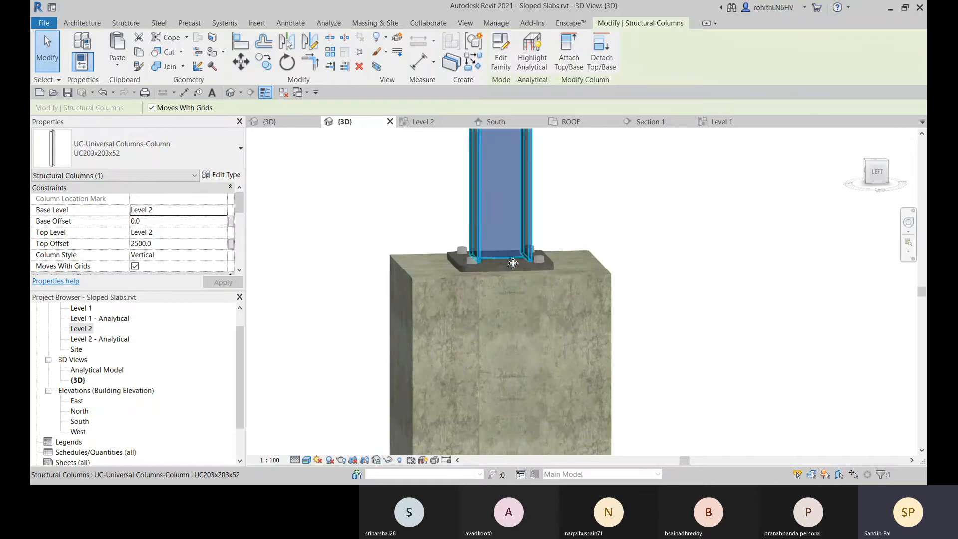
# Customize the base plate connection as a custom connection named Sun Base Plate and open it for editing
pyautogui.click(520, 264)
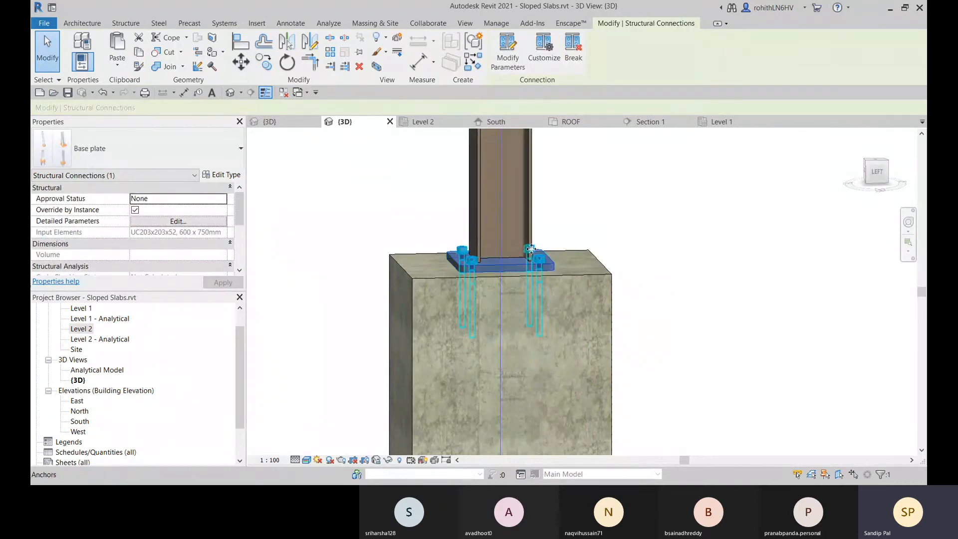
pyautogui.scroll(-1, 533, 249)
pyautogui.click(544, 48)
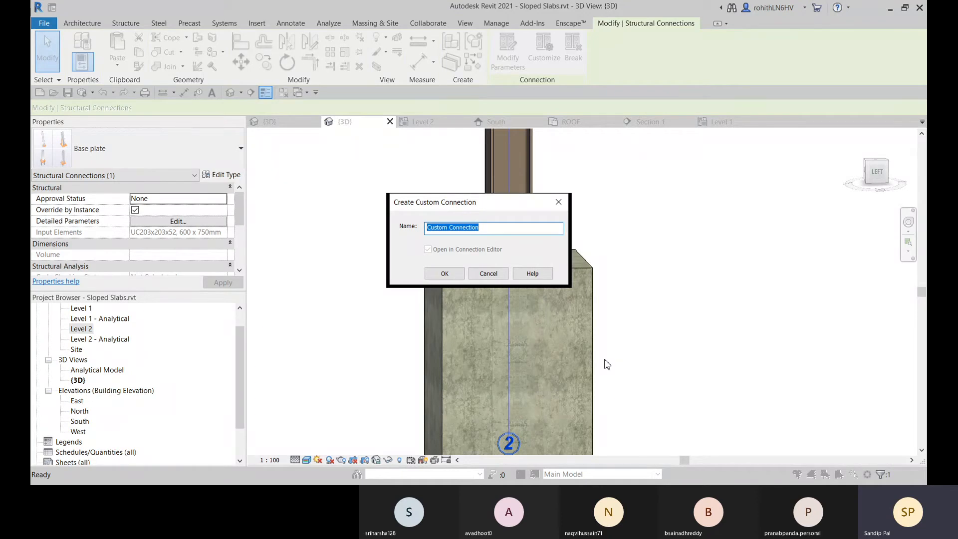
pyautogui.write('Su')
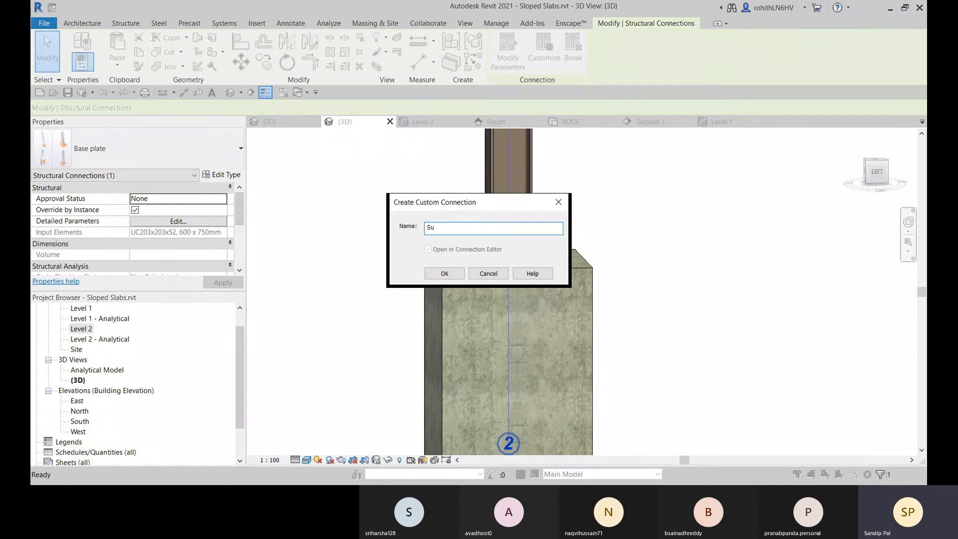
pyautogui.write('n Base Plate')
pyautogui.click(444, 274)
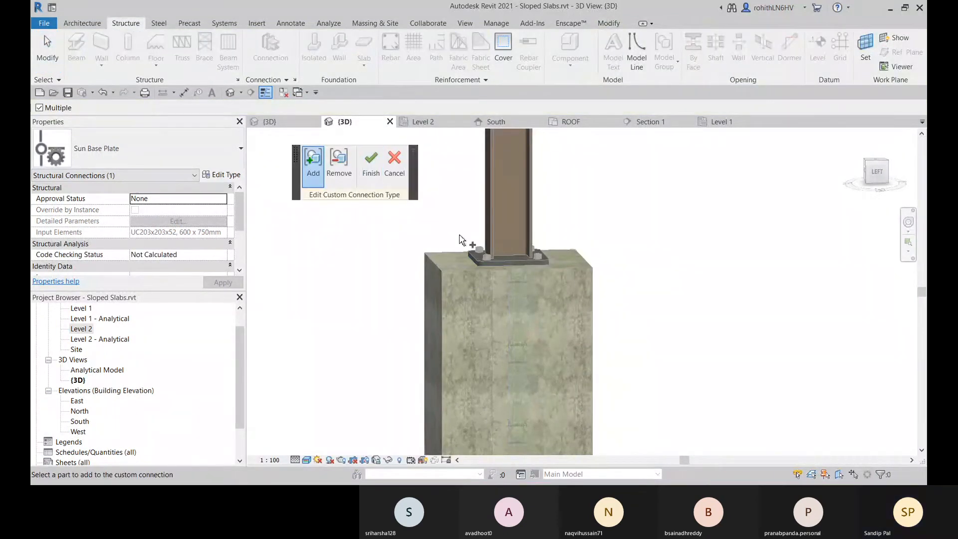
# Try to finish the Sun Base Plate custom connection without adding any parts to it
pyautogui.keyDown('shift'); pyautogui.moveTo(479, 262); pyautogui.dragTo(429, 266, button='middle'); pyautogui.keyUp('shift')
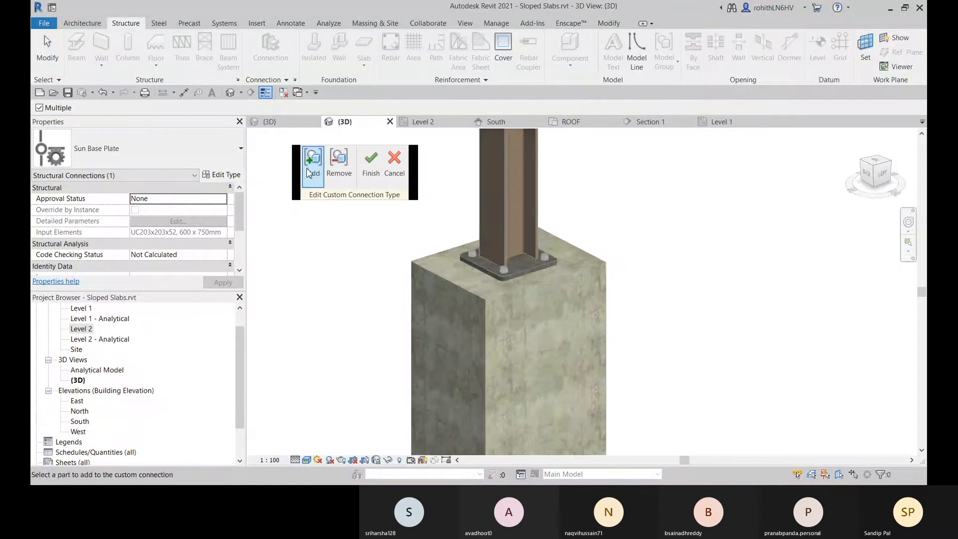
pyautogui.click(314, 183)
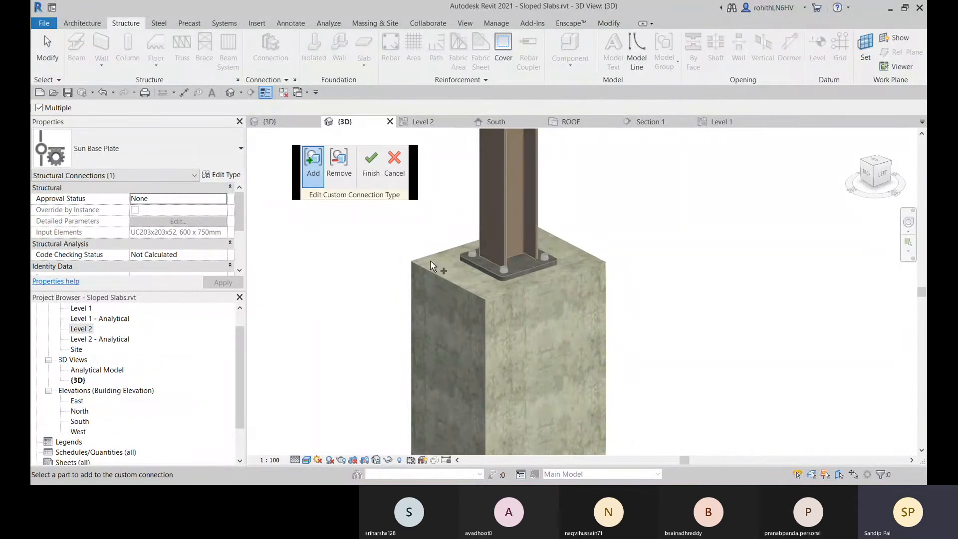
pyautogui.click(372, 170)
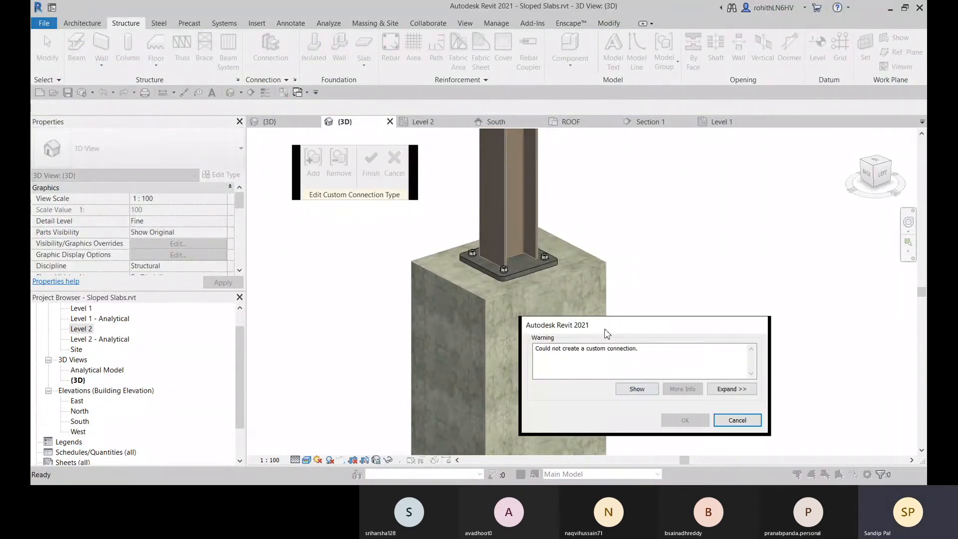
pyautogui.moveTo(607, 331); pyautogui.dragTo(562, 322)
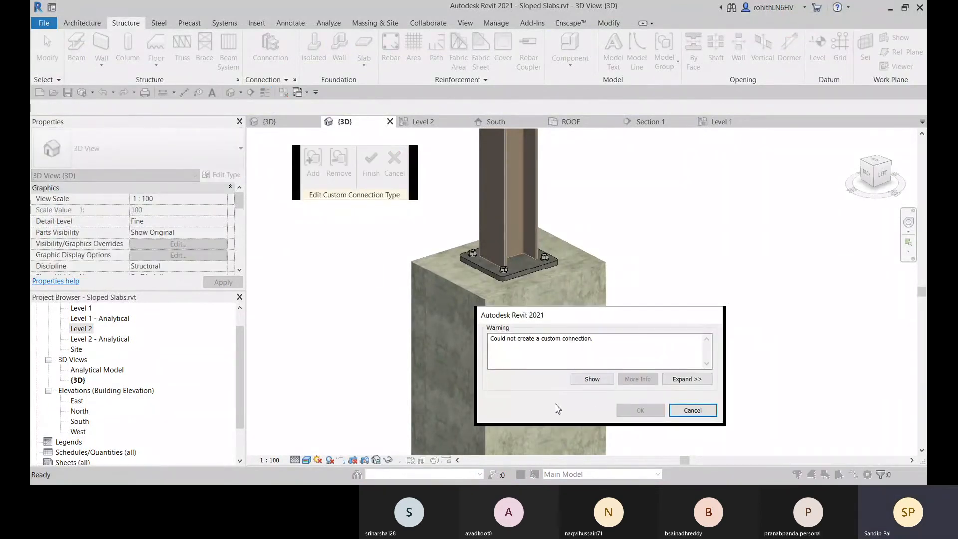
pyautogui.click(593, 381)
pyautogui.click(555, 296)
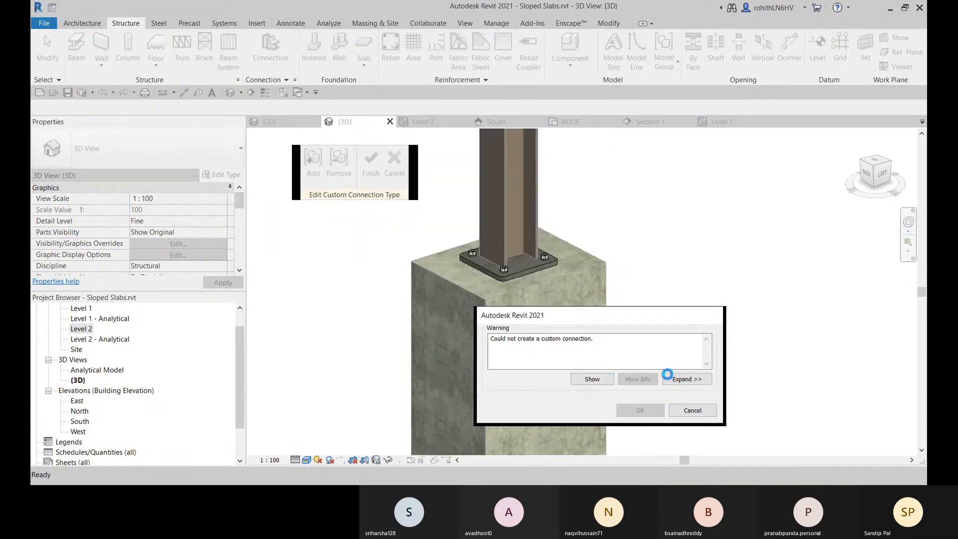
pyautogui.click(693, 411)
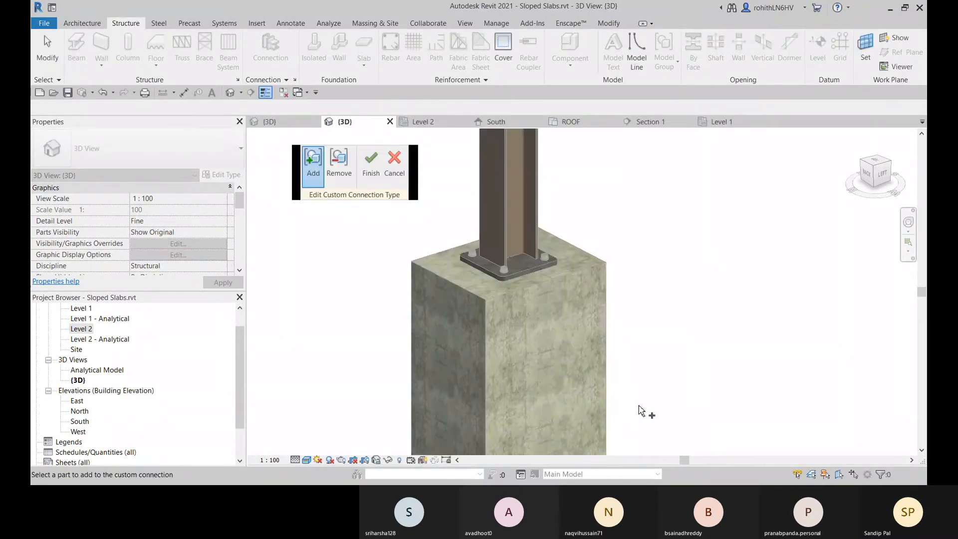
# Try adding an anchor part, switch to part removal, and discard the Sun Base Plate connection edit
pyautogui.click(504, 269)
pyautogui.scroll(3, 484, 284)
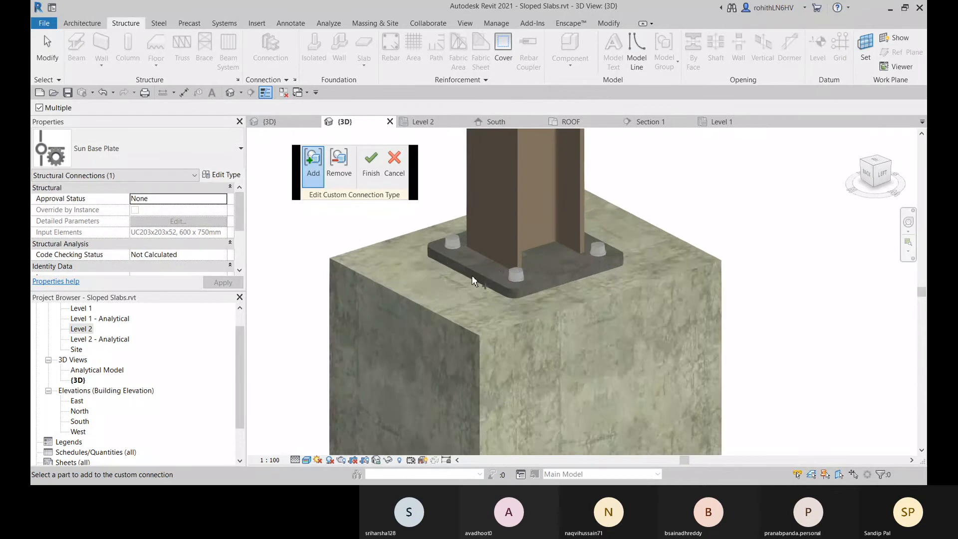
pyautogui.scroll(3, 473, 280)
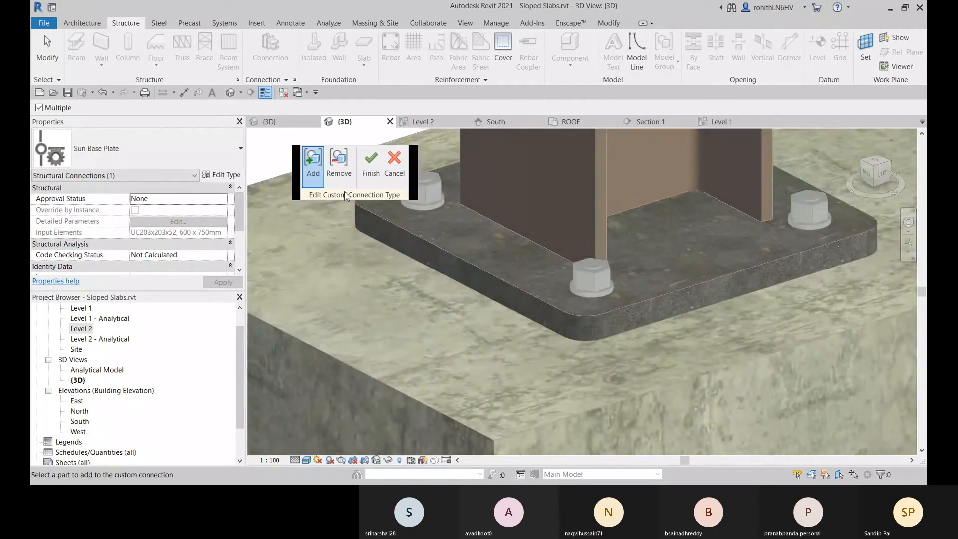
pyautogui.click(339, 164)
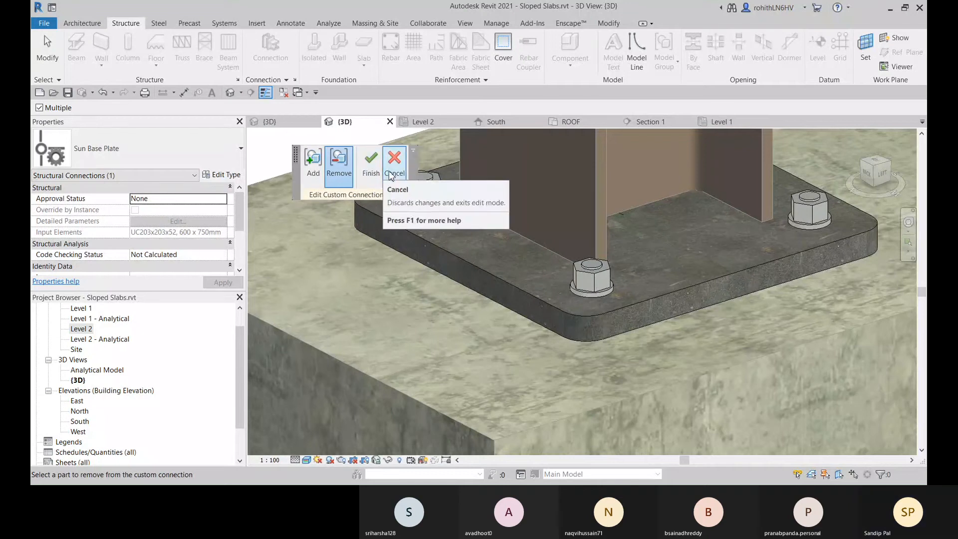
pyautogui.click(374, 179)
# Customize the base plate under the name Custom Connection, and change the connection type being edited to Base plate
pyautogui.click(512, 275)
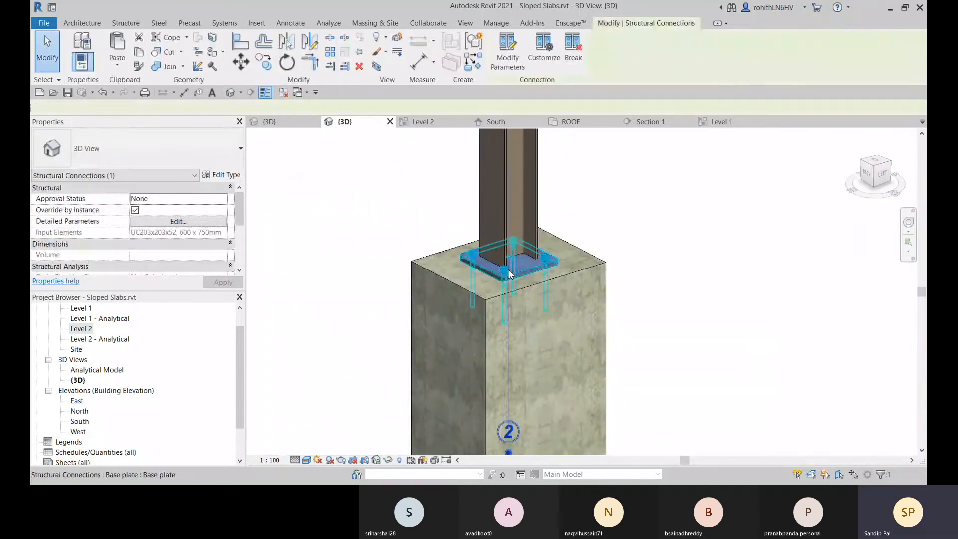
pyautogui.click(544, 50)
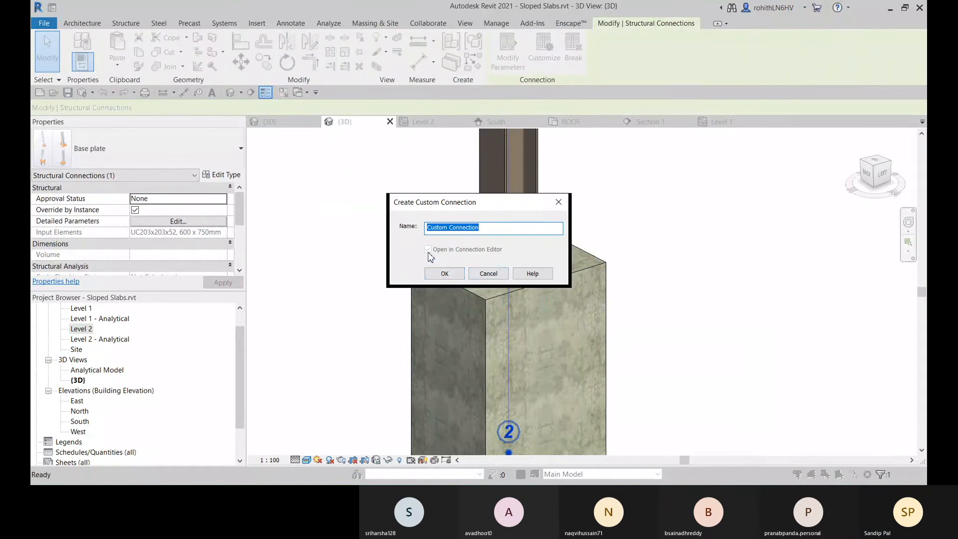
pyautogui.click(445, 273)
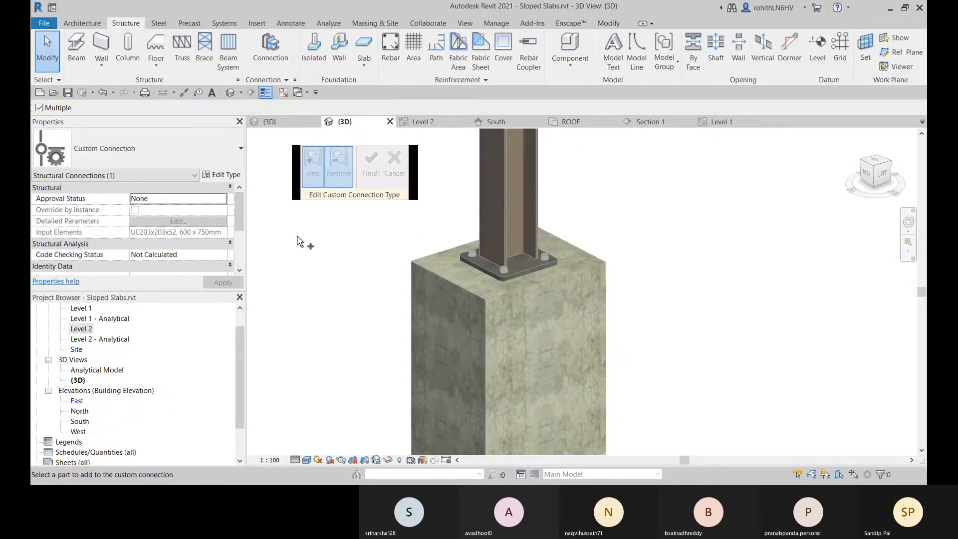
pyautogui.click(115, 149)
pyautogui.click(72, 209)
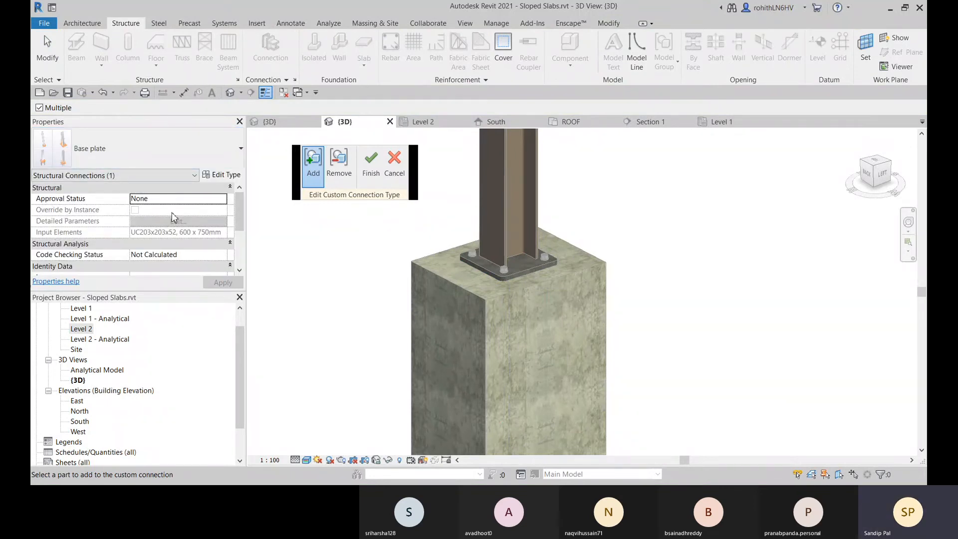
pyautogui.click(224, 199)
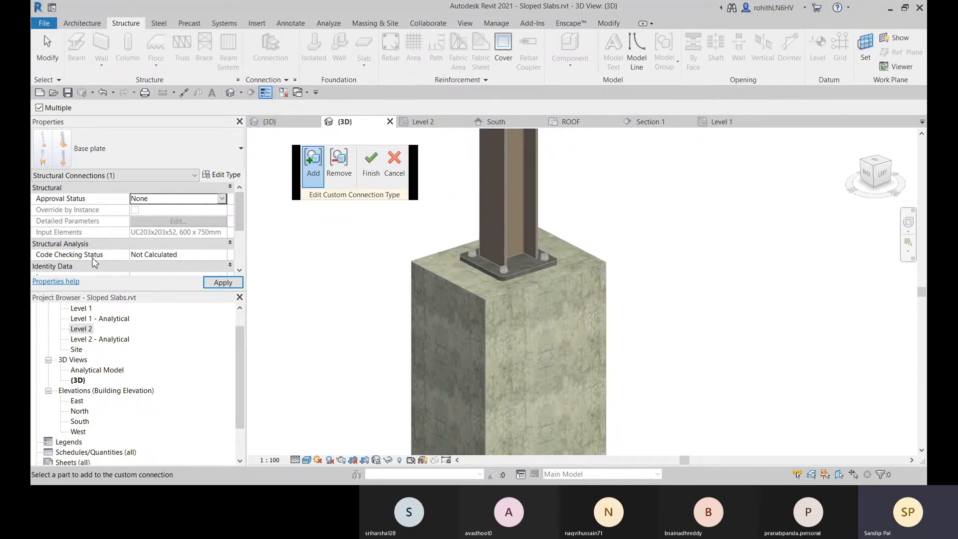
# Try to finish the custom connection with its type set to Base plate, and dismiss the warning
pyautogui.scroll(-2, 93, 257)
pyautogui.click(371, 165)
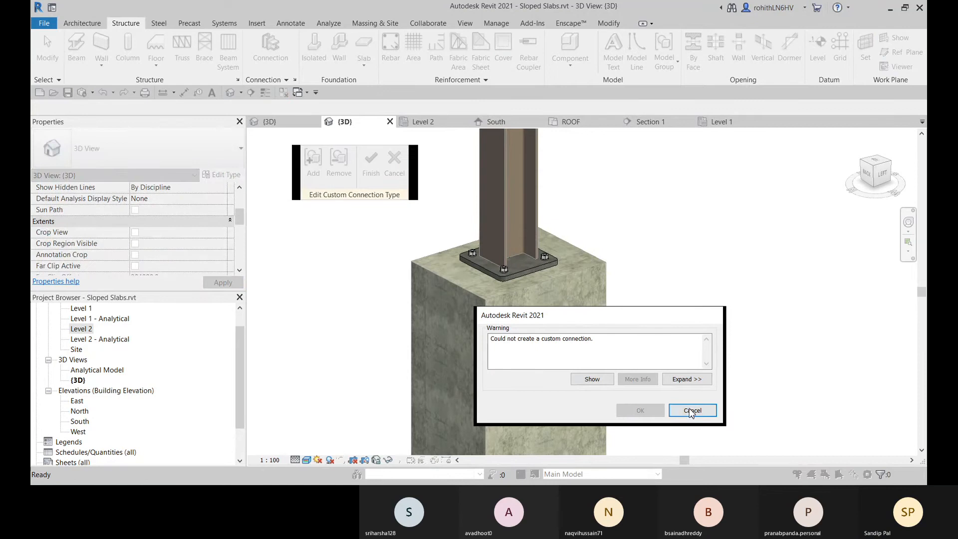
pyautogui.click(692, 410)
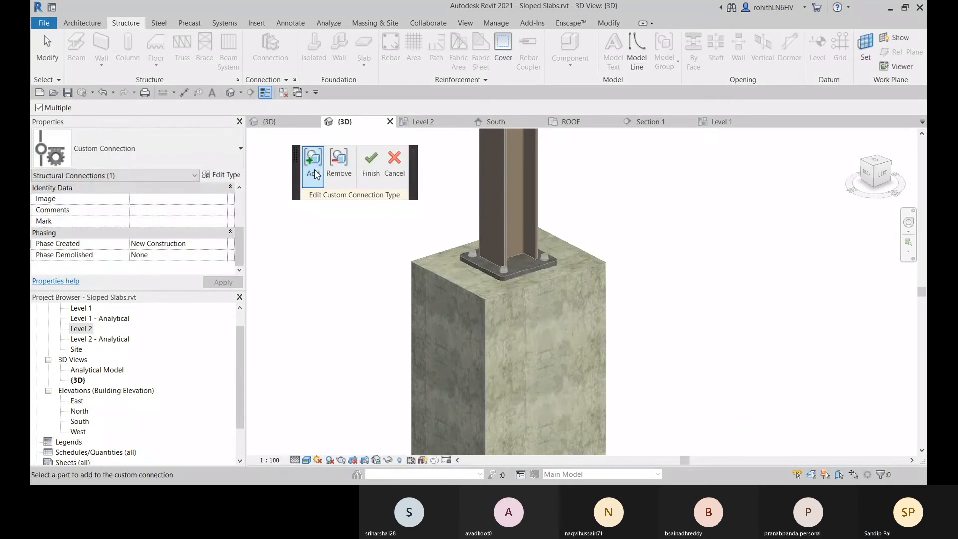
# Set the connection type being edited back to Base plate in part-adding mode, and try to finish the custom connection again
pyautogui.click(314, 172)
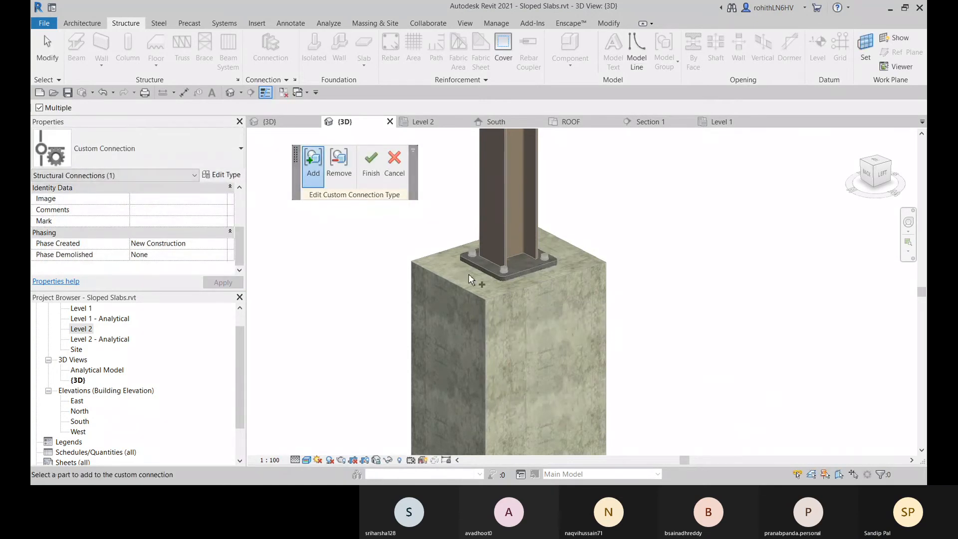
pyautogui.scroll(-2, 439, 259)
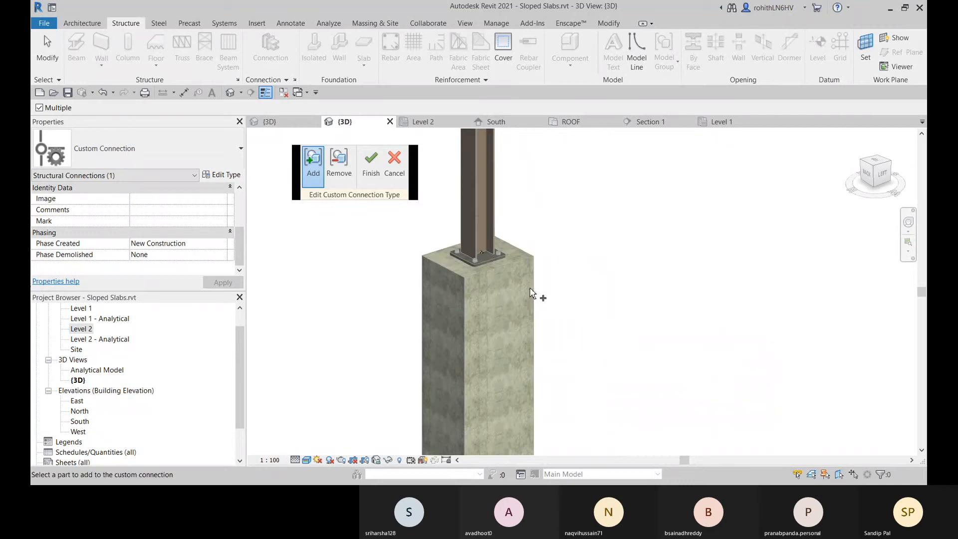
pyautogui.keyDown('shift'); pyautogui.moveTo(534, 294); pyautogui.dragTo(529, 311, button='middle'); pyautogui.keyUp('shift')
pyautogui.click(192, 160)
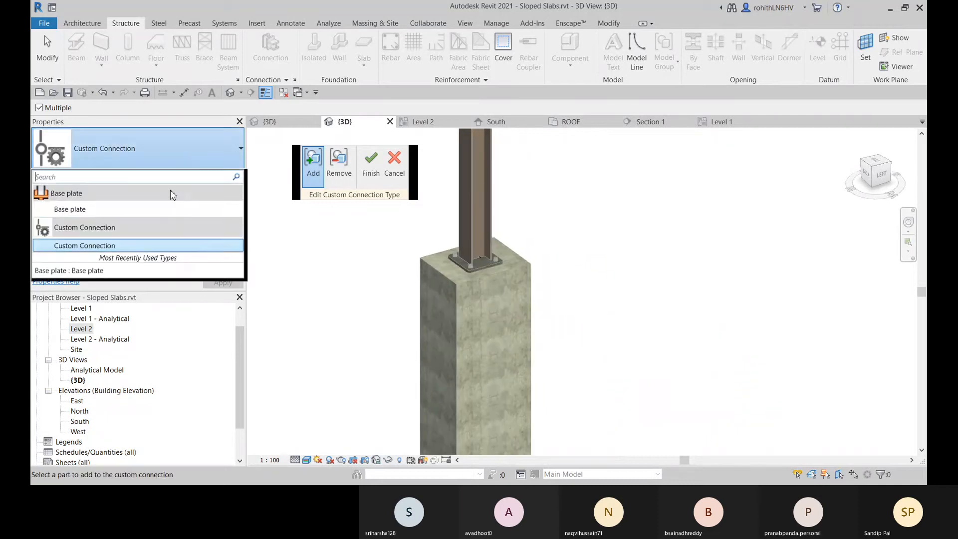
pyautogui.click(126, 211)
pyautogui.keyDown('shift'); pyautogui.moveTo(307, 259); pyautogui.dragTo(259, 311, button='middle'); pyautogui.keyUp('shift')
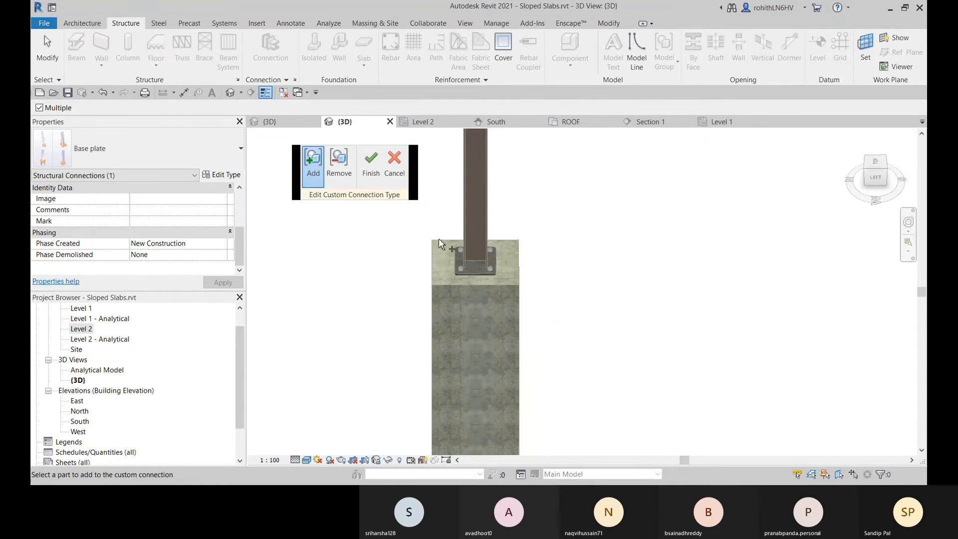
pyautogui.click(307, 182)
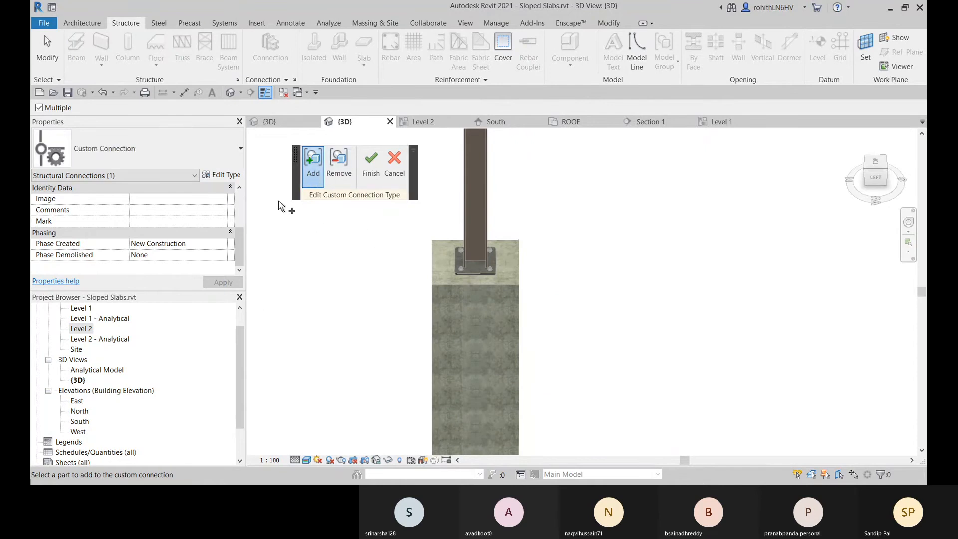
pyautogui.click(163, 163)
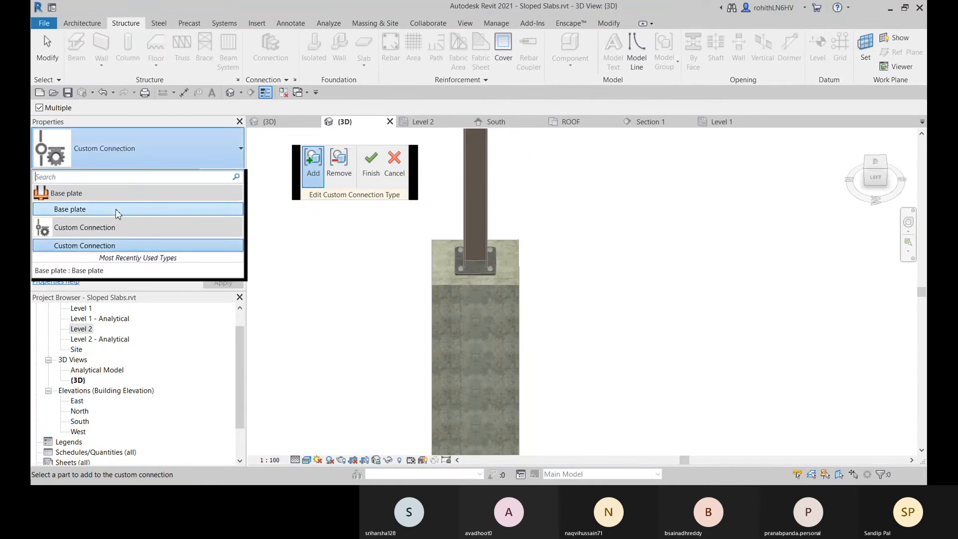
pyautogui.click(119, 212)
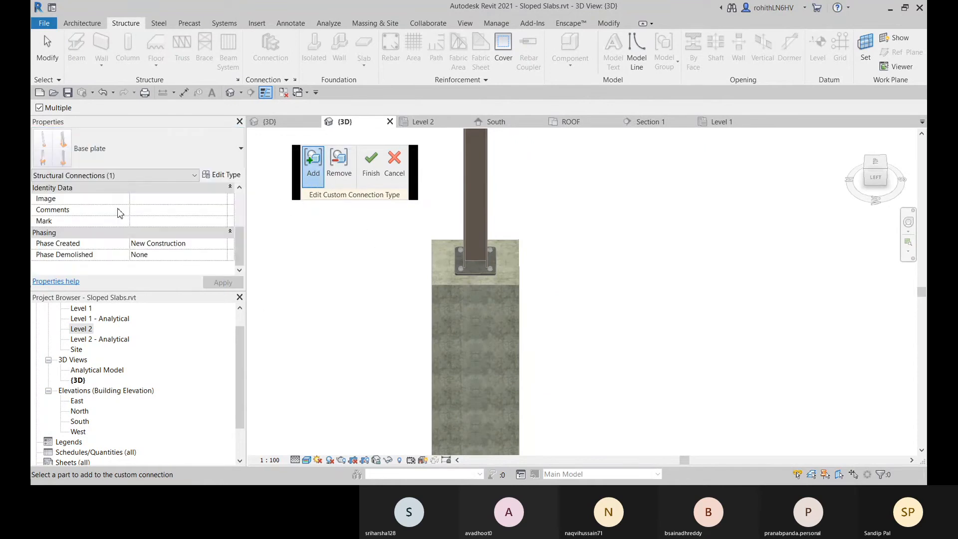
pyautogui.click(370, 163)
pyautogui.click(693, 410)
# Try adding the plate and anchors with a selection window, then discard the custom connection edit and dismiss the save reminder
pyautogui.click(313, 164)
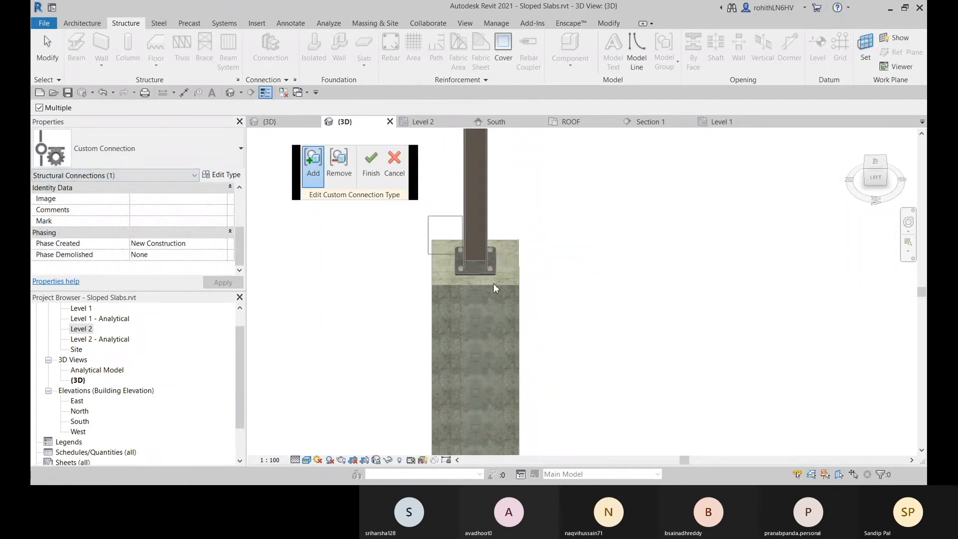
pyautogui.click(371, 162)
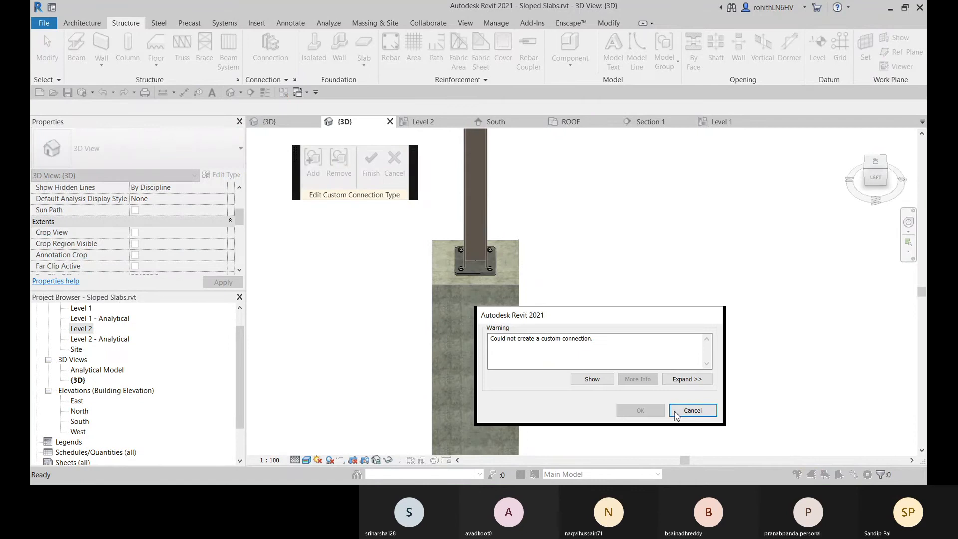
pyautogui.click(693, 411)
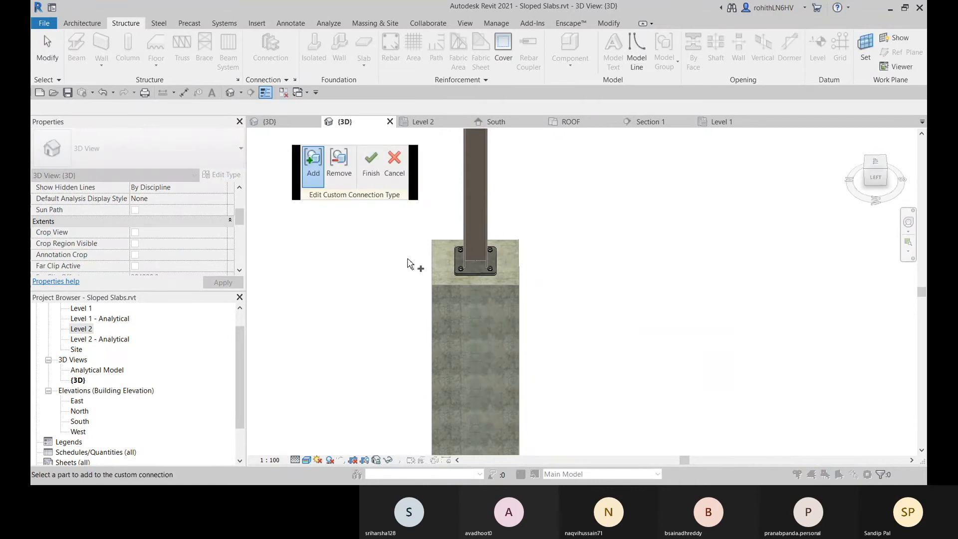
pyautogui.click(371, 163)
pyautogui.click(691, 412)
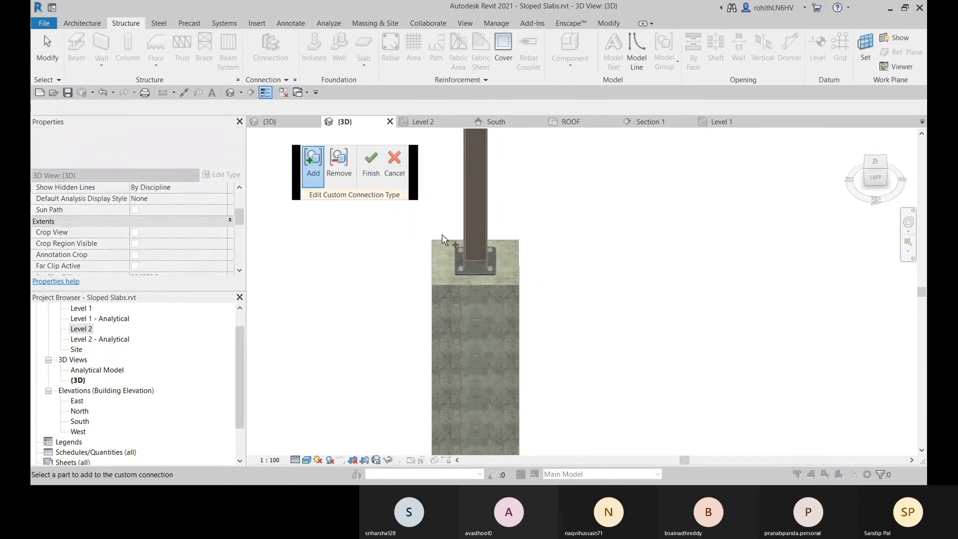
pyautogui.click(395, 172)
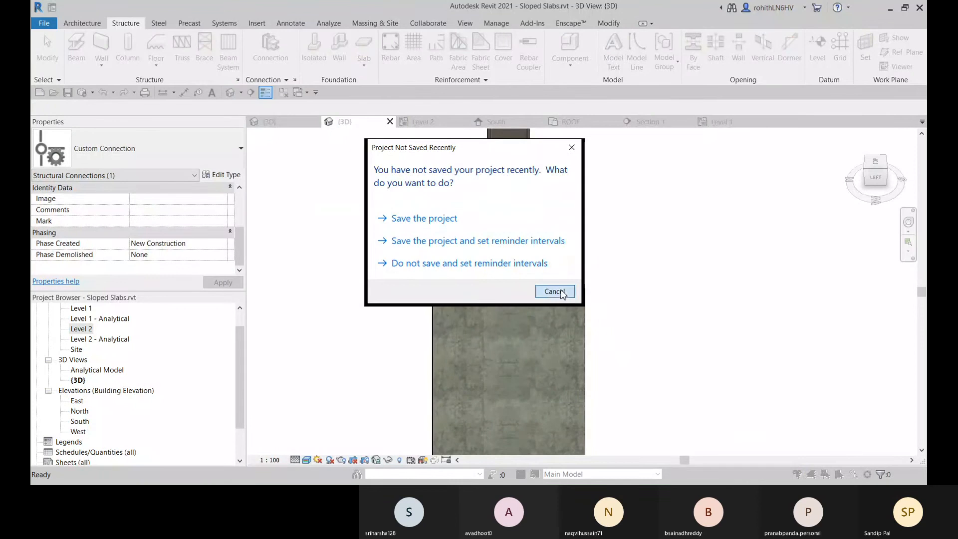
pyautogui.click(614, 289)
# Try to break the base plate connection between the steel and concrete columns into separate parts
pyautogui.keyDown('shift'); pyautogui.moveTo(616, 299); pyautogui.dragTo(599, 325, button='middle'); pyautogui.keyUp('shift')
pyautogui.click(469, 277)
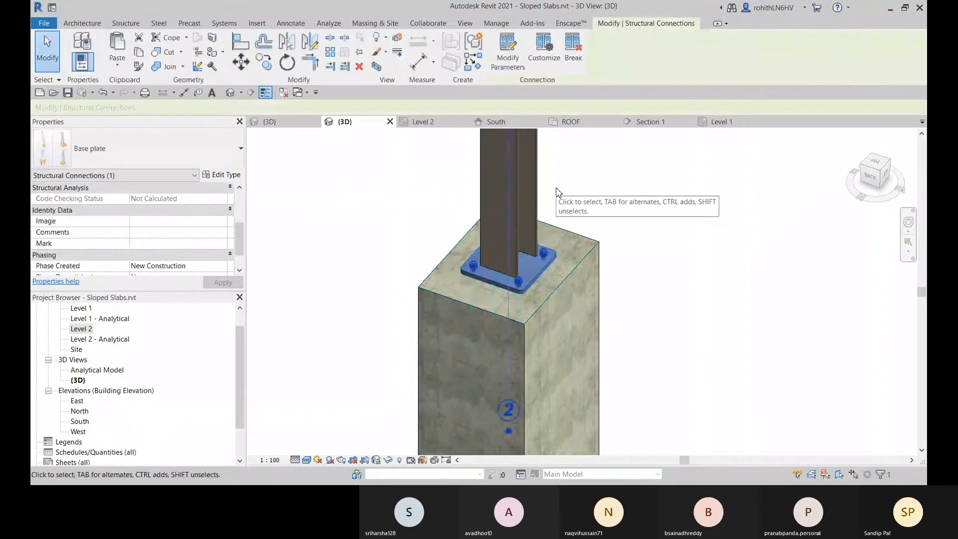
pyautogui.click(574, 65)
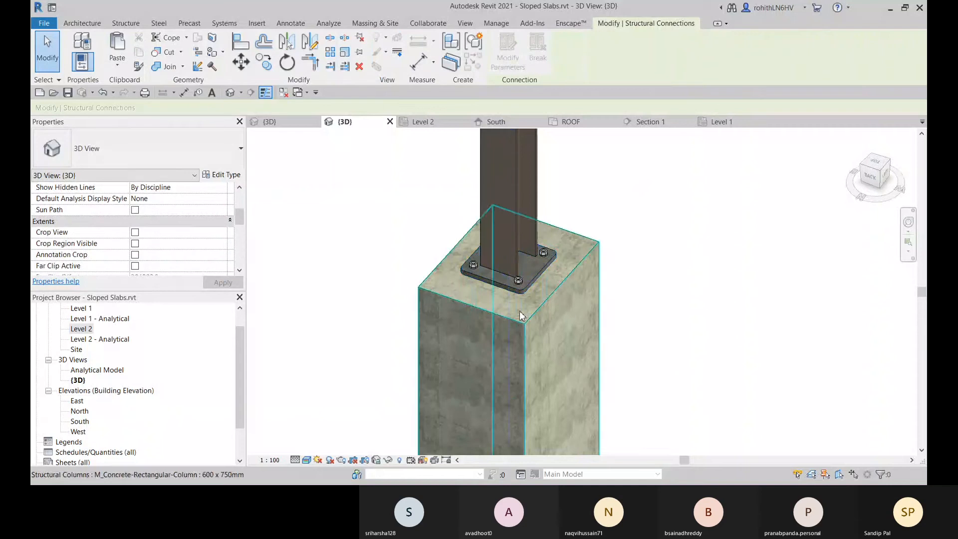
pyautogui.click(515, 293)
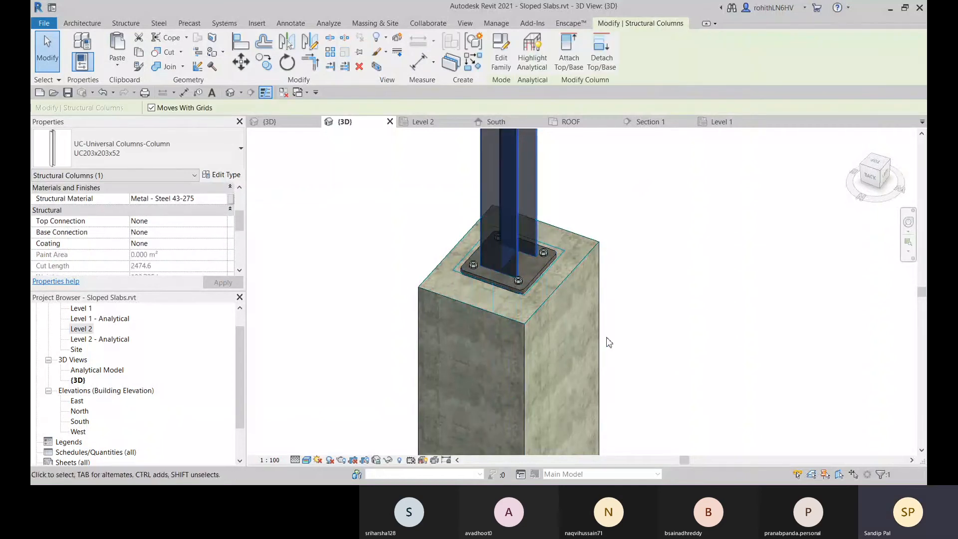
pyautogui.keyDown('shift'); pyautogui.moveTo(604, 307); pyautogui.dragTo(492, 271, button='middle'); pyautogui.keyUp('shift')
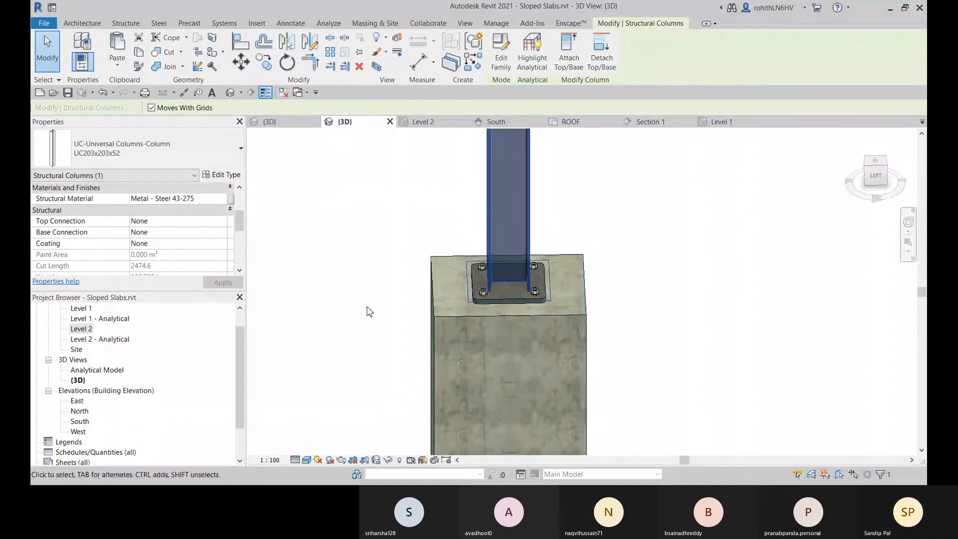
pyautogui.click(396, 247)
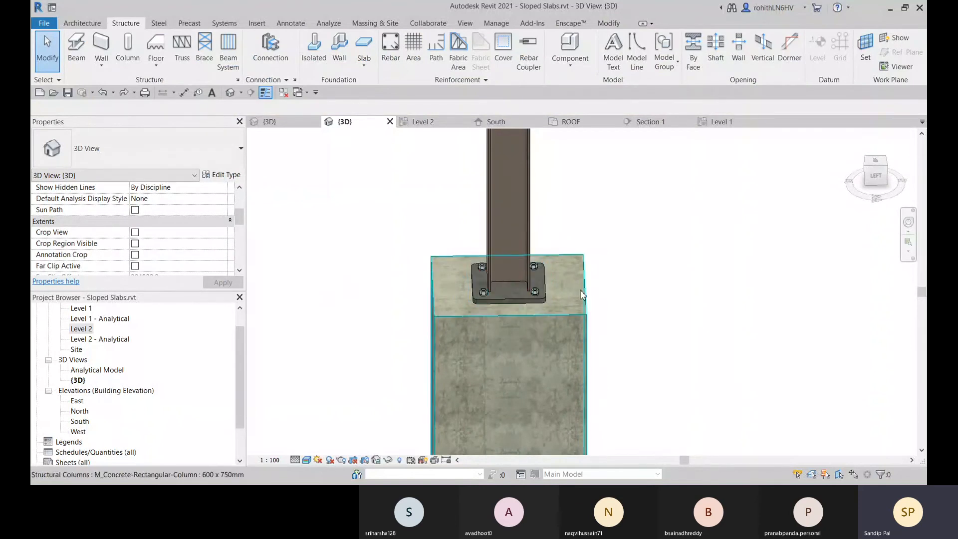
# Turn off Override by Instance for the base plate connection
pyautogui.click(540, 290)
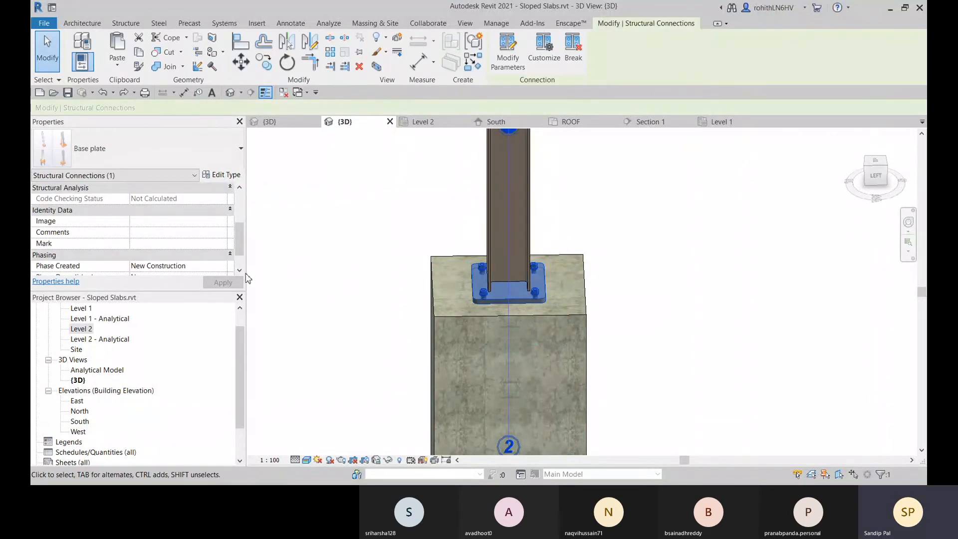
pyautogui.click(215, 264)
pyautogui.middleClick(182, 229)
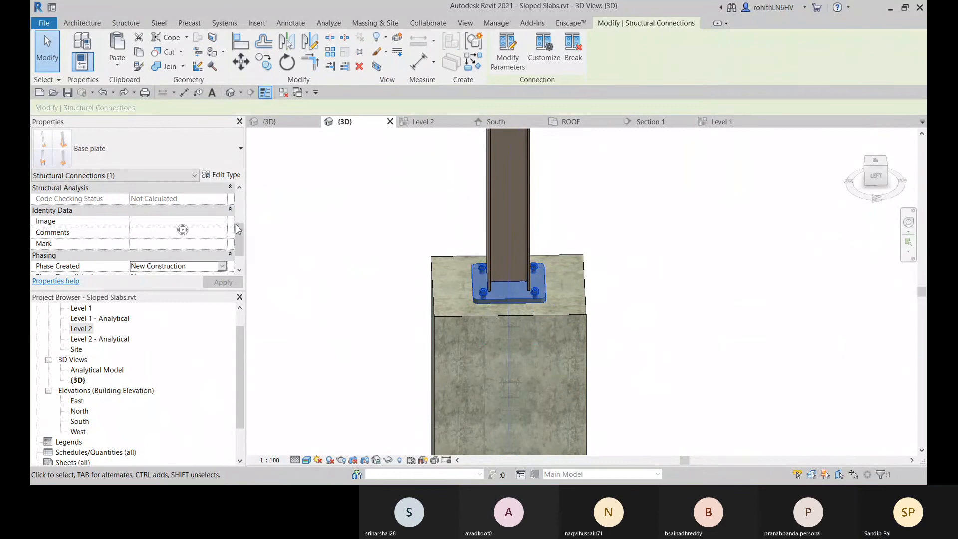
pyautogui.click(236, 225)
pyautogui.scroll(3, 161, 240)
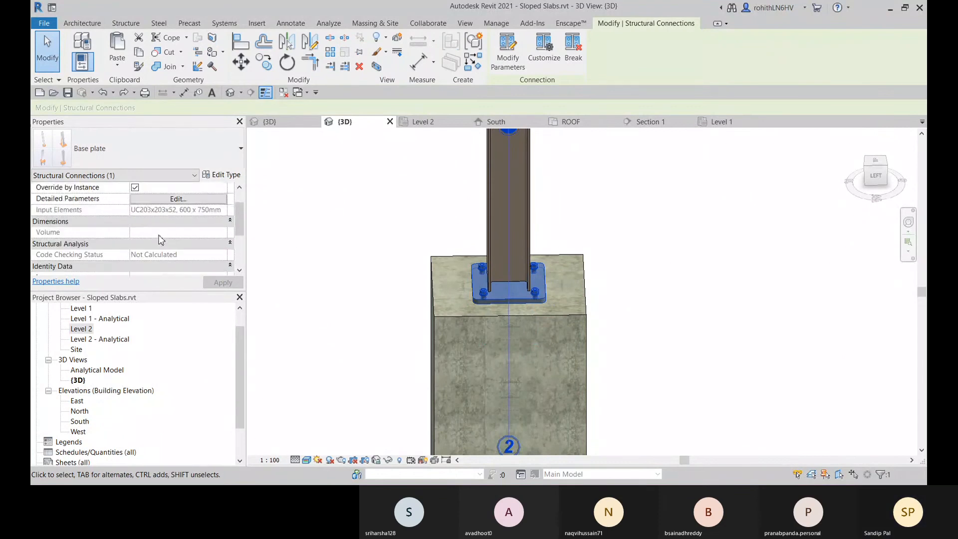
pyautogui.click(135, 209)
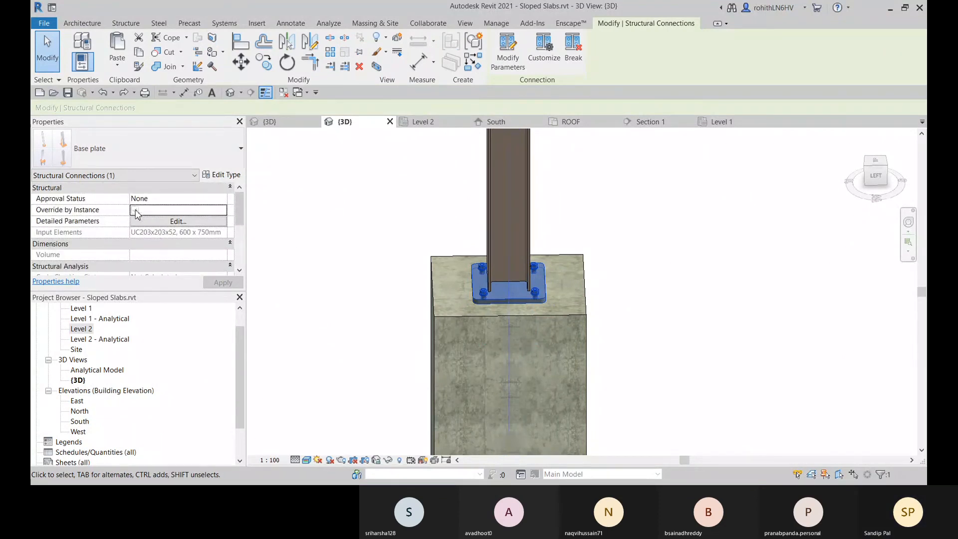
# Customize the base plate connection as a custom connection named A and open it for editing
pyautogui.click(364, 217)
pyautogui.click(472, 283)
pyautogui.click(472, 283)
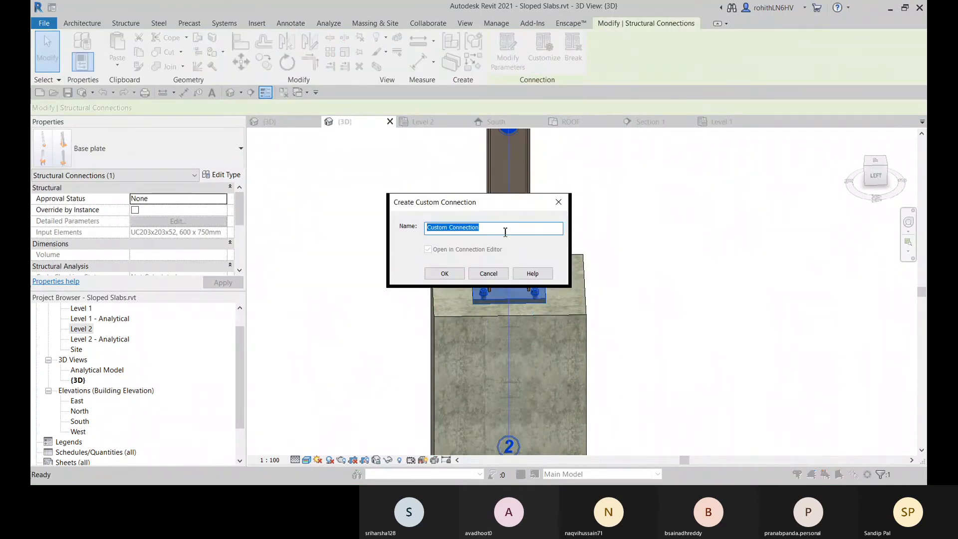
pyautogui.write('B')
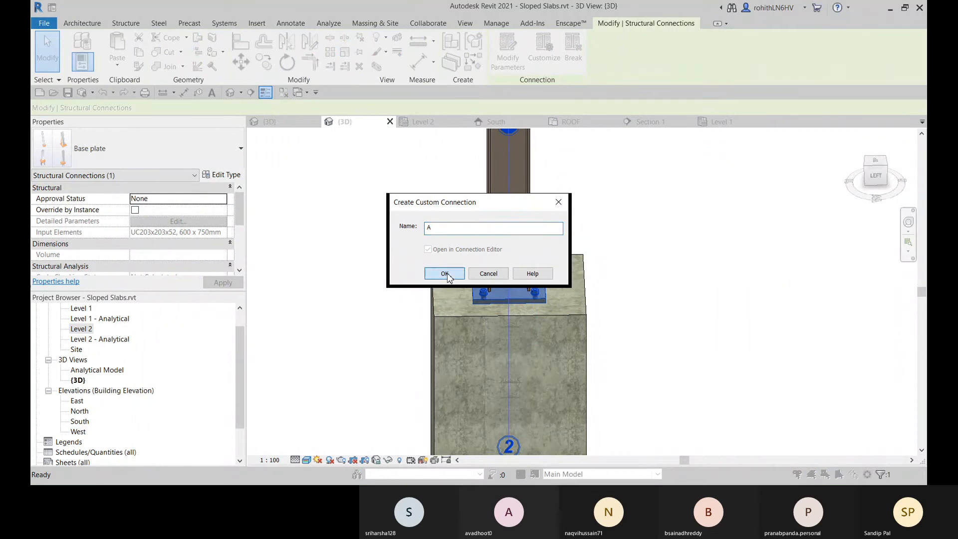
pyautogui.click(444, 273)
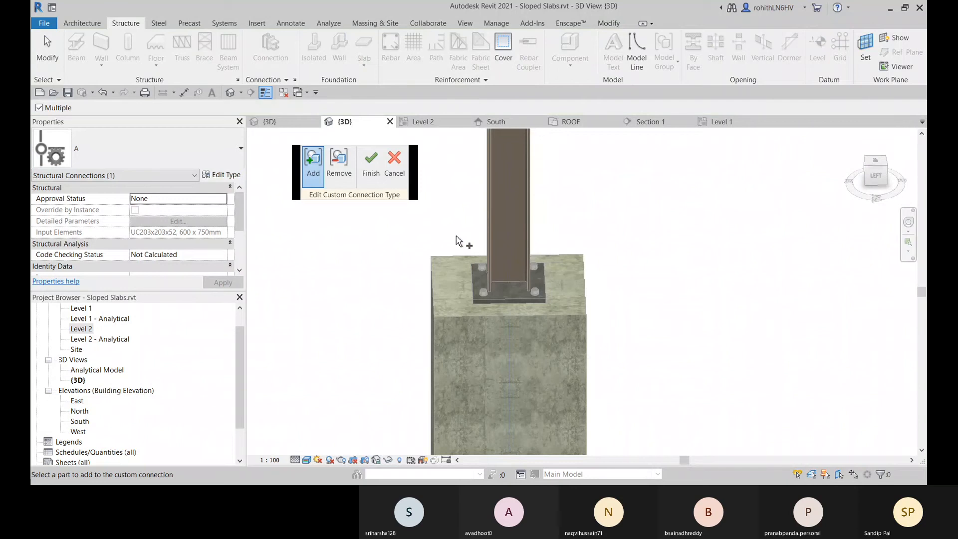
# Try to finish custom connection A without adding any parts to it
pyautogui.click(367, 184)
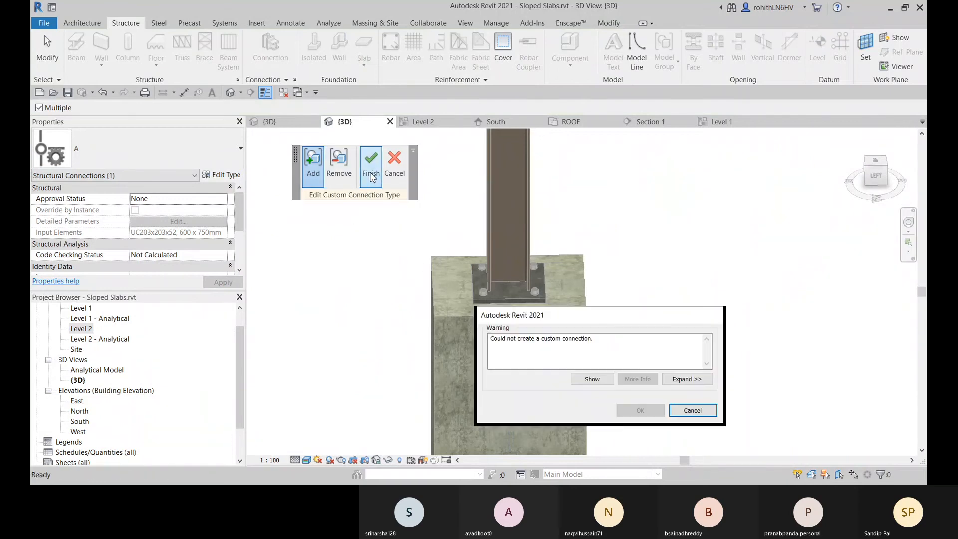
pyautogui.click(692, 410)
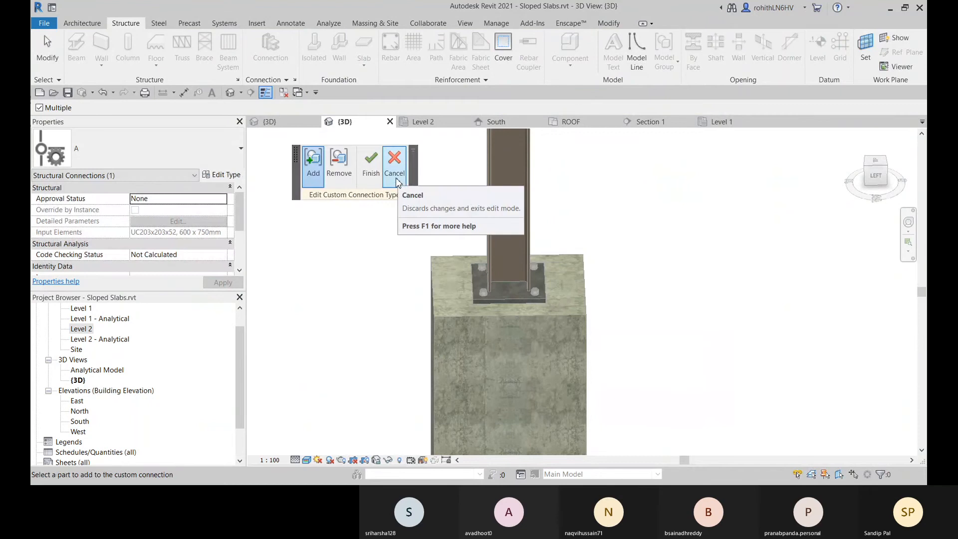
pyautogui.click(371, 167)
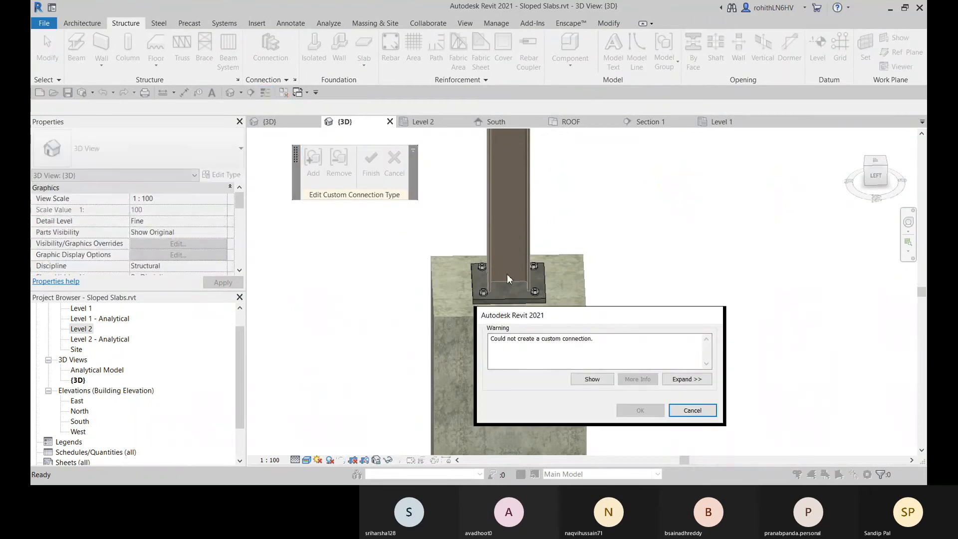
pyautogui.click(693, 411)
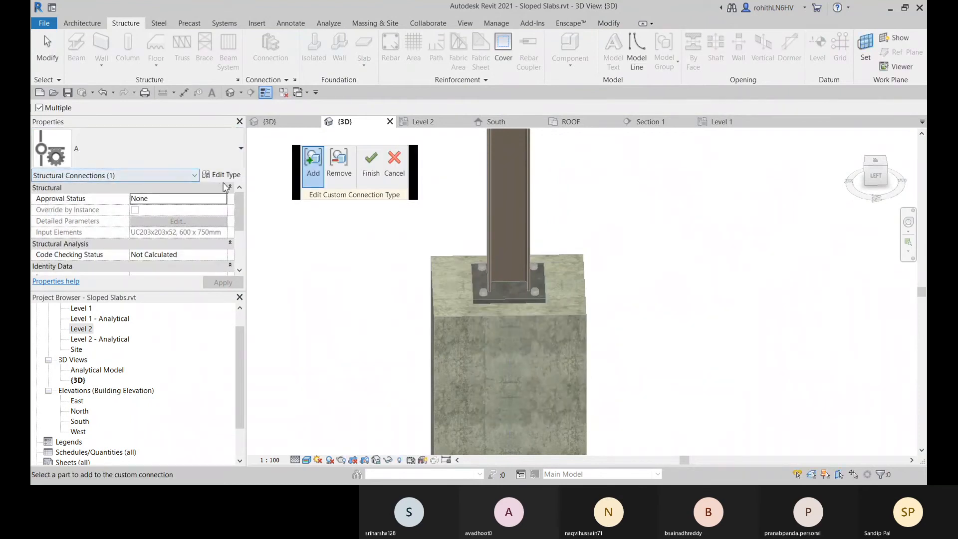
# Review the type properties of custom connection A without changing them, and discard its edit
pyautogui.click(223, 175)
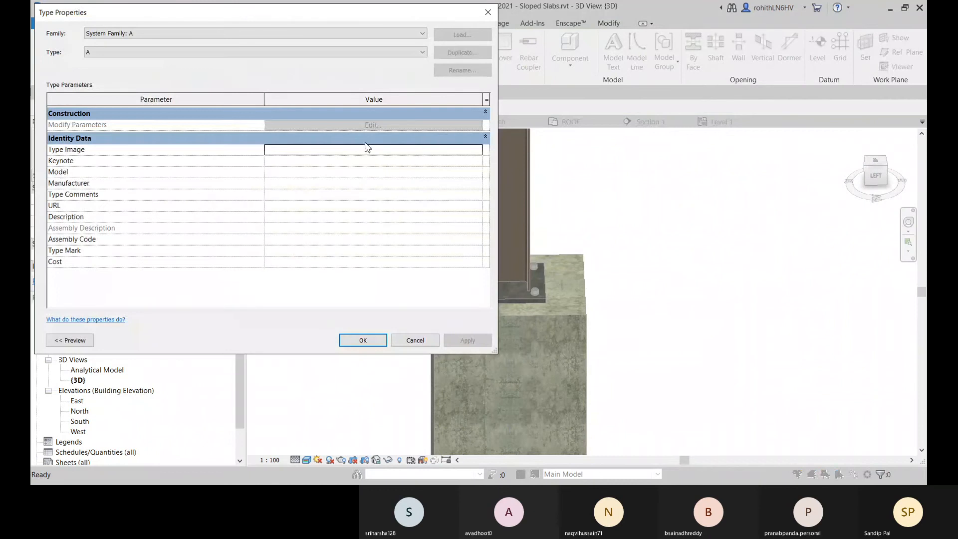
pyautogui.click(428, 342)
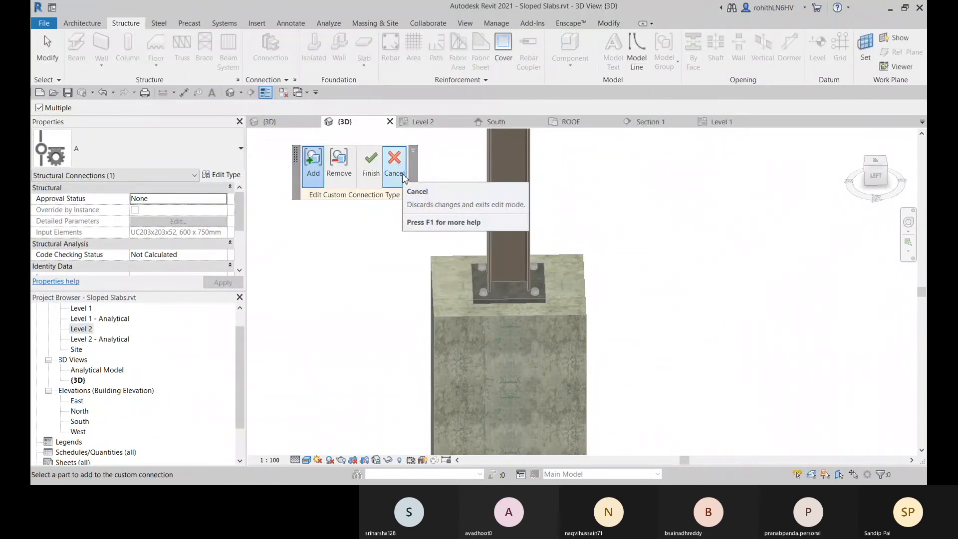
pyautogui.click(403, 176)
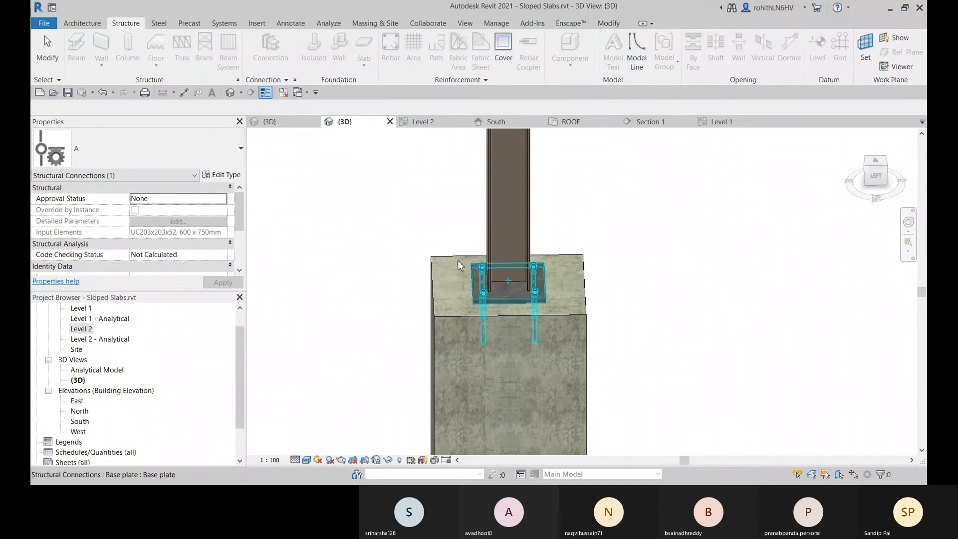
# Break the Base plate connection at the foot of the steel column into its individual plate and anchor elements
pyautogui.click(487, 278)
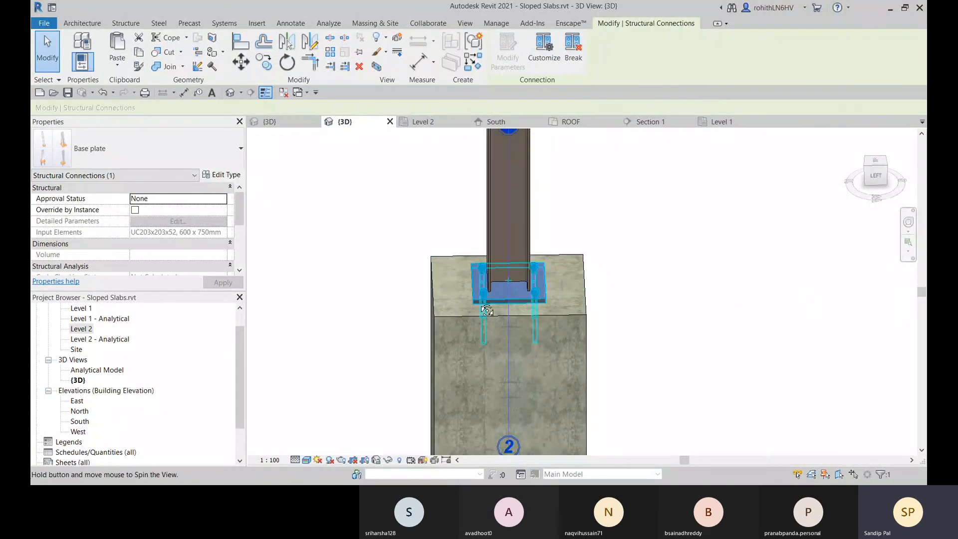
pyautogui.keyDown('shift'); pyautogui.moveTo(504, 304); pyautogui.dragTo(480, 272, button='middle'); pyautogui.keyUp('shift')
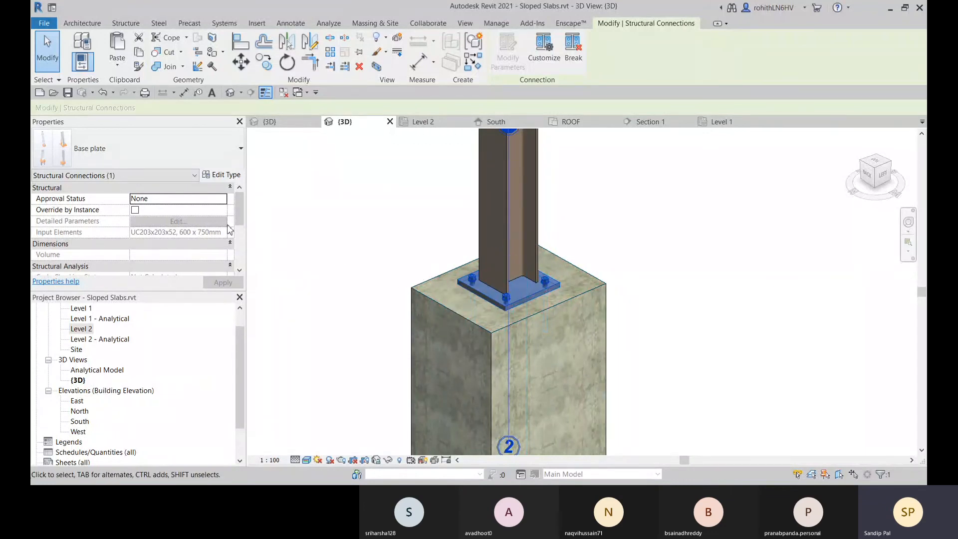
pyautogui.scroll(-5, 182, 200)
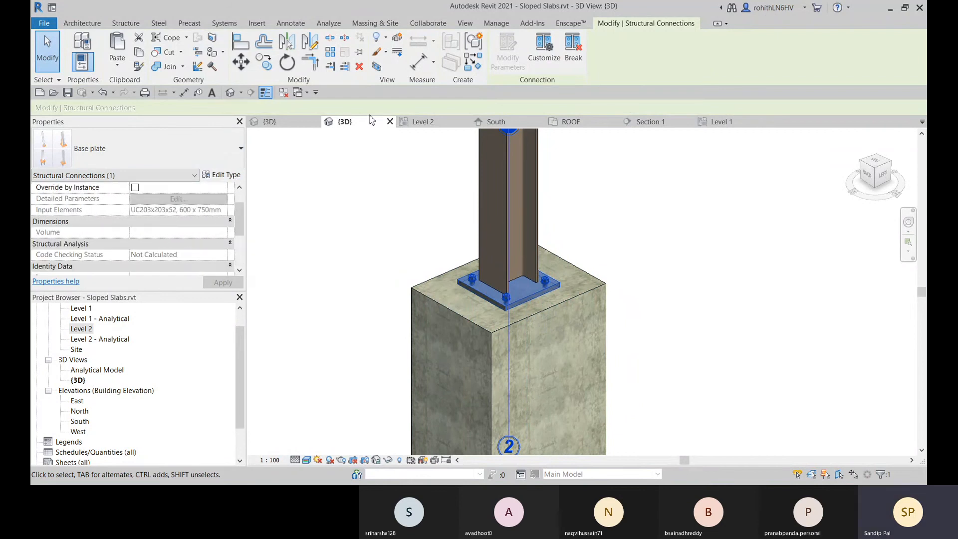
pyautogui.press('Escape')
pyautogui.scroll(6, 499, 297)
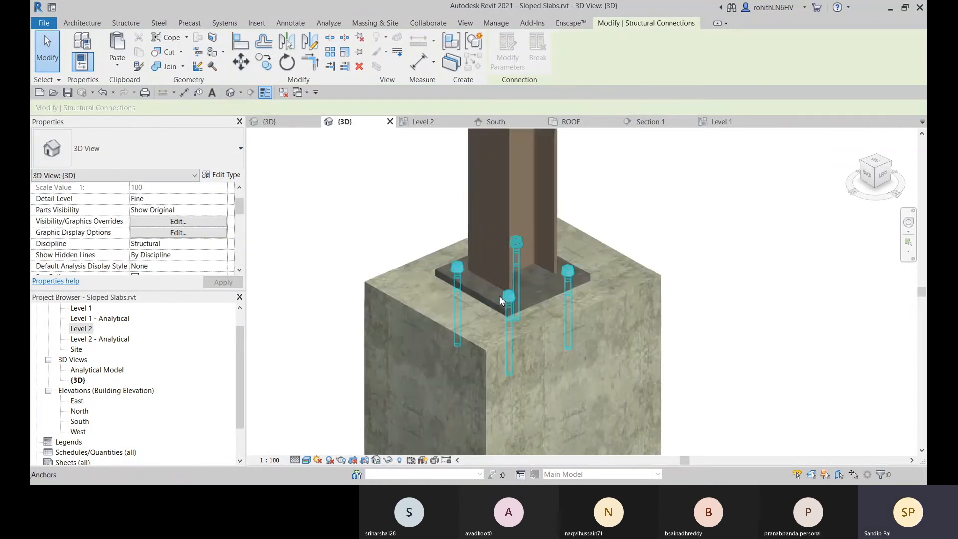
# Open the base plate's anchor pattern for editing, inspect its layout, and finish the edit without changing it
pyautogui.click(465, 265)
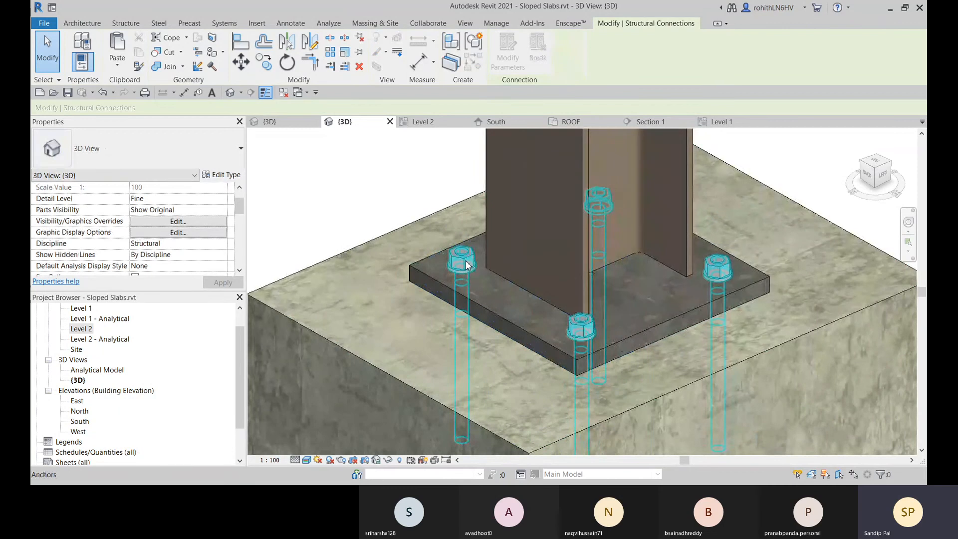
pyautogui.click(509, 70)
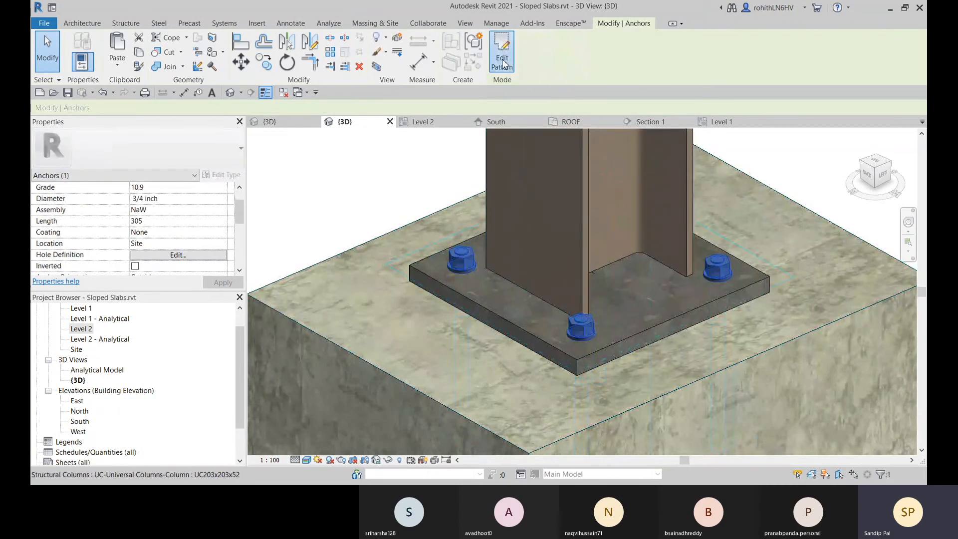
pyautogui.keyDown('shift'); pyautogui.moveTo(489, 267); pyautogui.dragTo(473, 256, button='middle'); pyautogui.keyUp('shift')
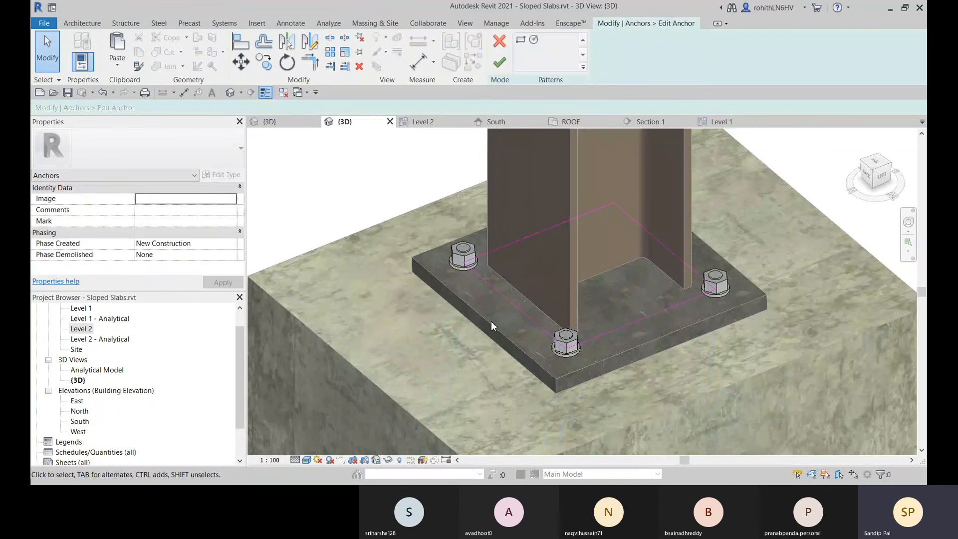
pyautogui.click(500, 62)
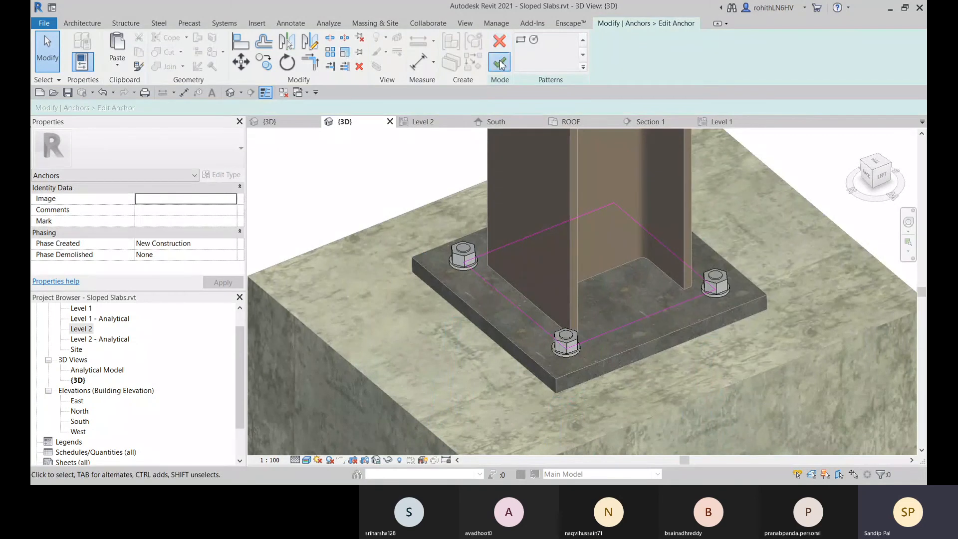
# Review the properties of the plate under the steel column, from material and thickness to phasing, and deselect it
pyautogui.click(473, 325)
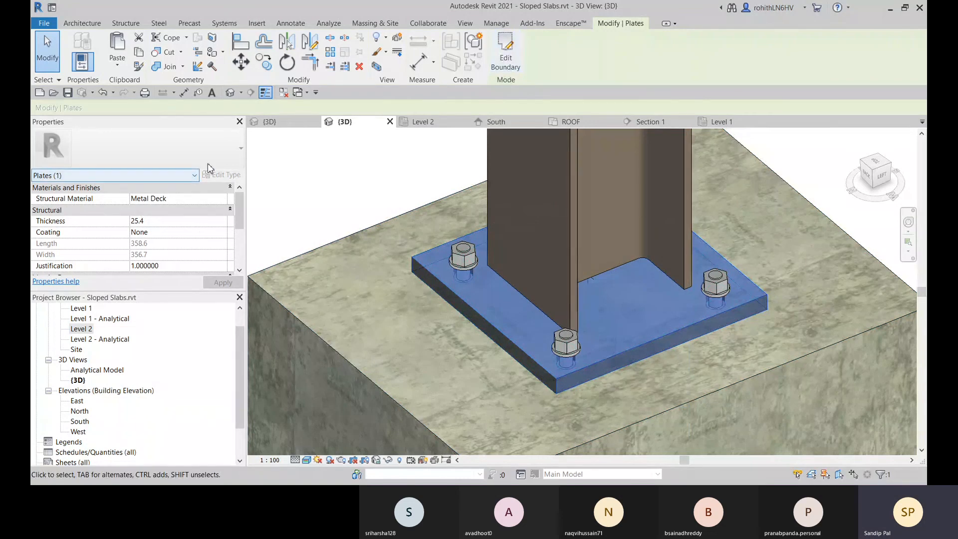
pyautogui.scroll(-5, 164, 210)
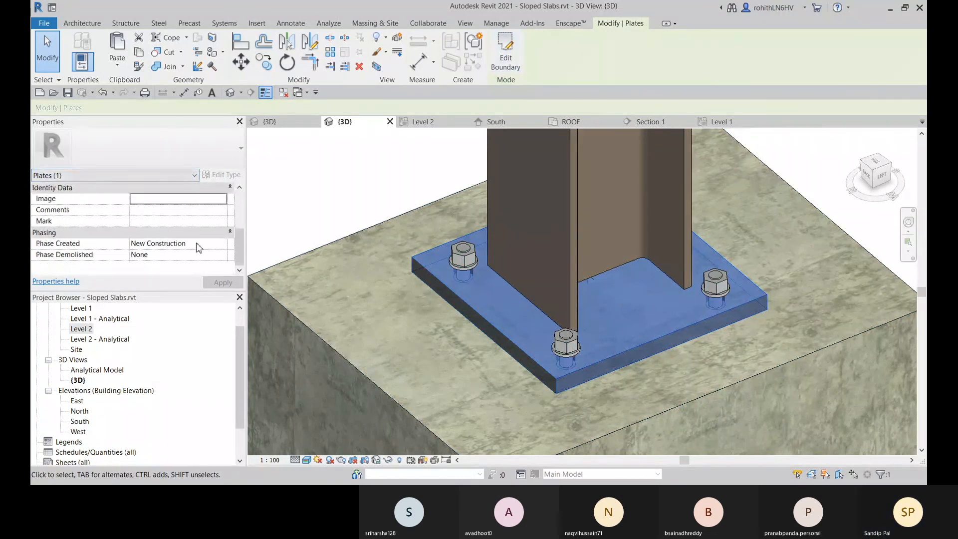
pyautogui.moveTo(718, 336)
pyautogui.mouseDown(button='middle')
pyautogui.moveTo(678, 325)
pyautogui.moveTo(704, 323)
pyautogui.mouseUp(button='middle')
pyautogui.press('Escape')
pyautogui.scroll(-3, 465, 281)
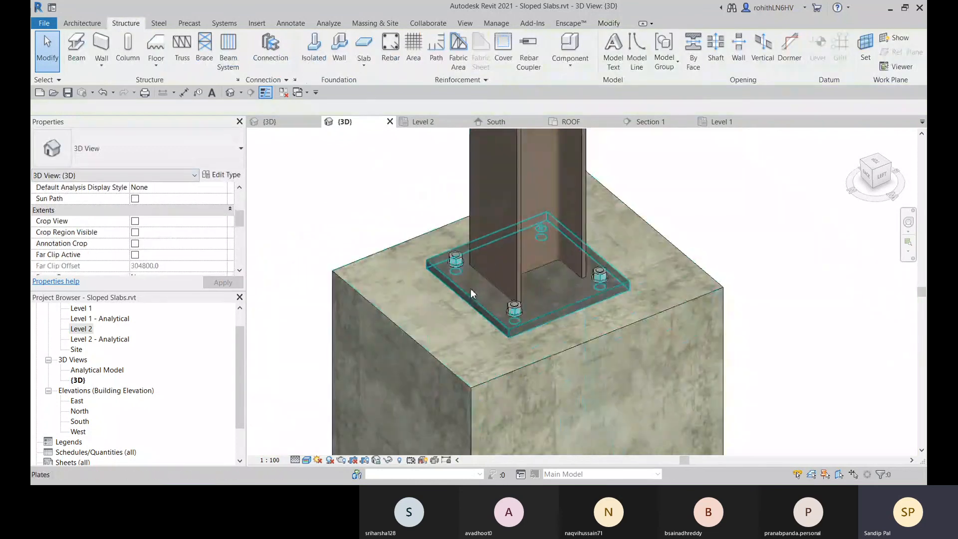
# Bring up the steel fabrication, modifier and parametric cut tools for work on the column base
pyautogui.scroll(-2, 469, 289)
pyautogui.scroll(-1, 634, 313)
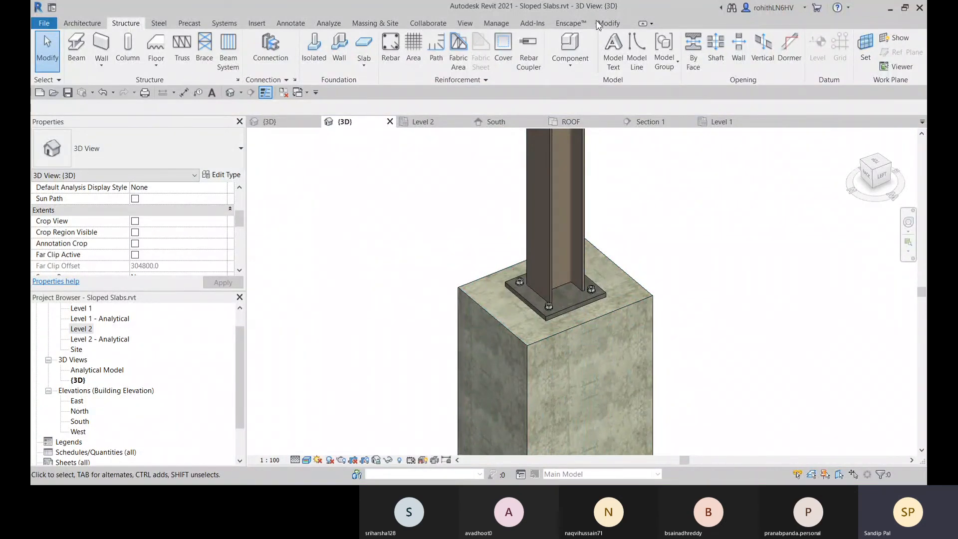
pyautogui.click(151, 23)
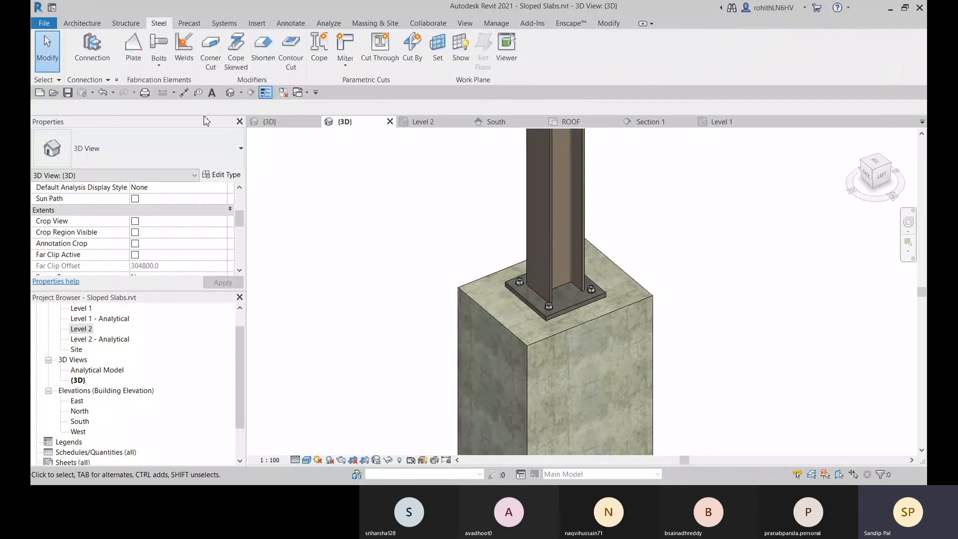